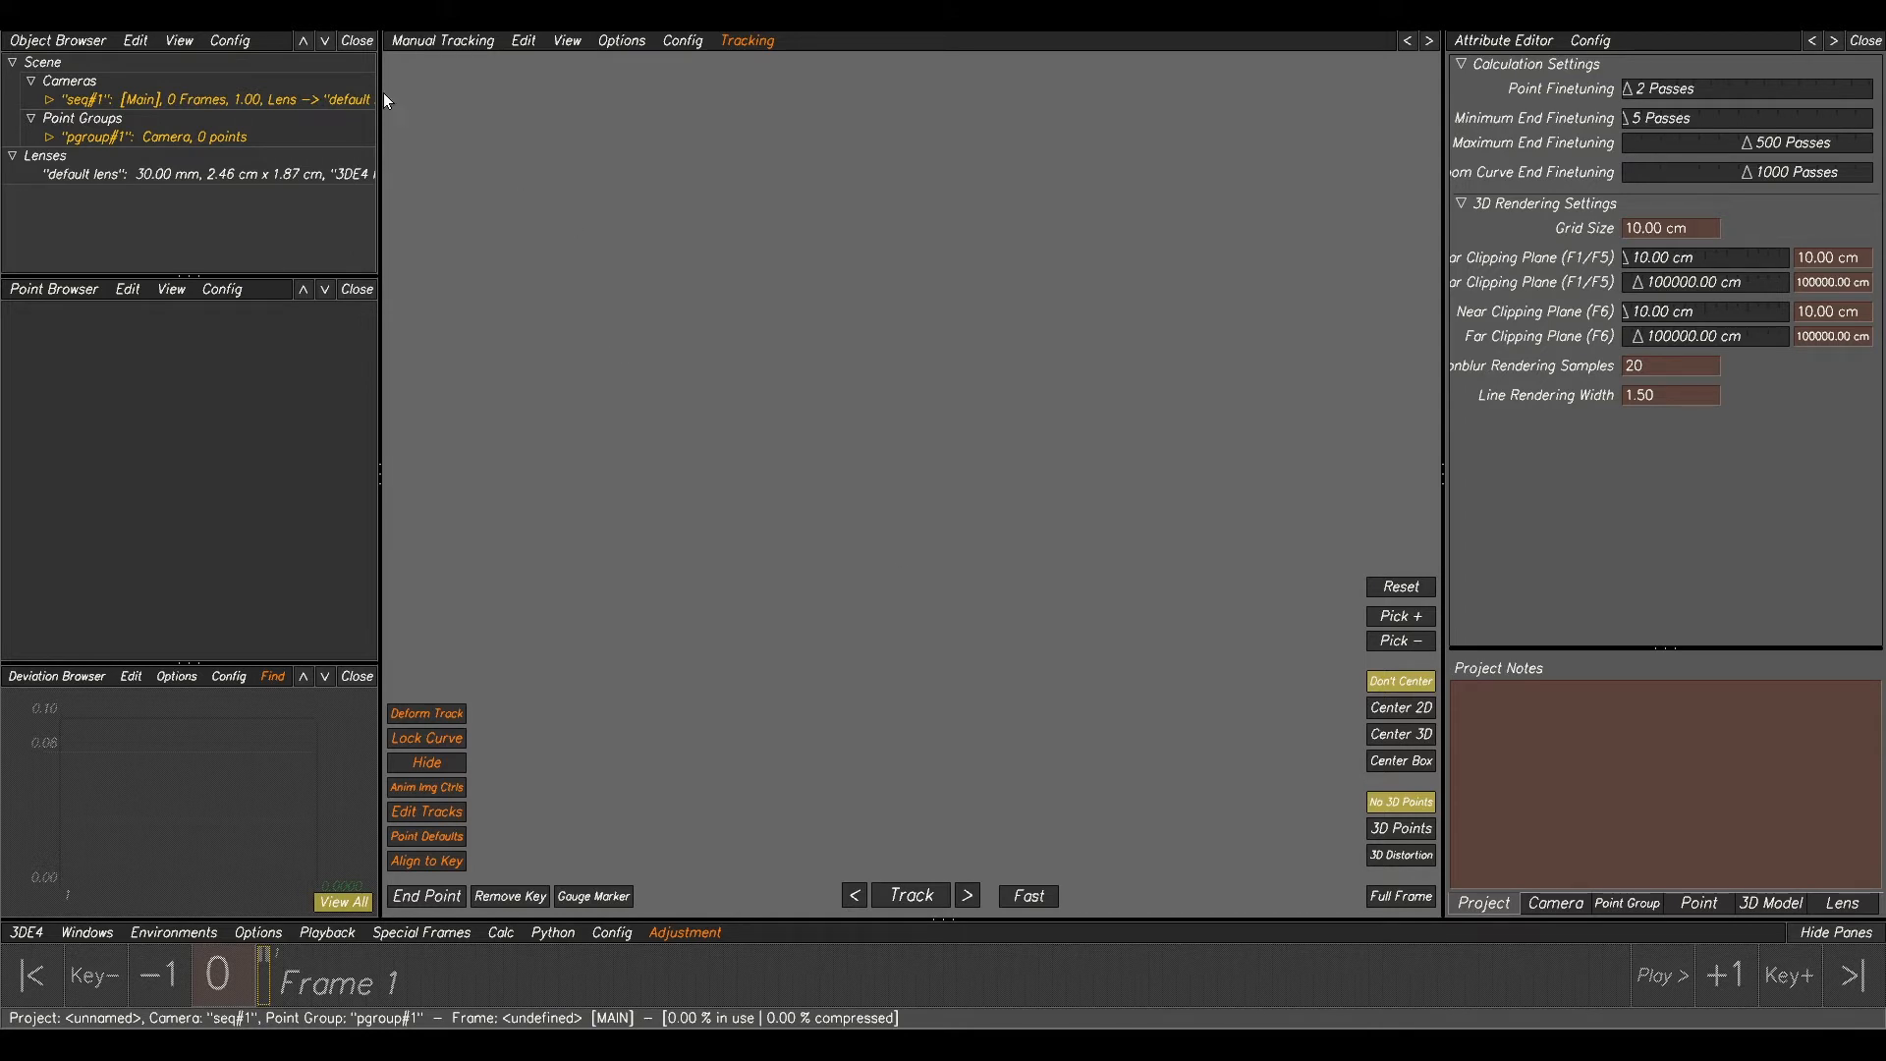
# - Start choosing live action footage for camera seq#1 and browse to the MM017\Tesseract\Plates\UHD folder
pyautogui.click(85, 104)
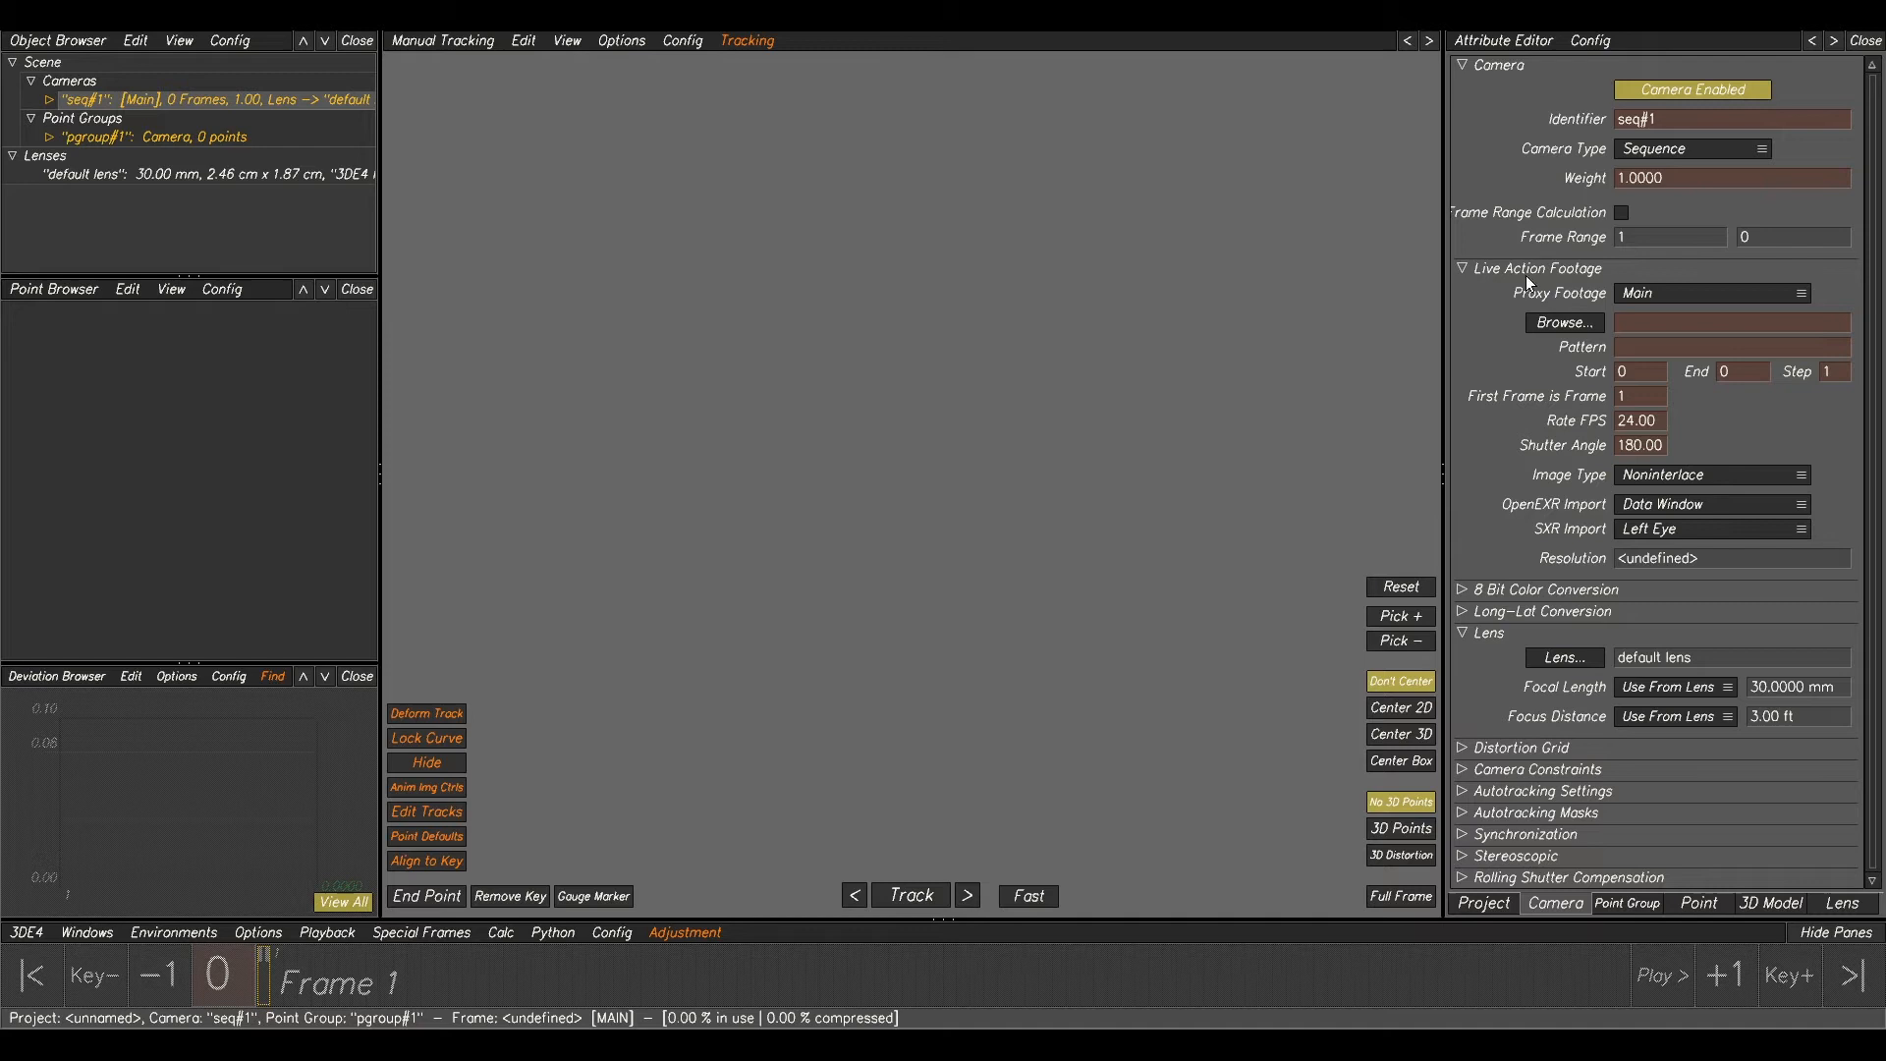
pyautogui.click(1573, 323)
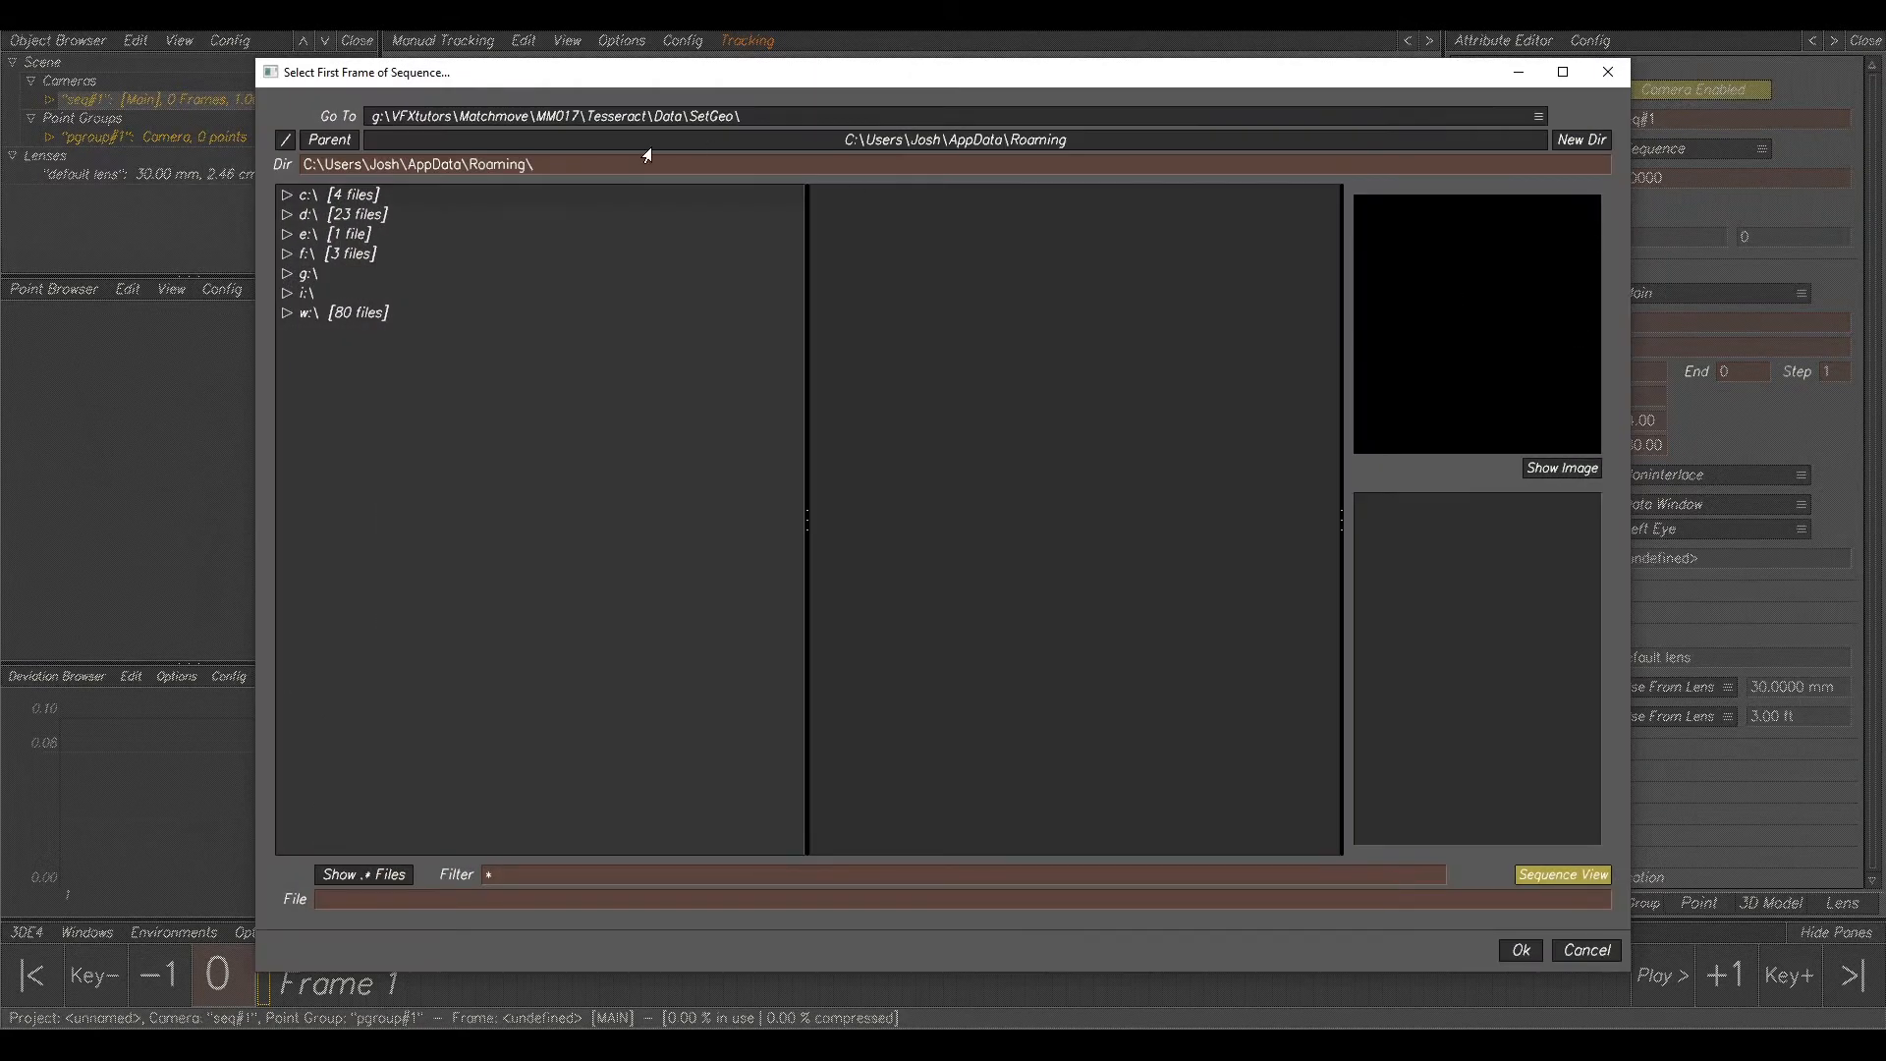
pyautogui.click(539, 123)
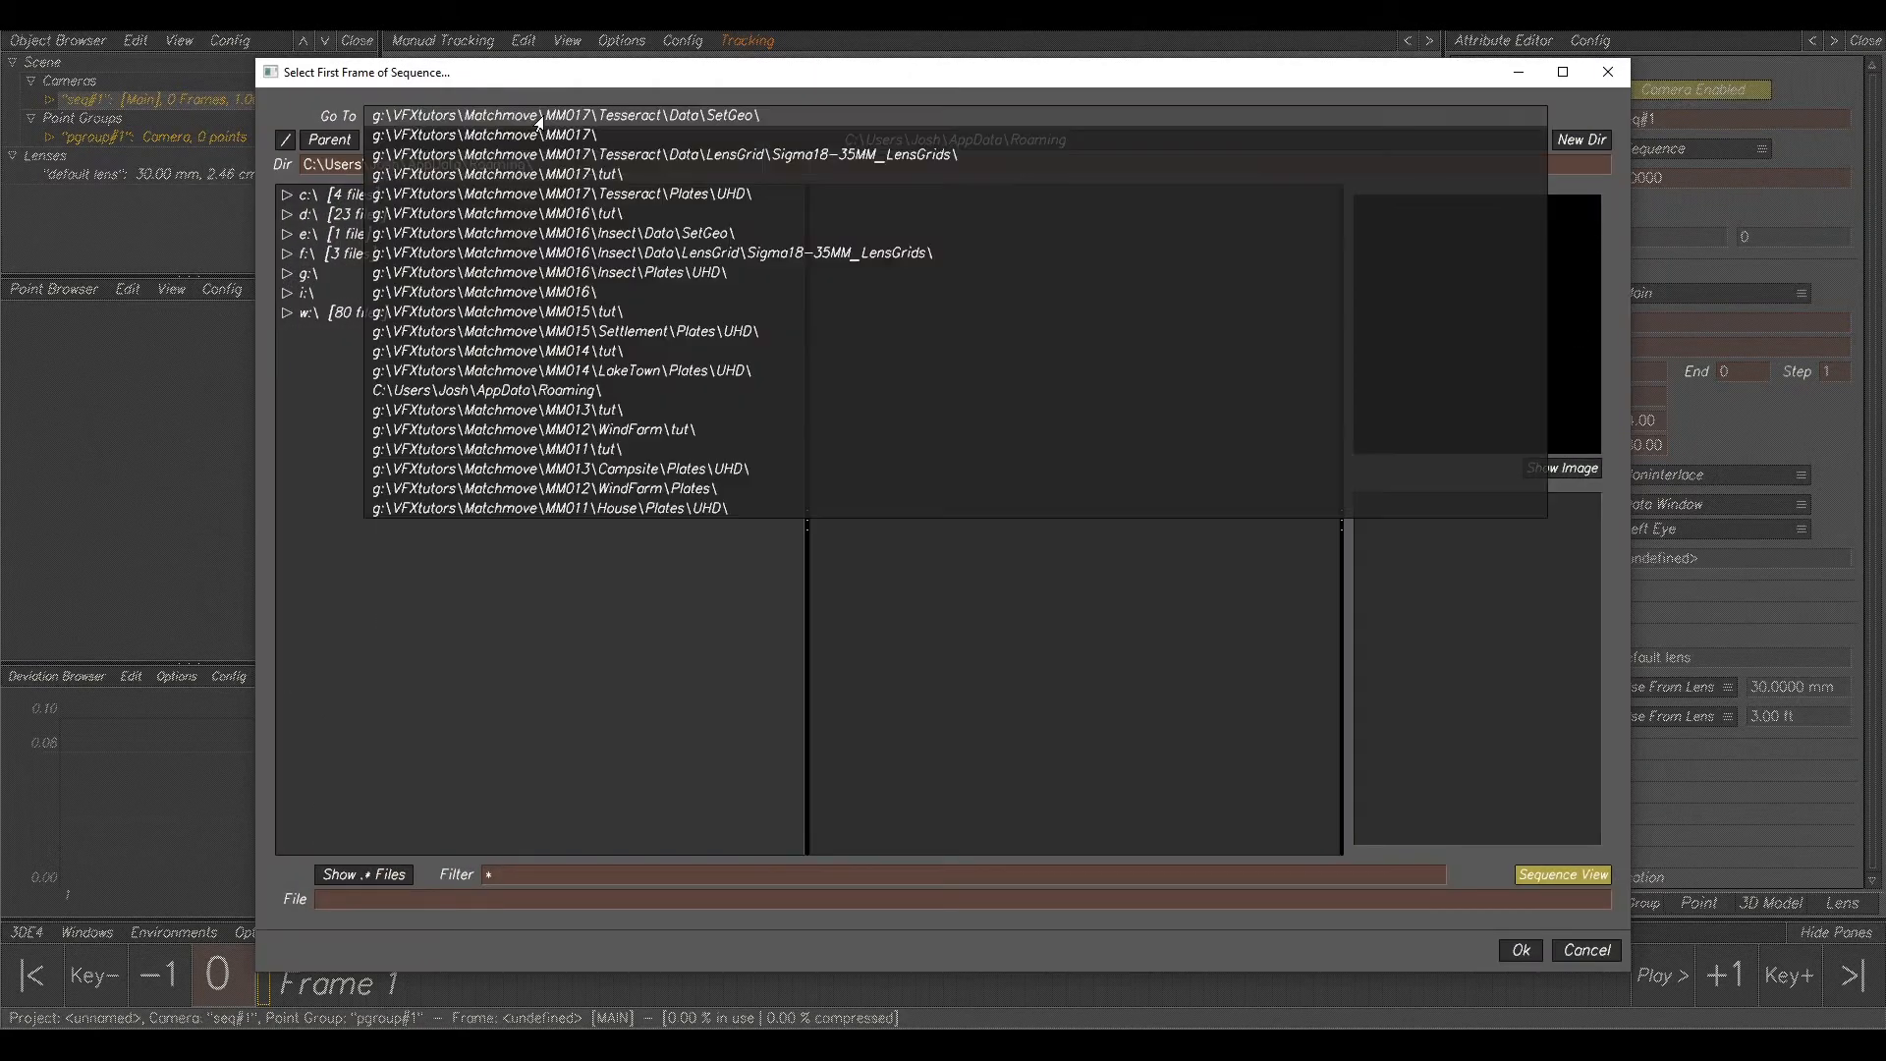
pyautogui.click(567, 137)
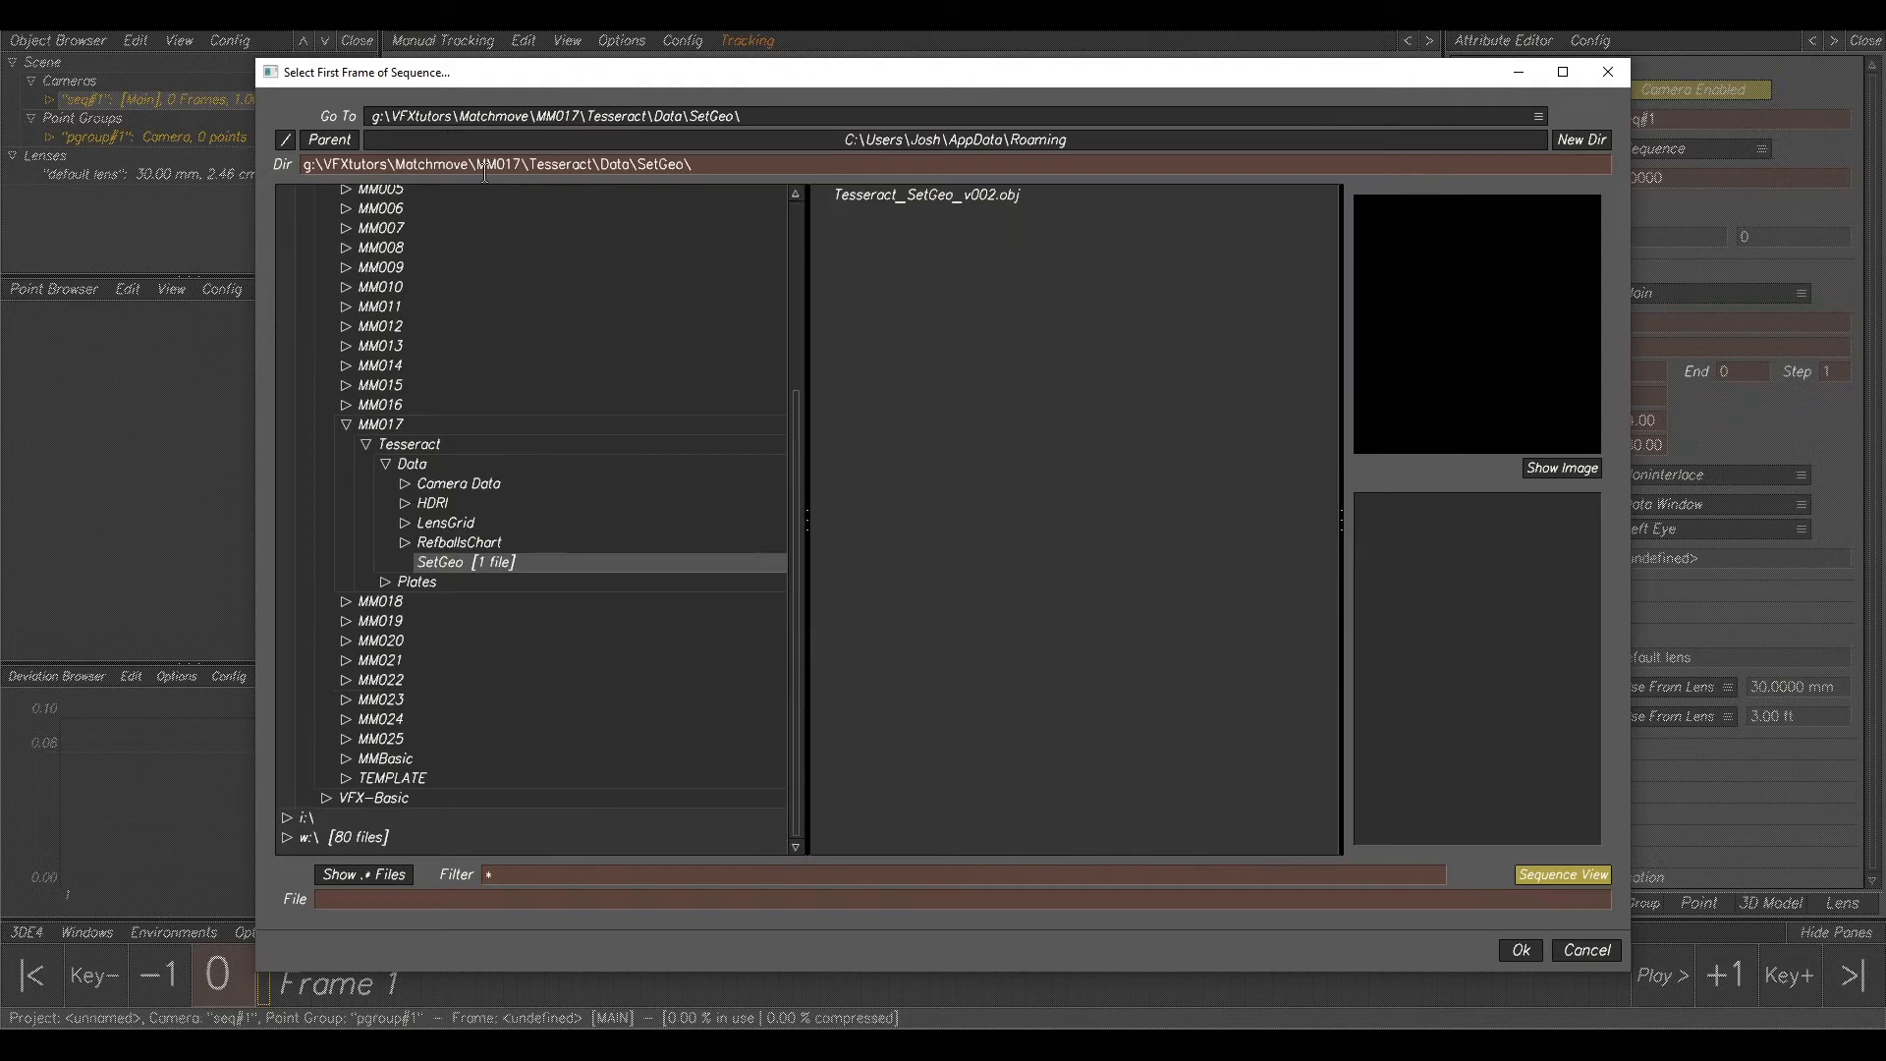
pyautogui.click(356, 448)
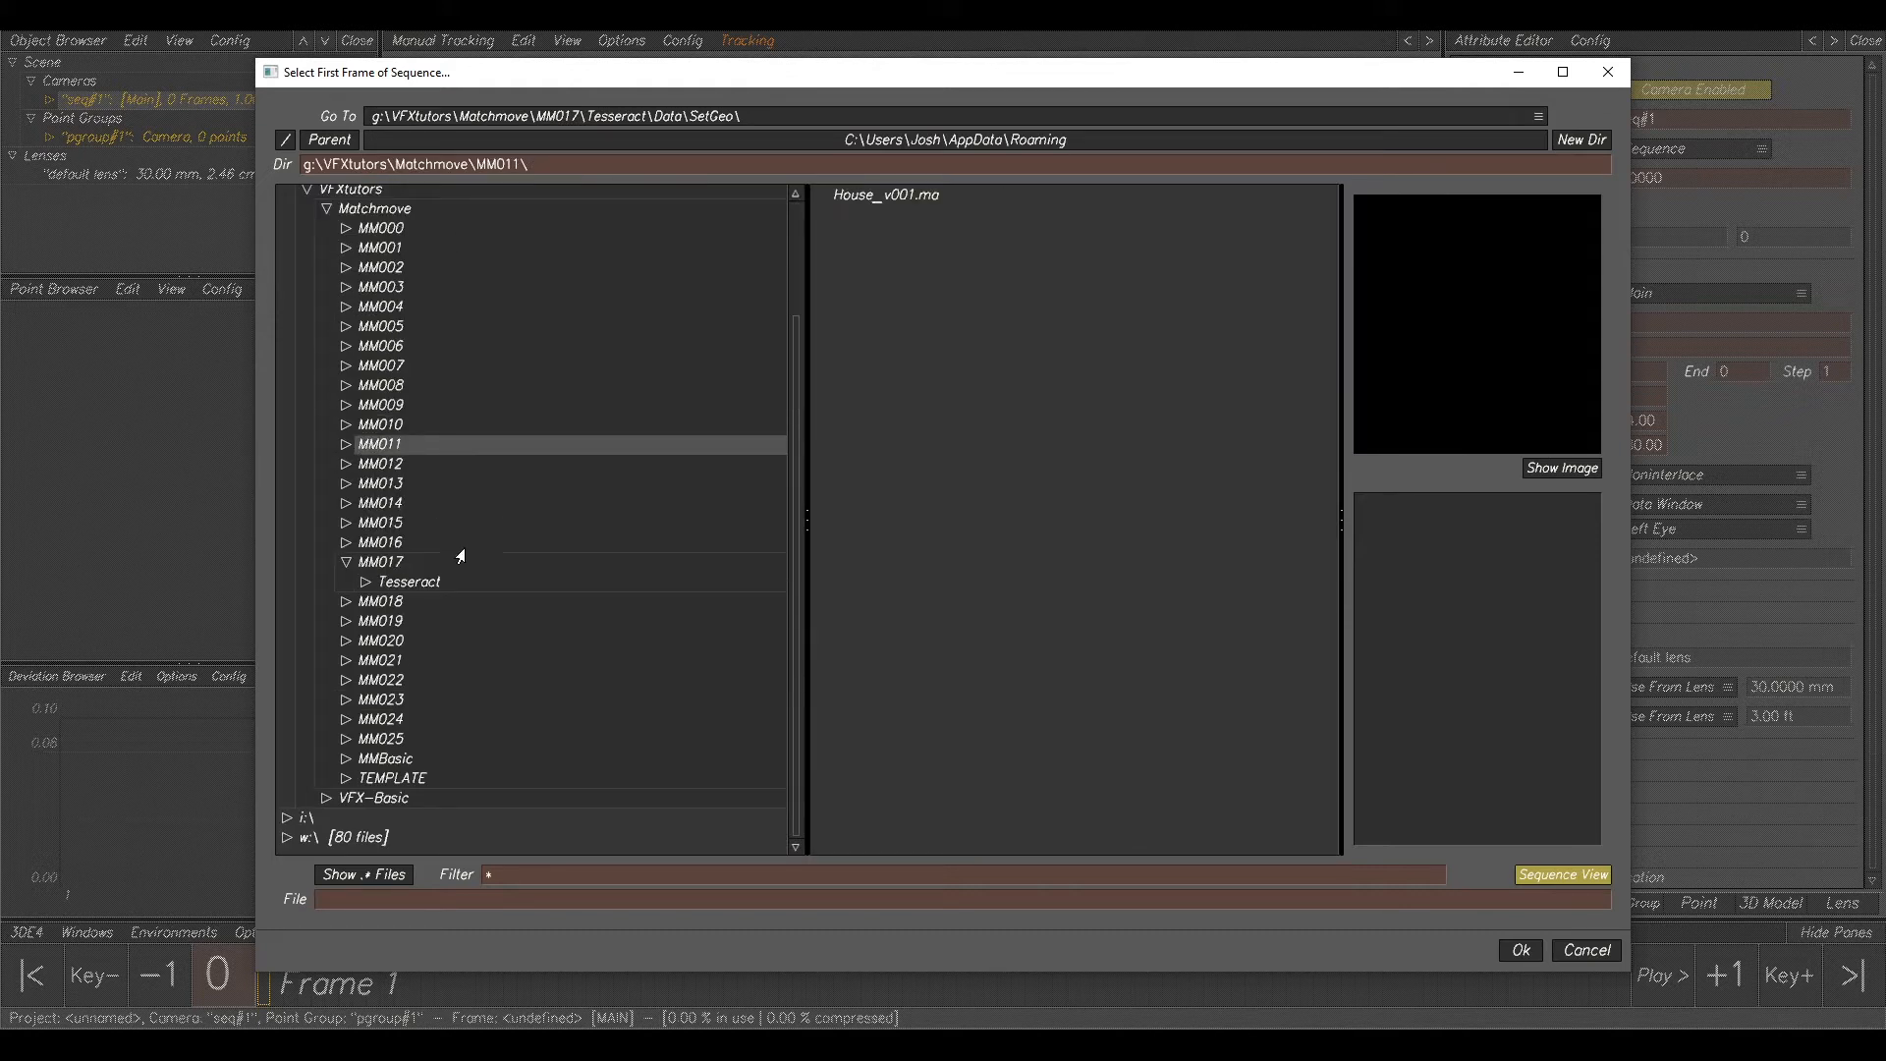
pyautogui.click(409, 584)
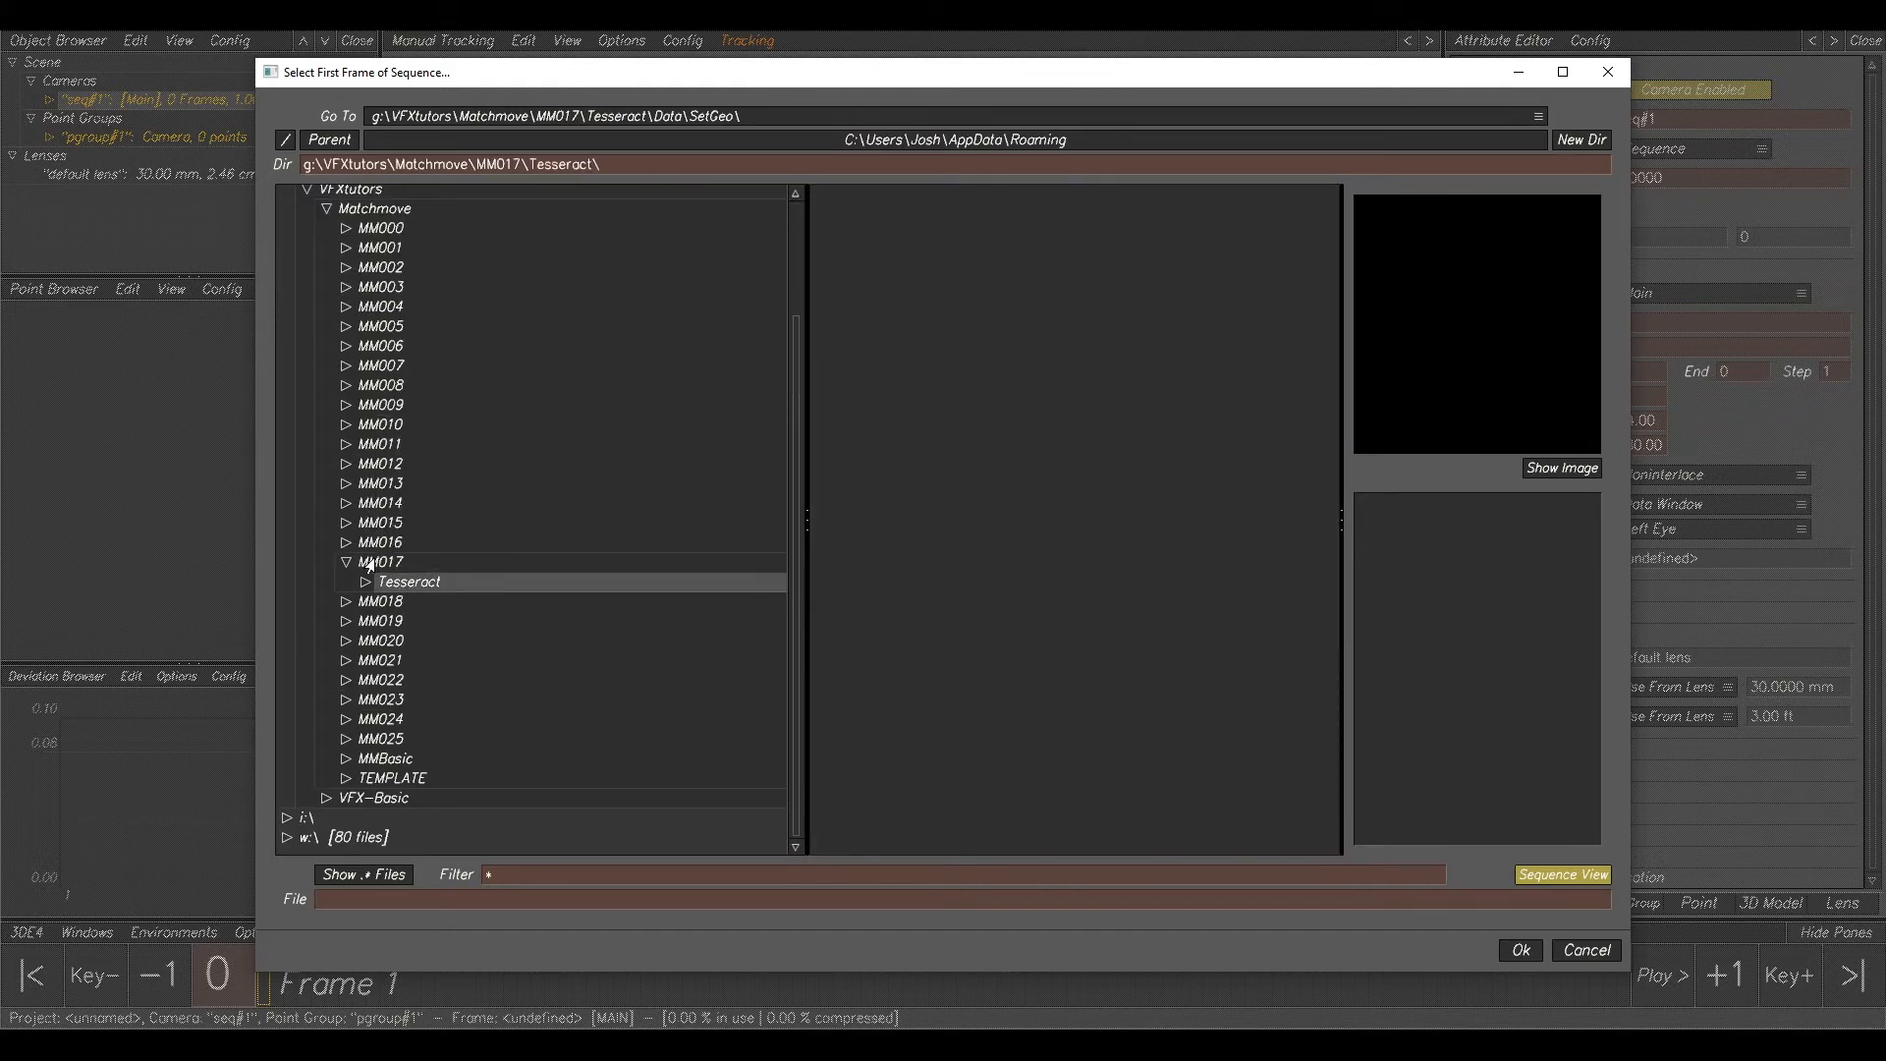
pyautogui.click(366, 583)
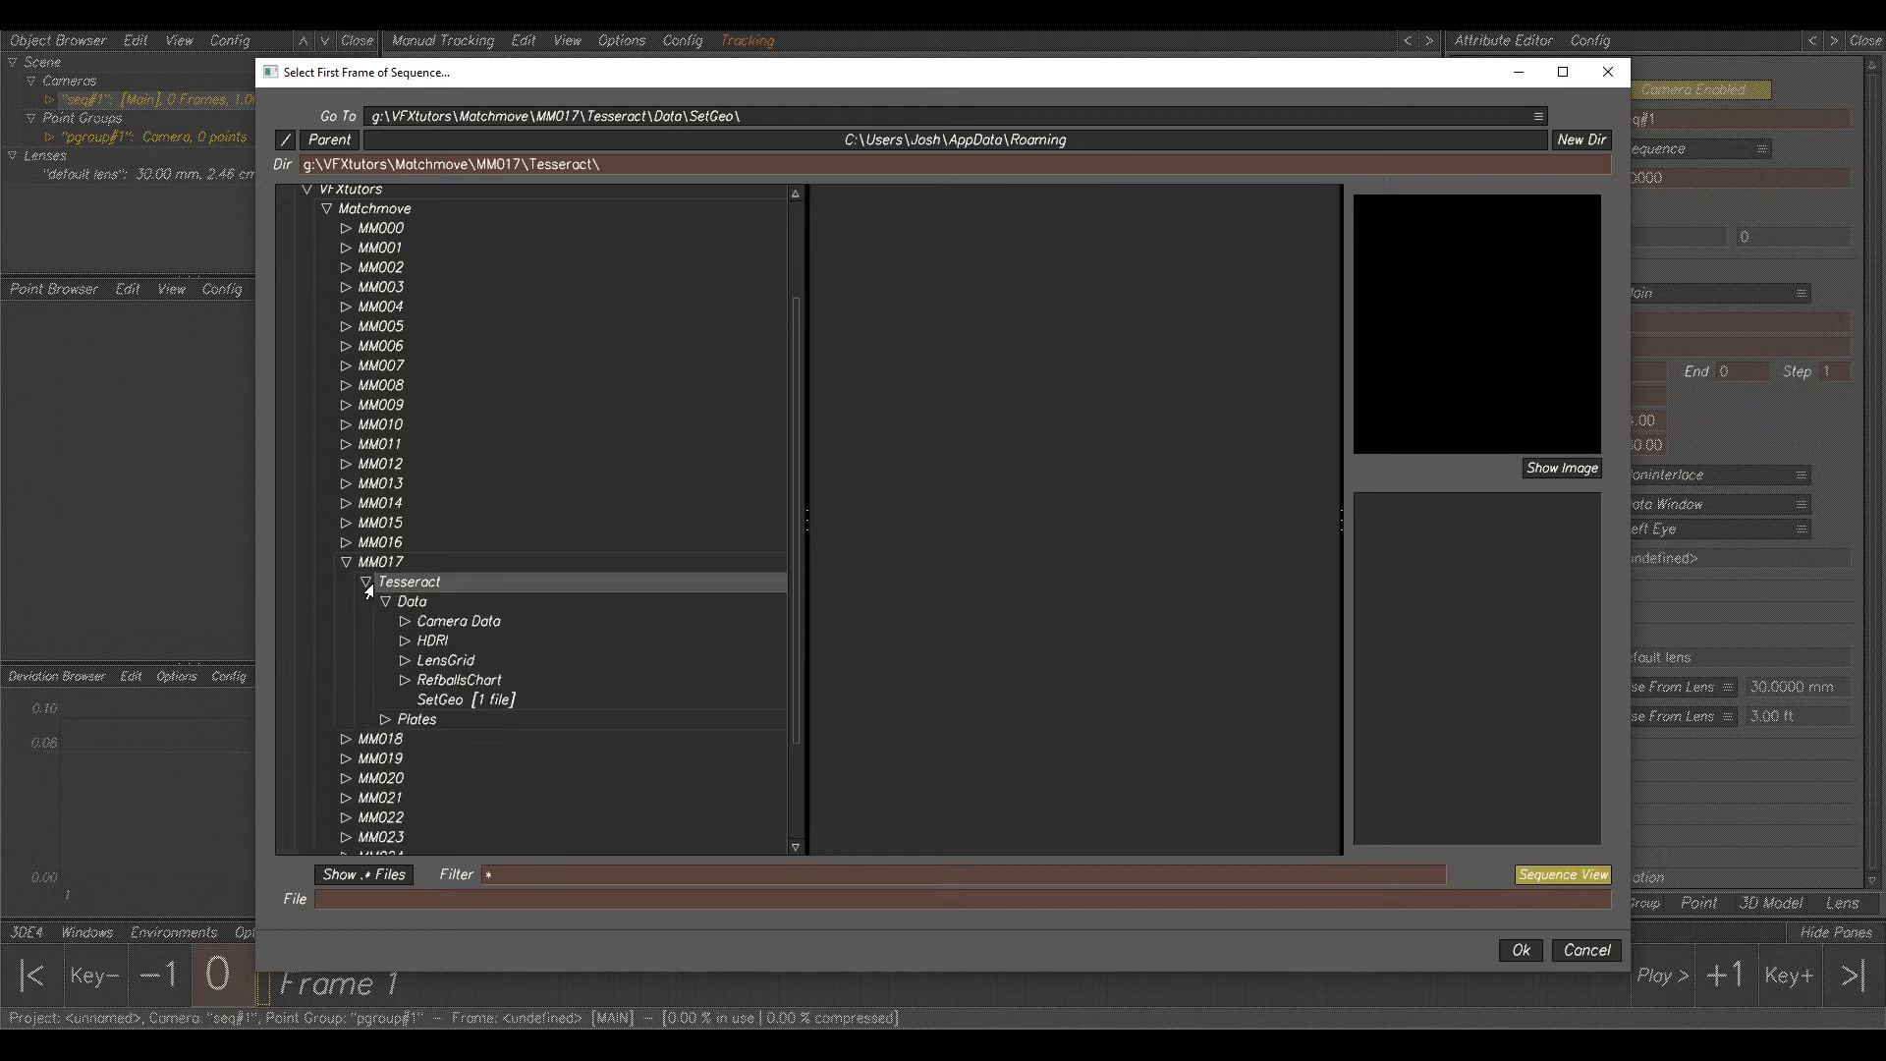
pyautogui.click(385, 601)
pyautogui.click(385, 621)
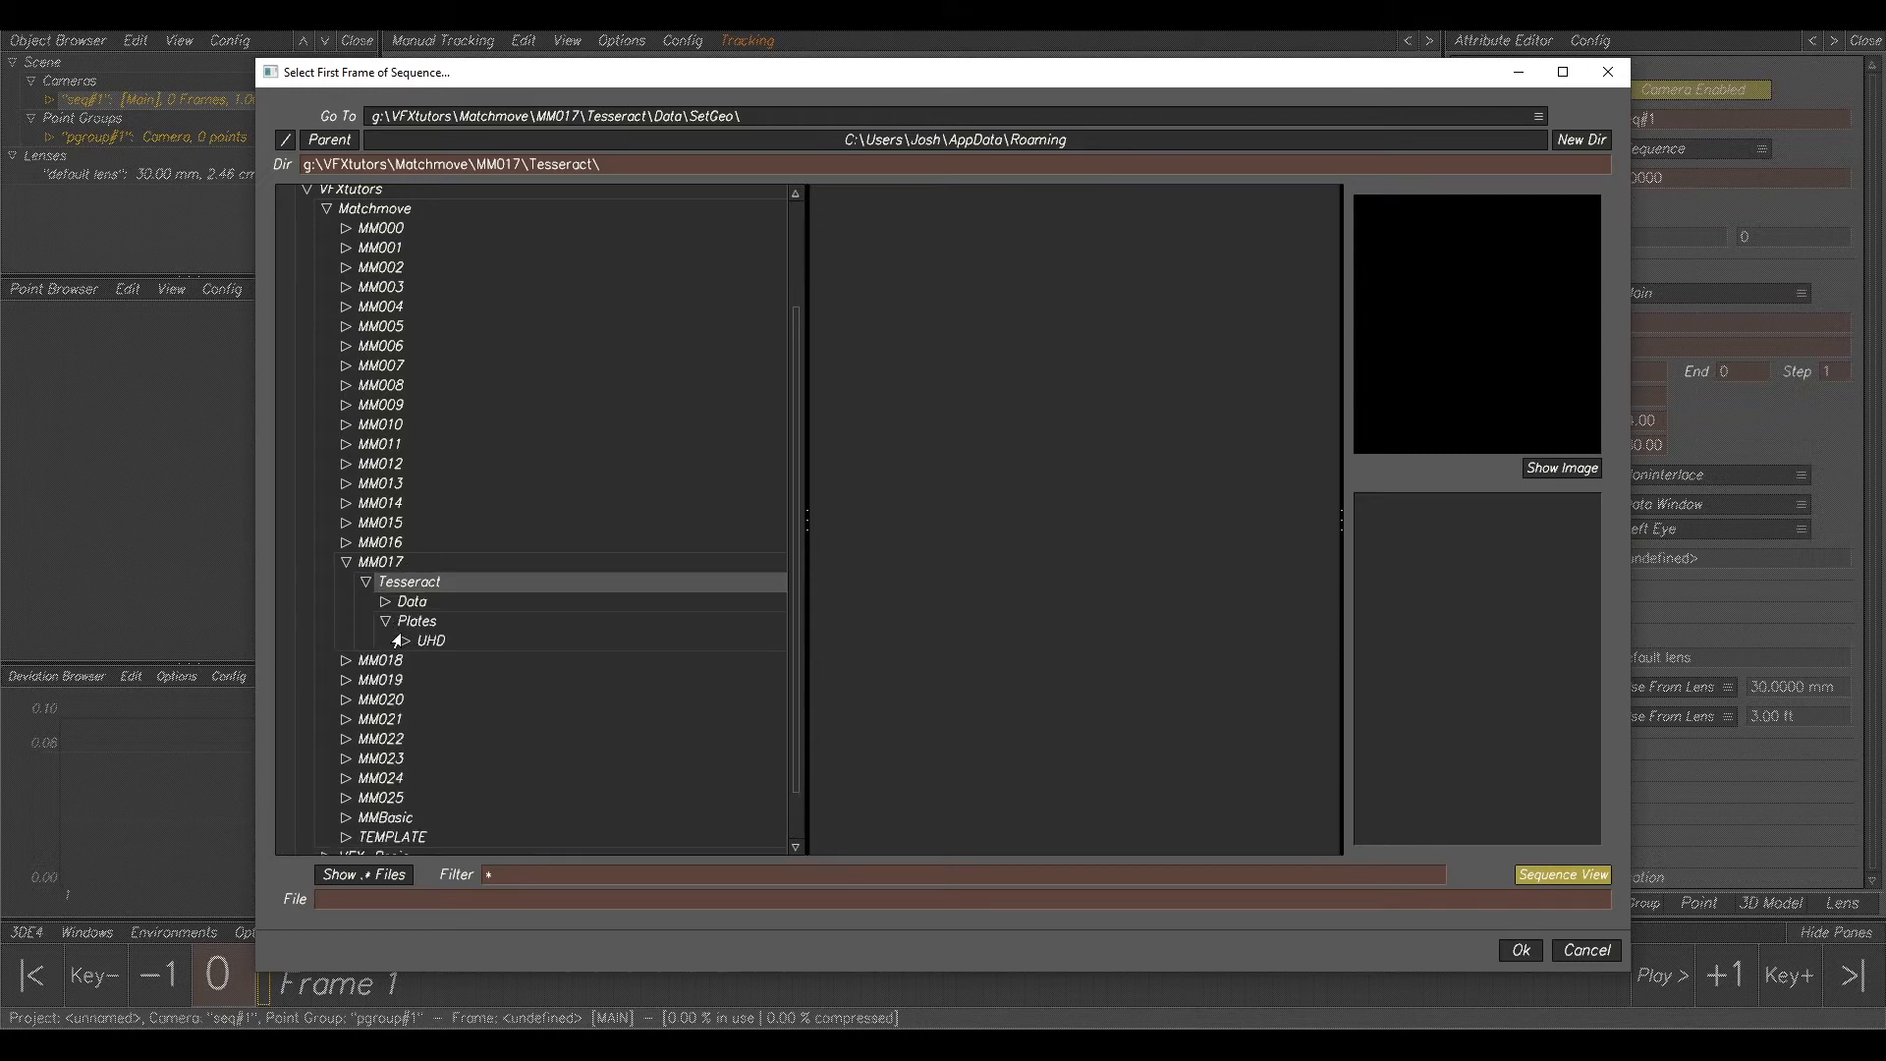
pyautogui.click(430, 640)
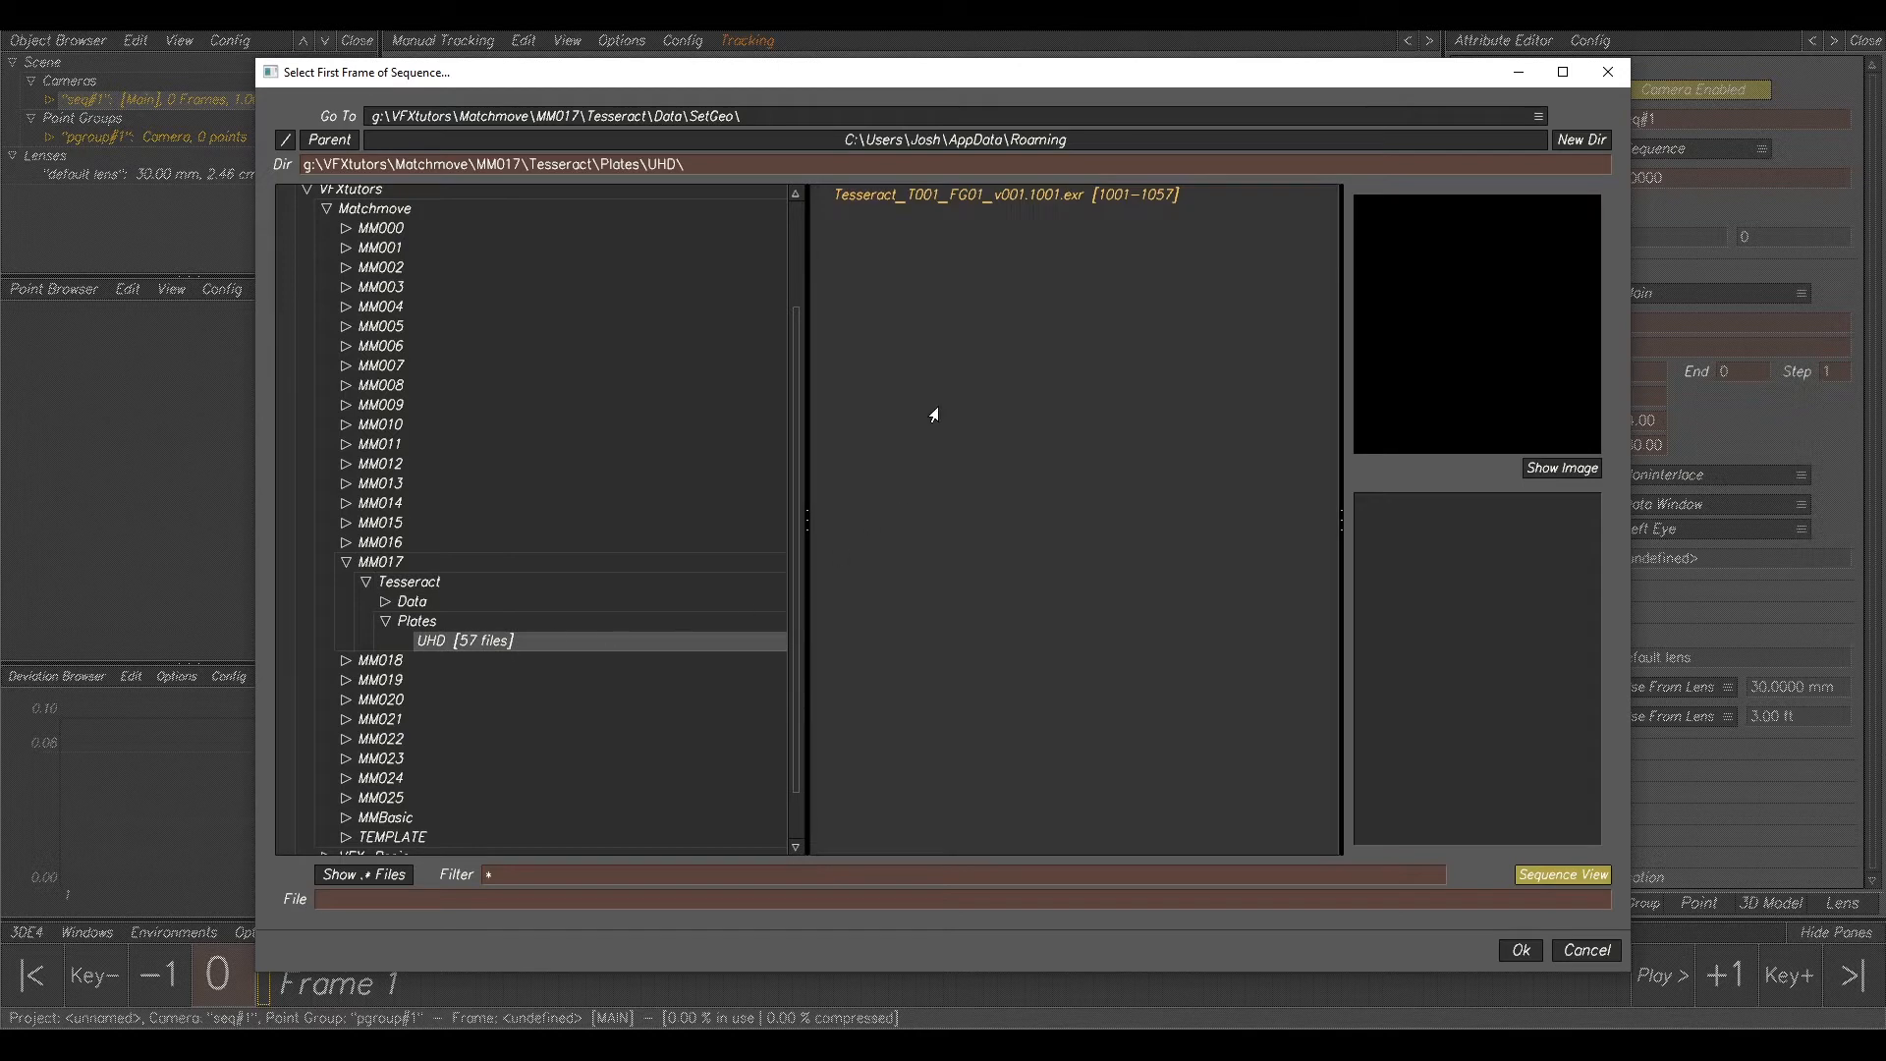
# - Load the Tesseract_T001_FG01_v001.1001.exr sequence, frames 1001-1057, as the camera's footage with Sequence View enabled
pyautogui.click(943, 197)
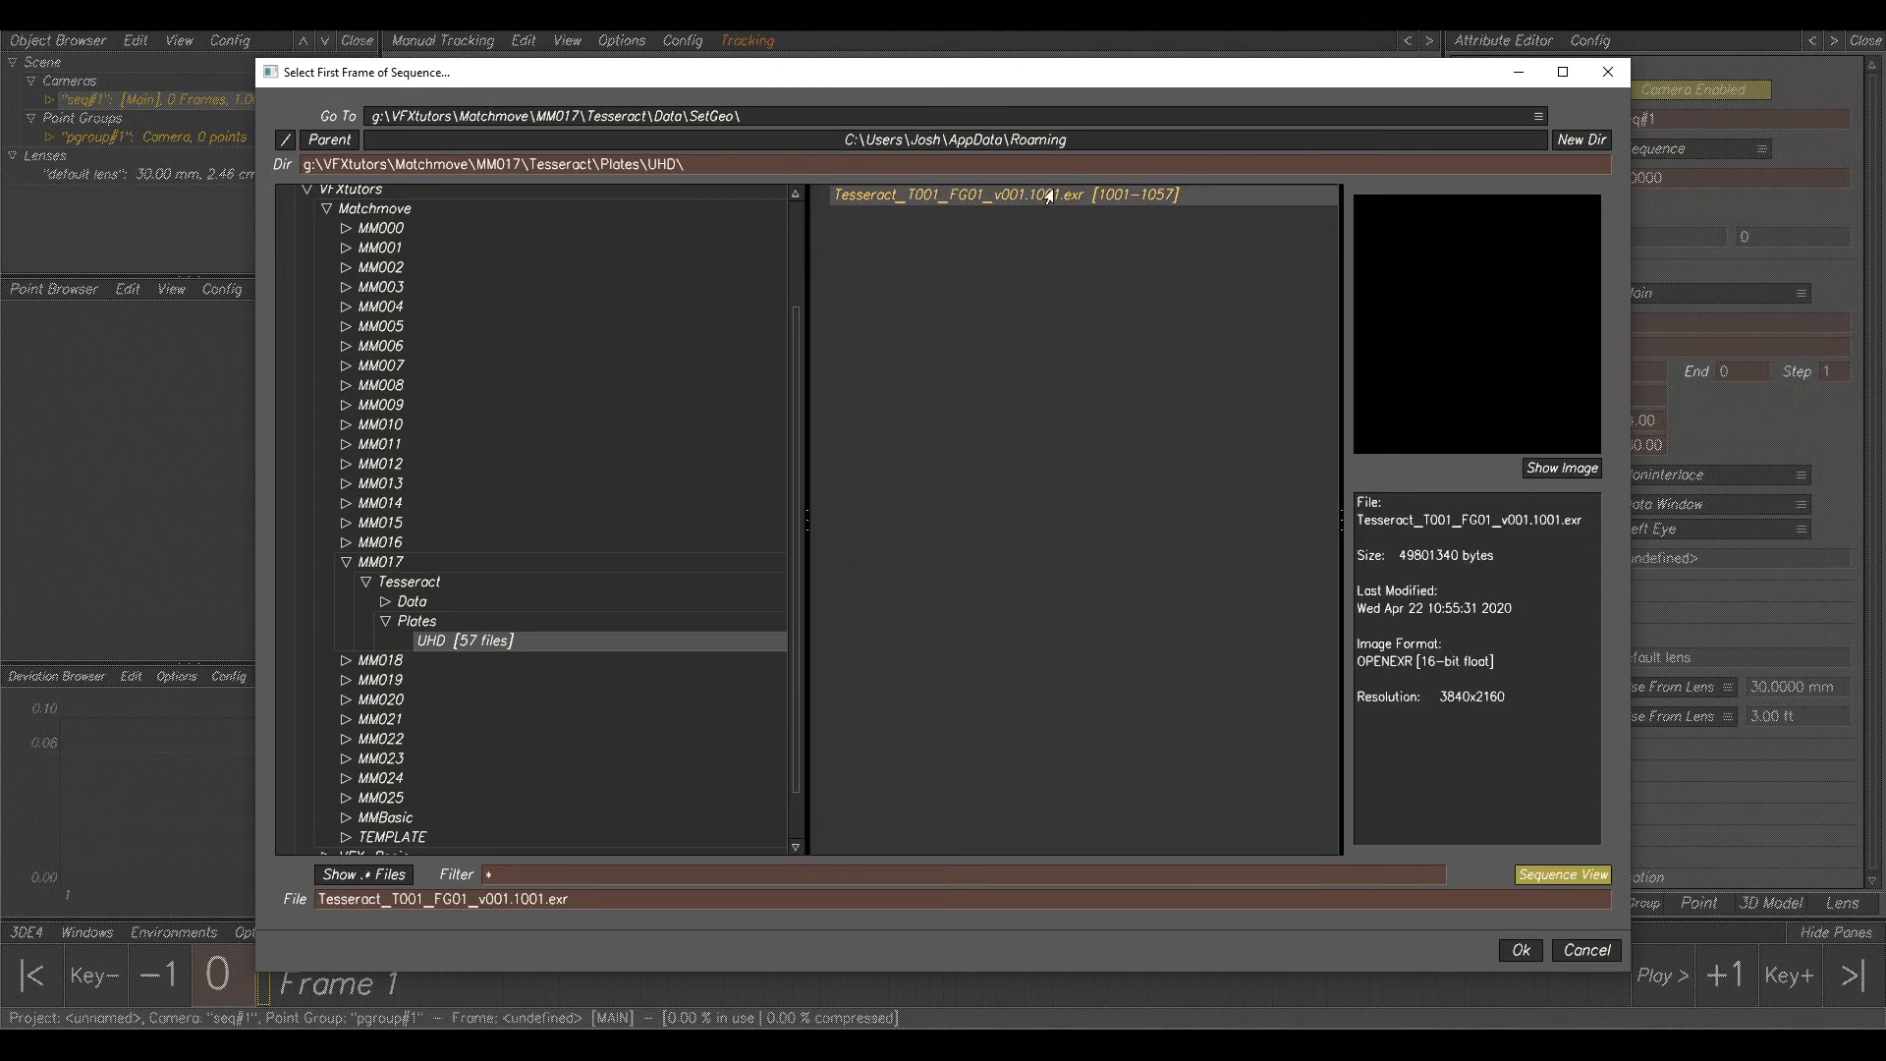
pyautogui.click(1557, 876)
pyautogui.click(1559, 879)
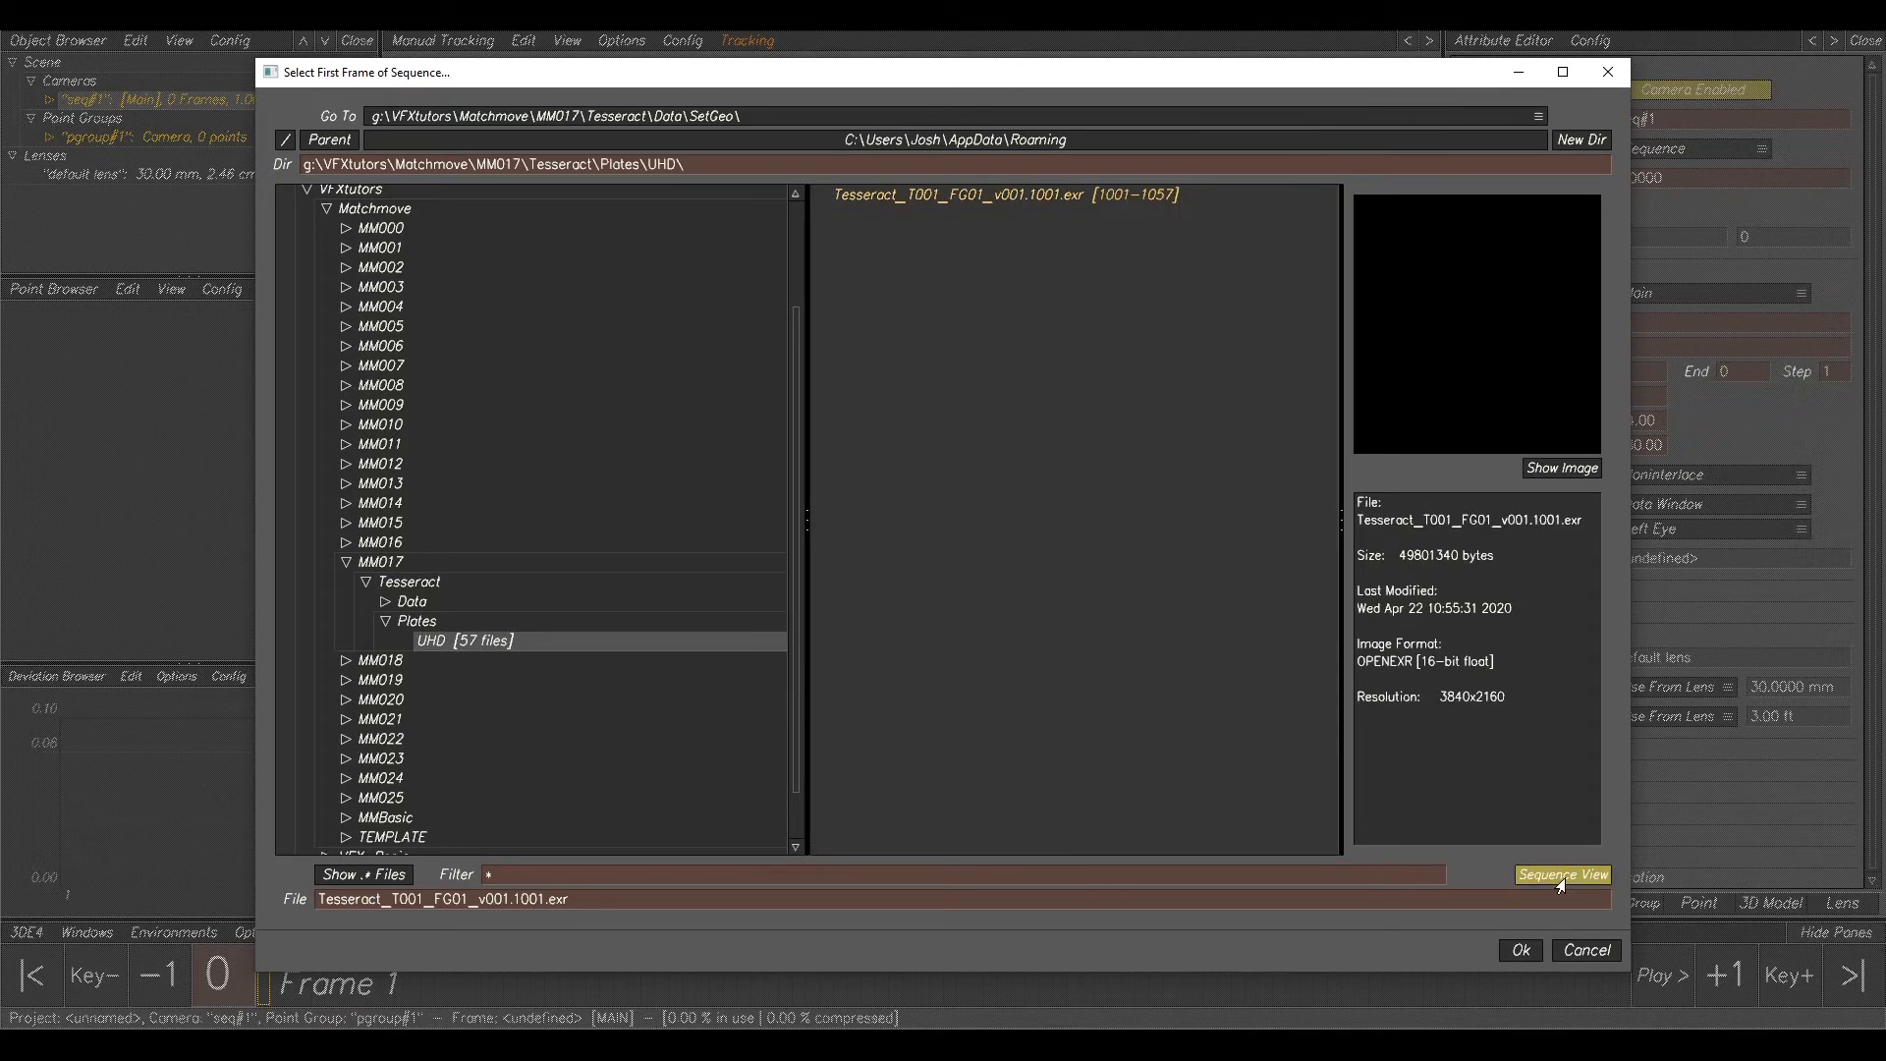
pyautogui.click(1077, 208)
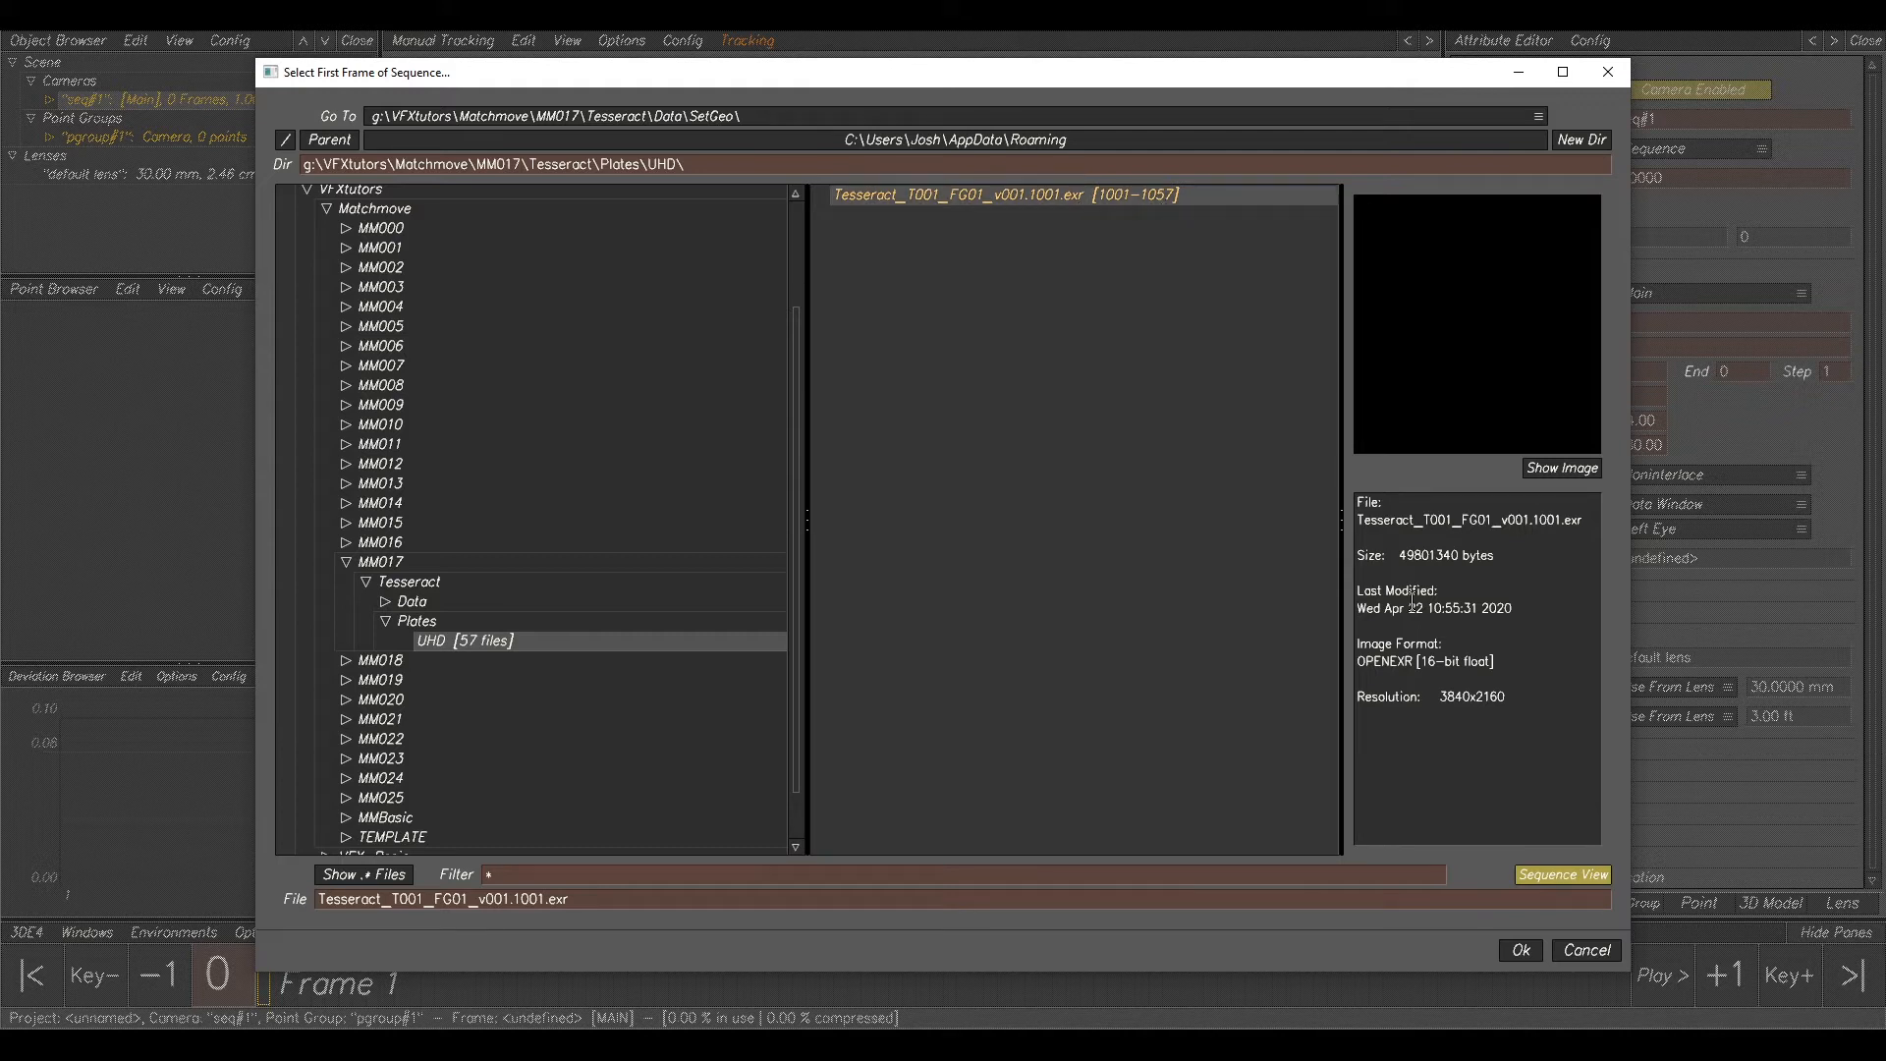
pyautogui.click(1518, 951)
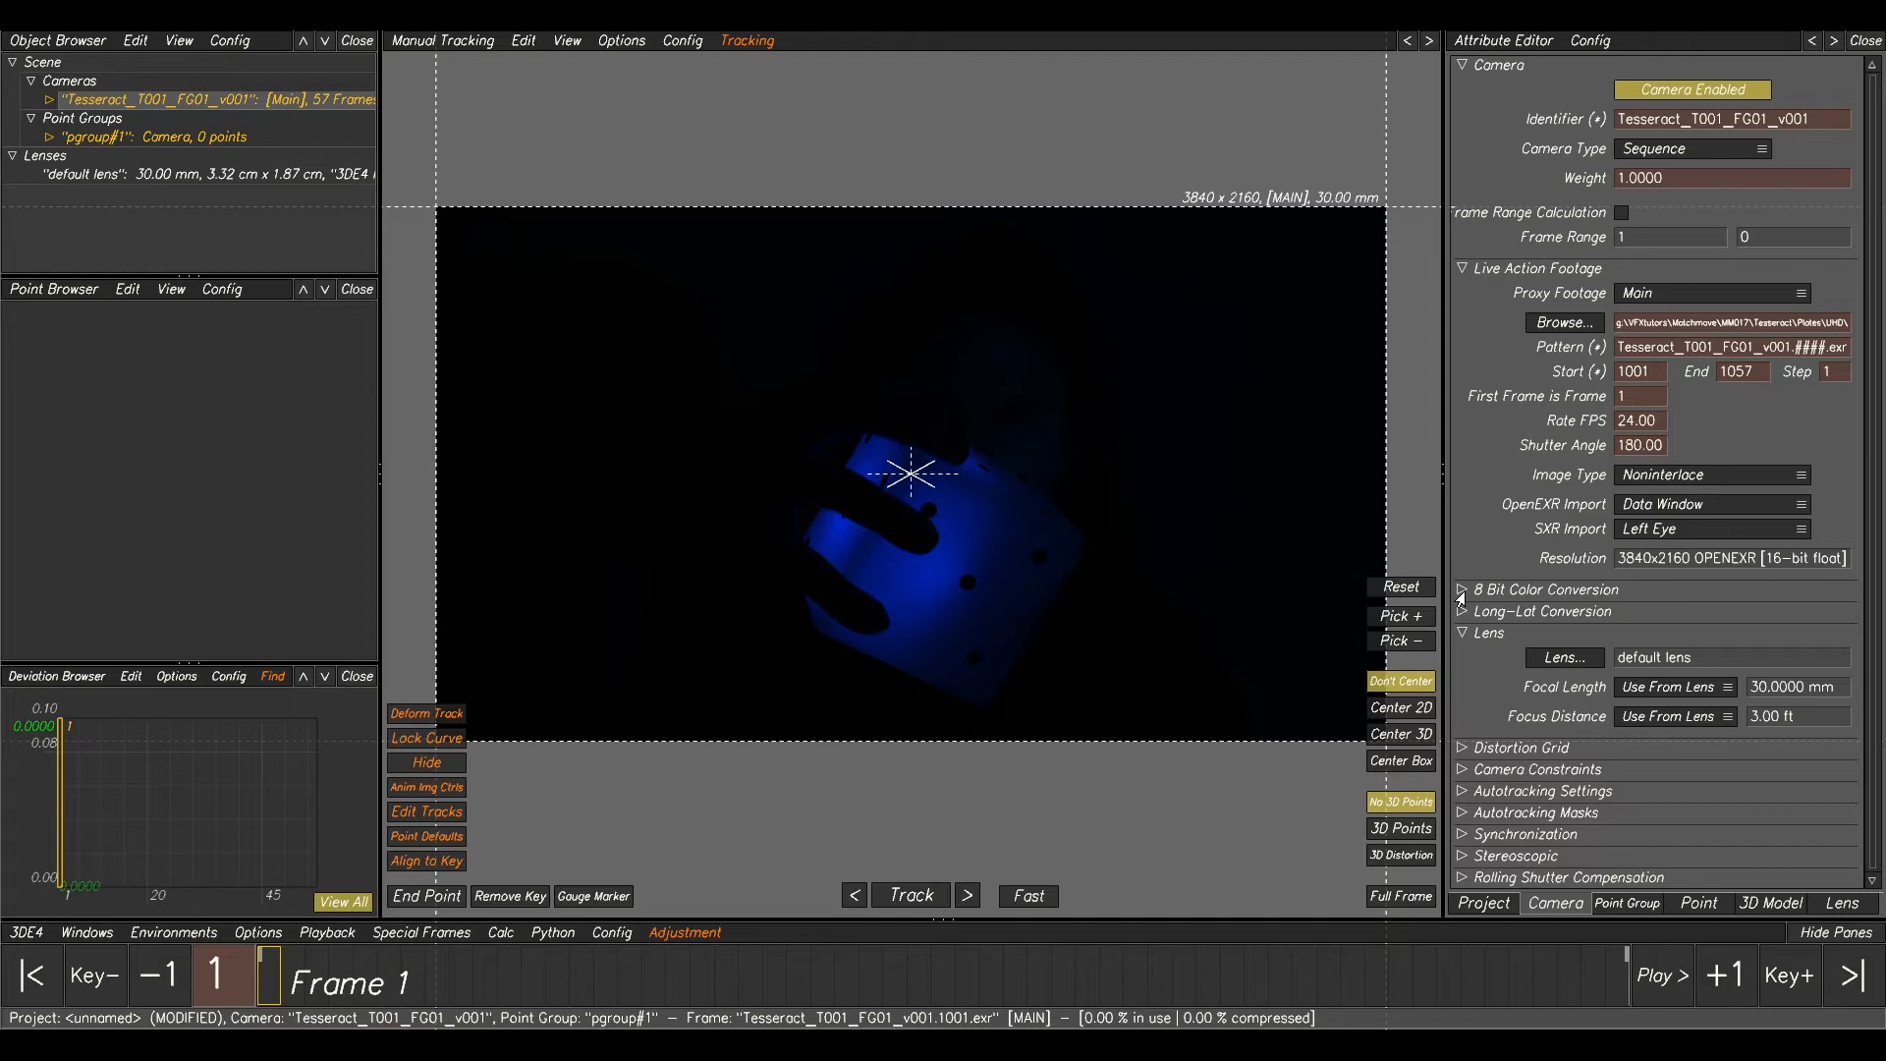
# - Set the camera's 8 Bit Color Conversion gamma to 2.2 and scrub the brightened footage to frame 4
pyautogui.click(1461, 591)
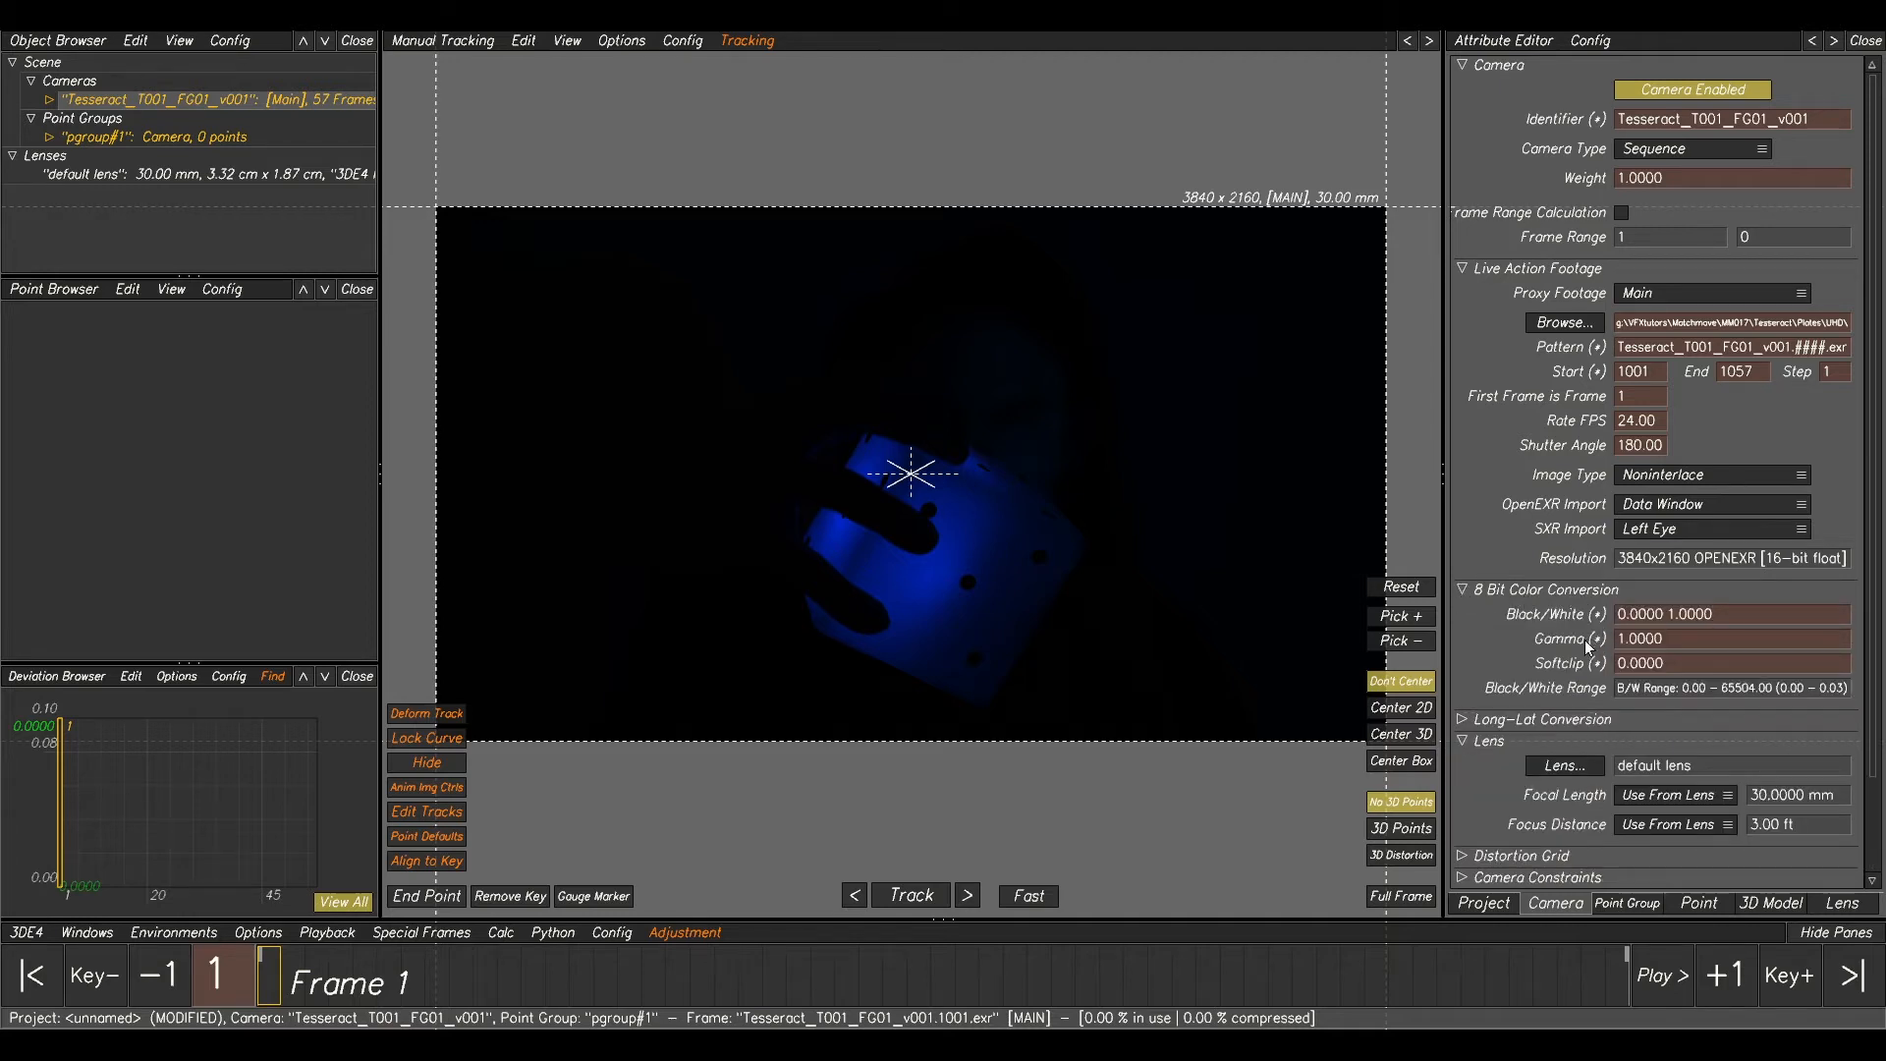
pyautogui.click(1673, 639)
pyautogui.write('2.2')
pyautogui.press('Return')
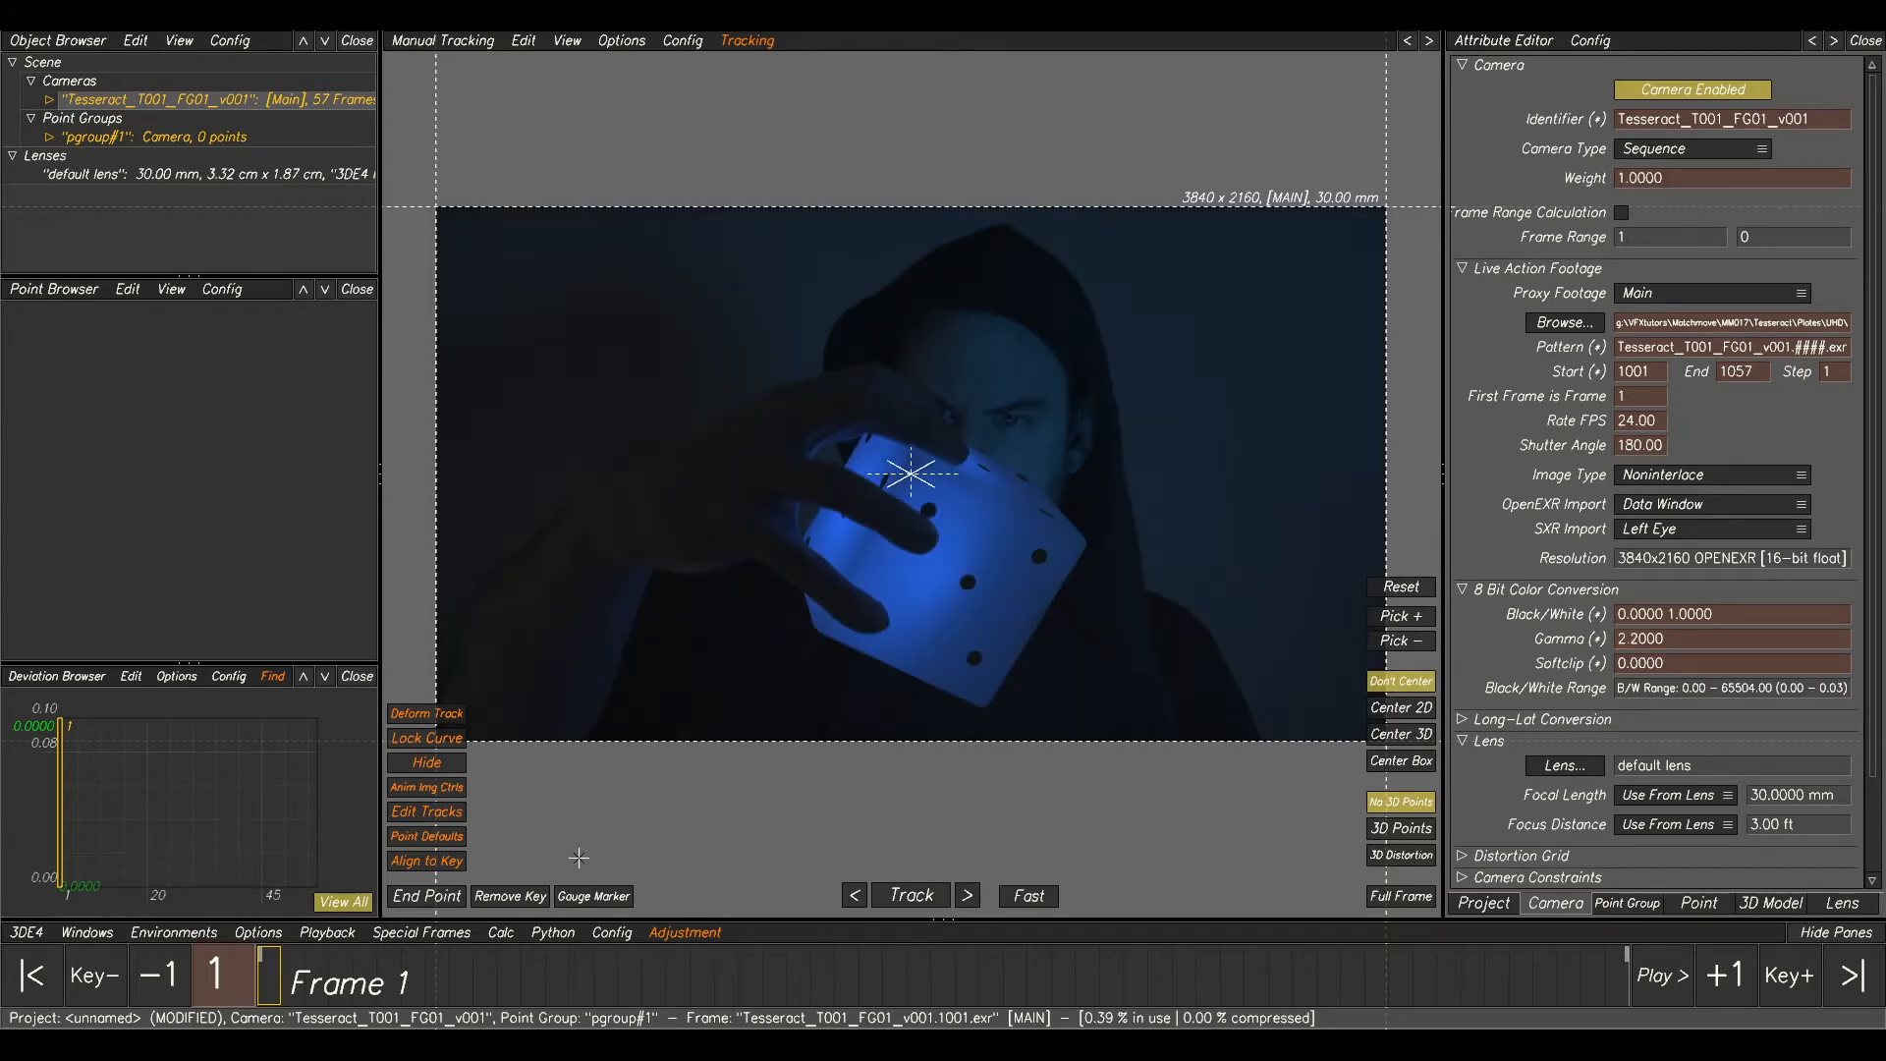
pyautogui.moveTo(339, 980)
pyautogui.mouseDown()
pyautogui.moveTo(448, 969)
pyautogui.moveTo(350, 992)
pyautogui.mouseUp()
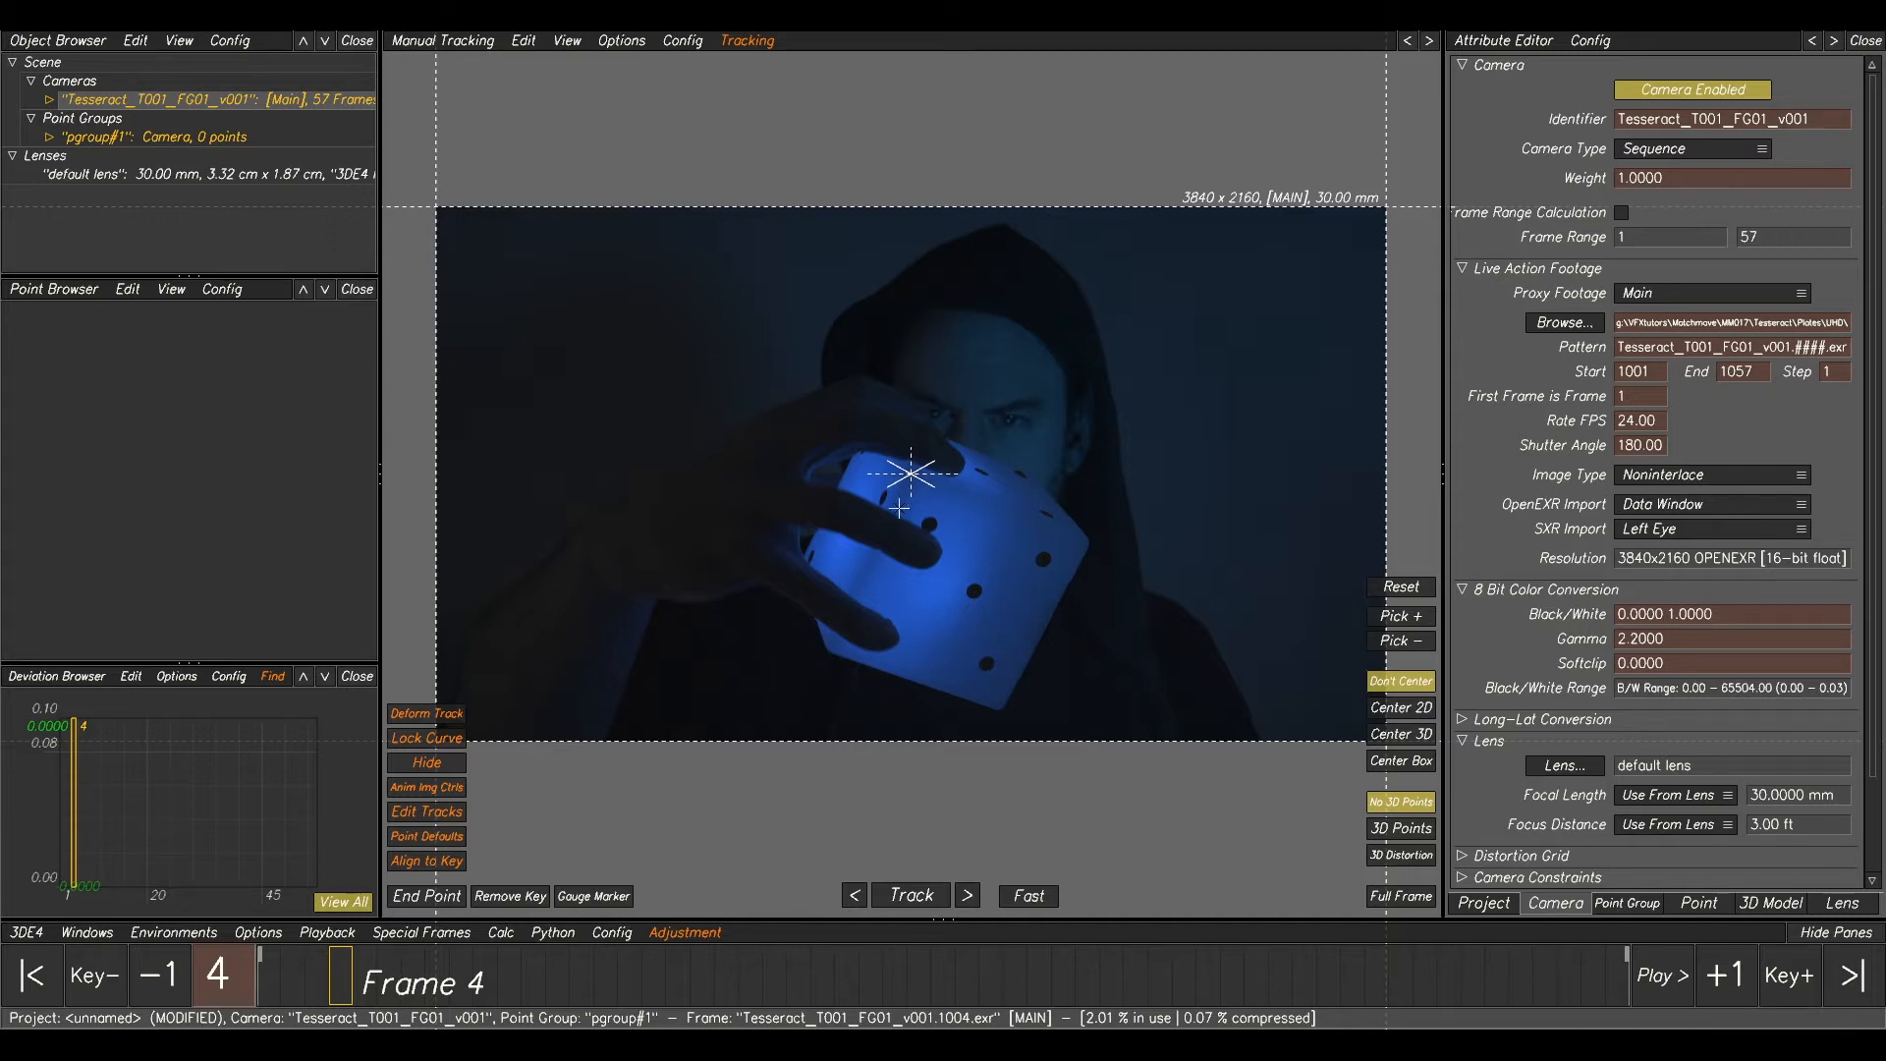
# - Start saving the project under a new name and create a folder named tut inside MM017 as its location
pyautogui.click(27, 932)
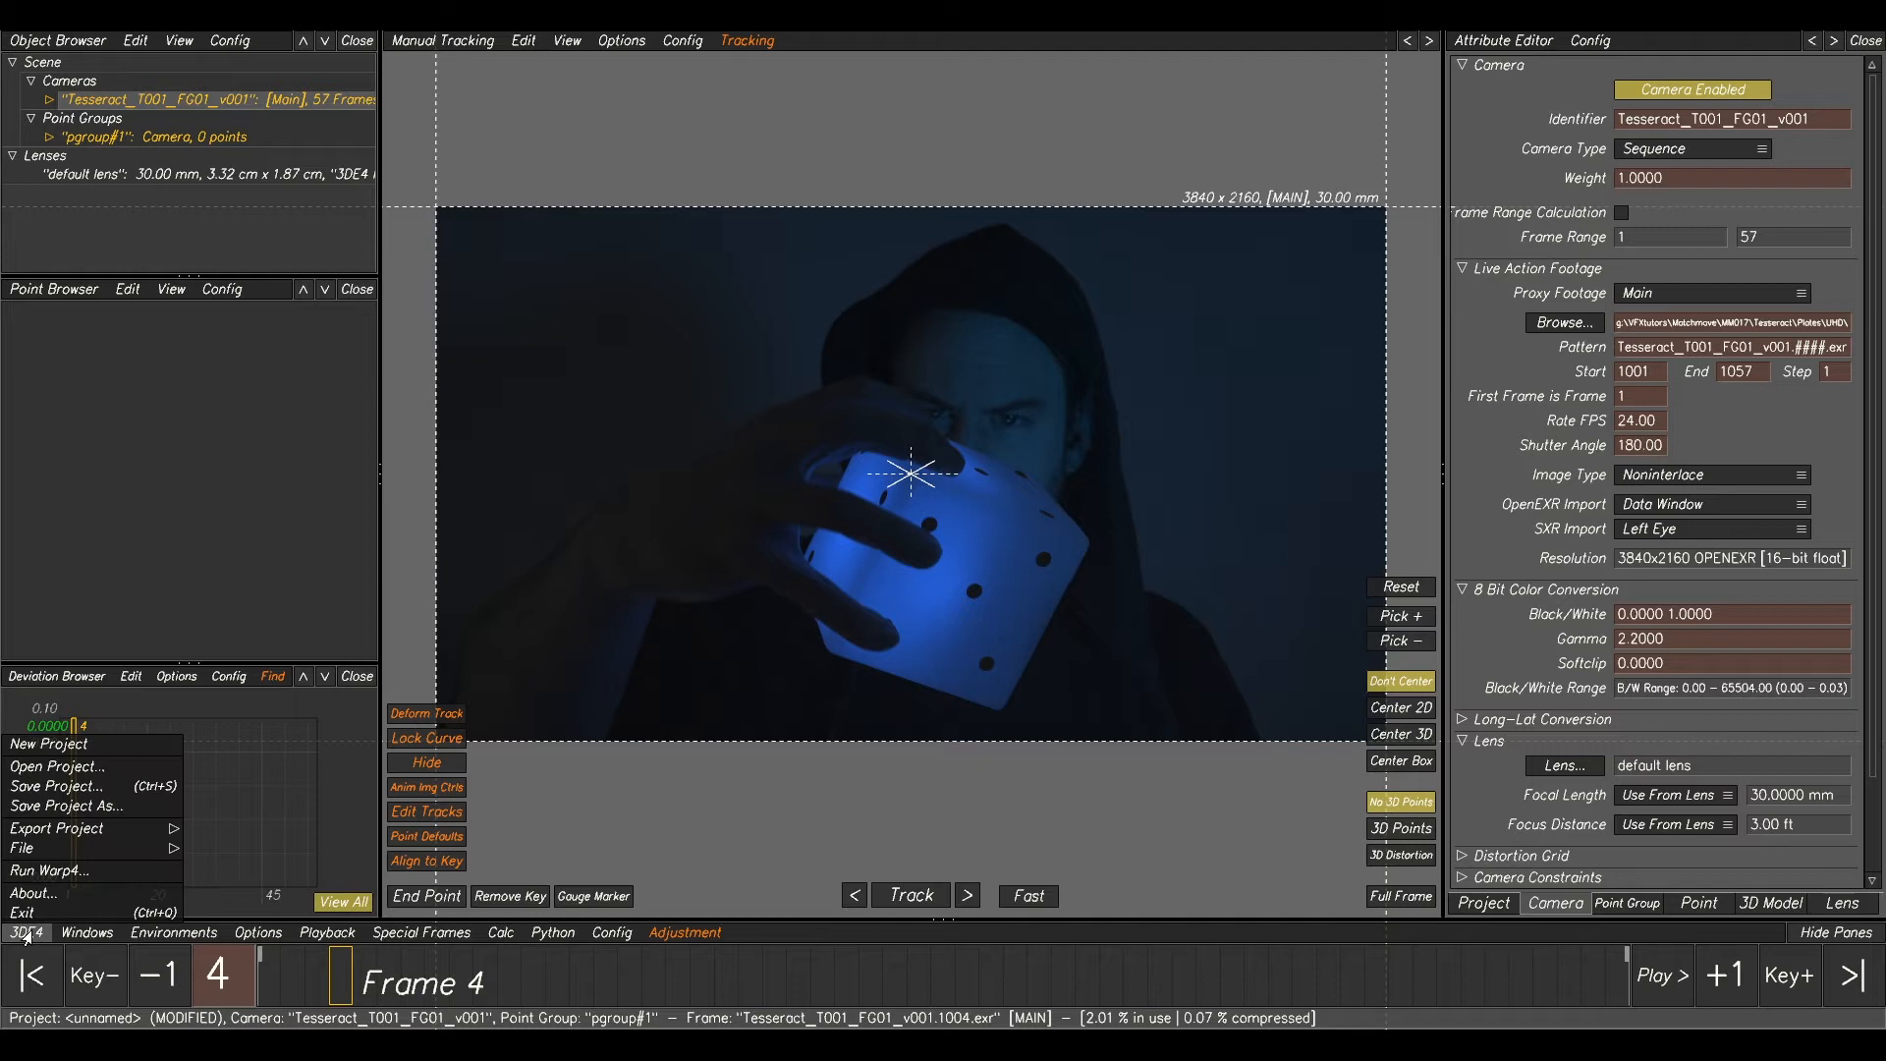
pyautogui.click(77, 807)
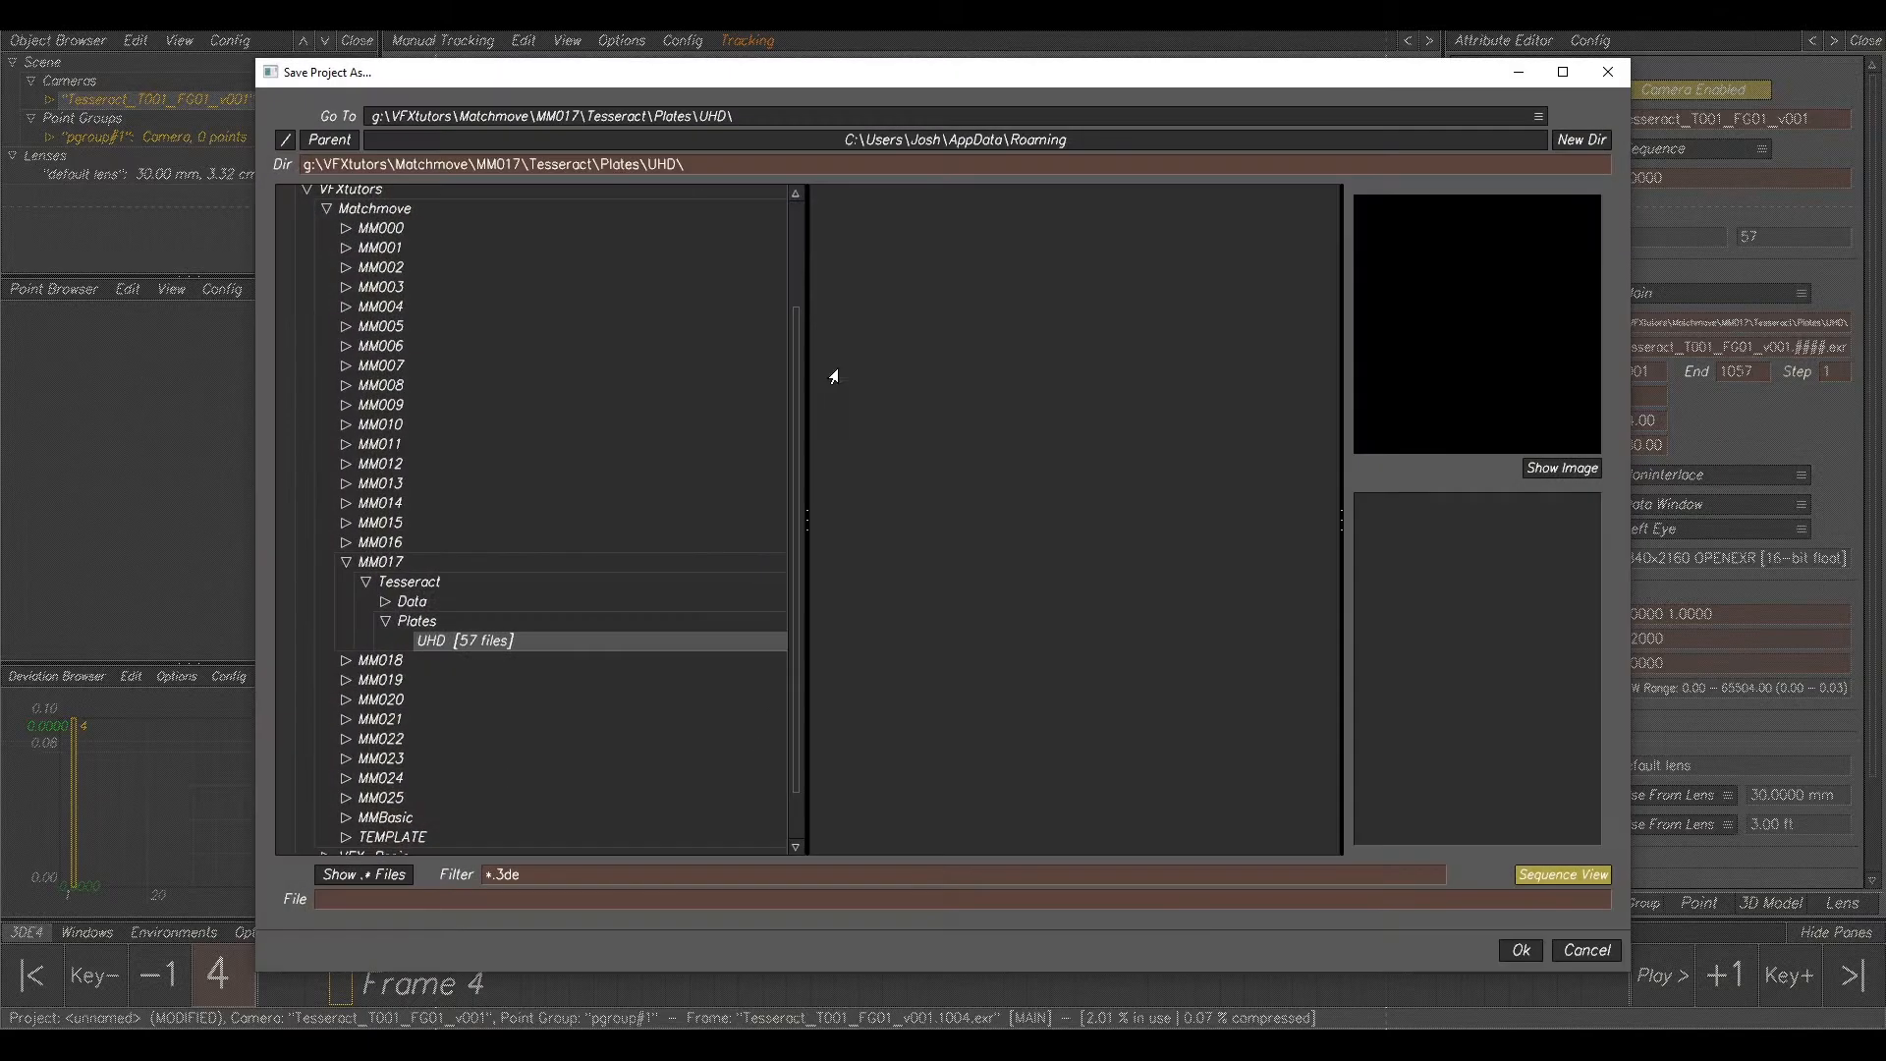
pyautogui.click(402, 563)
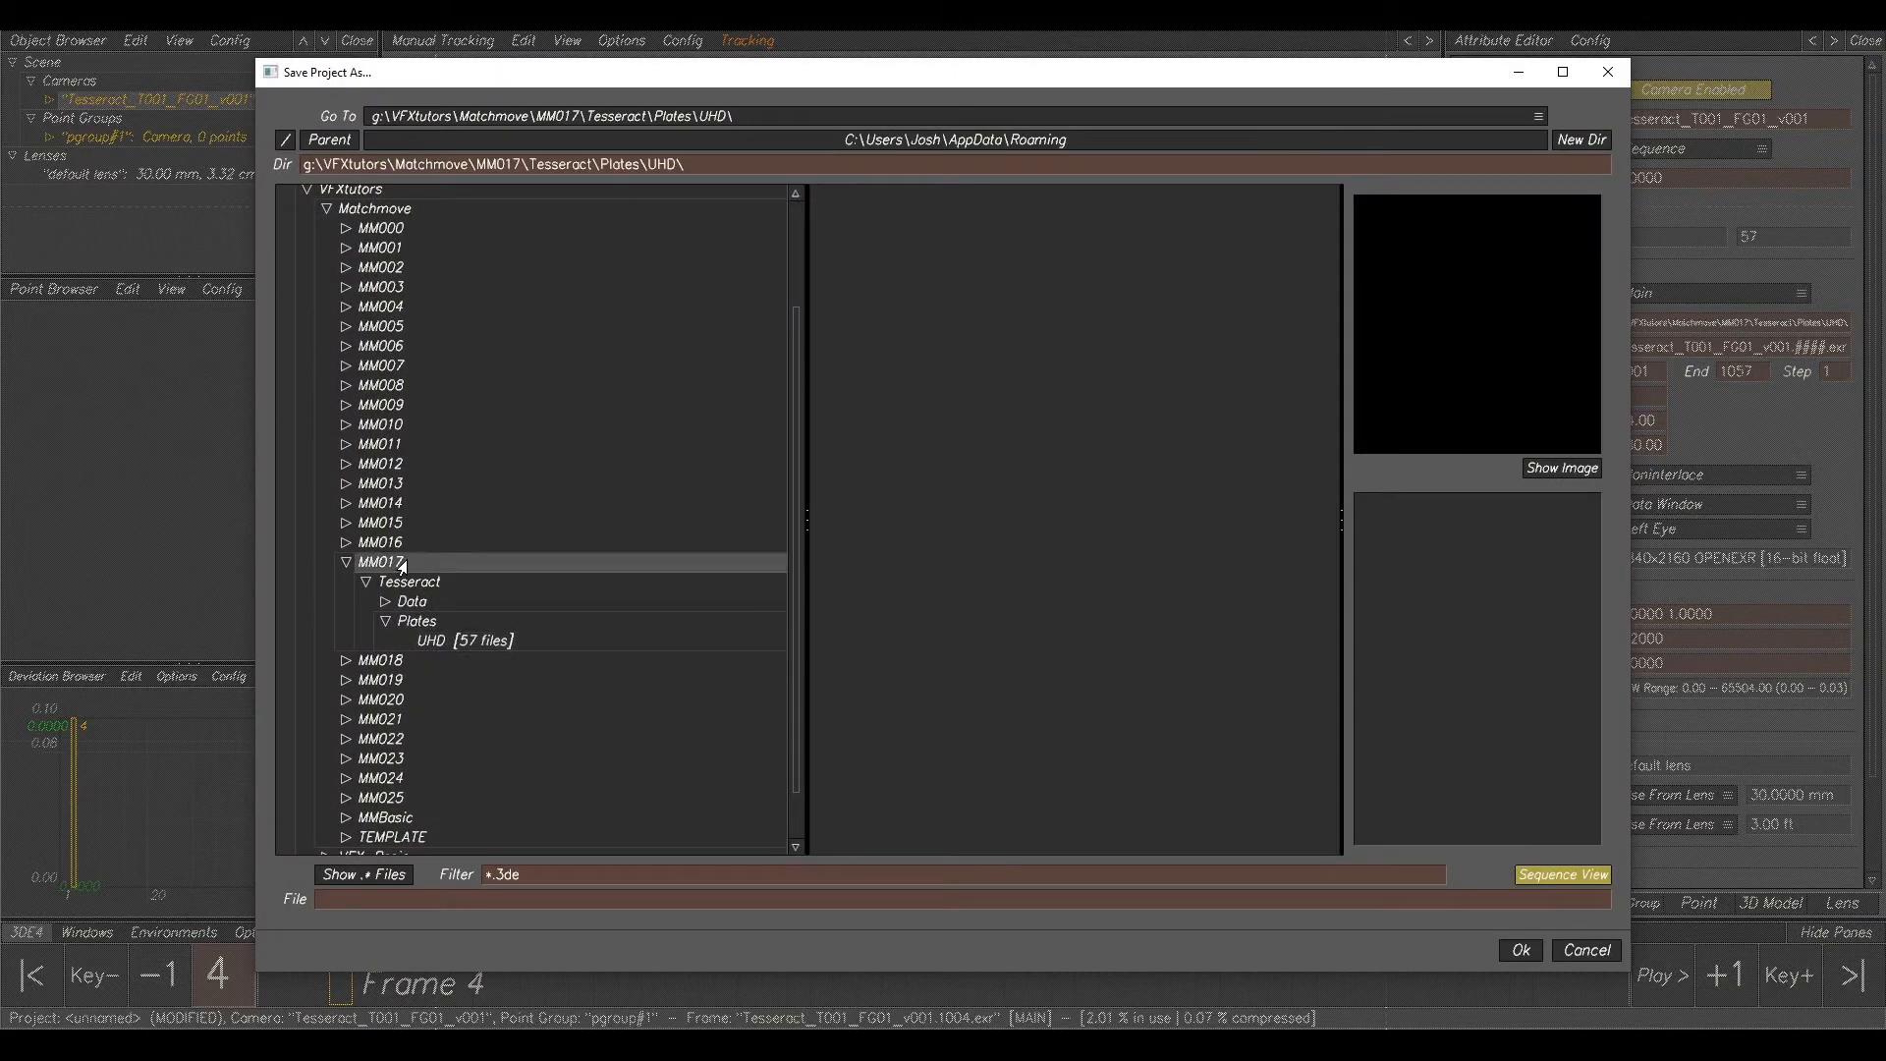
pyautogui.click(1580, 141)
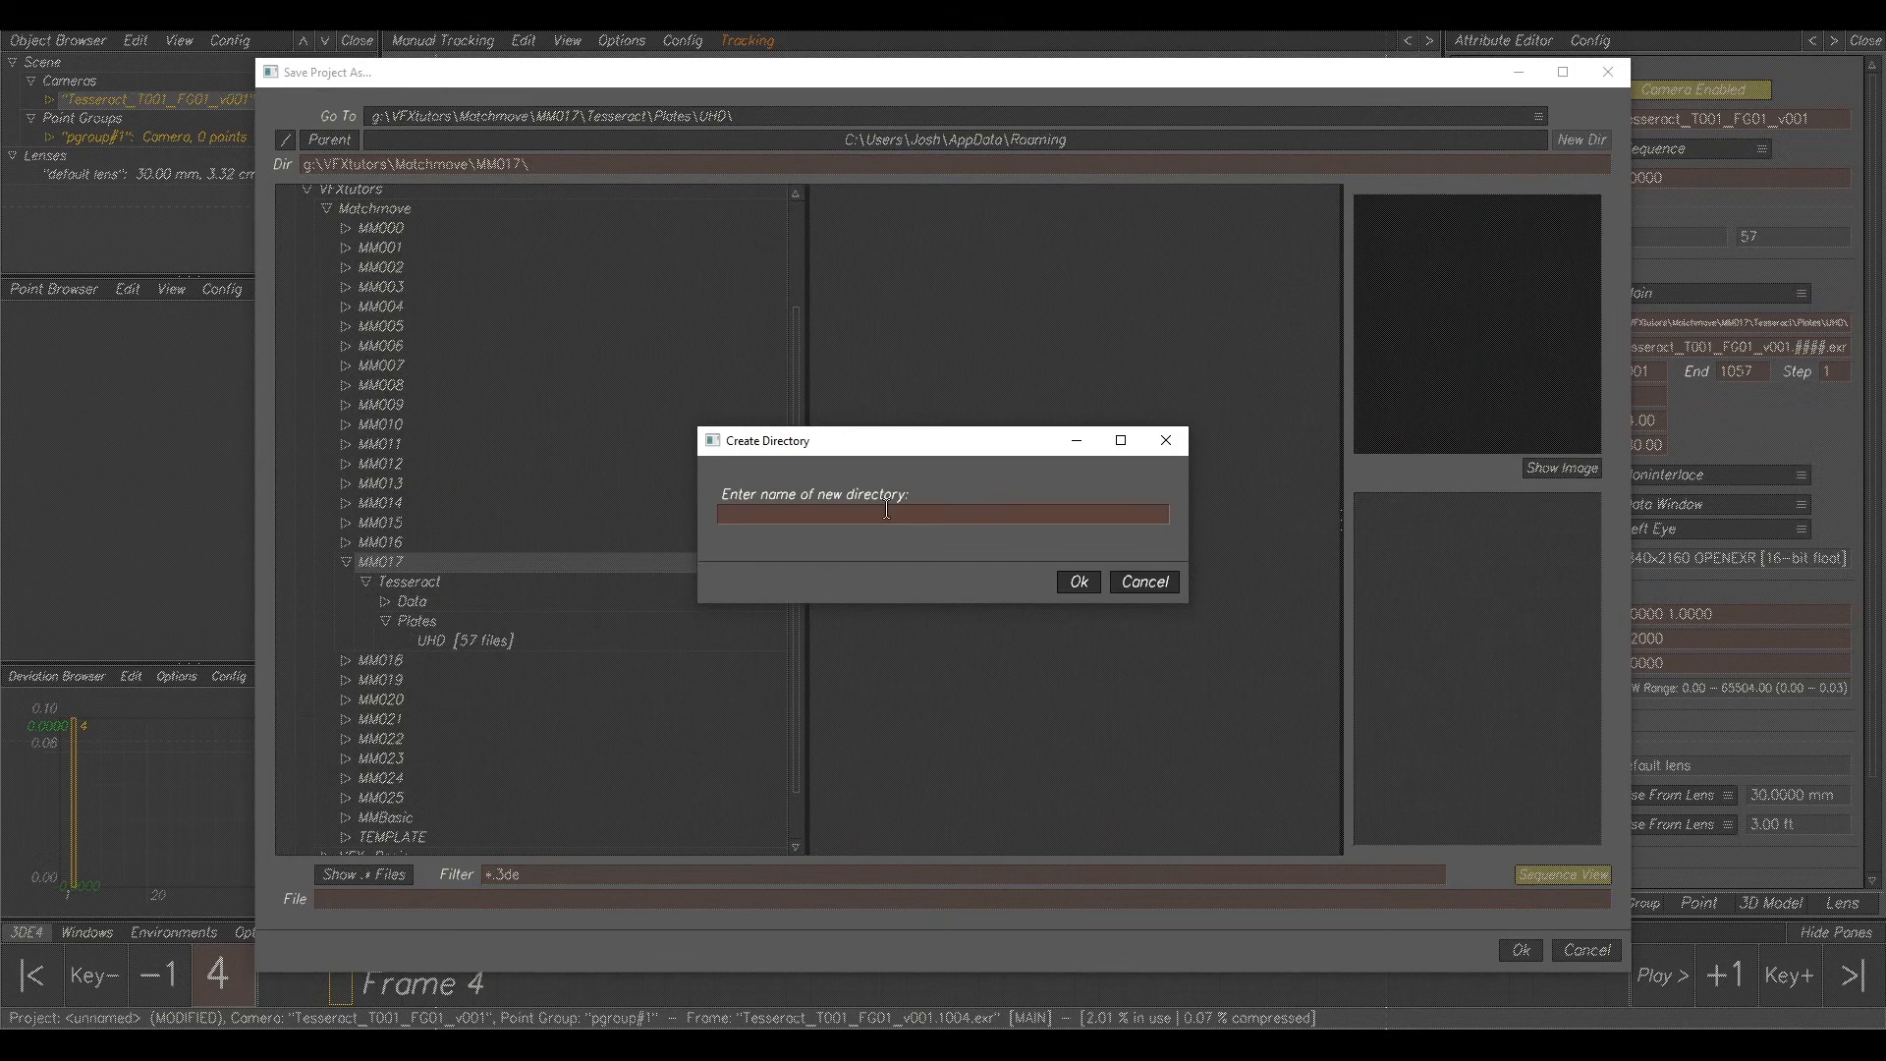
pyautogui.write('tut')
pyautogui.click(1078, 581)
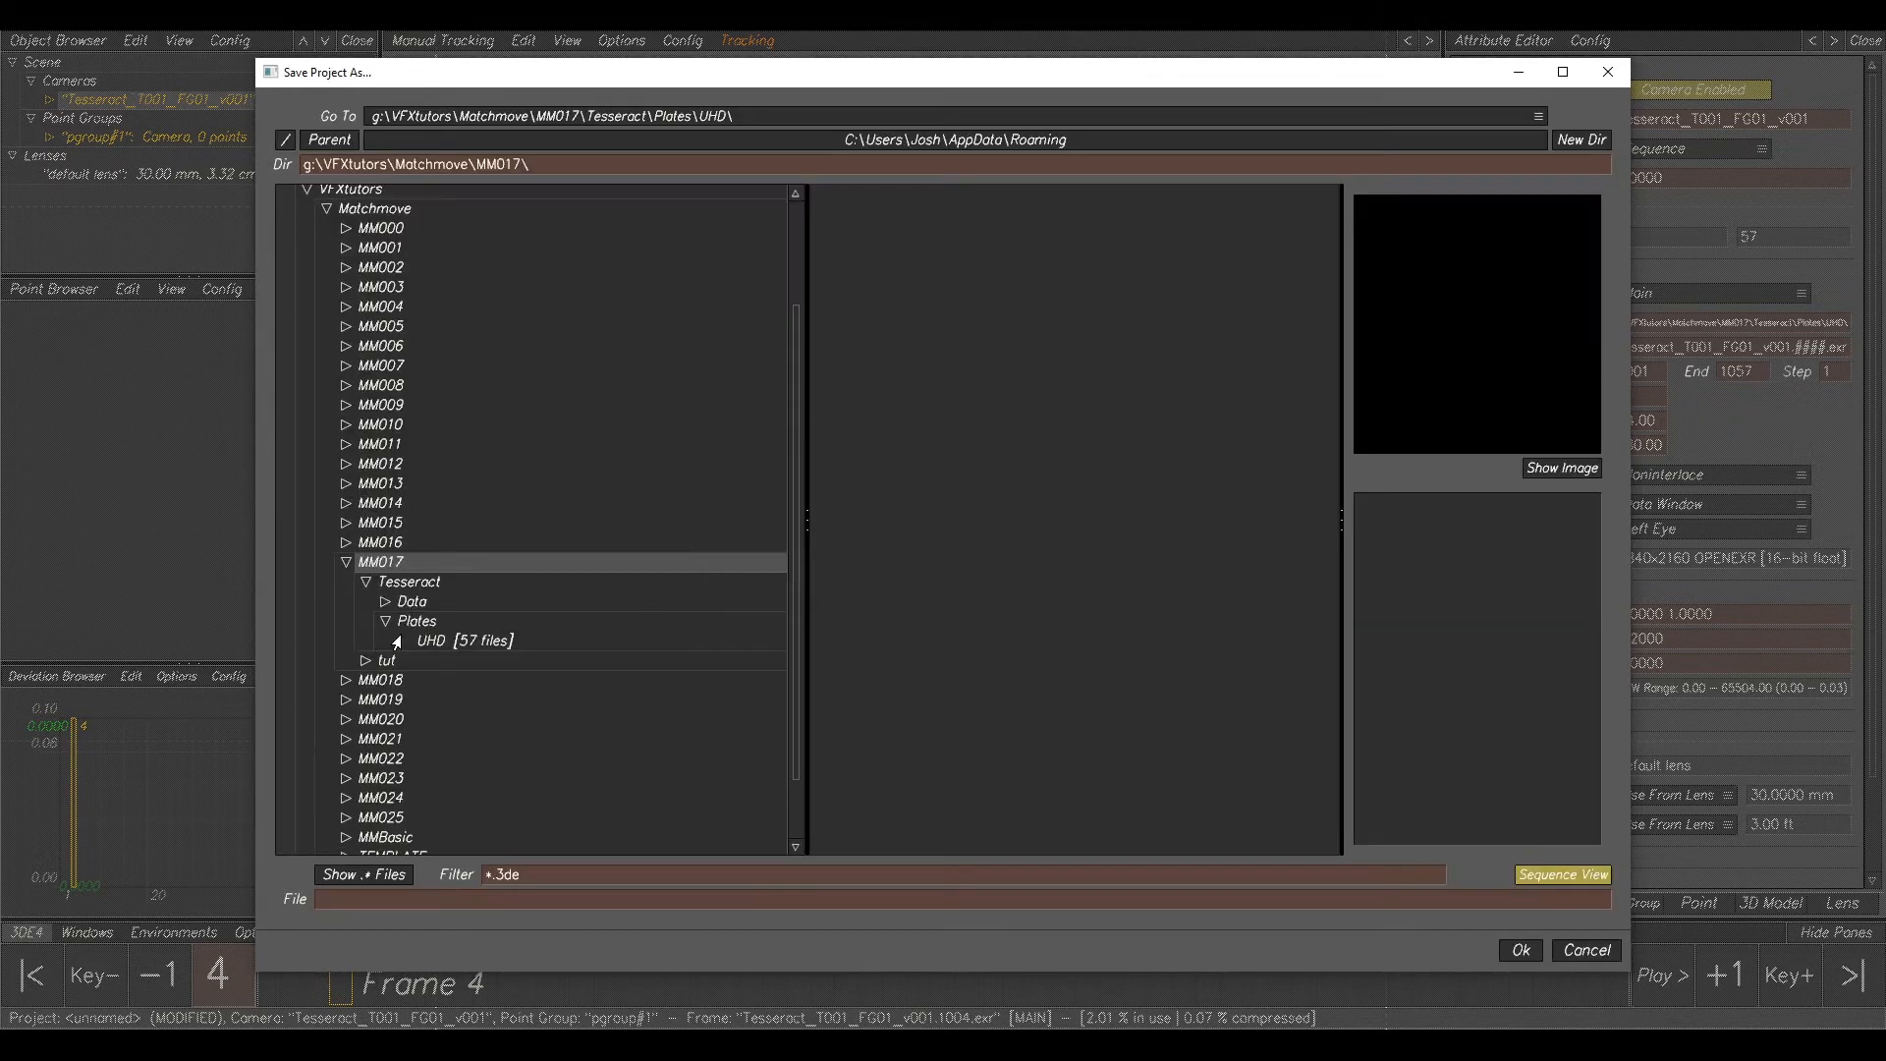
pyautogui.click(385, 661)
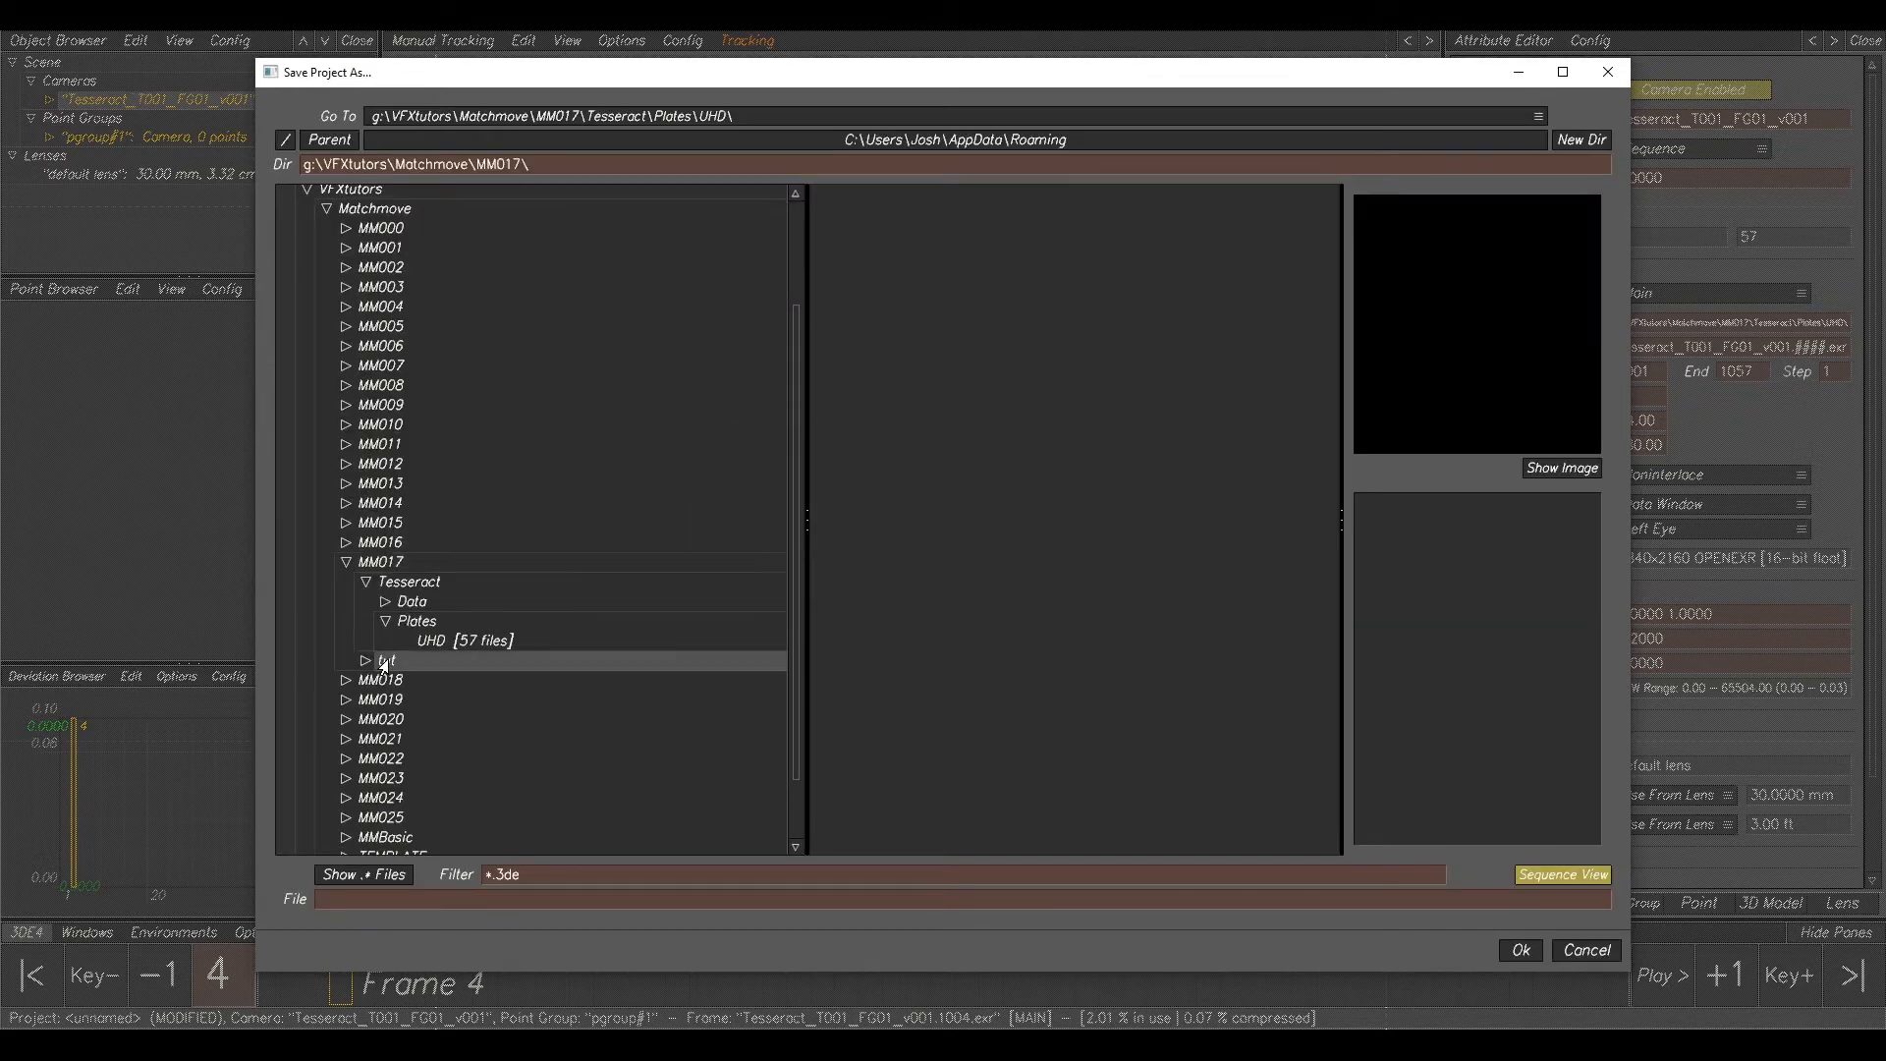
# - Name the project file Tesseract_T001_FG01_V001_Cam_v001 and save it
pyautogui.click(394, 900)
pyautogui.write('Tesseract')
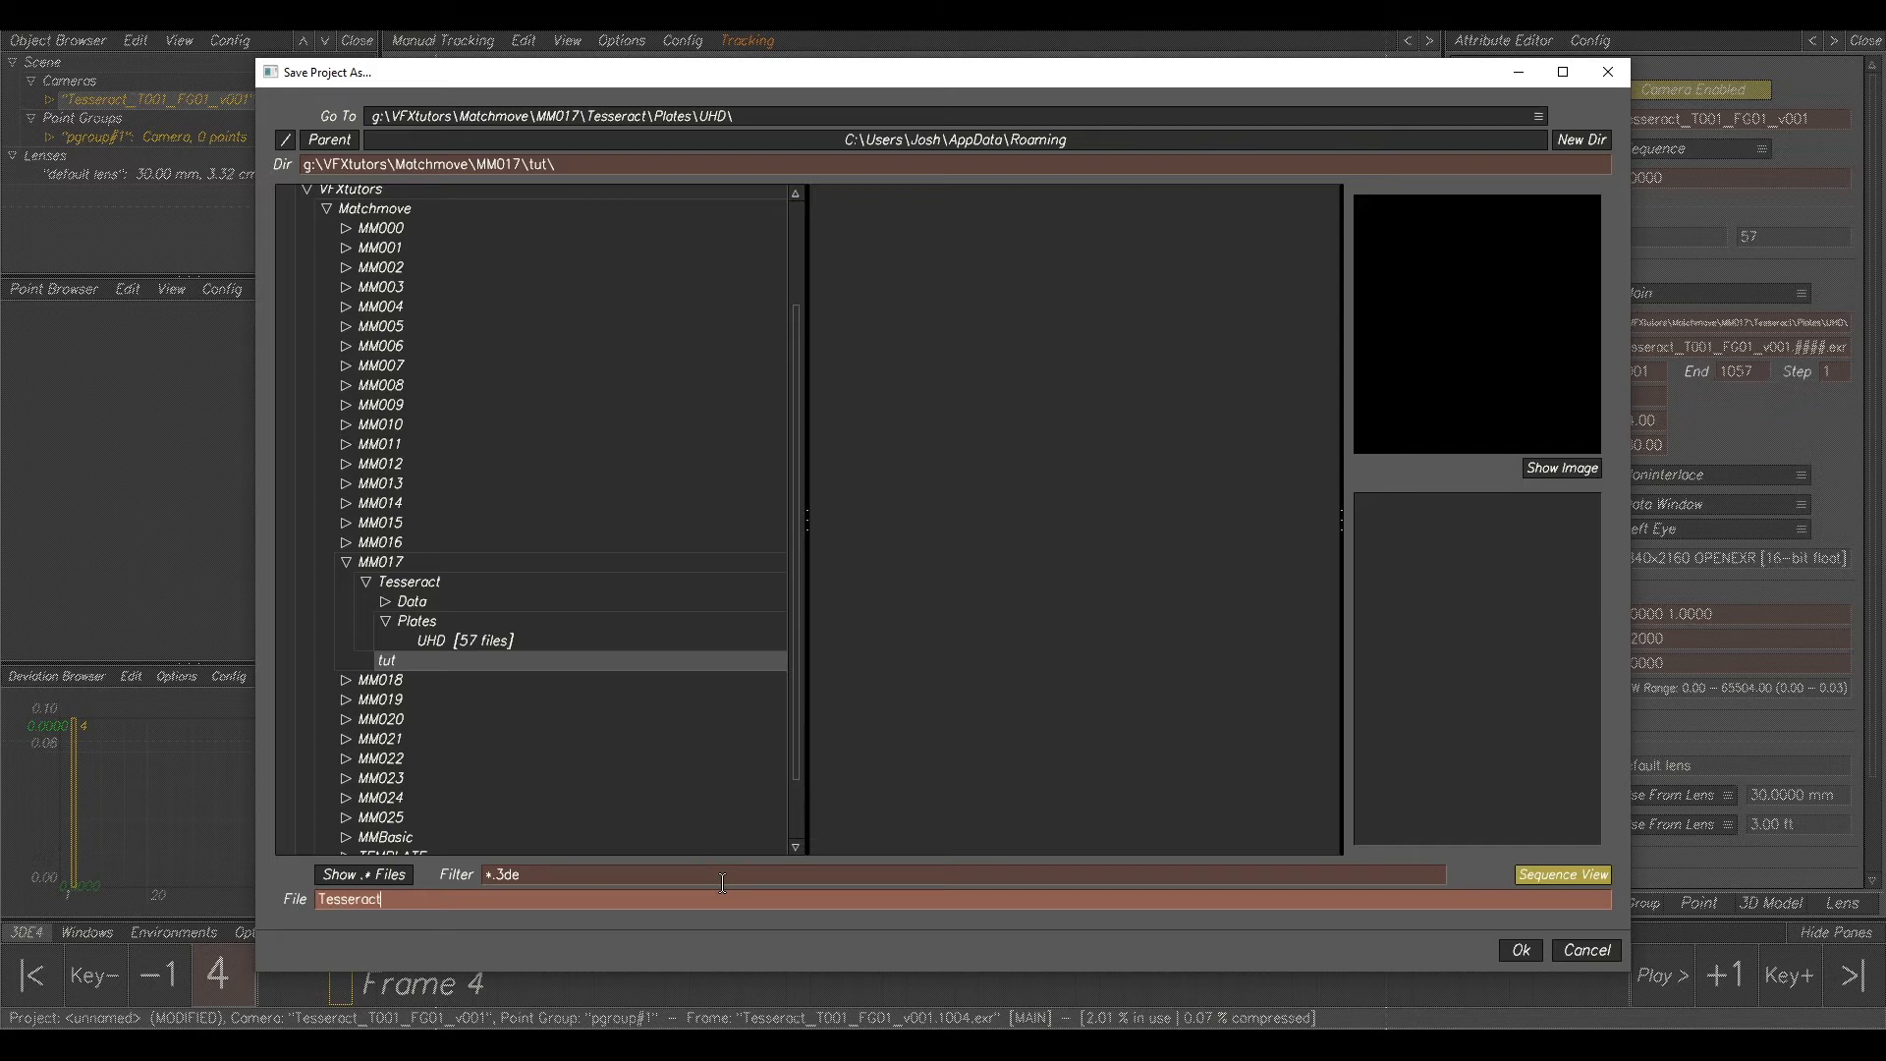
pyautogui.write('_T00')
pyautogui.write('1_FG01_V001_Cam_')
pyautogui.click(1520, 950)
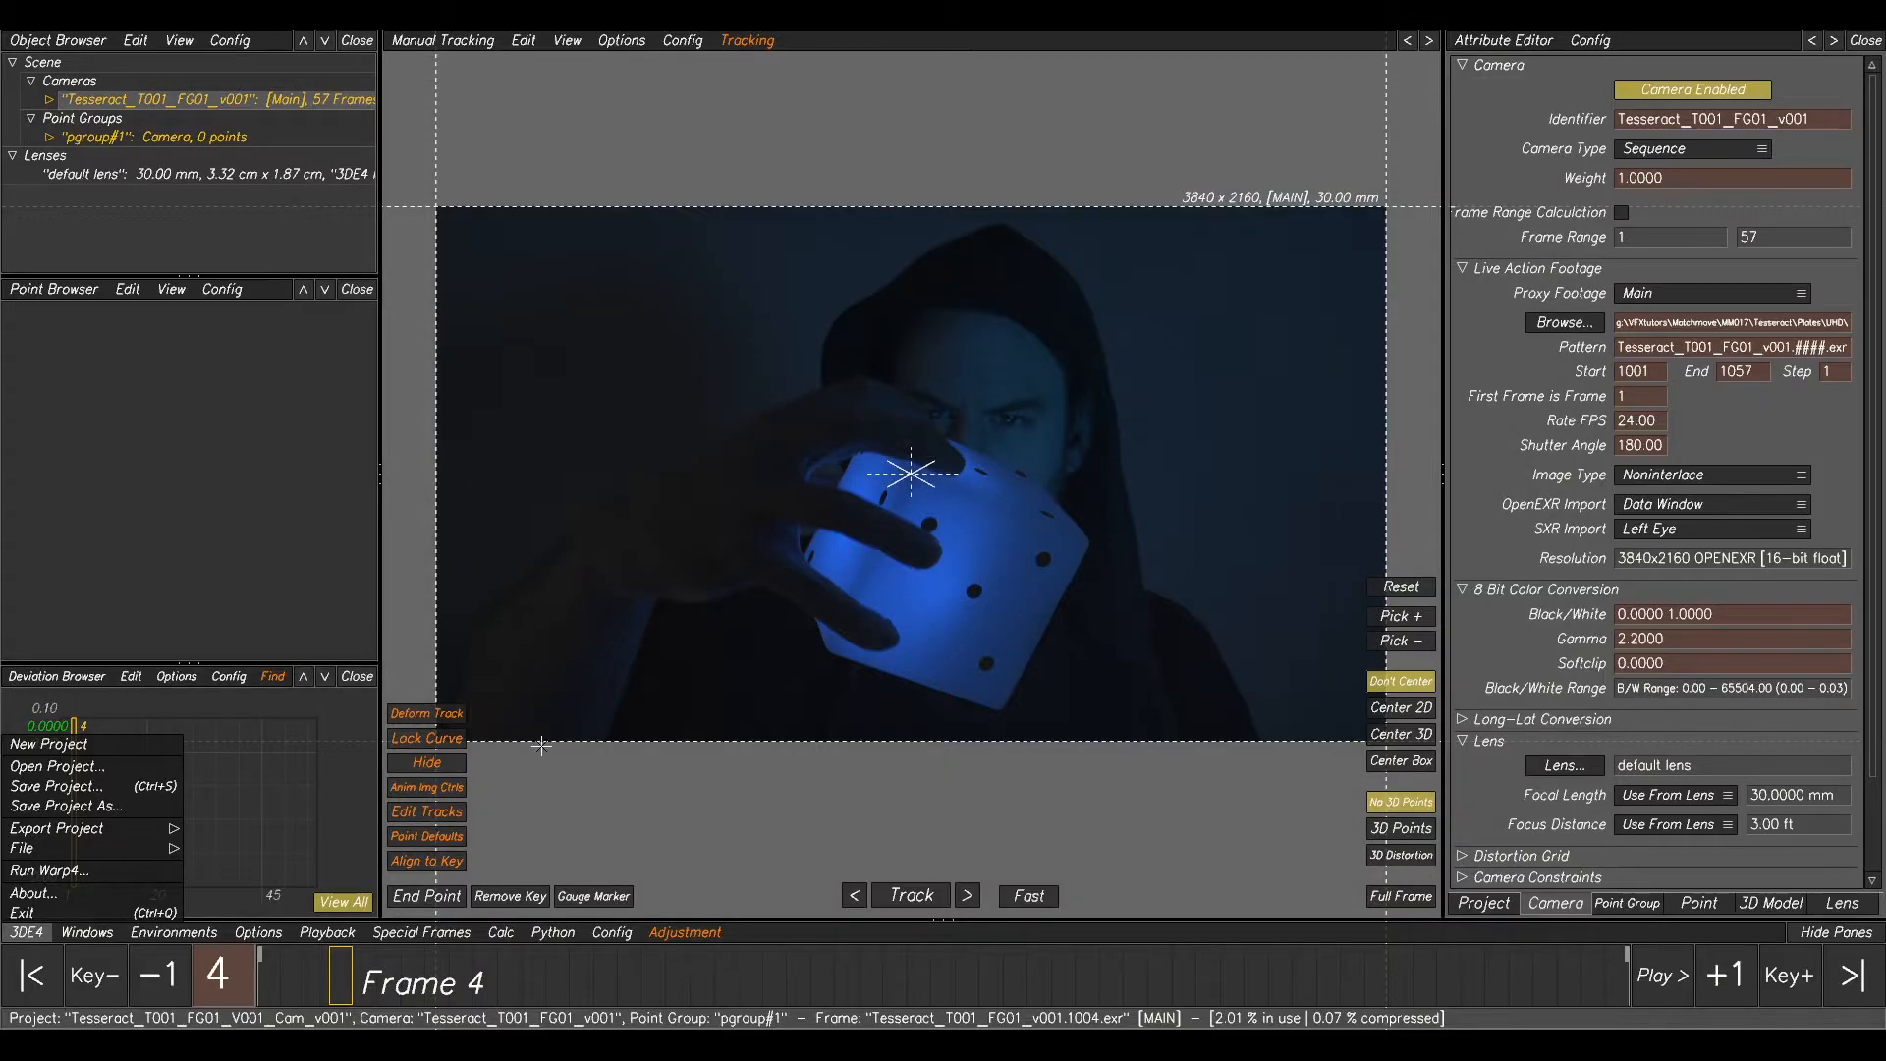
# - Export the footage's buffer compression file, then play the shot back and stop at frame 6
pyautogui.click(344, 938)
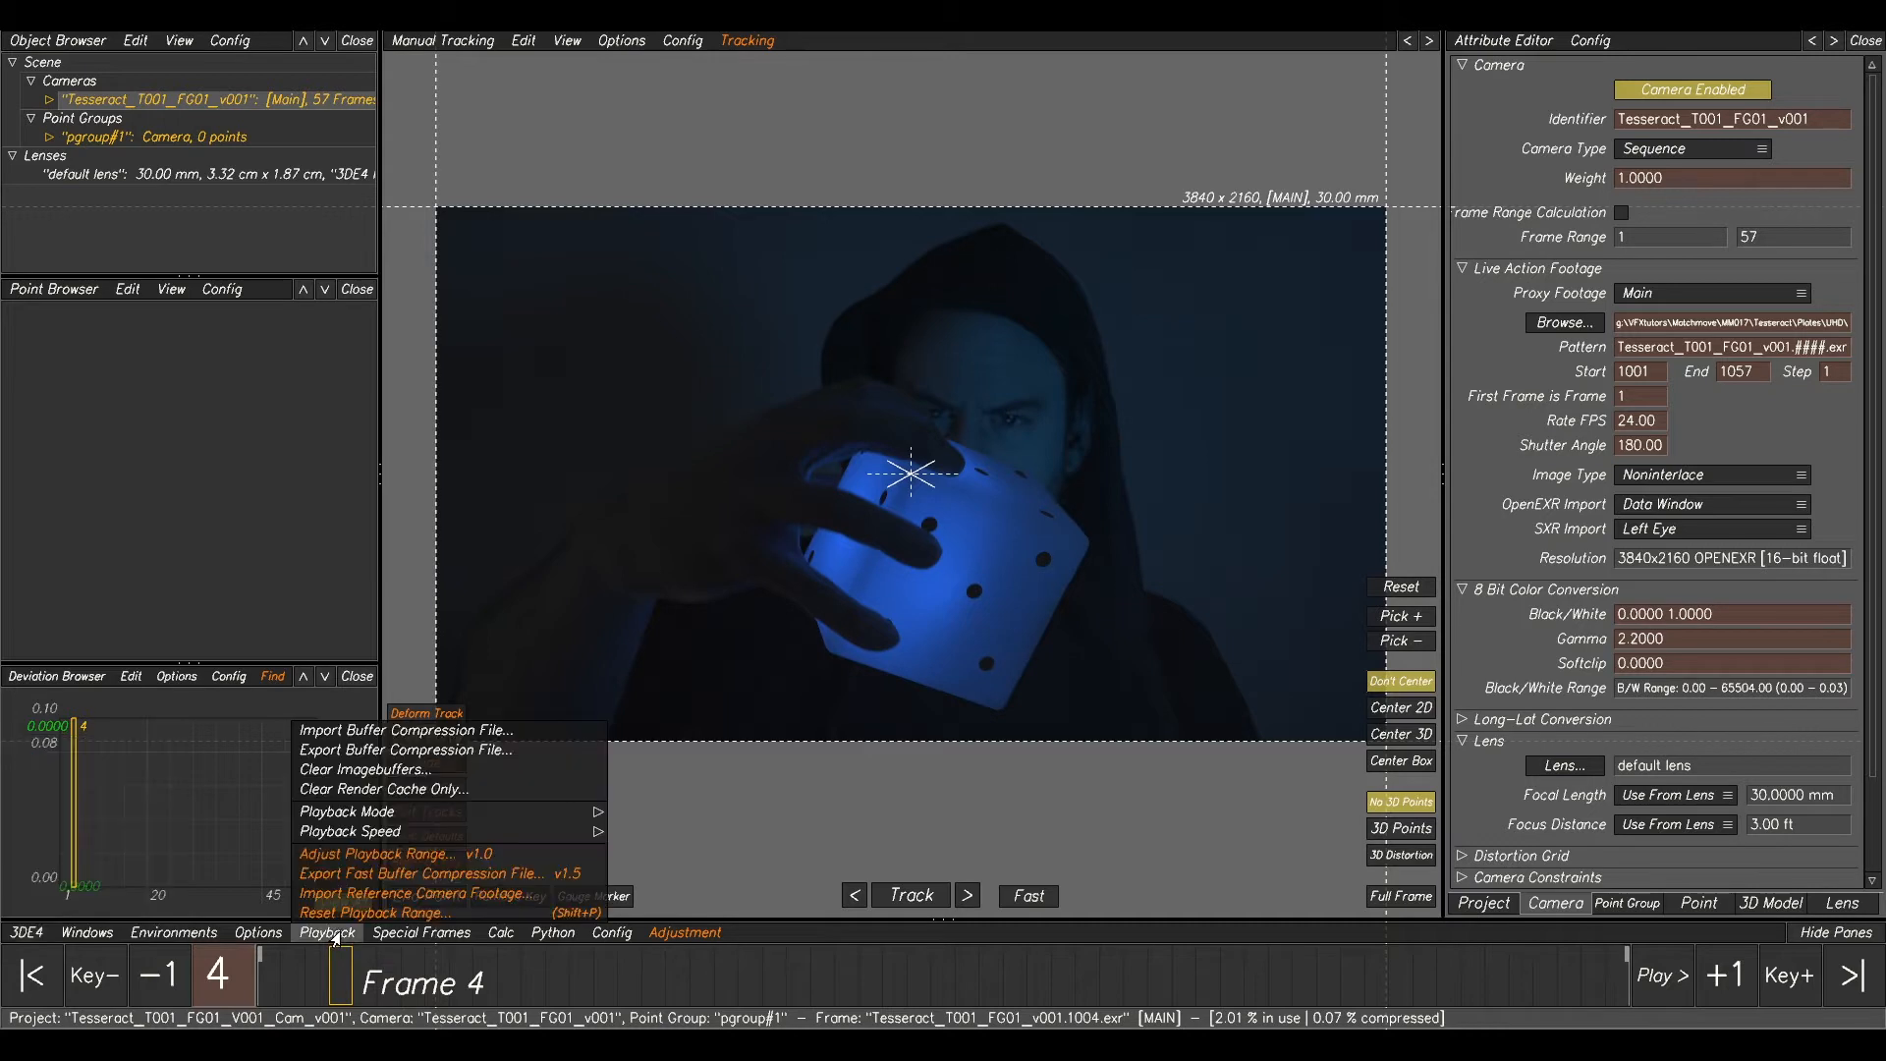
pyautogui.click(351, 752)
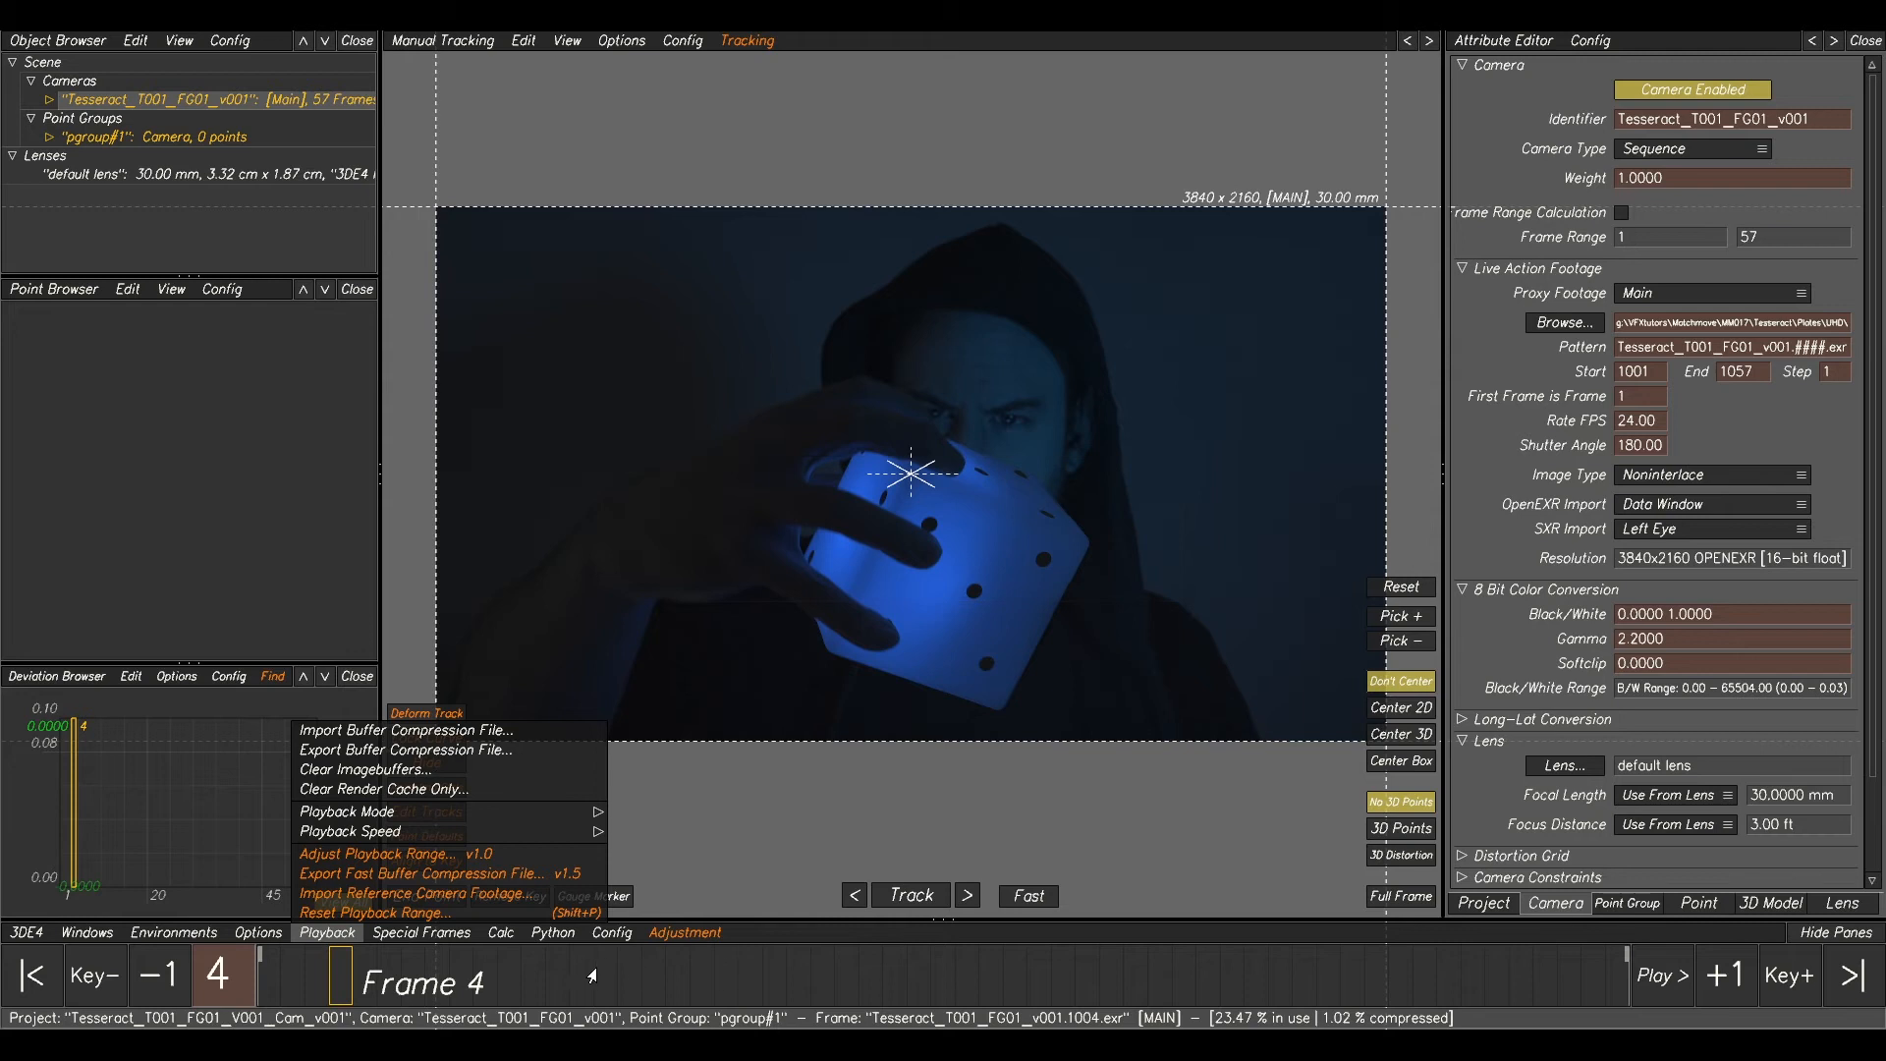
pyautogui.click(609, 979)
pyautogui.press('space')
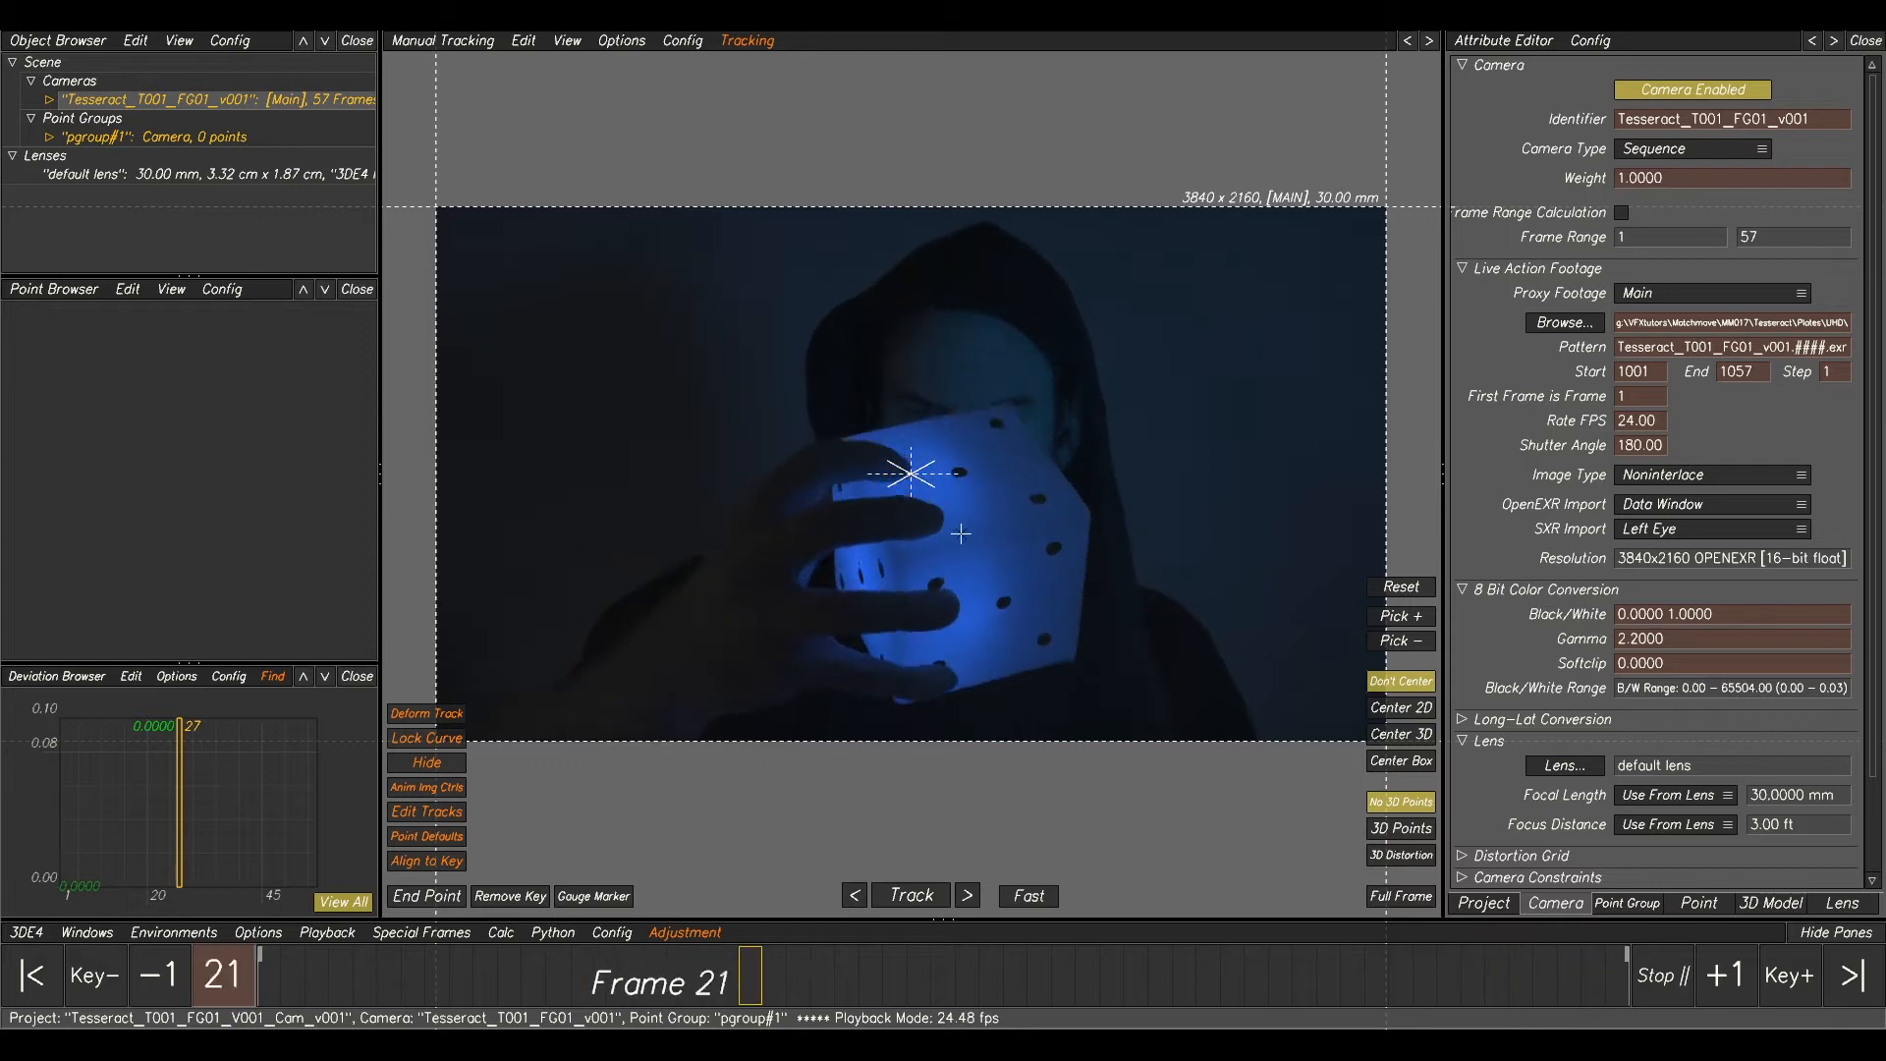
pyautogui.press('space')
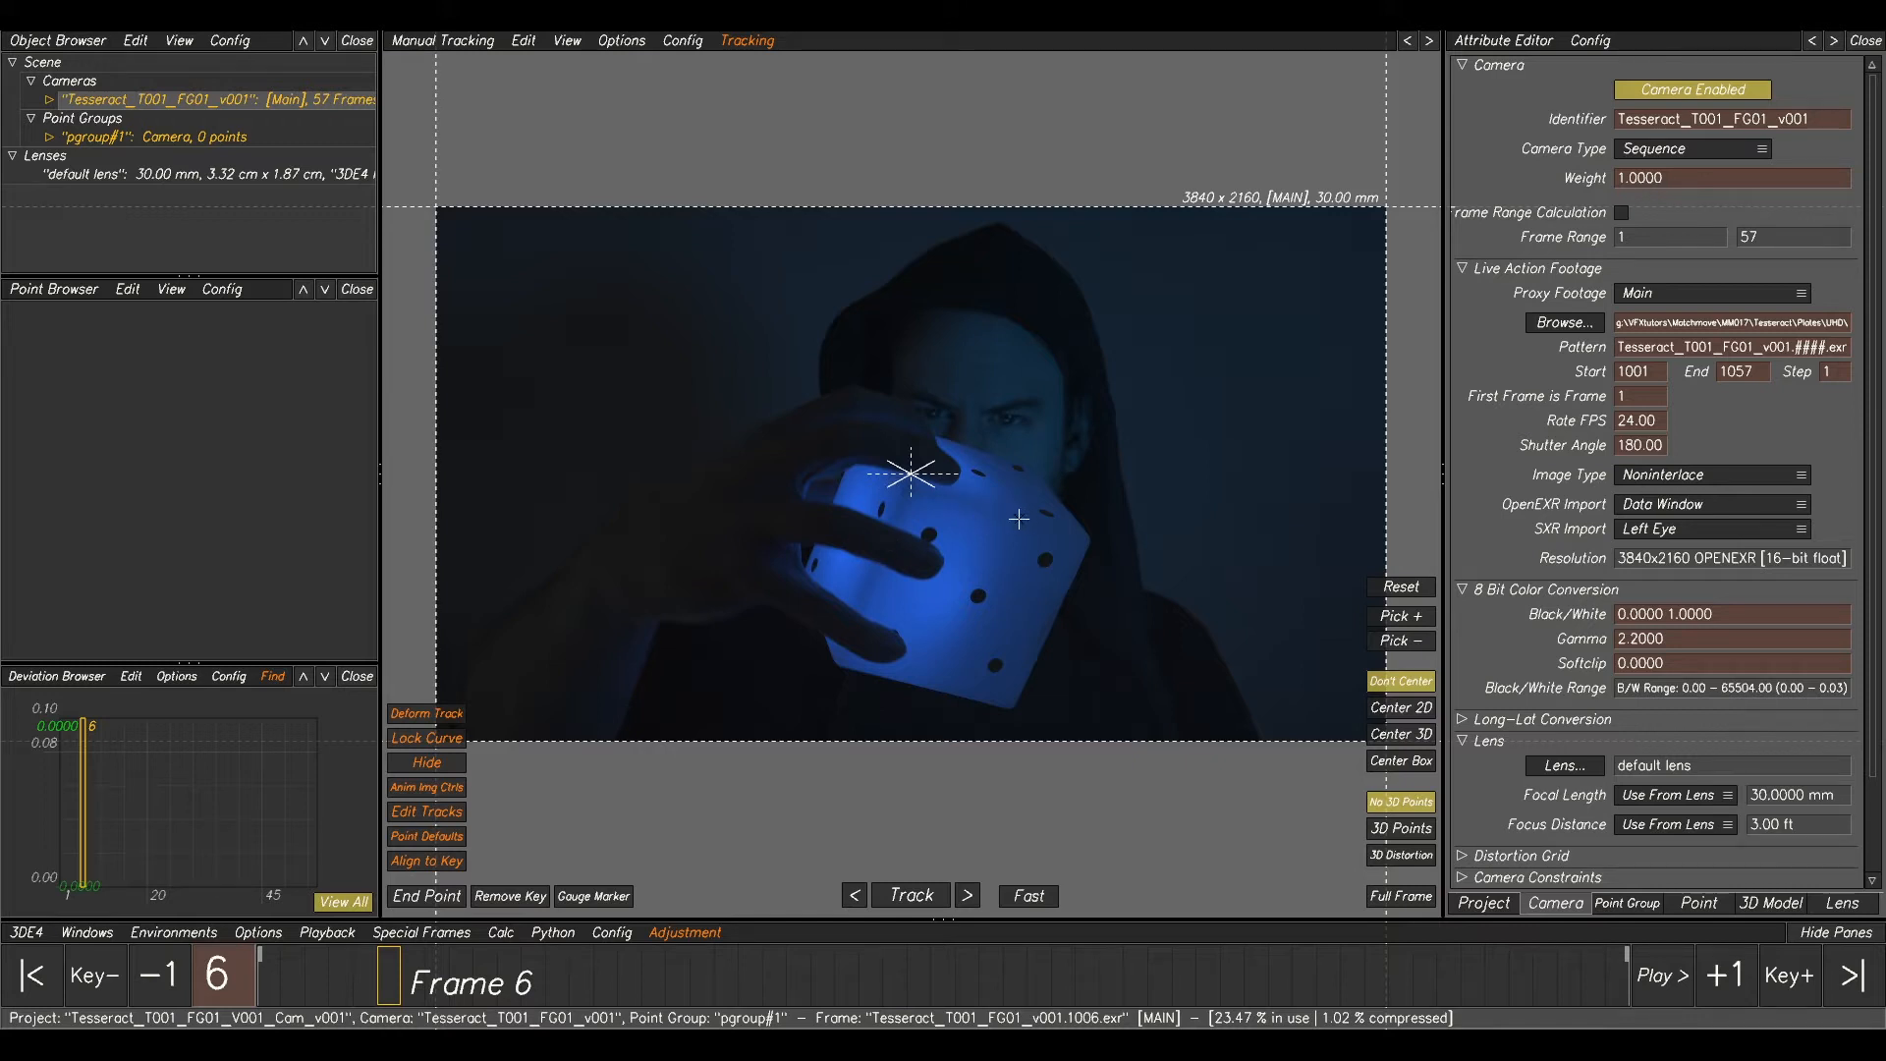
# - Consult the TesseractCameraData notes in Notepad and set the default lens's filmback height to 11.88 mm
pyautogui.click(1841, 903)
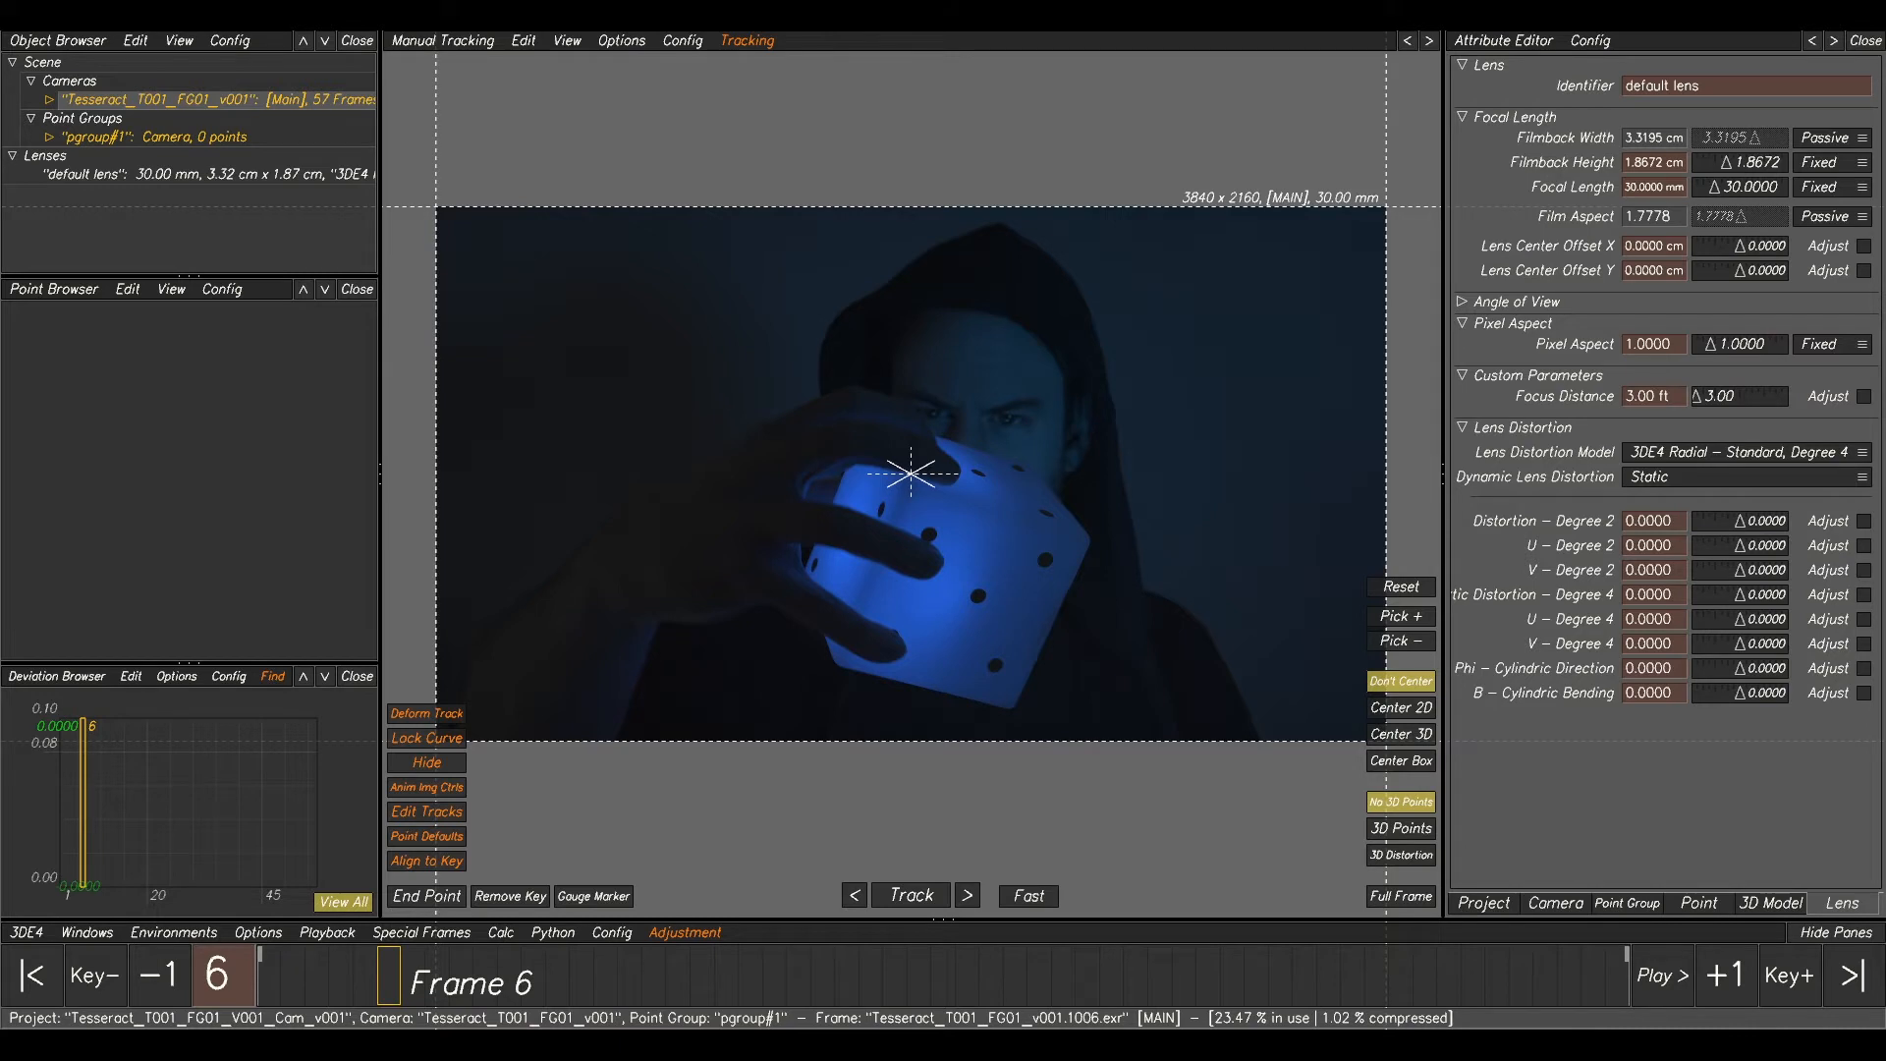
pyautogui.hotkey('alt', 'Tab')
pyautogui.moveTo(1209, 371); pyautogui.dragTo(1053, 417)
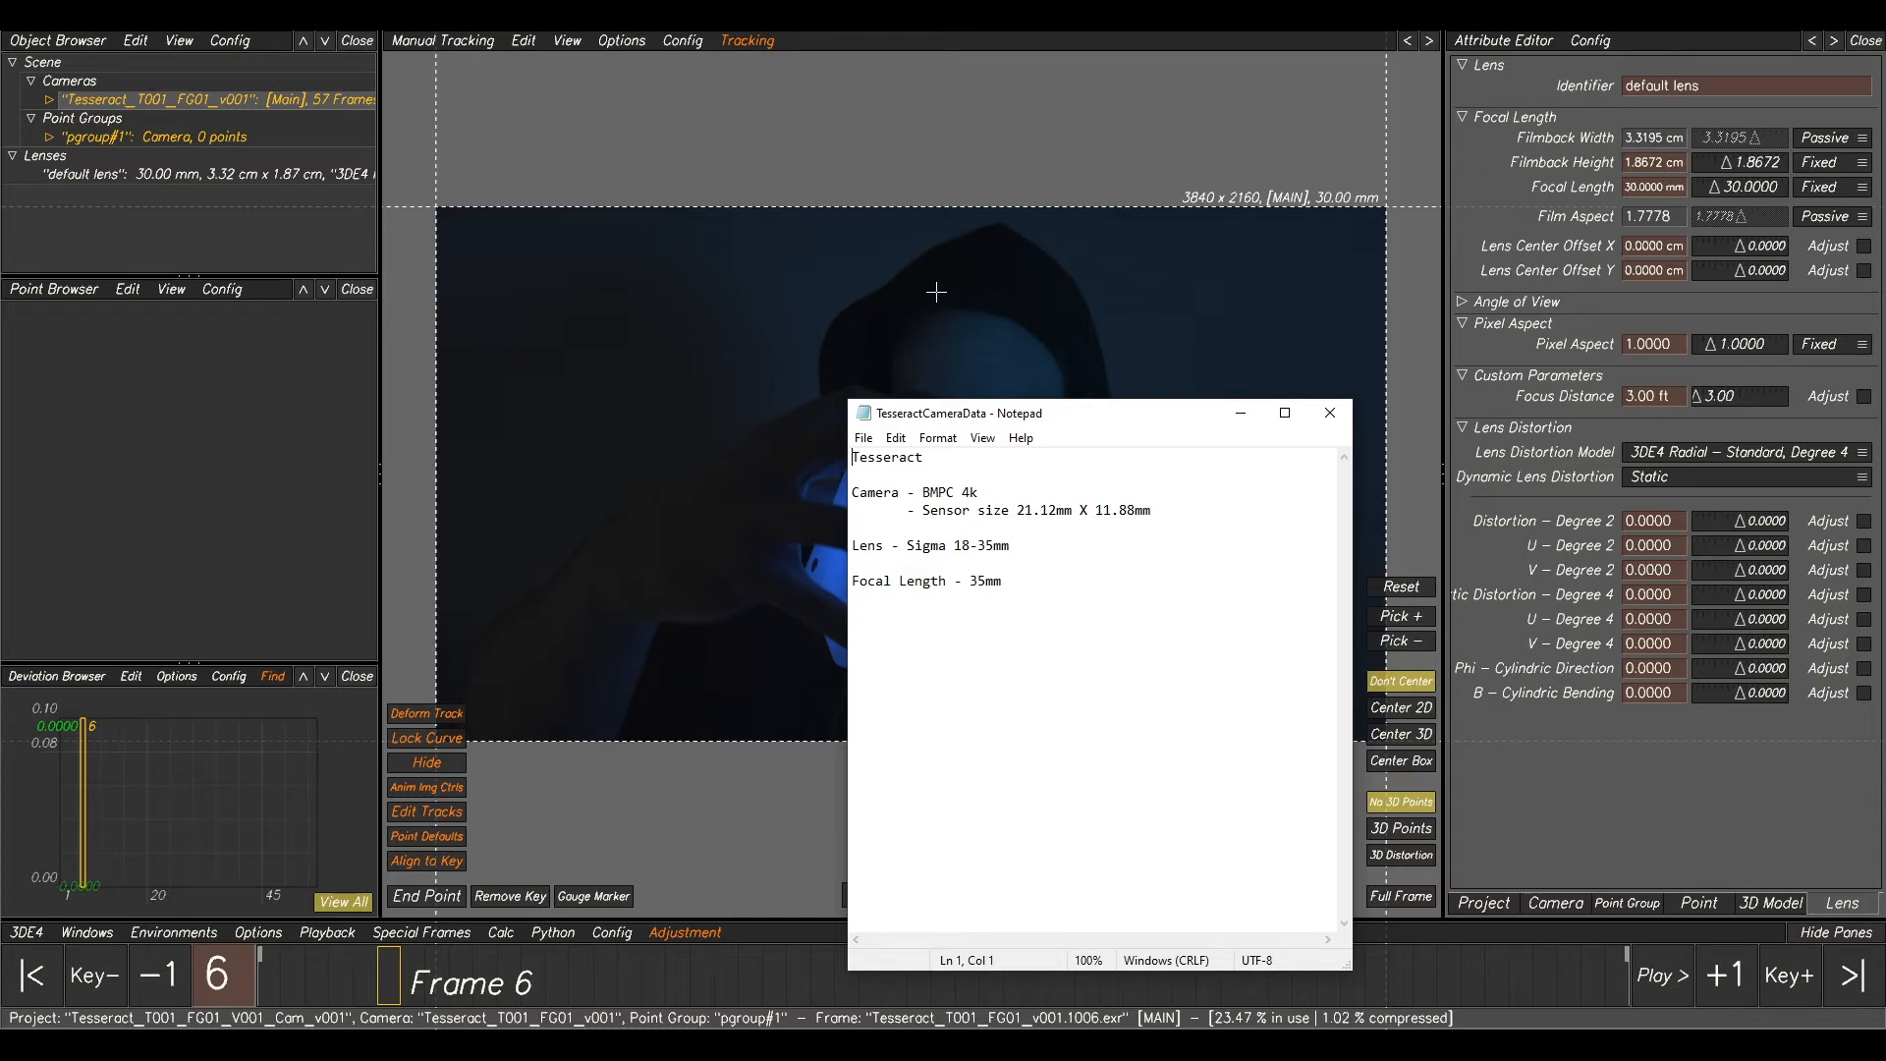
pyautogui.click(1682, 163)
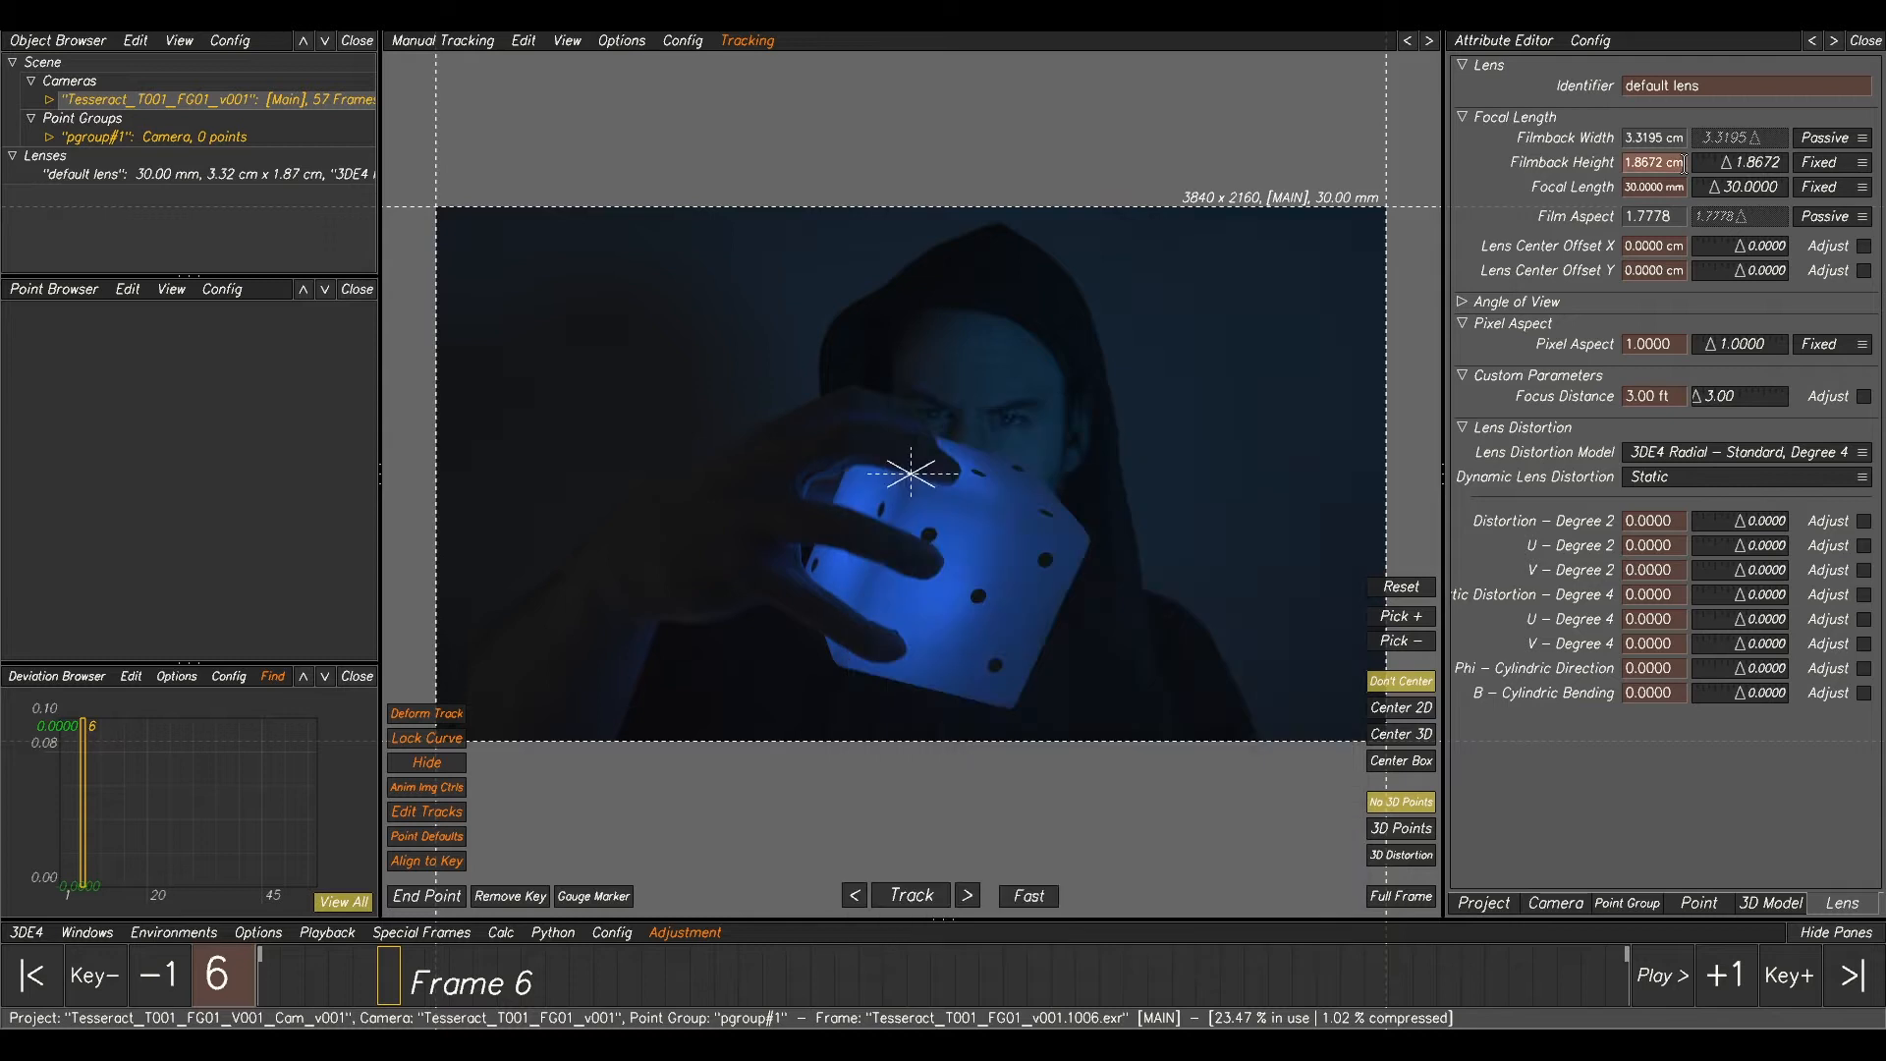
pyautogui.write('11.88mm')
pyautogui.press('Return')
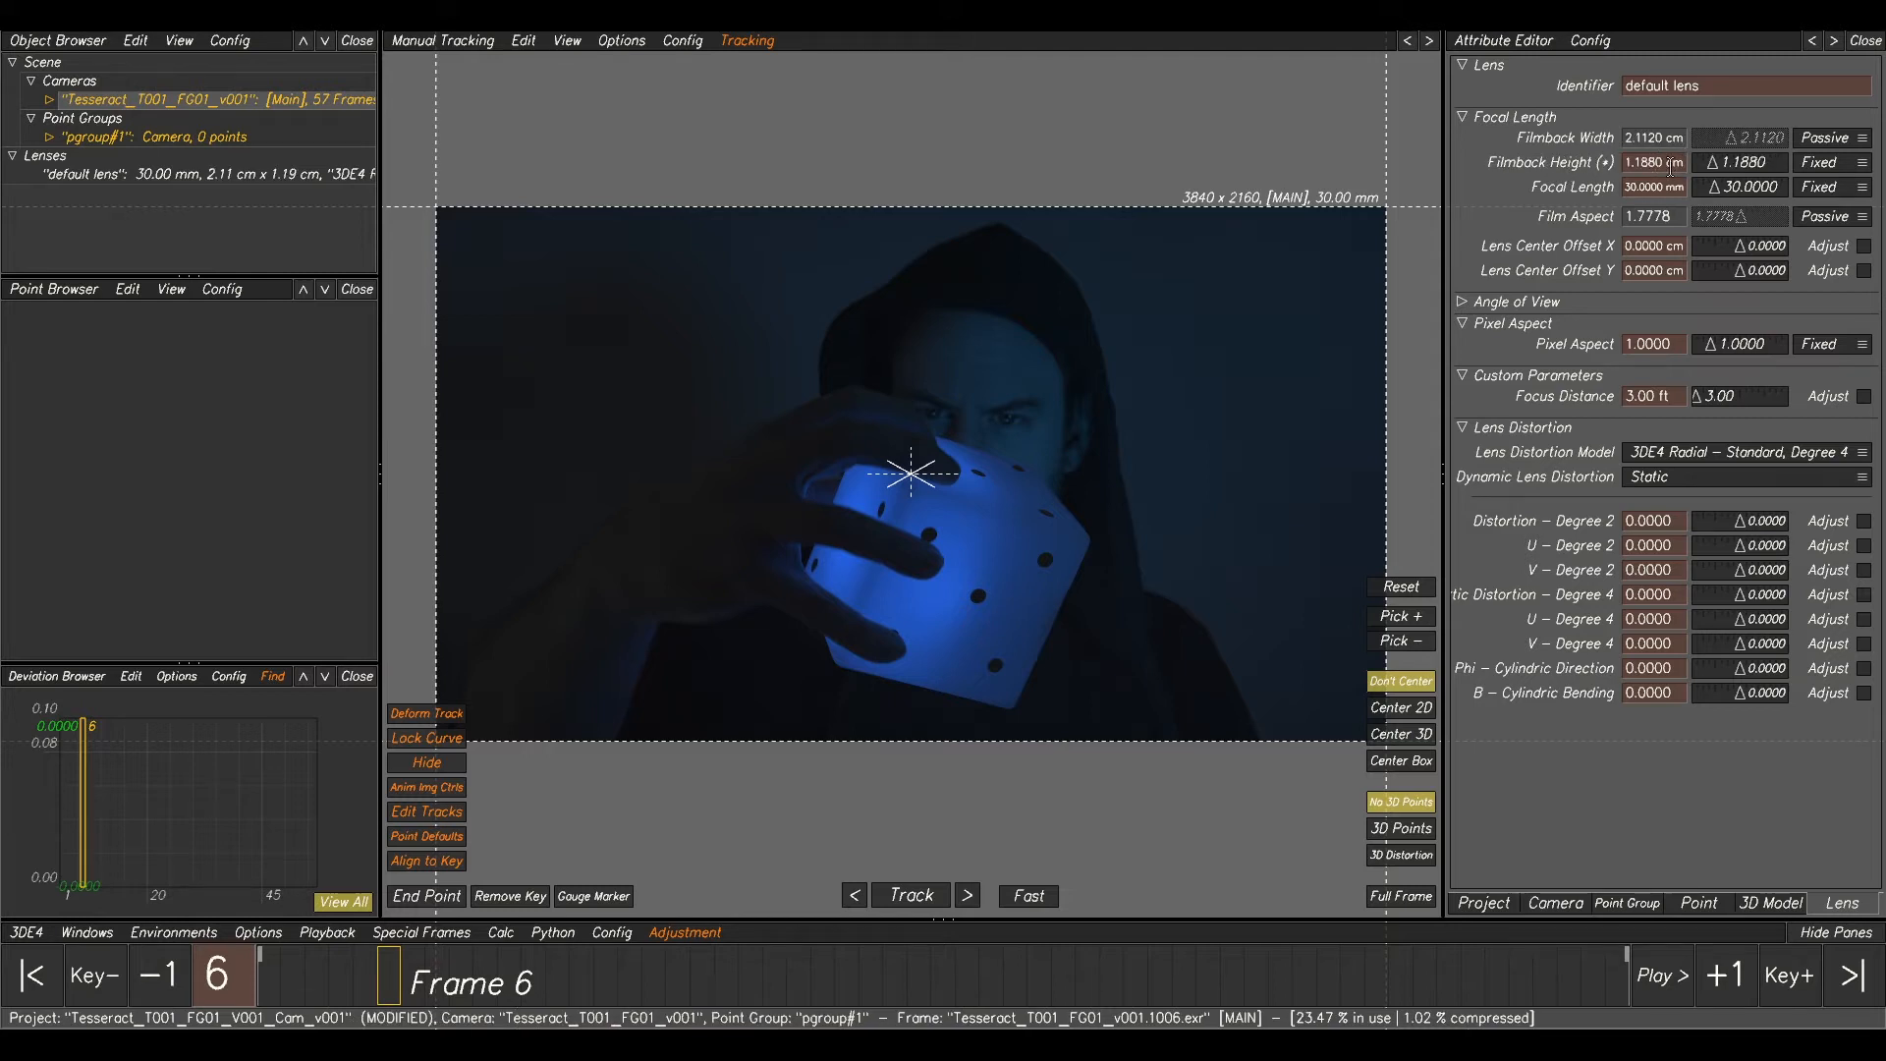
# - Try entering the lens's filmback height as 11.88 without a unit
pyautogui.moveTo(1681, 165); pyautogui.dragTo(1590, 166)
pyautogui.write('11.88')
pyautogui.press('Return')
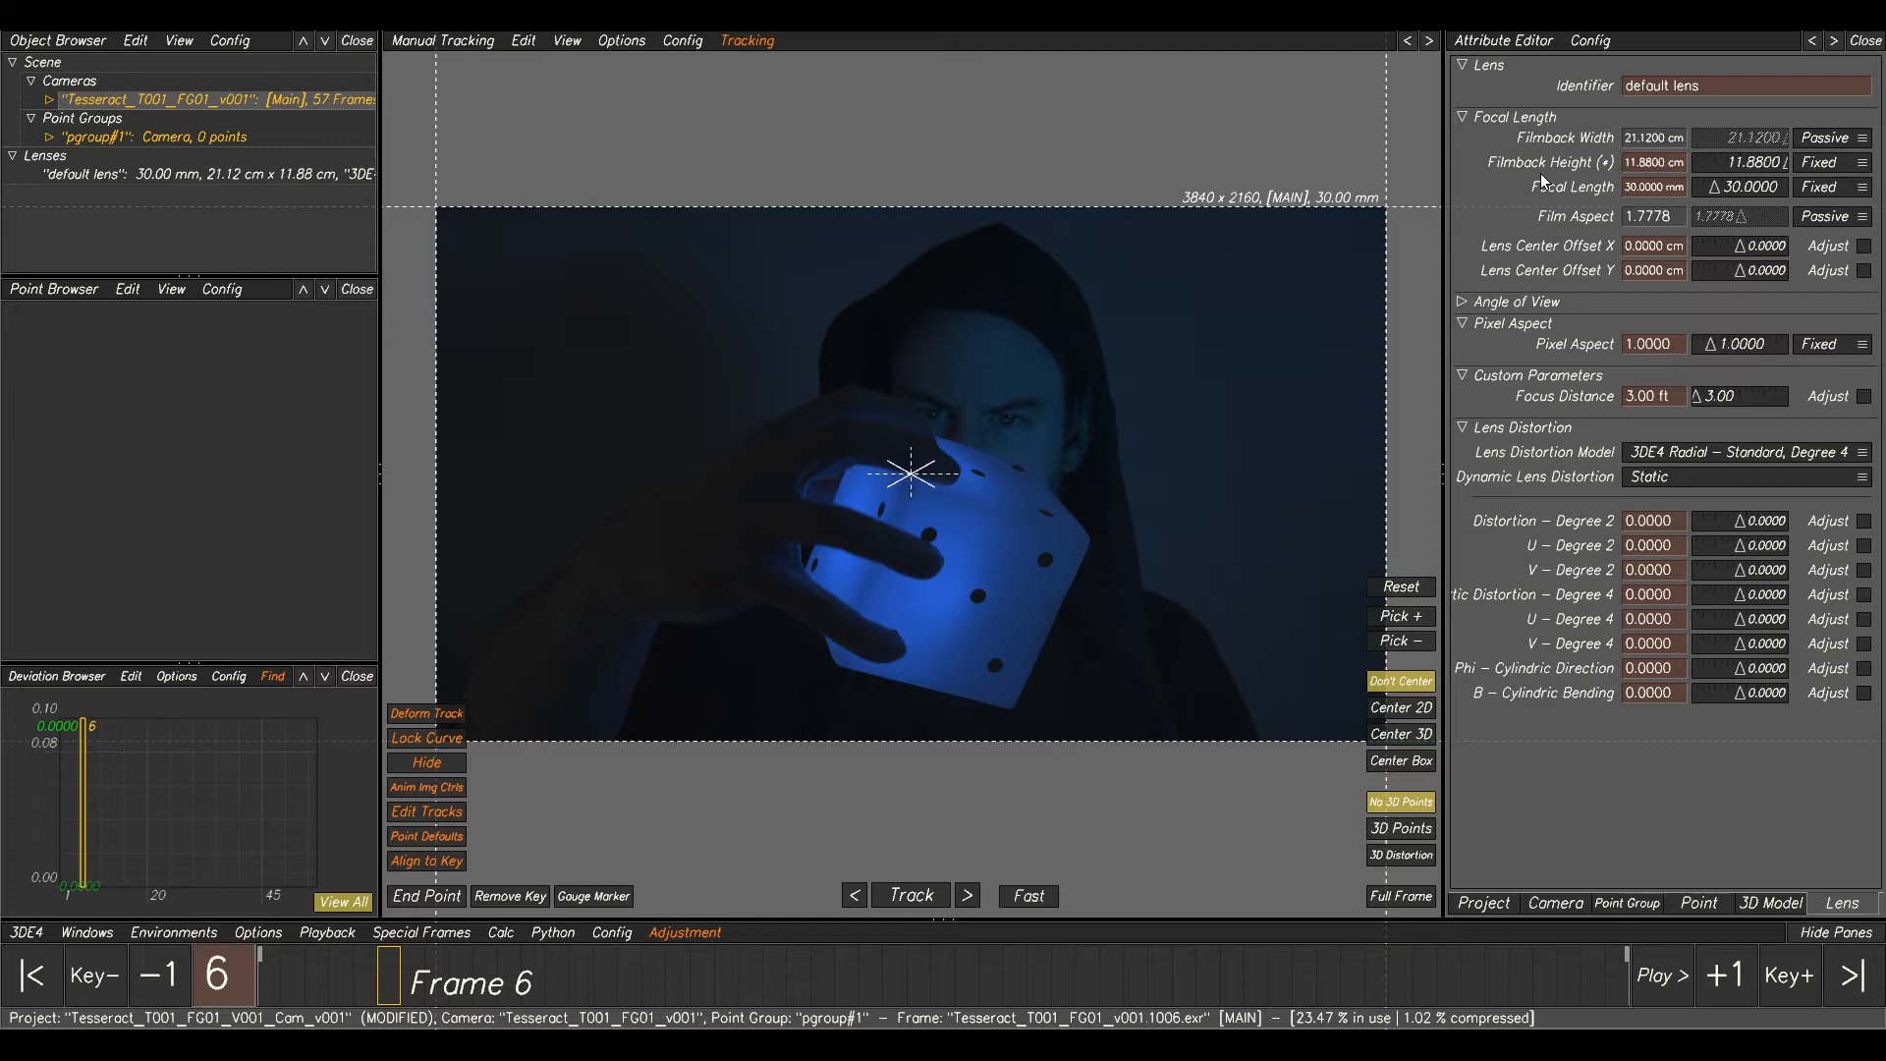
# - Set the lens's filmback height to 11.88 mm with its unit and the focal length to 35 mm
pyautogui.moveTo(1686, 165); pyautogui.dragTo(1623, 163)
pyautogui.write('11.88mm')
pyautogui.press('Return')
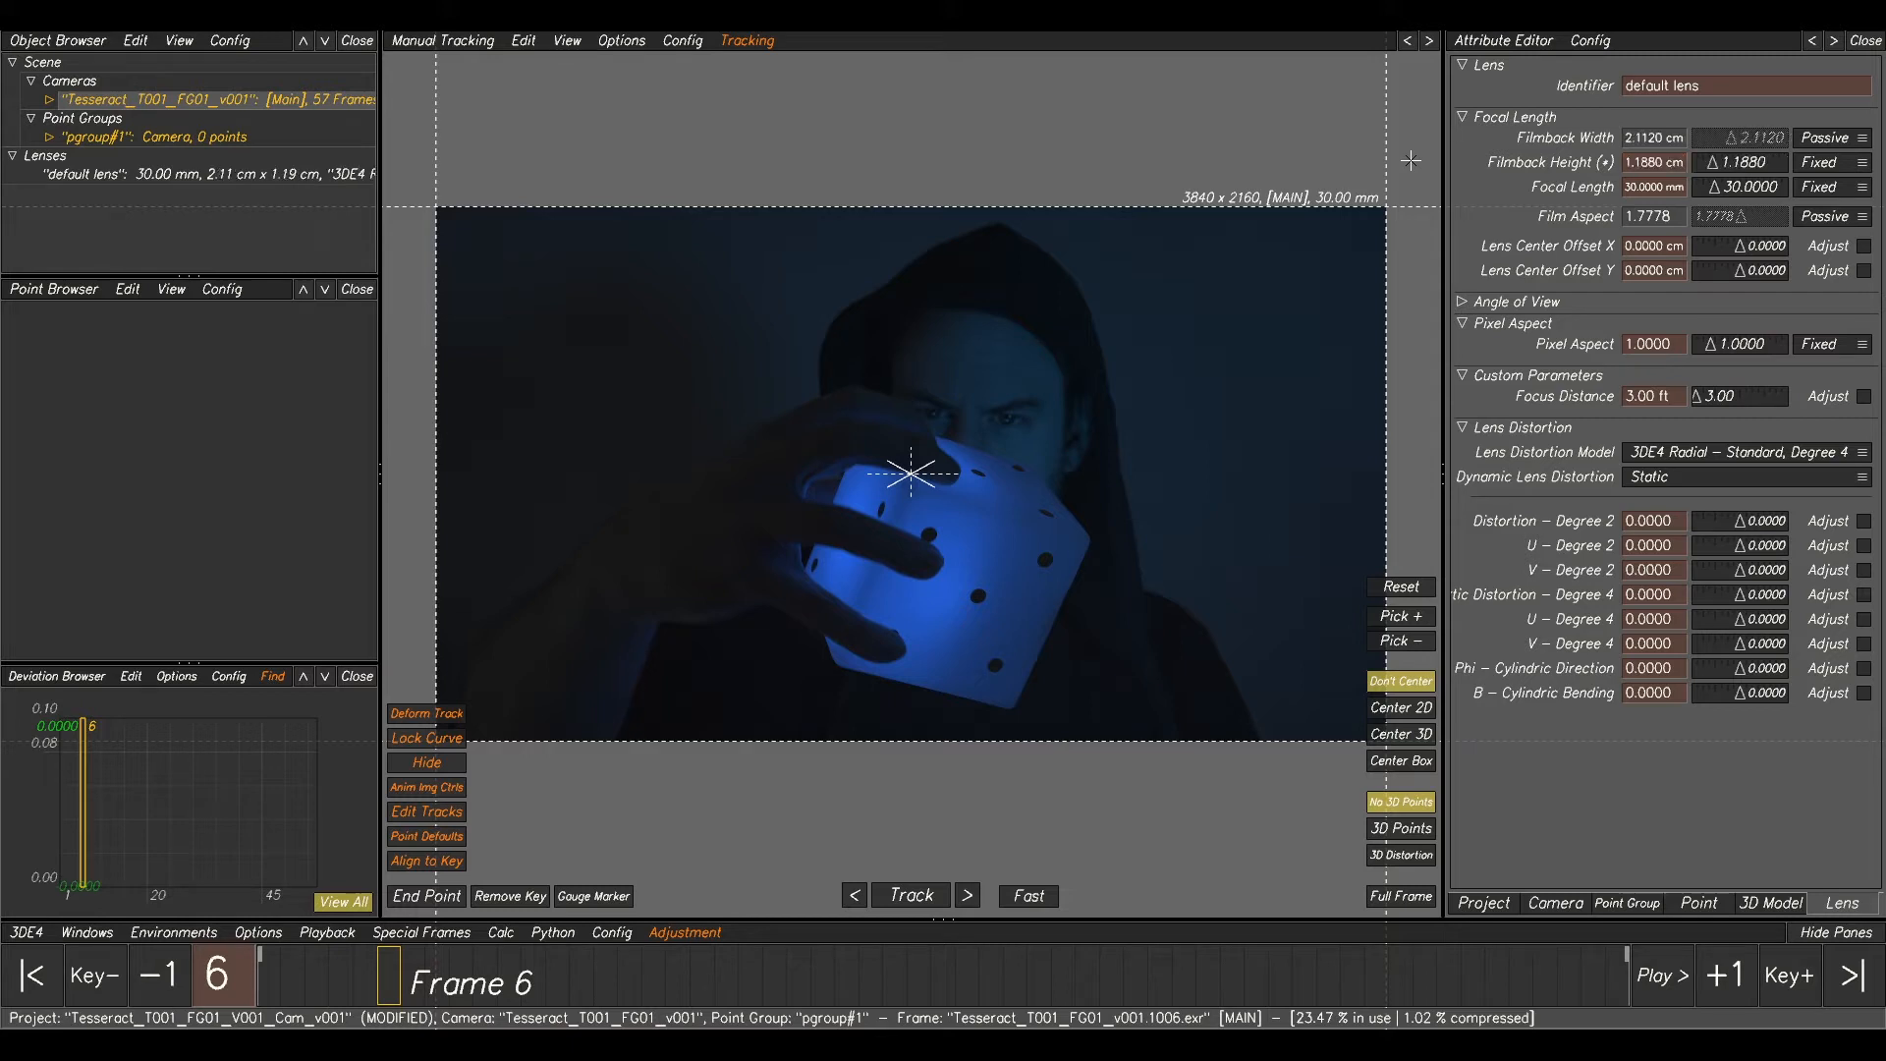
pyautogui.click(1682, 188)
pyautogui.write('35')
pyautogui.press('Return')
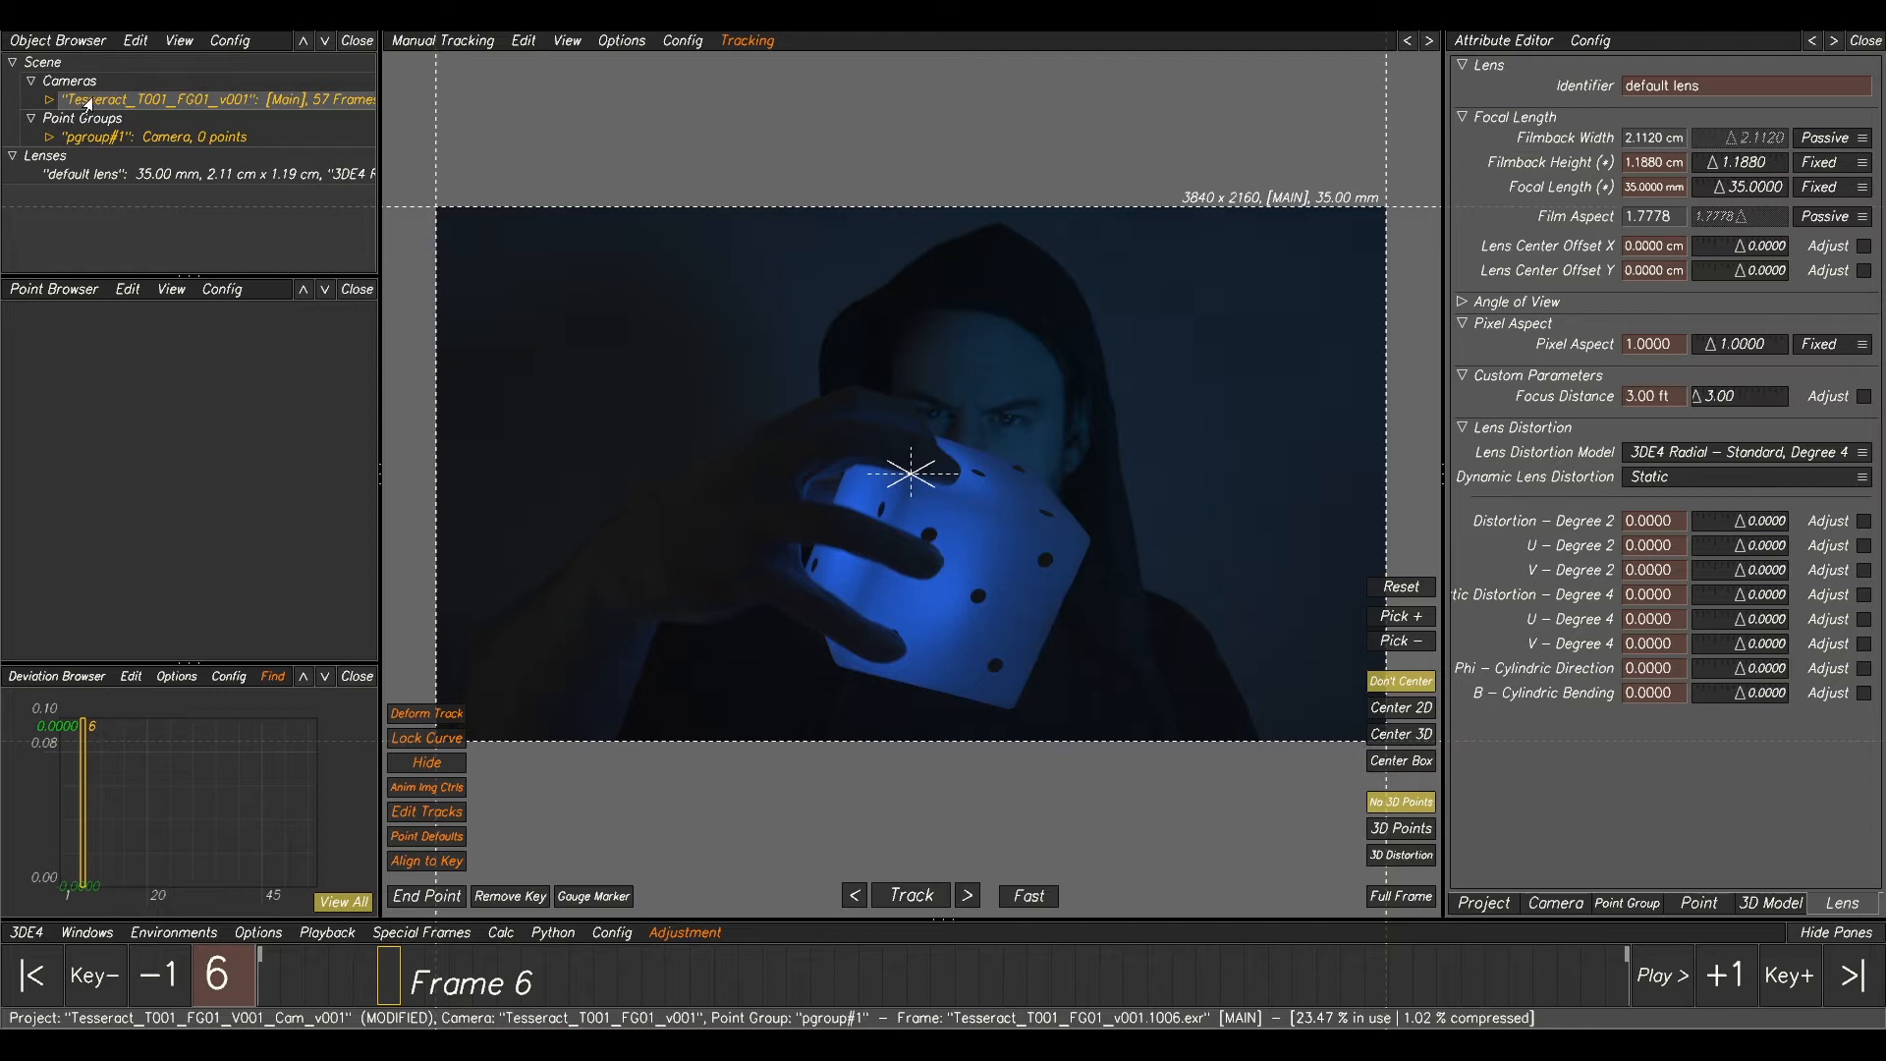
# - Add a reference camera to the scene and make it the current camera
pyautogui.rightClick(174, 106)
pyautogui.moveTo(206, 135)
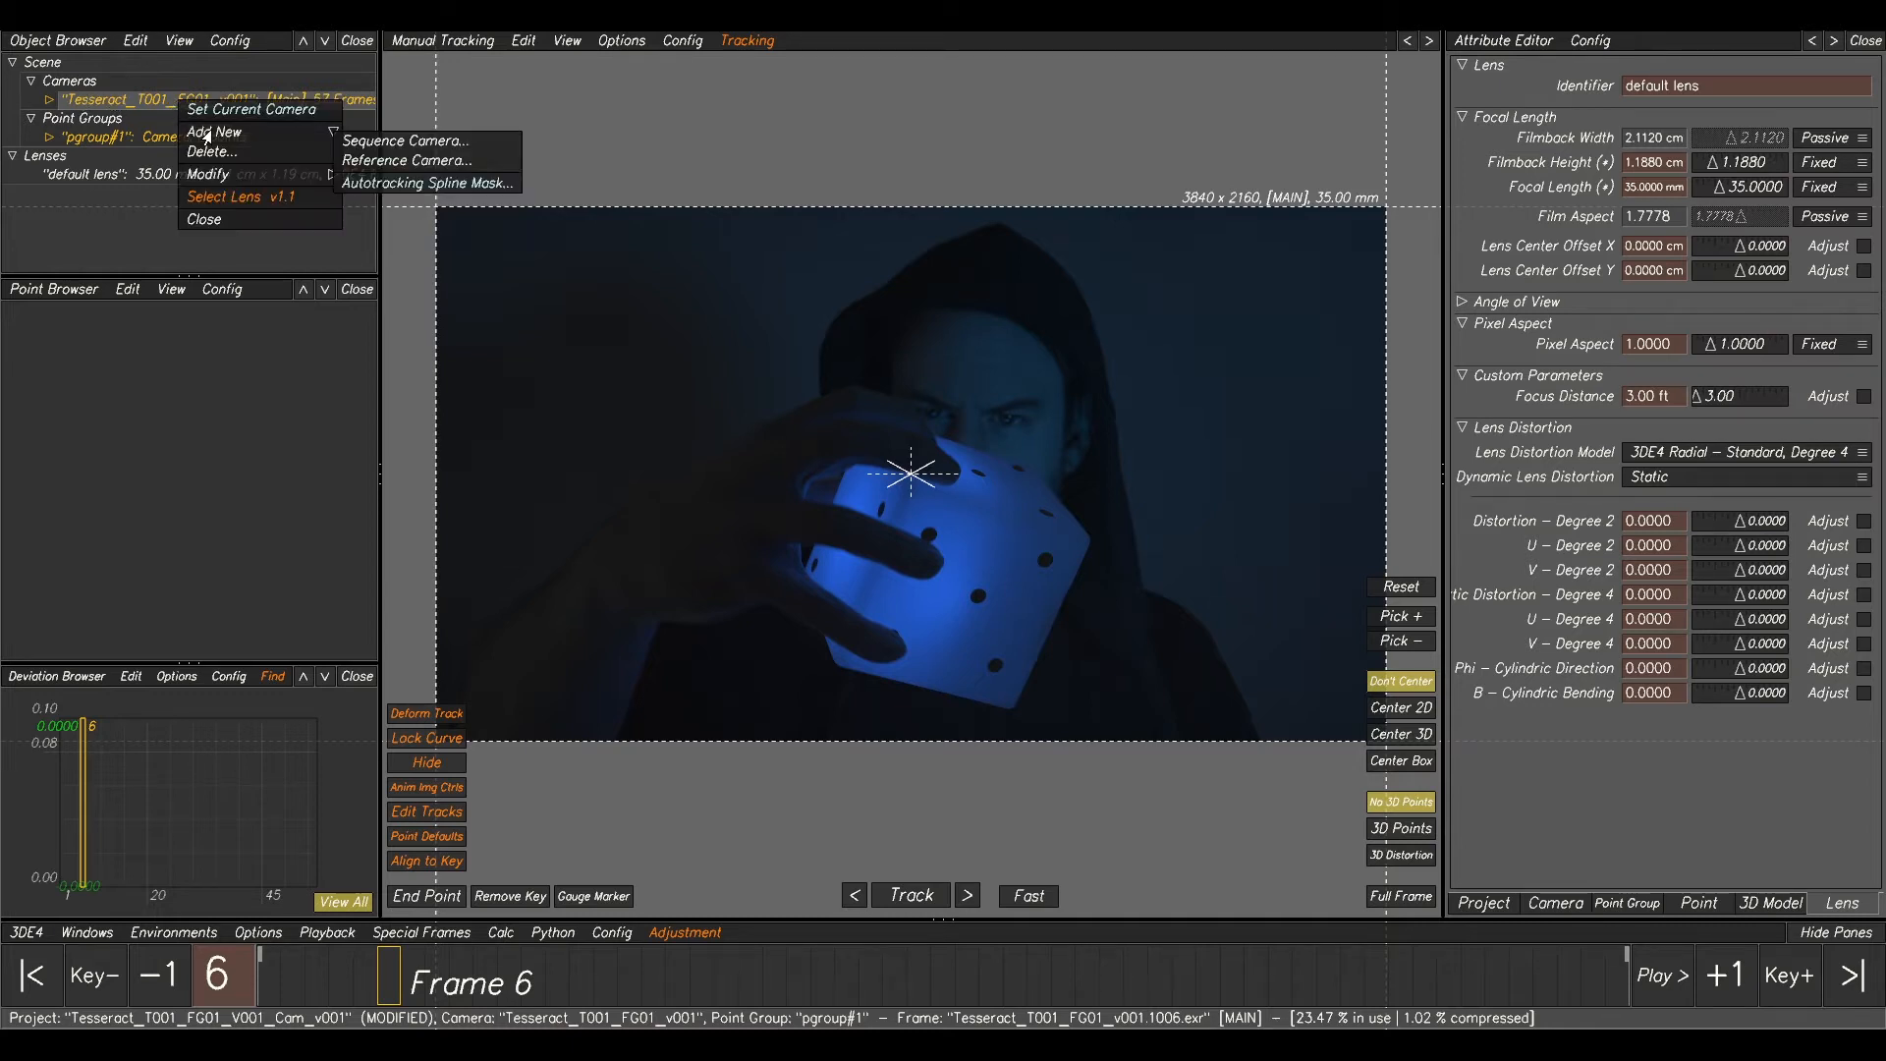
pyautogui.click(377, 163)
pyautogui.click(86, 122)
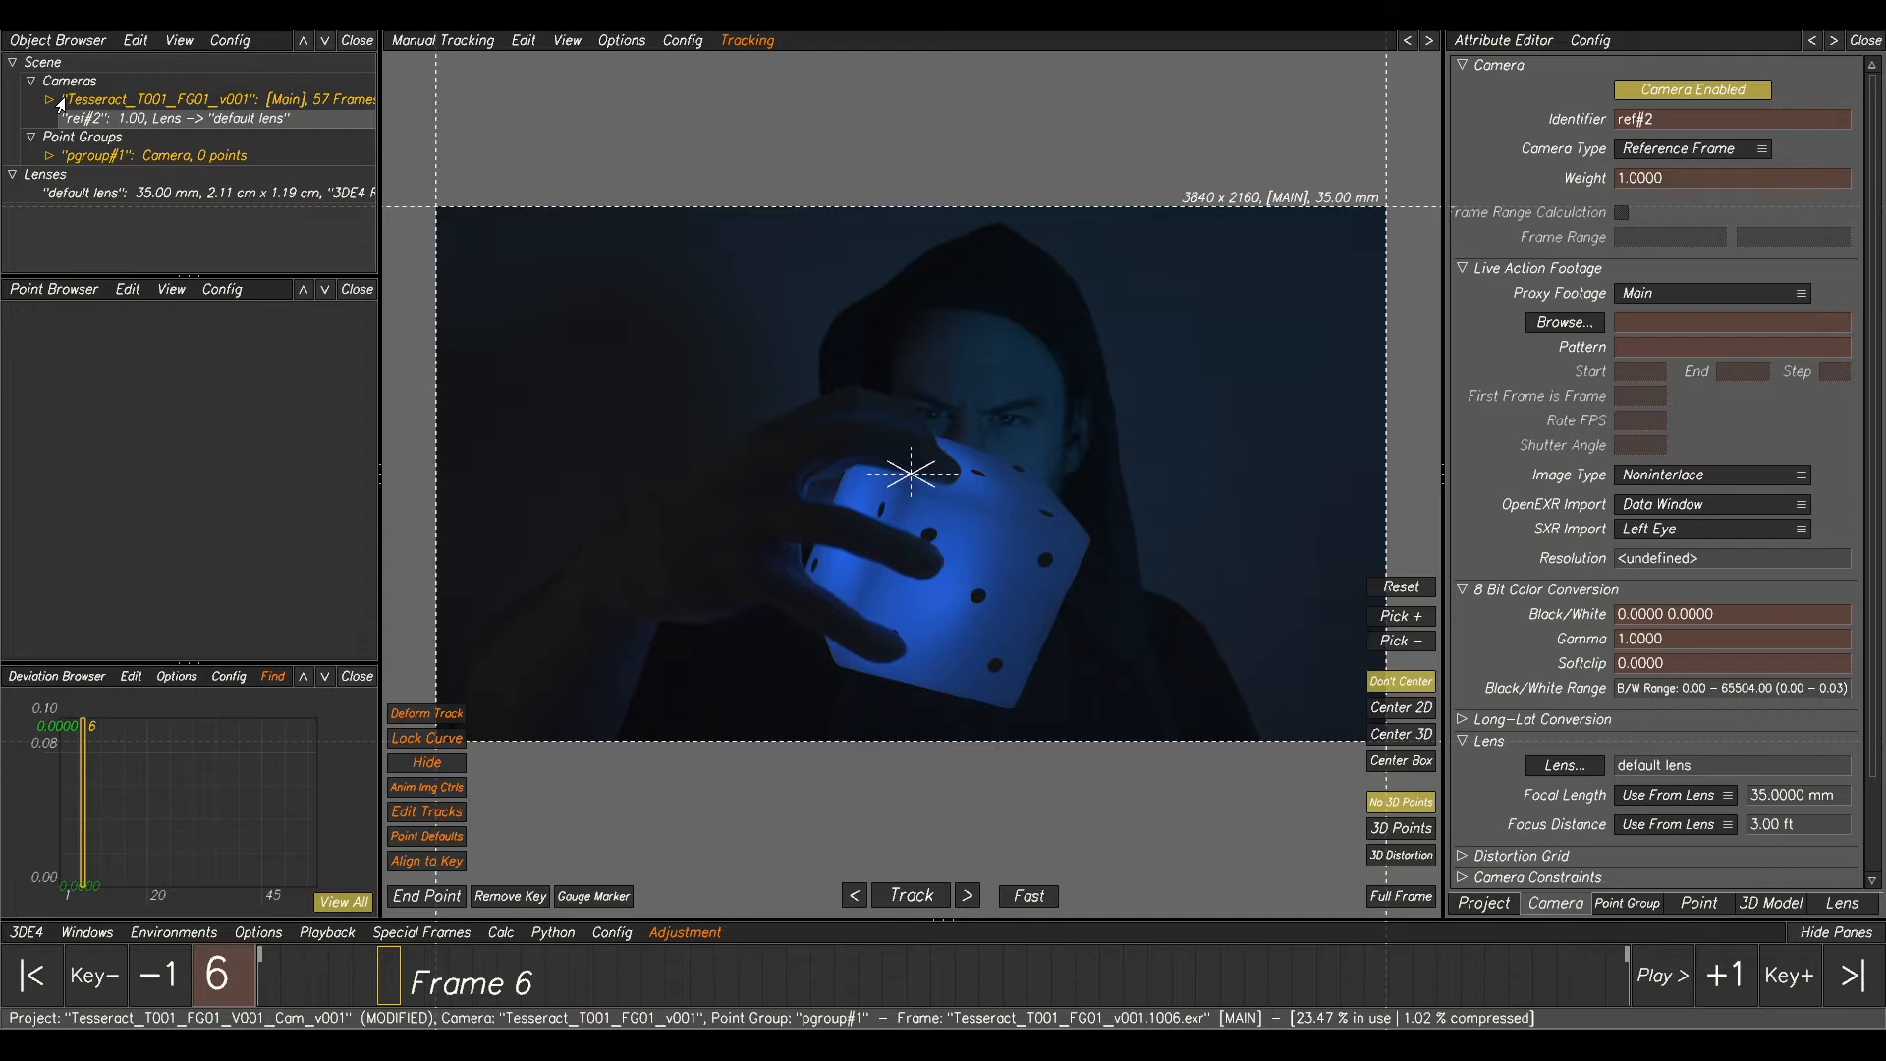
pyautogui.doubleClick(187, 123)
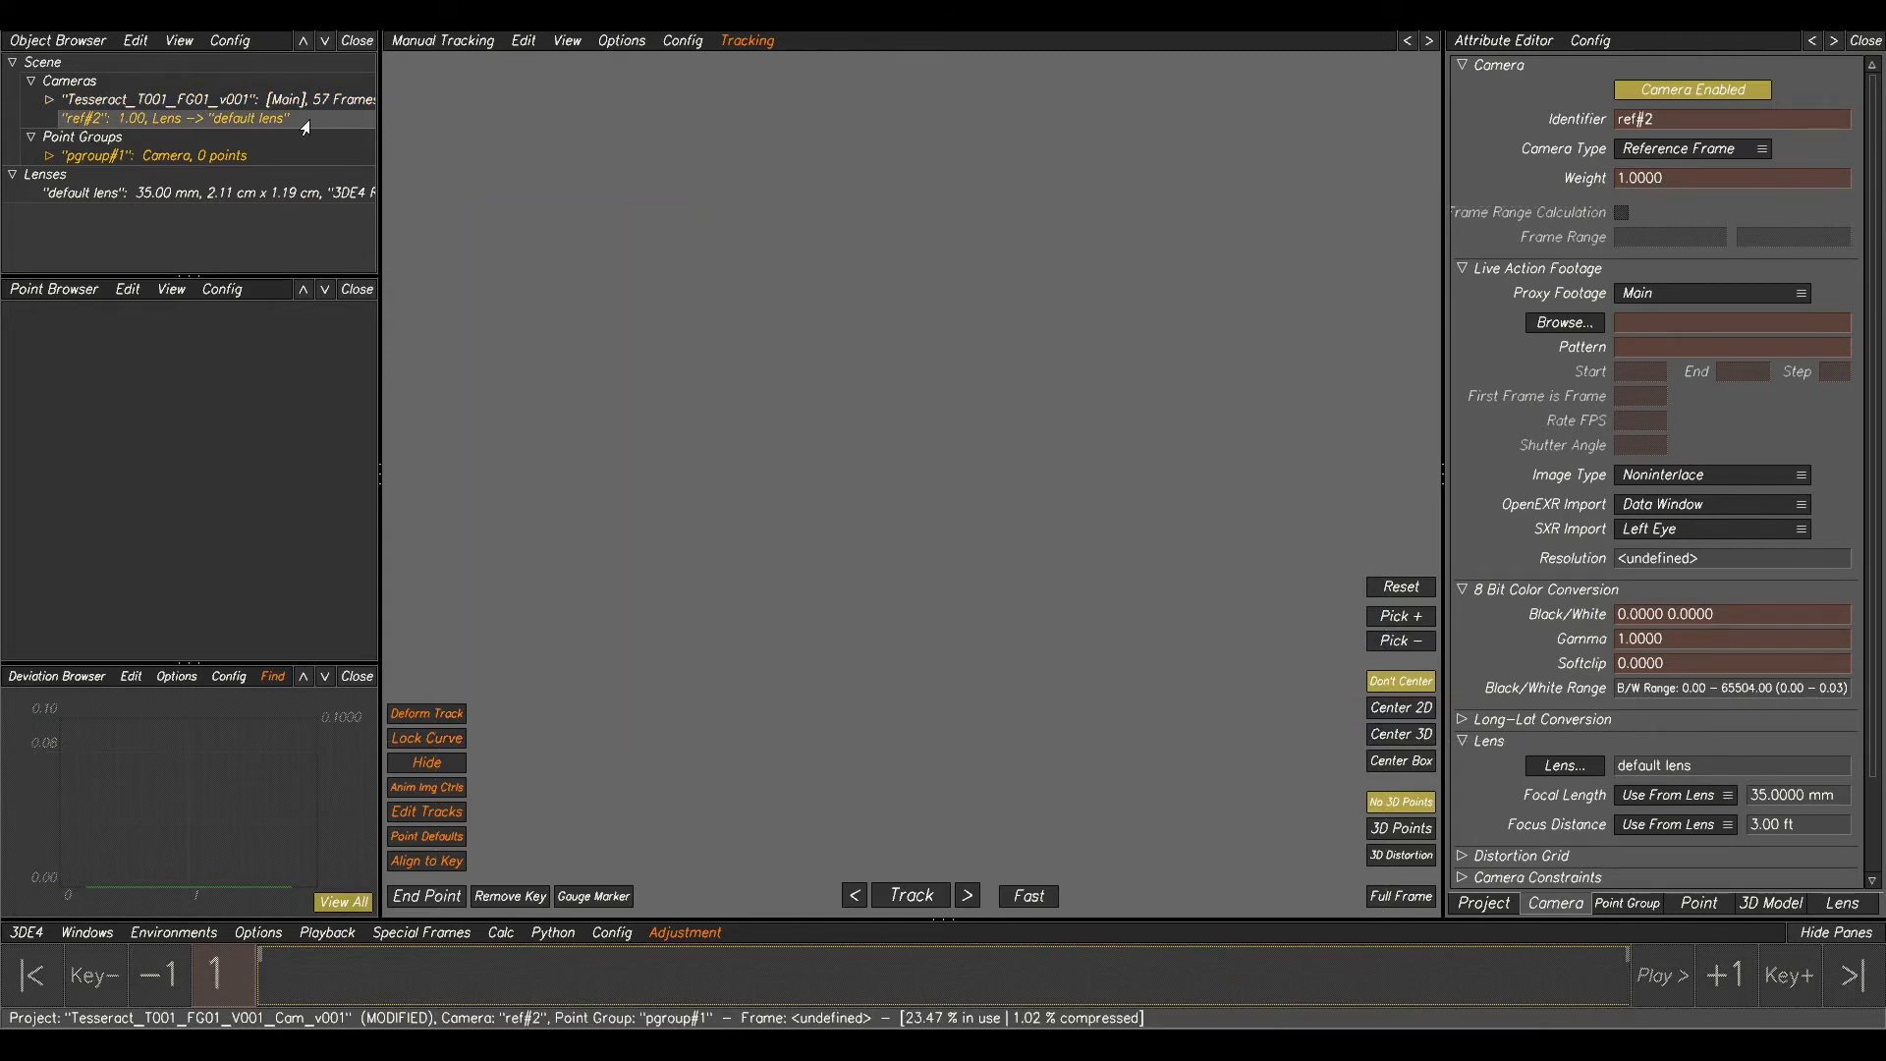
# - Load Sigma18-35MM_35MM.exr from the Tesseract Data LensGrid folder as the reference camera's footage
pyautogui.click(1548, 324)
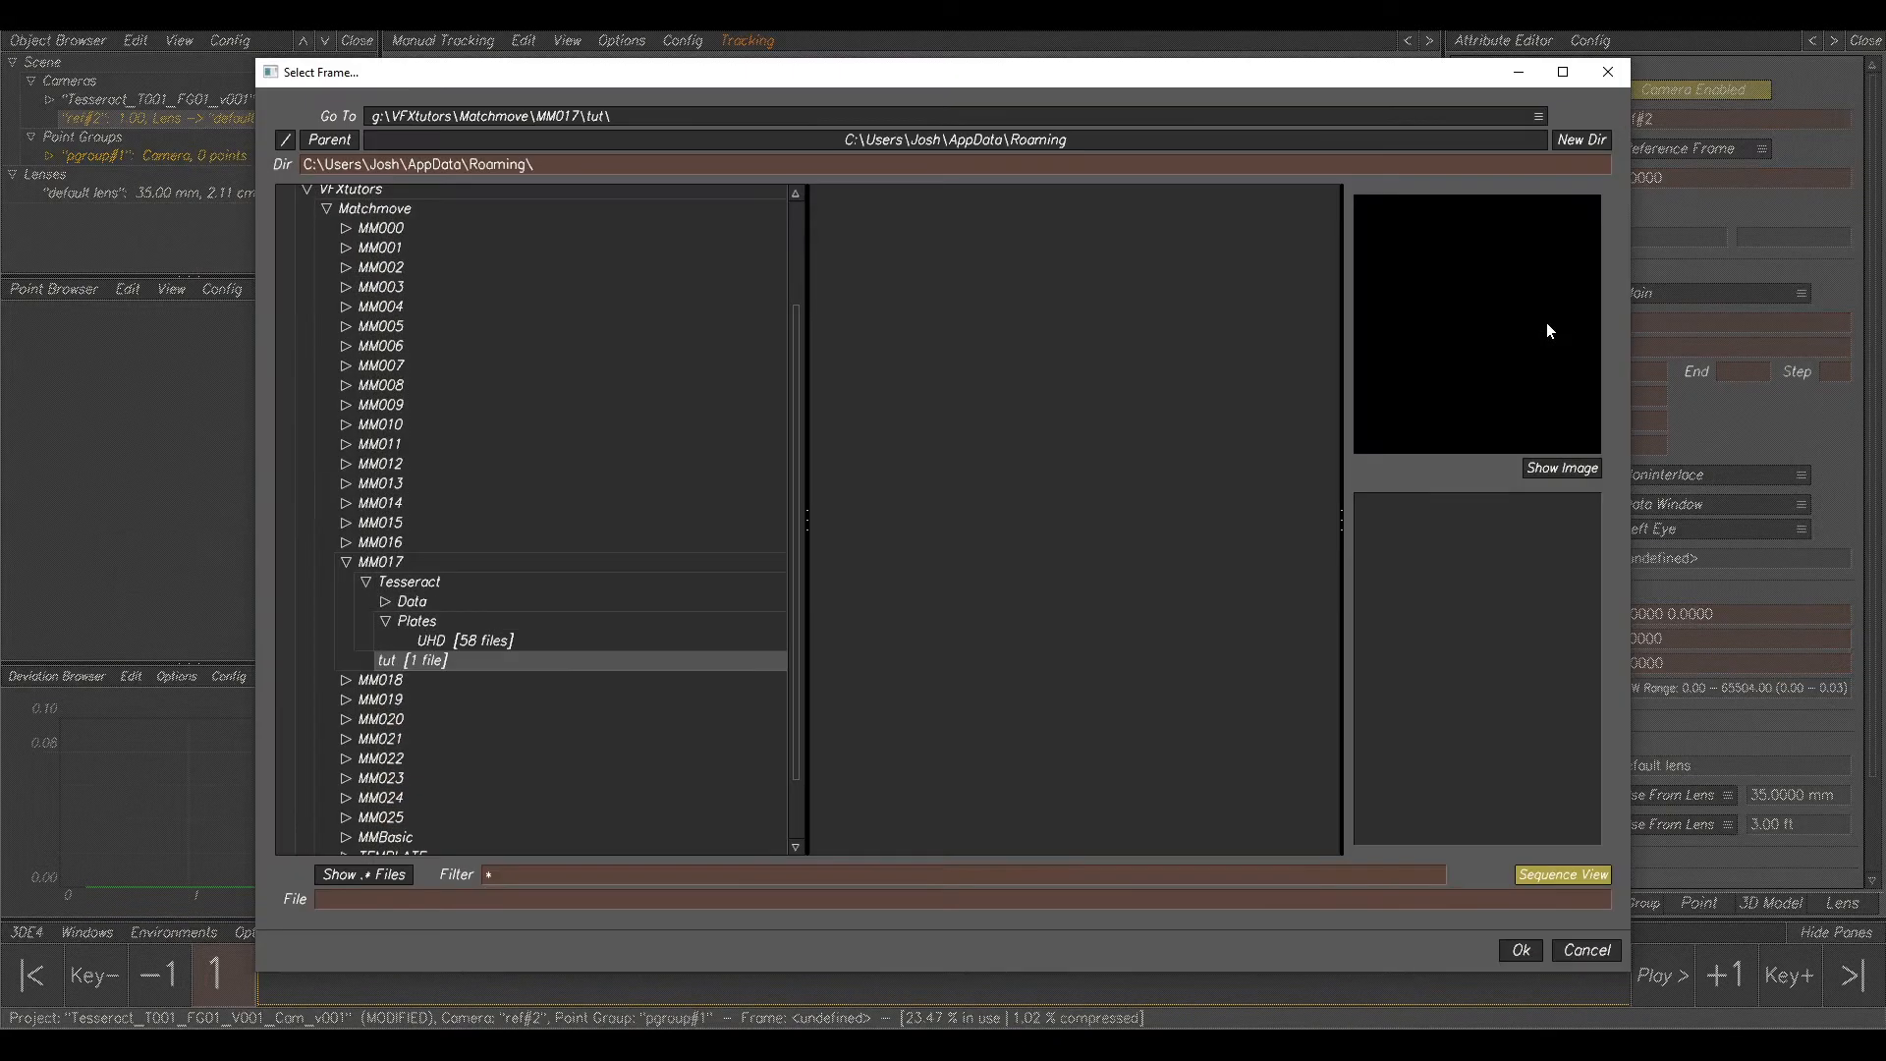
pyautogui.click(385, 621)
pyautogui.click(385, 601)
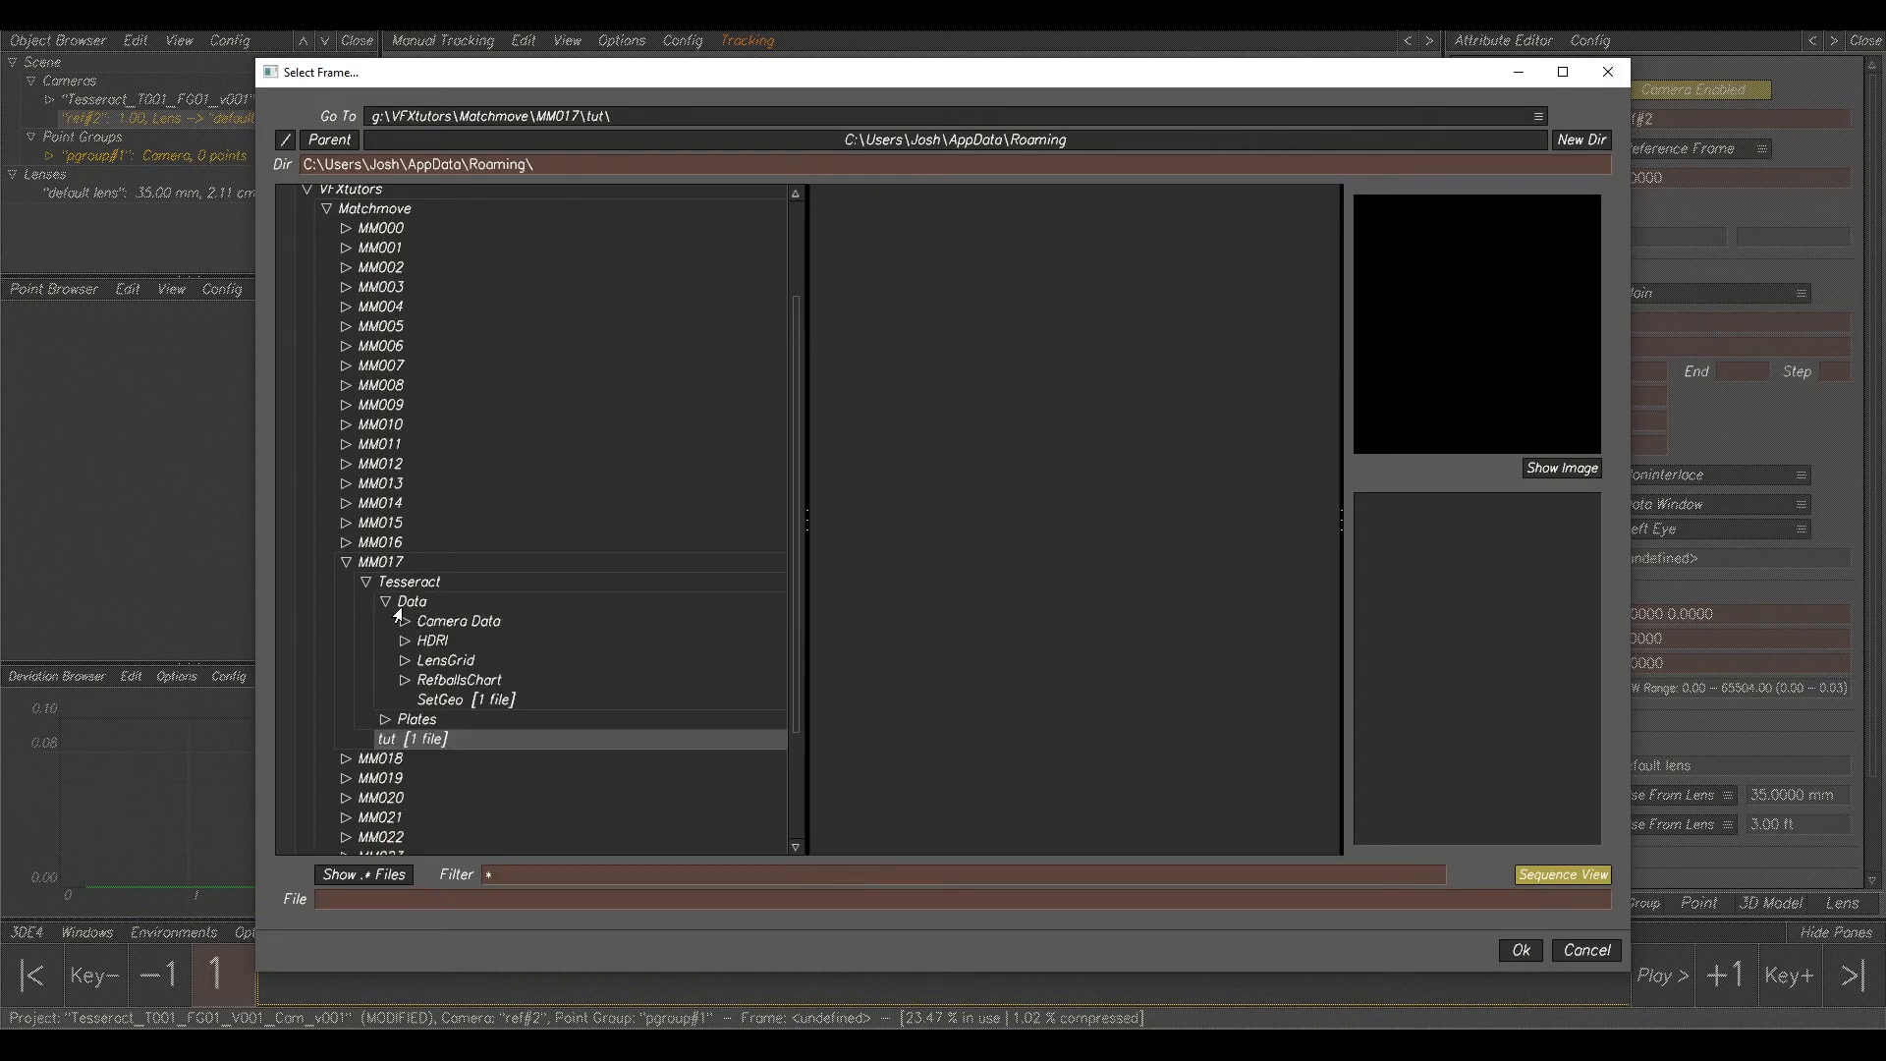
pyautogui.click(437, 663)
pyautogui.click(404, 660)
pyautogui.click(442, 681)
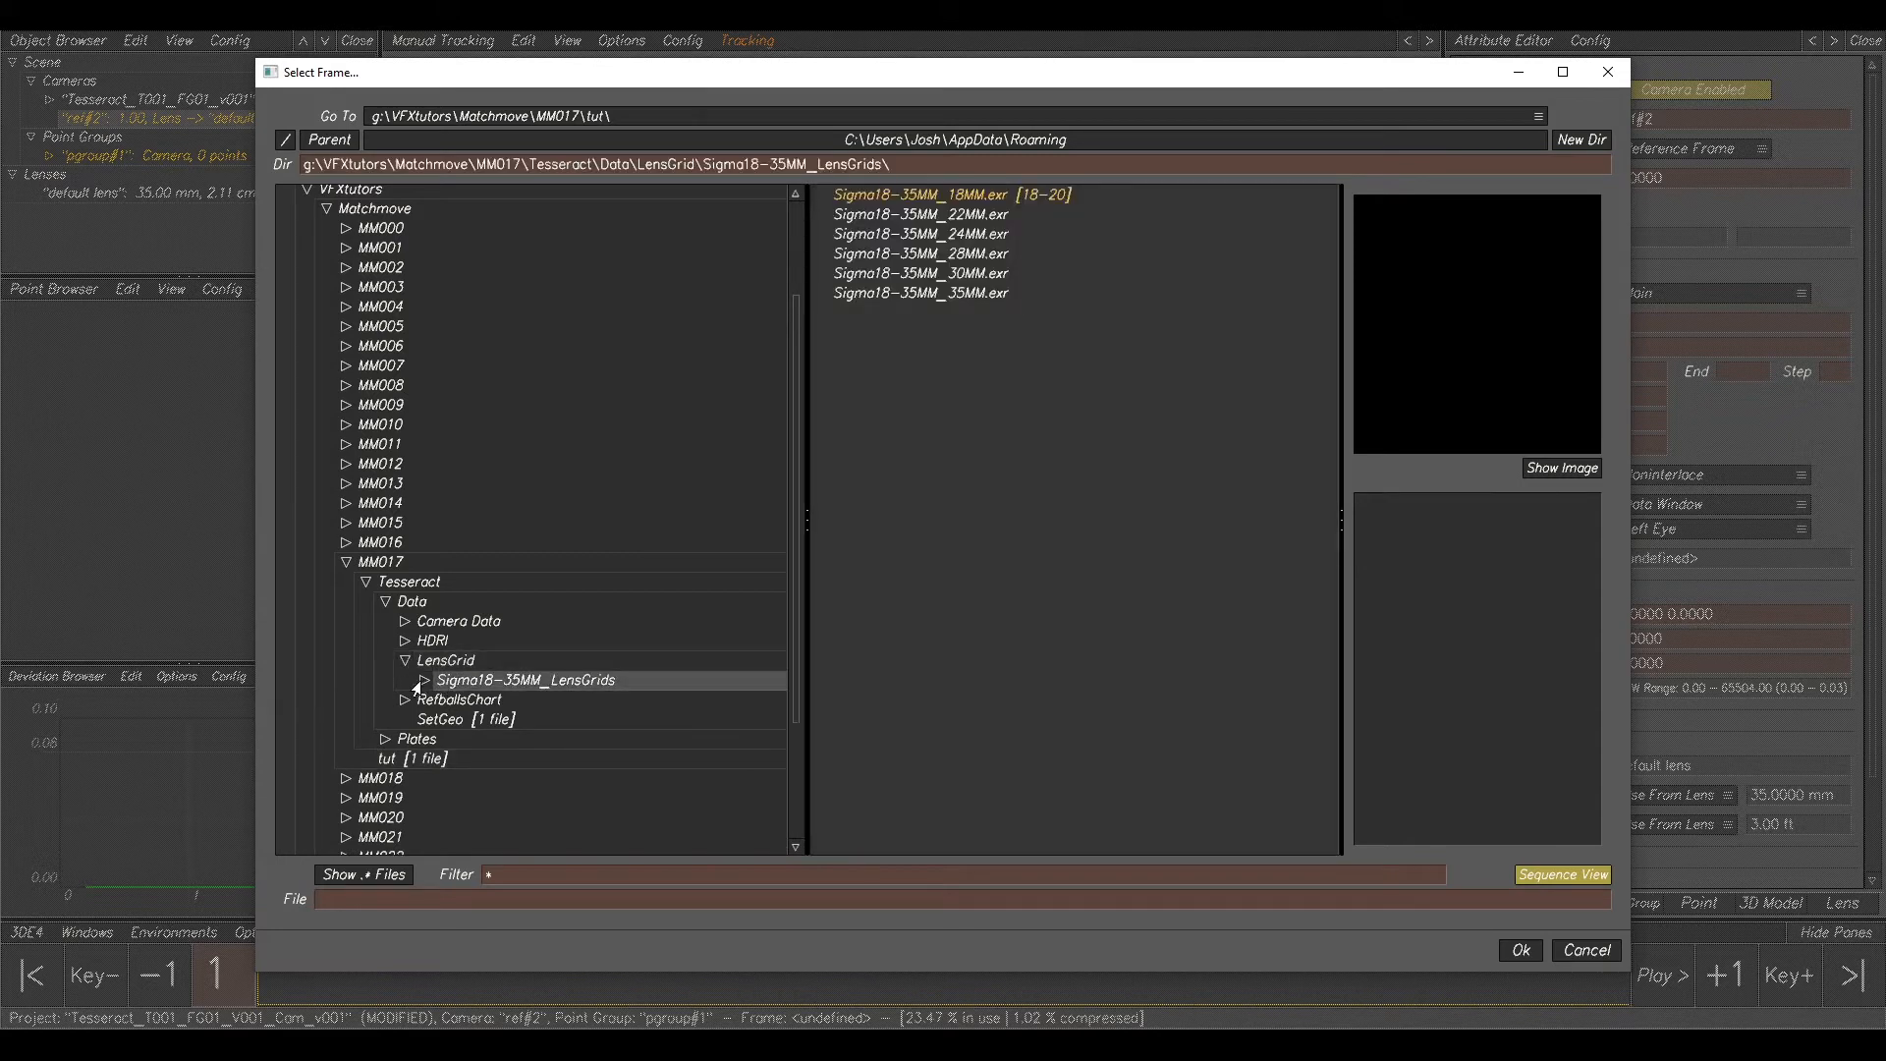
pyautogui.click(958, 300)
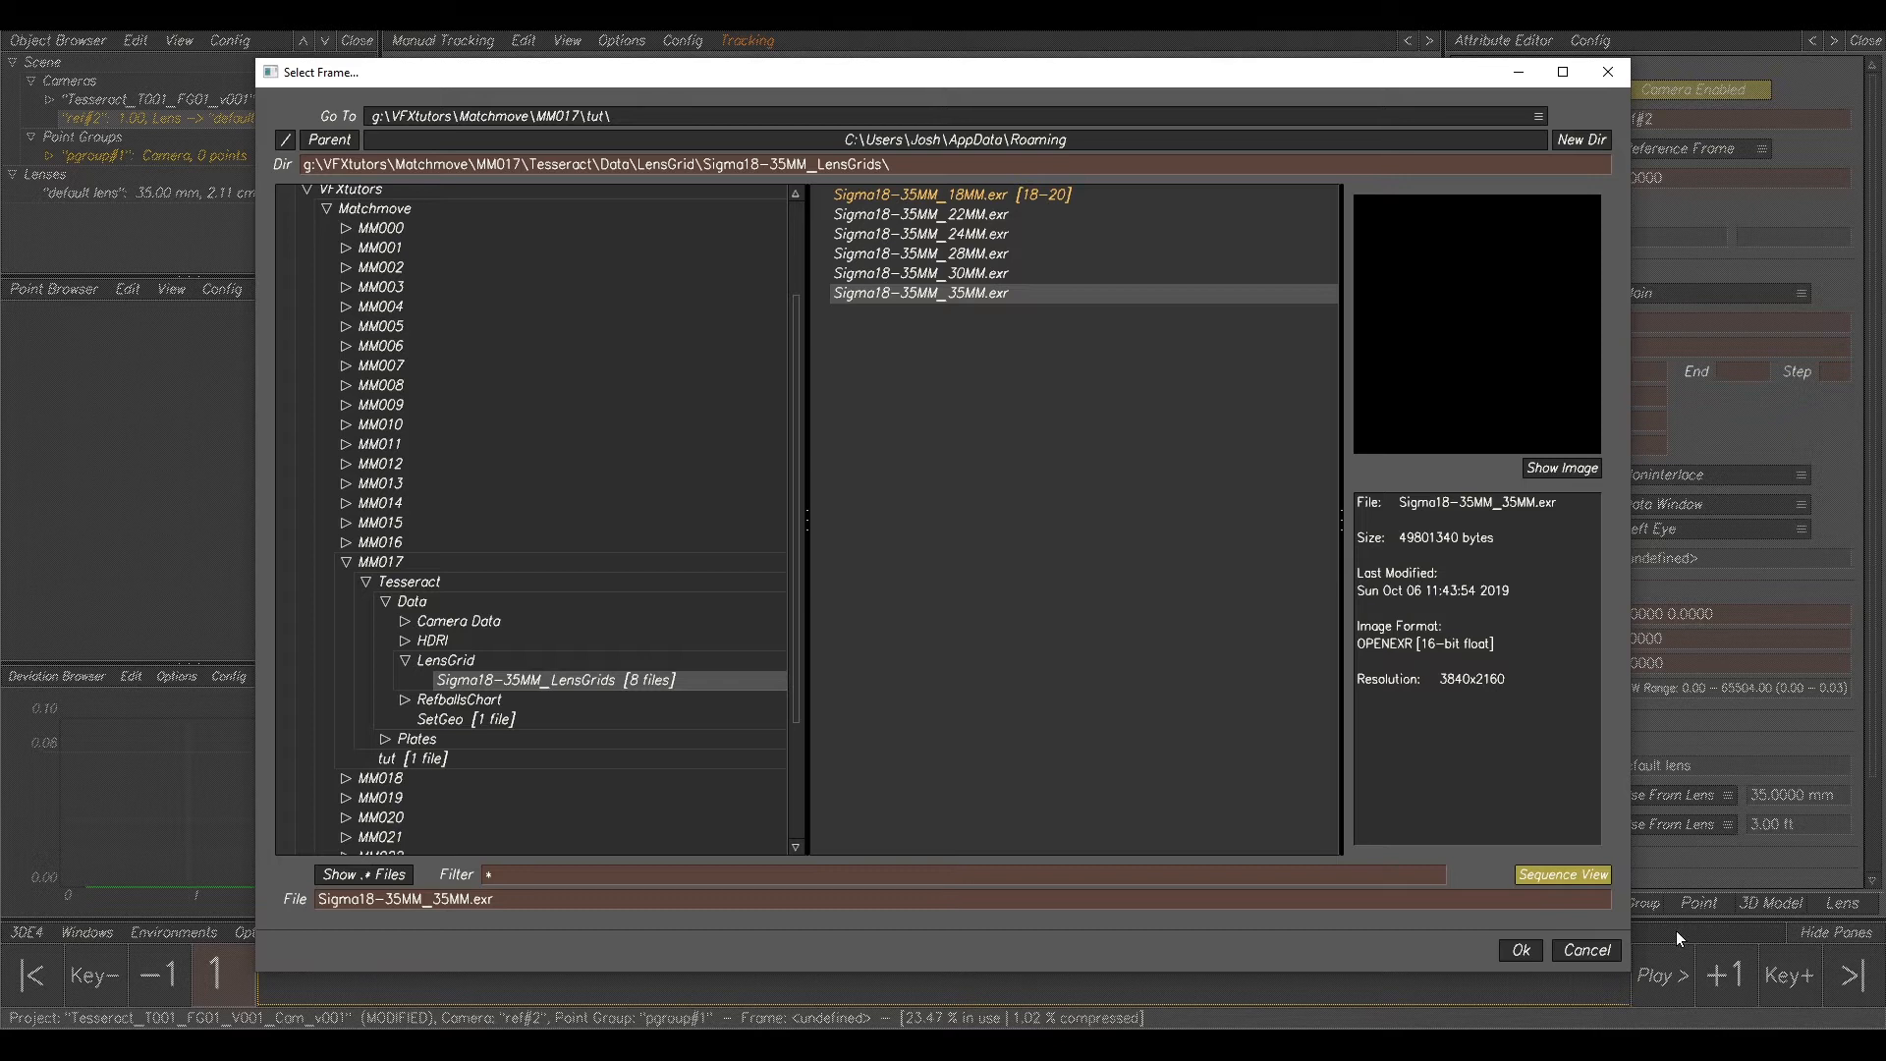
pyautogui.click(1522, 953)
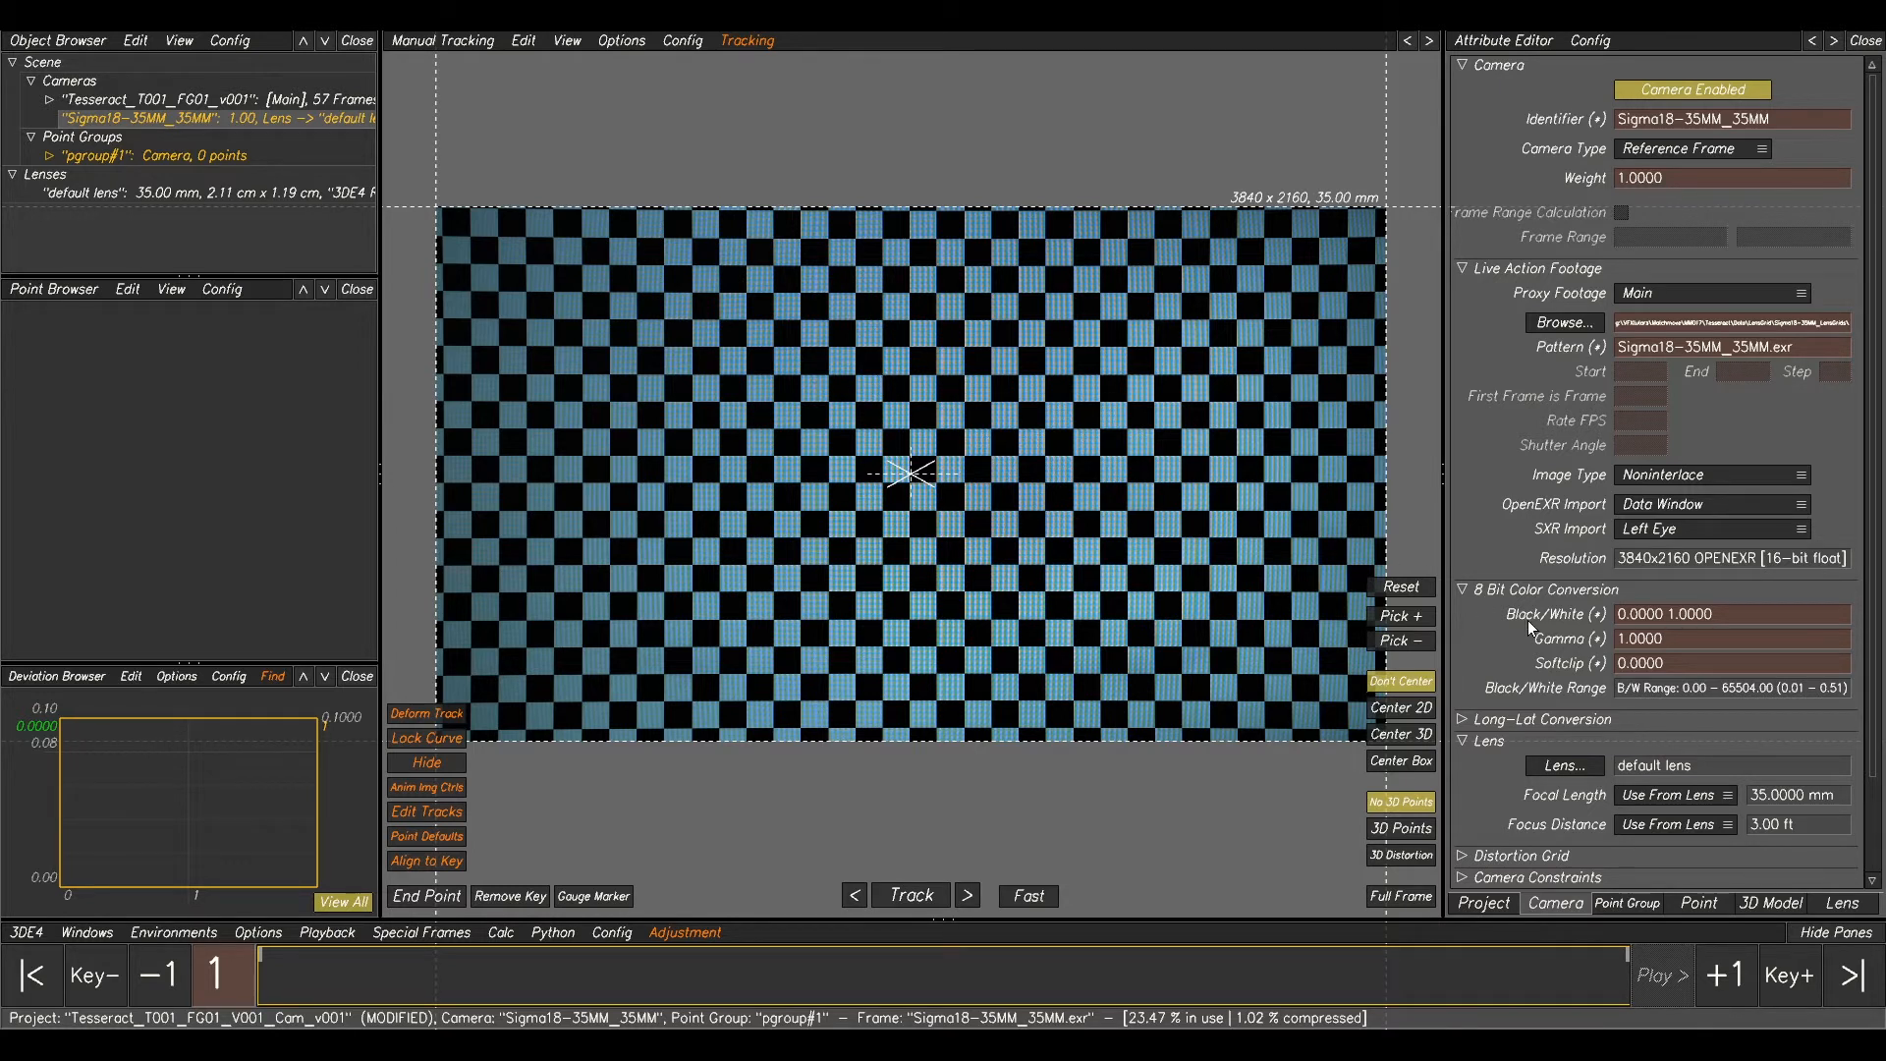
# - Set the lens grid camera's 8-bit color conversion gamma to 2.2
pyautogui.doubleClick(1653, 640)
pyautogui.write('2.2')
pyautogui.press('Return')
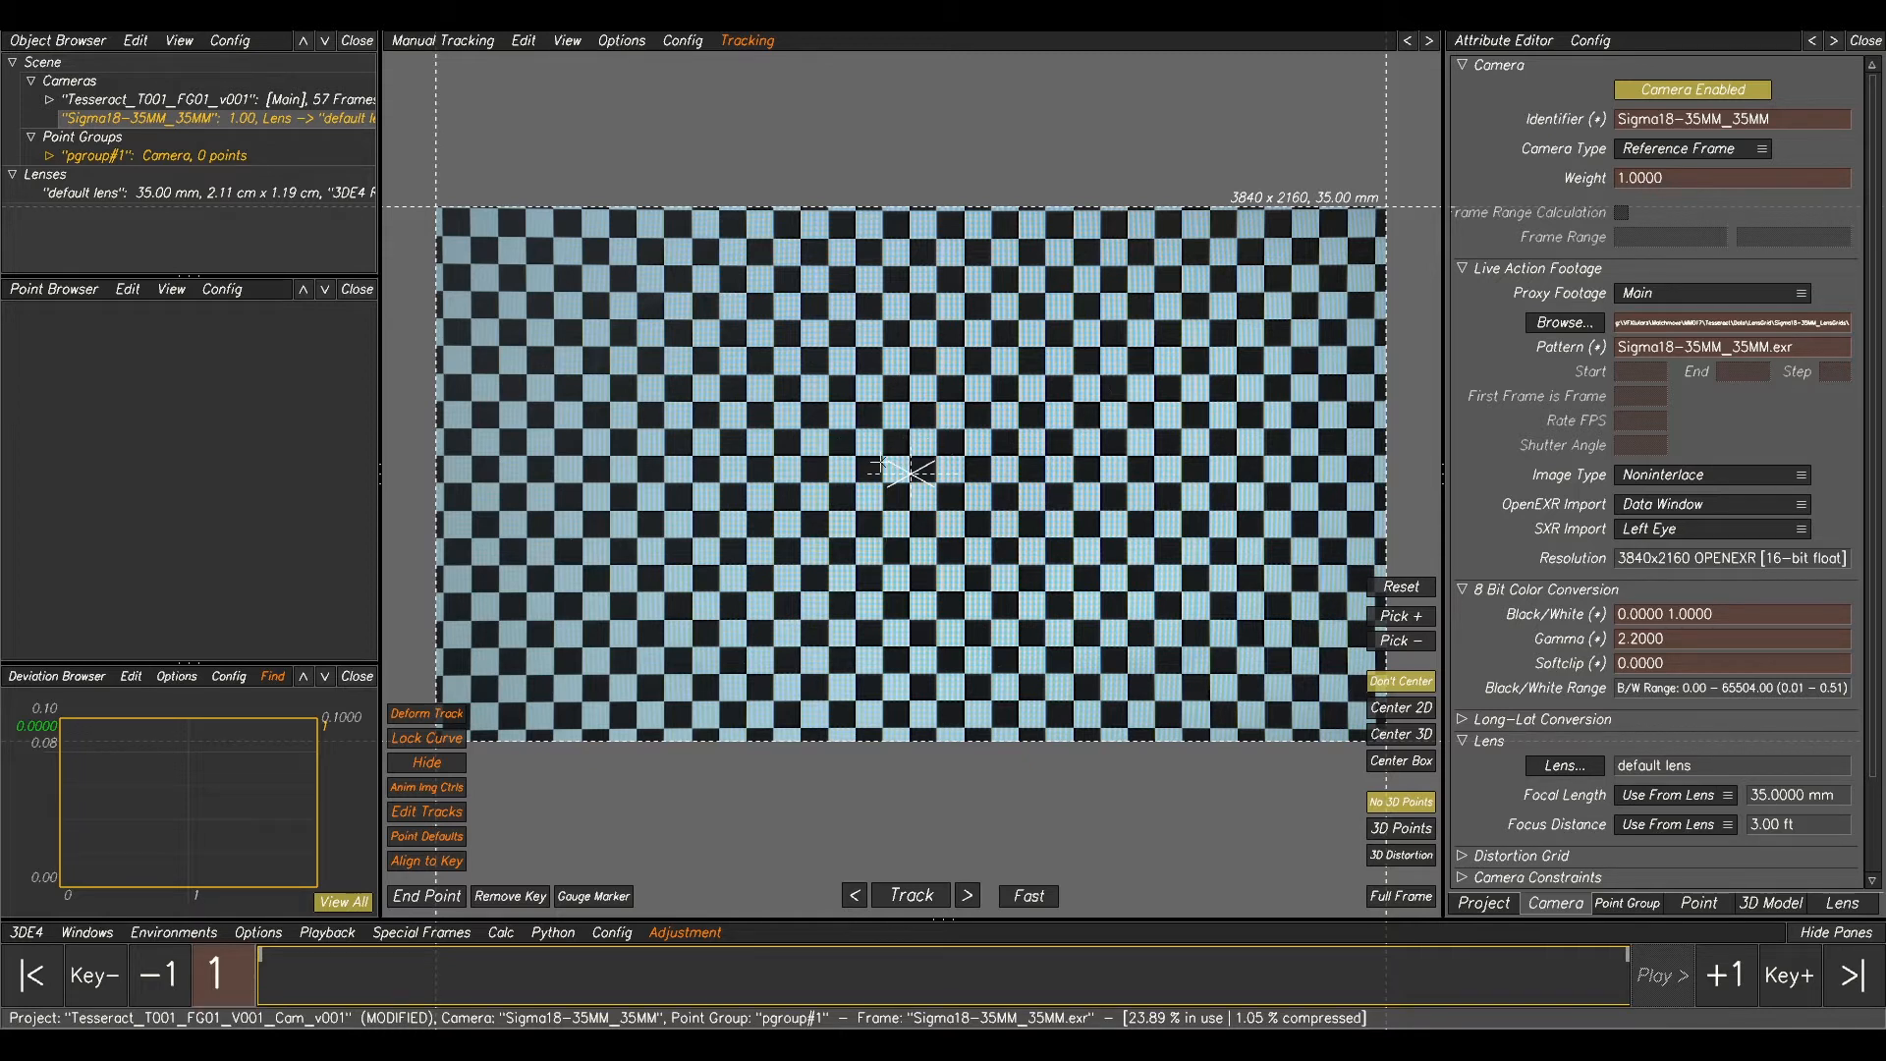
# - In the Distortion Grid view, align three neighbouring grid points to the corners of one checkerboard square and snap the grid to the pattern
pyautogui.press('F3')
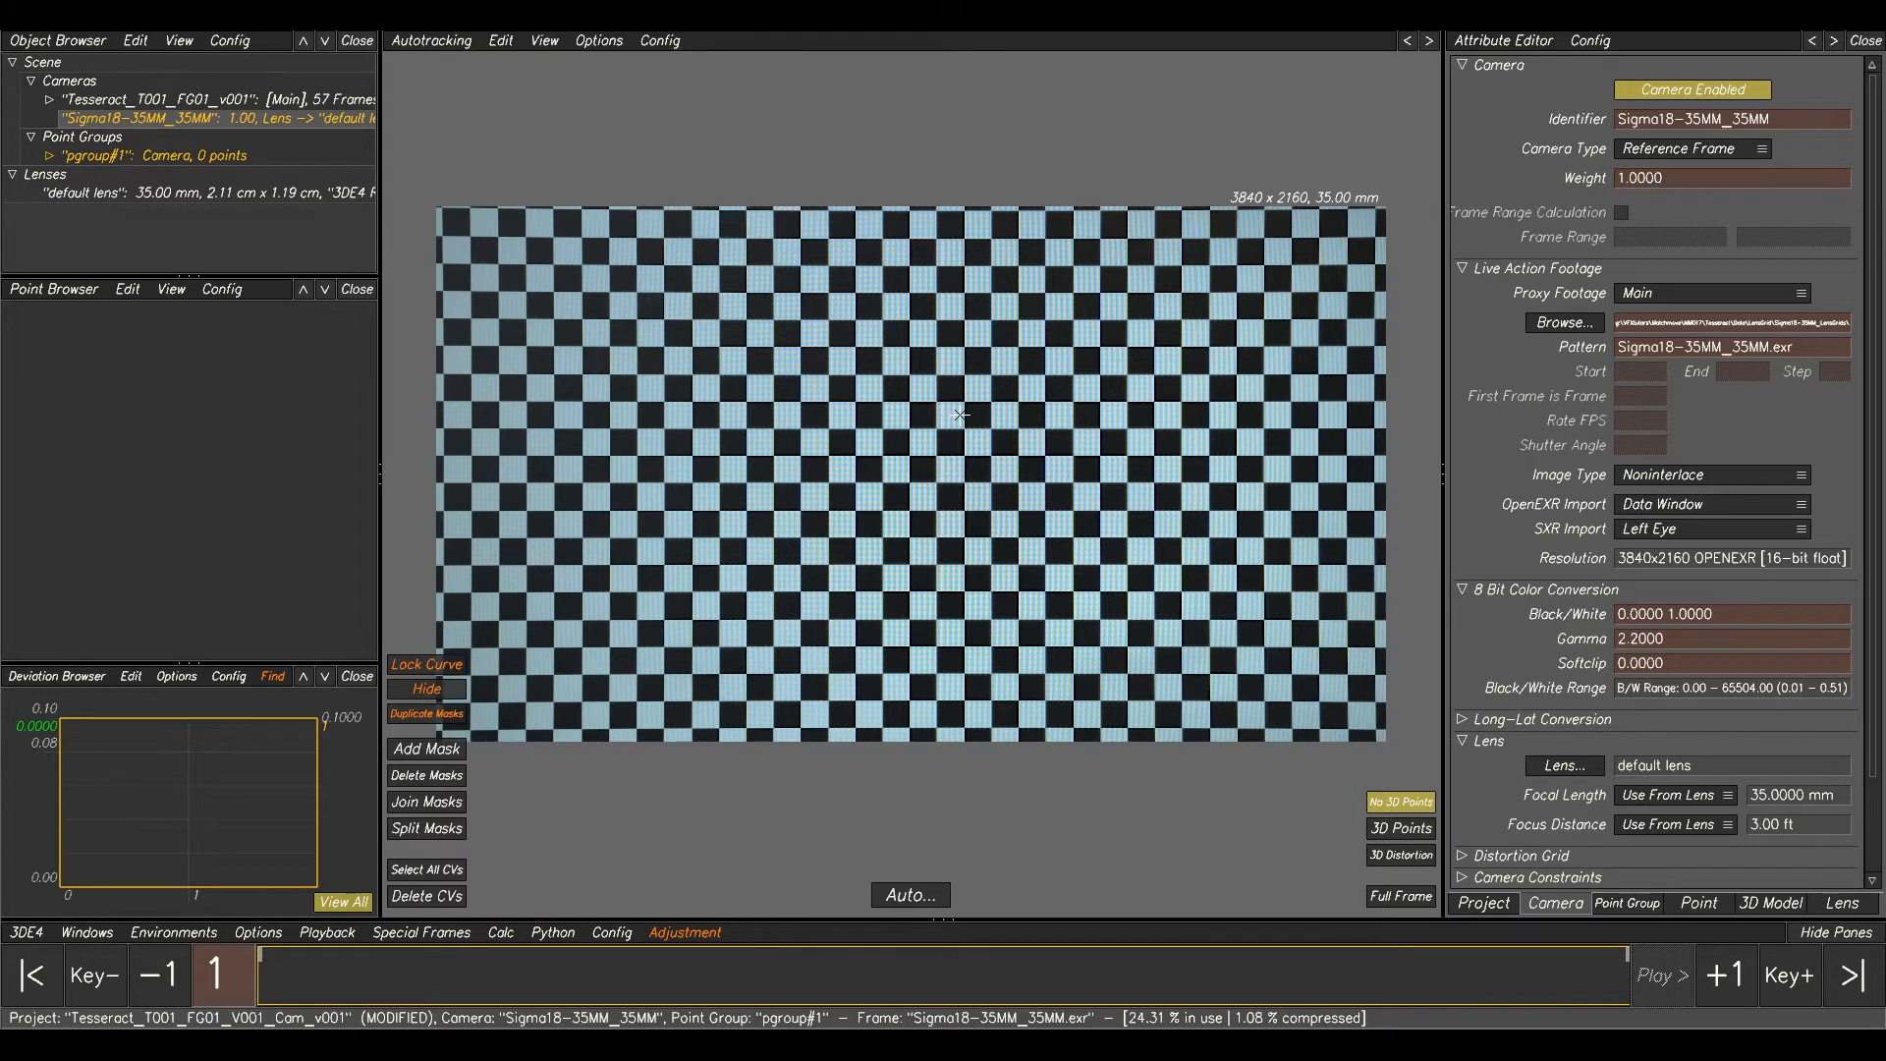
pyautogui.press('F4')
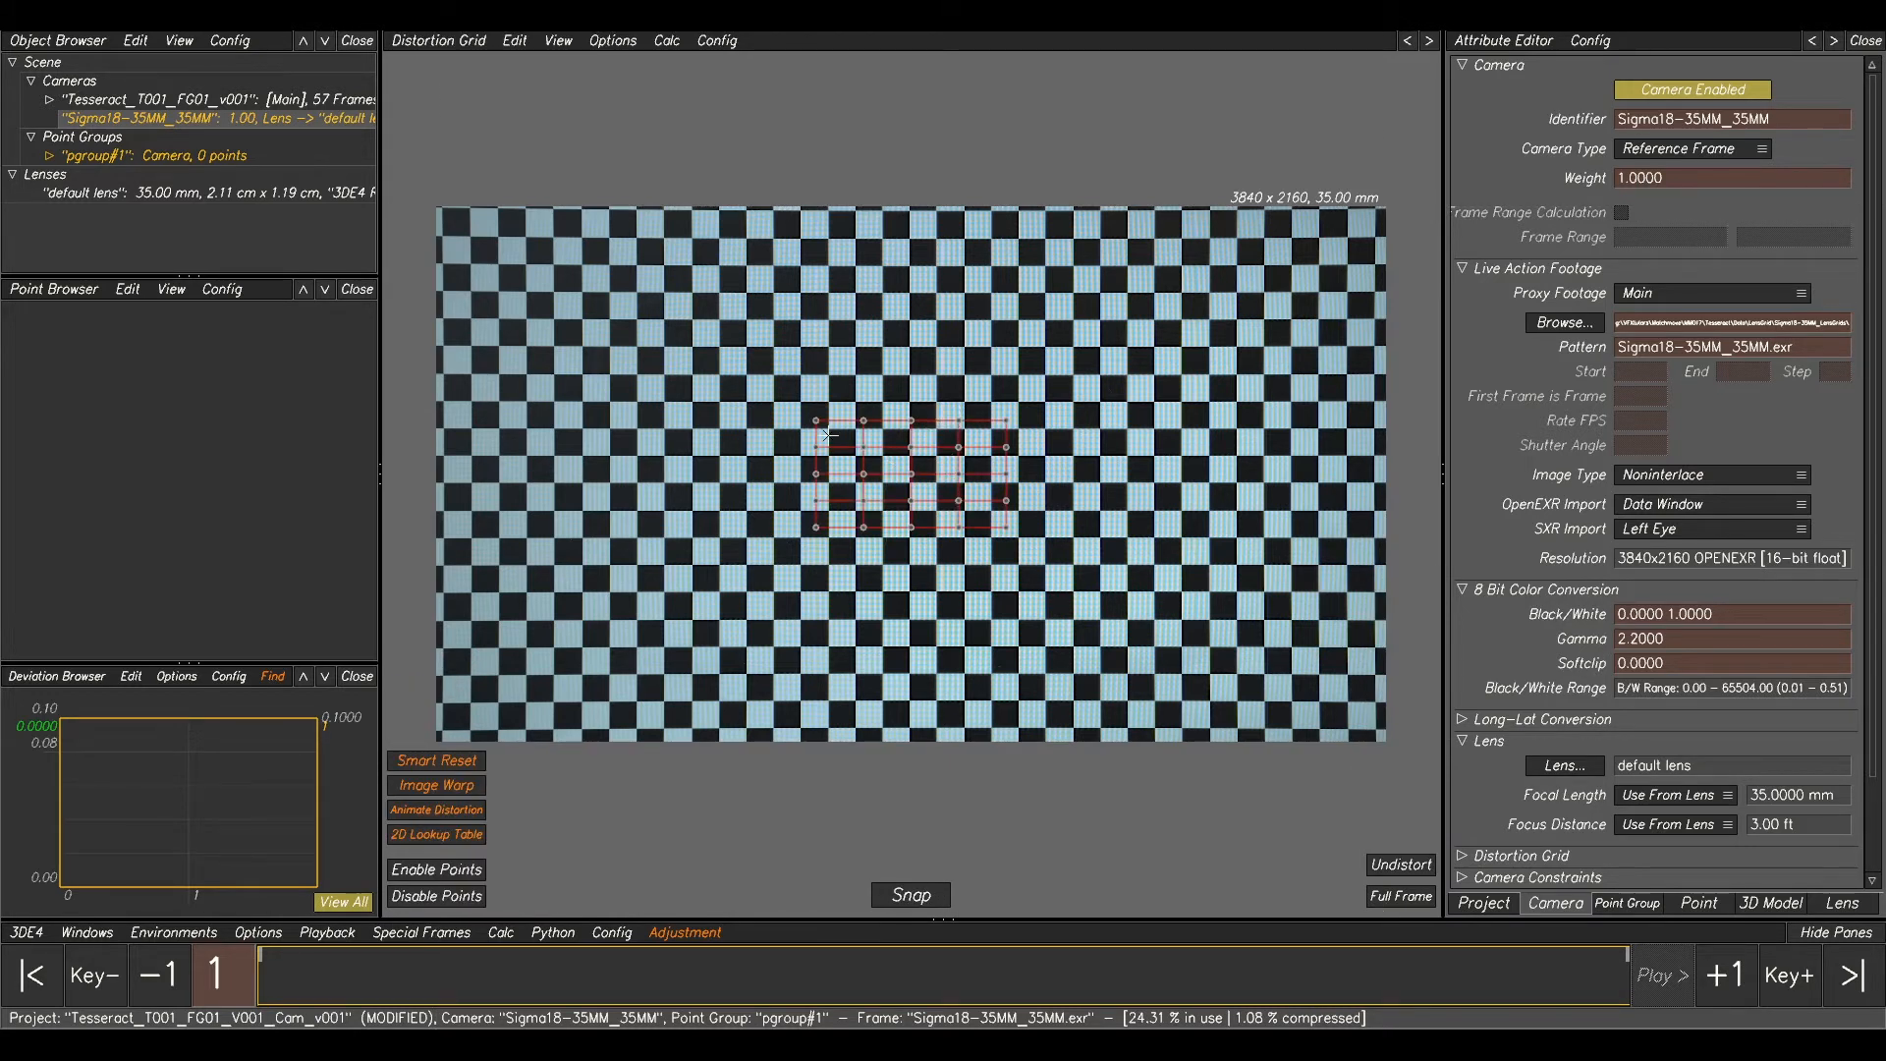
pyautogui.scroll(2, 828, 436)
pyautogui.scroll(1, 828, 436)
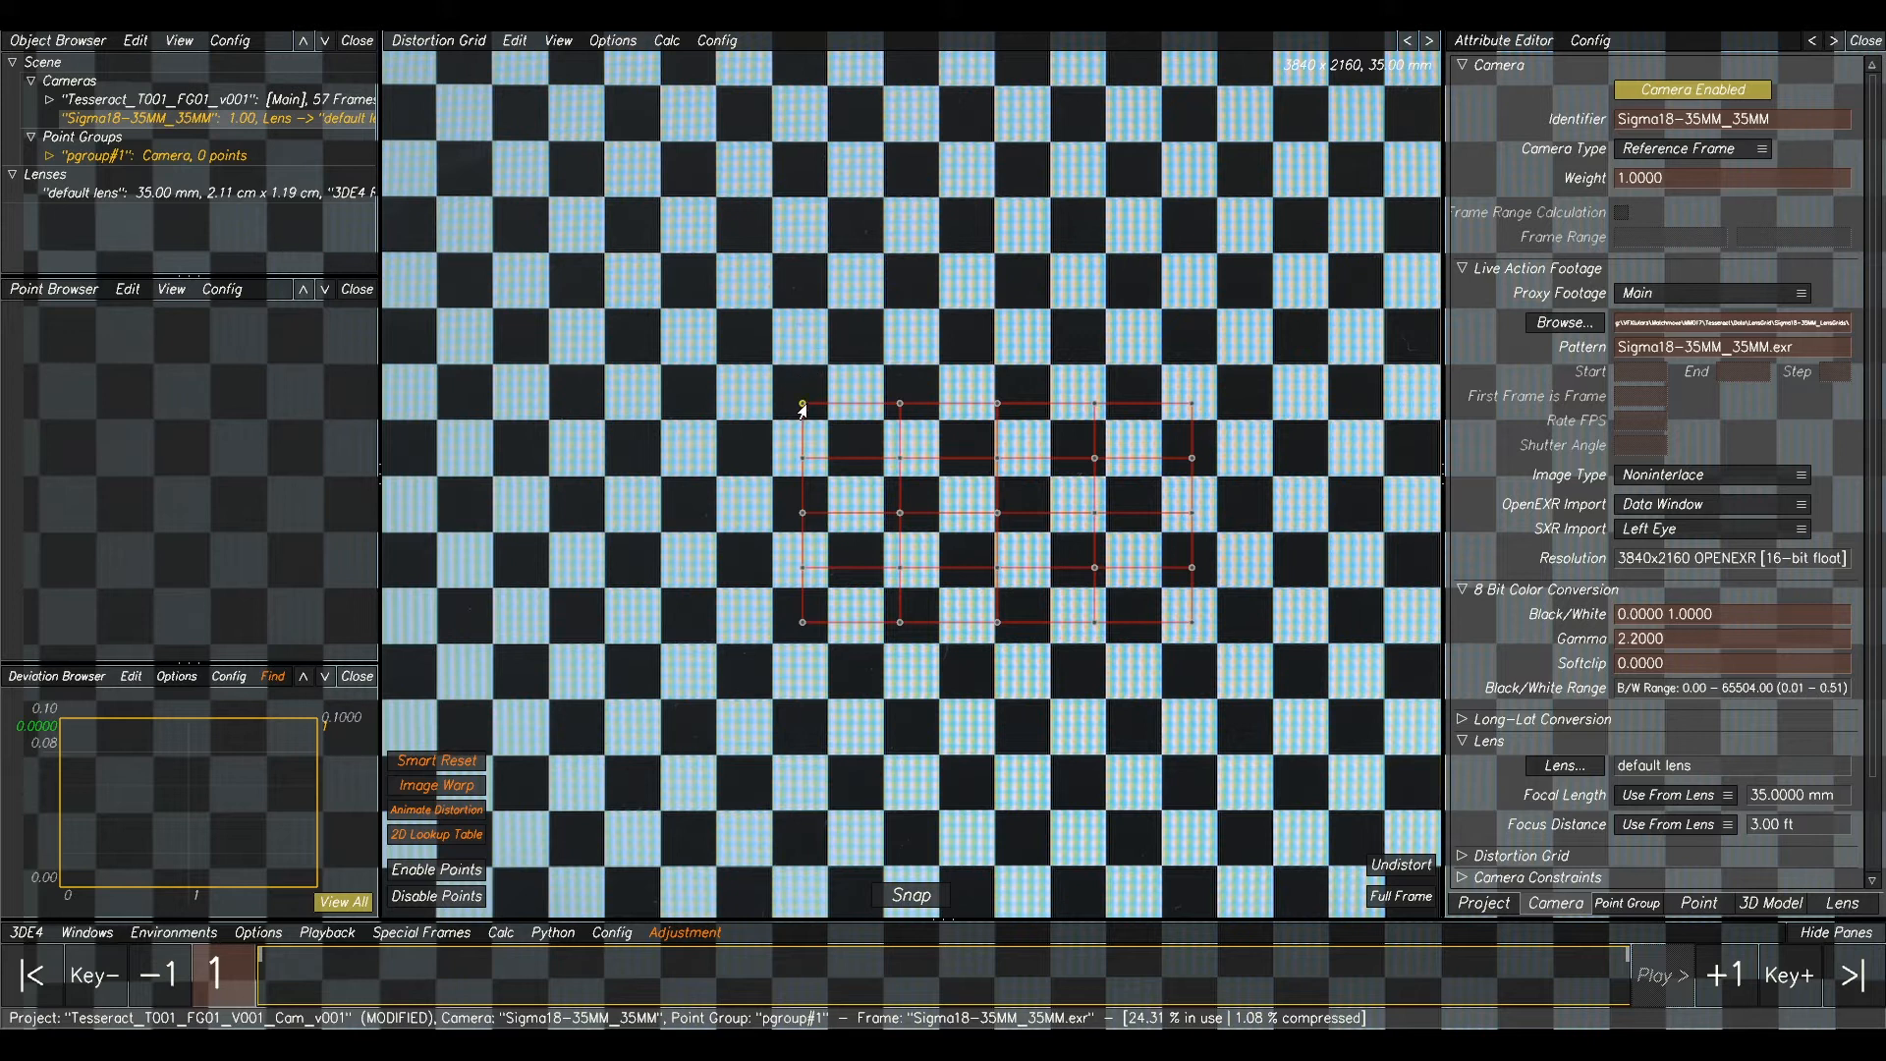
pyautogui.moveTo(803, 405); pyautogui.dragTo(772, 366)
pyautogui.moveTo(803, 457); pyautogui.dragTo(772, 425)
pyautogui.moveTo(902, 406); pyautogui.dragTo(825, 373)
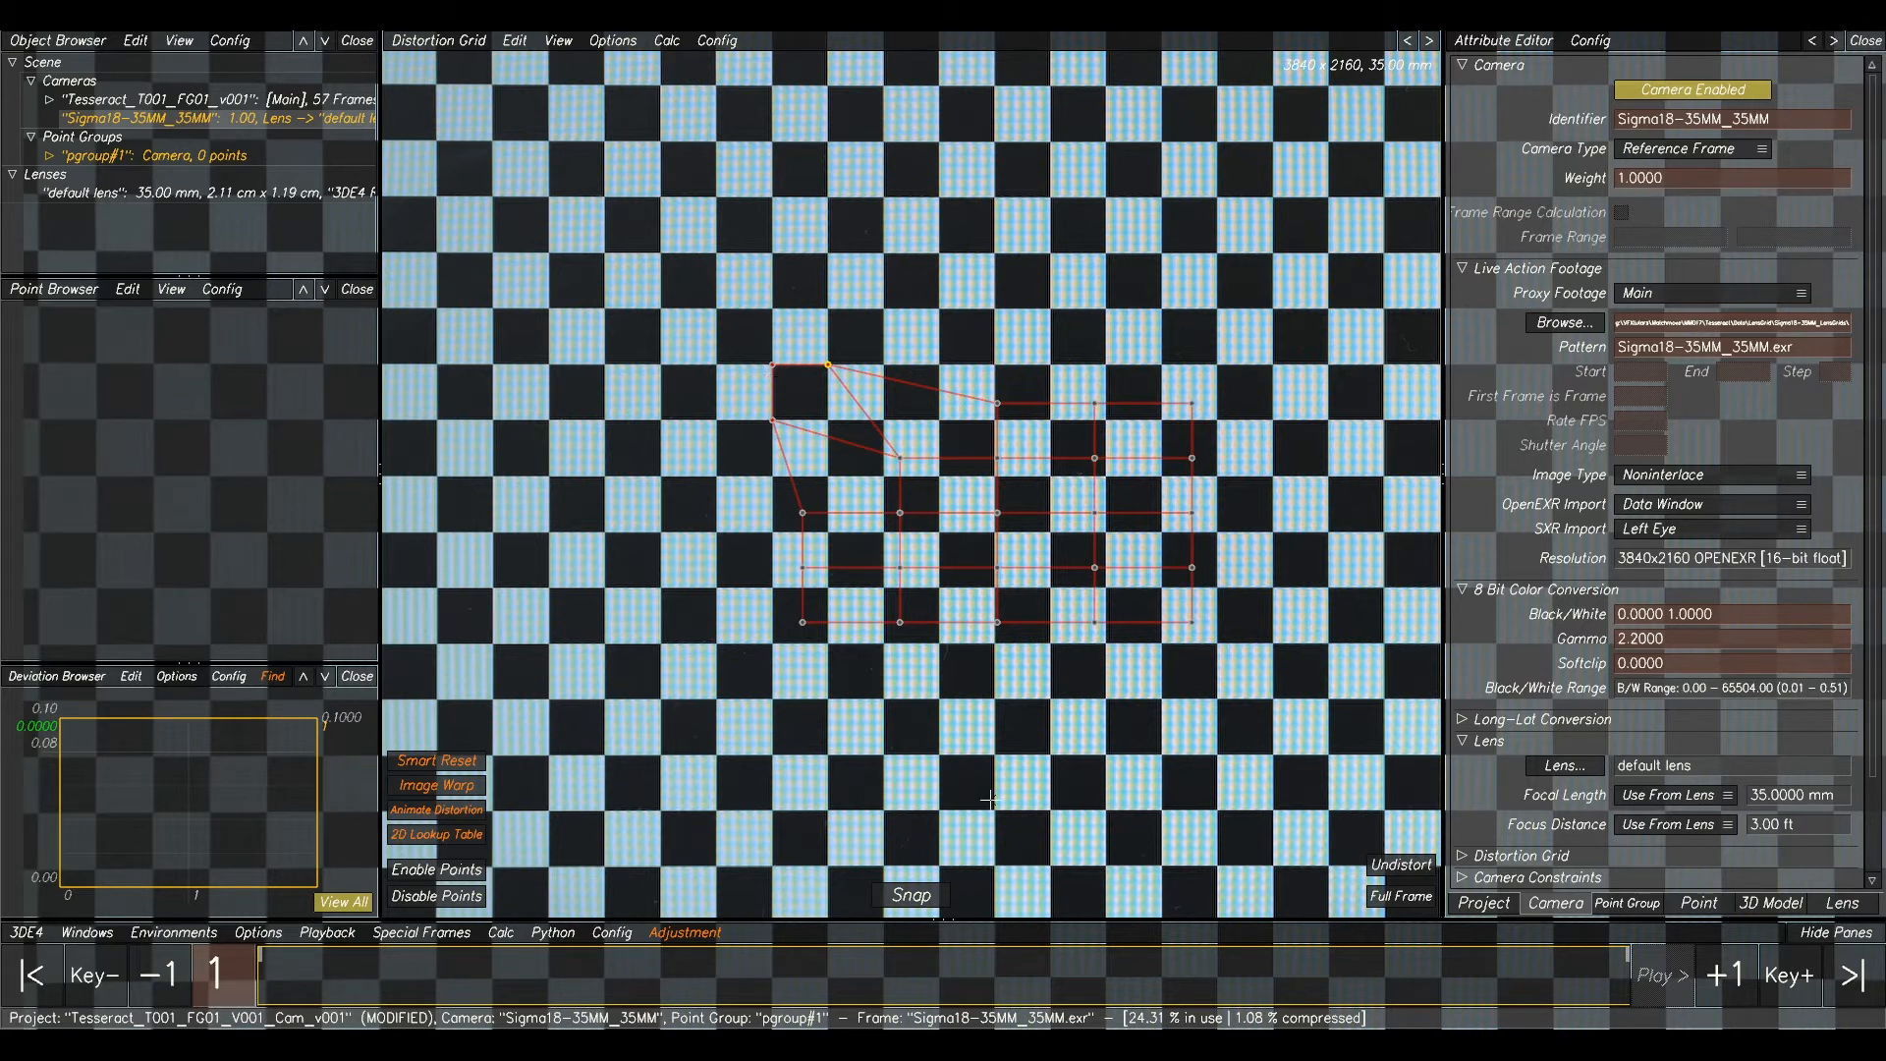
pyautogui.click(911, 895)
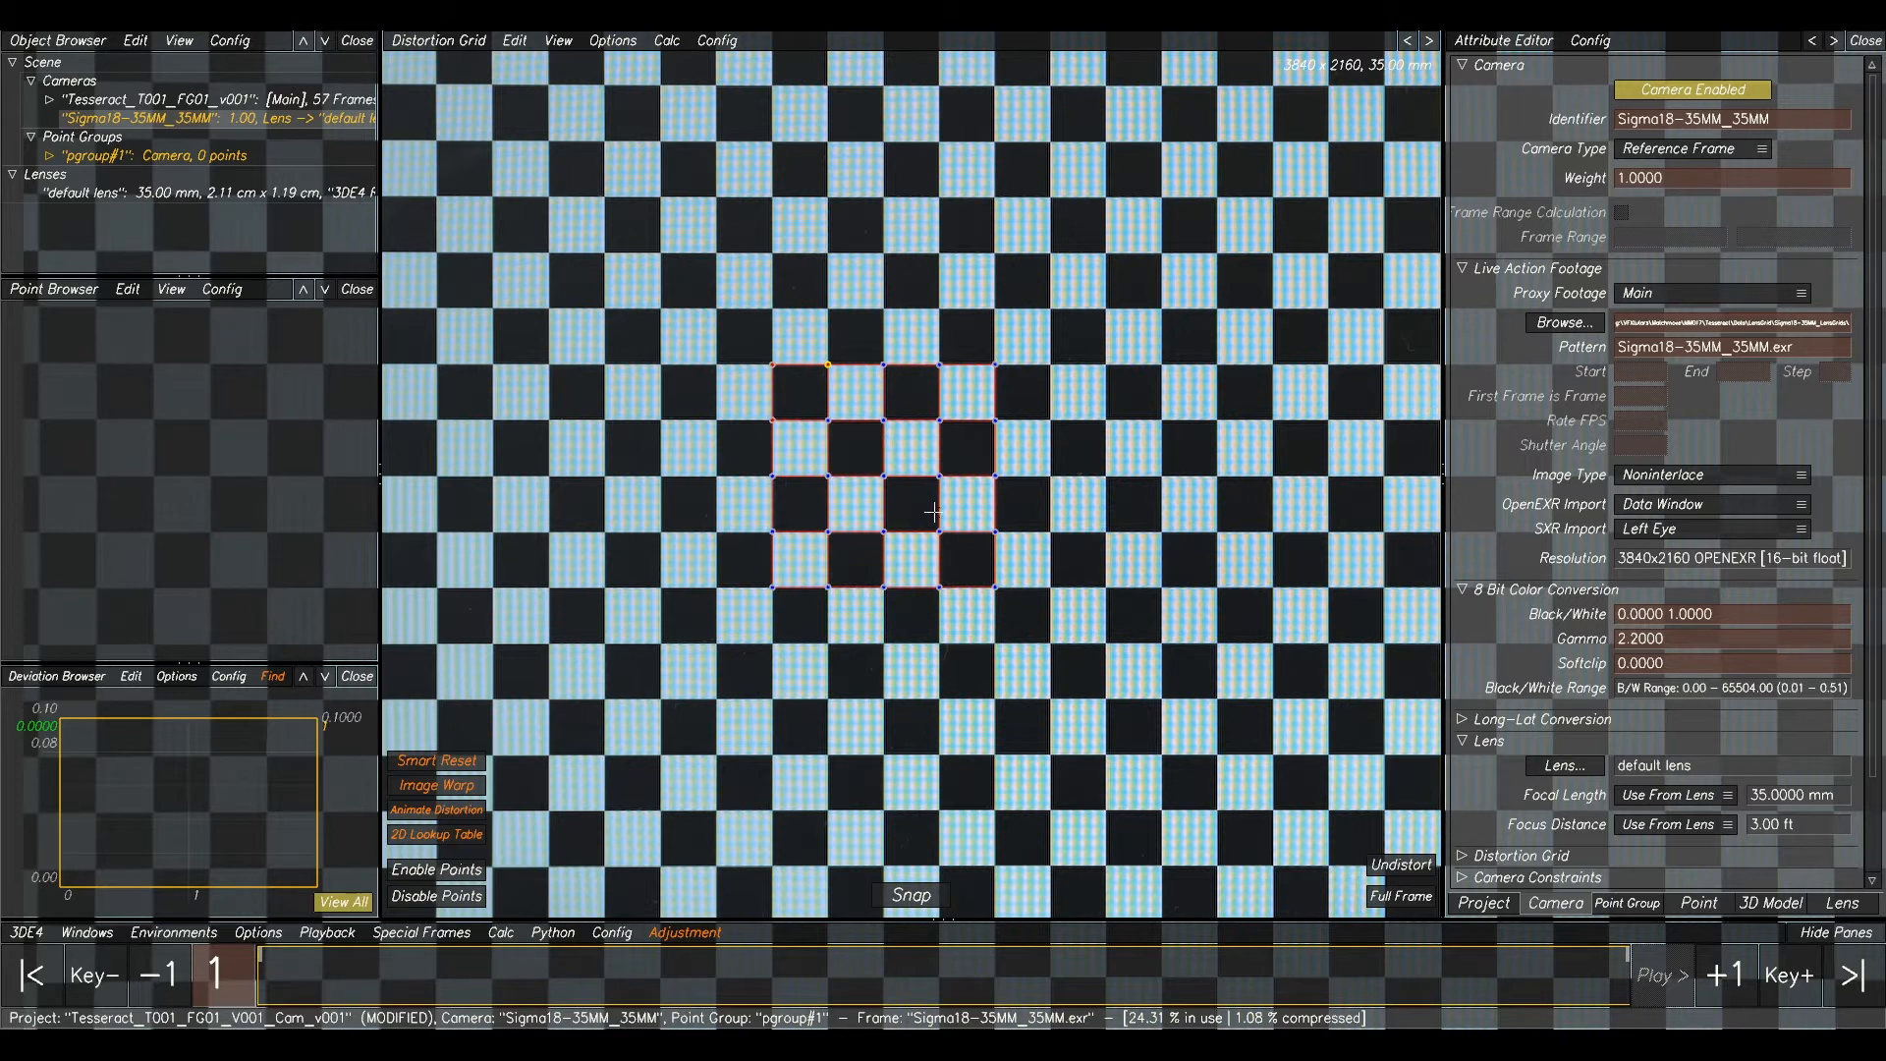
# - Extend the distortion grid upward row by row to the upper edge of the checkerboard image
pyautogui.scroll(-4, 1004, 488)
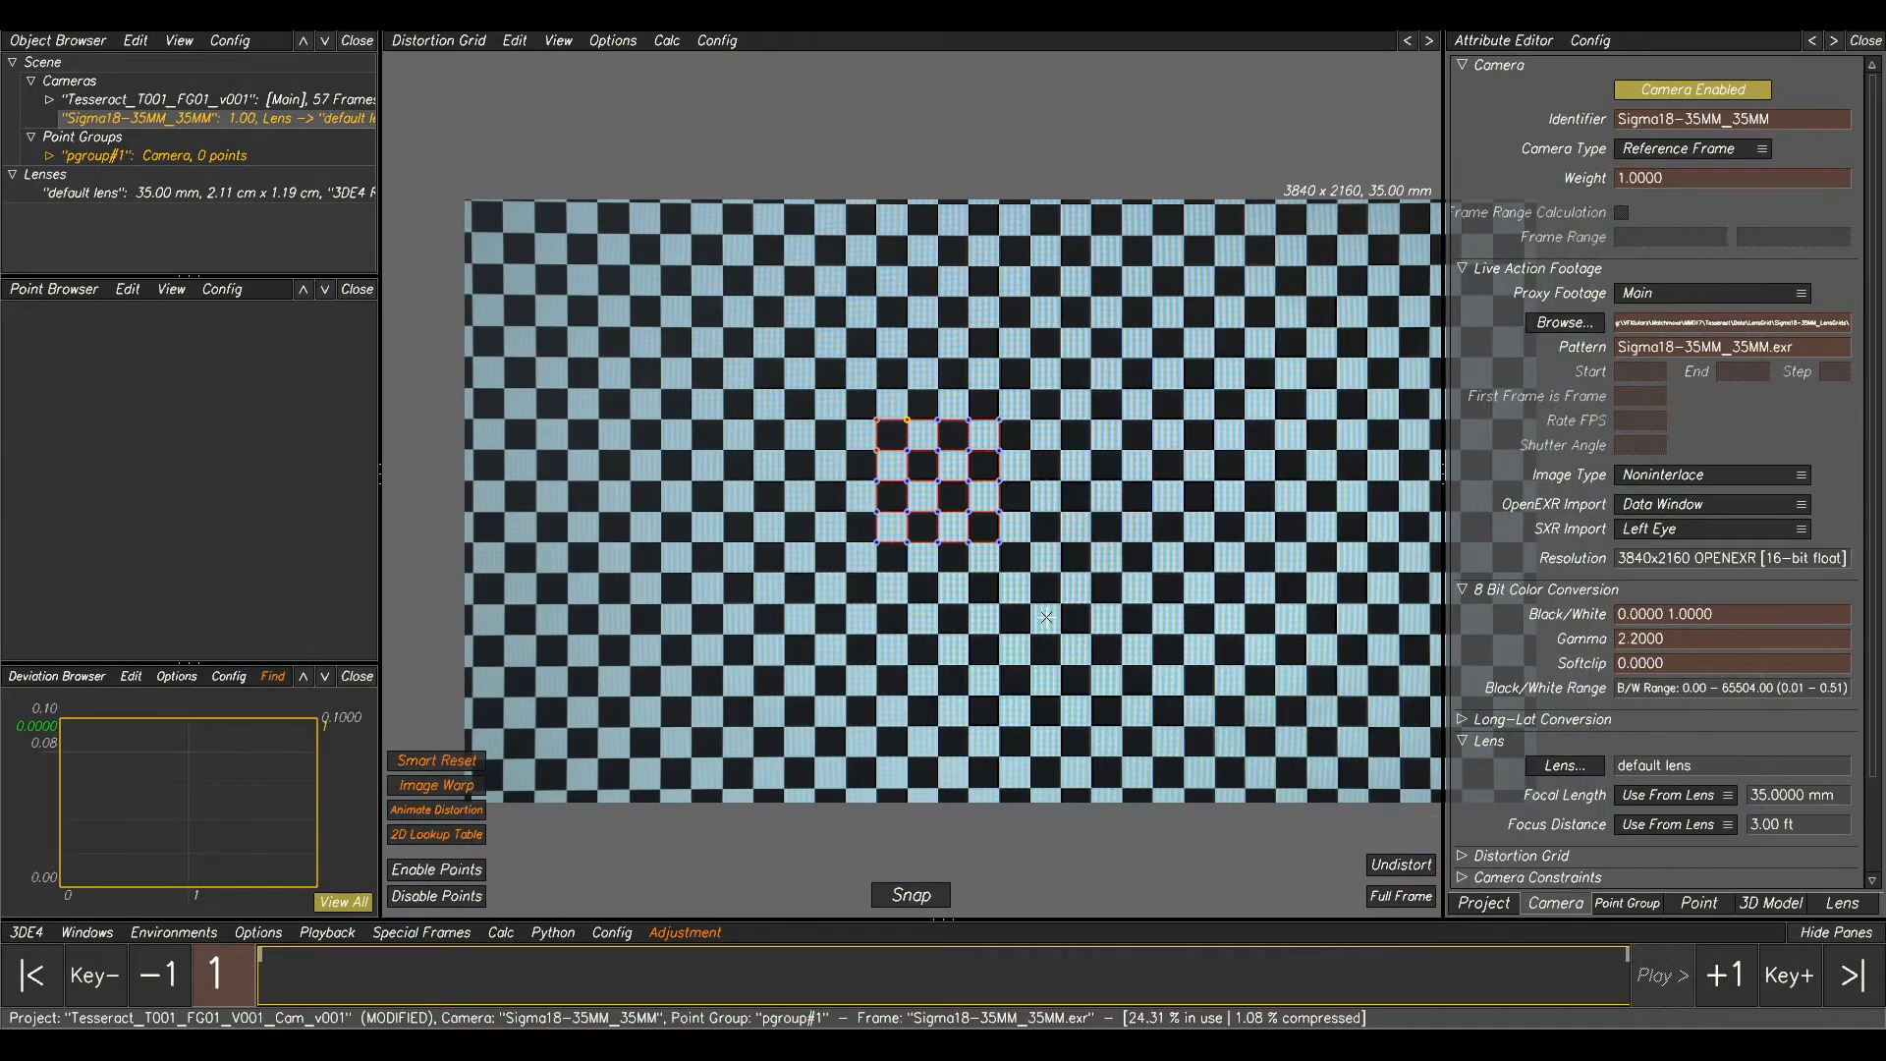
pyautogui.scroll(-2, 1046, 617)
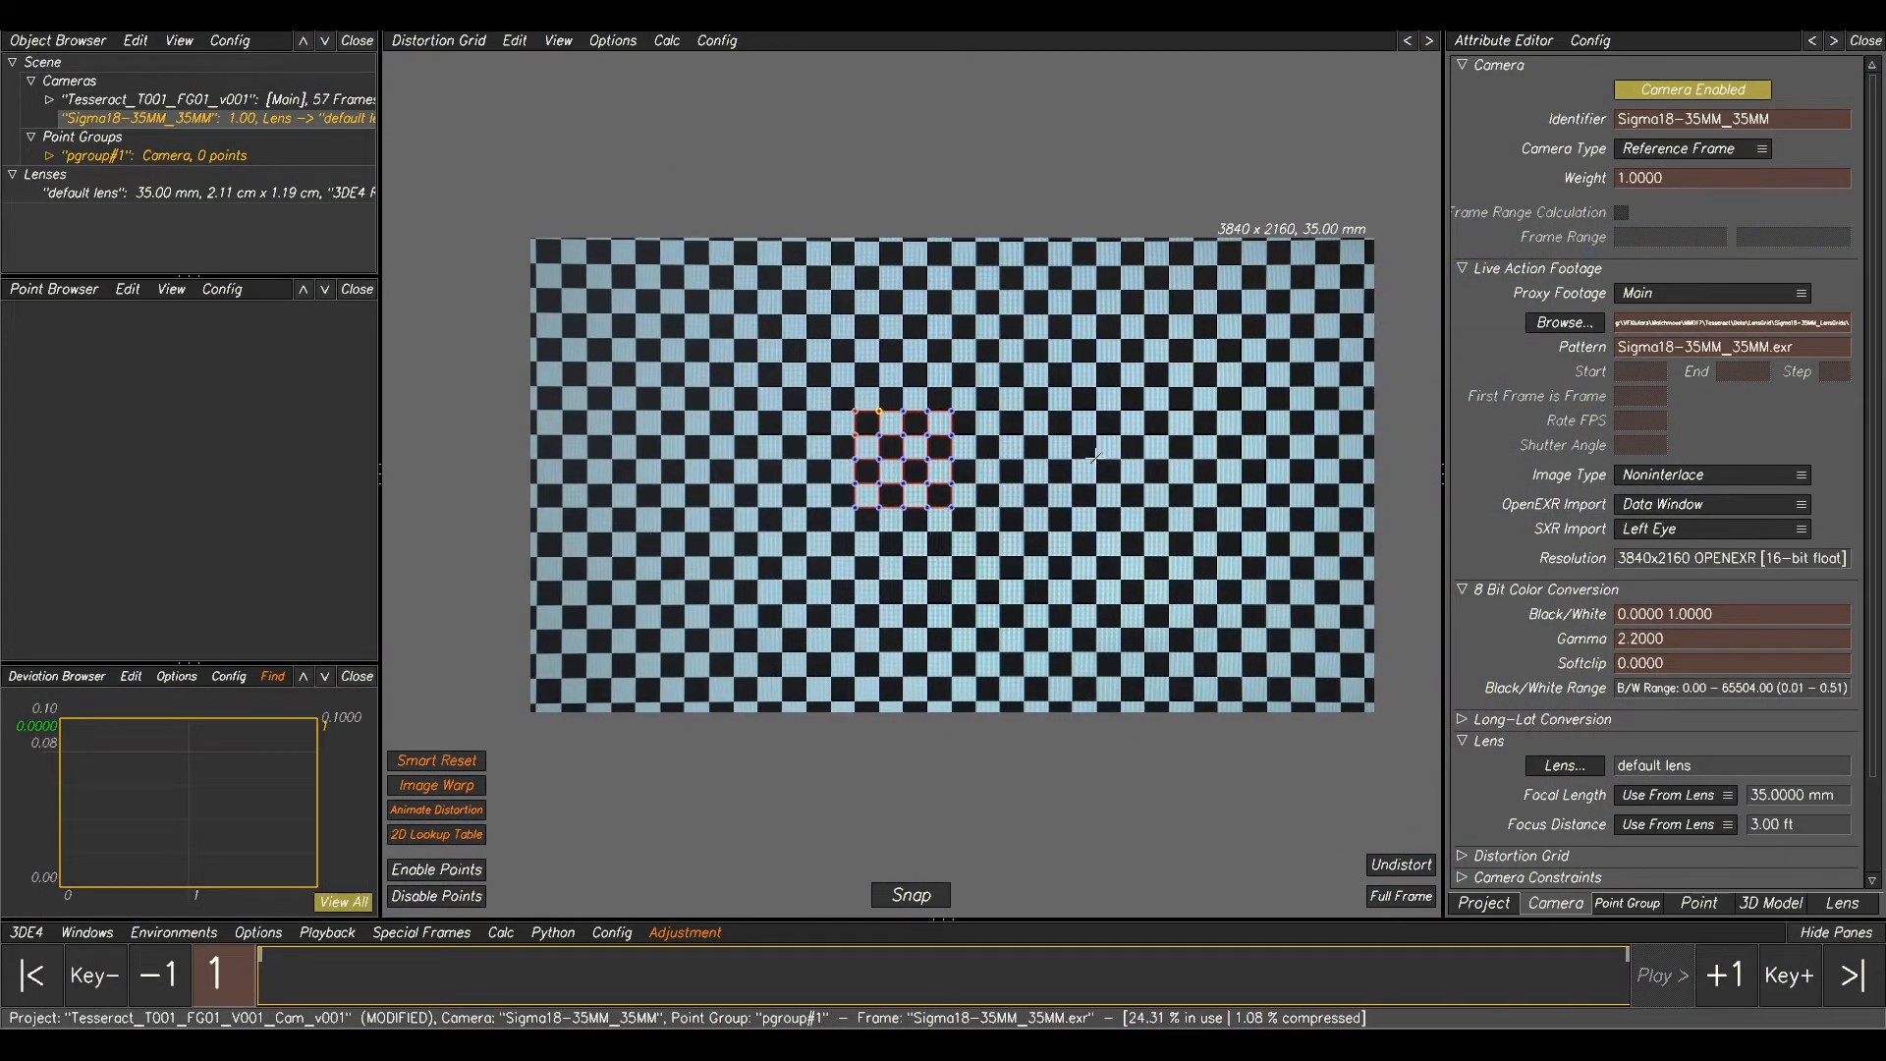
pyautogui.hotkey('alt', 'Up')
pyautogui.hotkey('alt', 'Up')
pyautogui.hotkey('alt', 'Up')
pyautogui.hotkey('alt', 'Up')
pyautogui.hotkey('alt', 'Up')
pyautogui.hotkey('alt', 'Up')
pyautogui.hotkey('alt', 'Up')
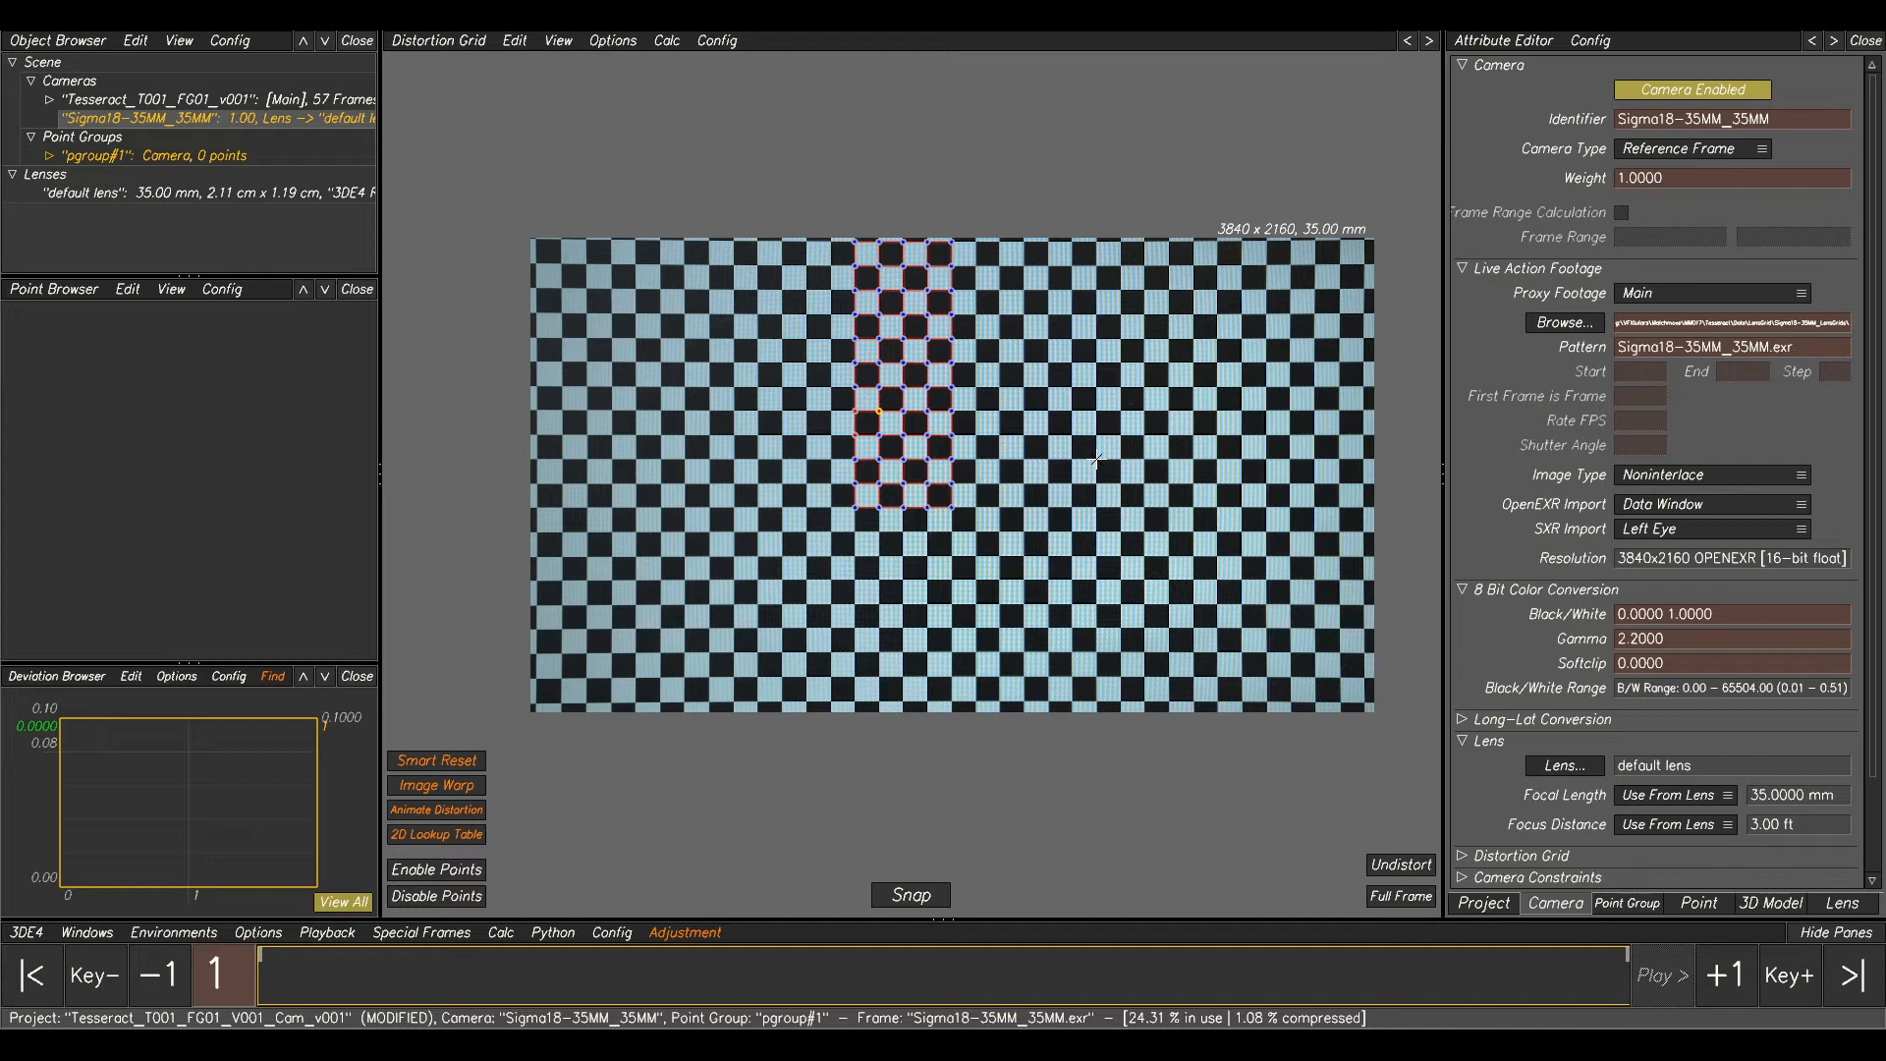
# - Extend the distortion grid downward row by row to the lower edge of the checkerboard image
pyautogui.hotkey('alt', 'Down')
pyautogui.hotkey('alt', 'Down')
pyautogui.hotkey('alt', 'Down')
pyautogui.hotkey('alt', 'Down')
pyautogui.hotkey('alt', 'Down')
pyautogui.hotkey('alt', 'Down')
pyautogui.hotkey('alt', 'Down')
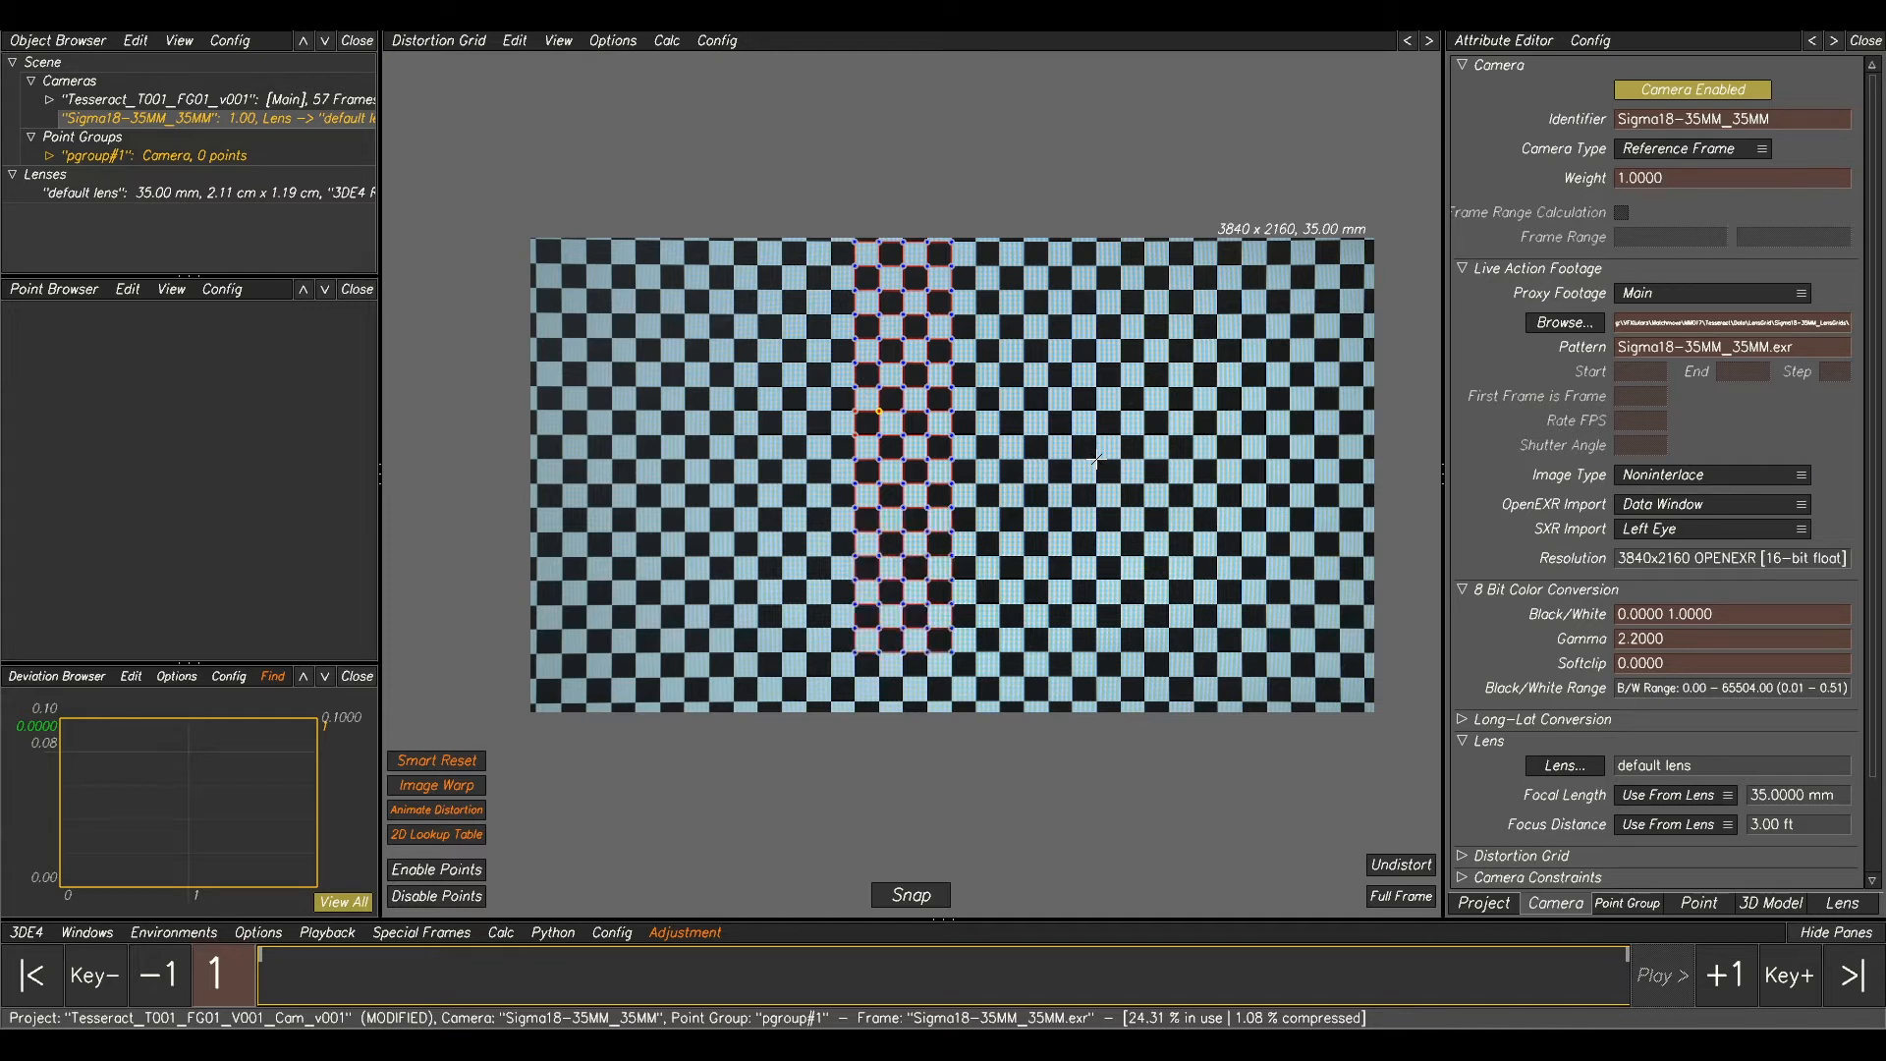
pyautogui.hotkey('alt', 'Down')
# - Extend the distortion grid leftward column by column to the left edge of the checkerboard image
pyautogui.hotkey('alt', 'Left')
pyautogui.hotkey('alt', 'Left')
pyautogui.hotkey('alt', 'Left')
pyautogui.hotkey('alt', 'Left')
pyautogui.hotkey('alt', 'Left')
pyautogui.hotkey('alt', 'Left')
pyautogui.hotkey('alt', 'Left')
pyautogui.hotkey('alt', 'Left')
pyautogui.hotkey('alt', 'Left')
pyautogui.hotkey('alt', 'Left')
pyautogui.hotkey('alt', 'Left')
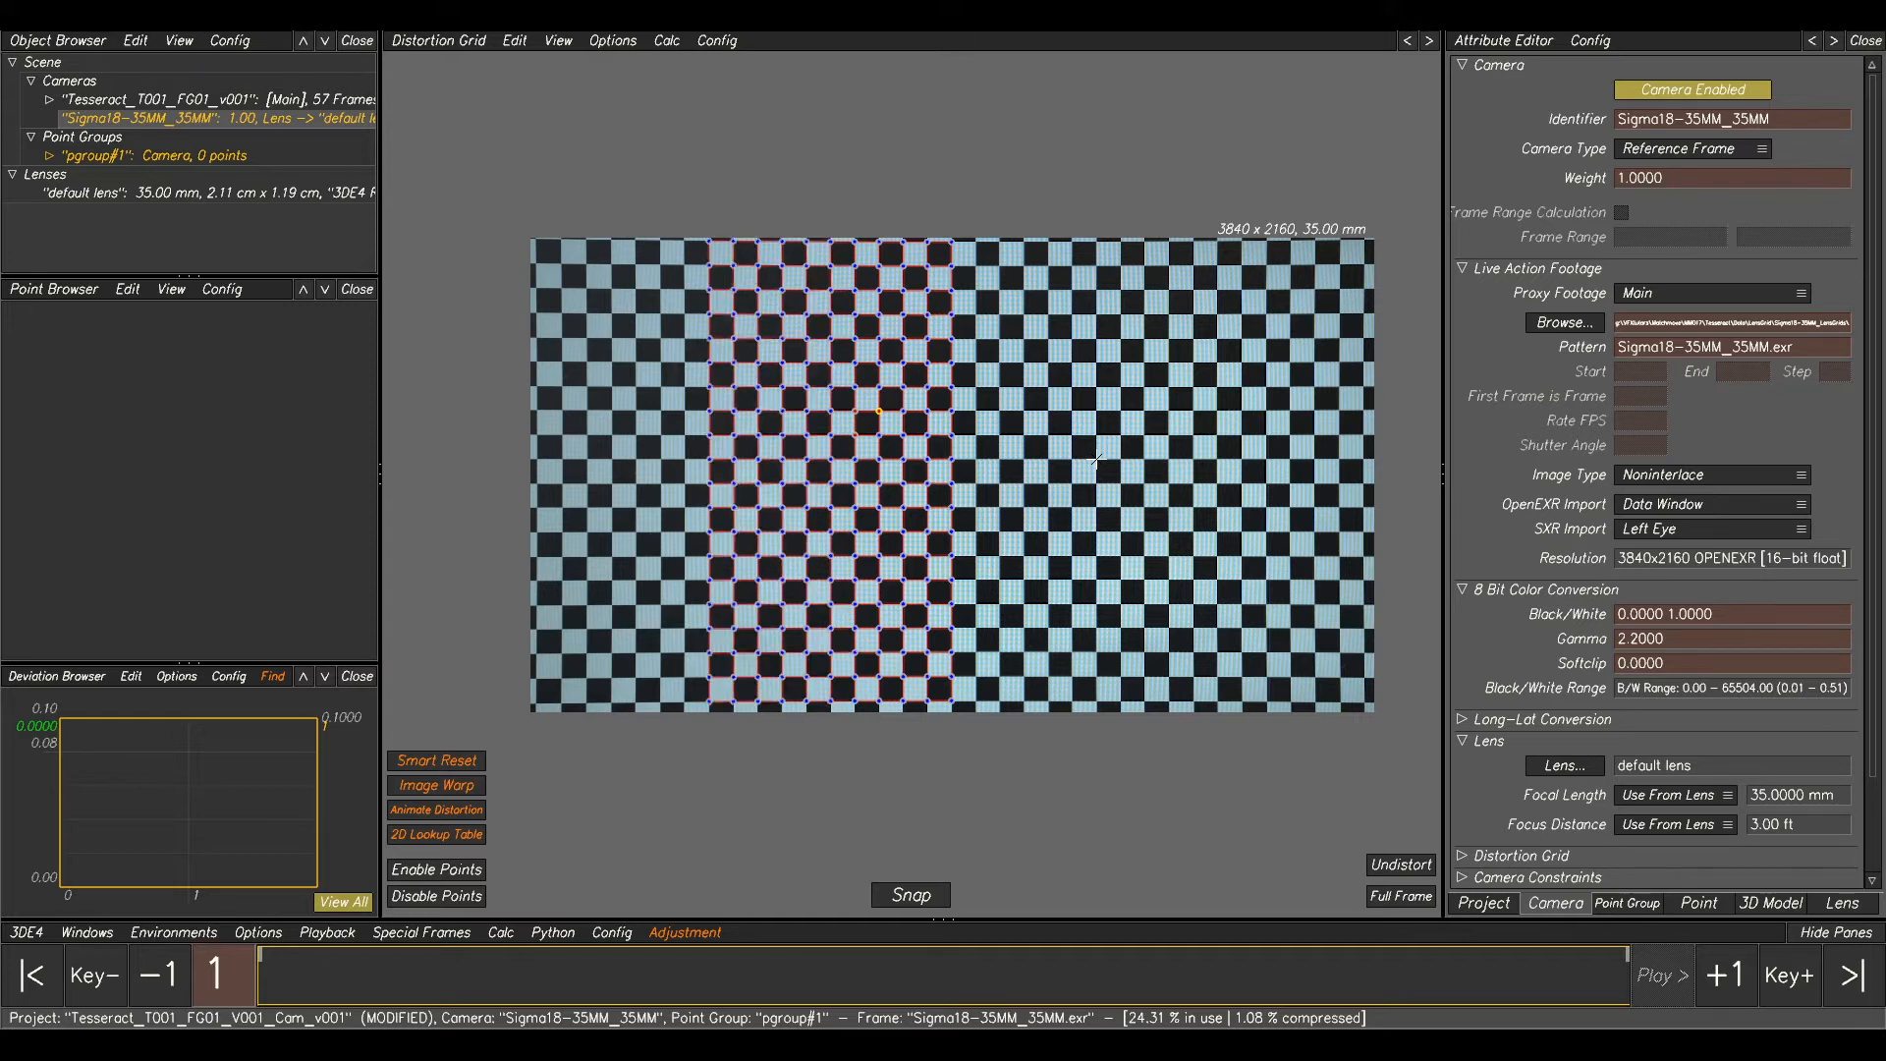
pyautogui.hotkey('alt', 'Left')
pyautogui.hotkey('alt', 'Left')
# - Extend the distortion grid rightward column by column to the right edge of the checkerboard image
pyautogui.hotkey('alt', 'Right')
pyautogui.hotkey('alt', 'Right')
pyautogui.hotkey('alt', 'Right')
pyautogui.hotkey('alt', 'Right')
pyautogui.hotkey('alt', 'Right')
pyautogui.hotkey('alt', 'Right')
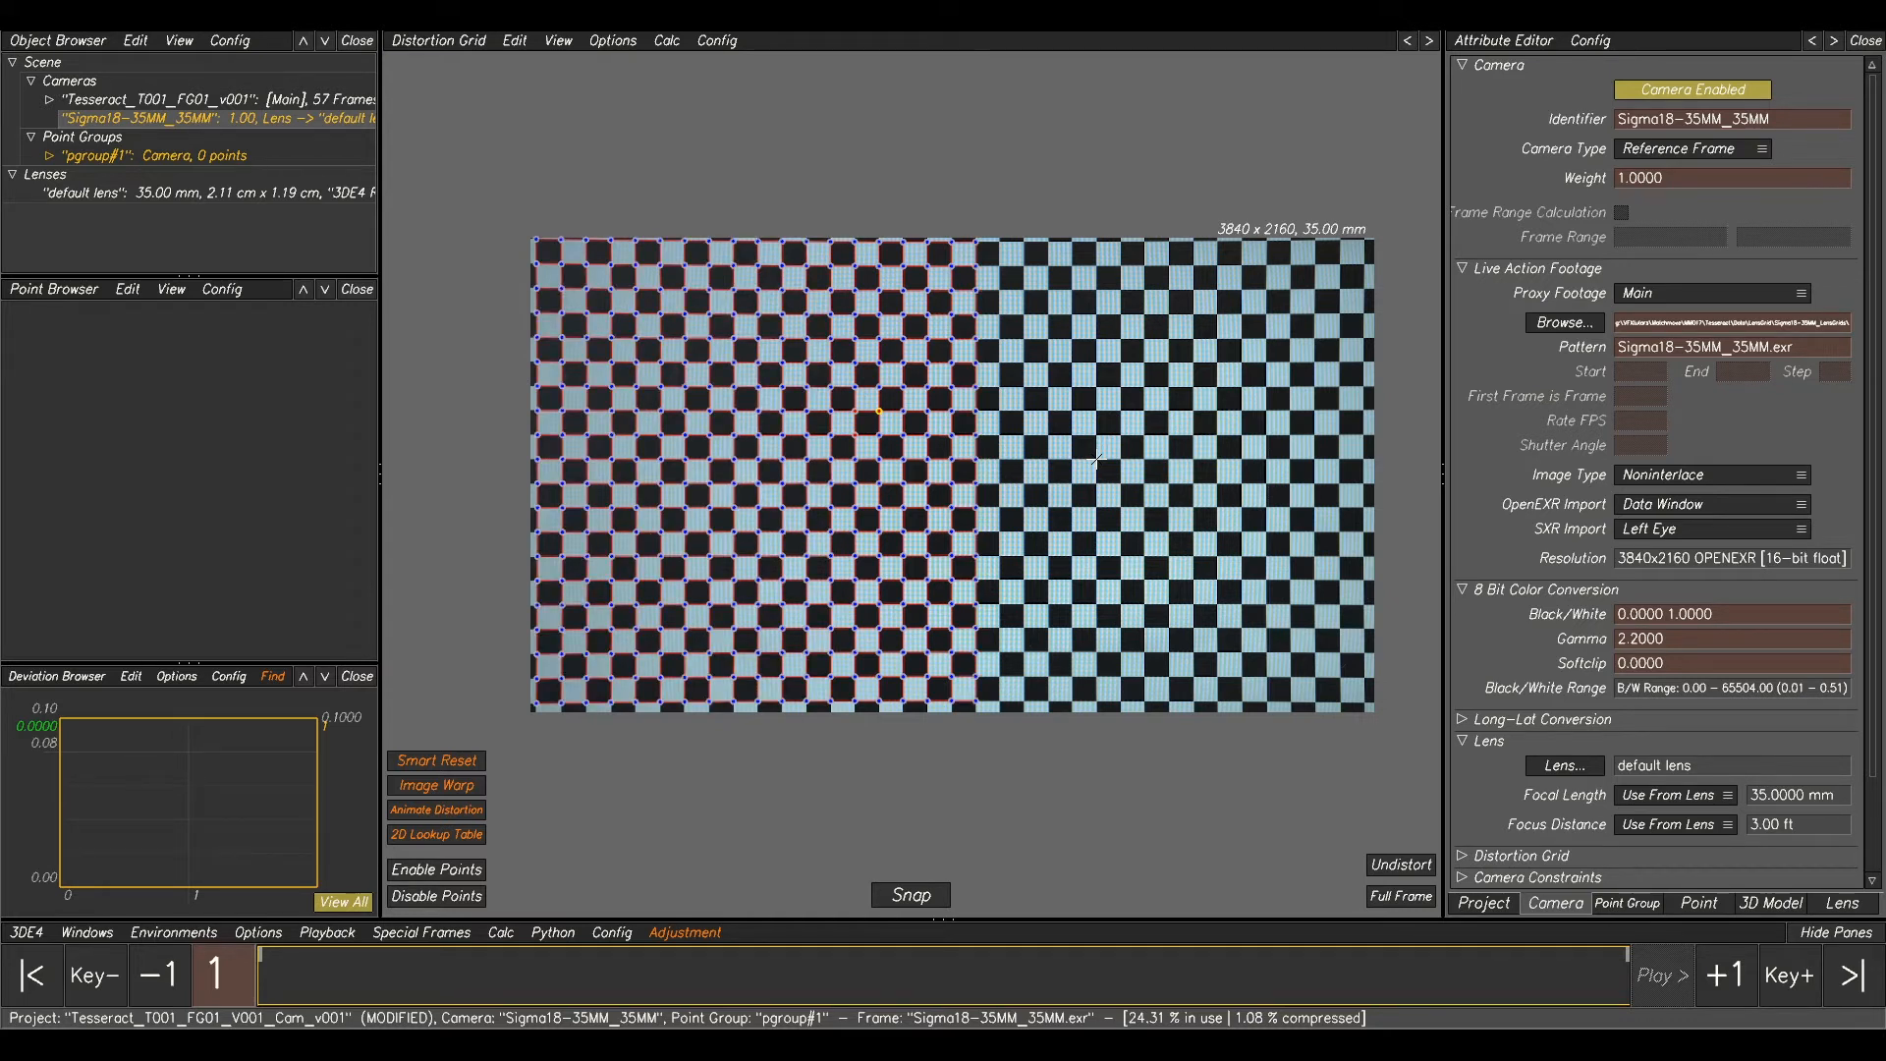
pyautogui.hotkey('alt', 'Right')
pyautogui.hotkey('alt', 'Right')
pyautogui.hotkey('alt', 'Right')
pyautogui.hotkey('alt', 'Right')
pyautogui.hotkey('alt', 'Right')
pyautogui.hotkey('alt', 'Right')
pyautogui.hotkey('alt', 'Right')
pyautogui.hotkey('alt', 'Right')
pyautogui.hotkey('alt', 'Right')
pyautogui.hotkey('alt', 'Right')
pyautogui.hotkey('alt', 'Right')
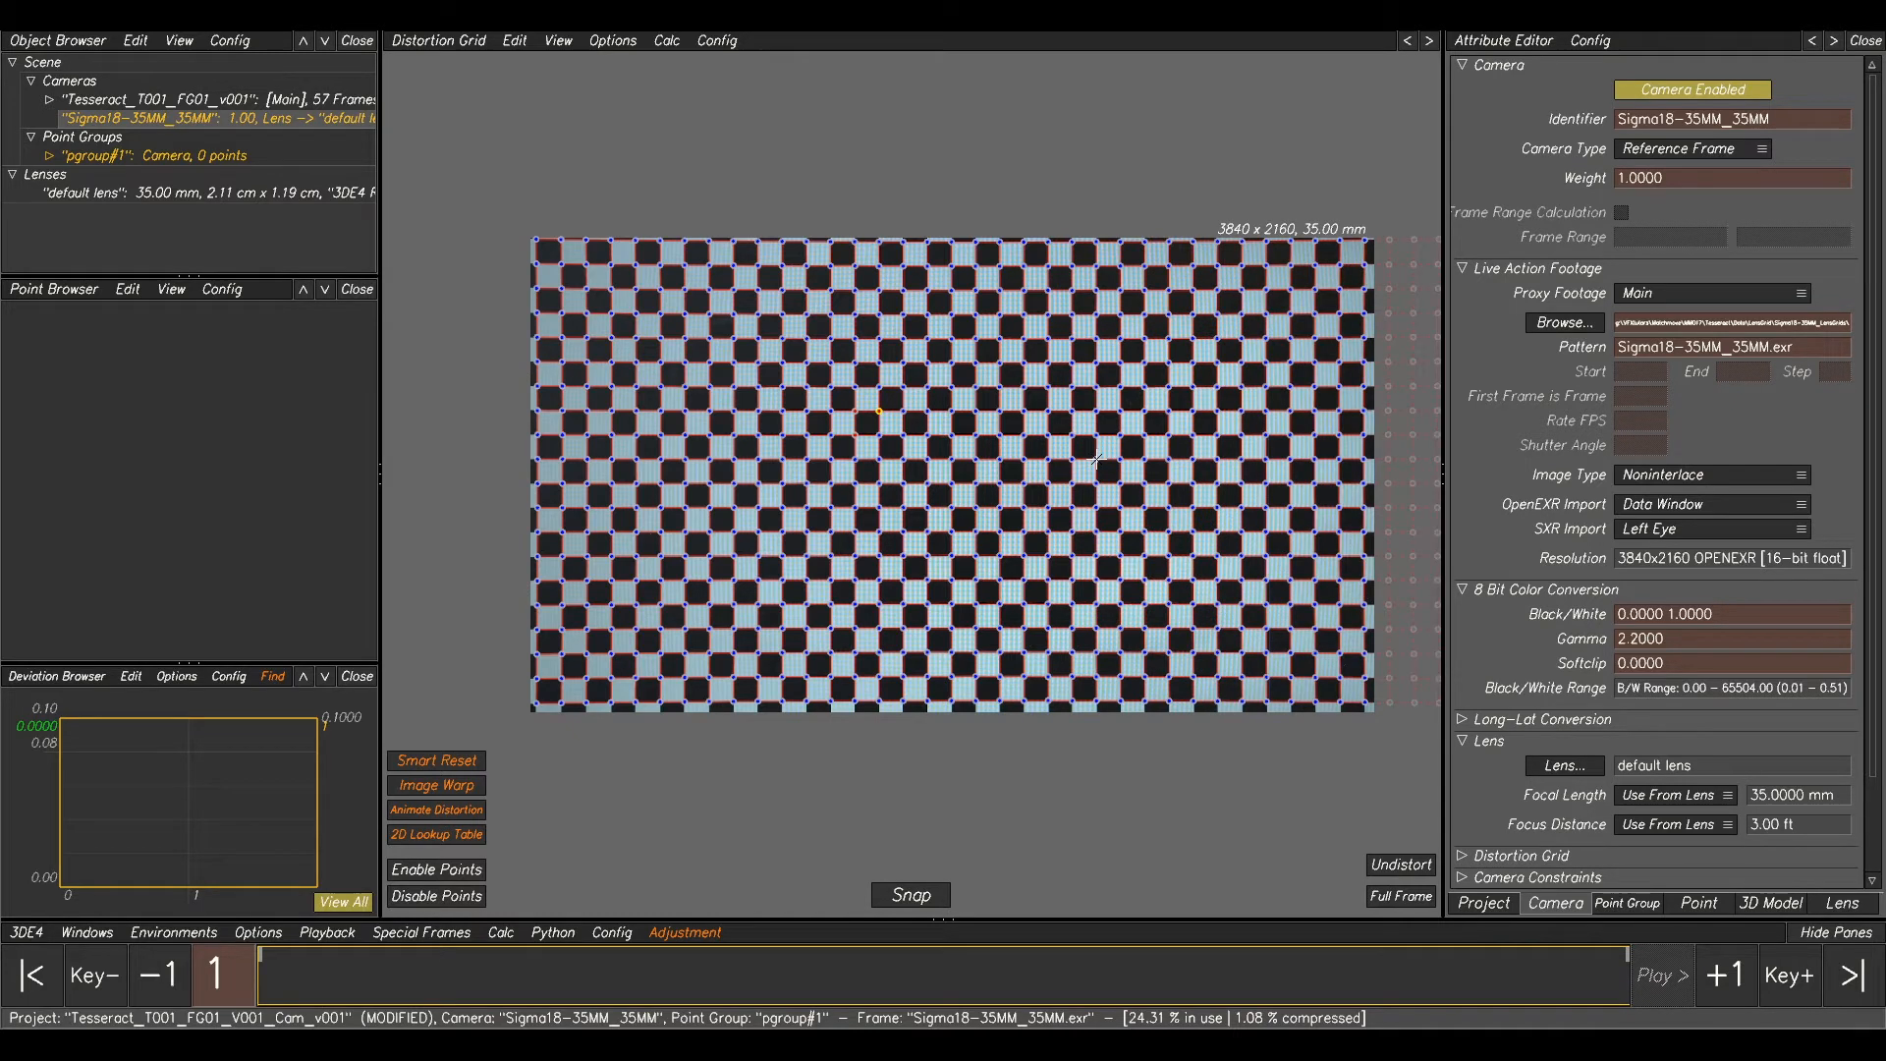
pyautogui.moveTo(1343, 248); pyautogui.dragTo(1207, 239, button='middle')
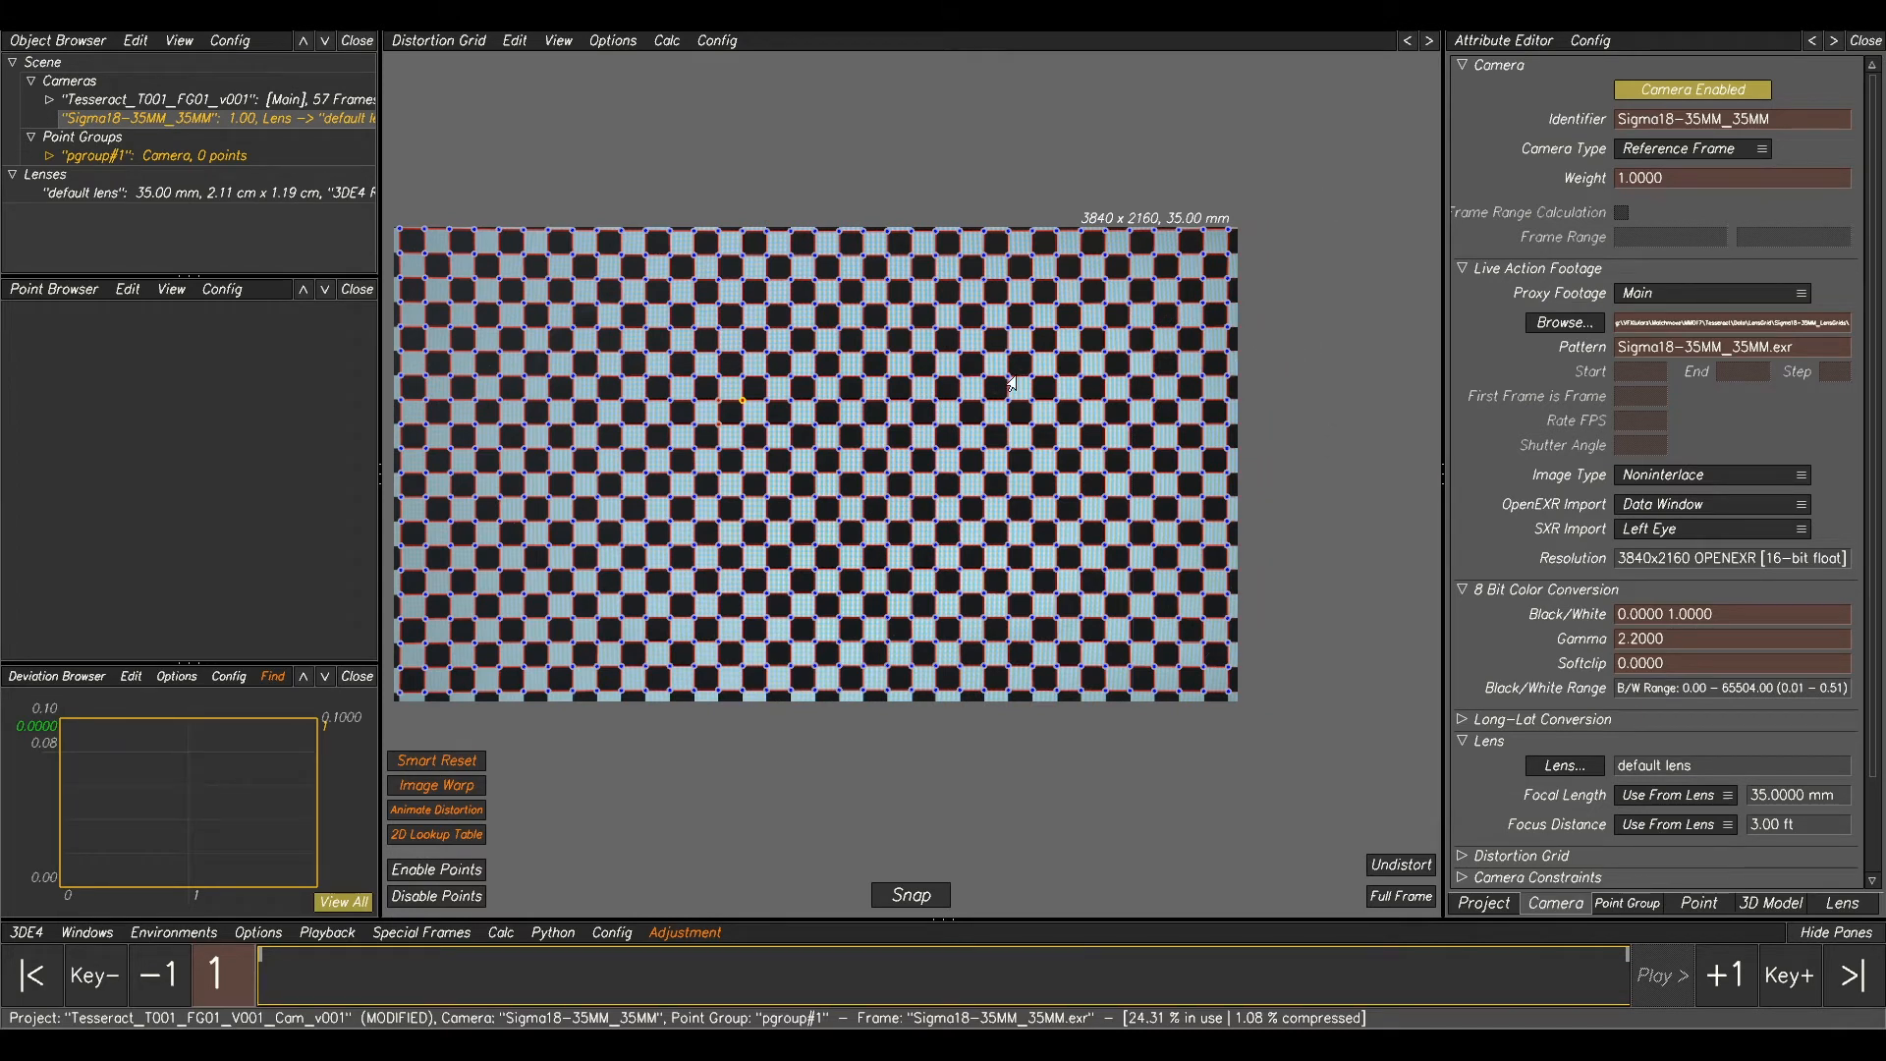
pyautogui.moveTo(1009, 379); pyautogui.dragTo(1099, 397, button='middle')
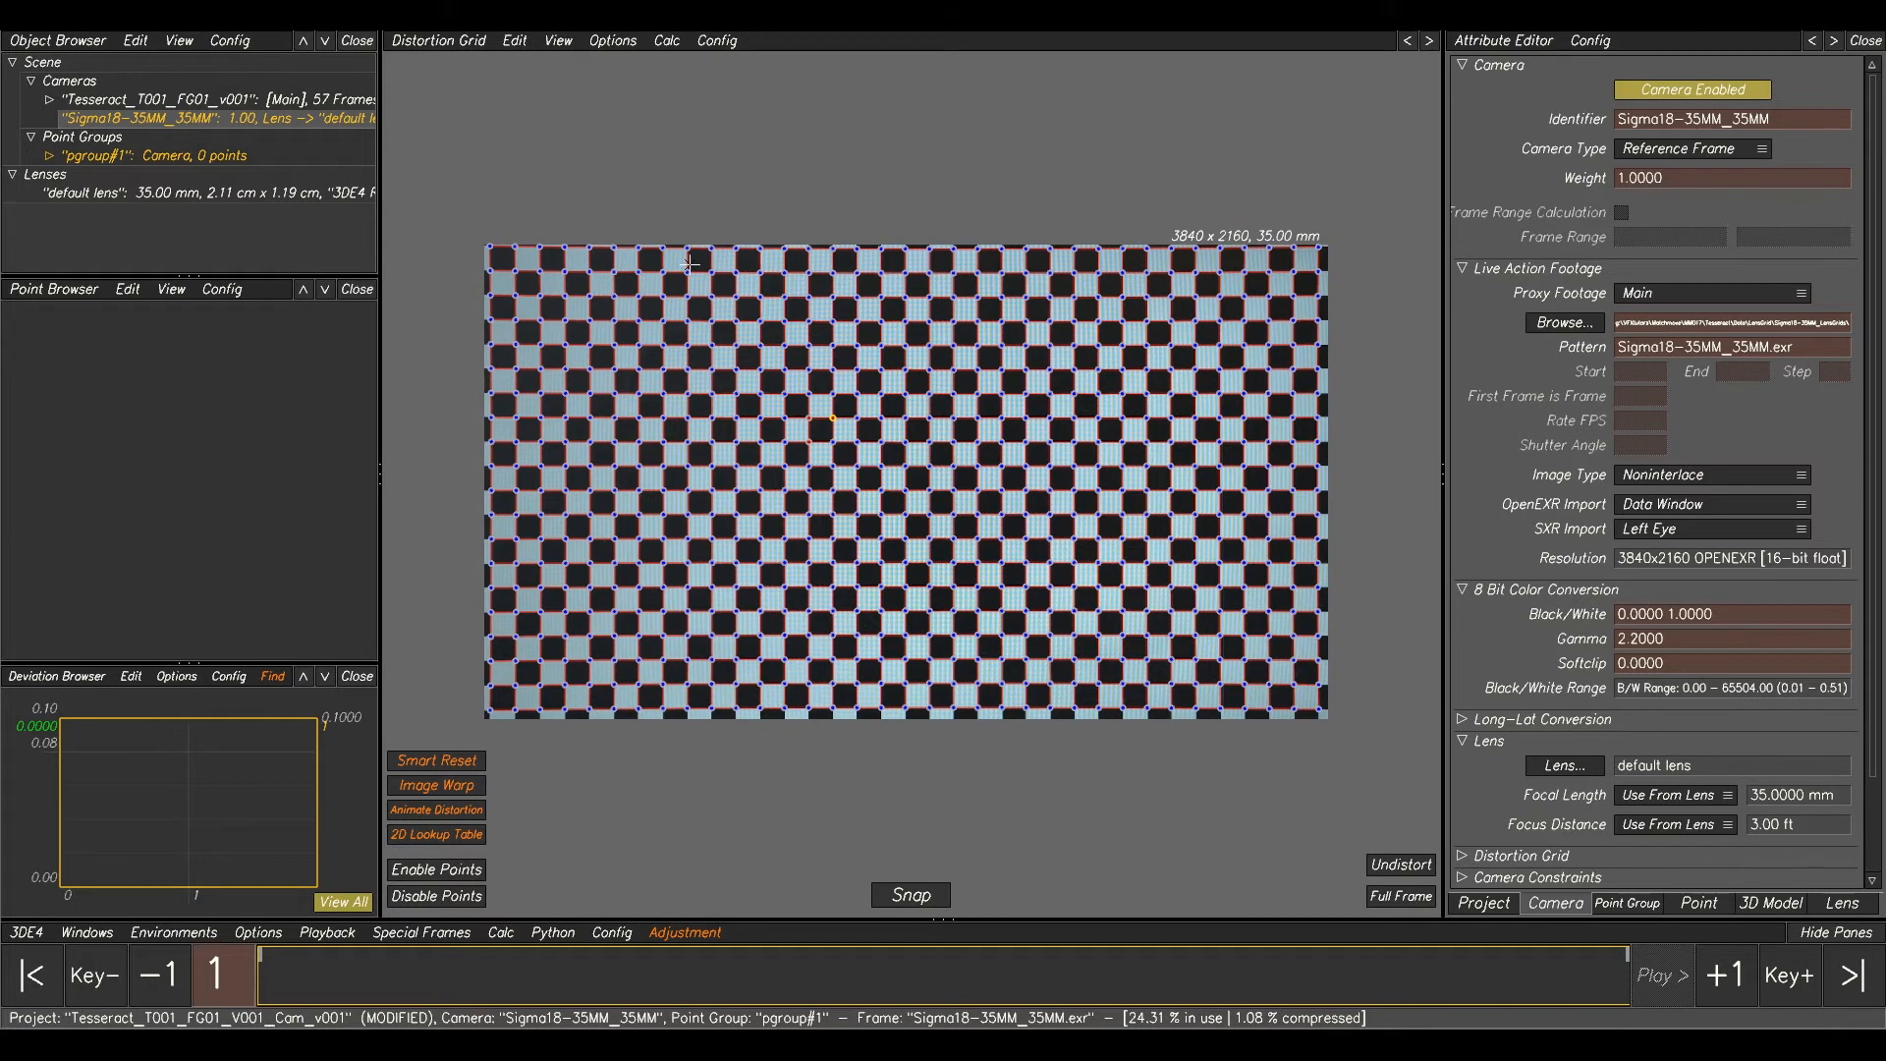
# - Calculate the default lens's degree 2 and degree 4 distortion parameters from the Sigma18-35MM_35MM frame and apply them to the lens
pyautogui.click(666, 42)
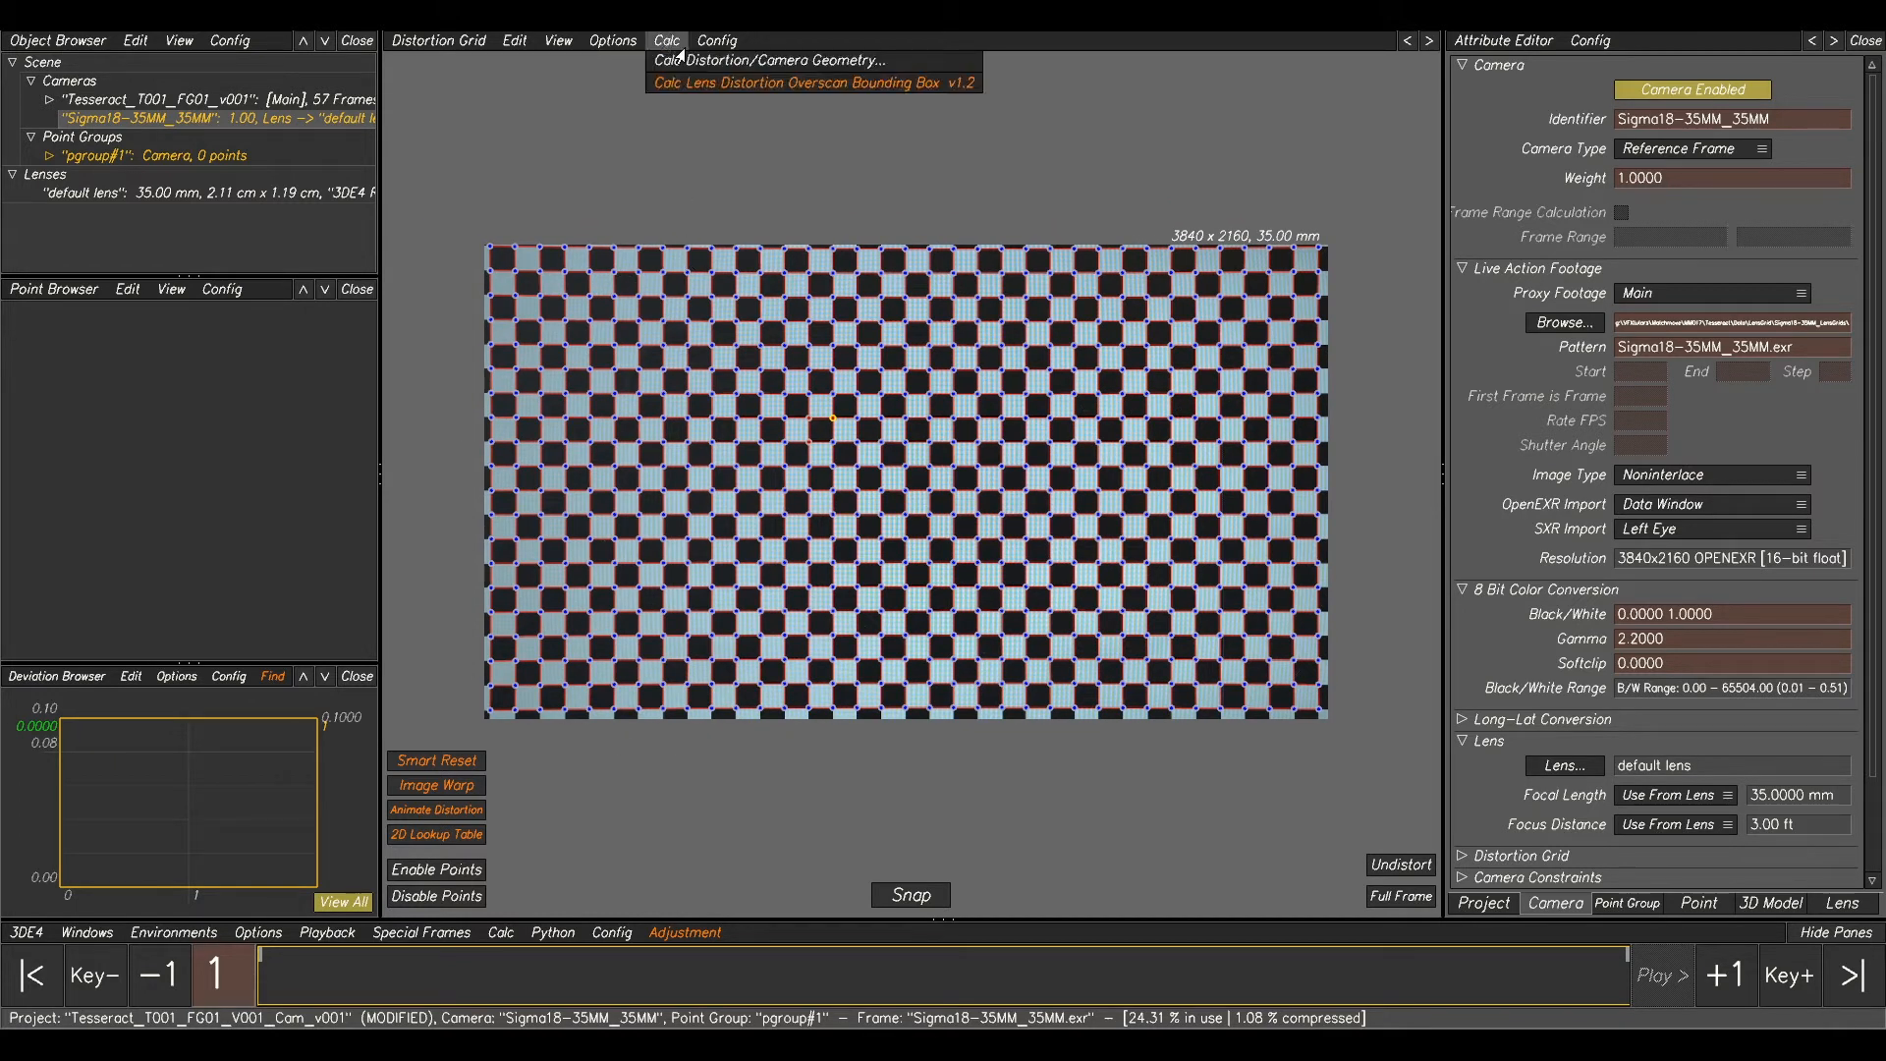
pyautogui.click(688, 60)
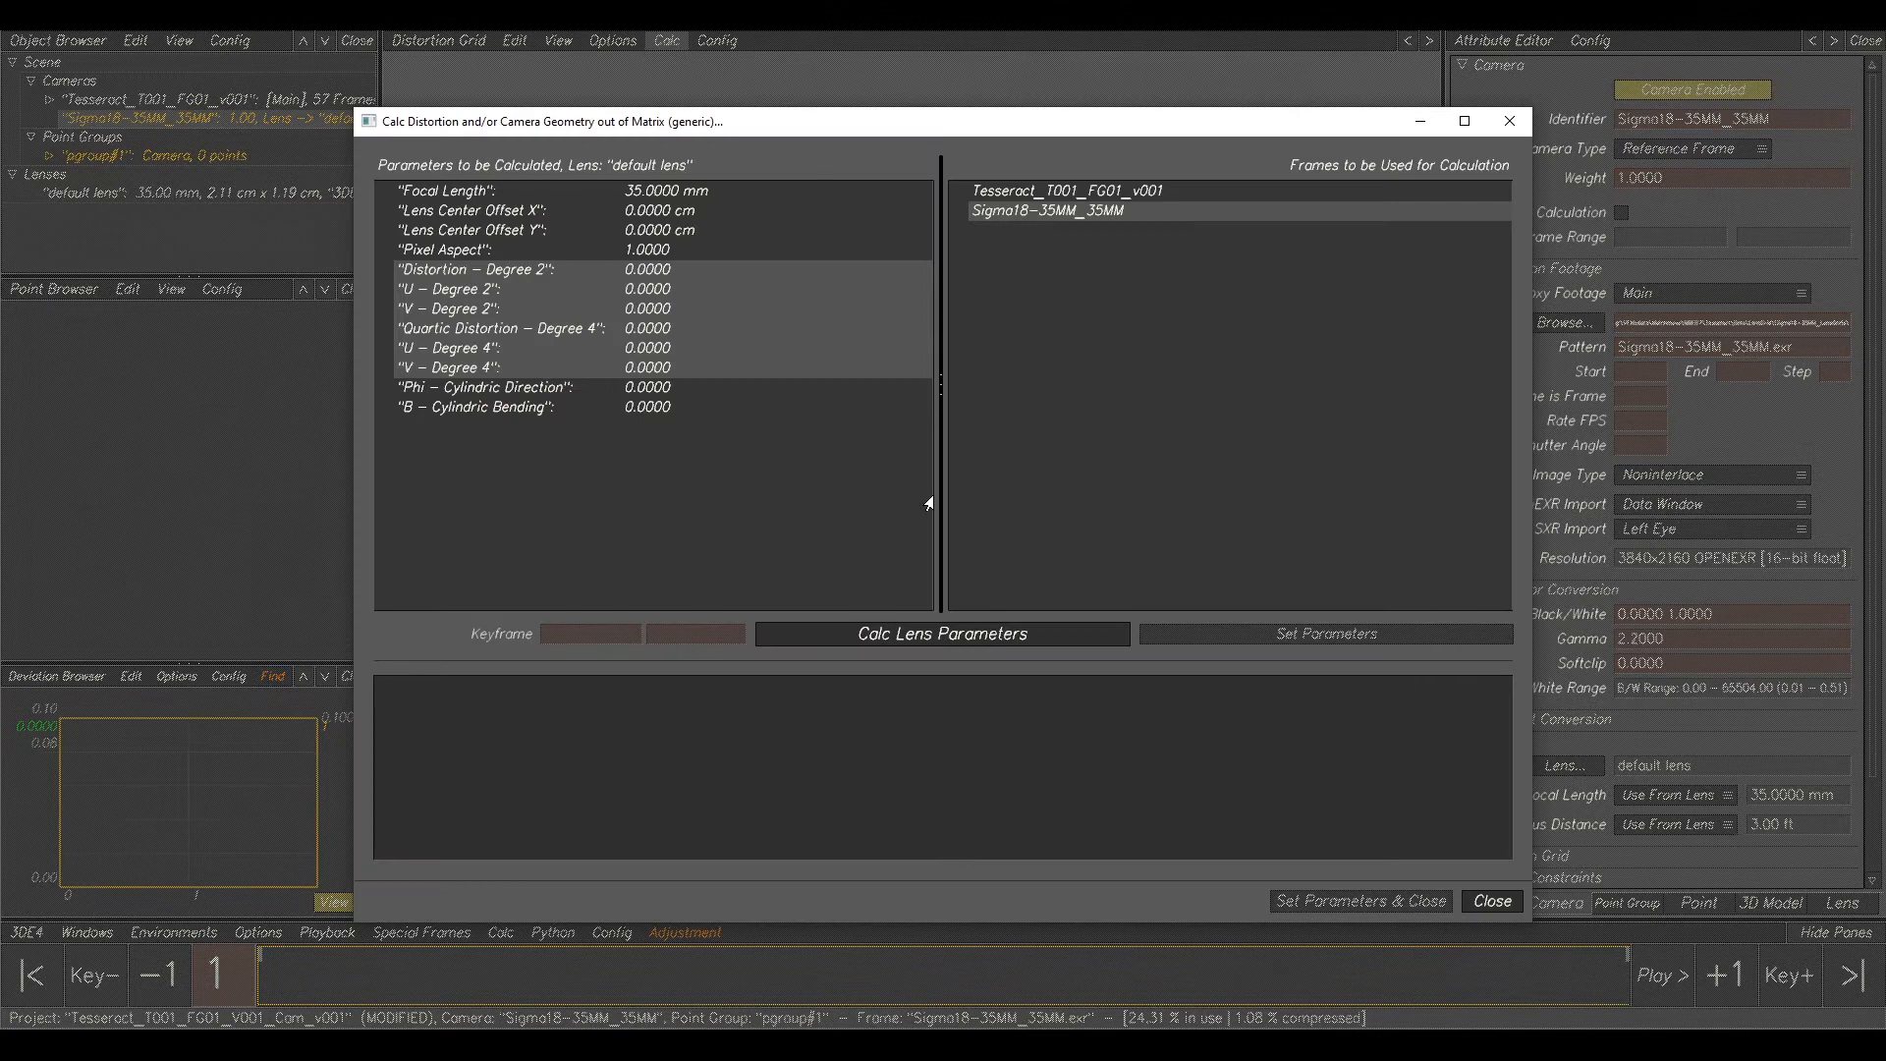
pyautogui.click(929, 636)
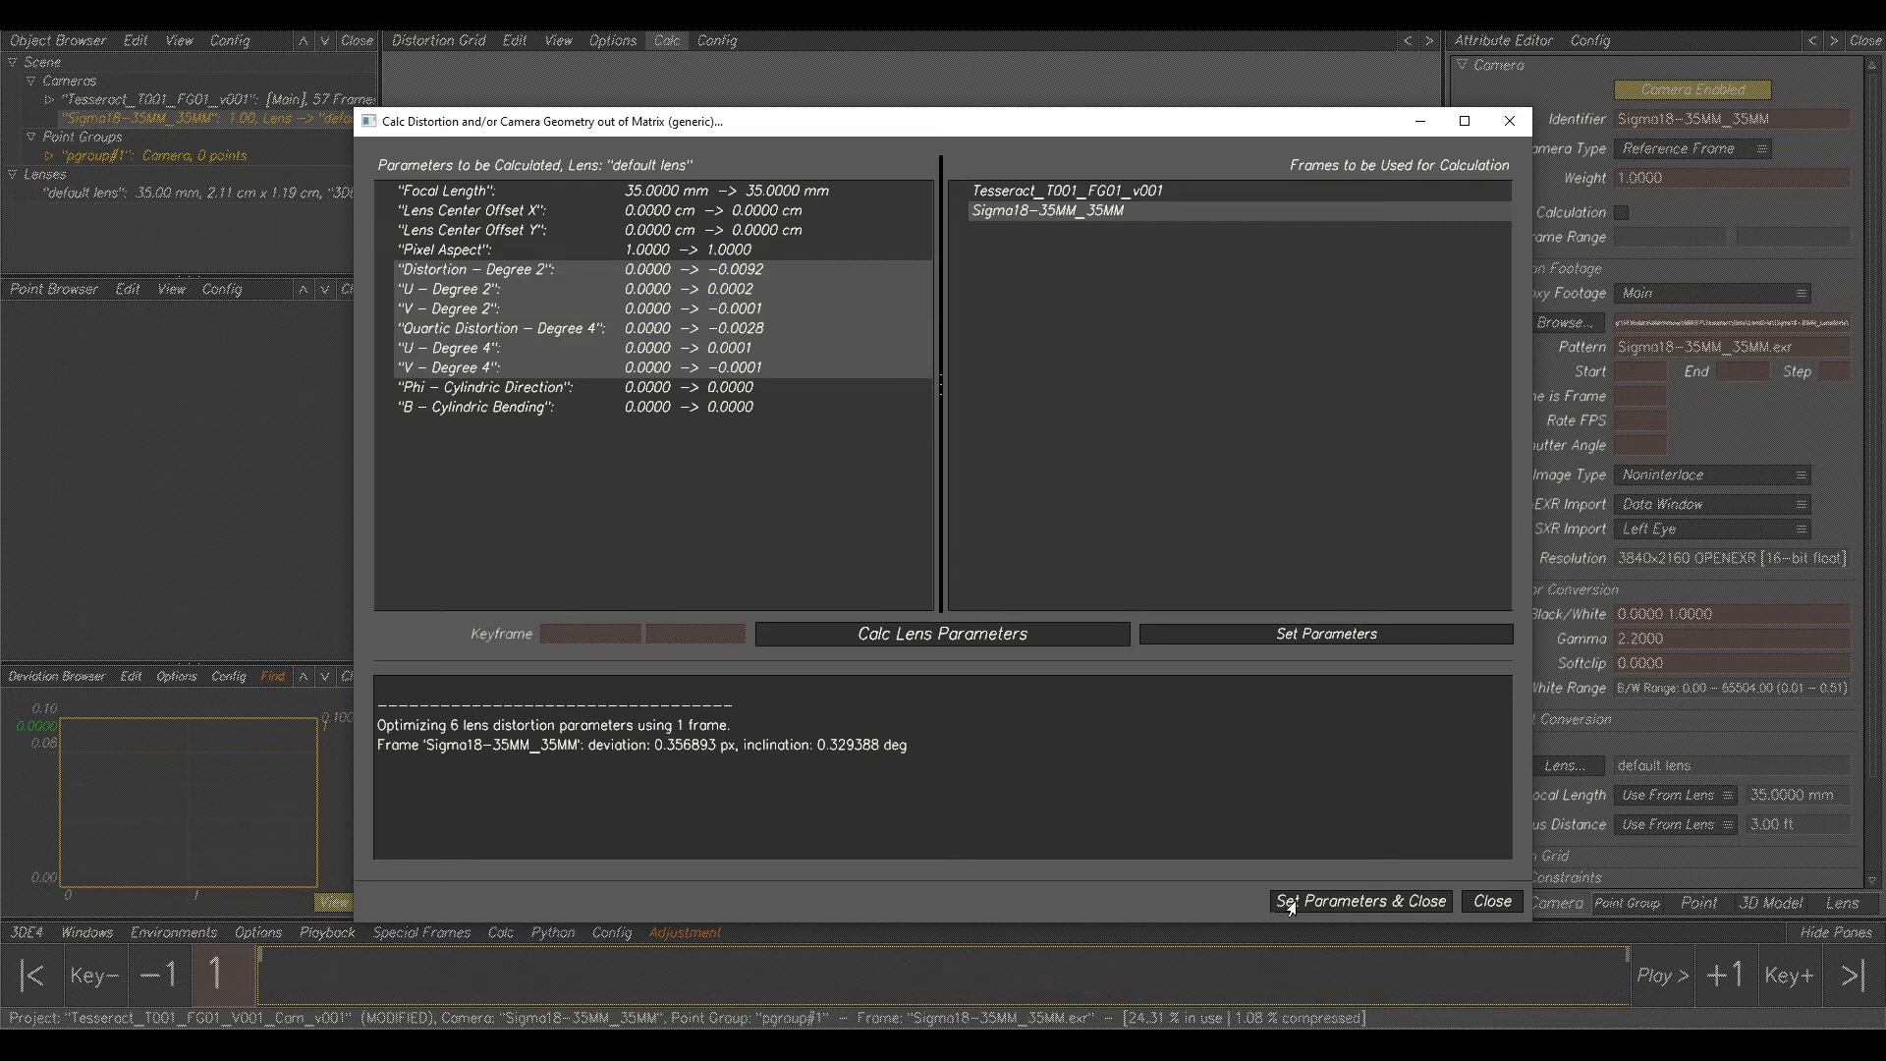
pyautogui.click(1361, 901)
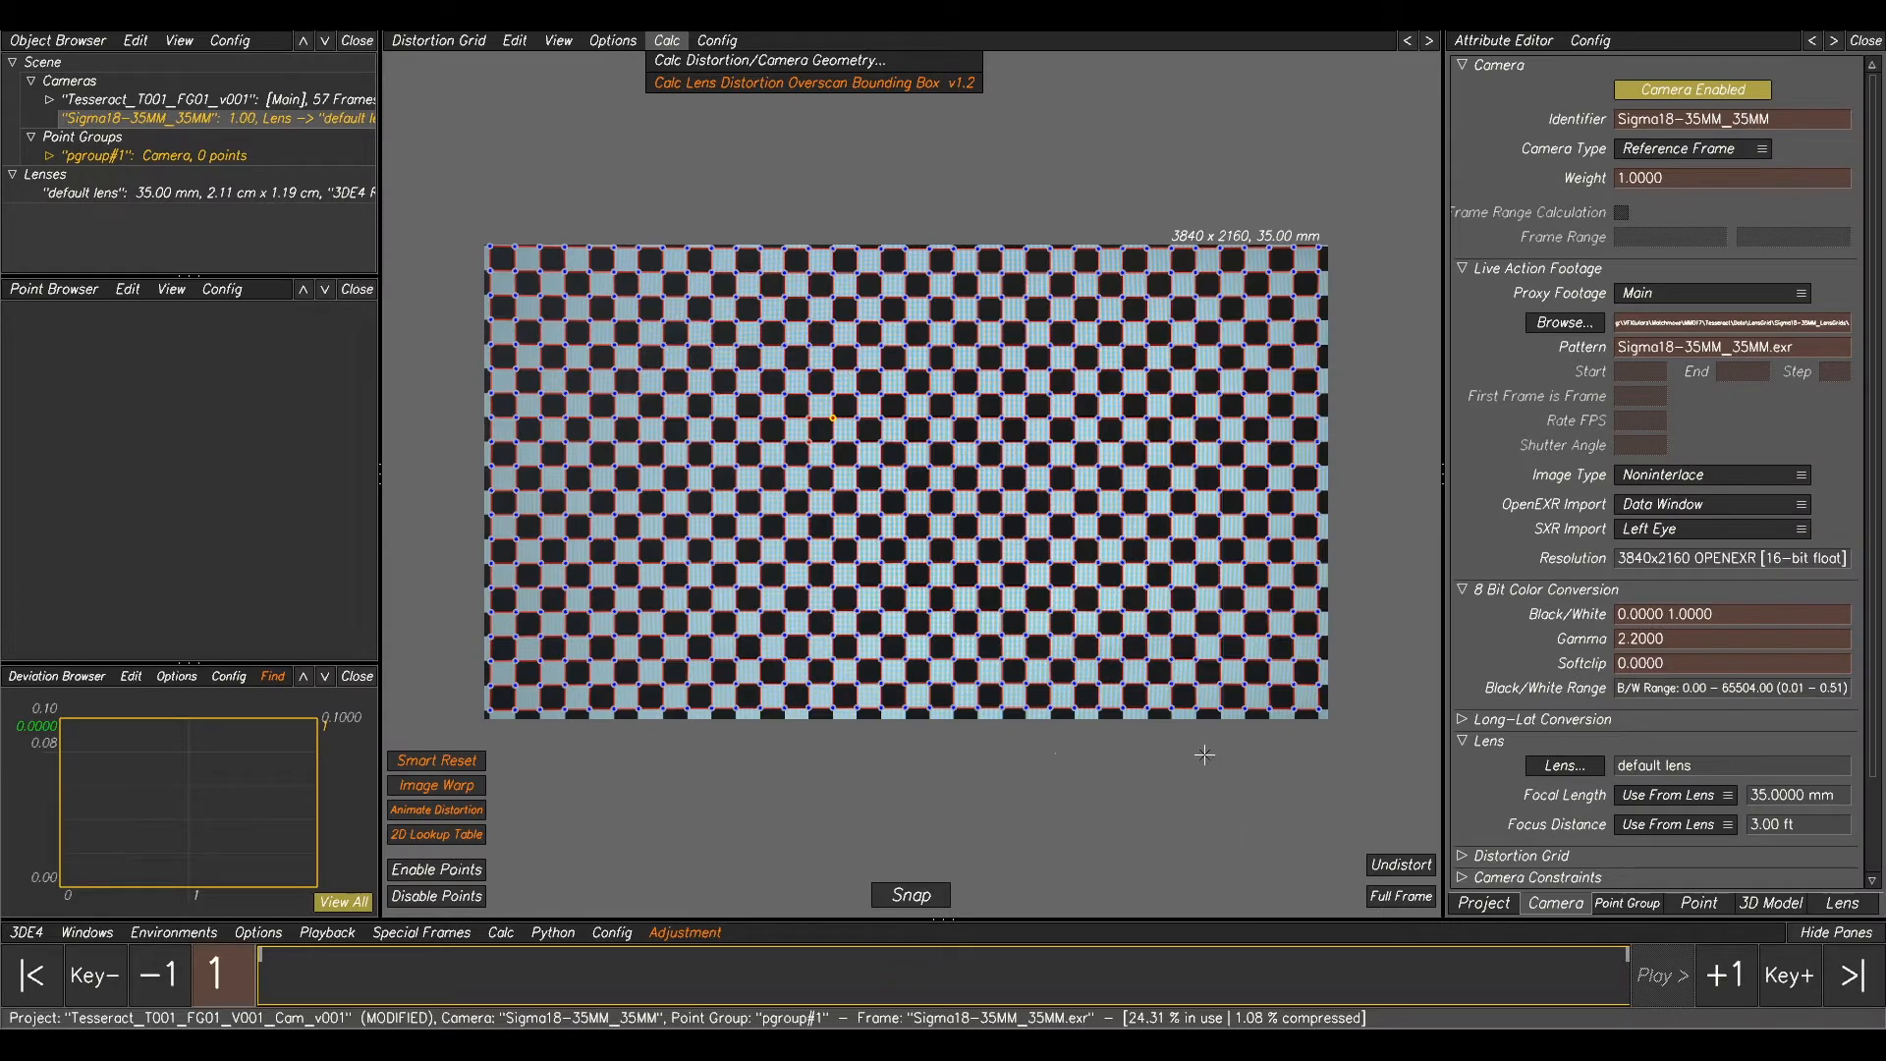
# - Compare the lens grid image in its distorted and undistorted states
pyautogui.click(1411, 866)
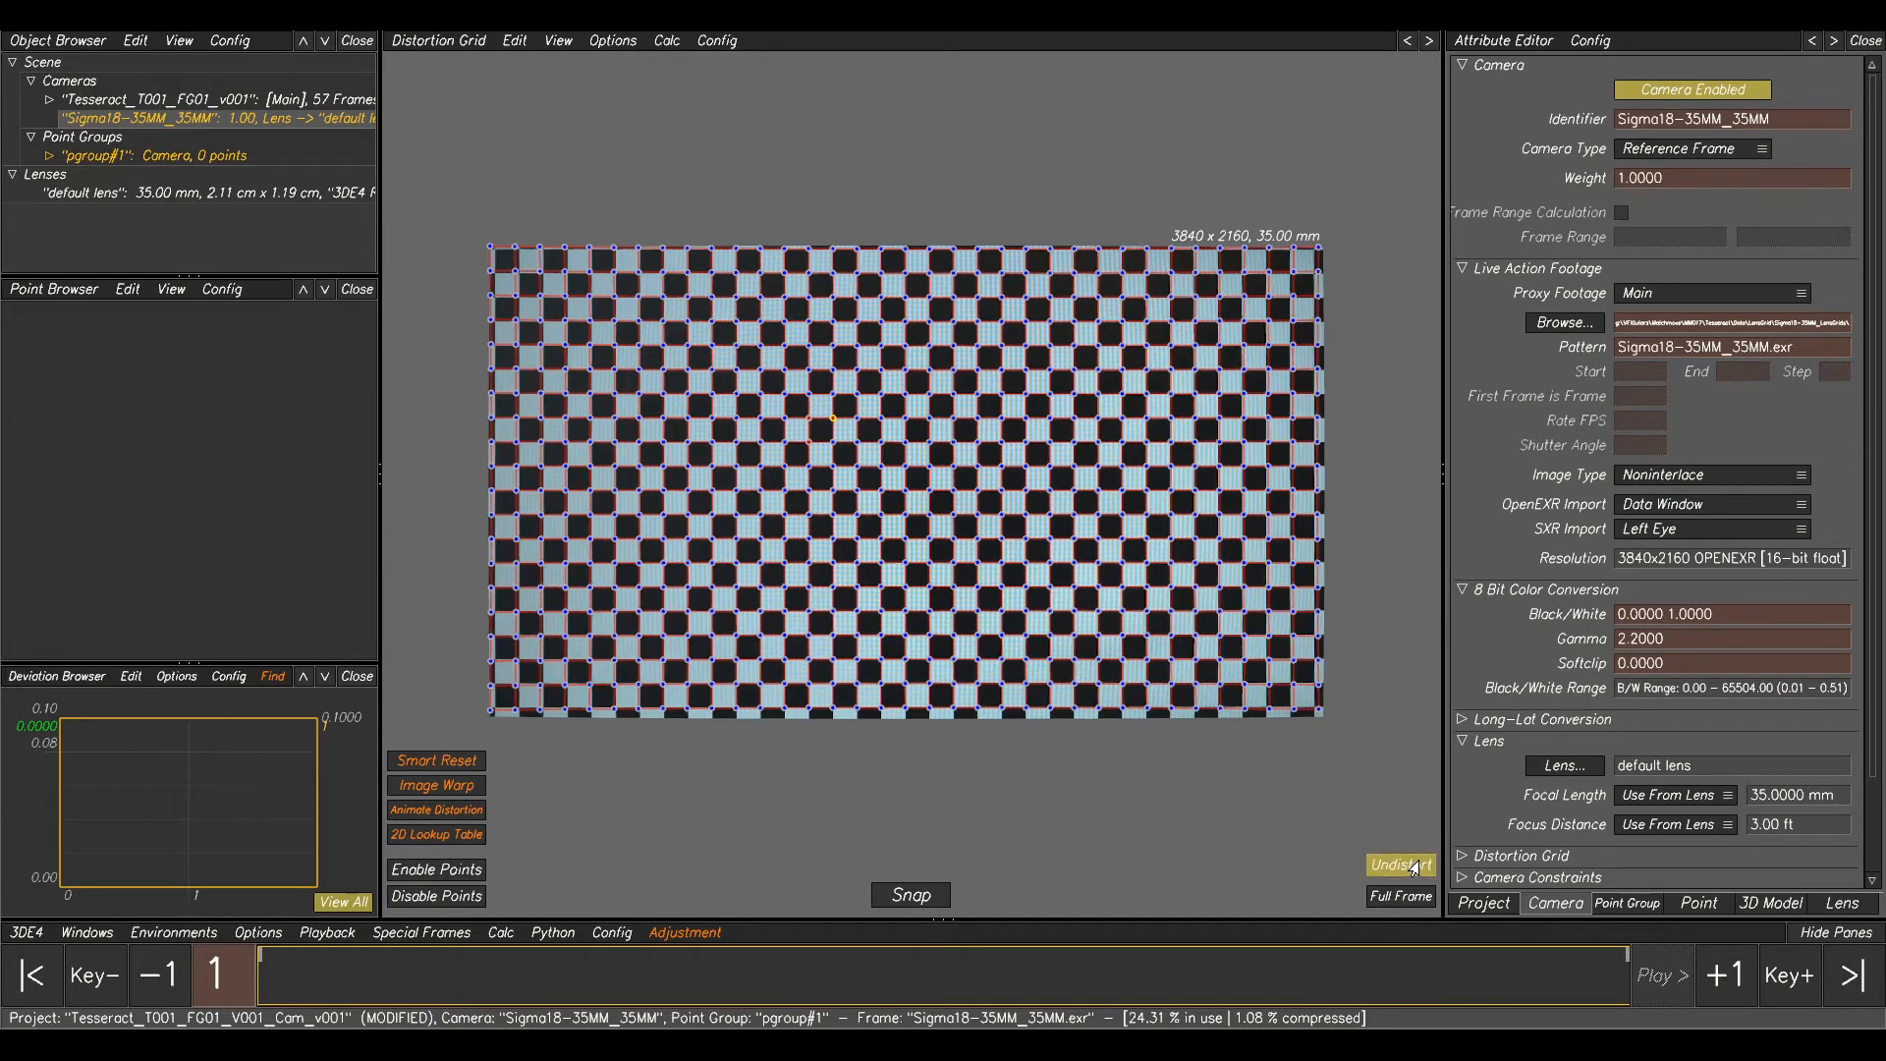
pyautogui.click(1414, 868)
pyautogui.click(1414, 869)
pyautogui.click(1414, 869)
pyautogui.click(1414, 868)
pyautogui.click(1414, 868)
pyautogui.click(1414, 868)
pyautogui.click(1413, 867)
pyautogui.click(1414, 867)
# - Make the Tesseract_T001_FG01_v001 camera current and compare its plate with and without lens distortion
pyautogui.click(153, 101)
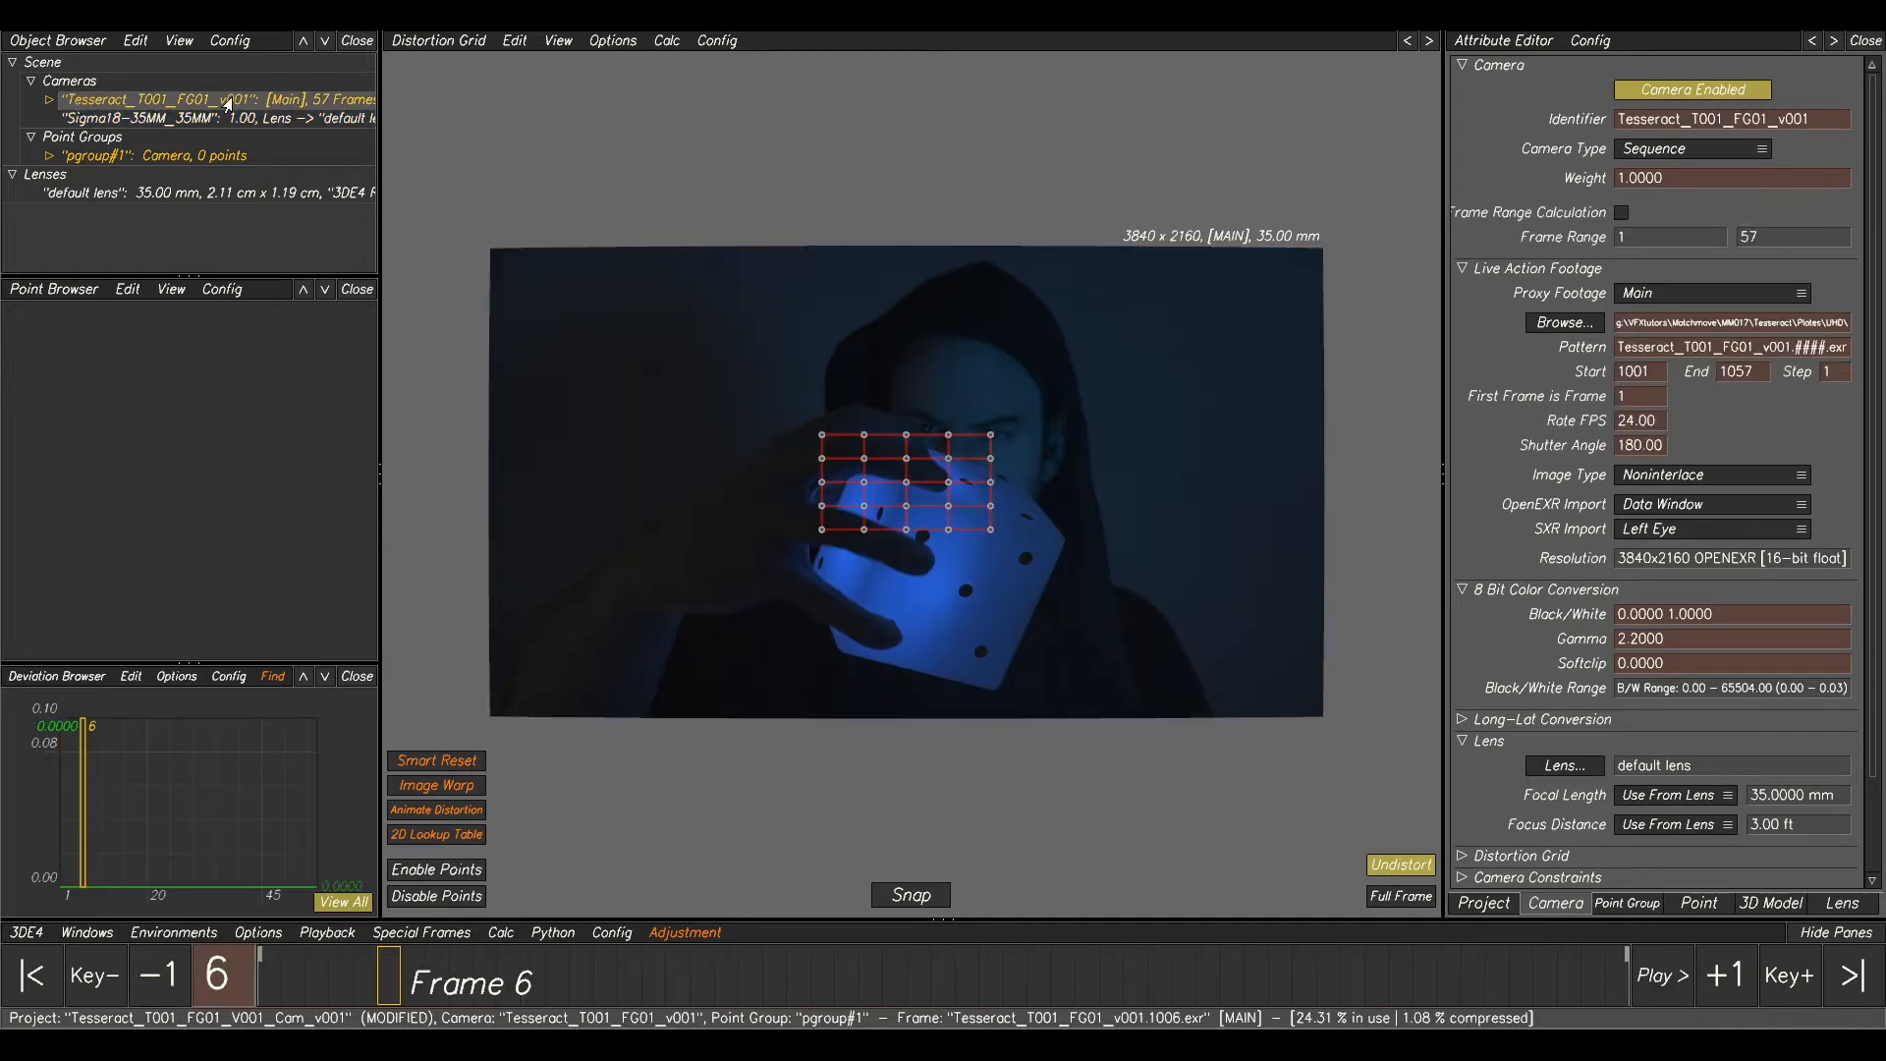
pyautogui.click(1403, 865)
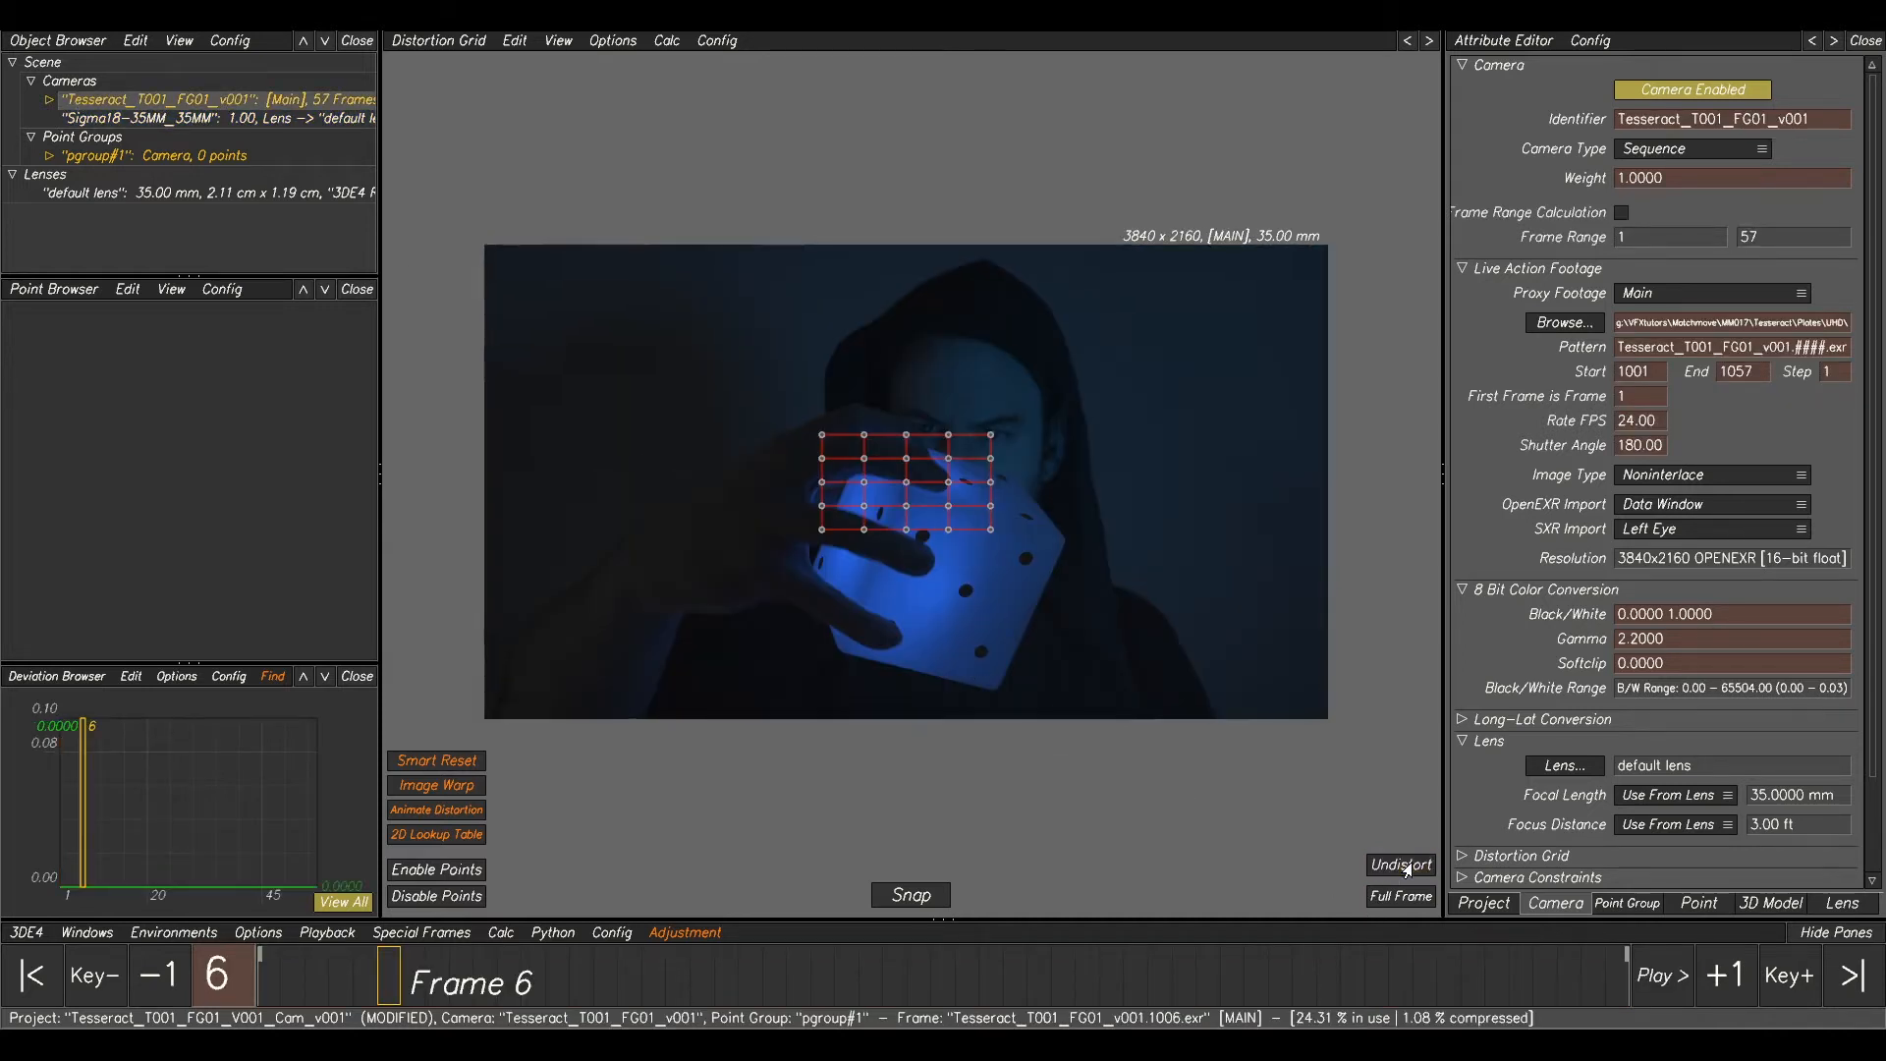
pyautogui.click(1407, 869)
pyautogui.click(1407, 869)
pyautogui.click(1407, 870)
pyautogui.click(1408, 869)
pyautogui.click(1408, 869)
pyautogui.click(1407, 869)
pyautogui.click(1408, 869)
pyautogui.click(1407, 869)
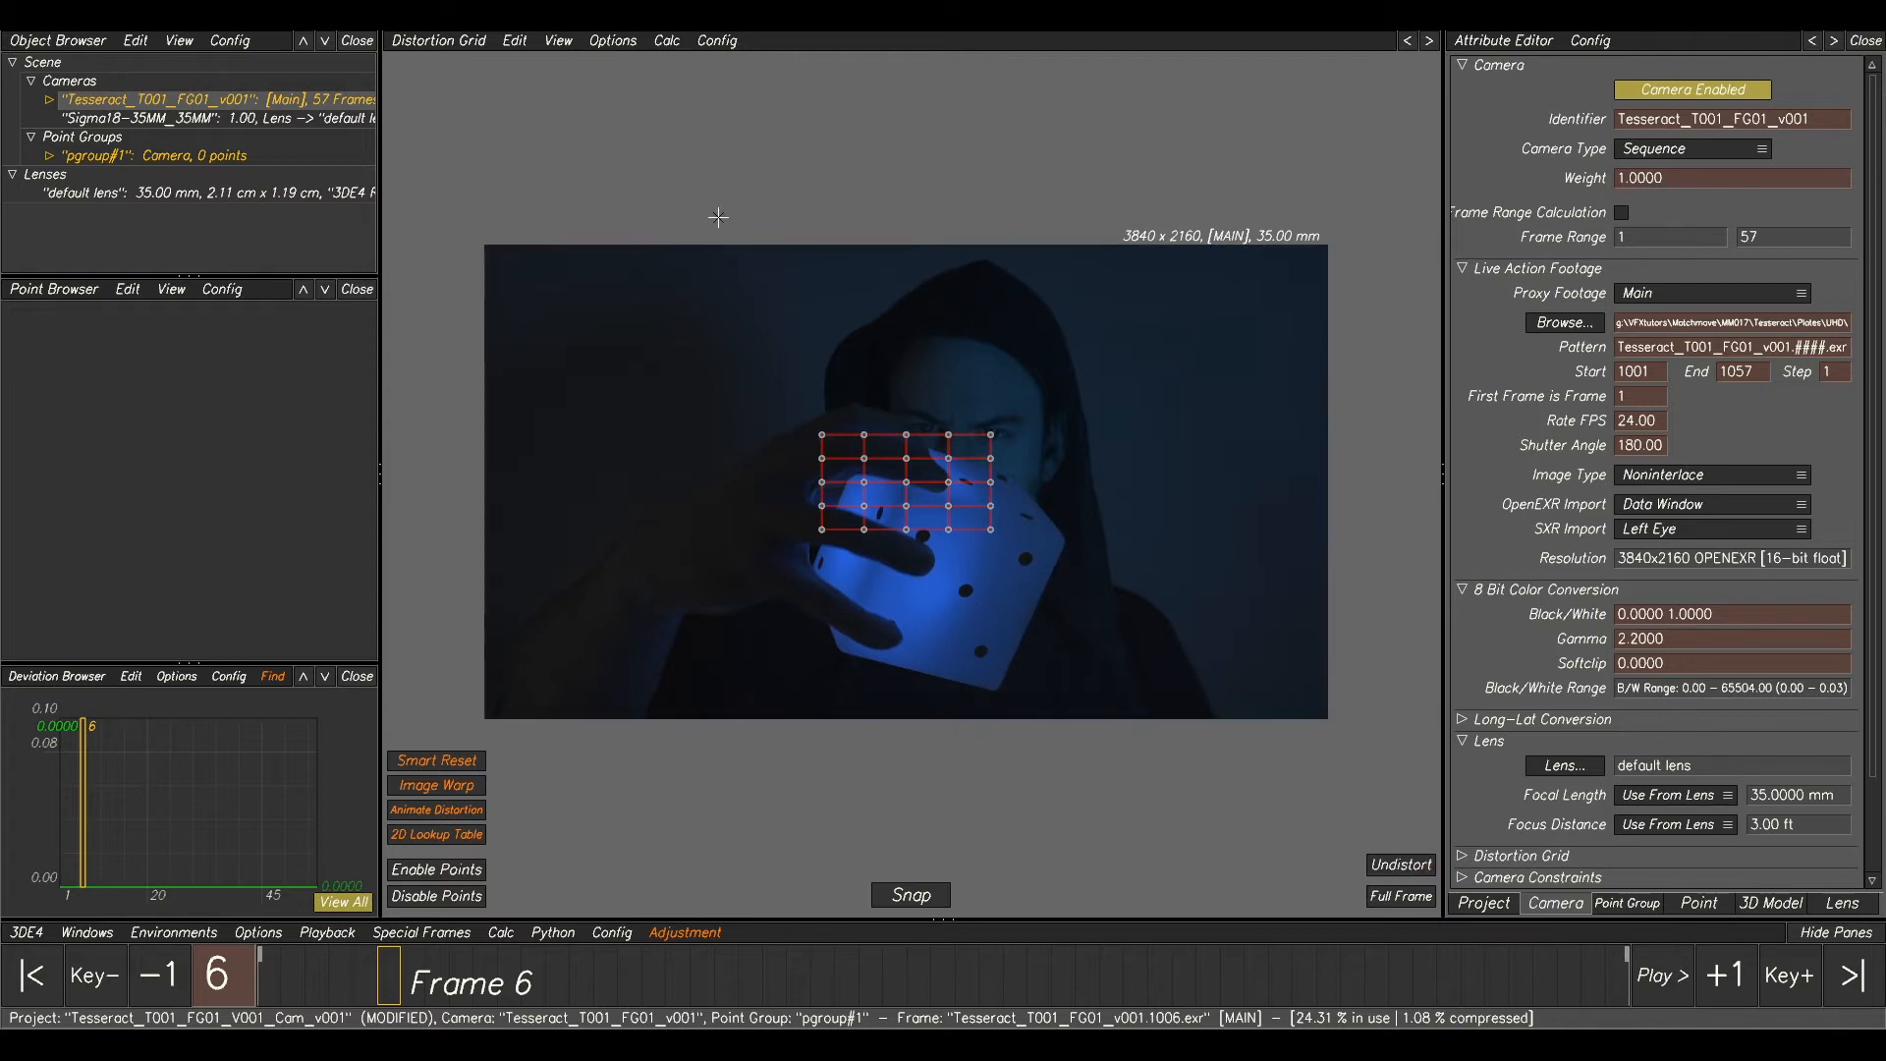
pyautogui.click(1412, 871)
pyautogui.click(1415, 874)
pyautogui.click(1415, 873)
pyautogui.click(1415, 873)
pyautogui.click(1415, 873)
pyautogui.click(1415, 873)
# - Return to the Manual Tracking view and go to frame 1 of the Tesseract plate
pyautogui.press('F2')
pyautogui.moveTo(393, 976); pyautogui.dragTo(269, 923)
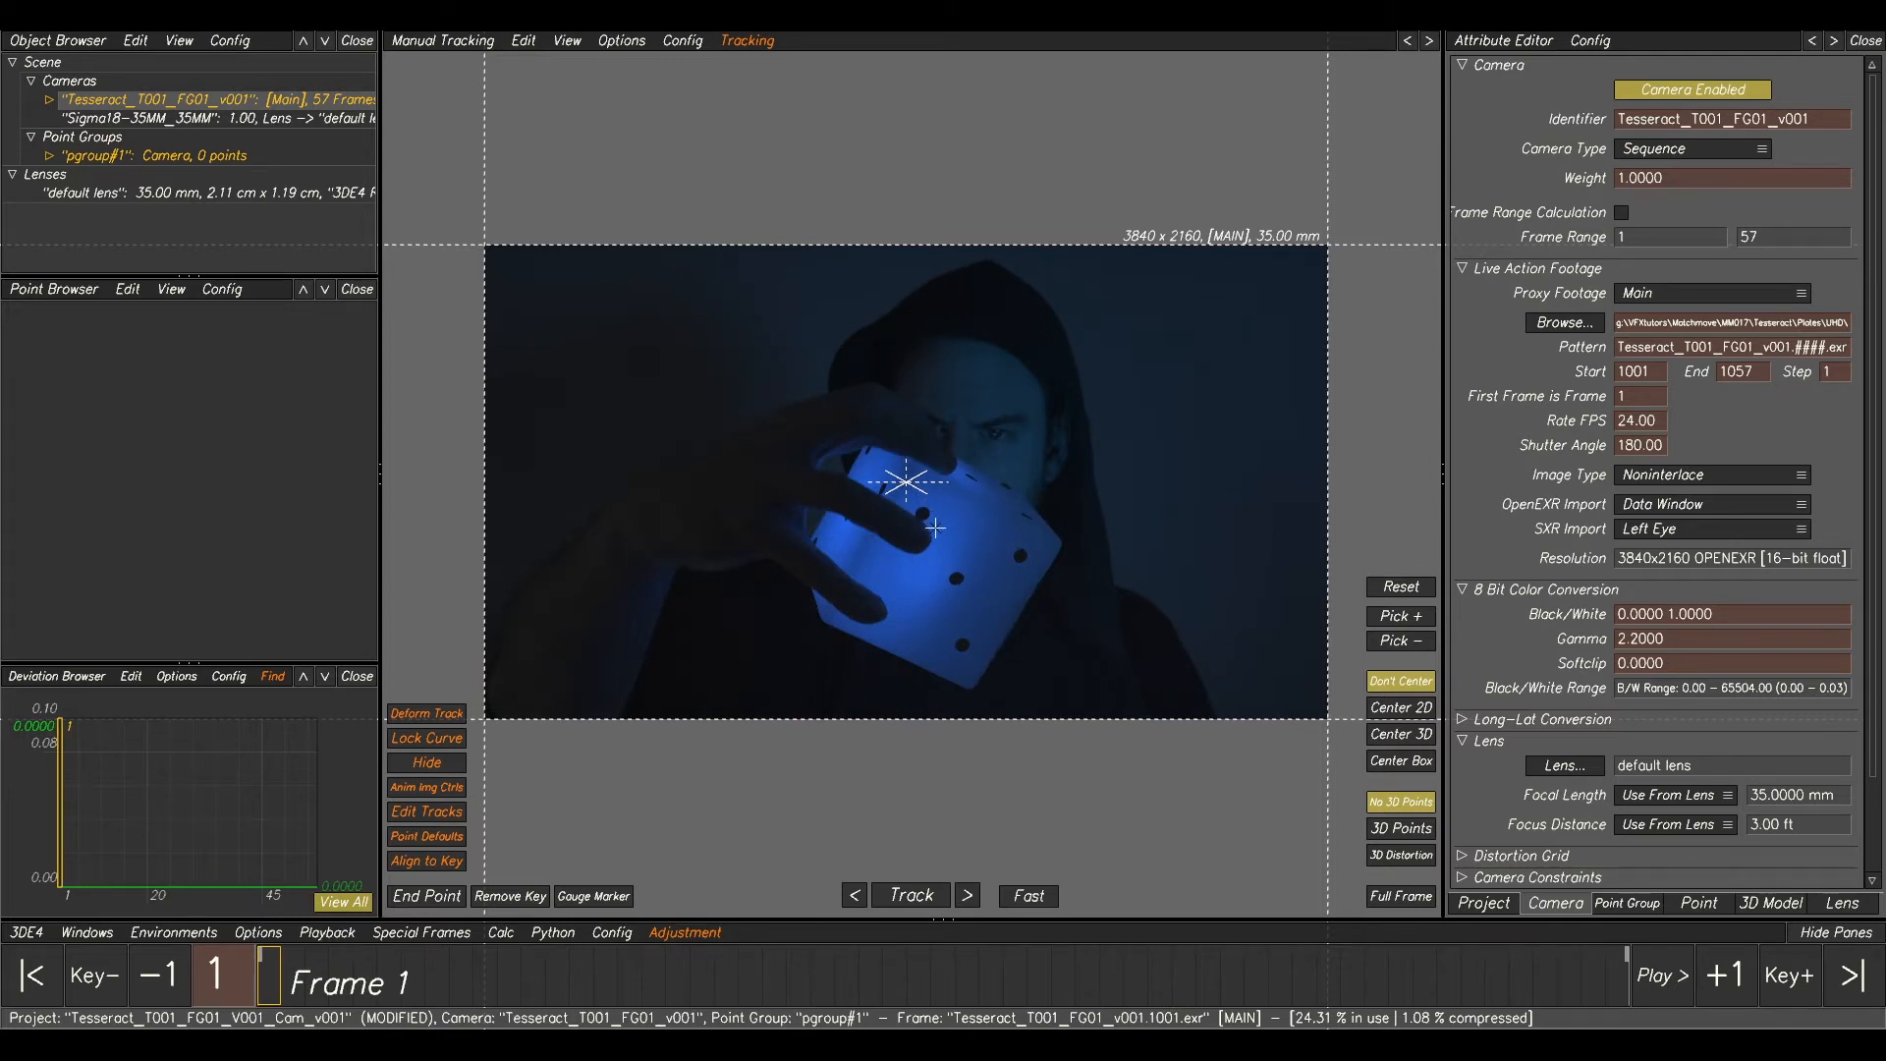
pyautogui.moveTo(357, 979); pyautogui.dragTo(263, 972)
# - Import Tesseract_SetGeo_v002.obj from the Data\SetGeo folder as a 3D model of pgroup#1
pyautogui.click(47, 157)
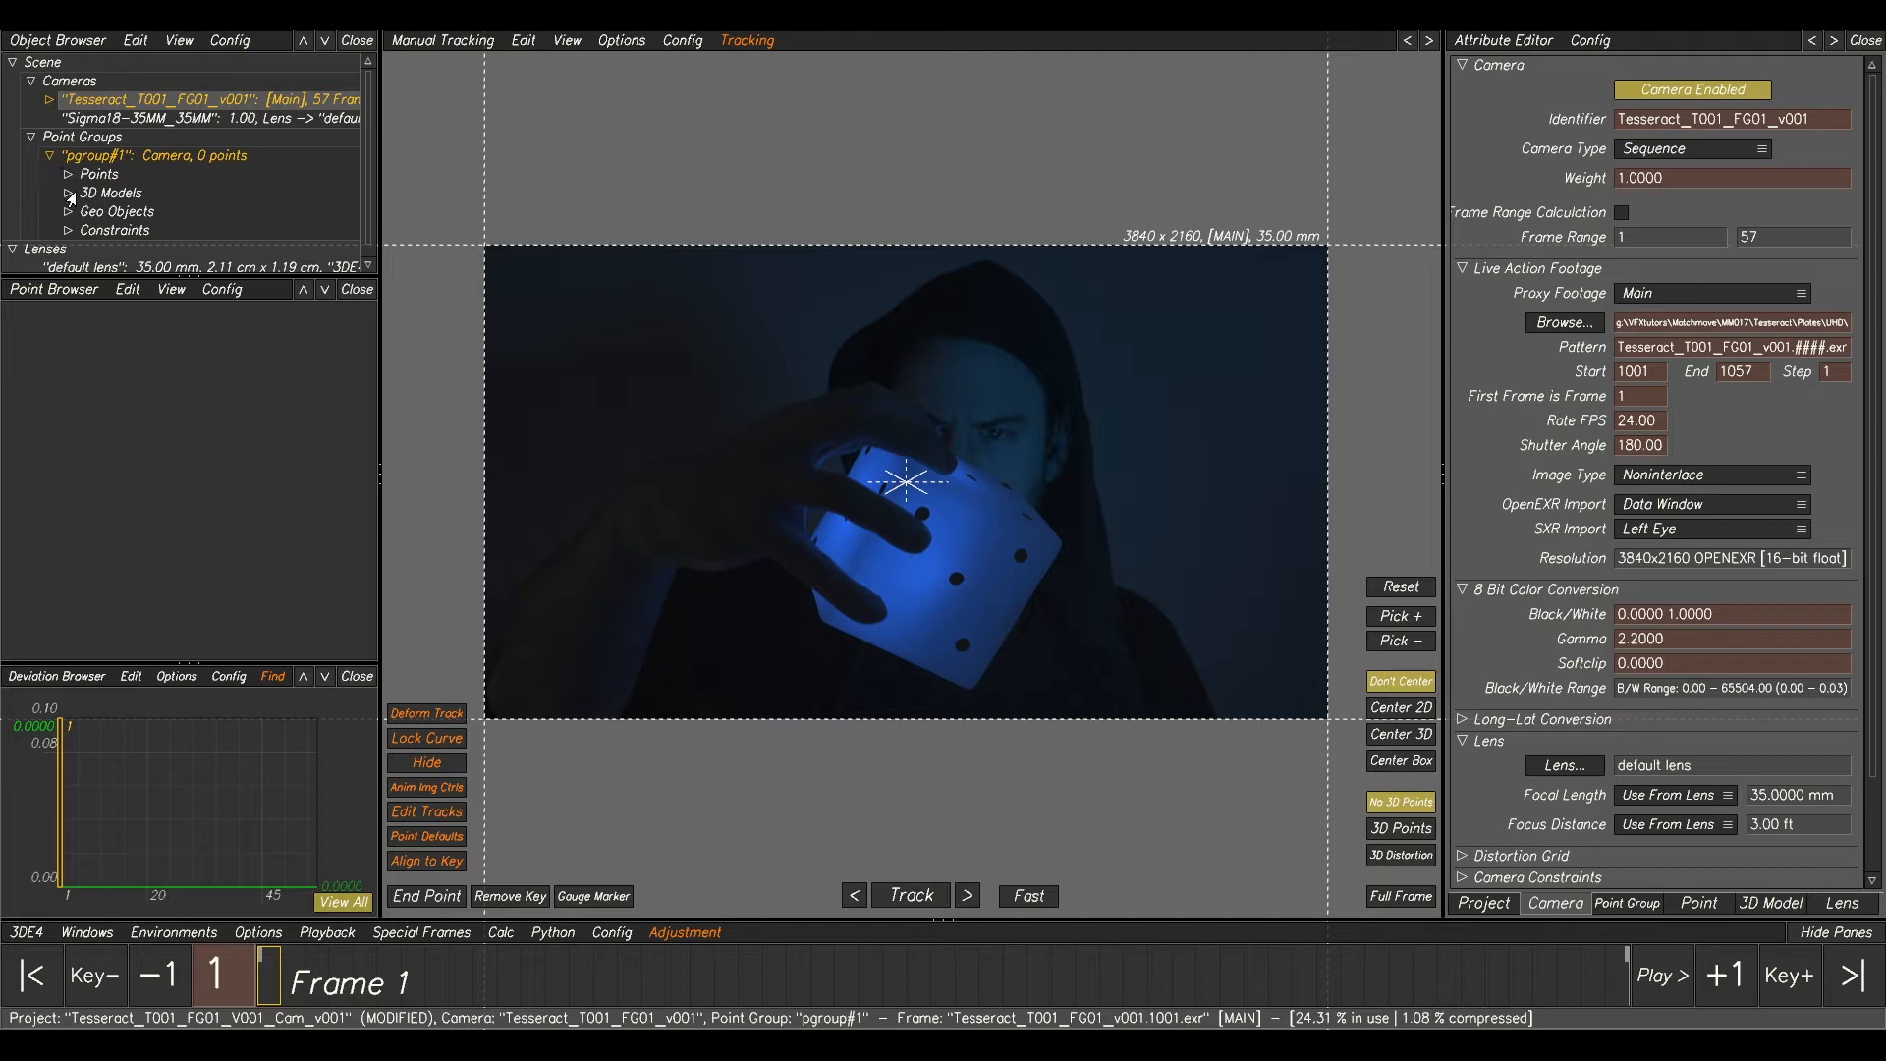
pyautogui.click(102, 197)
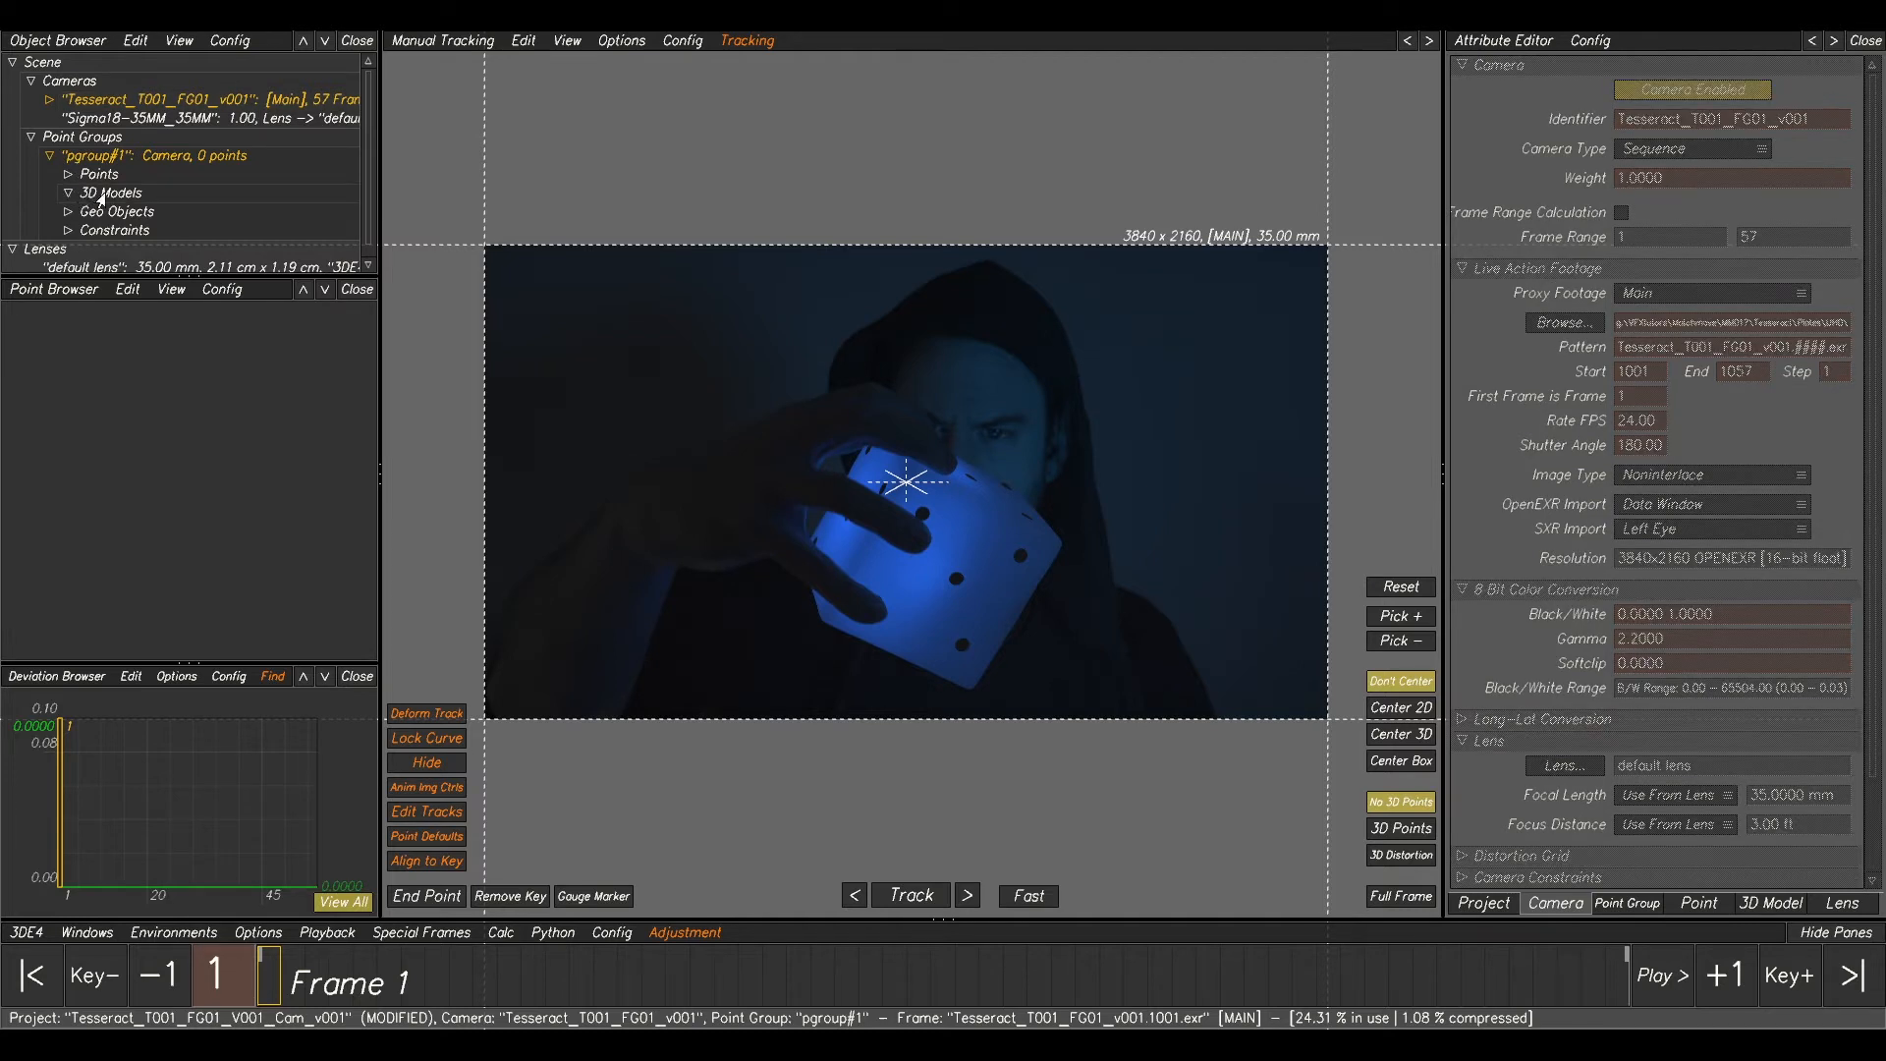
pyautogui.rightClick(102, 198)
pyautogui.moveTo(138, 207)
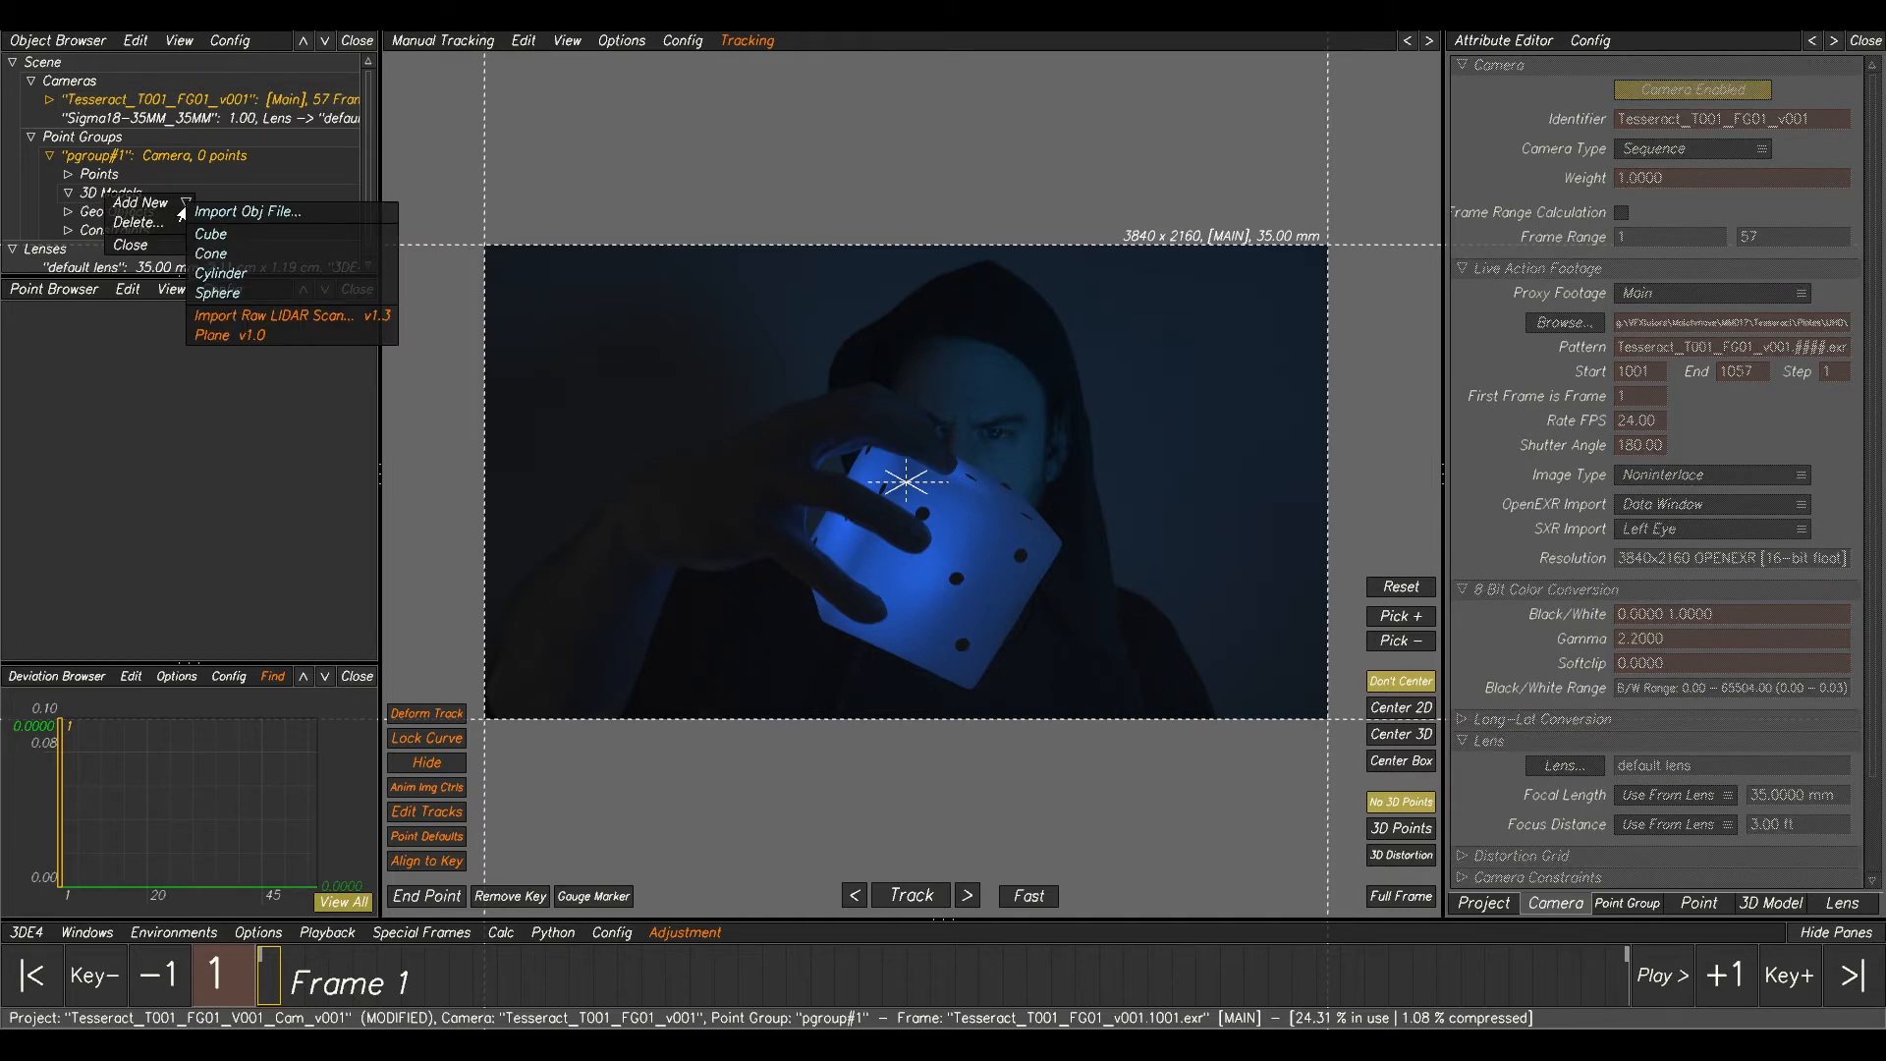
pyautogui.click(232, 213)
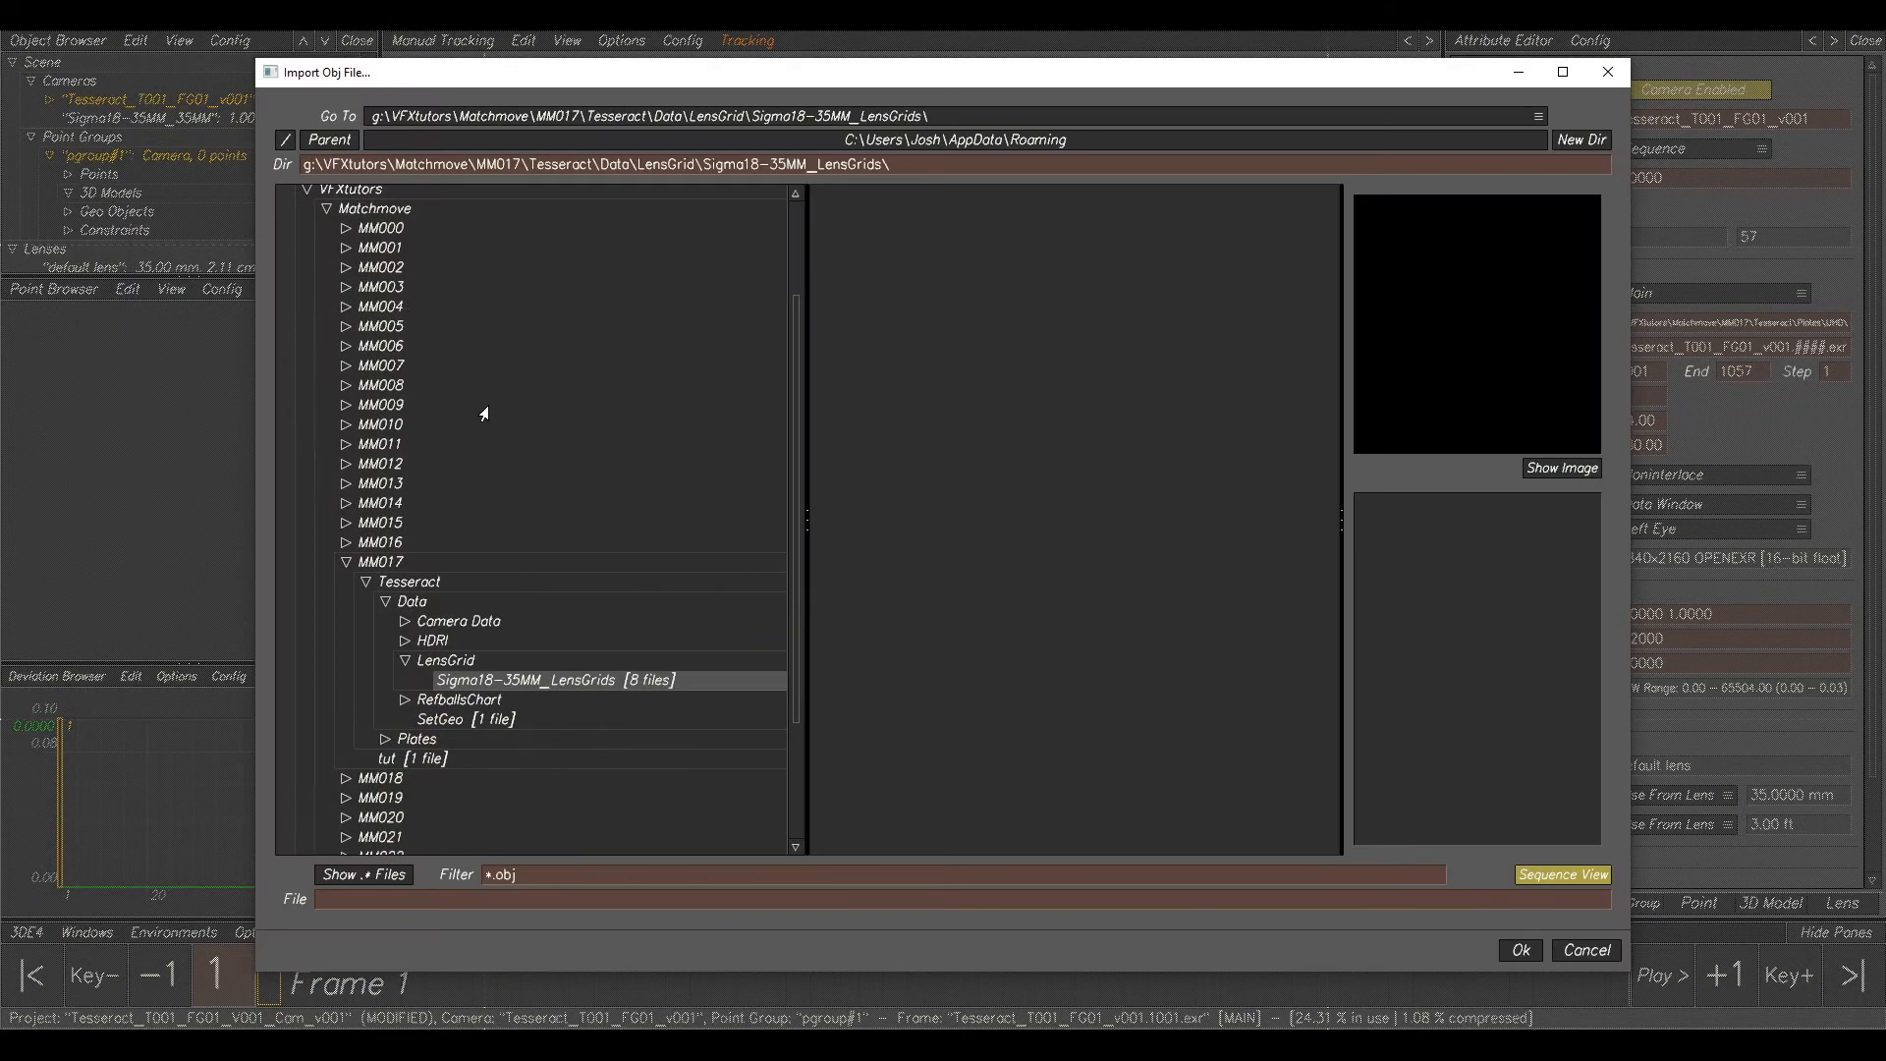
pyautogui.click(401, 663)
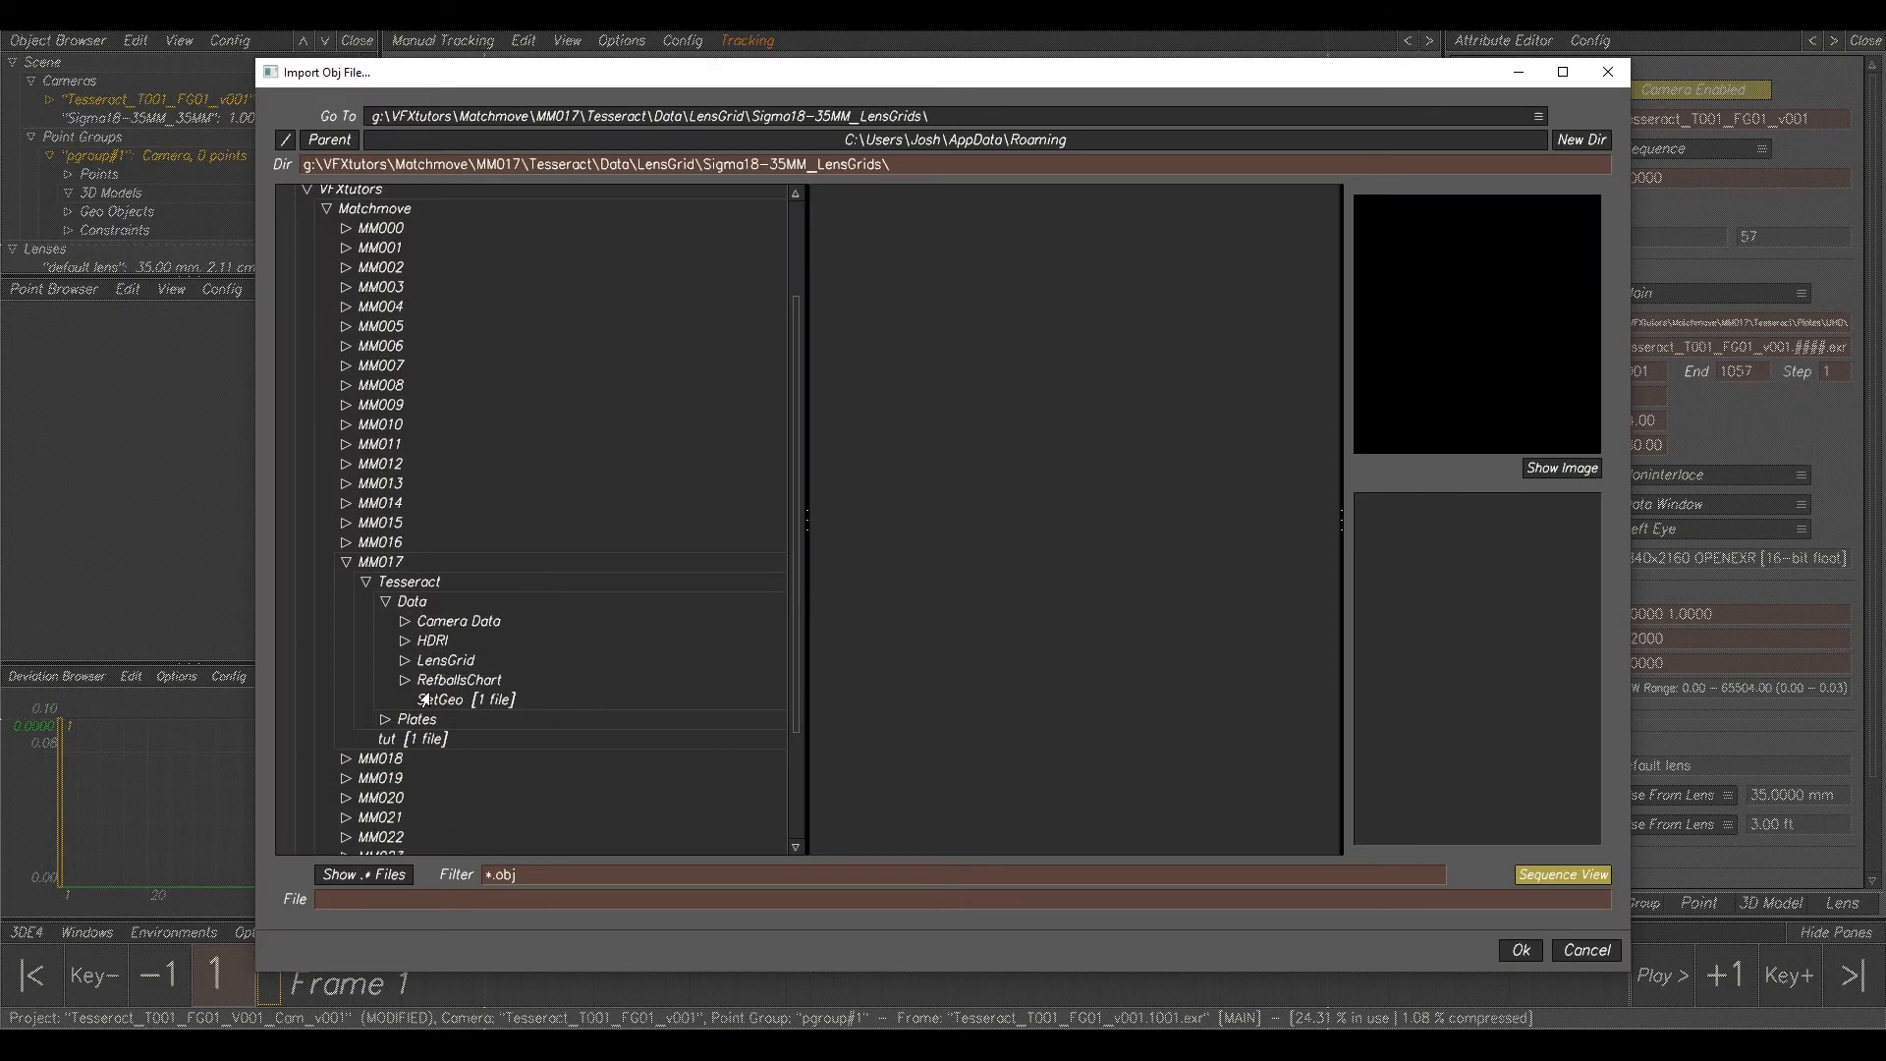
pyautogui.click(438, 700)
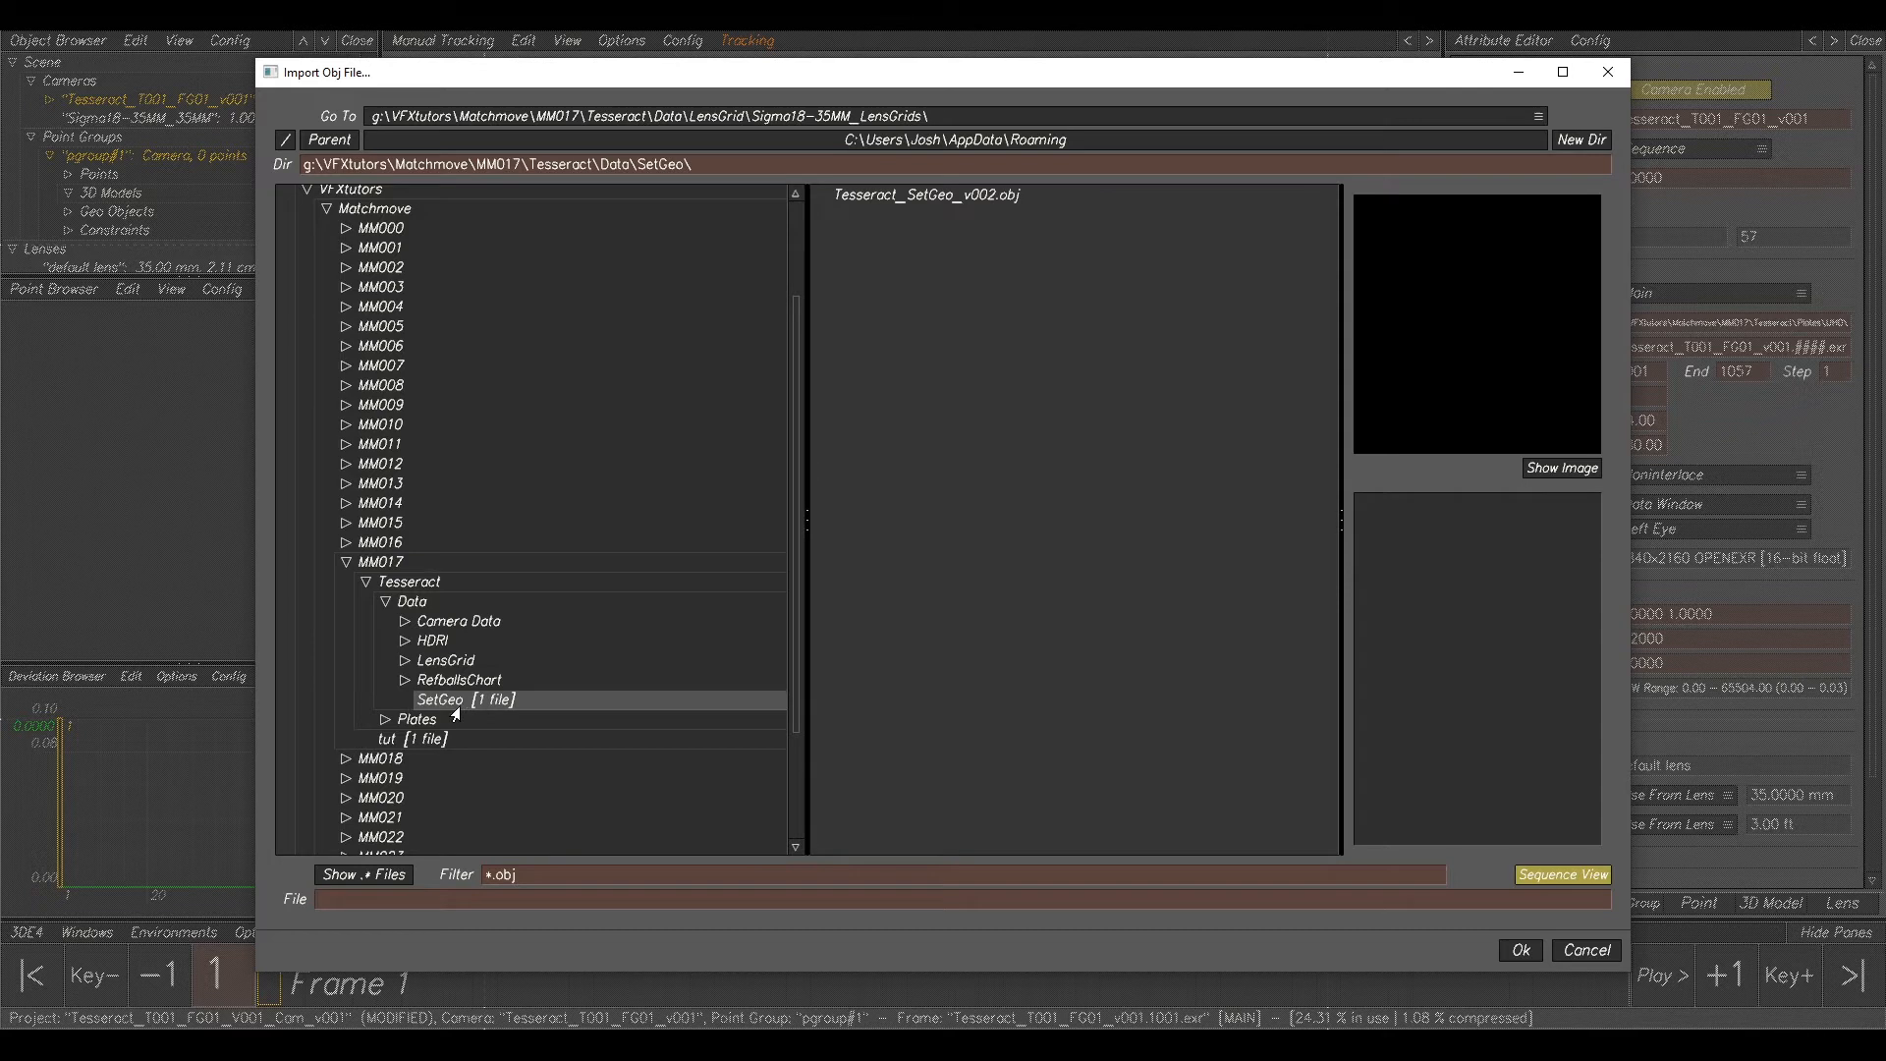
pyautogui.click(903, 206)
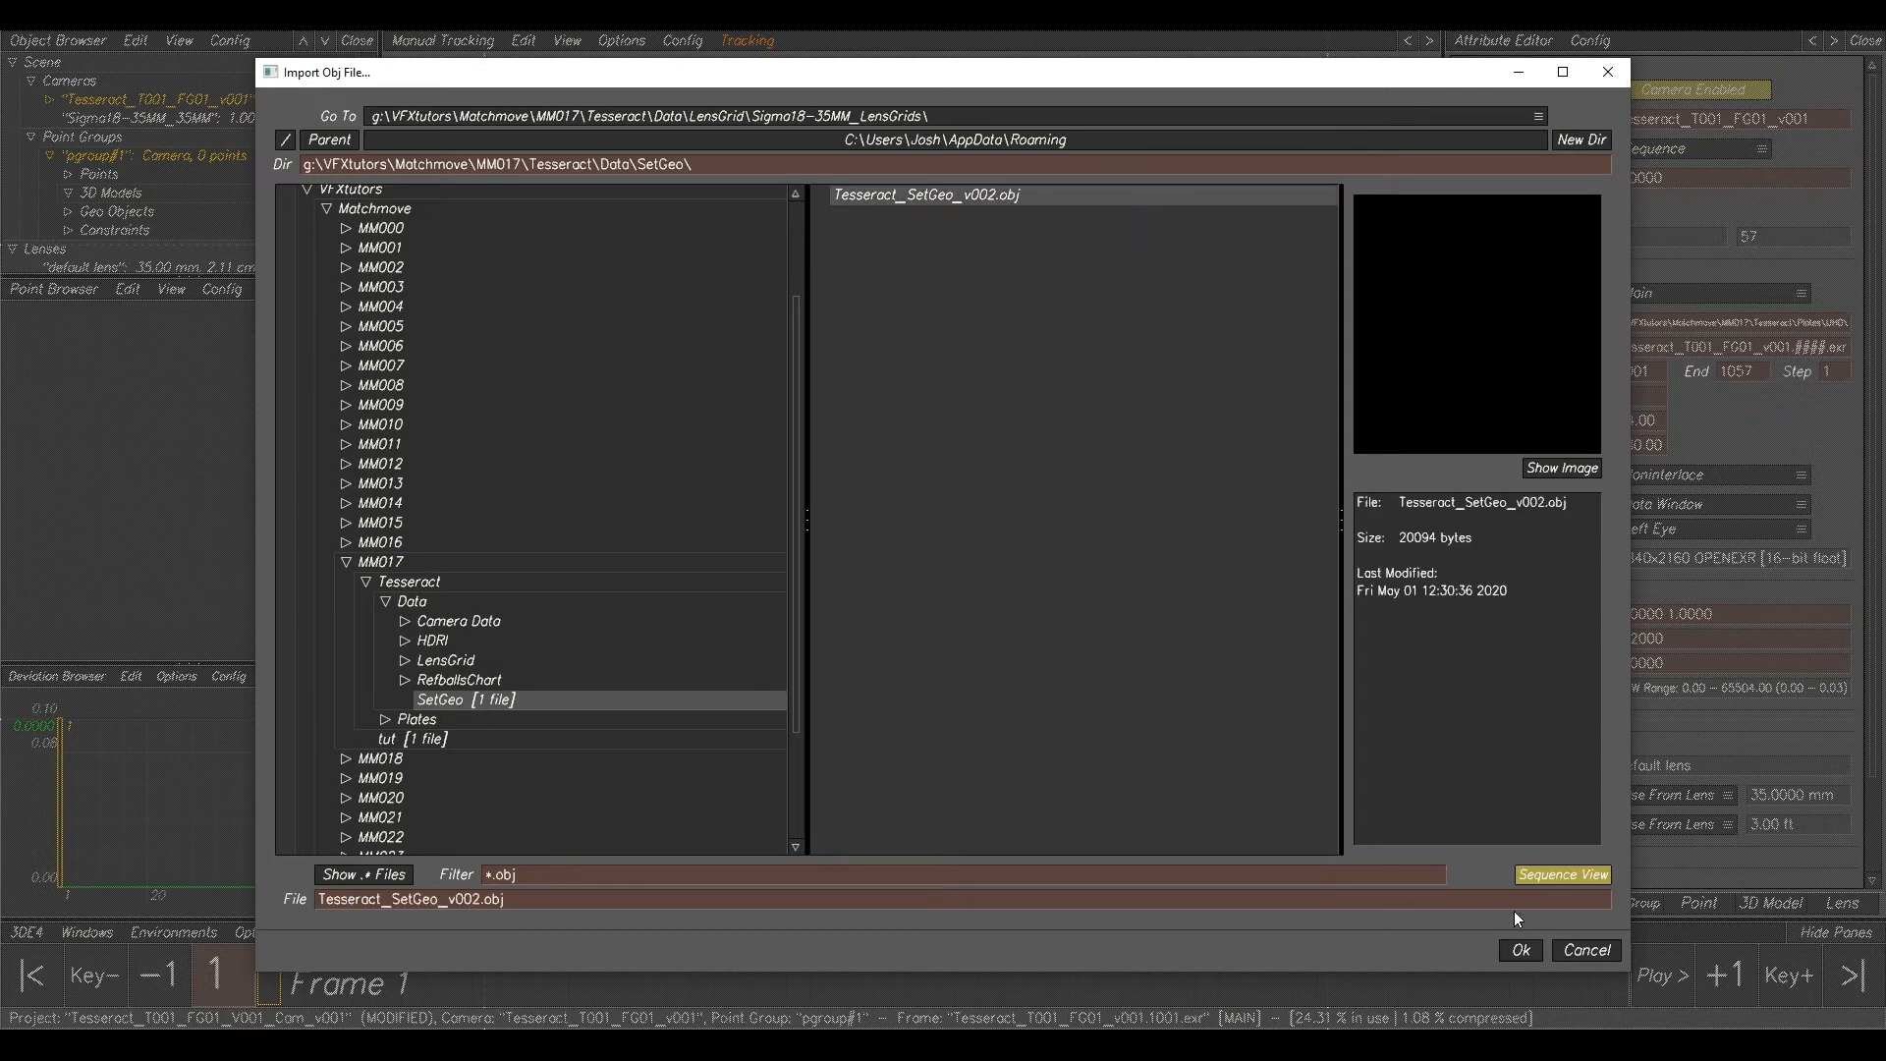
pyautogui.click(1519, 951)
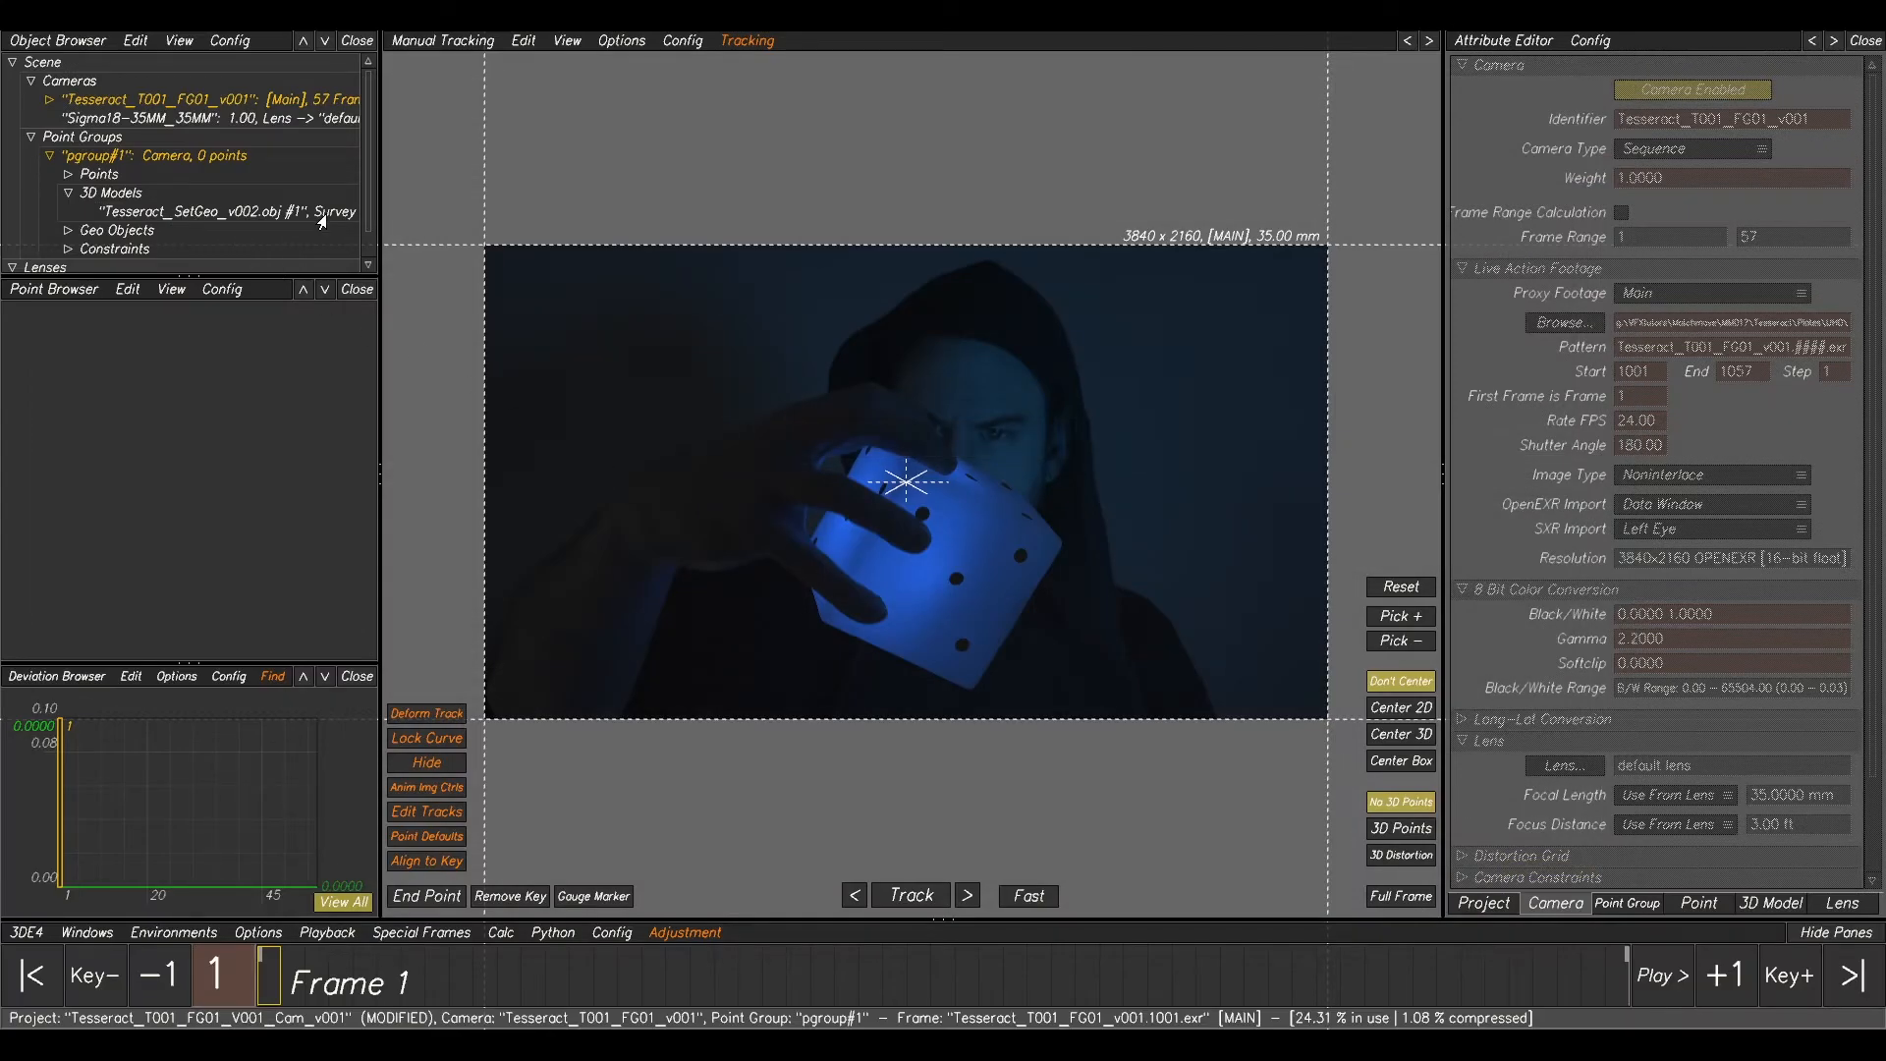
# - Open the Lineup view, centre the imported model and roughly align it with the glowing cube in frame 1
pyautogui.press('F2')
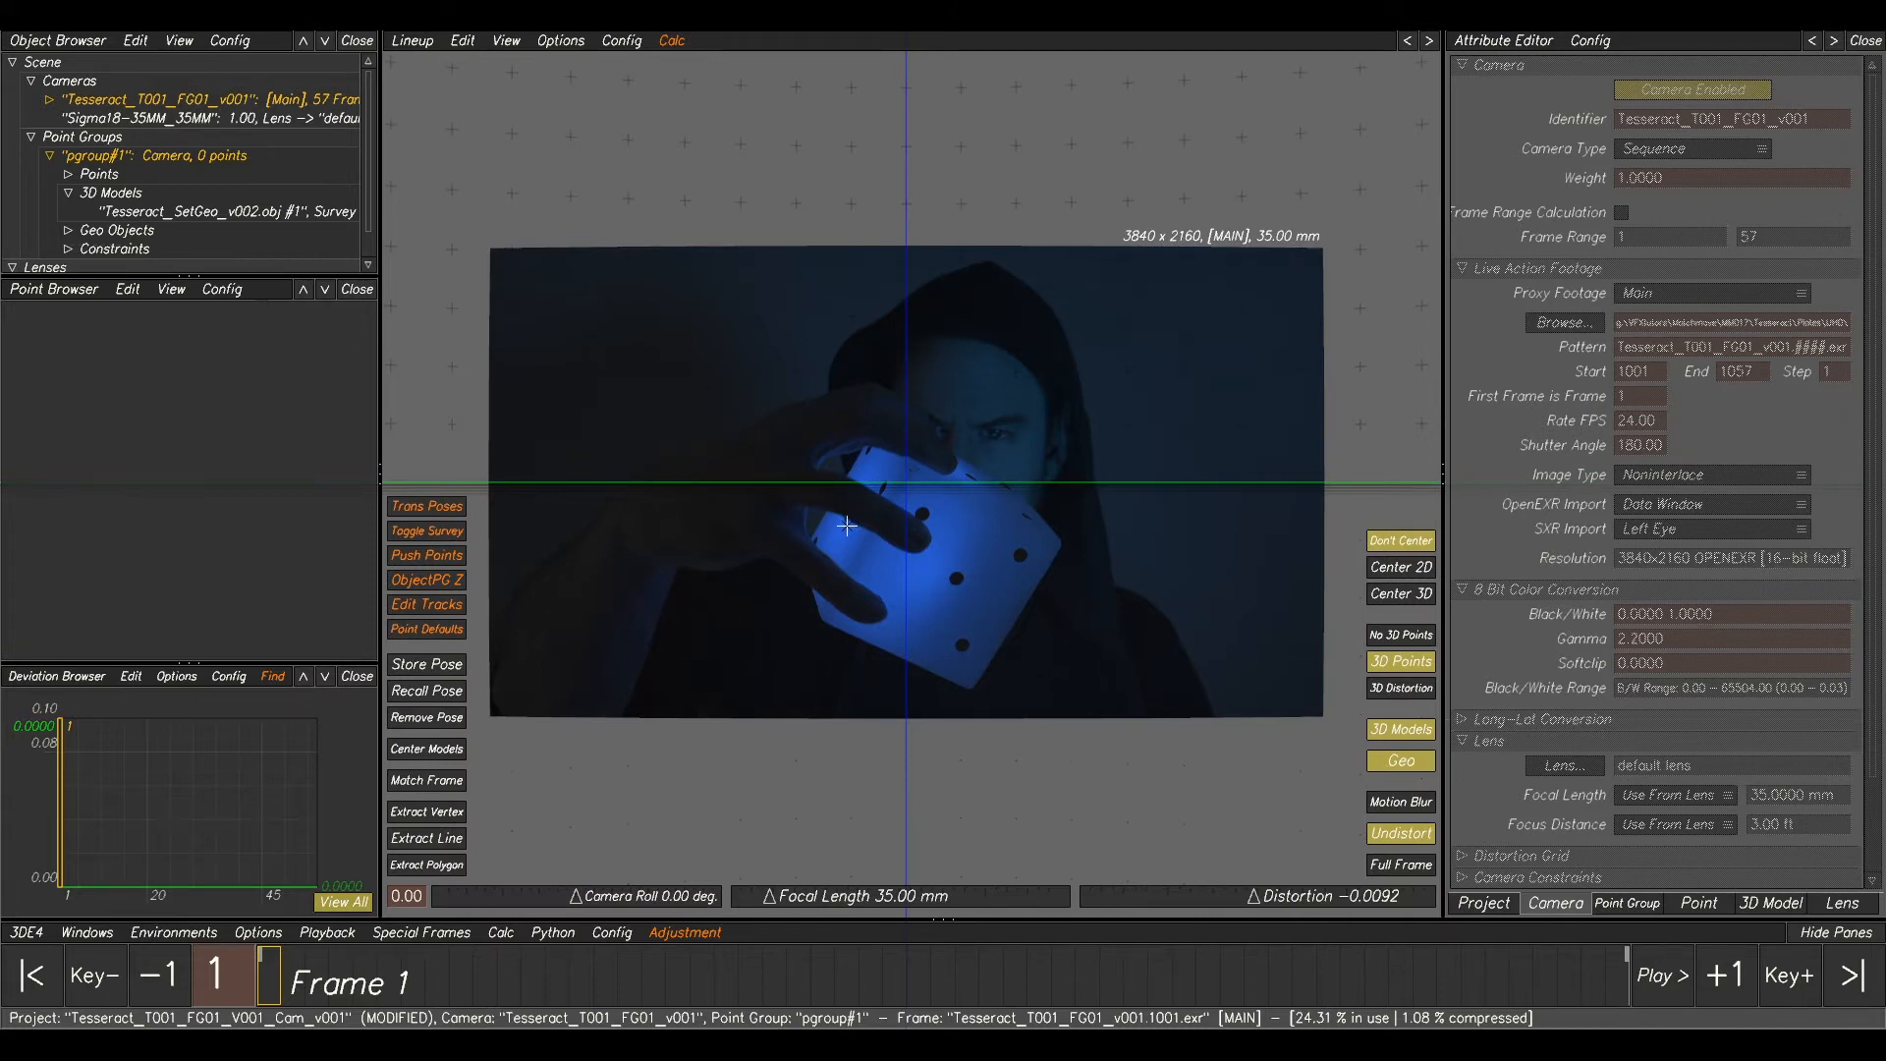
pyautogui.click(440, 753)
pyautogui.keyDown('alt'); pyautogui.moveTo(912, 487); pyautogui.dragTo(1310, 757, button='right'); pyautogui.keyUp('alt')
pyautogui.keyDown('alt'); pyautogui.moveTo(798, 440); pyautogui.dragTo(1295, 703, button='right'); pyautogui.keyUp('alt')
pyautogui.keyDown('alt'); pyautogui.moveTo(729, 362); pyautogui.dragTo(1383, 766, button='right'); pyautogui.keyUp('alt')
pyautogui.keyDown('alt'); pyautogui.moveTo(904, 415); pyautogui.dragTo(1417, 796, button='right'); pyautogui.keyUp('alt')
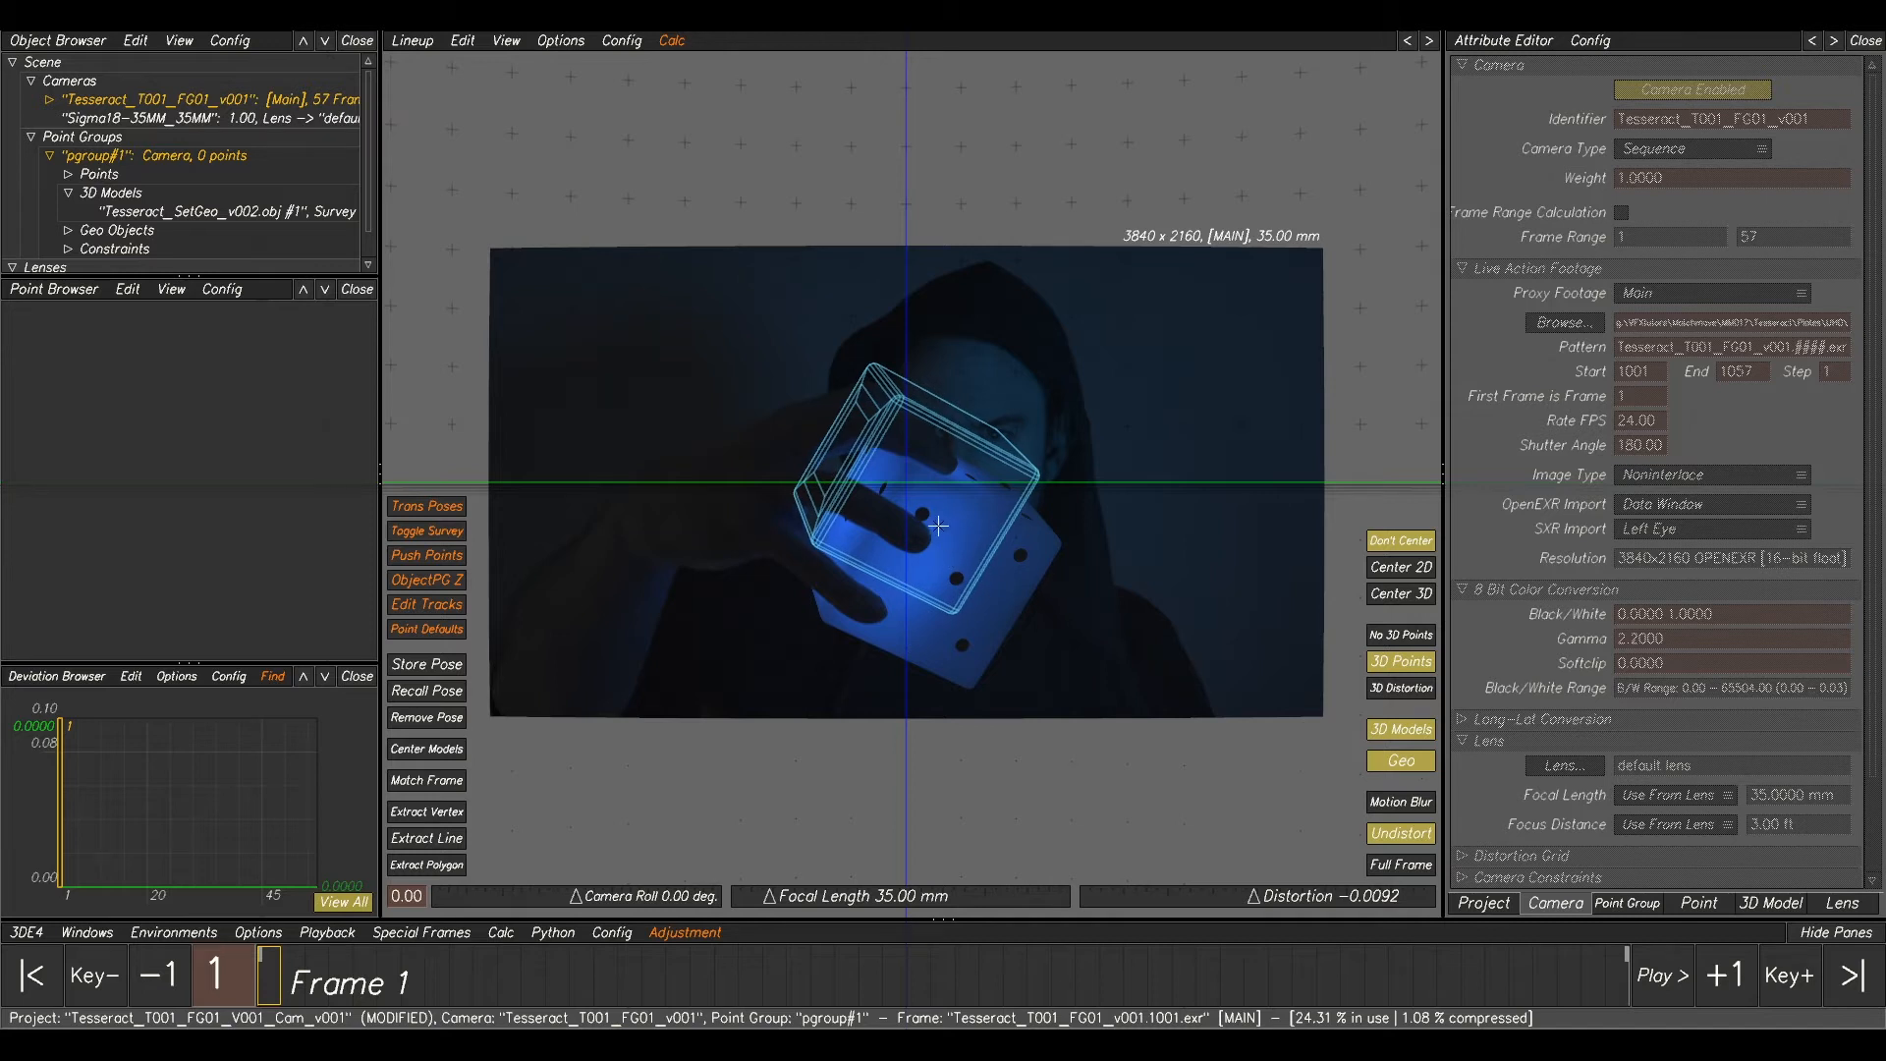
pyautogui.keyDown('alt'); pyautogui.moveTo(918, 506); pyautogui.dragTo(945, 576, button='middle'); pyautogui.keyUp('alt')
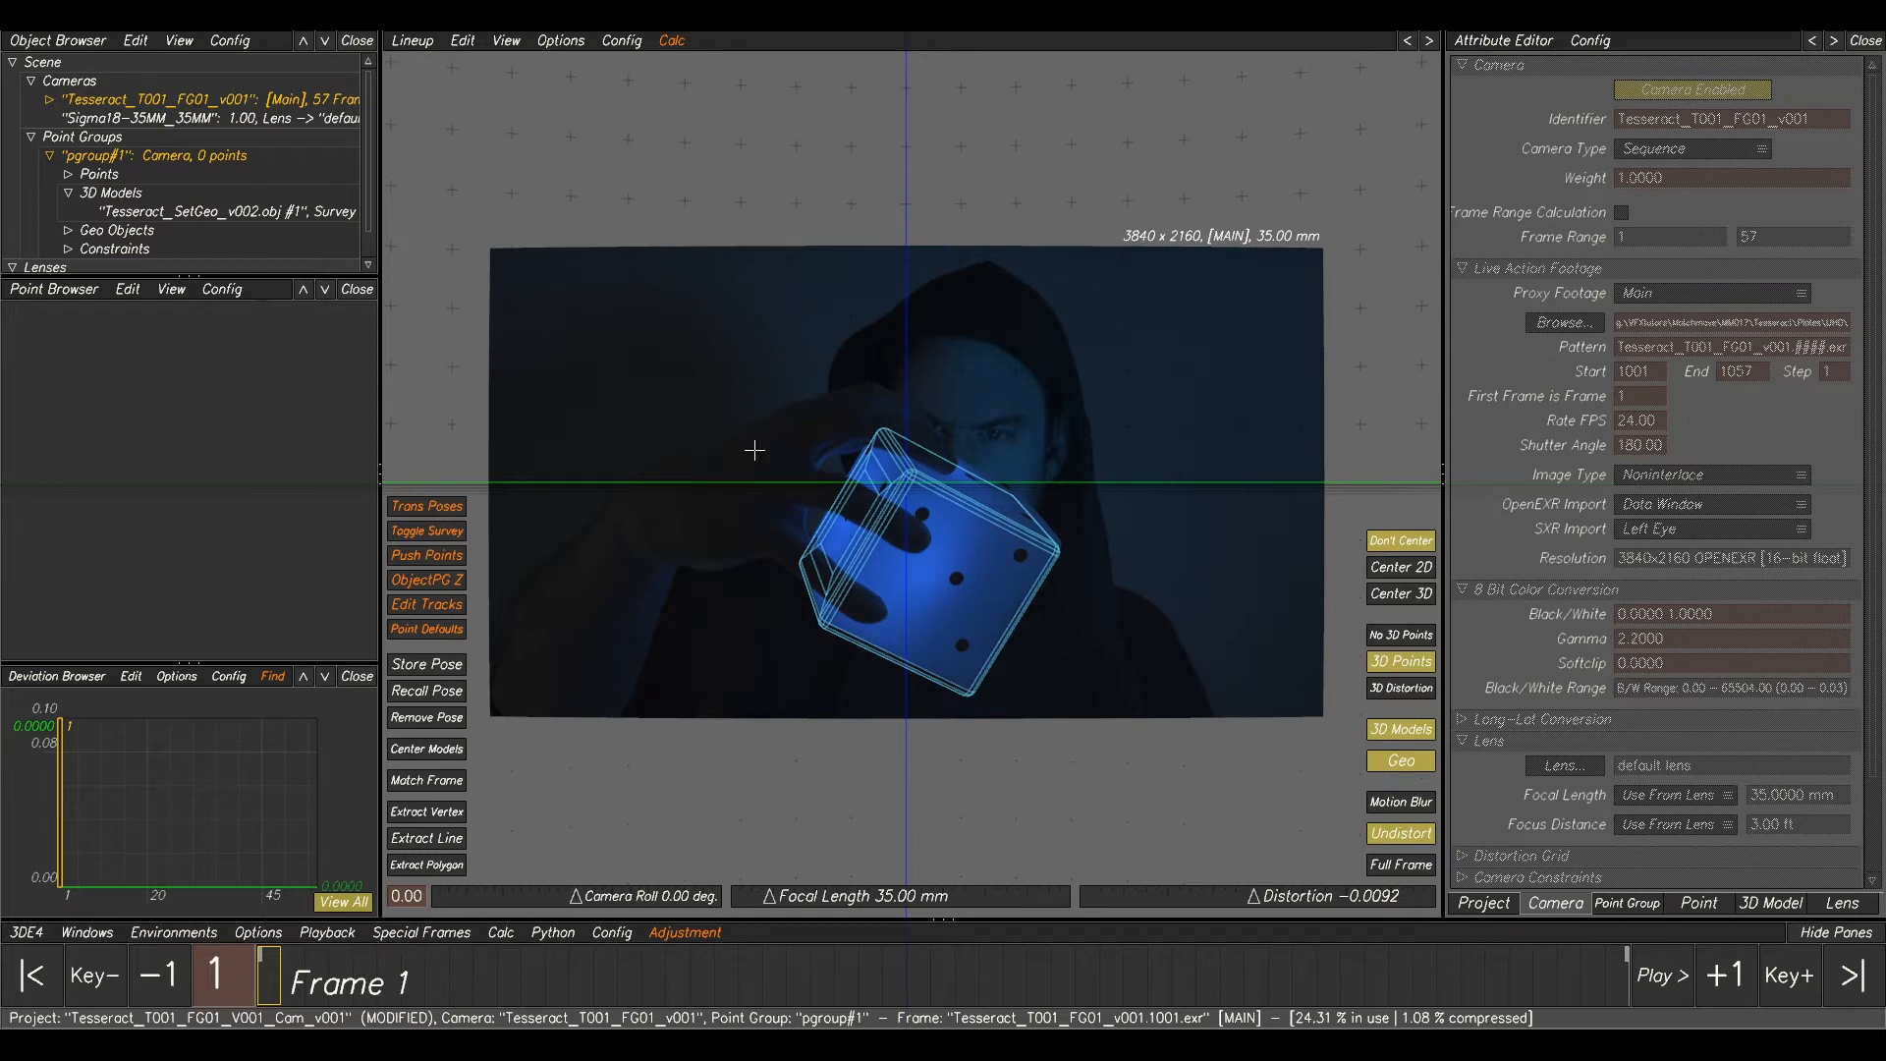
pyautogui.keyDown('alt'); pyautogui.moveTo(938, 521); pyautogui.dragTo(944, 539, button='middle'); pyautogui.keyUp('alt')
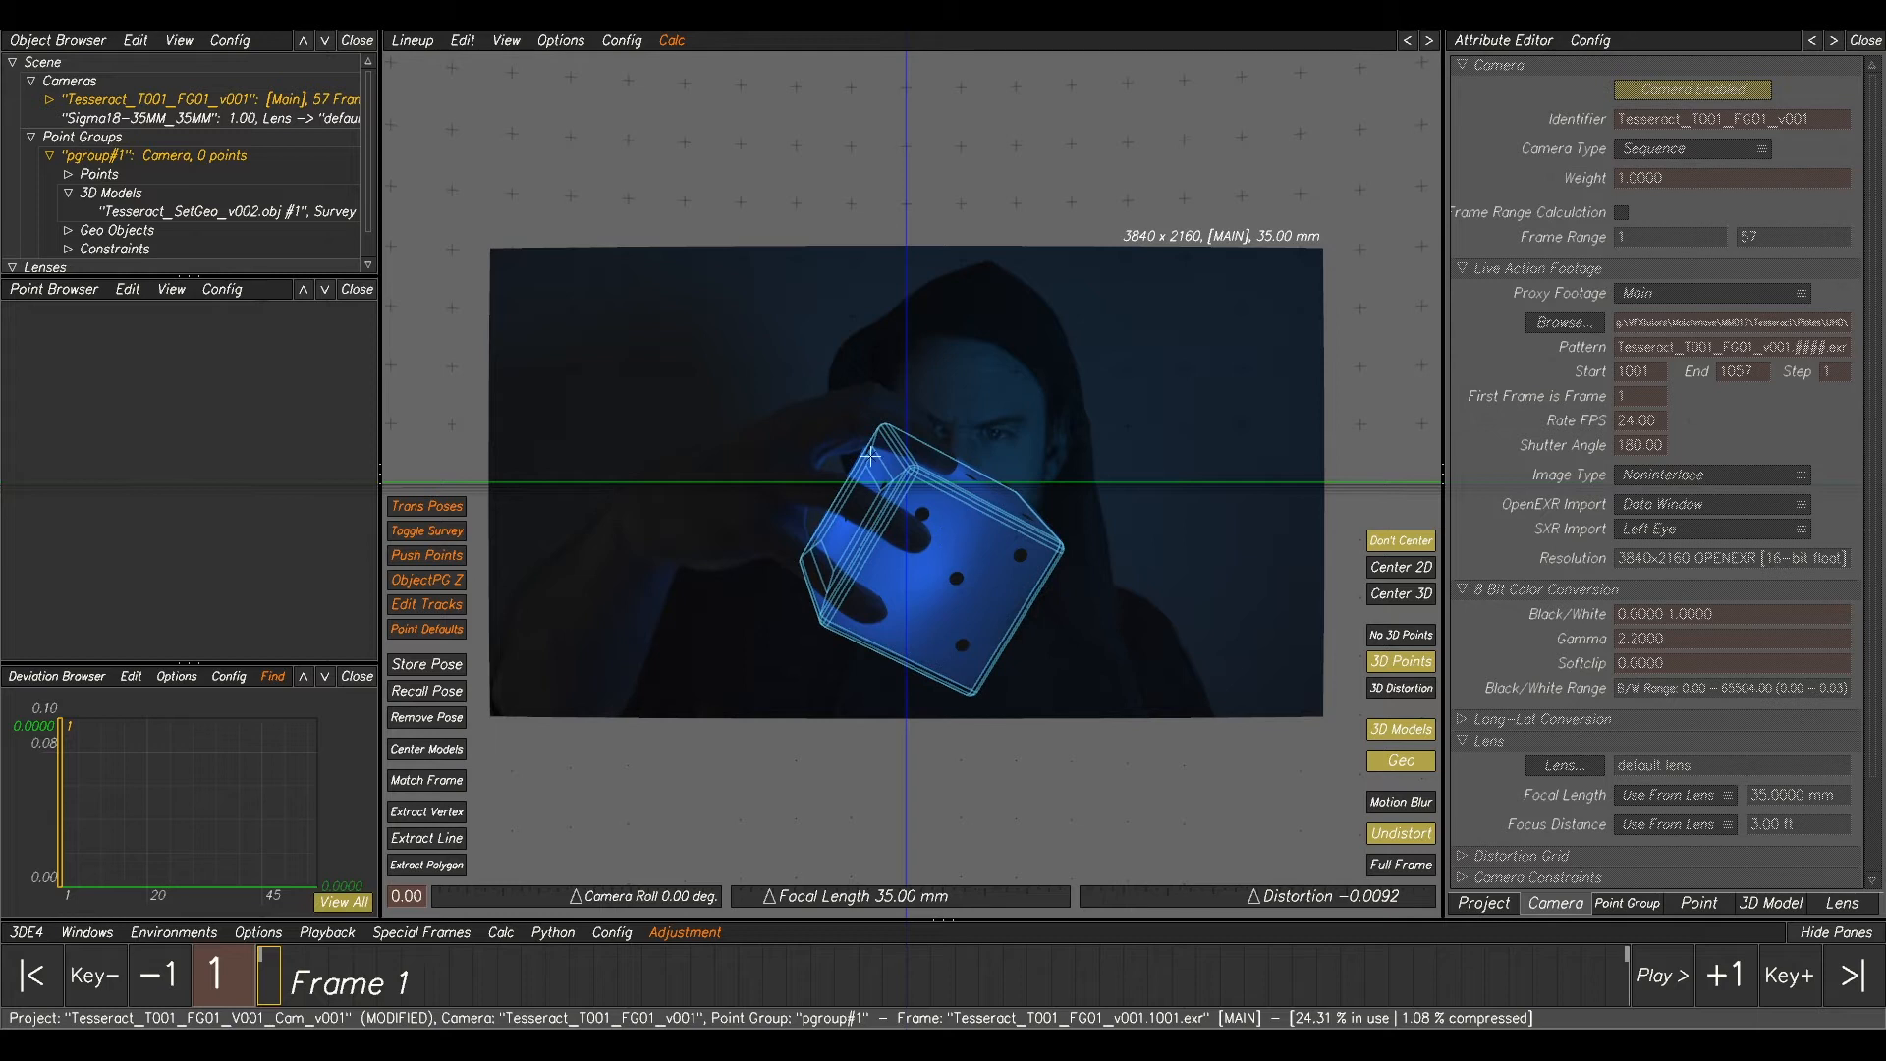
# - Extract points 01 and 02 from the model vertices at the cube's front upper corner and its far-left corner
pyautogui.scroll(4, 955, 477)
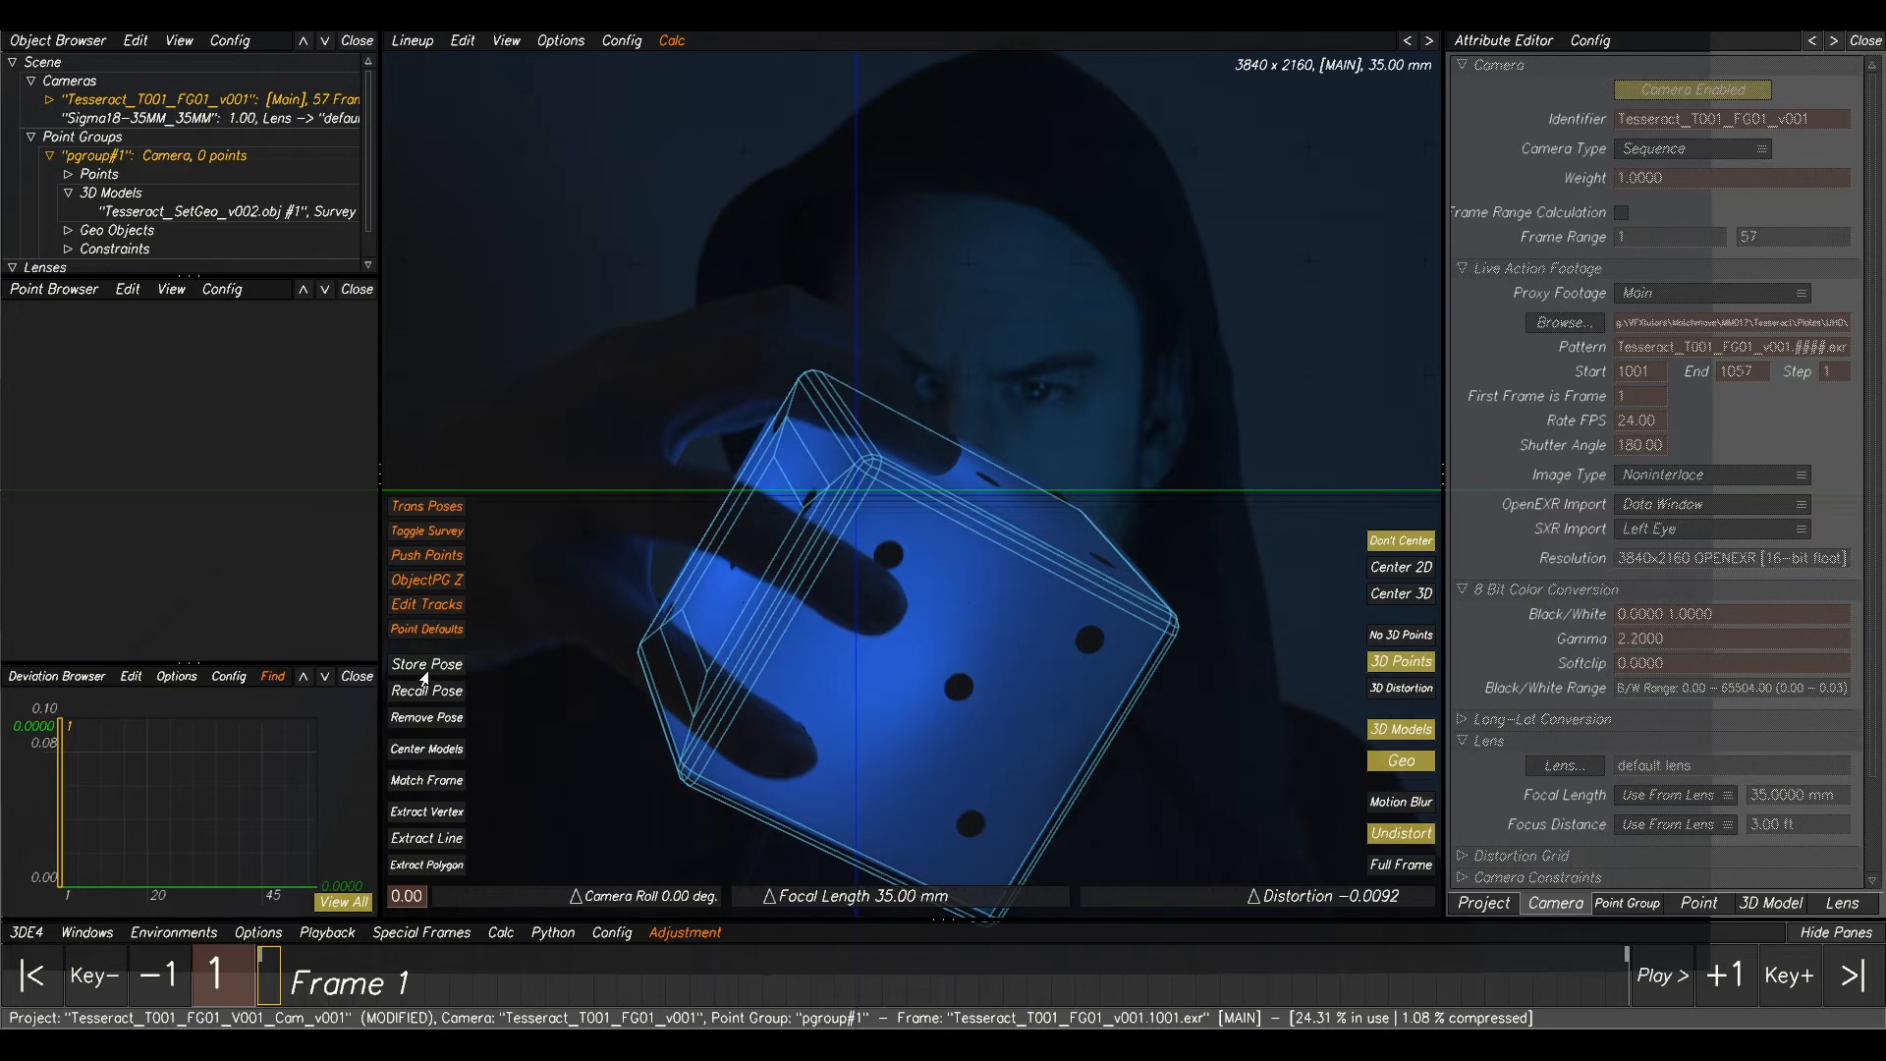
pyautogui.click(426, 813)
pyautogui.click(868, 462)
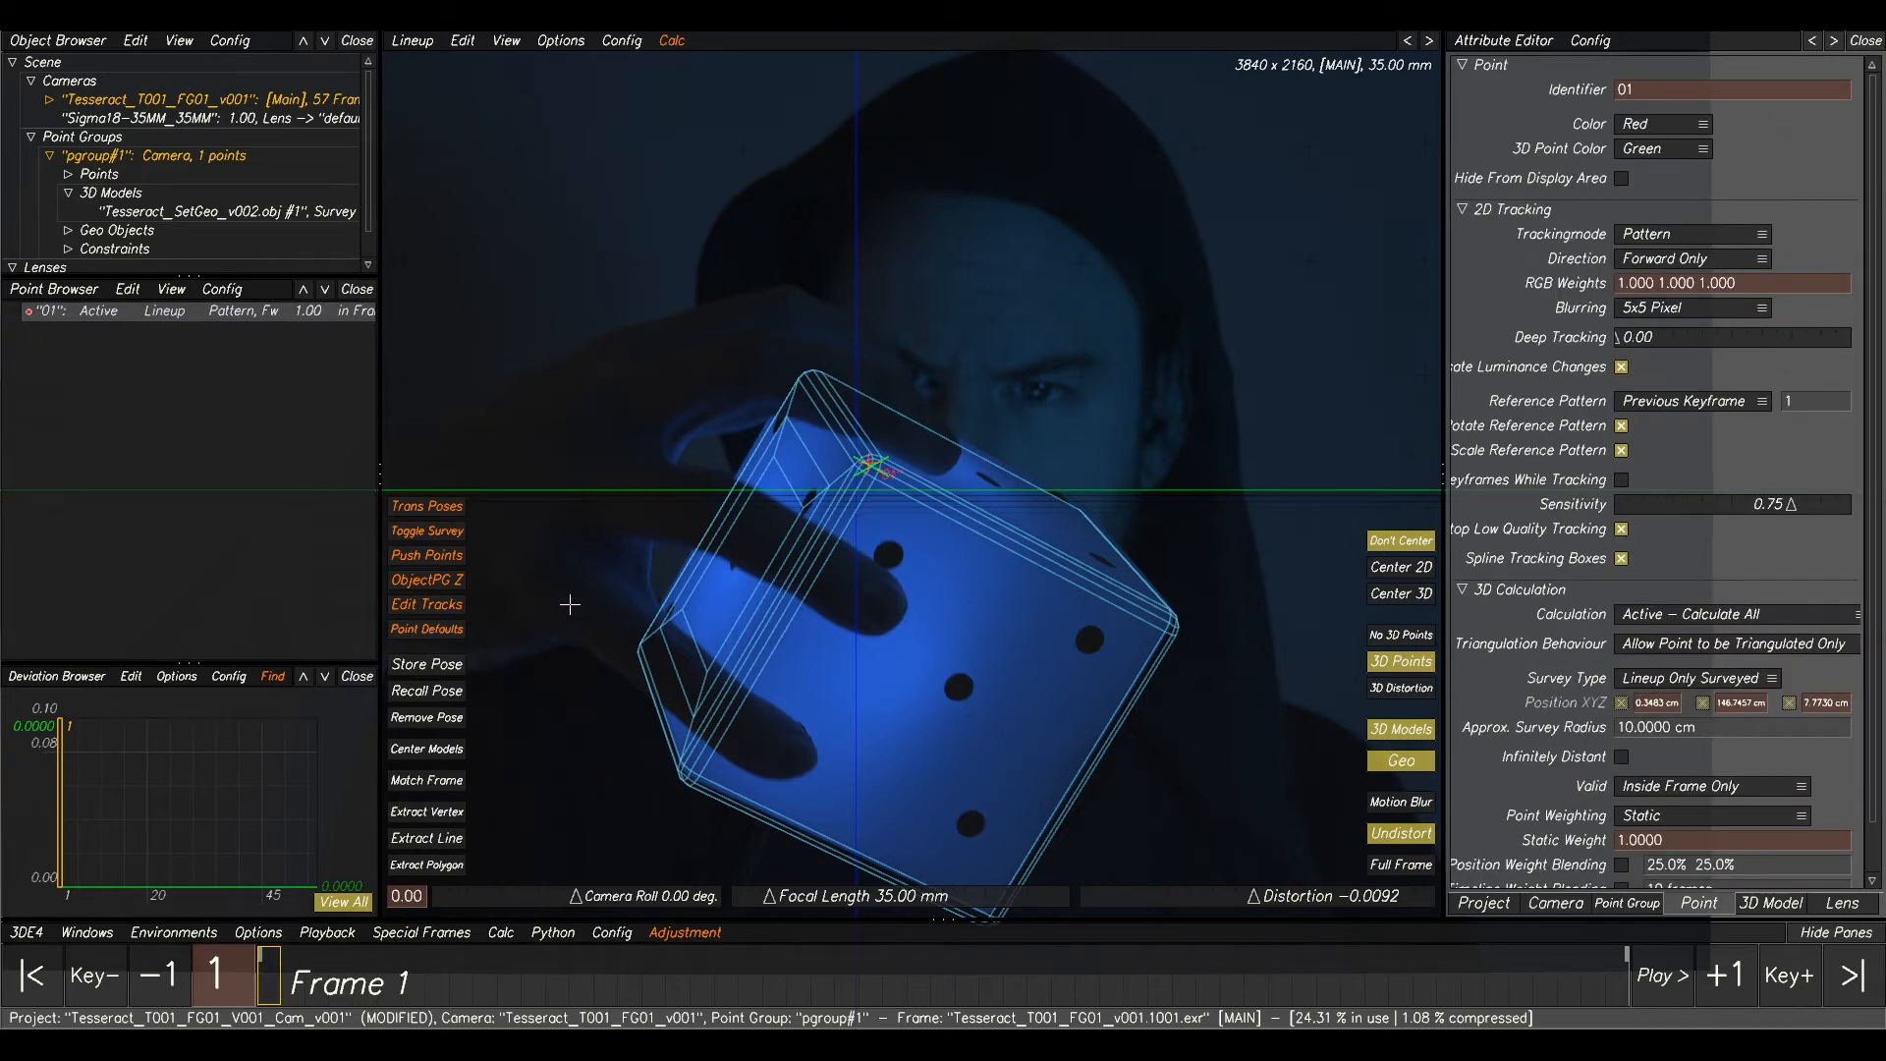
pyautogui.click(566, 562)
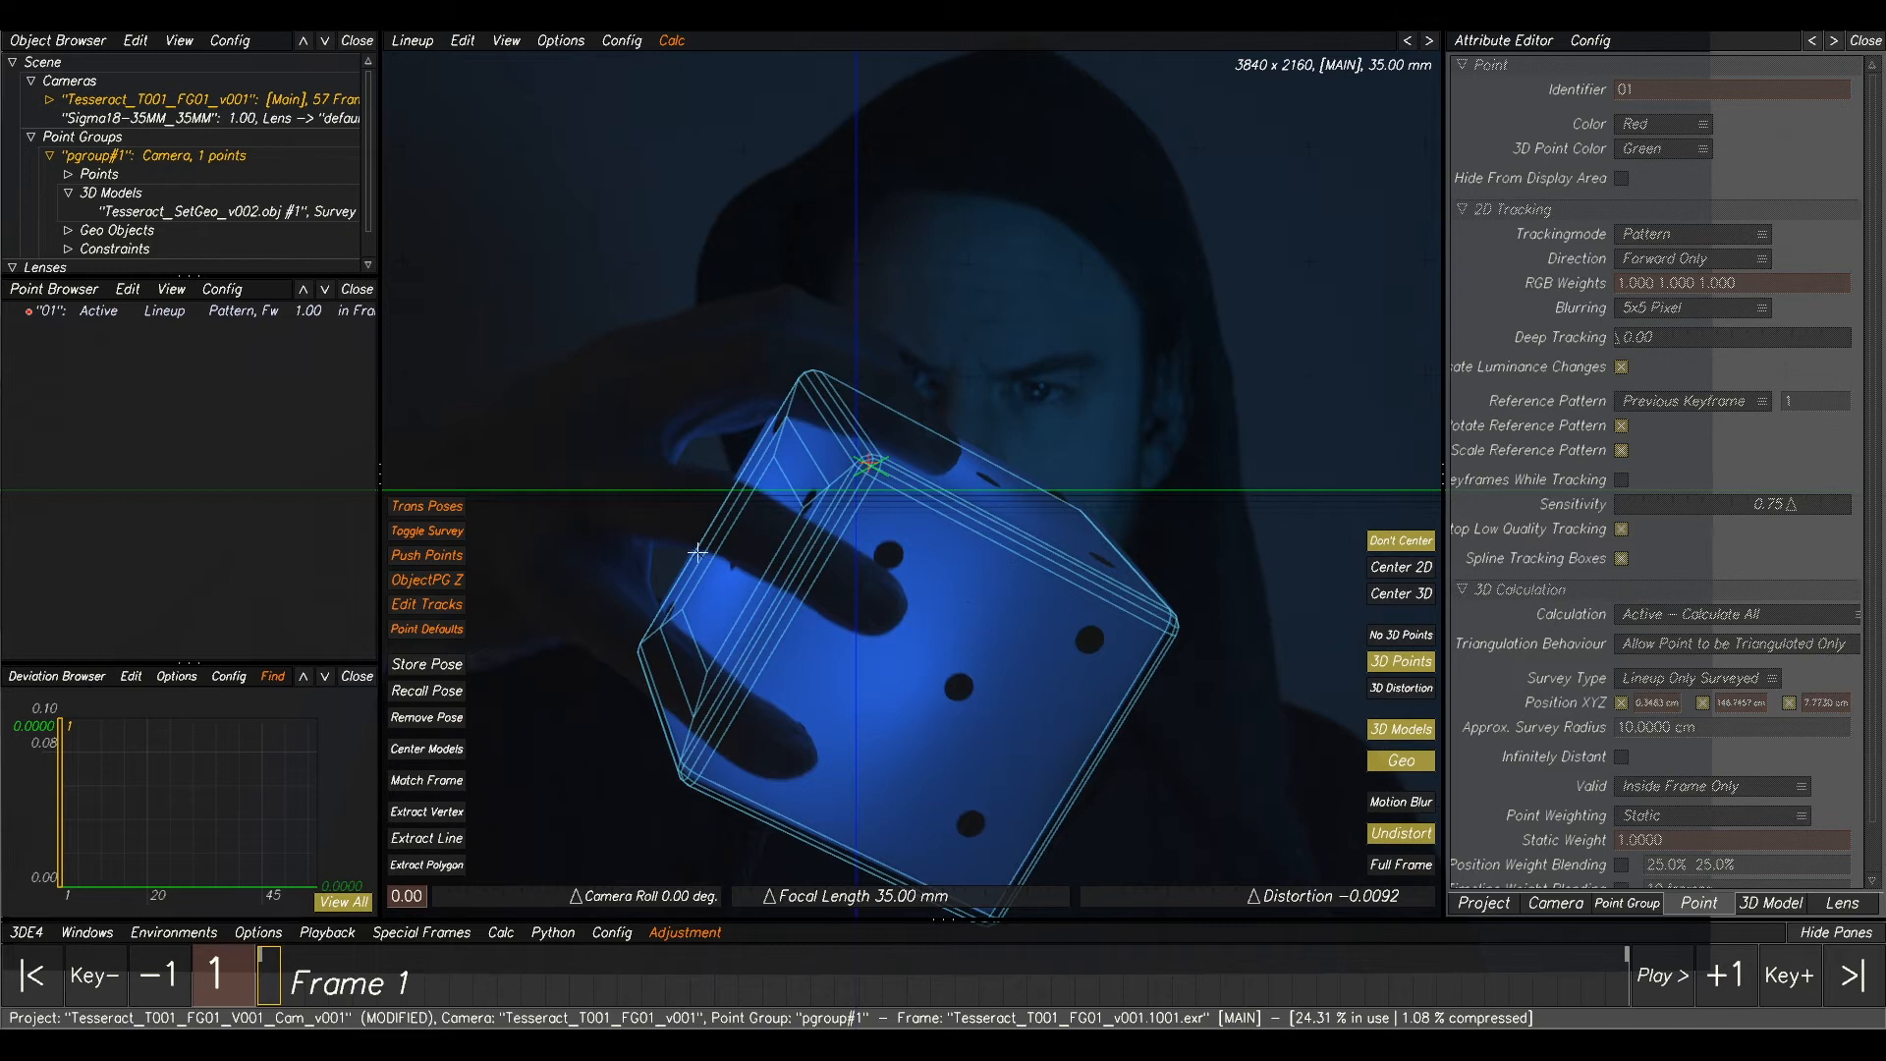
pyautogui.click(457, 811)
pyautogui.click(638, 645)
pyautogui.click(639, 510)
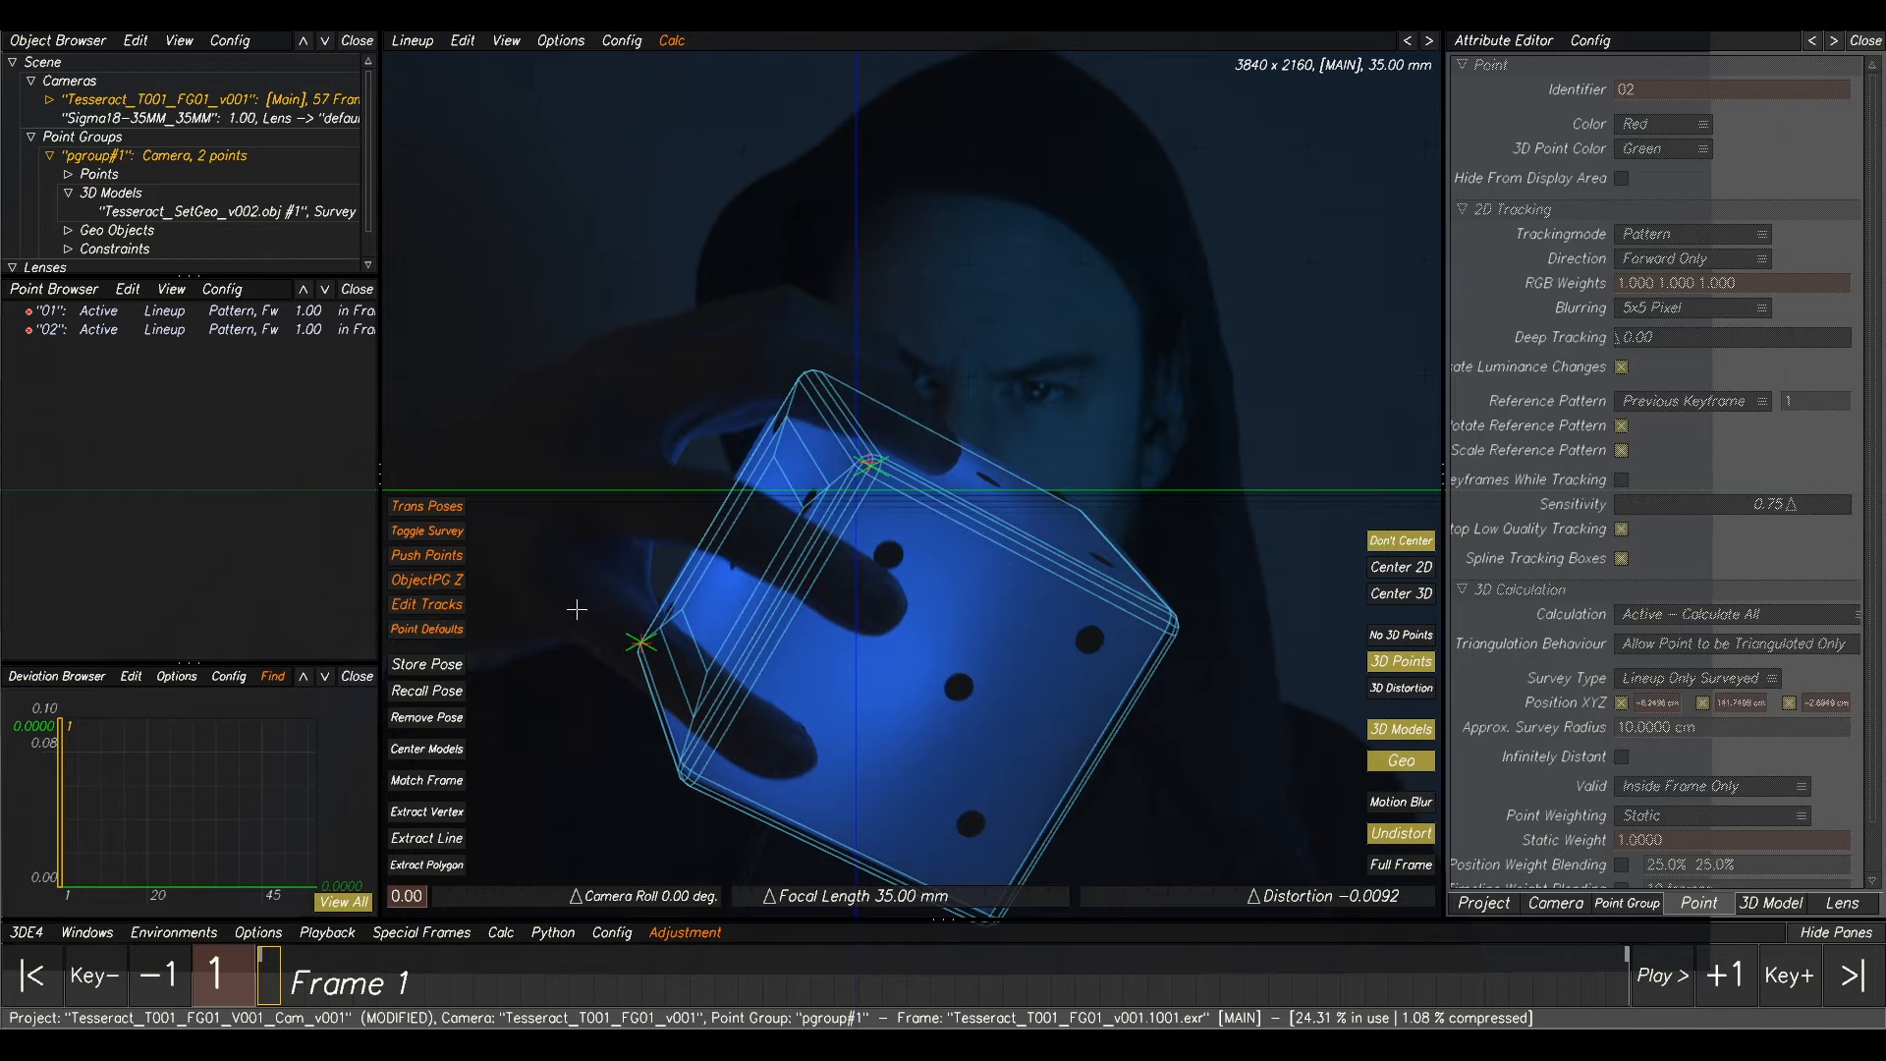
# - Extract points 03 and 04 from the model vertices at the cube's right corner and its upper back-right corner
pyautogui.click(412, 816)
pyautogui.click(1170, 623)
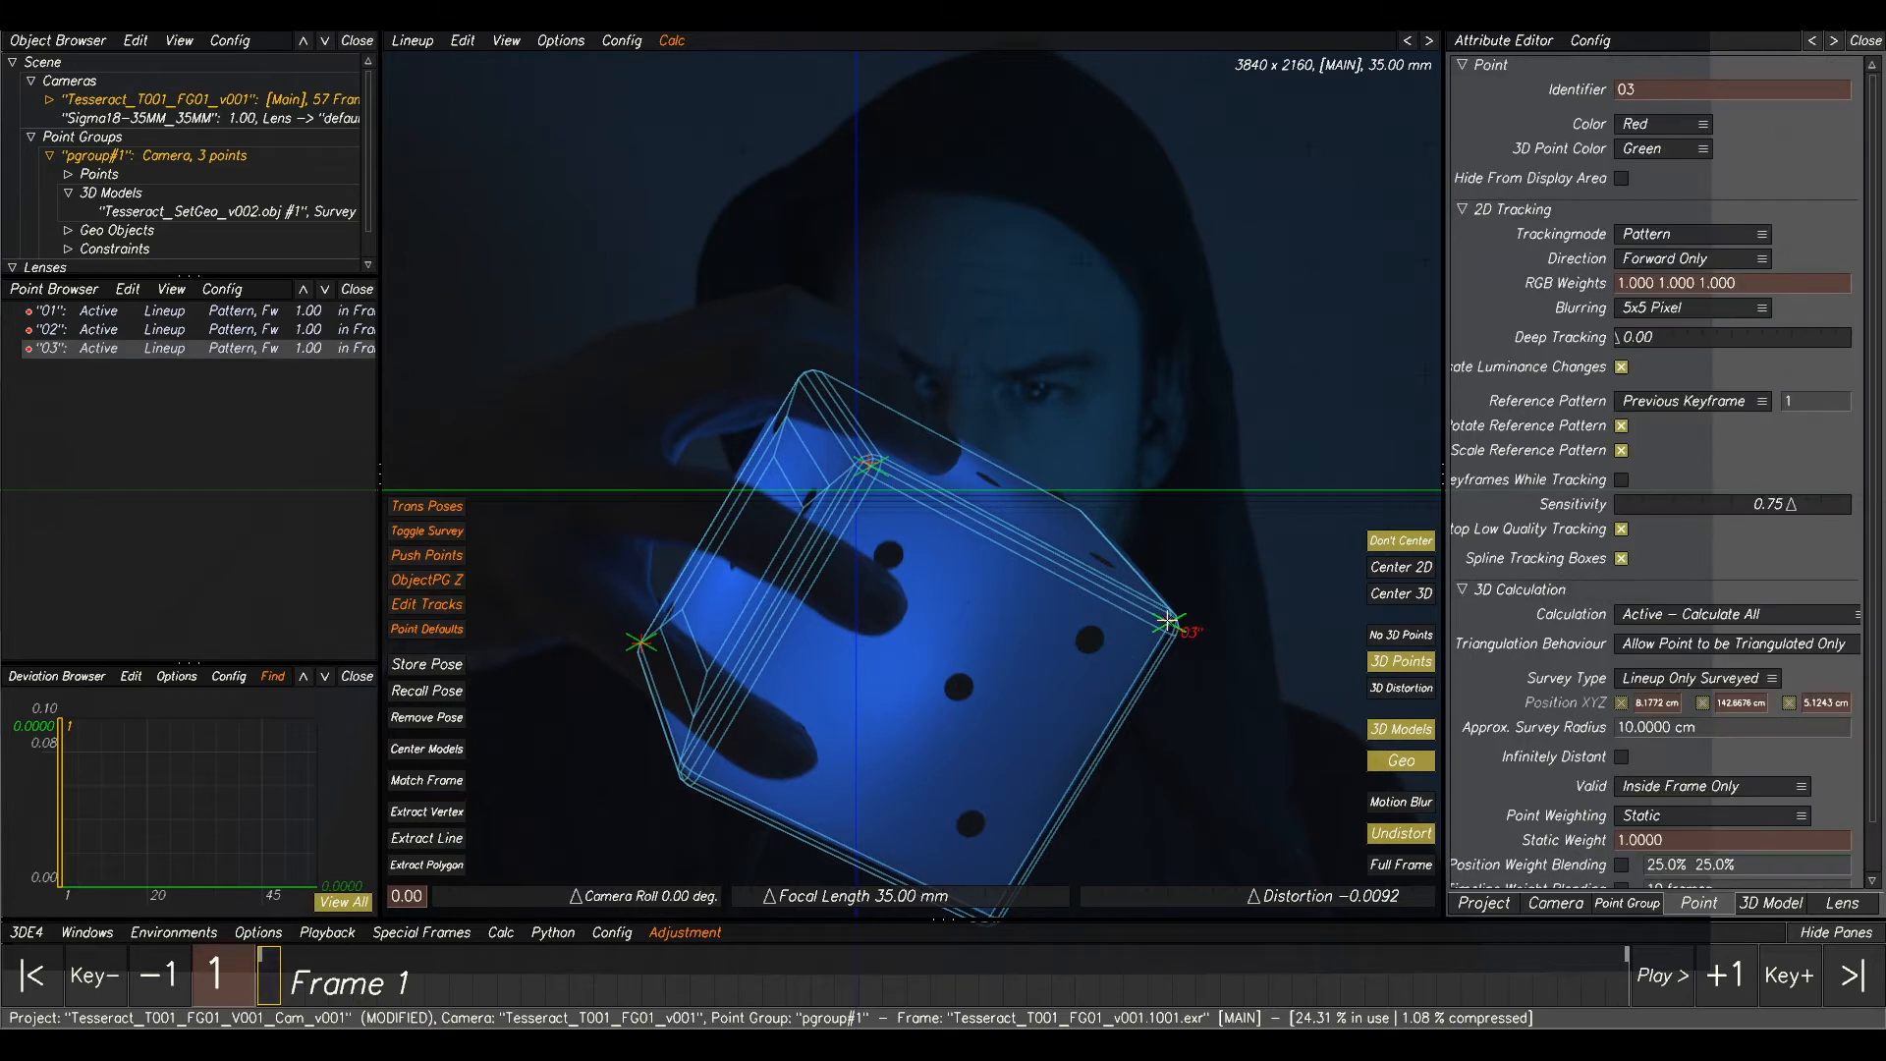
pyautogui.click(1097, 638)
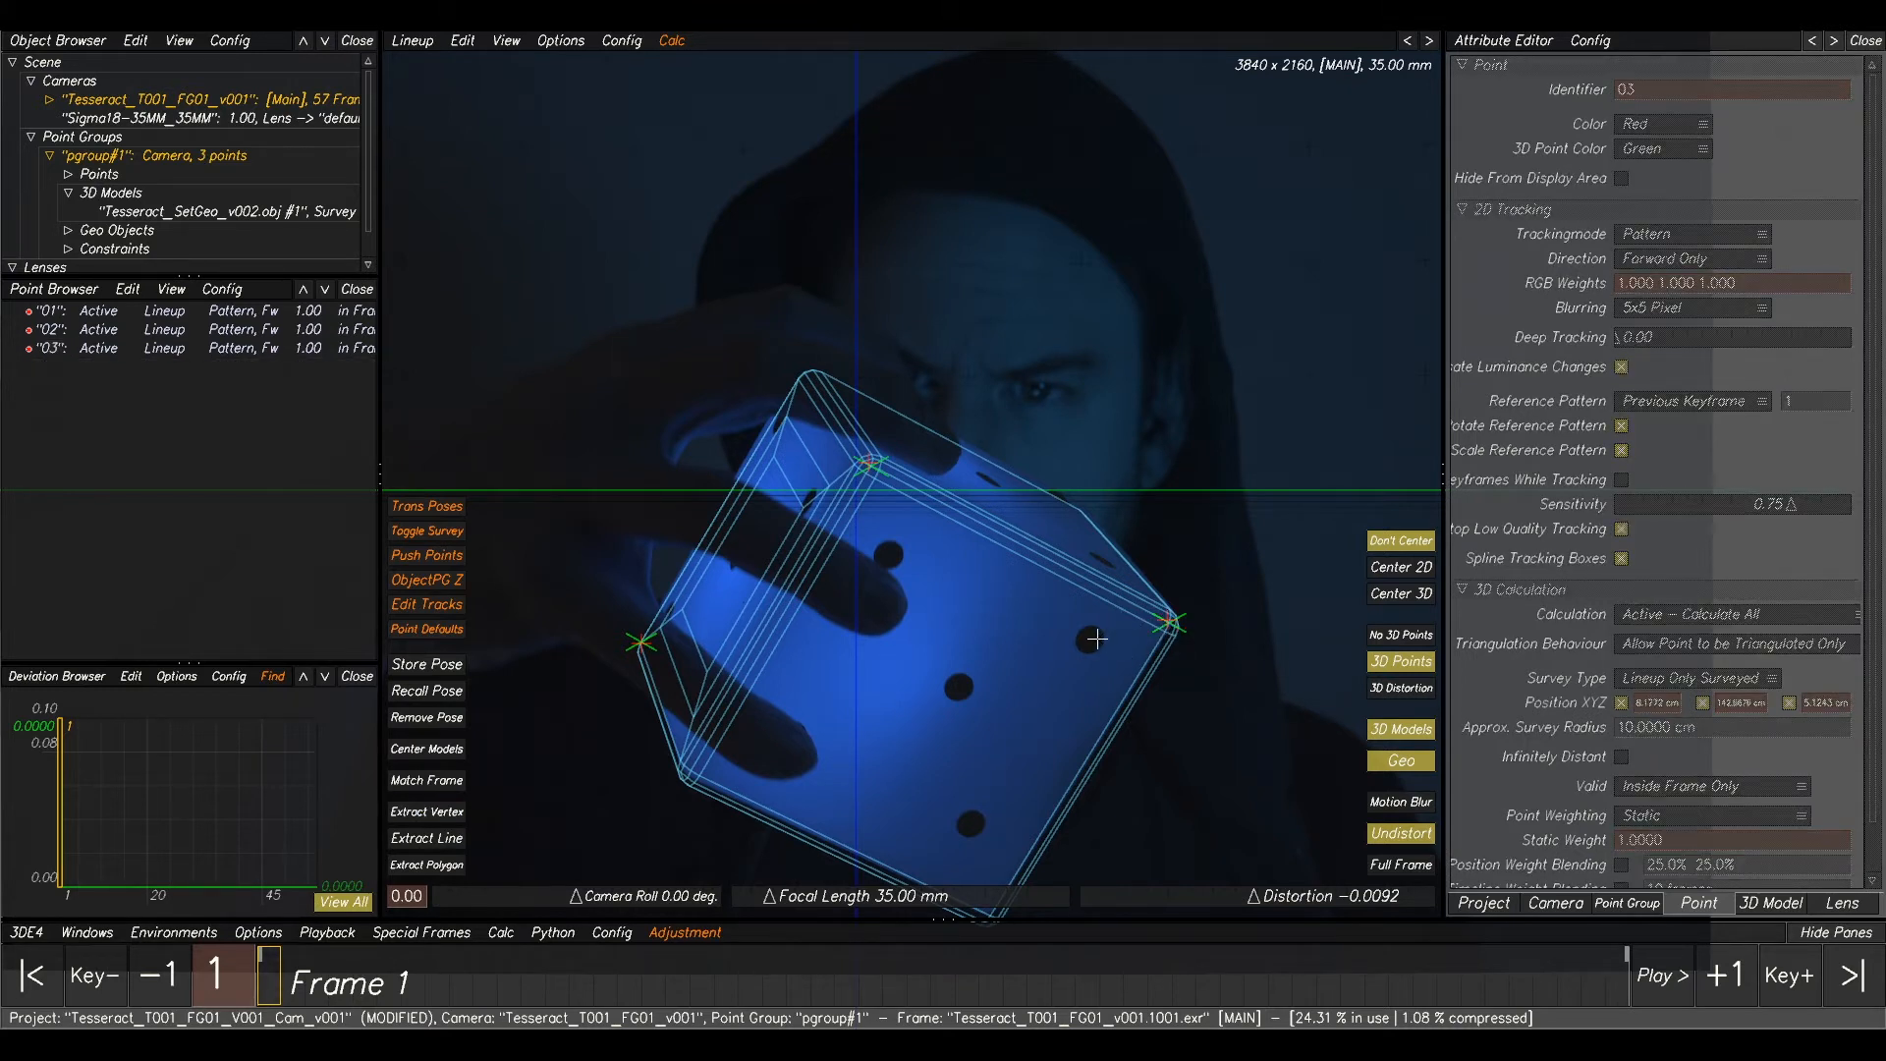
pyautogui.click(425, 813)
pyautogui.click(1080, 510)
# - Extract points 05 and 06 from the model vertices at the cube's lowest corner and its topmost corner
pyautogui.scroll(-3, 1199, 602)
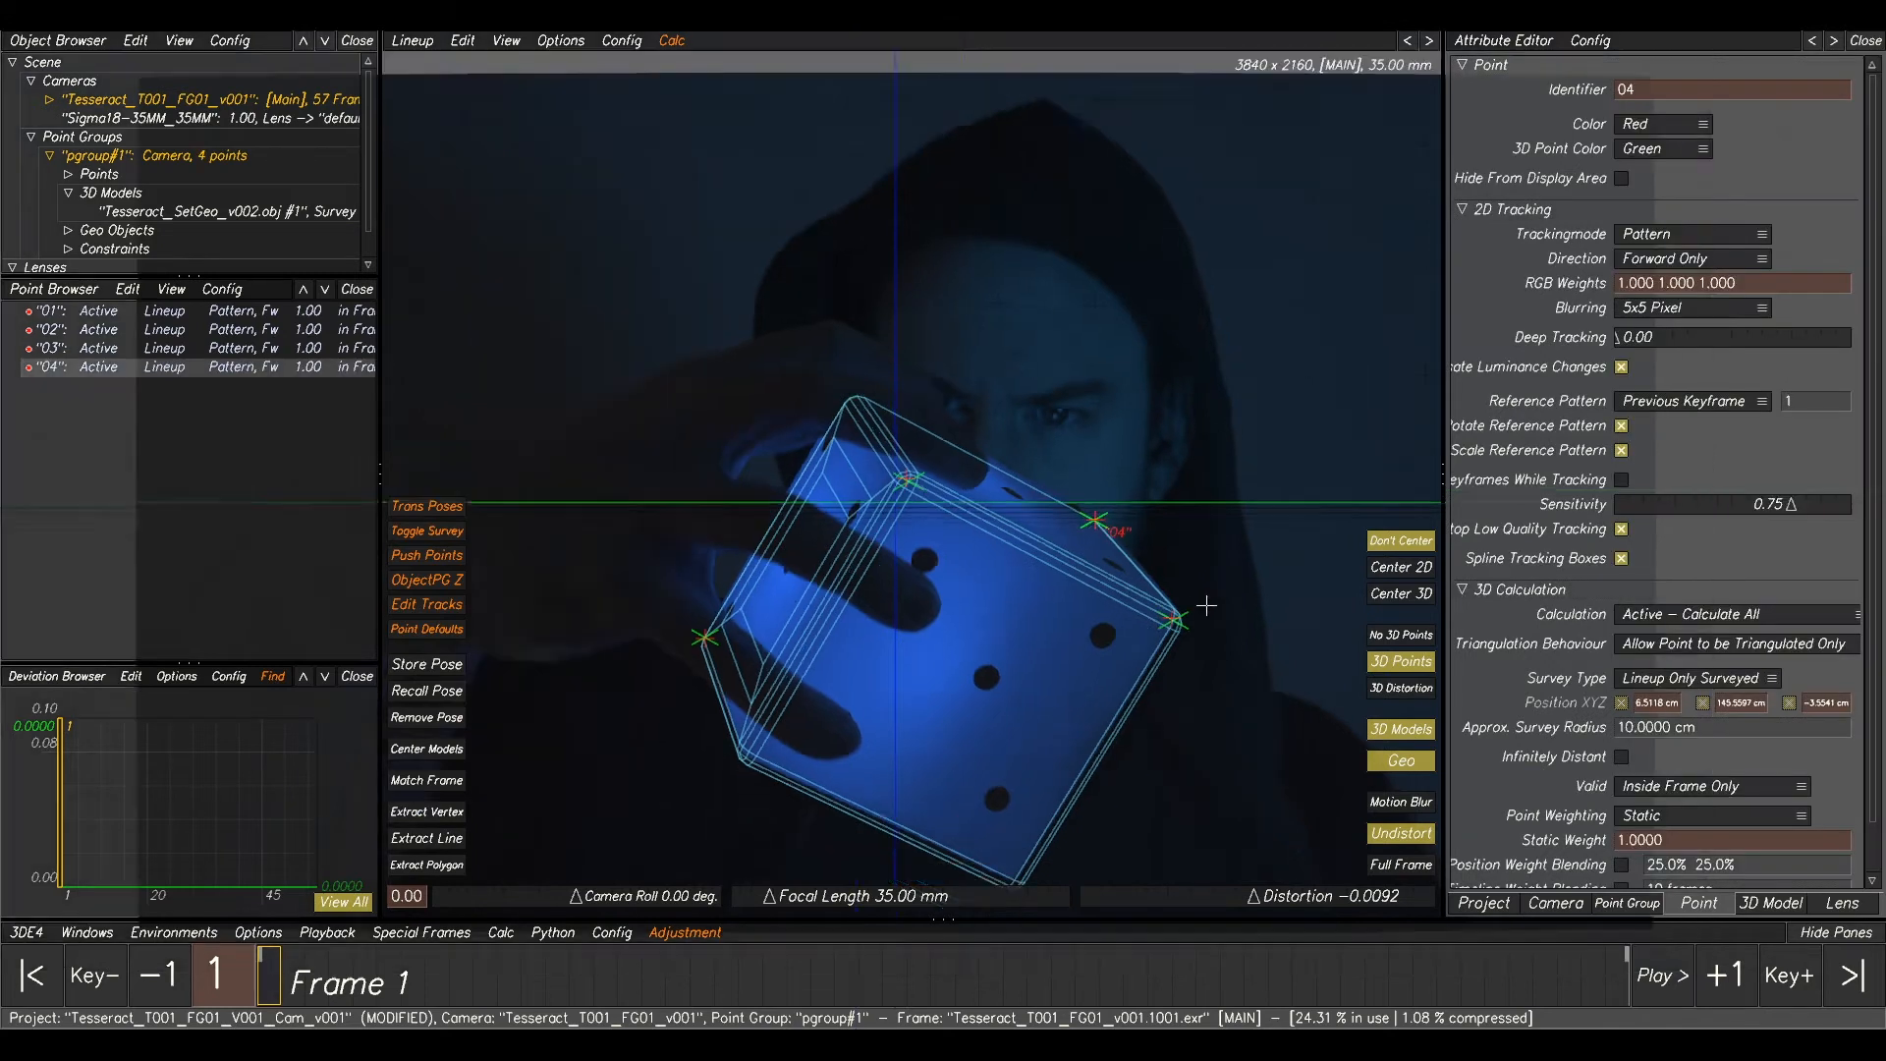
pyautogui.moveTo(1203, 617); pyautogui.dragTo(1208, 547, button='middle')
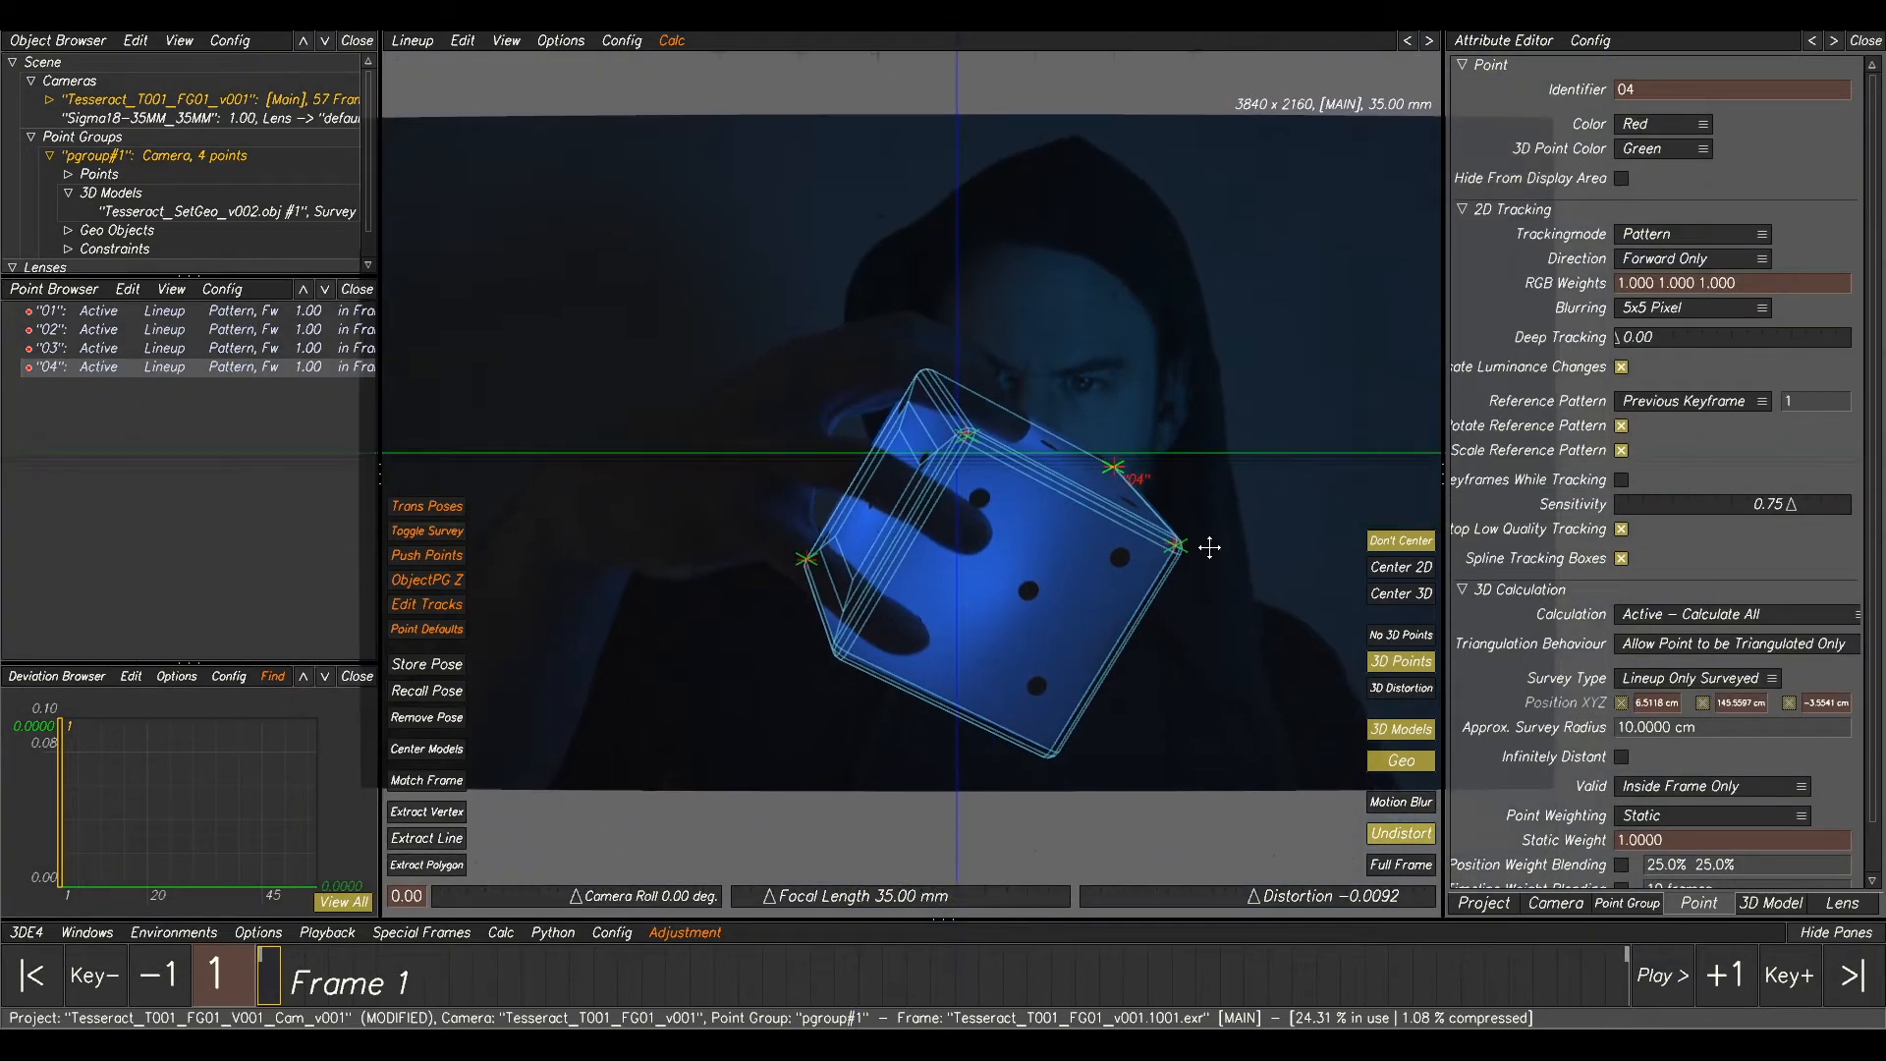
pyautogui.click(589, 702)
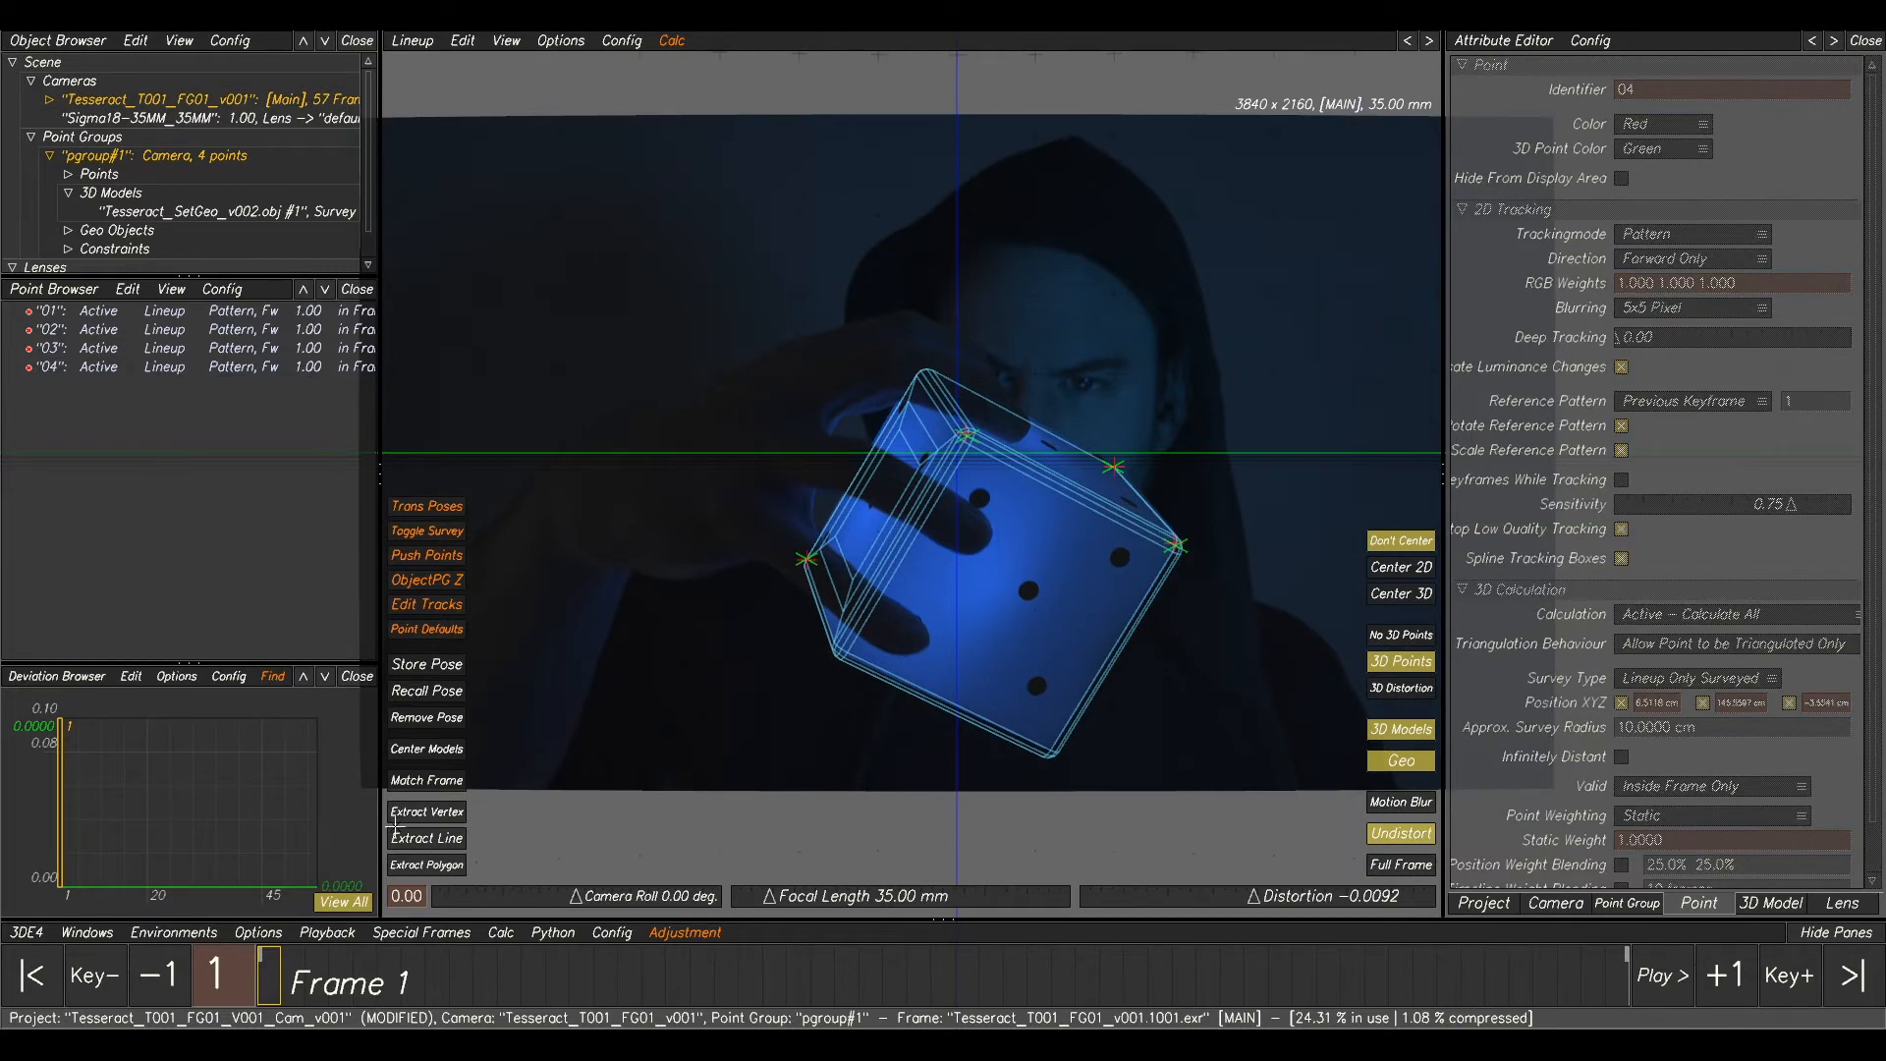
pyautogui.click(438, 817)
pyautogui.click(1055, 758)
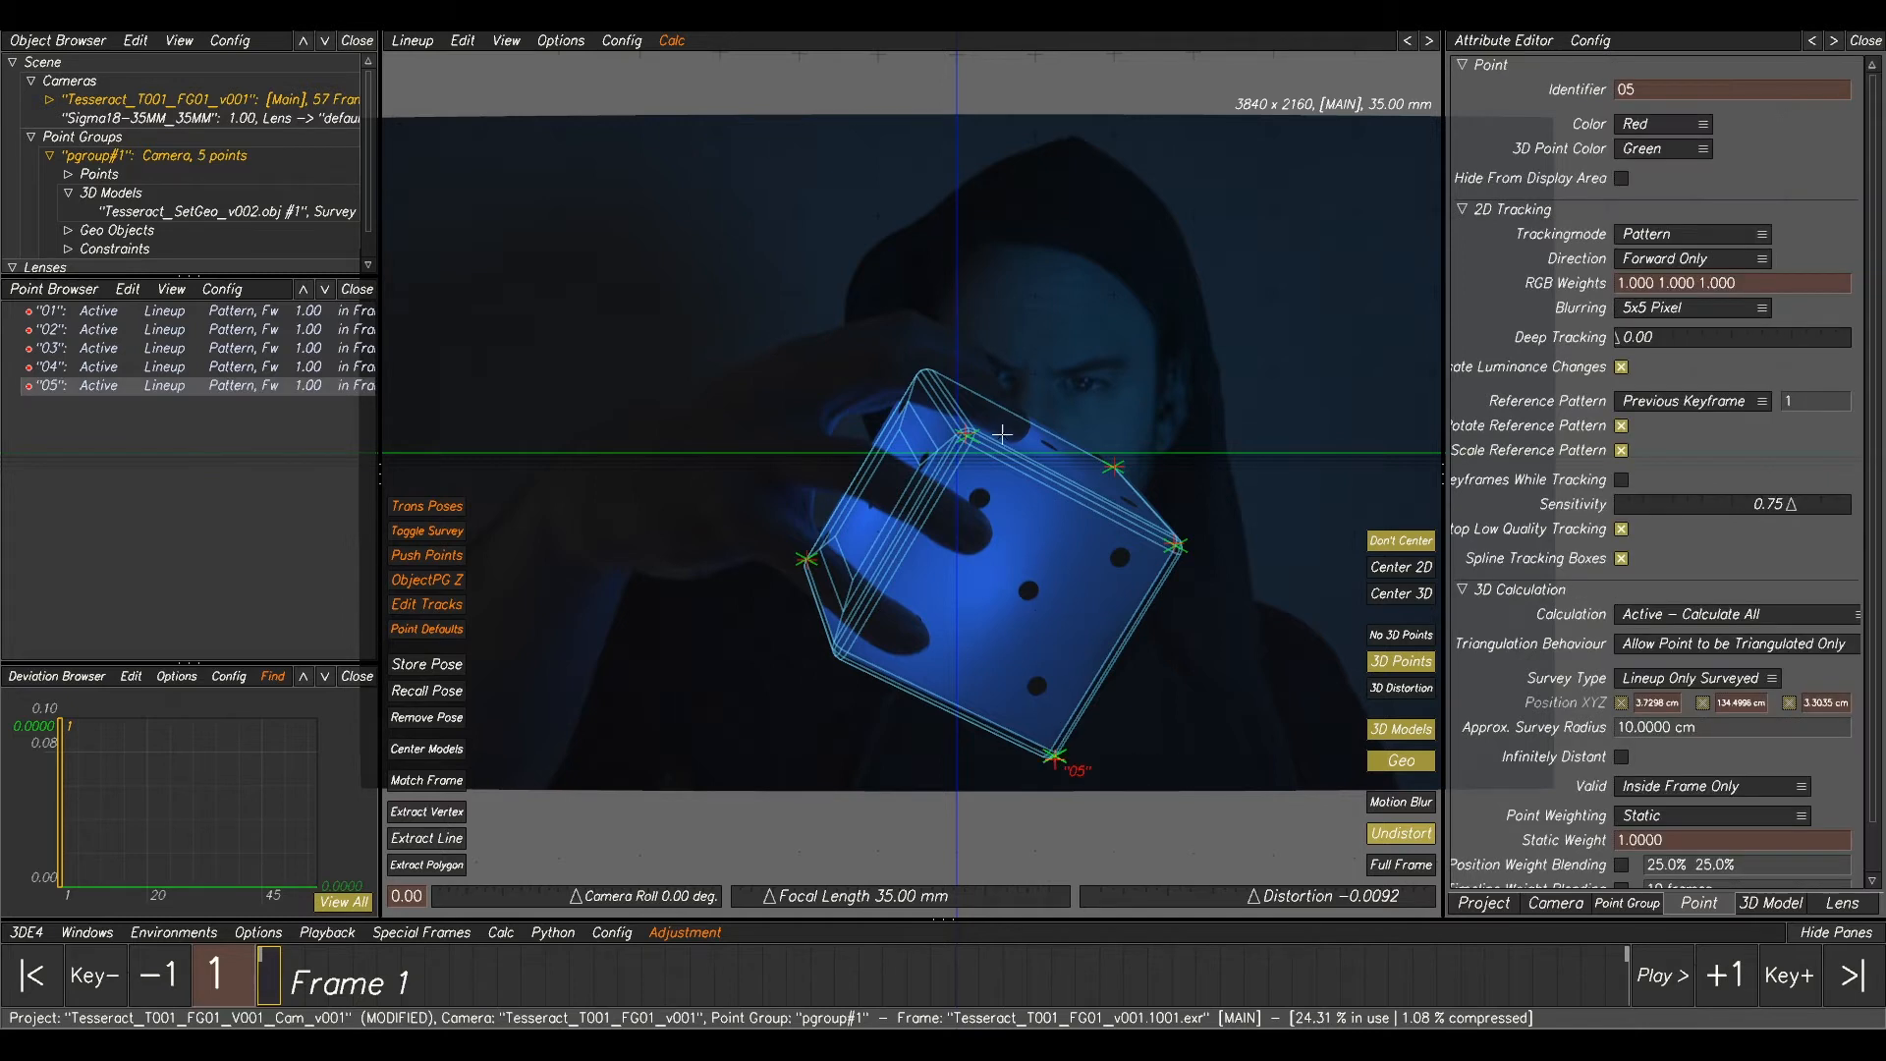
pyautogui.scroll(3, 1000, 425)
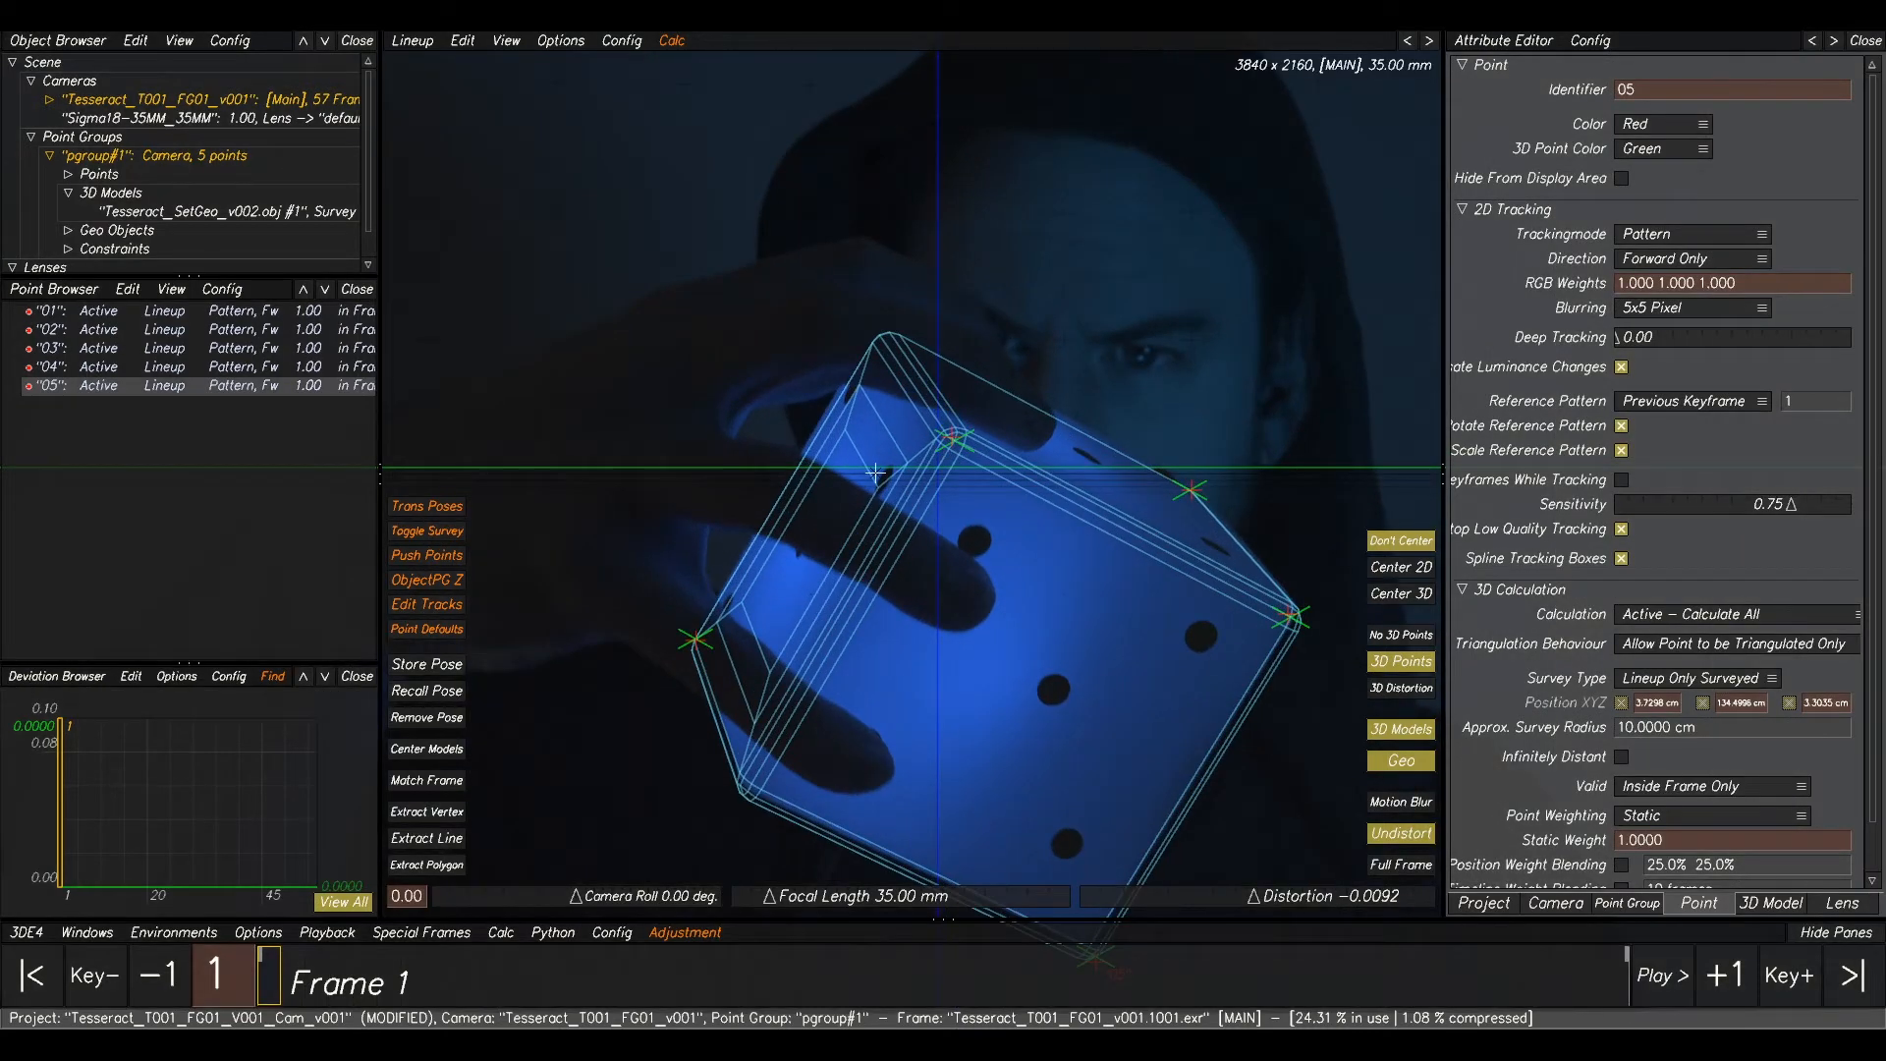
pyautogui.click(490, 823)
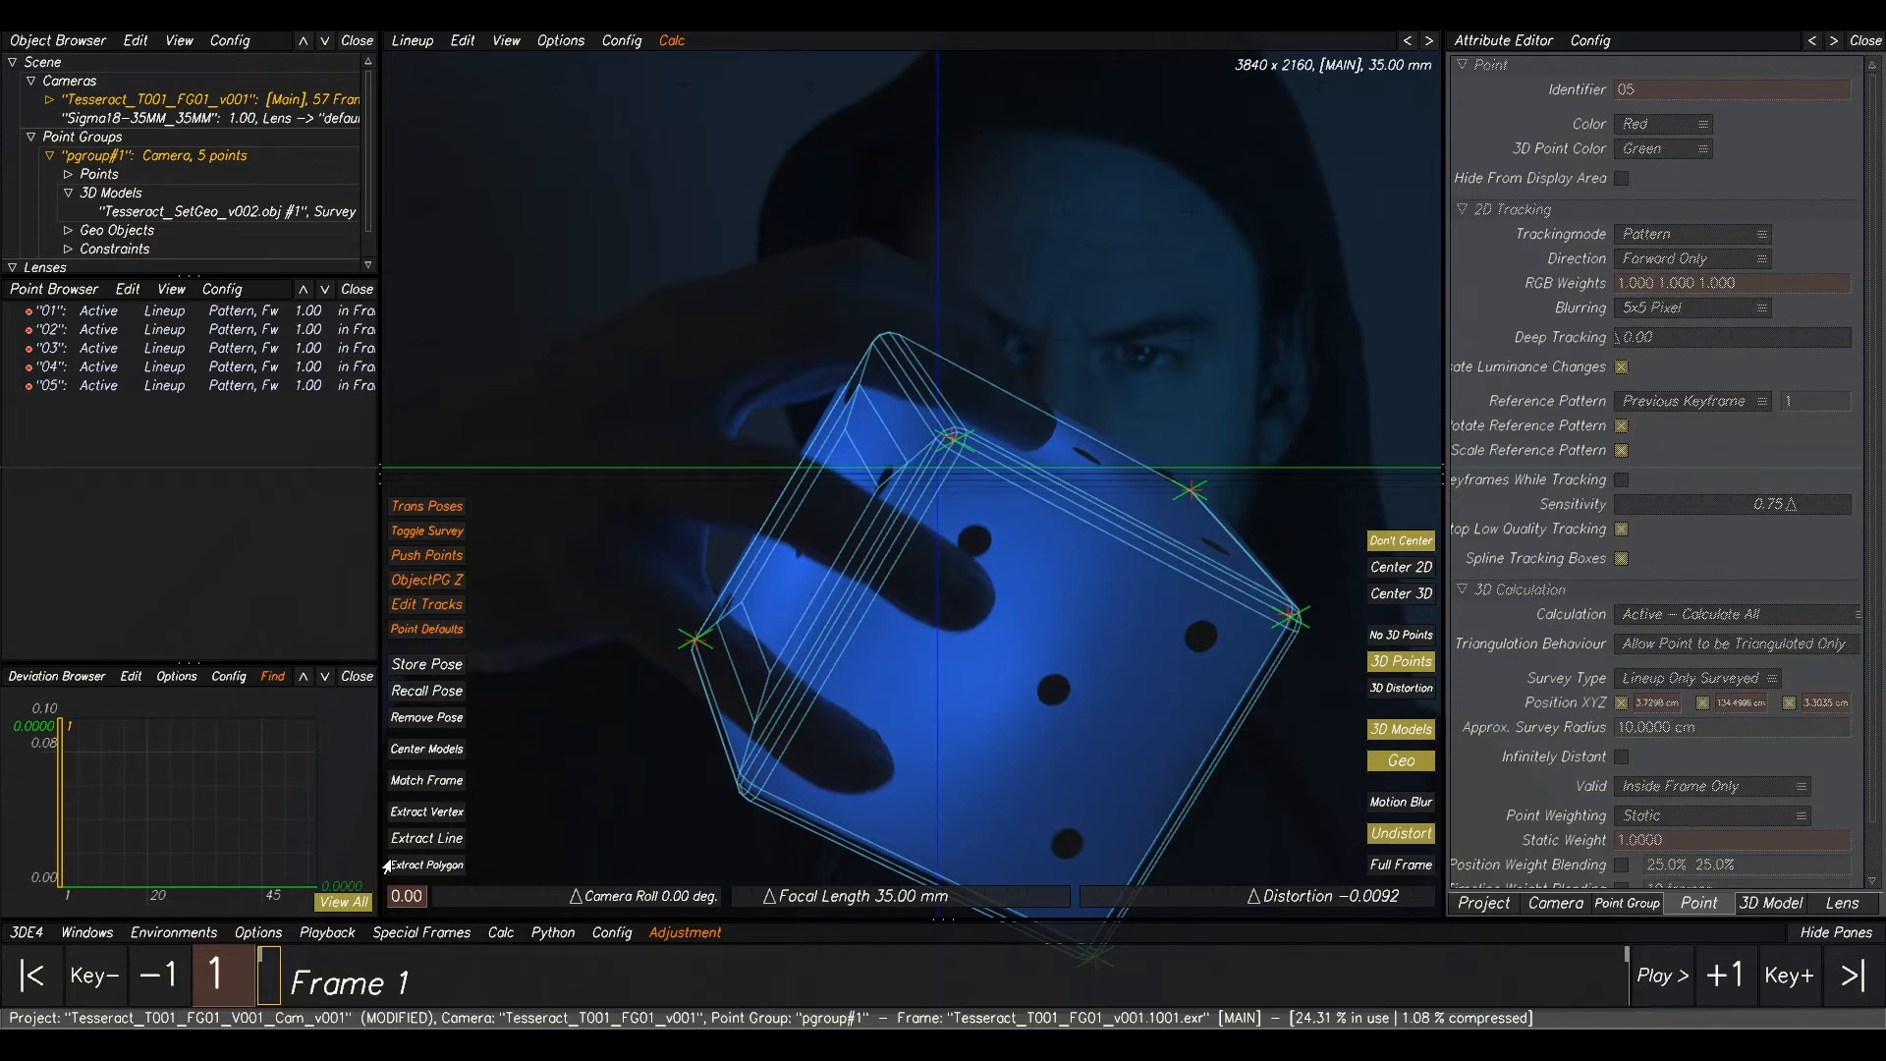
pyautogui.click(422, 811)
pyautogui.click(902, 337)
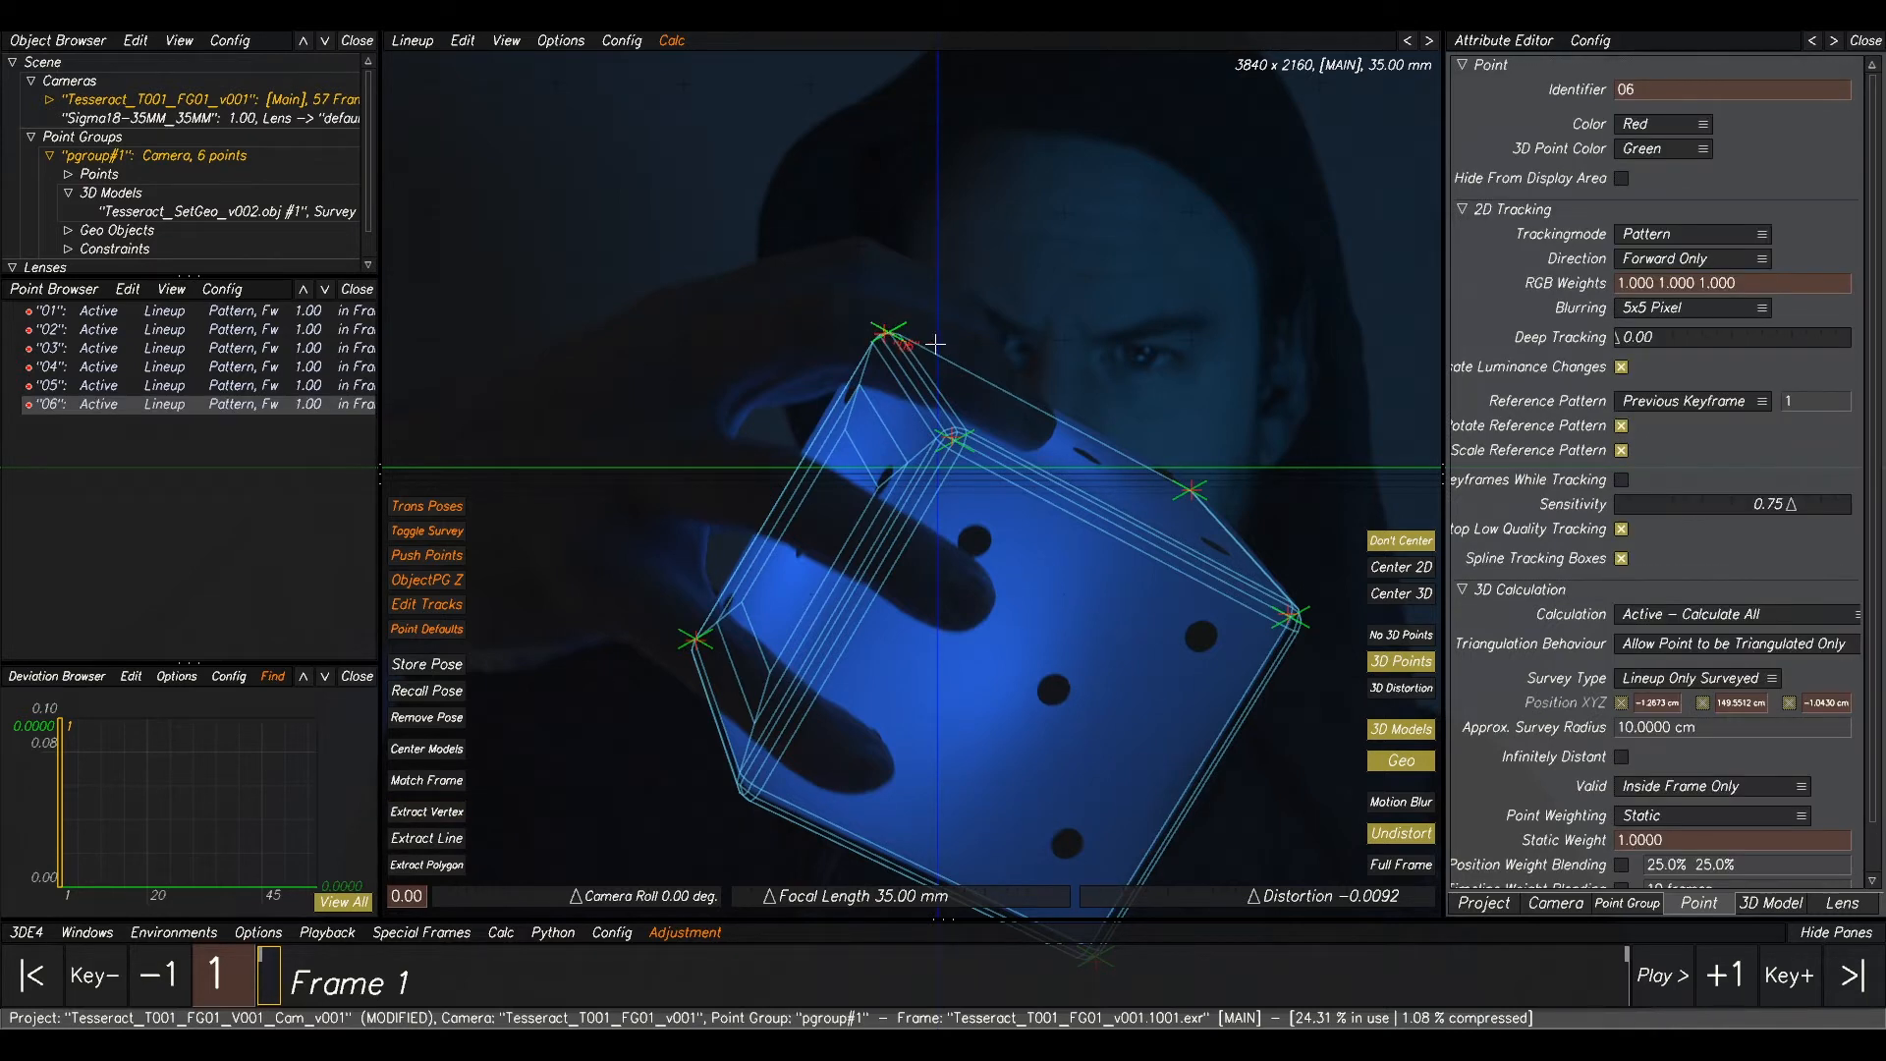
# - Reposition points 06, 04 and 03 so the model's upper and right corners line up with the cube in the plate
pyautogui.moveTo(879, 336); pyautogui.dragTo(877, 333)
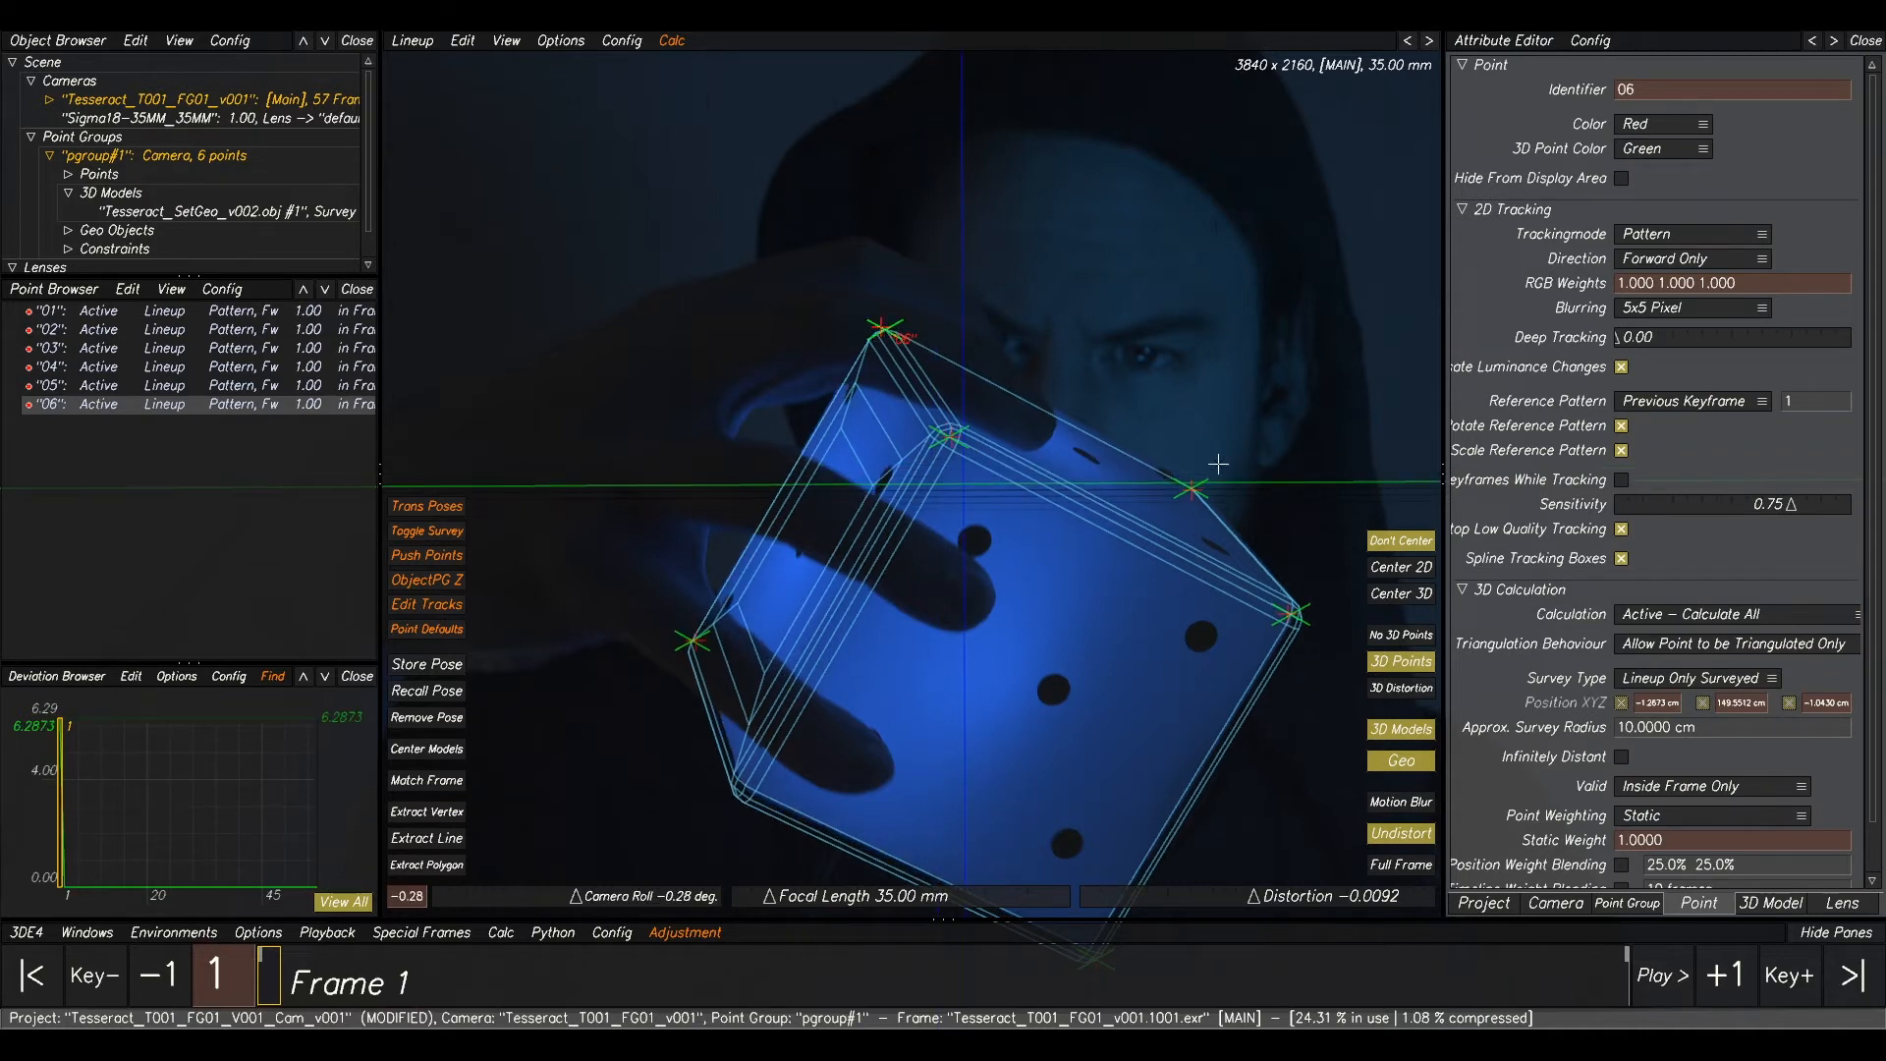
pyautogui.moveTo(1185, 734); pyautogui.dragTo(1092, 545, button='middle')
pyautogui.scroll(5, 1191, 283)
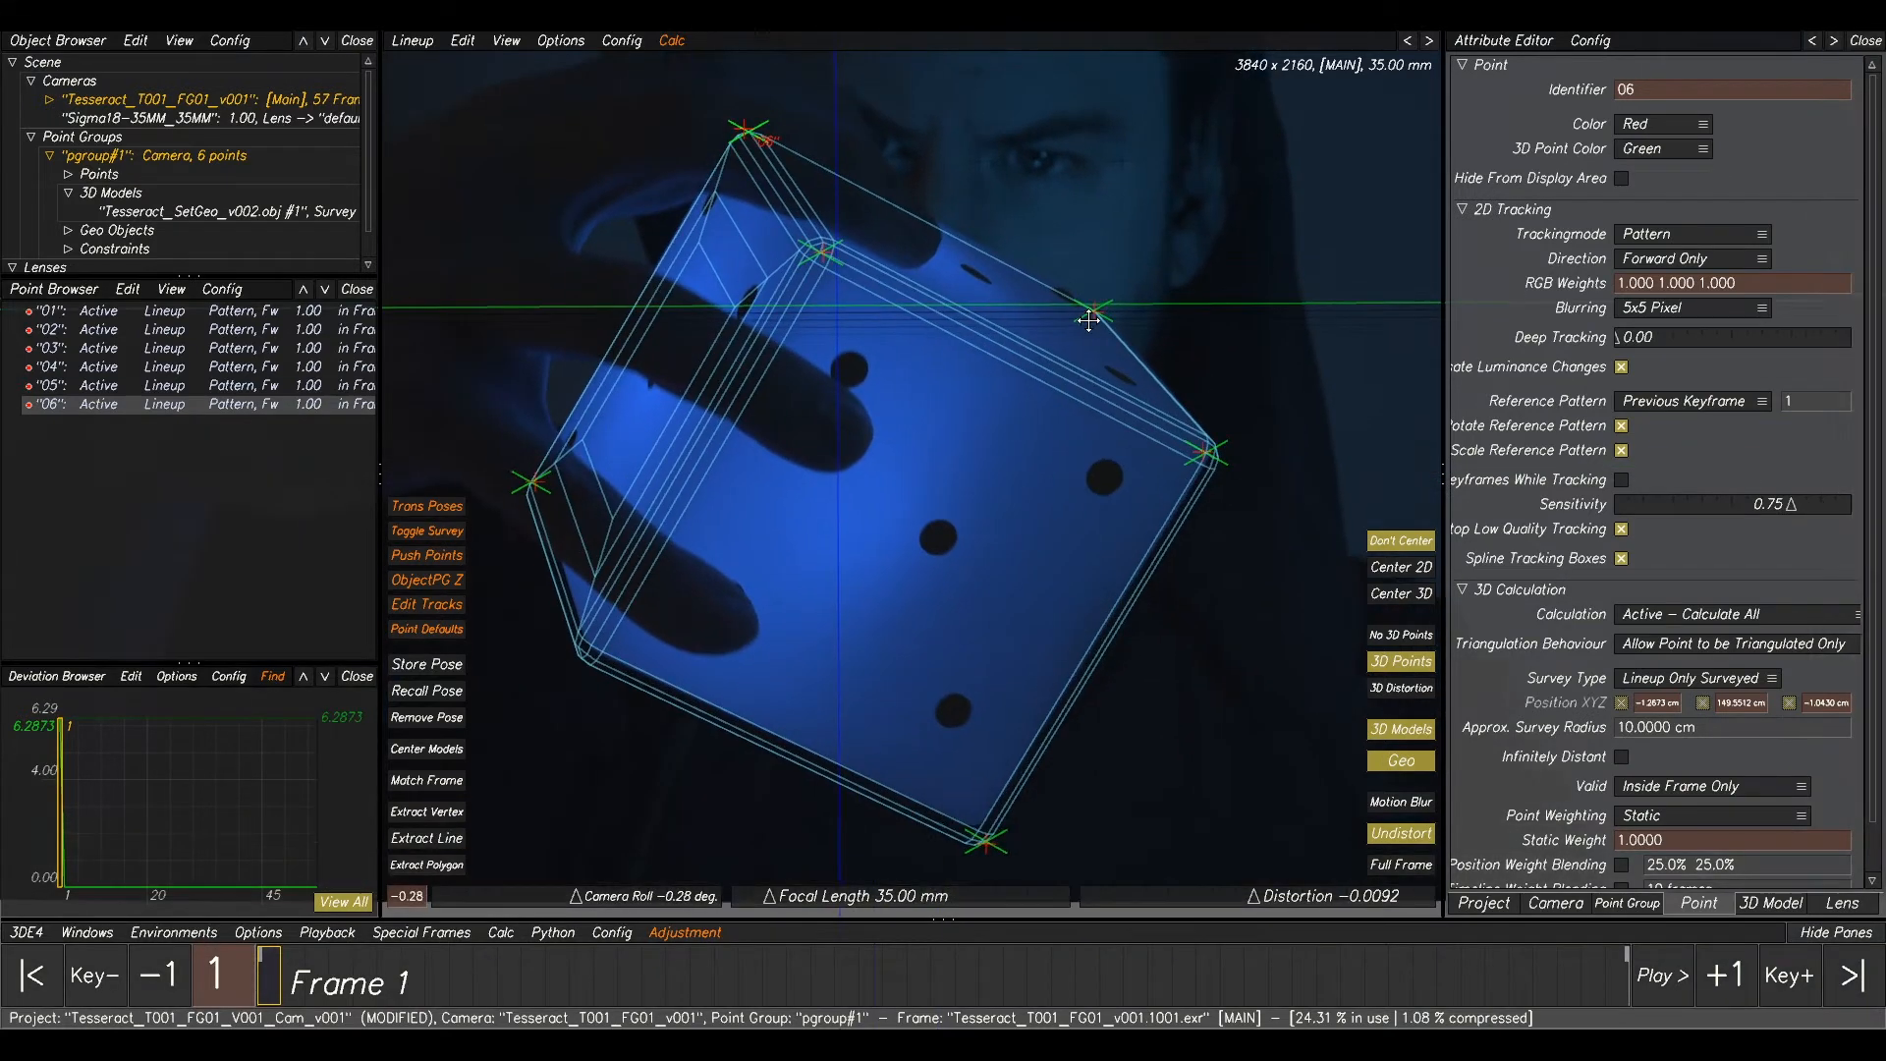
pyautogui.moveTo(1048, 421)
pyautogui.mouseDown()
pyautogui.moveTo(1026, 404)
pyautogui.moveTo(1053, 405)
pyautogui.mouseUp()
pyautogui.moveTo(1239, 677); pyautogui.dragTo(1201, 653)
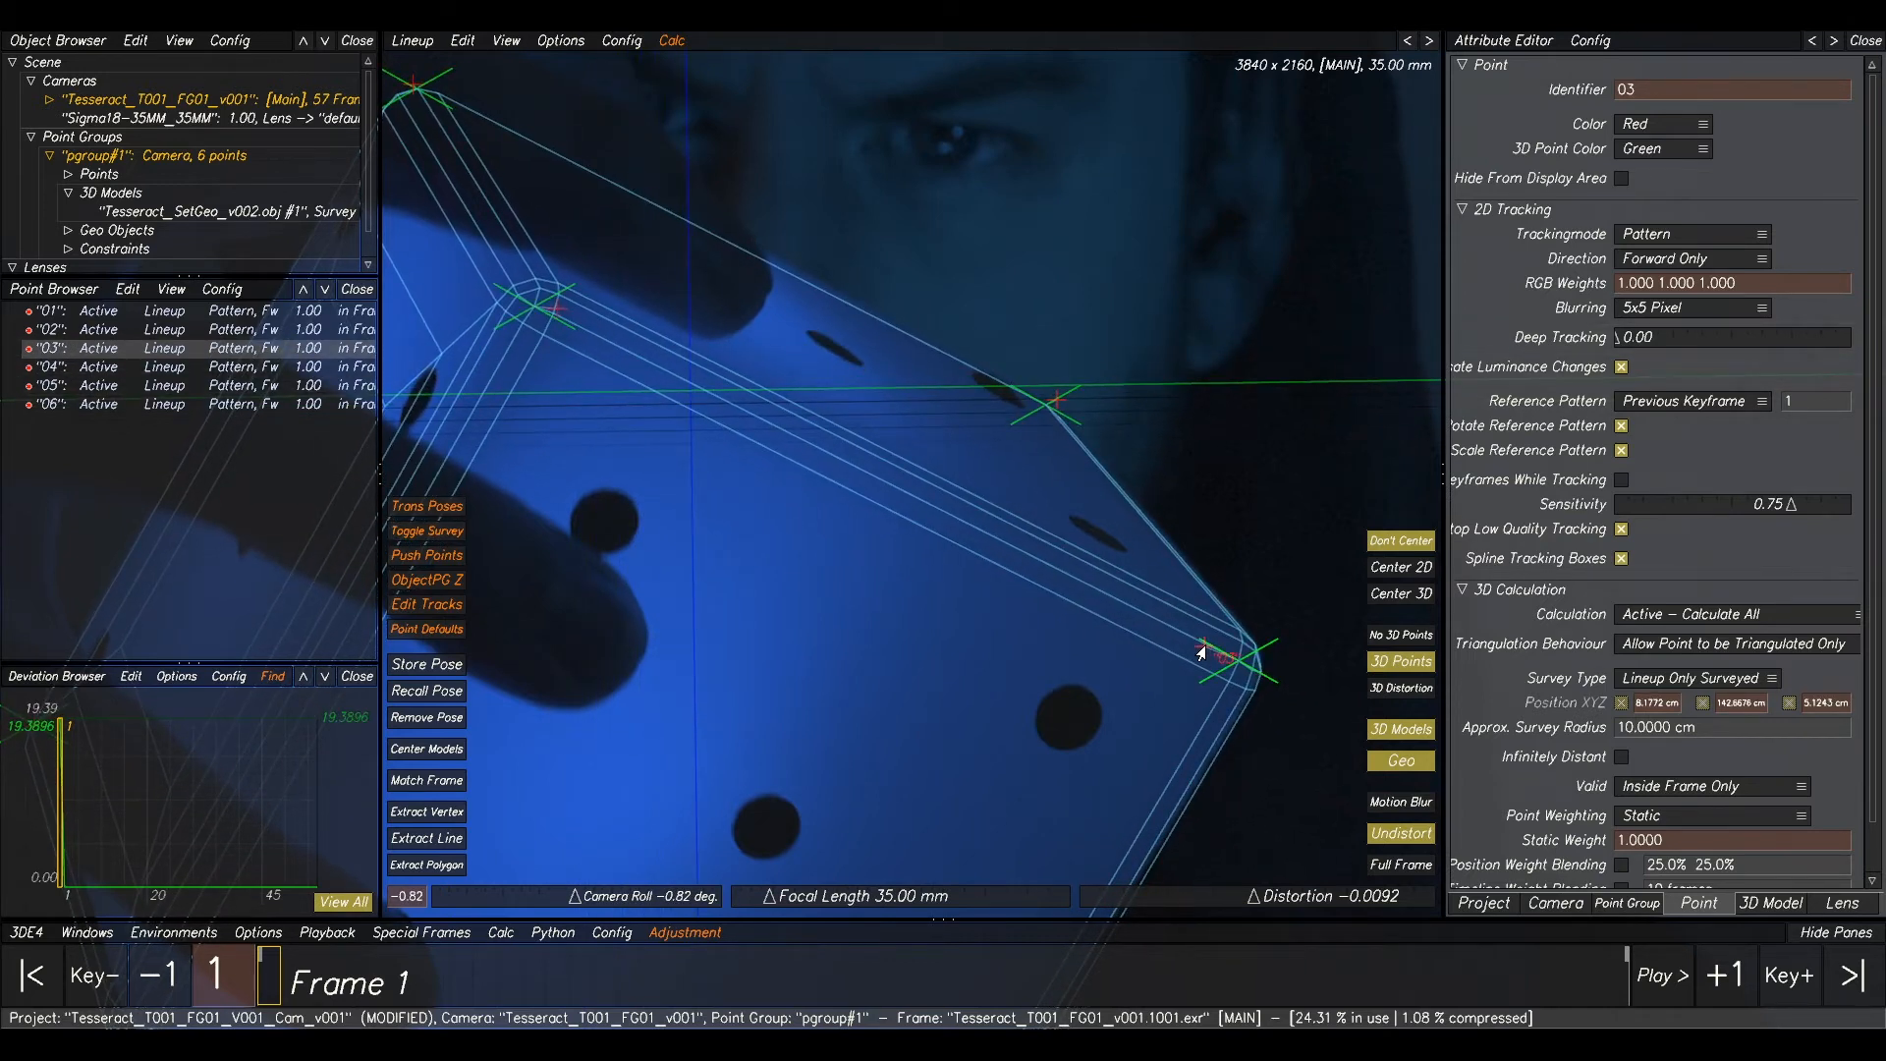
pyautogui.moveTo(1059, 401); pyautogui.dragTo(1056, 405)
# - Place points 02 and 05 on the cube's far-left and lowest corners in the plate
pyautogui.scroll(-3, 963, 411)
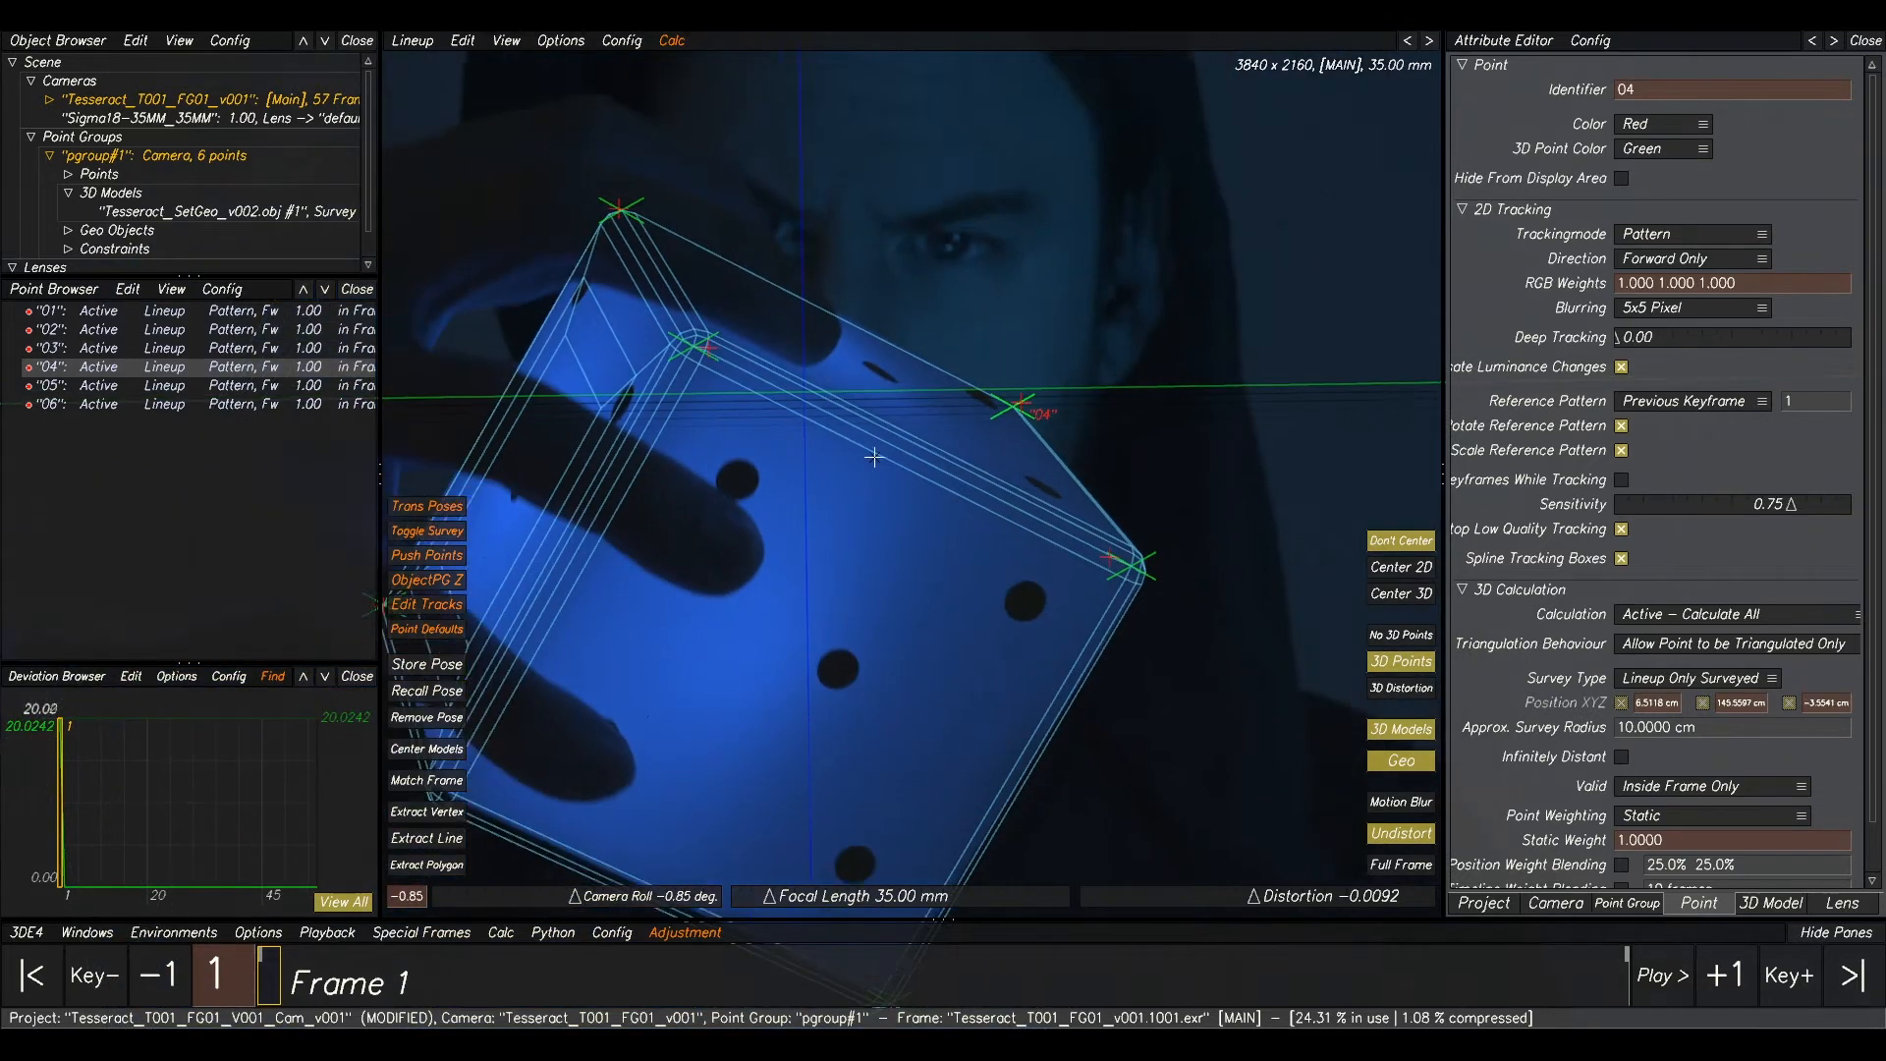
pyautogui.moveTo(630, 536); pyautogui.dragTo(1026, 316, button='middle')
pyautogui.click(775, 389)
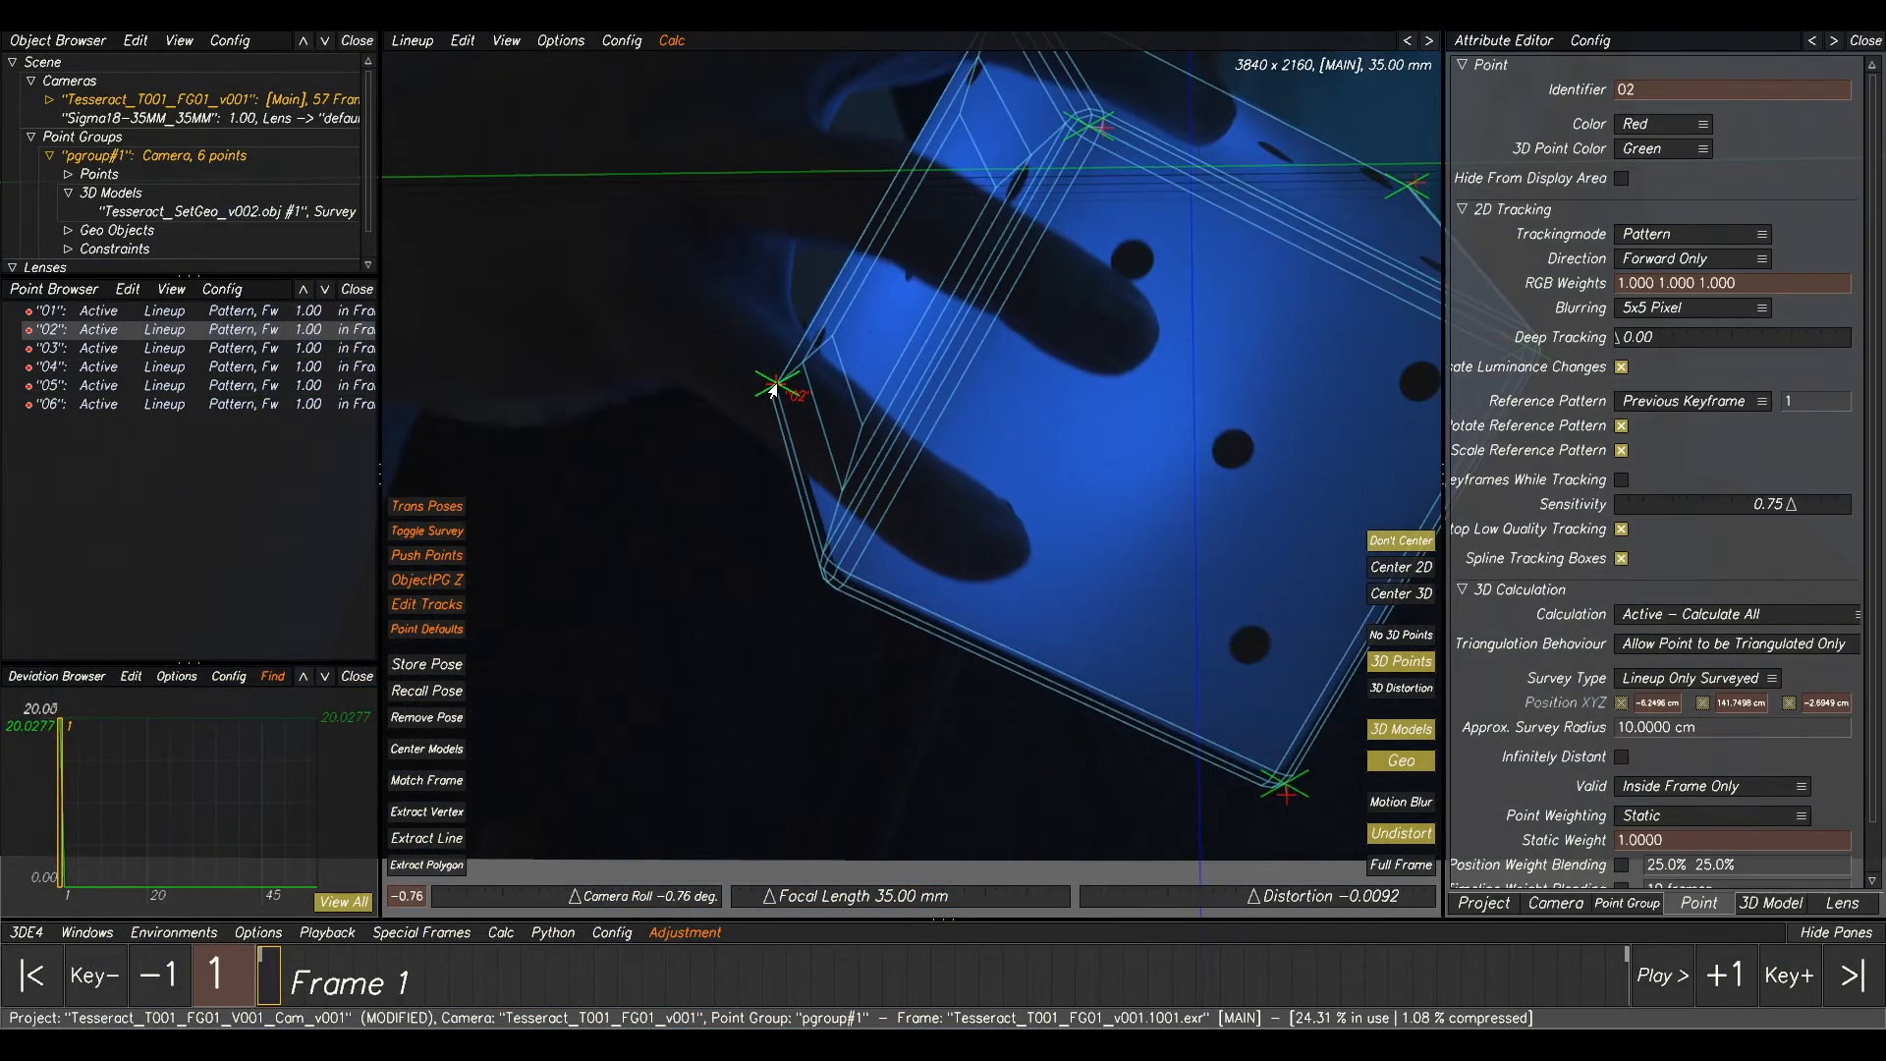
pyautogui.moveTo(1208, 776); pyautogui.dragTo(1209, 740)
# - Refine point 03 and a neighbouring upper corner point against the cube's edges in the plate
pyautogui.moveTo(1337, 294); pyautogui.dragTo(1083, 438, button='middle')
pyautogui.scroll(2, 1187, 452)
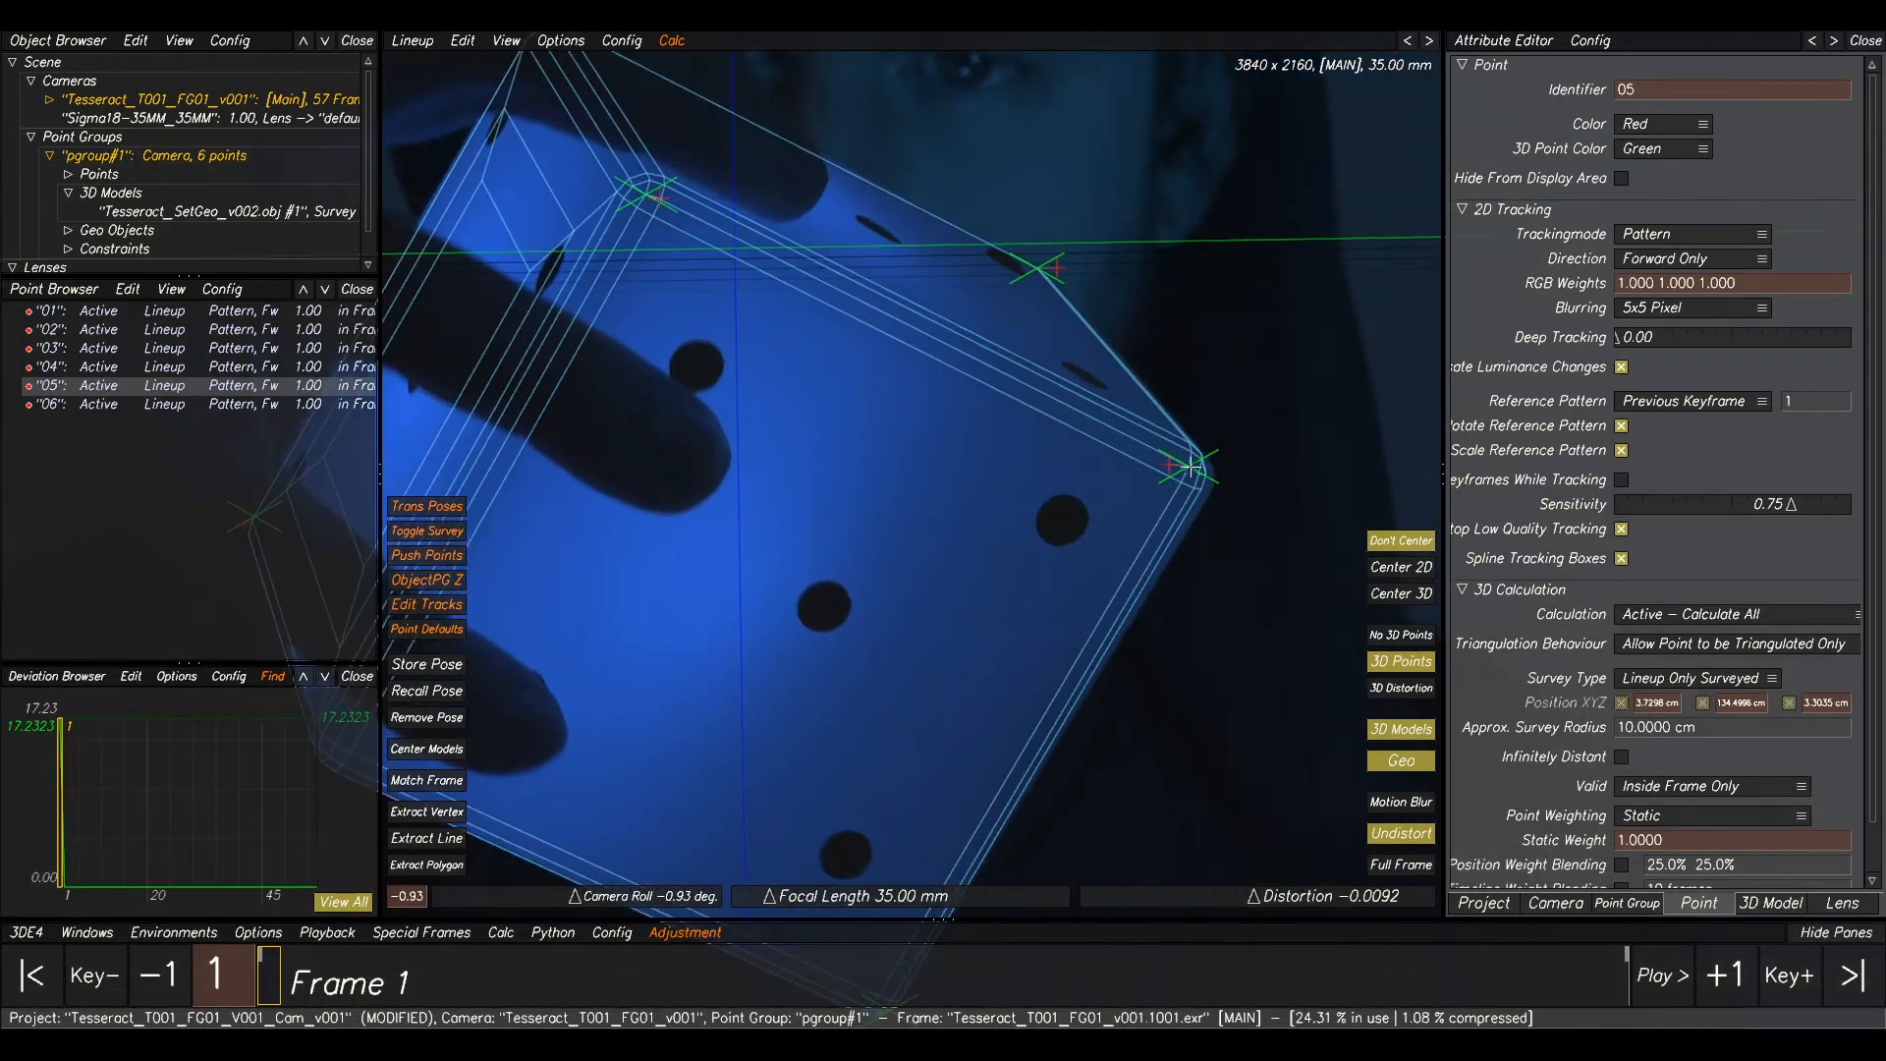
pyautogui.moveTo(1166, 465); pyautogui.dragTo(1184, 477)
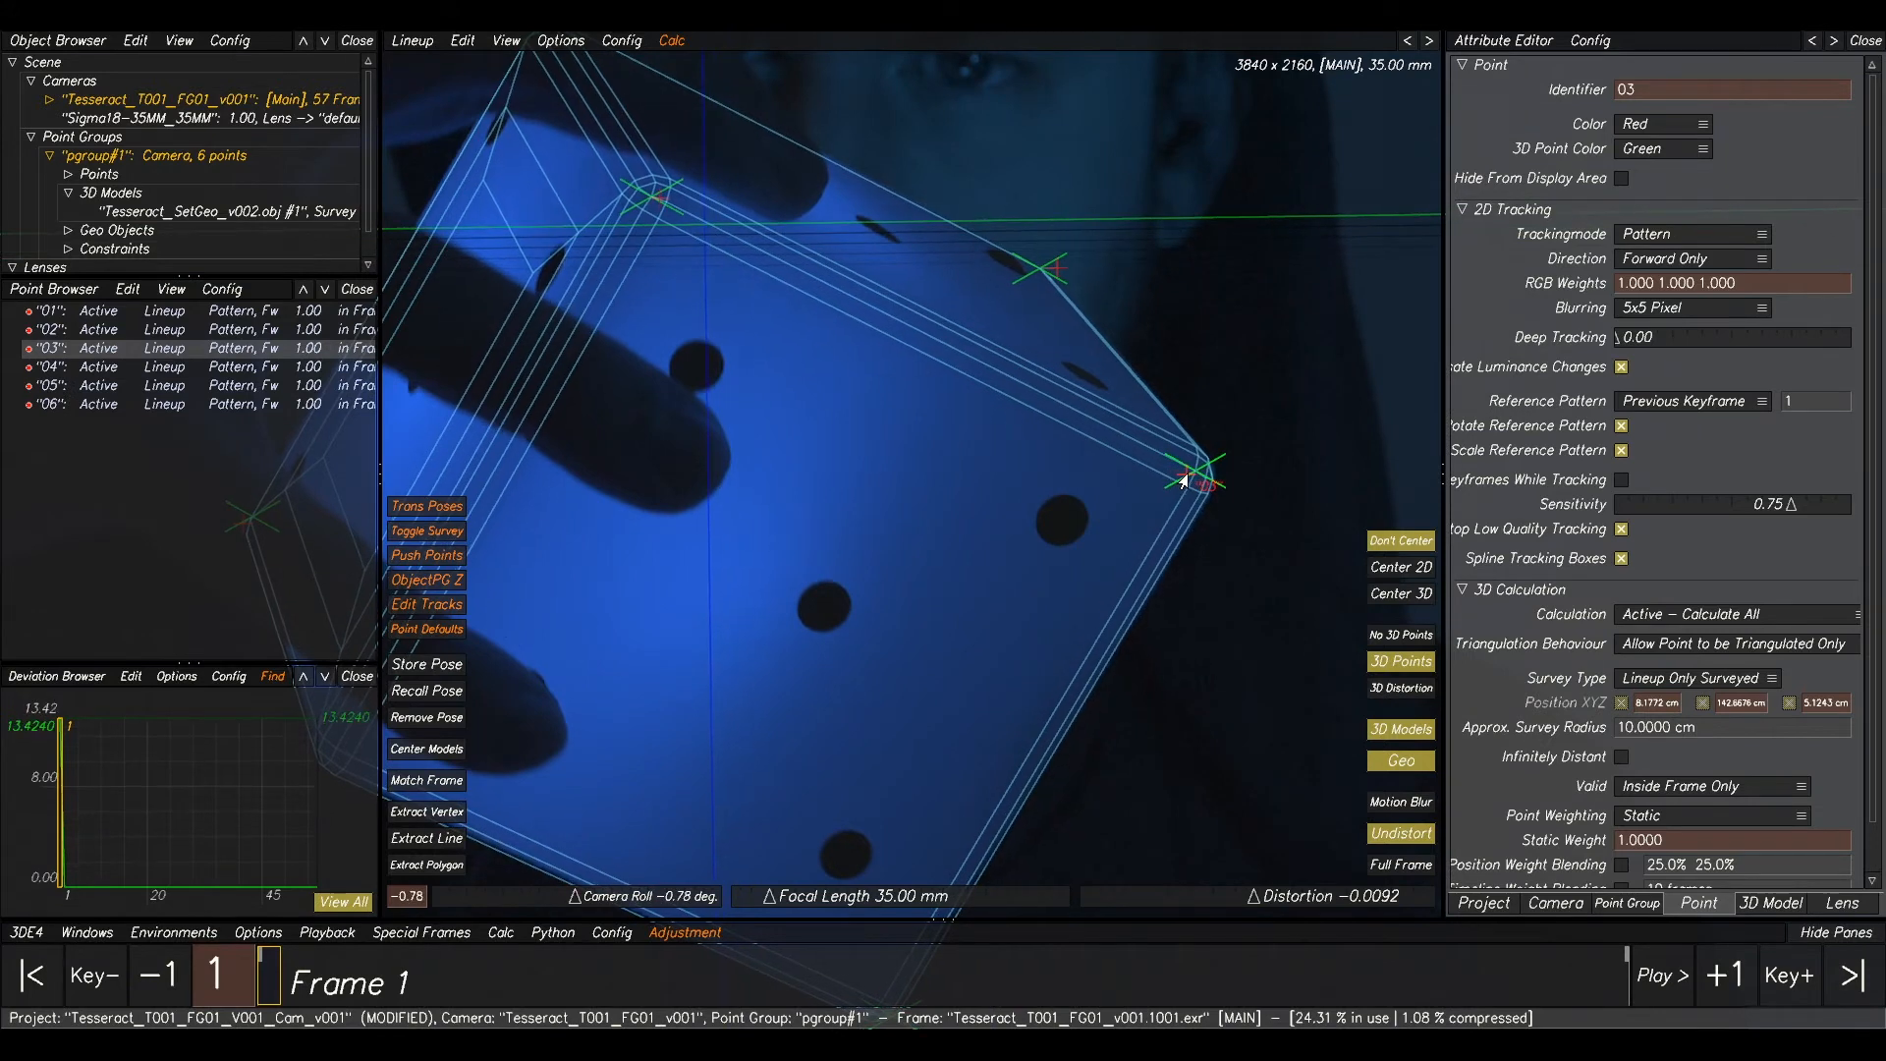
pyautogui.scroll(4, 1100, 267)
pyautogui.moveTo(978, 402); pyautogui.dragTo(998, 412)
# - Fine-tune point 02 on the cube's far-left corner and select point 05 at its lowest corner for checking against the plate
pyautogui.scroll(-5, 992, 427)
pyautogui.moveTo(879, 409); pyautogui.dragTo(1191, 340, button='middle')
pyautogui.moveTo(569, 599); pyautogui.dragTo(643, 447, button='middle')
pyautogui.scroll(-1, 634, 441)
pyautogui.moveTo(652, 426); pyautogui.dragTo(650, 427)
pyautogui.moveTo(1133, 662); pyautogui.dragTo(923, 515, button='middle')
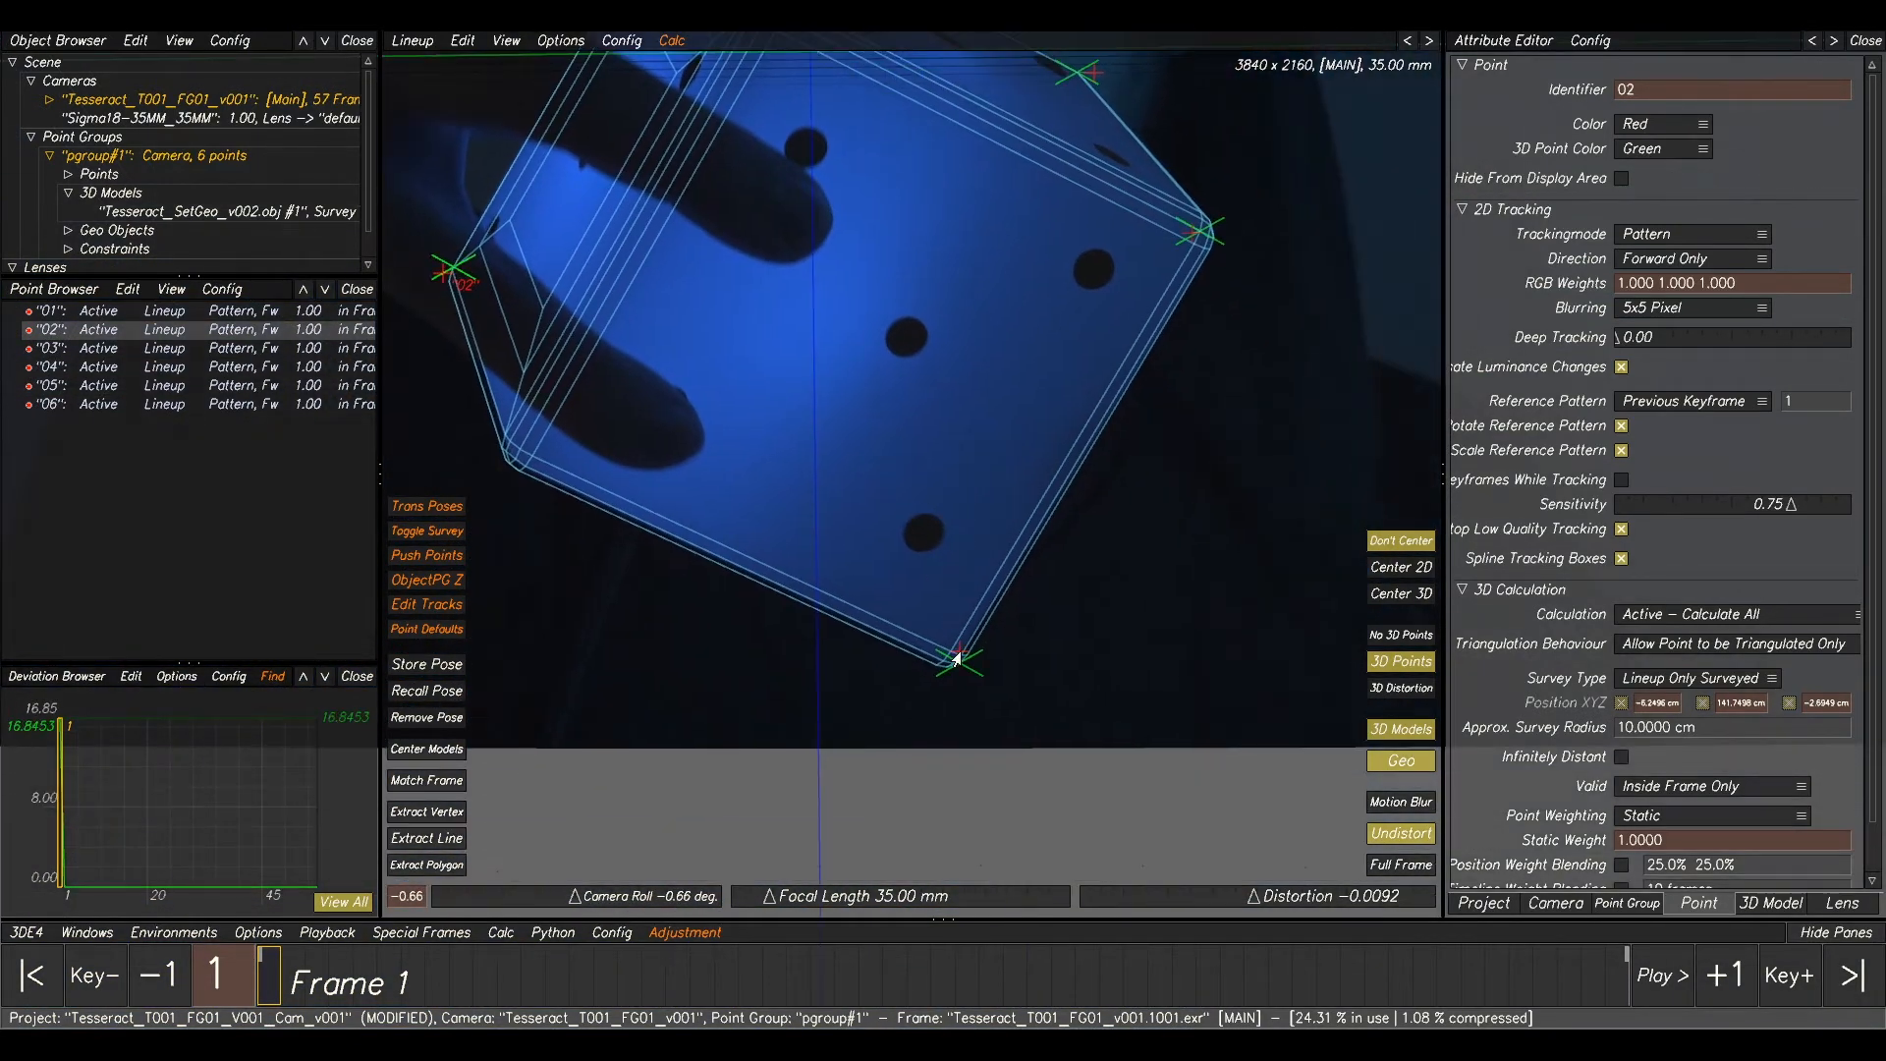
pyautogui.click(959, 656)
pyautogui.scroll(-4, 1040, 374)
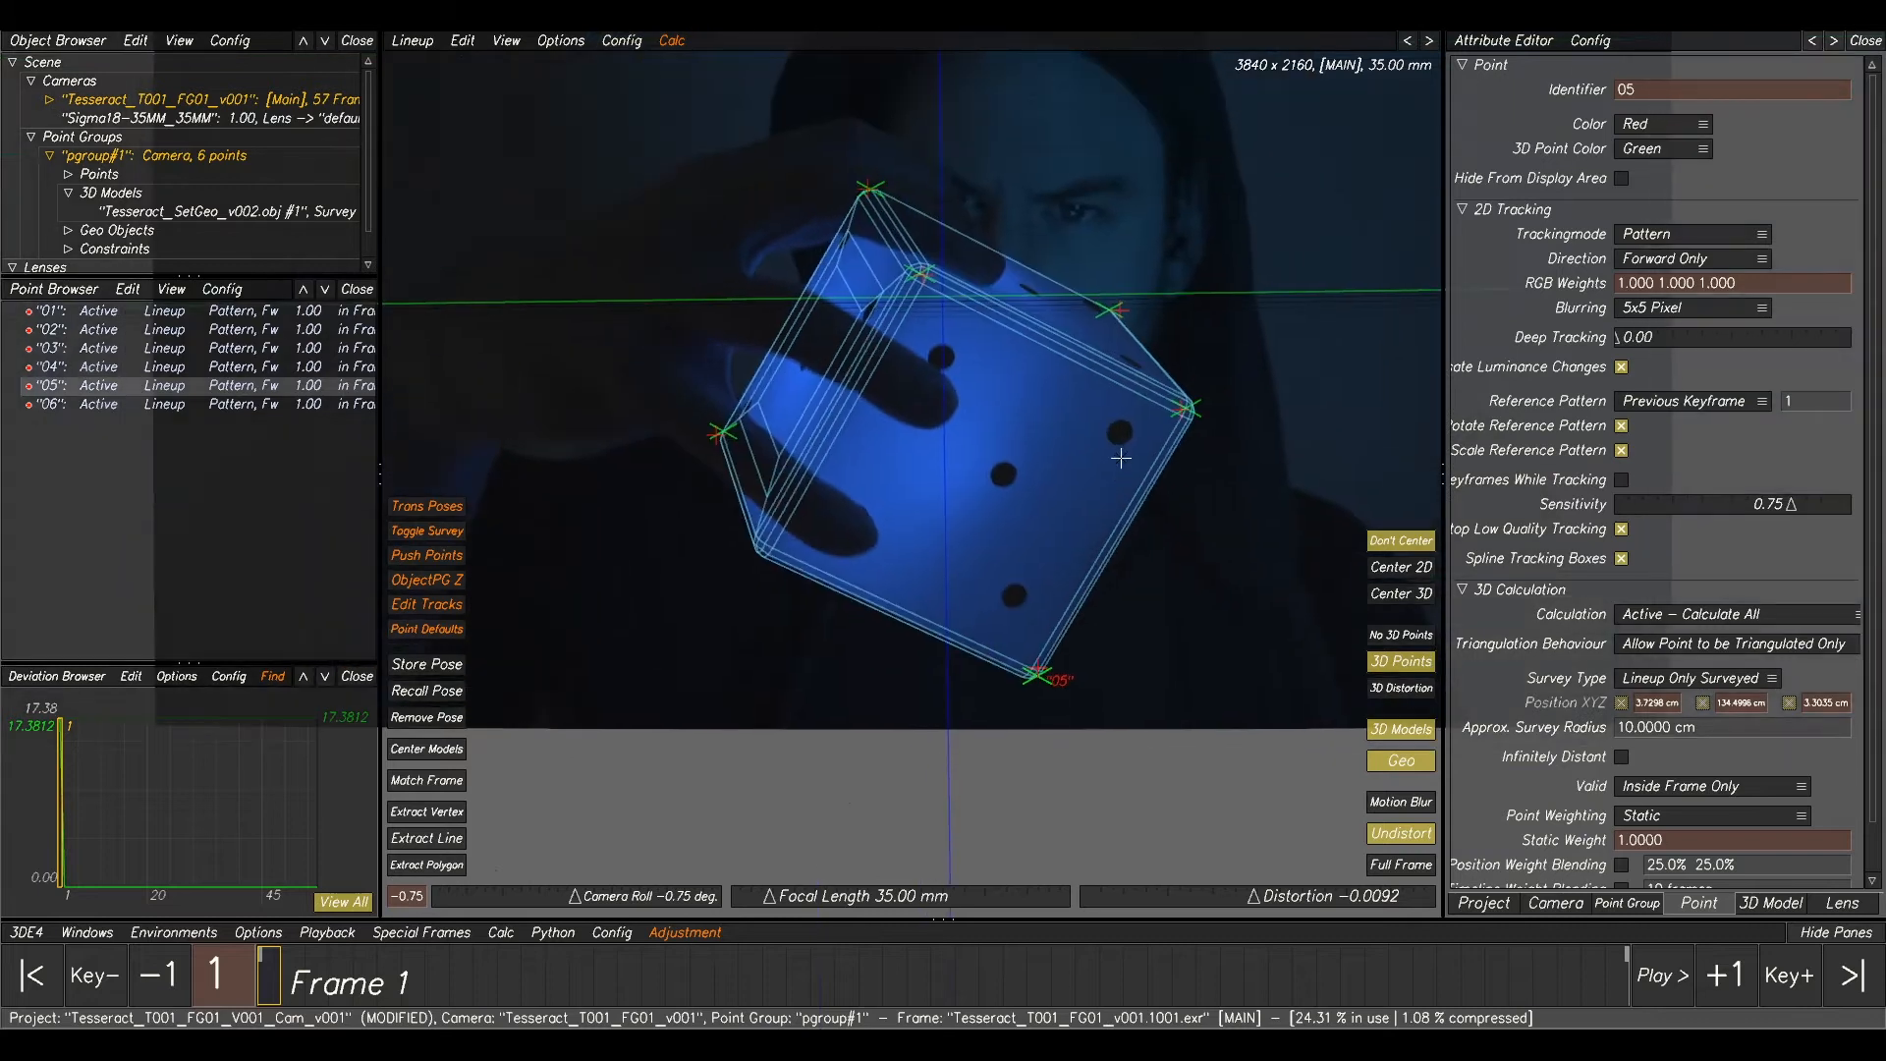
# - Check the upper corners of the model against the plate and store the lined-up pose for frame 1
pyautogui.scroll(5, 1106, 306)
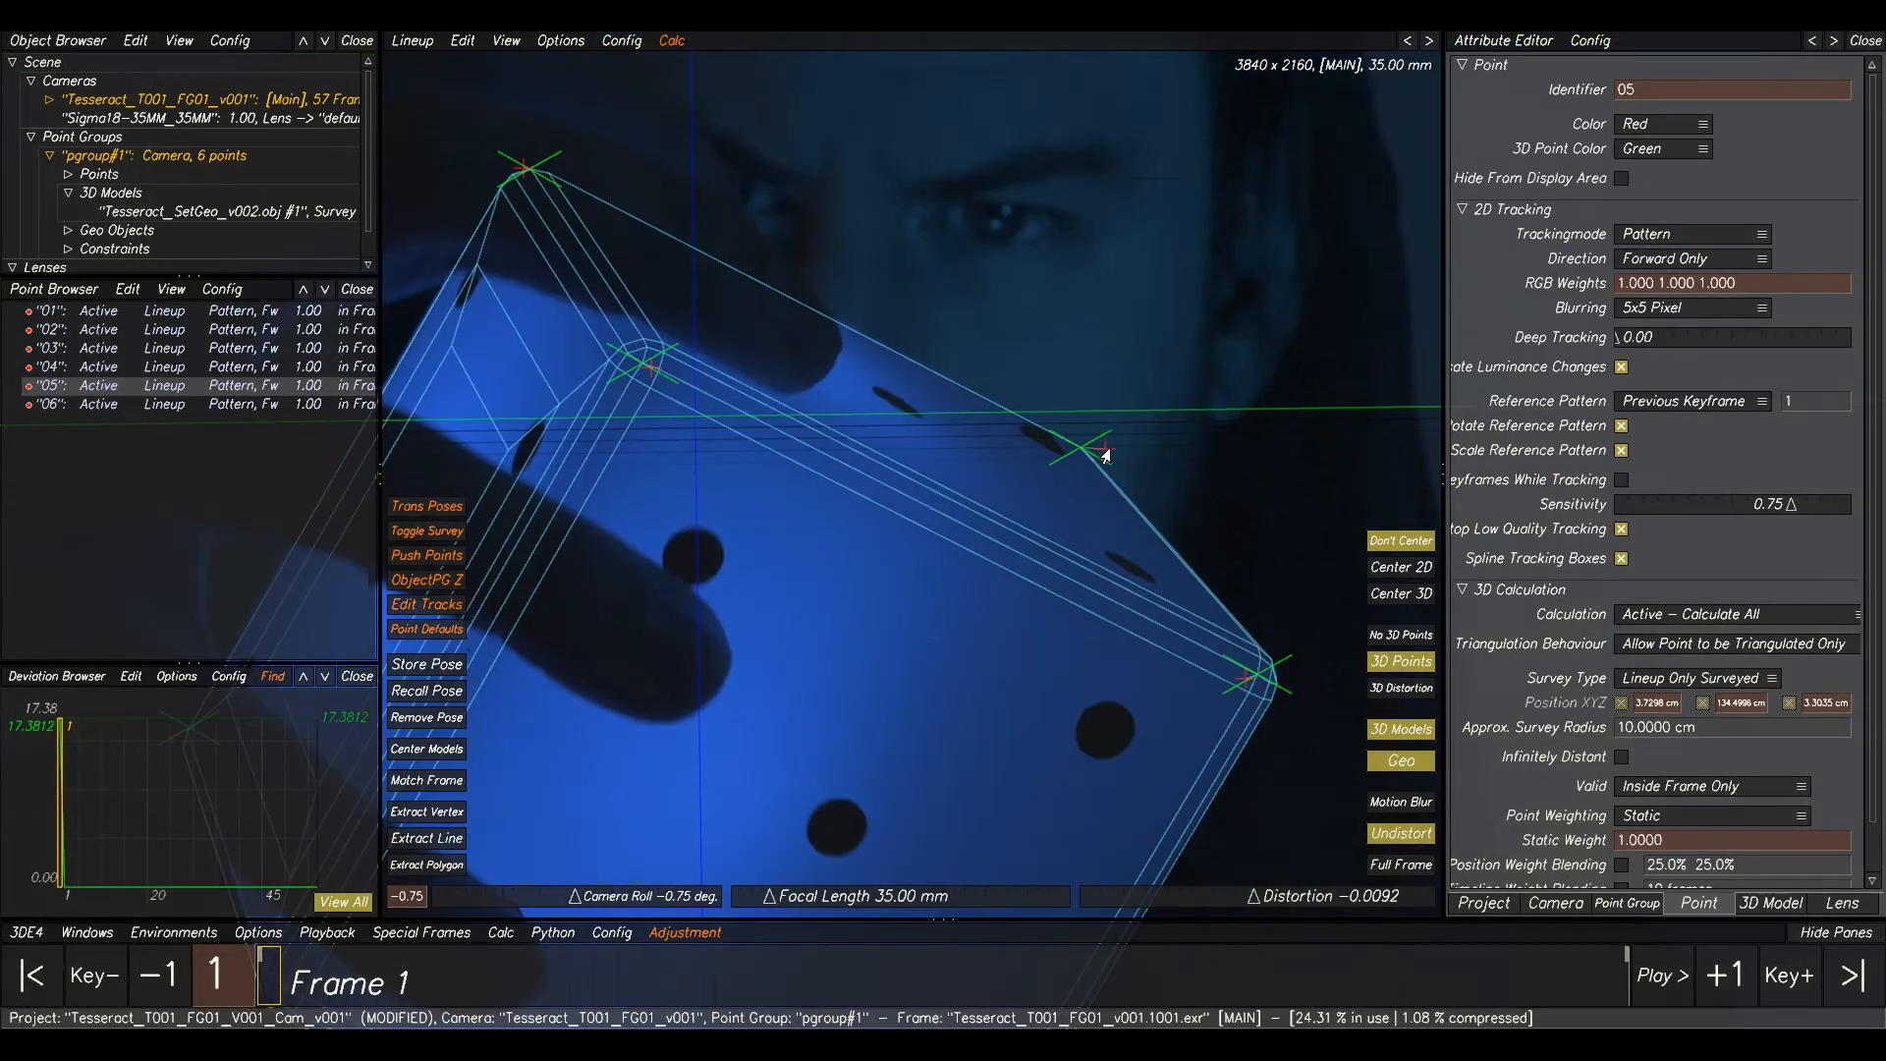
pyautogui.scroll(-4, 1106, 454)
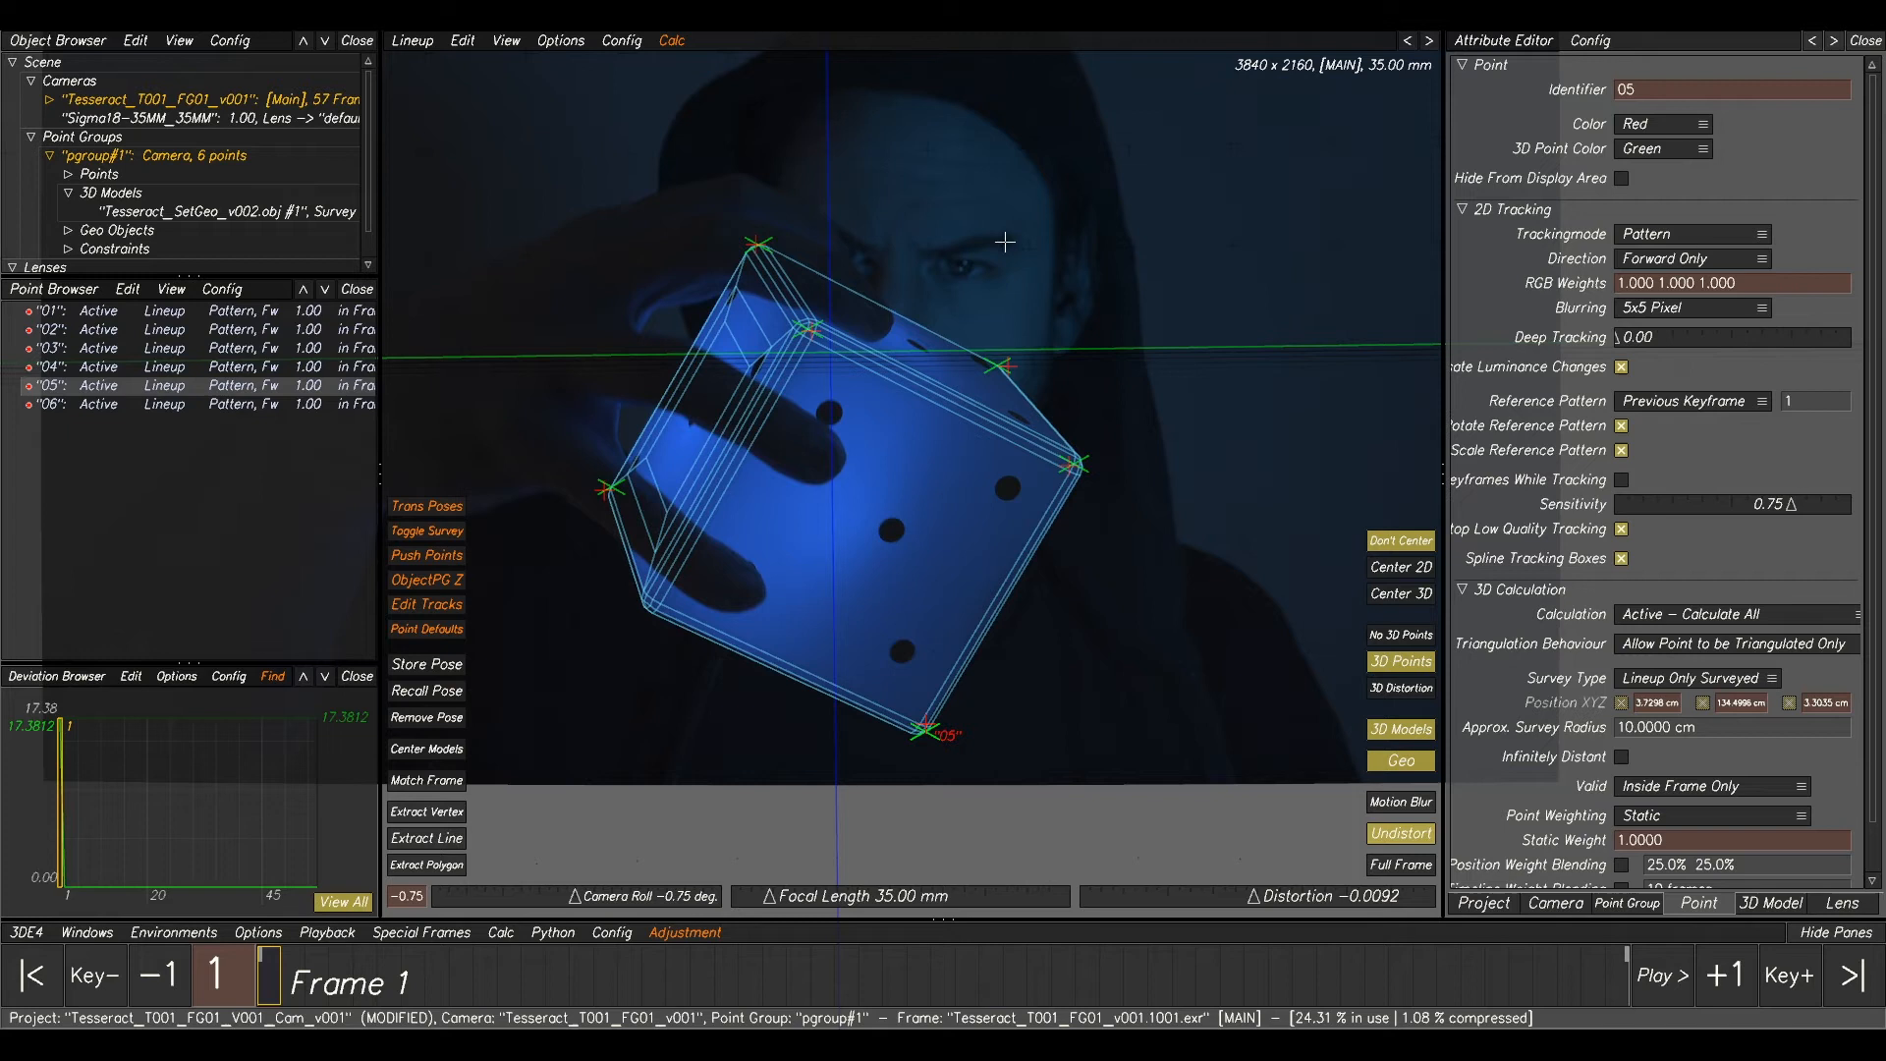
pyautogui.click(422, 668)
pyautogui.moveTo(989, 538); pyautogui.dragTo(1067, 599, button='middle')
pyautogui.scroll(-1, 1066, 599)
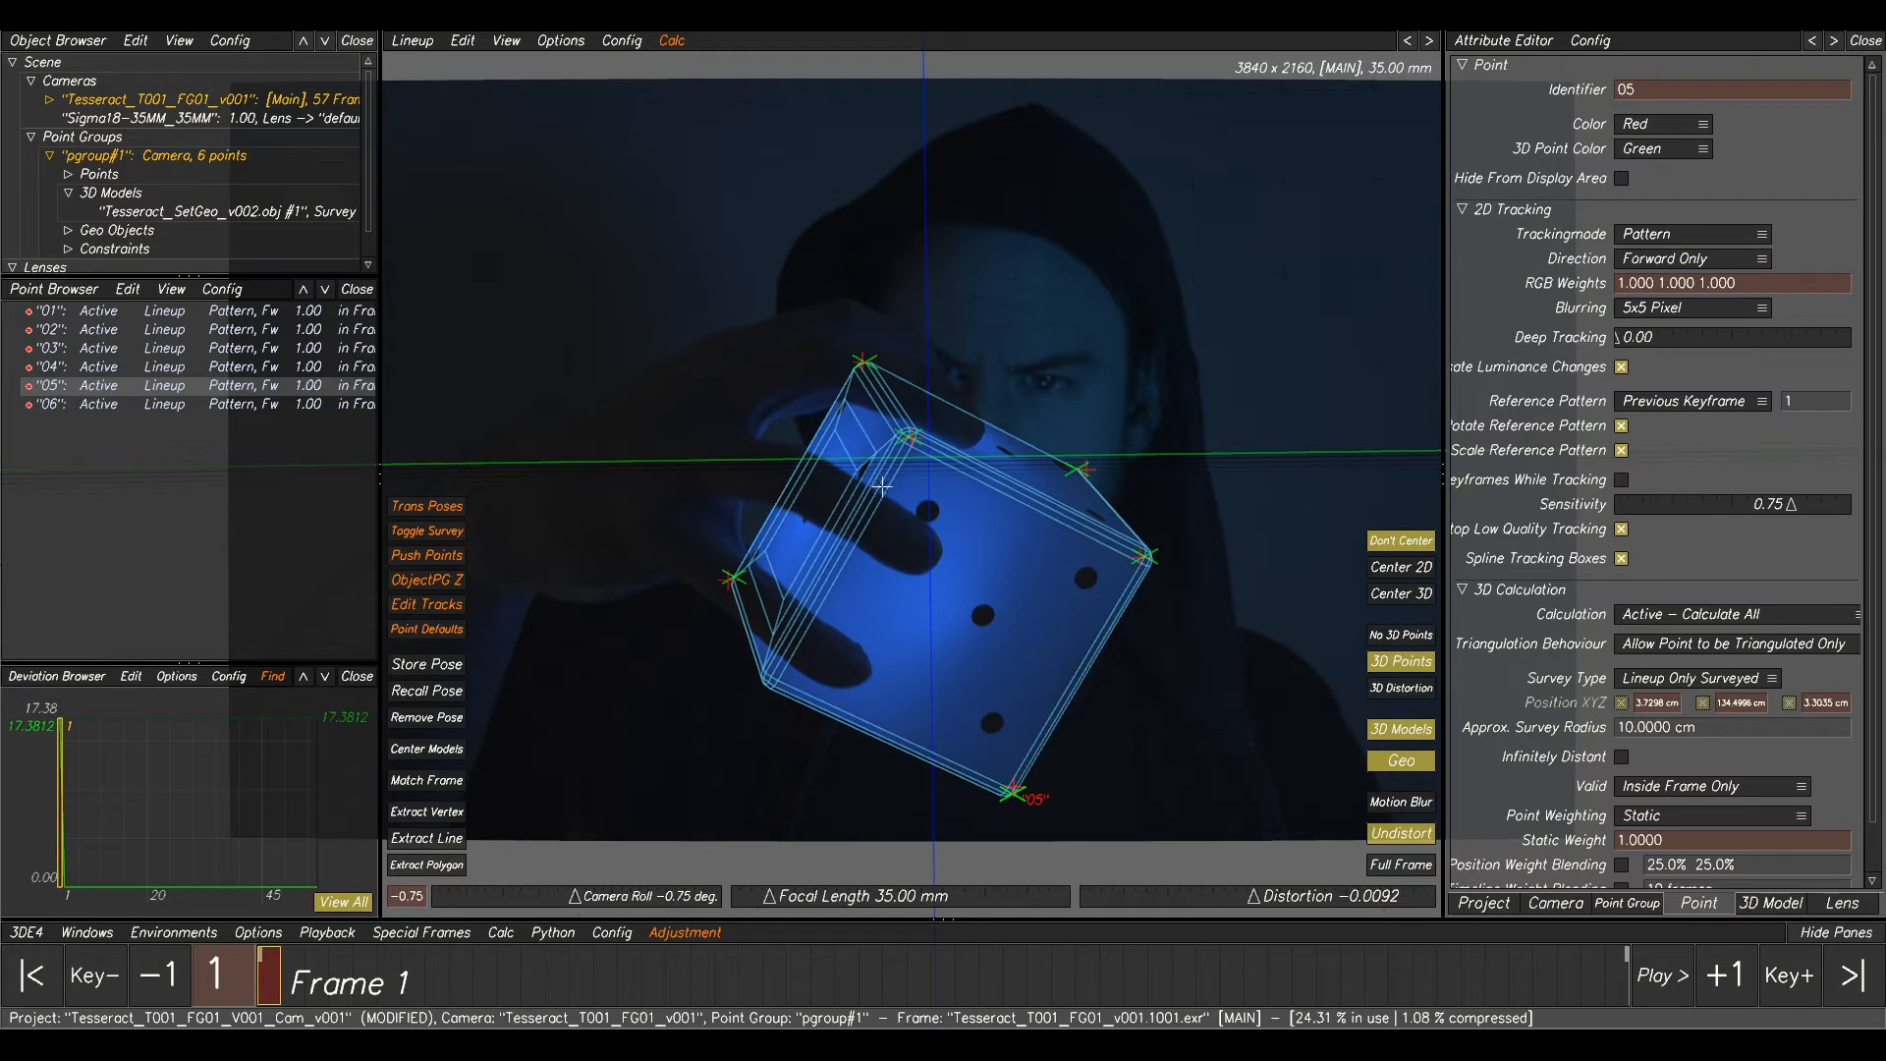
# - In Manual Tracking, add points 07, 08 and 09 on the front face's lowest, upper-left and right black dots
pyautogui.press('F1')
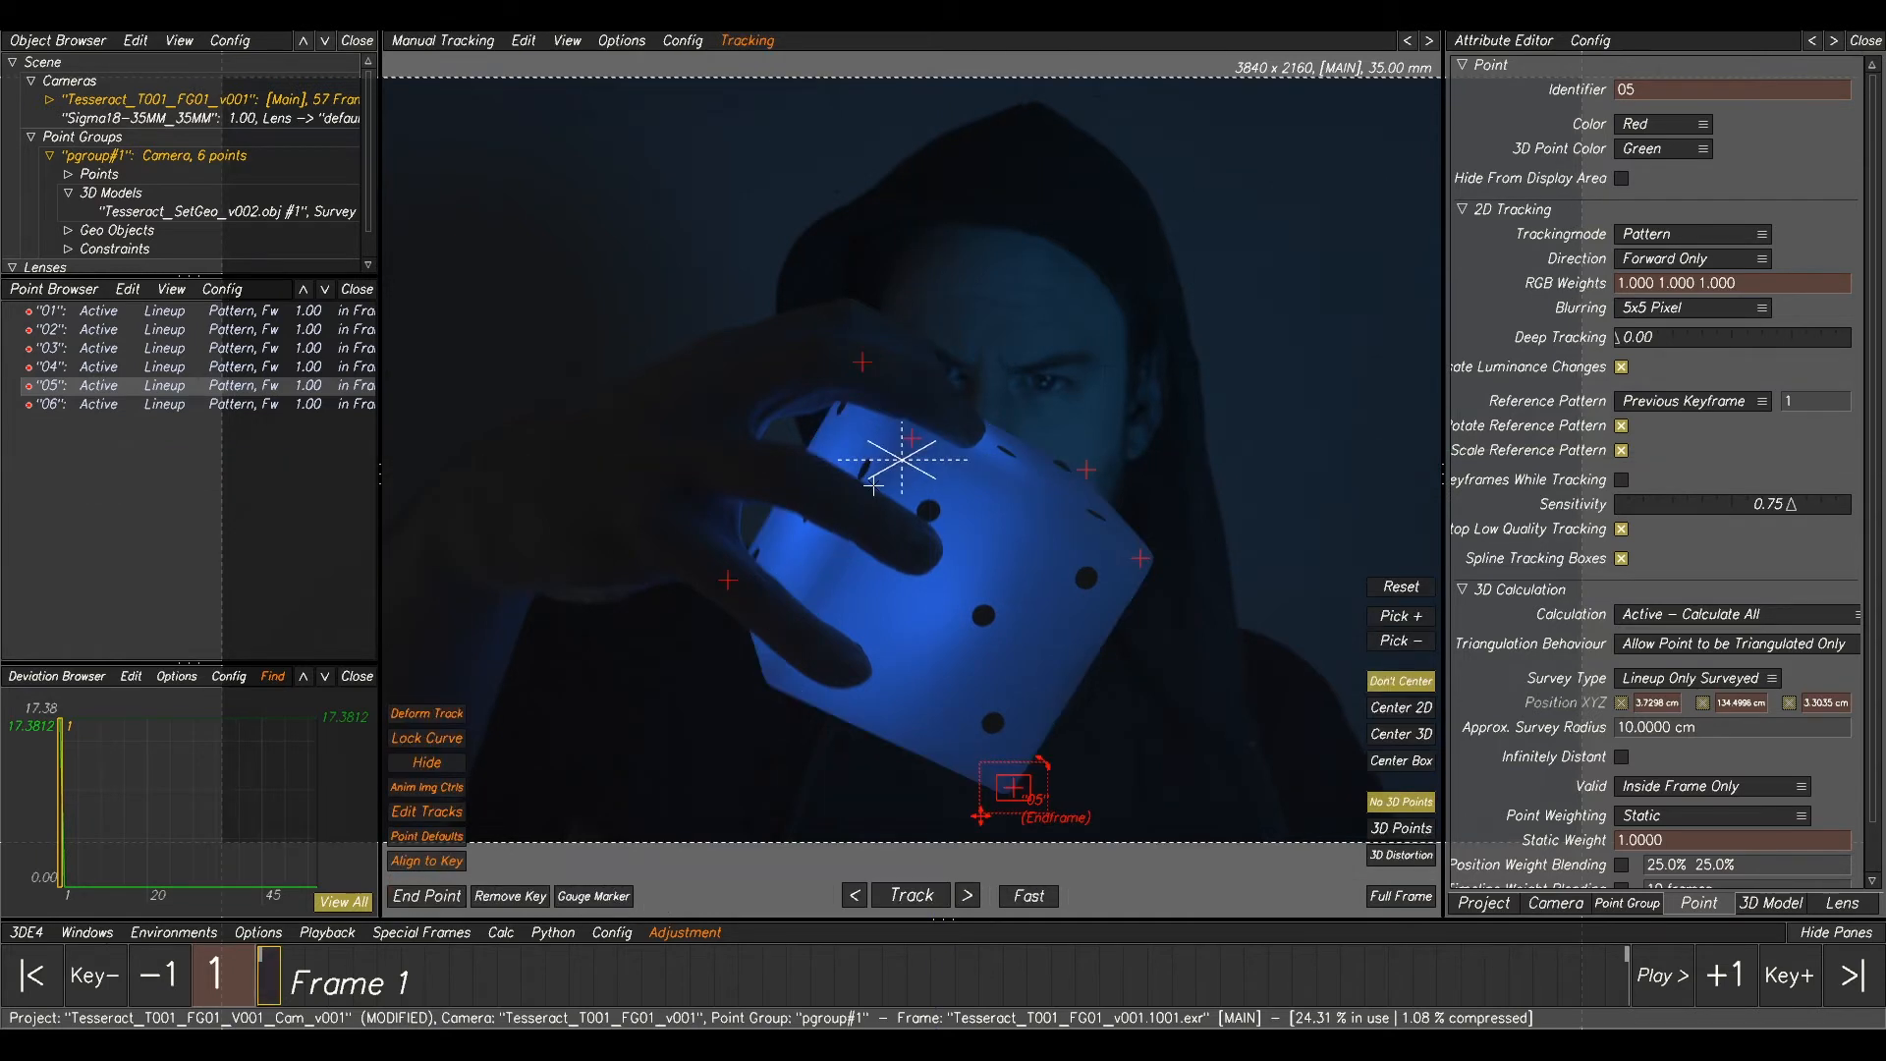
pyautogui.click(985, 522)
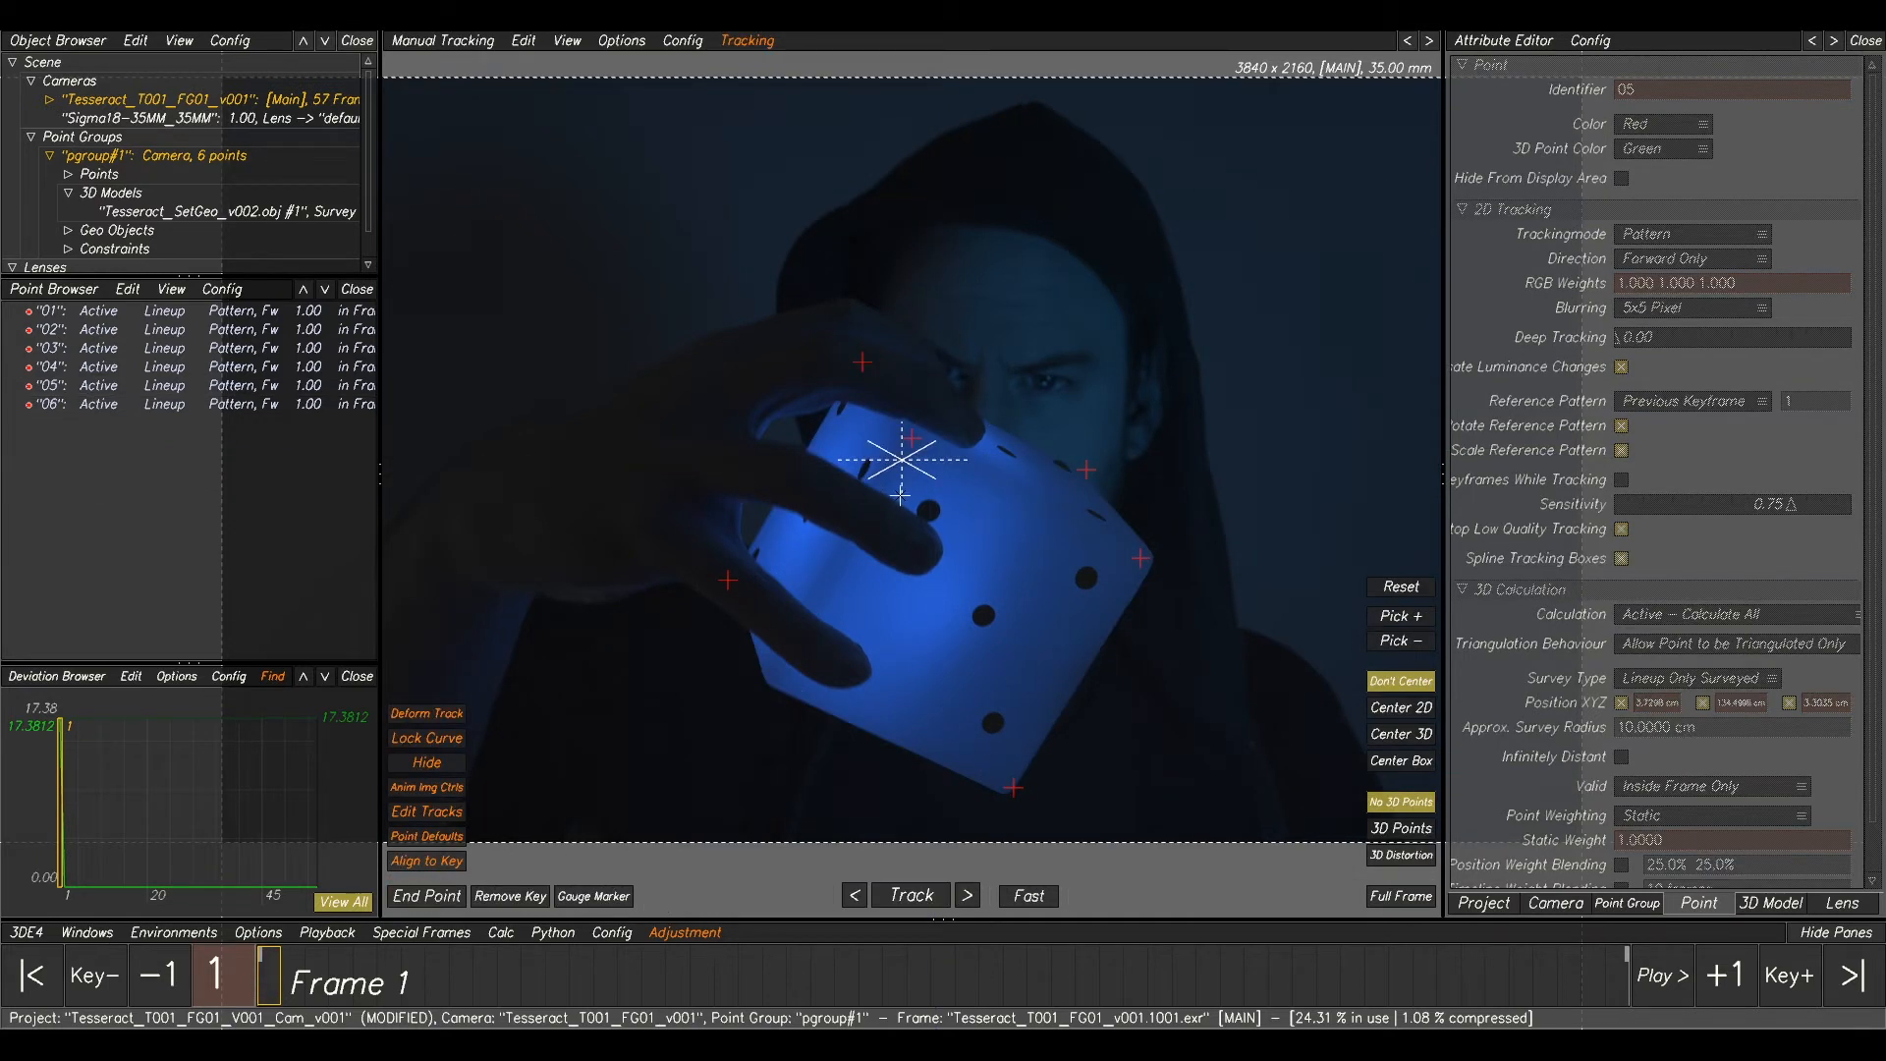
pyautogui.keyDown('ctrl'); pyautogui.click(992, 722); pyautogui.keyUp('ctrl')
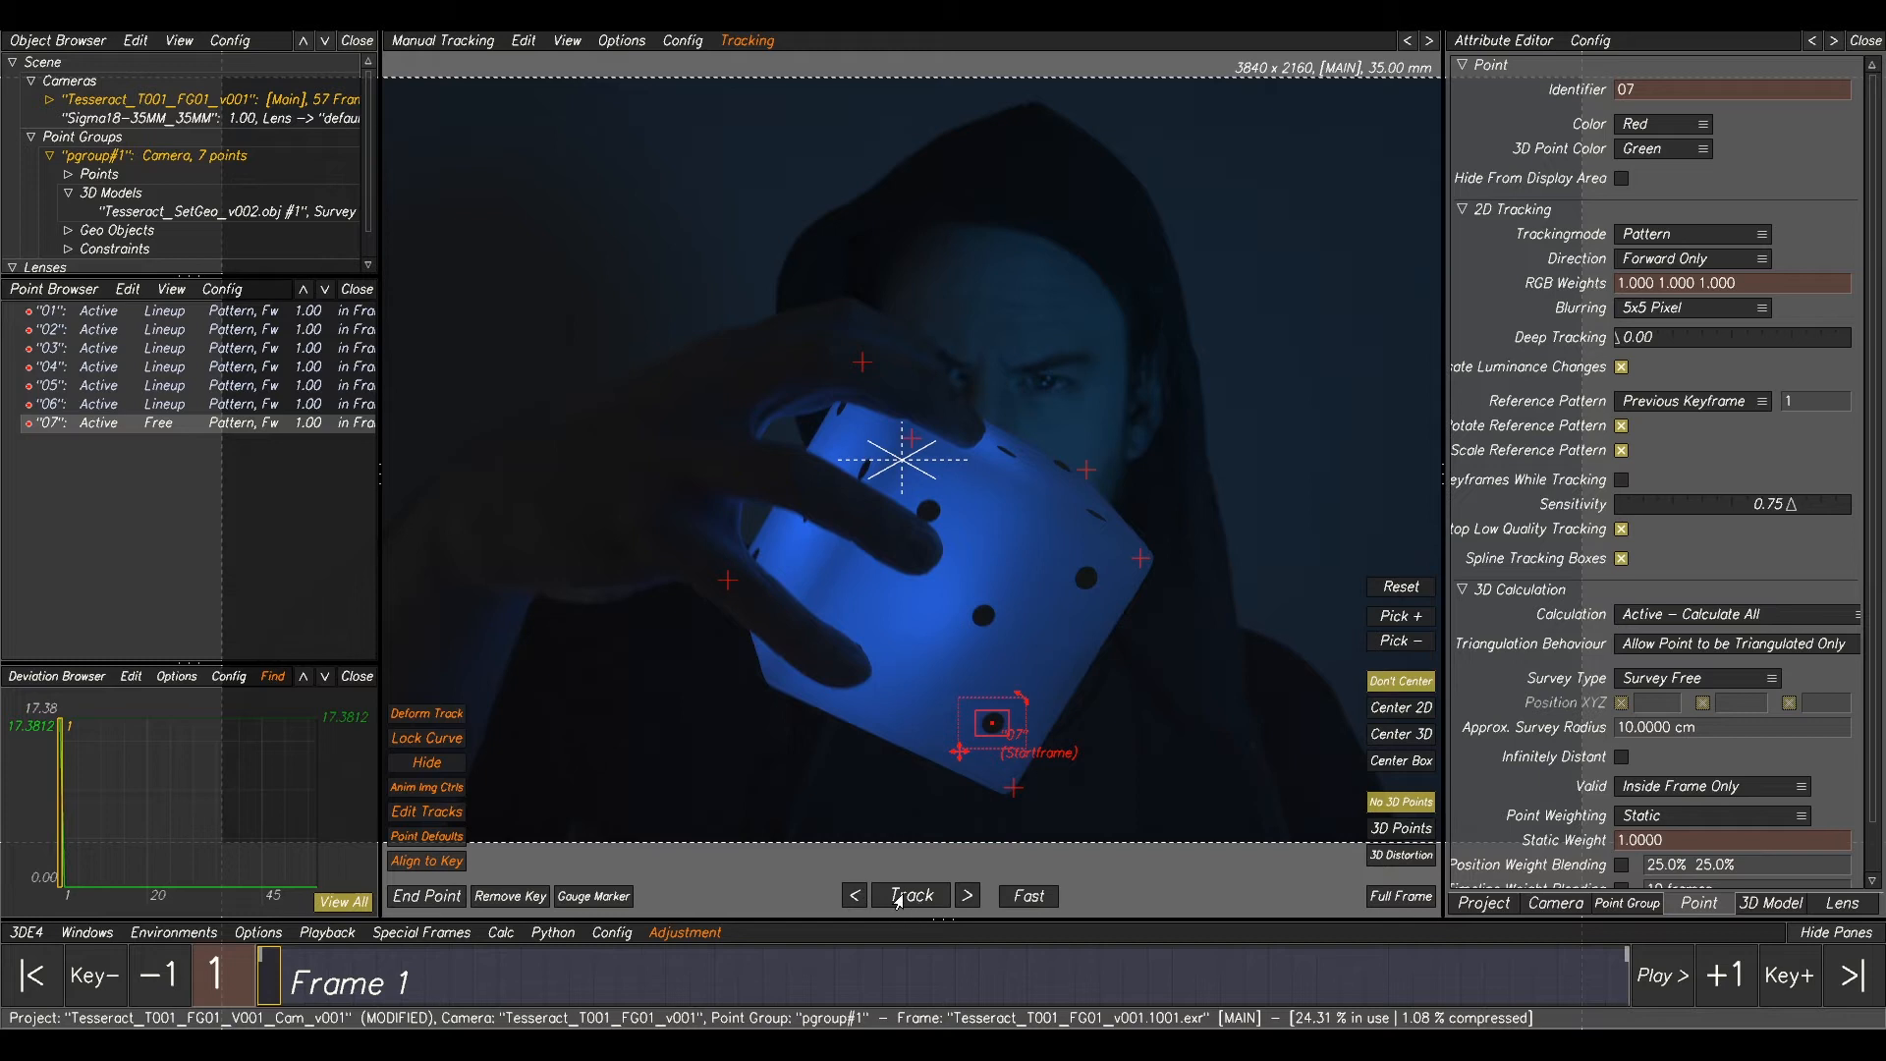
pyautogui.moveTo(303, 976); pyautogui.dragTo(36, 987)
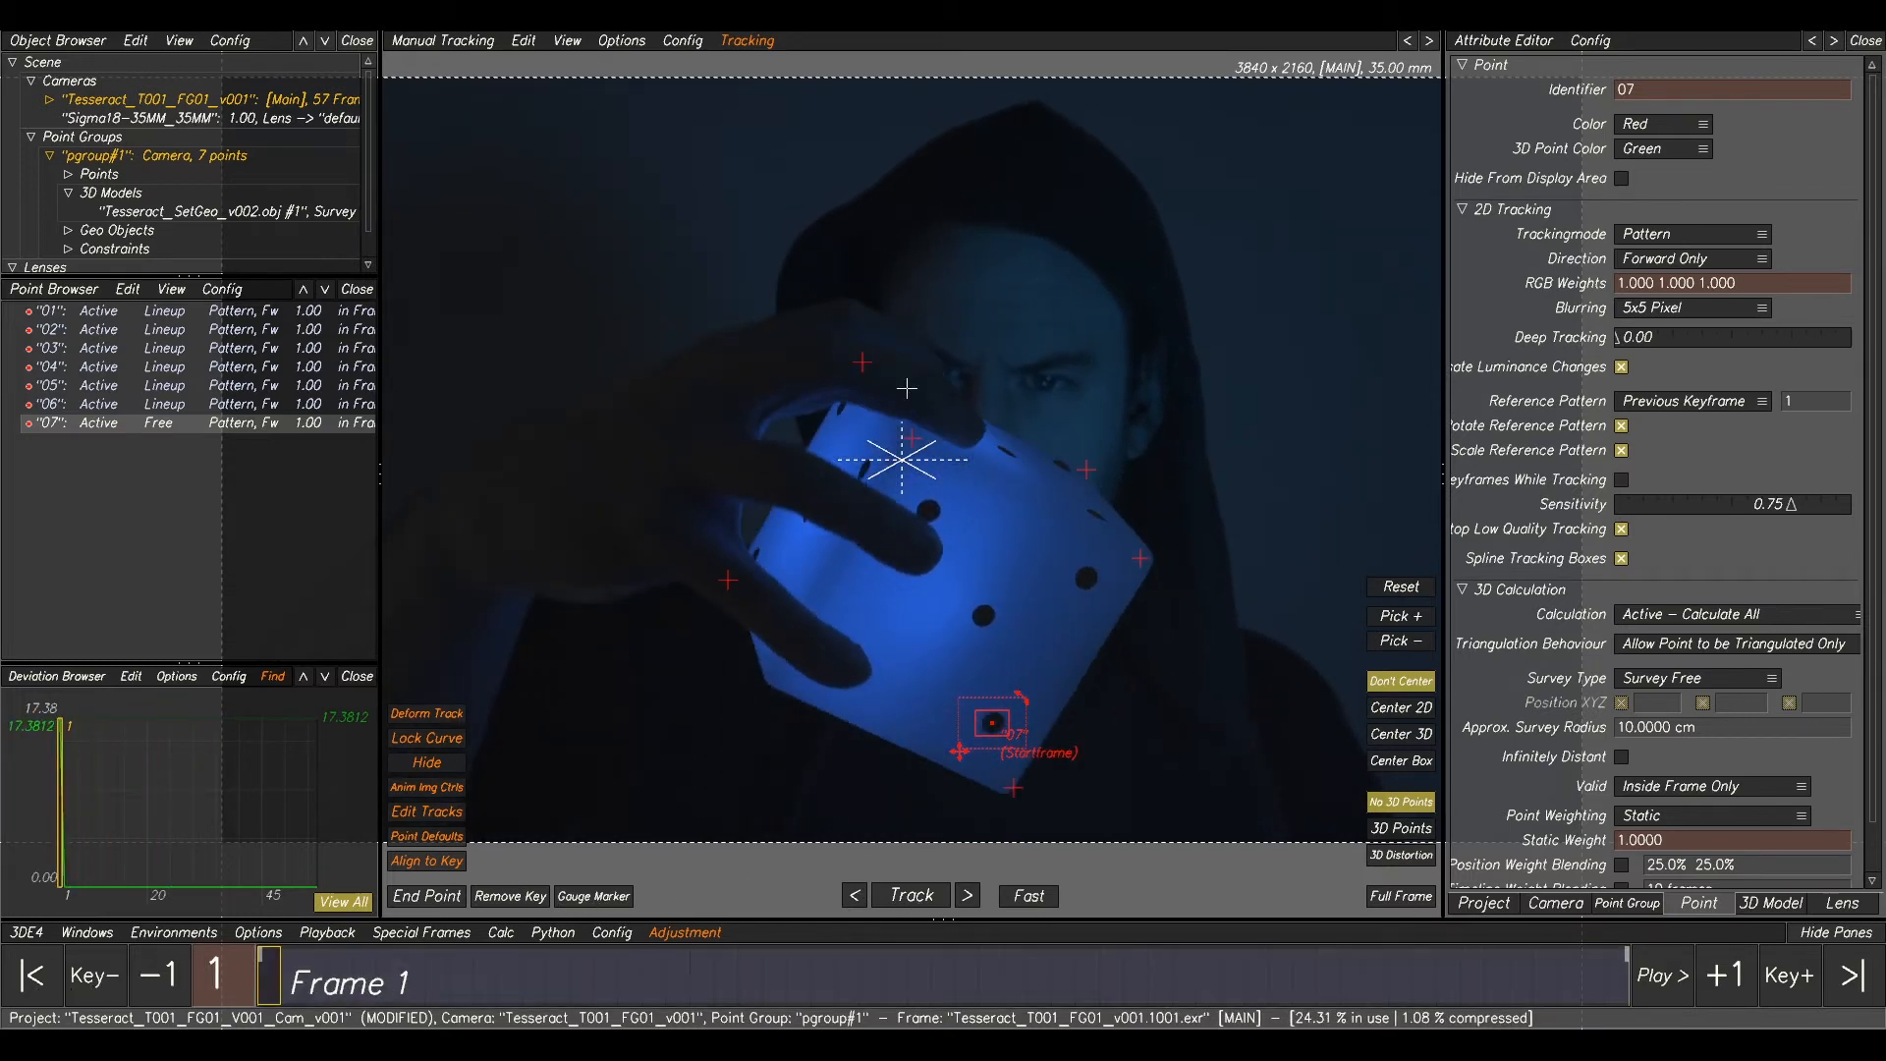
pyautogui.click(1029, 533)
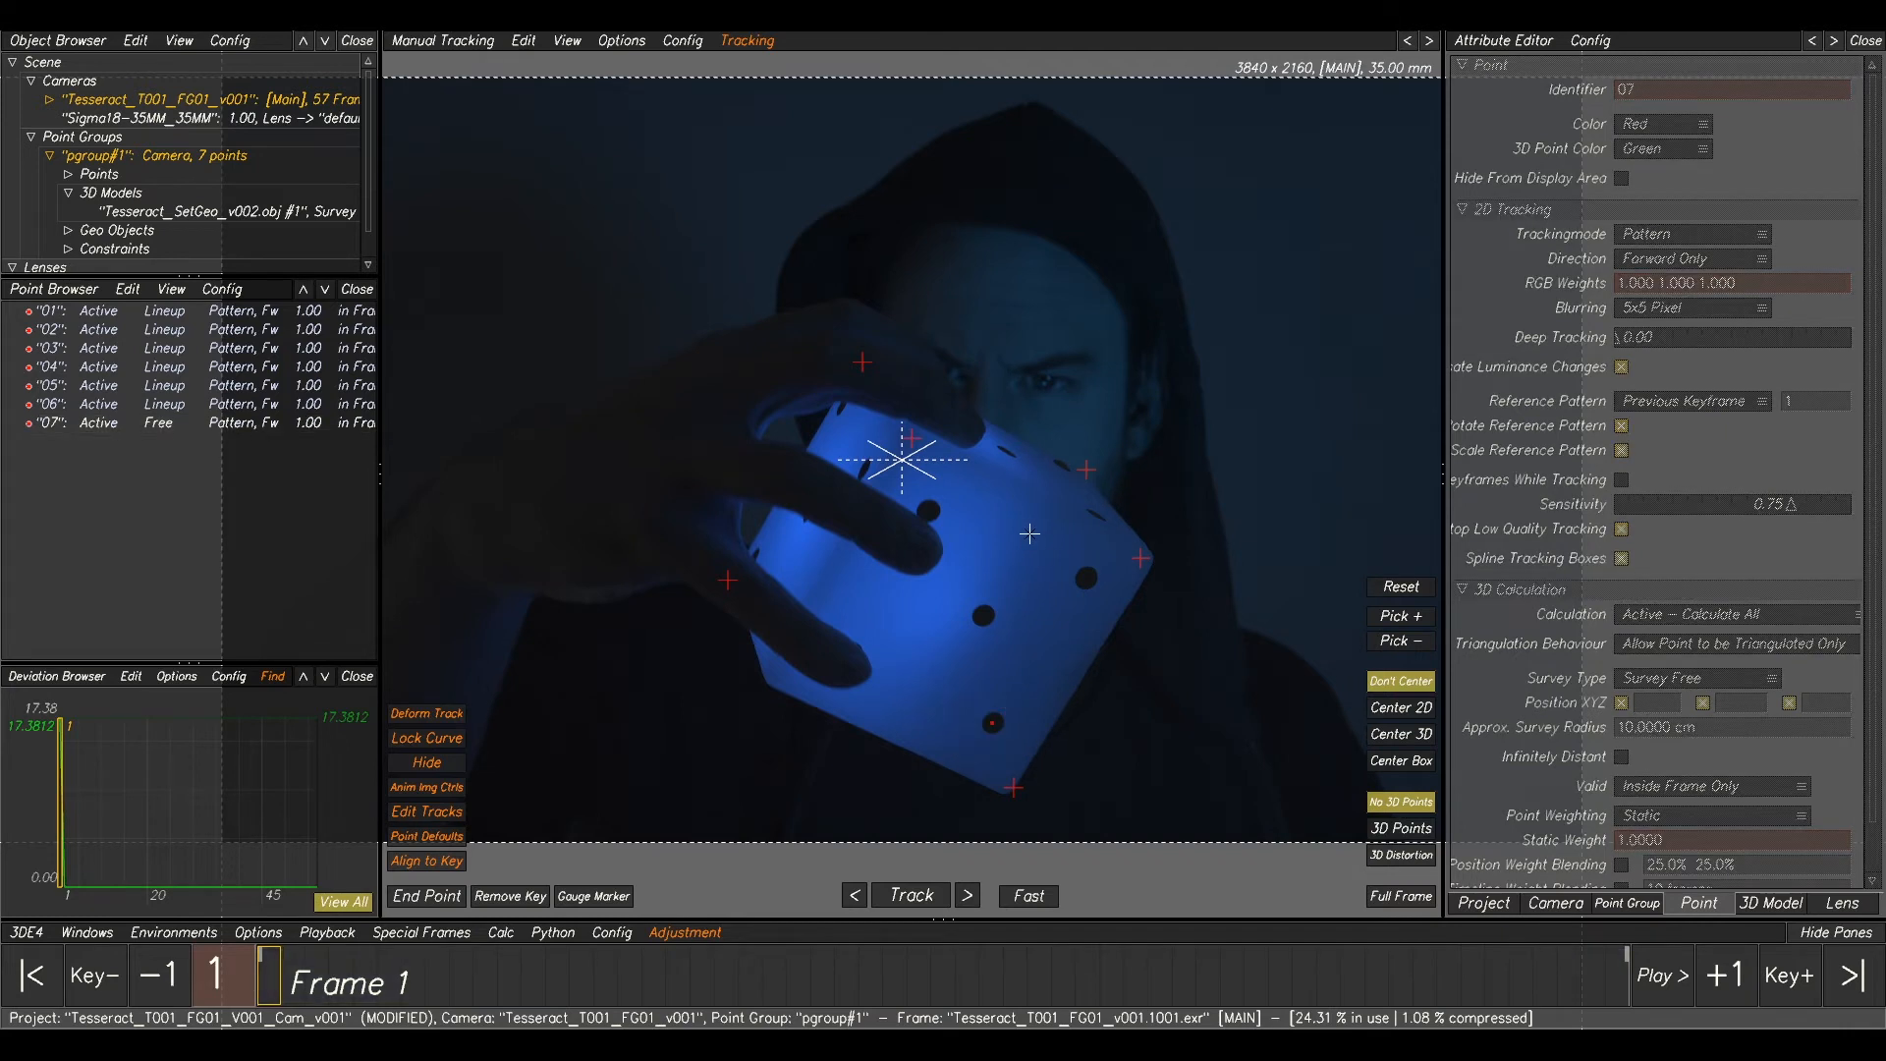
pyautogui.keyDown('ctrl'); pyautogui.click(929, 509); pyautogui.keyUp('ctrl')
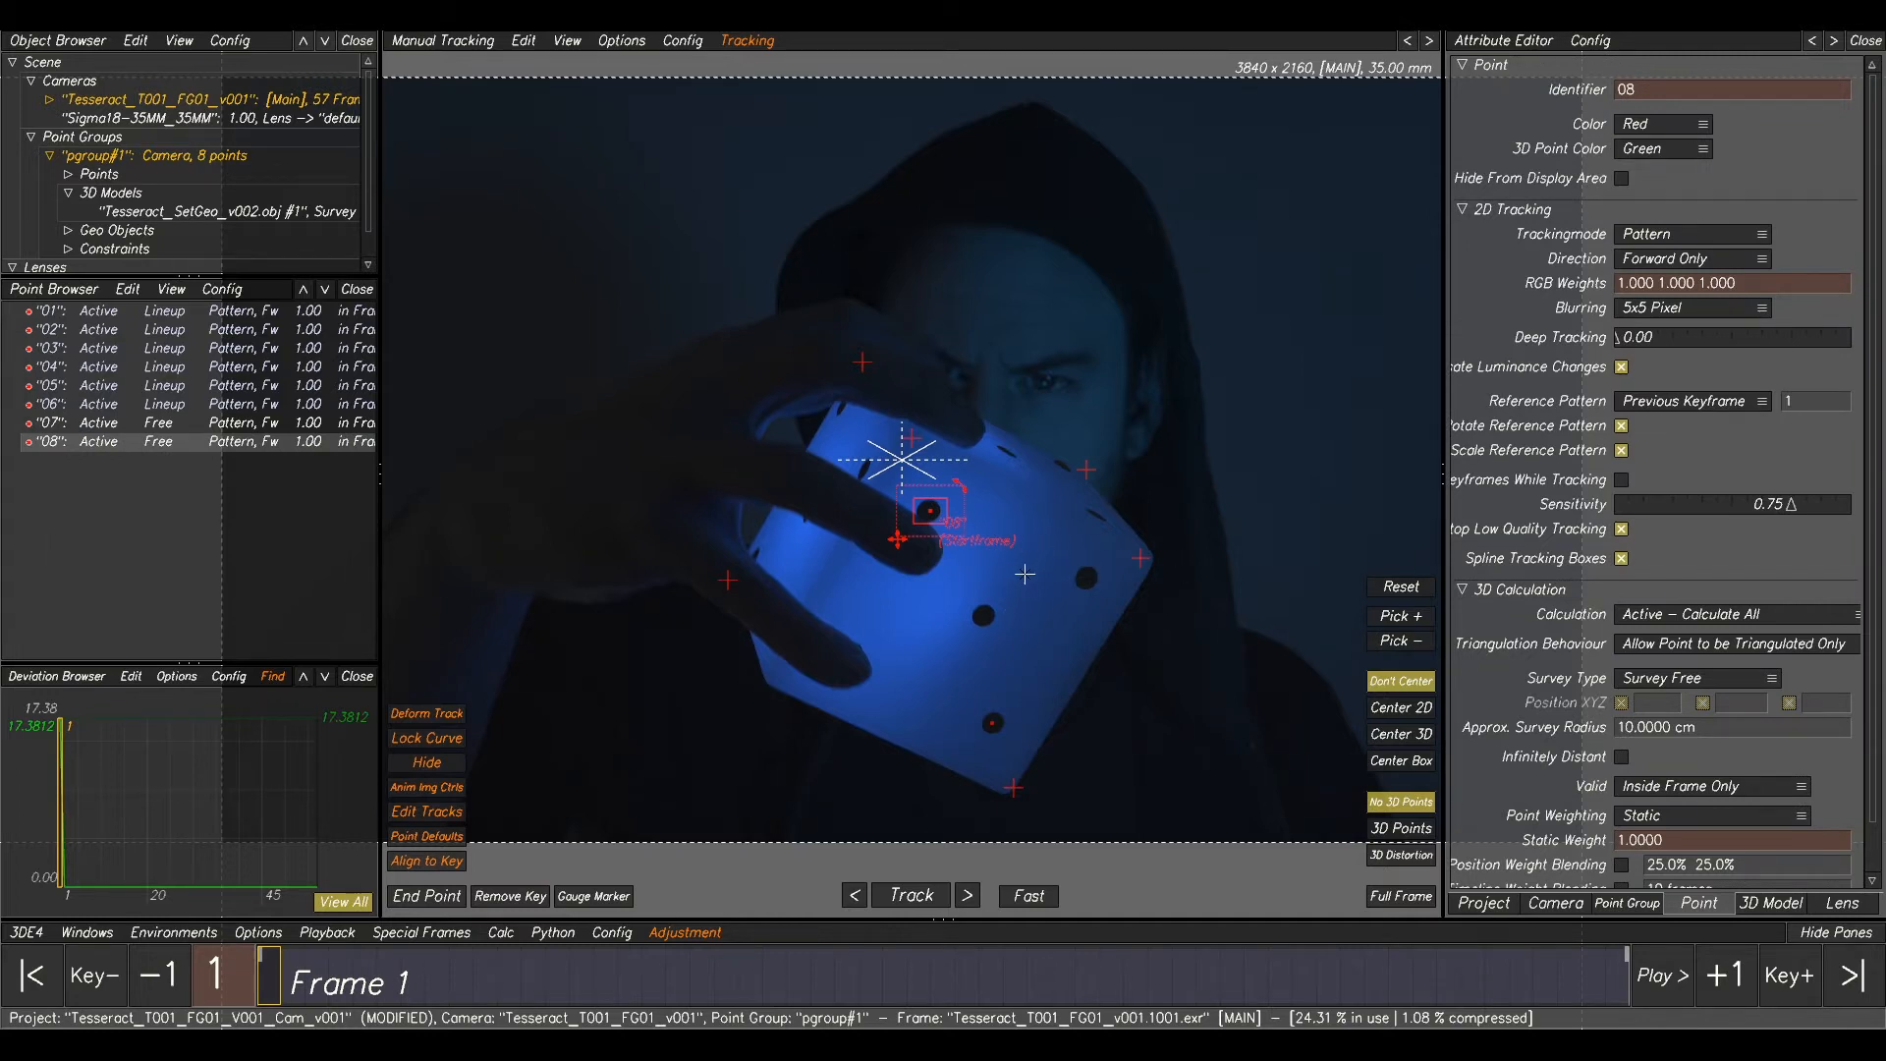
pyautogui.keyDown('ctrl'); pyautogui.click(1087, 574); pyautogui.keyUp('ctrl')
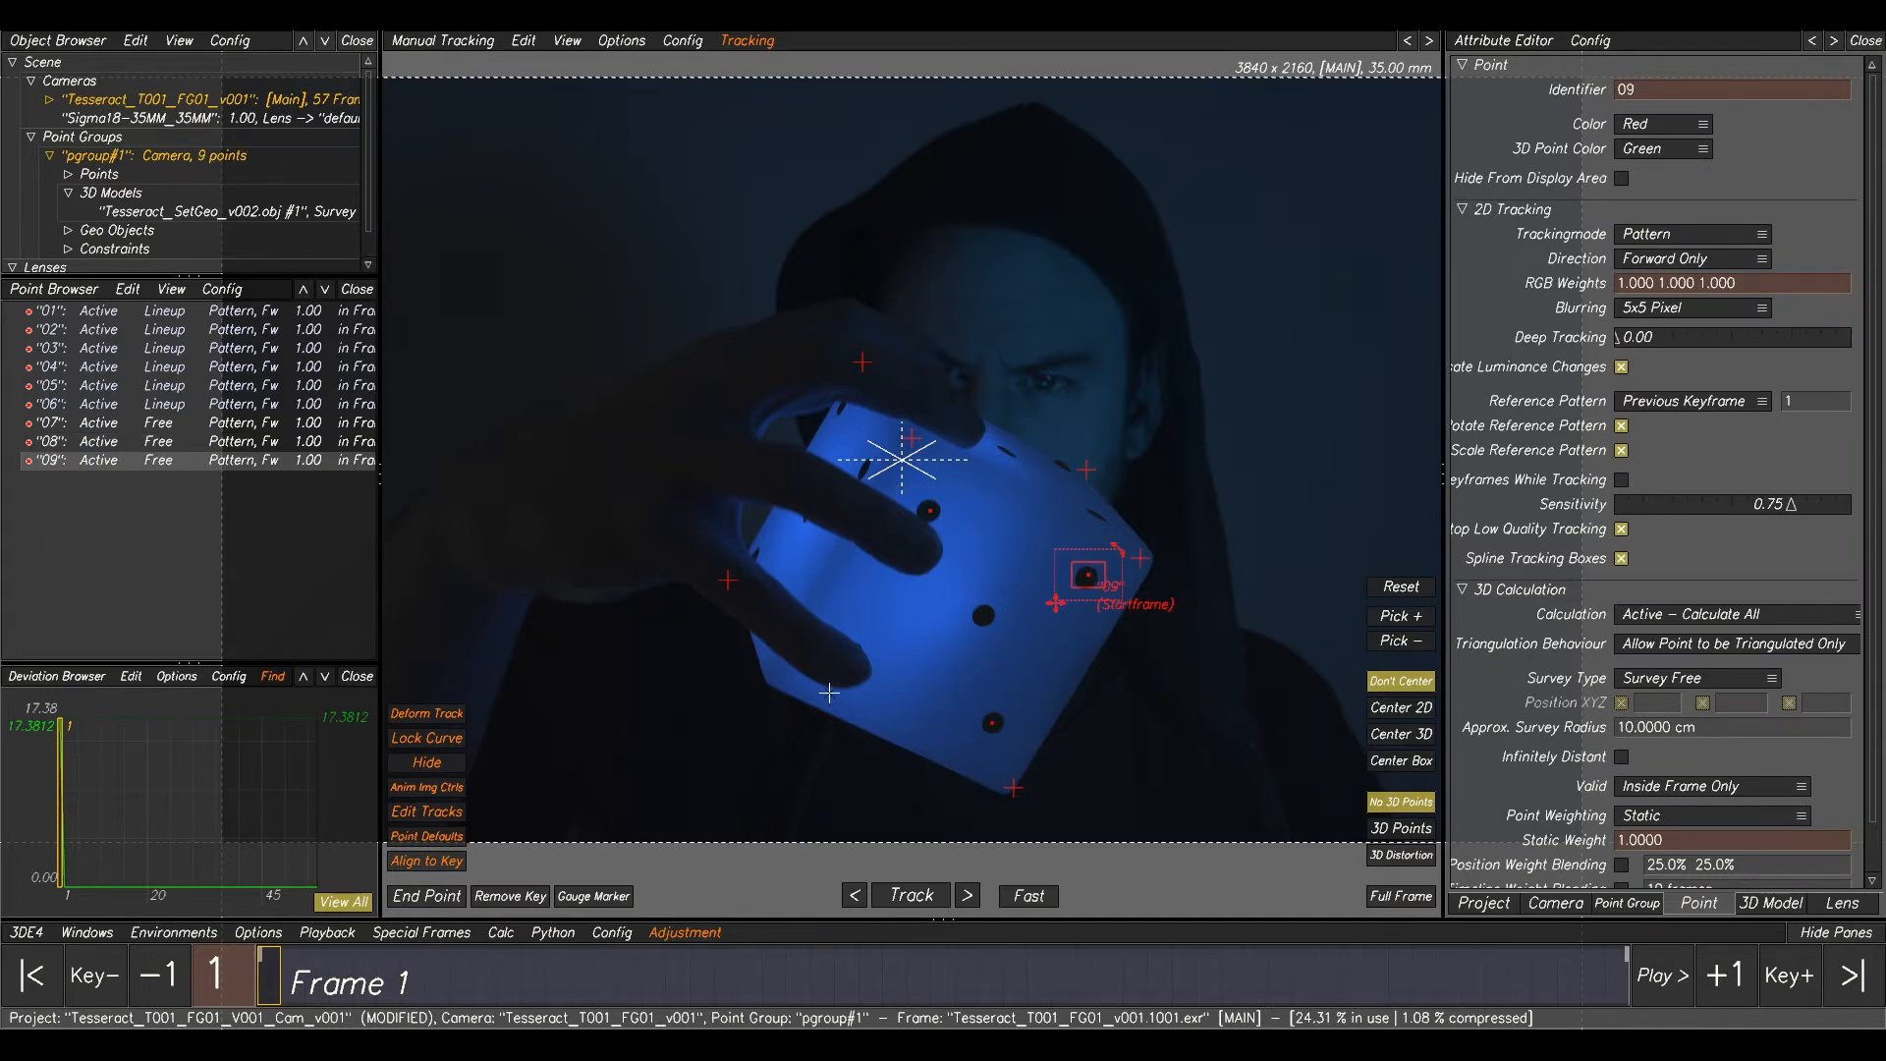
# - Add points 10 to 13 near the cube's lower-left corner, on its left side, on its top face and mid front face
pyautogui.keyDown('ctrl'); pyautogui.click(788, 676); pyautogui.keyUp('ctrl')
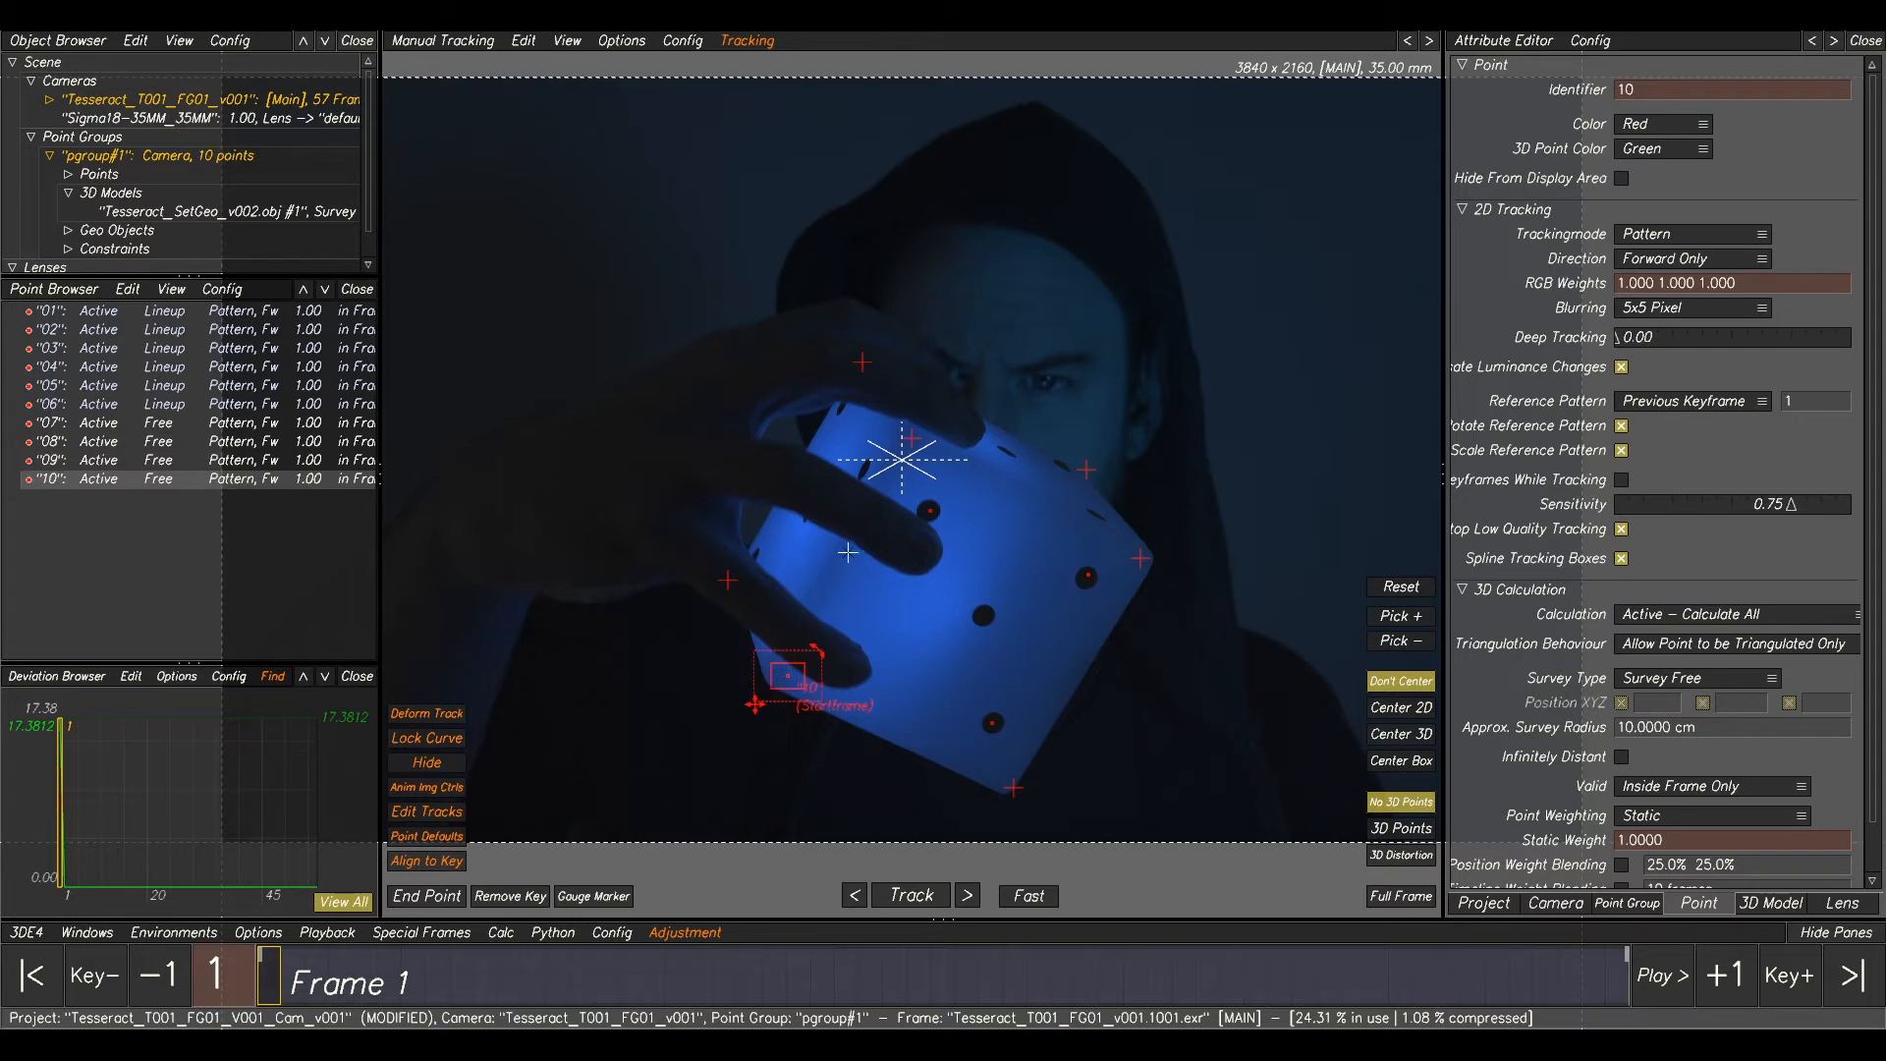
pyautogui.keyDown('ctrl'); pyautogui.click(791, 542); pyautogui.keyUp('ctrl')
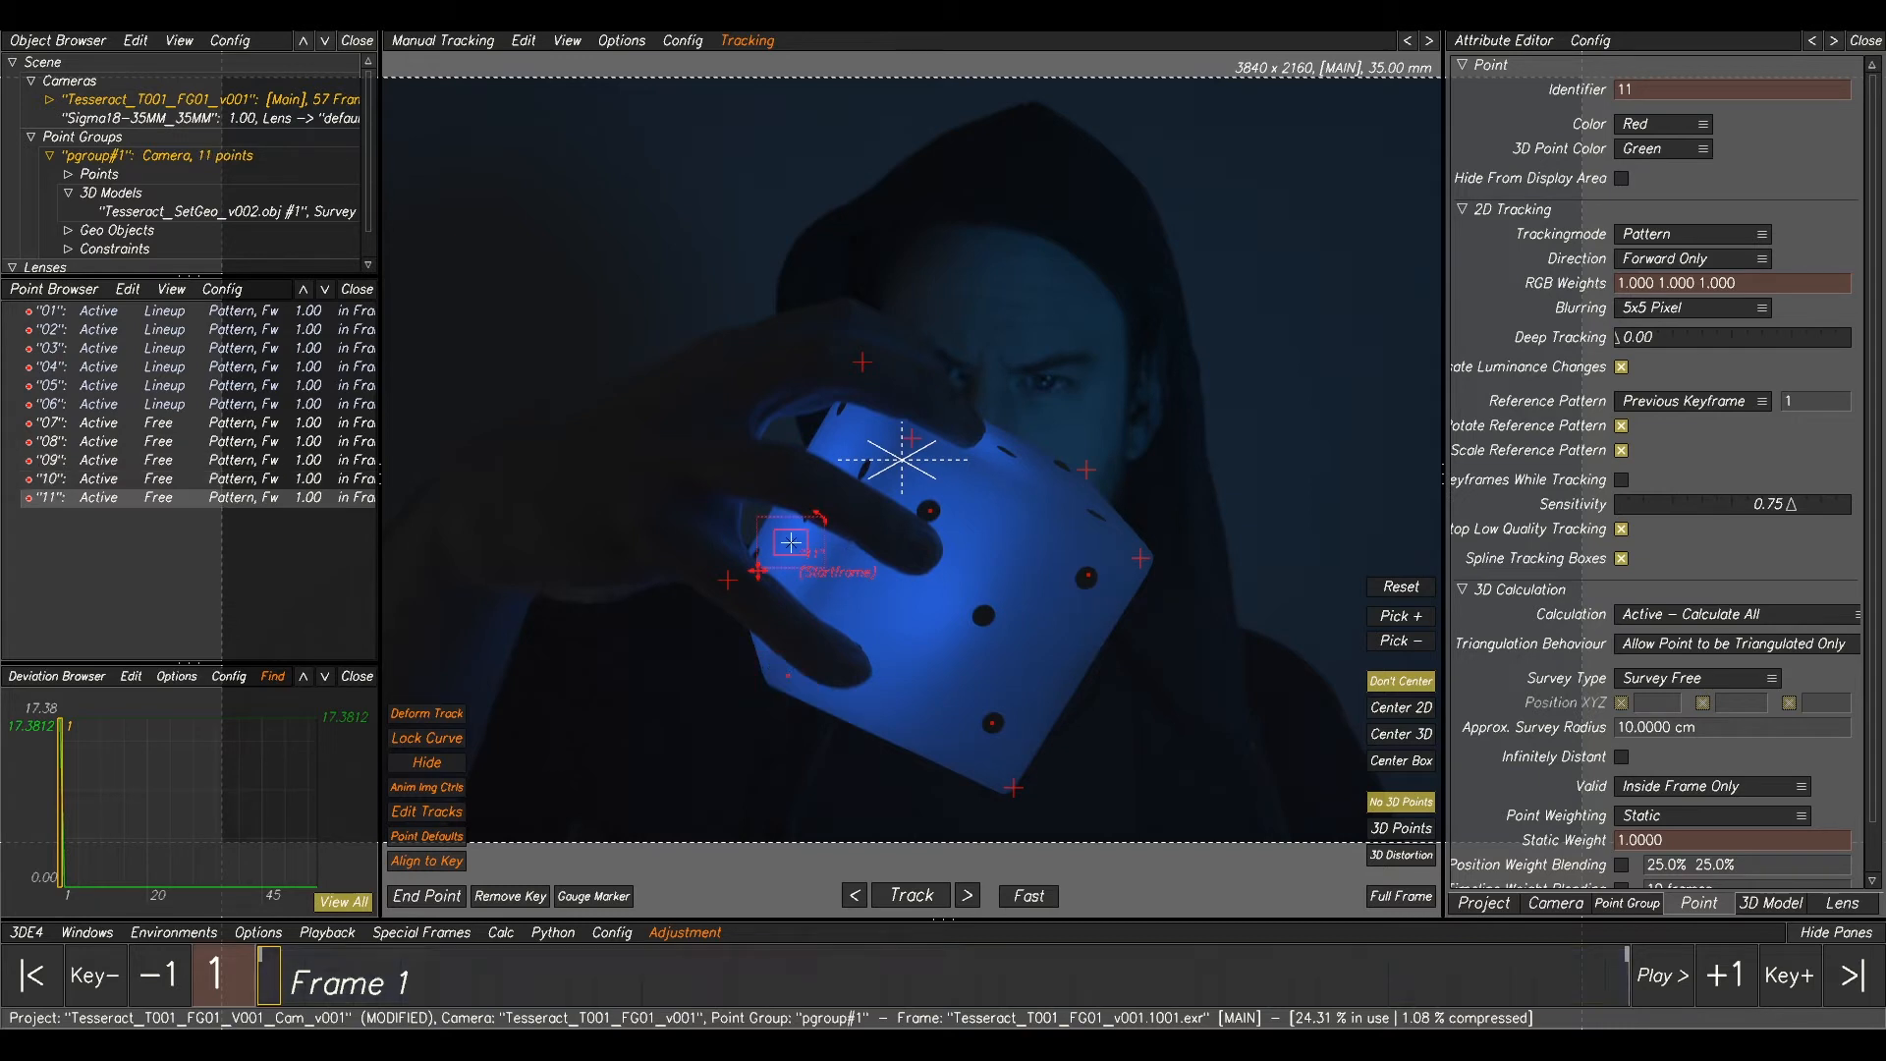
pyautogui.keyDown('ctrl'); pyautogui.click(1049, 459); pyautogui.keyUp('ctrl')
pyautogui.moveTo(1043, 464); pyautogui.dragTo(1030, 473)
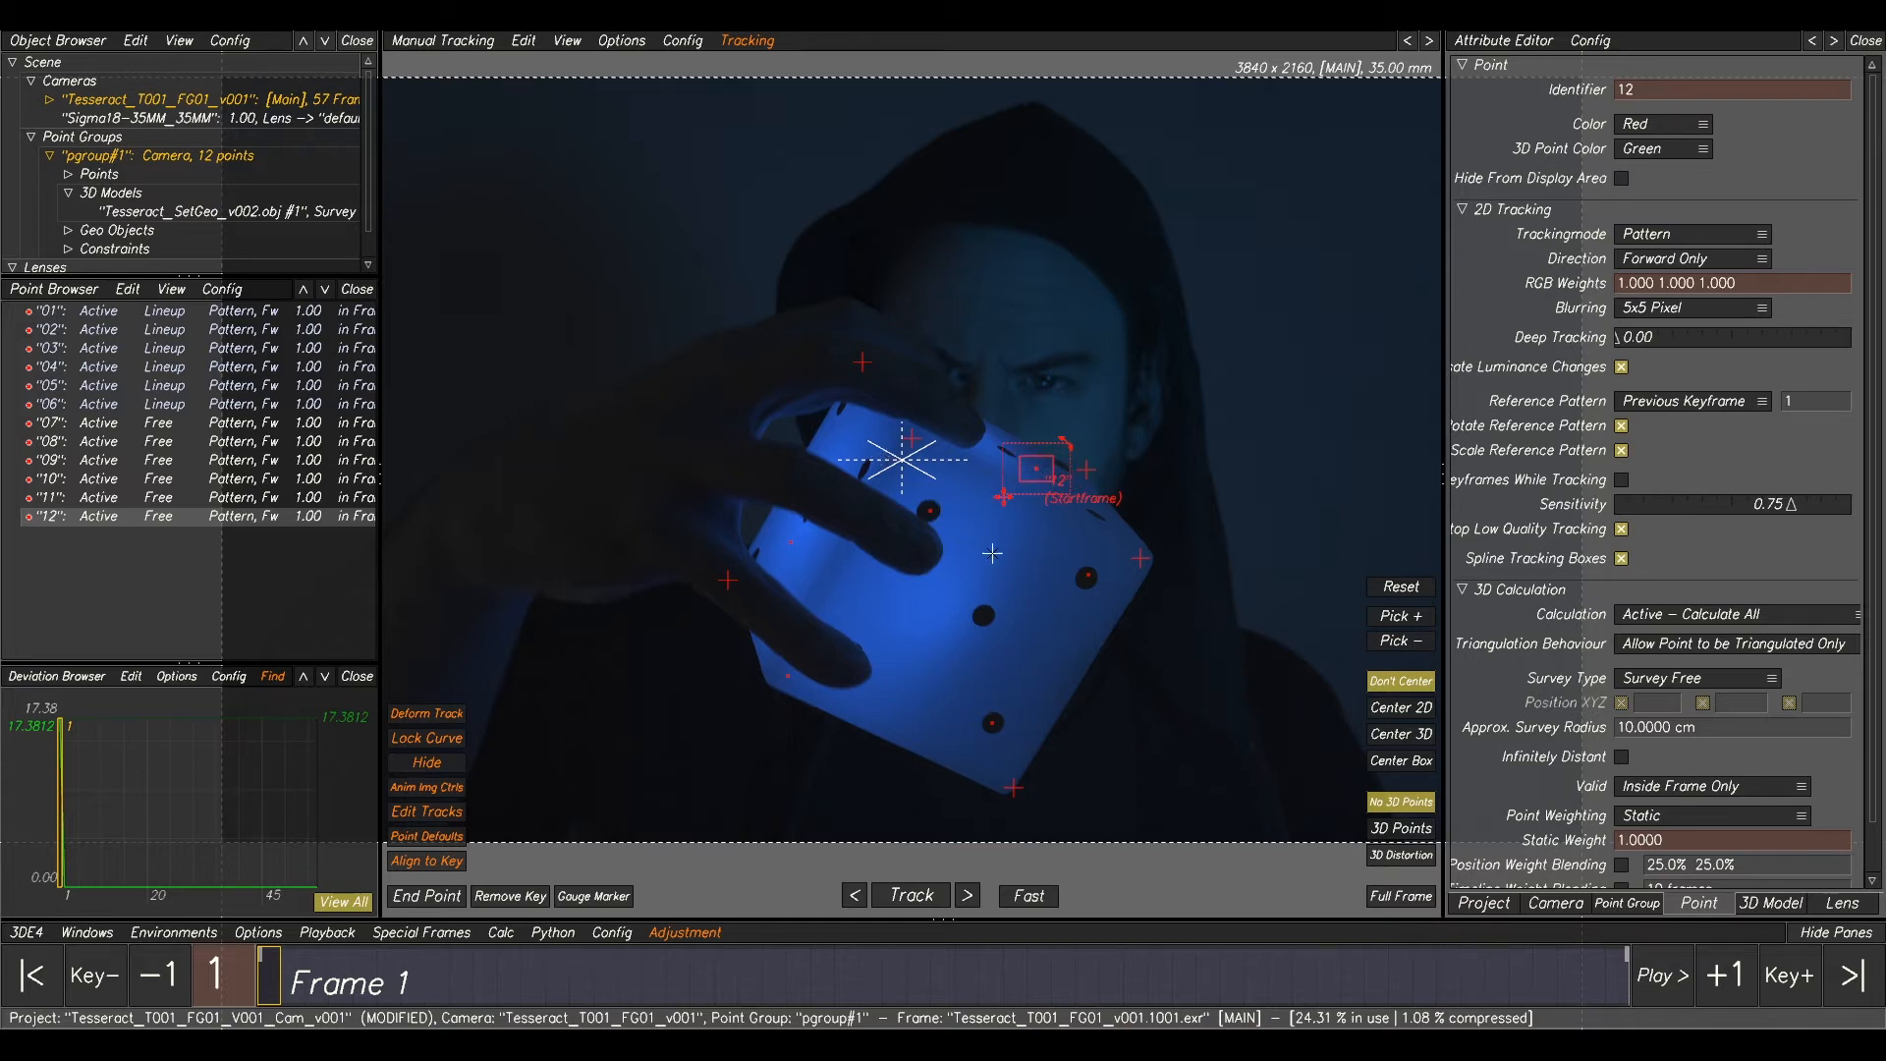
pyautogui.keyDown('ctrl'); pyautogui.click(912, 619); pyautogui.keyUp('ctrl')
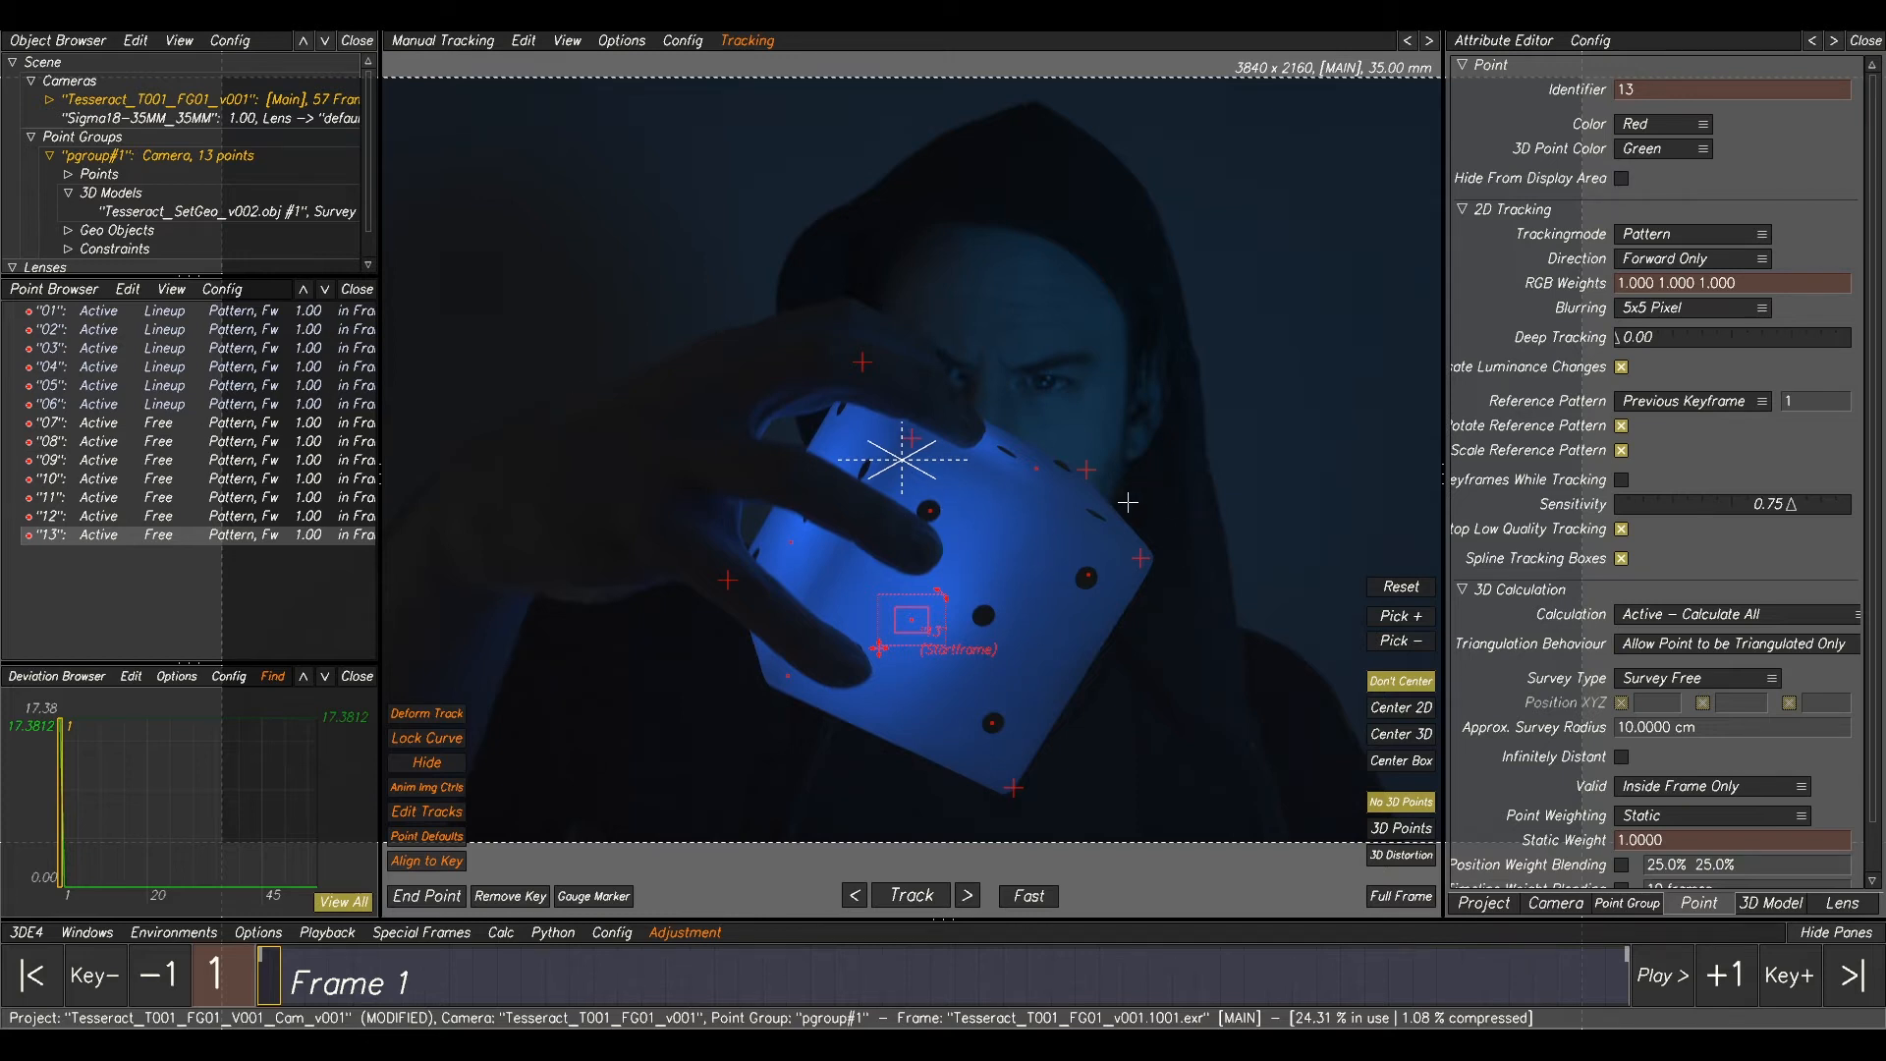
# - Return to the Lineup view and project points 07 to 13 onto the visible 3D model
pyautogui.press('F2')
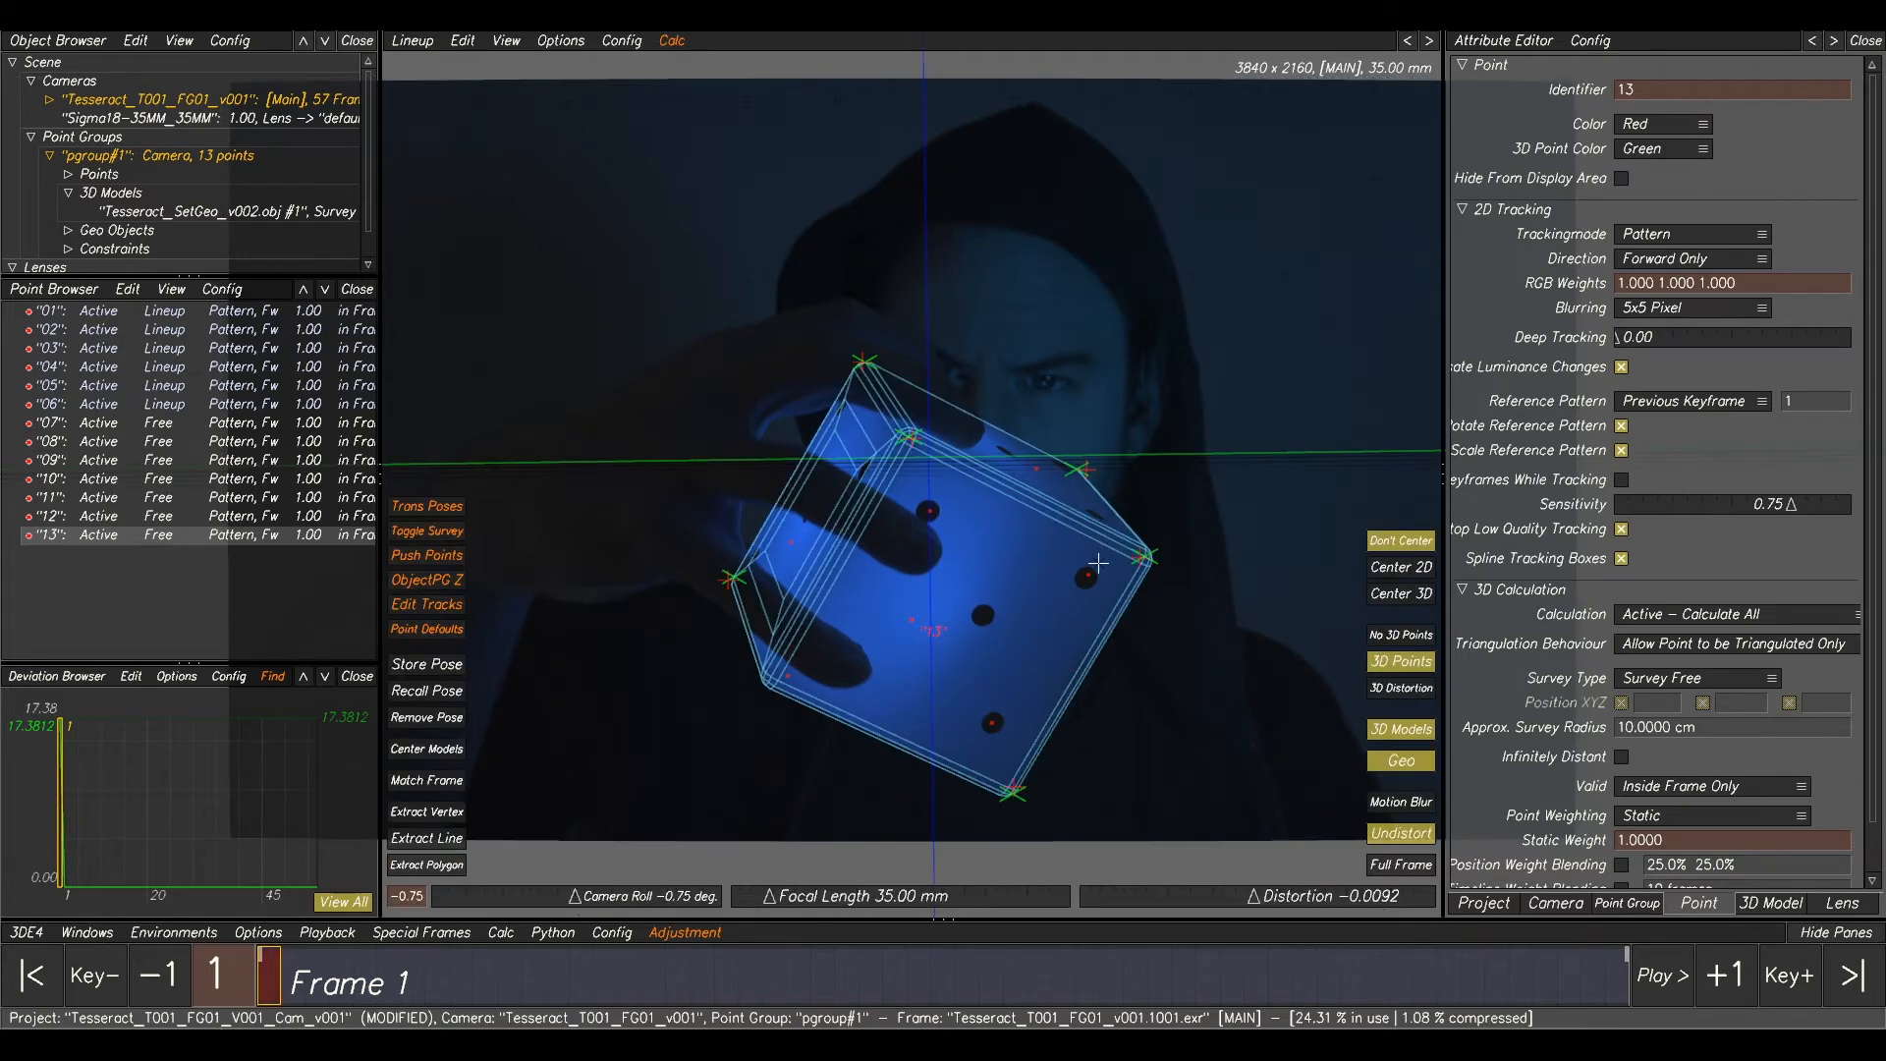
pyautogui.click(140, 425)
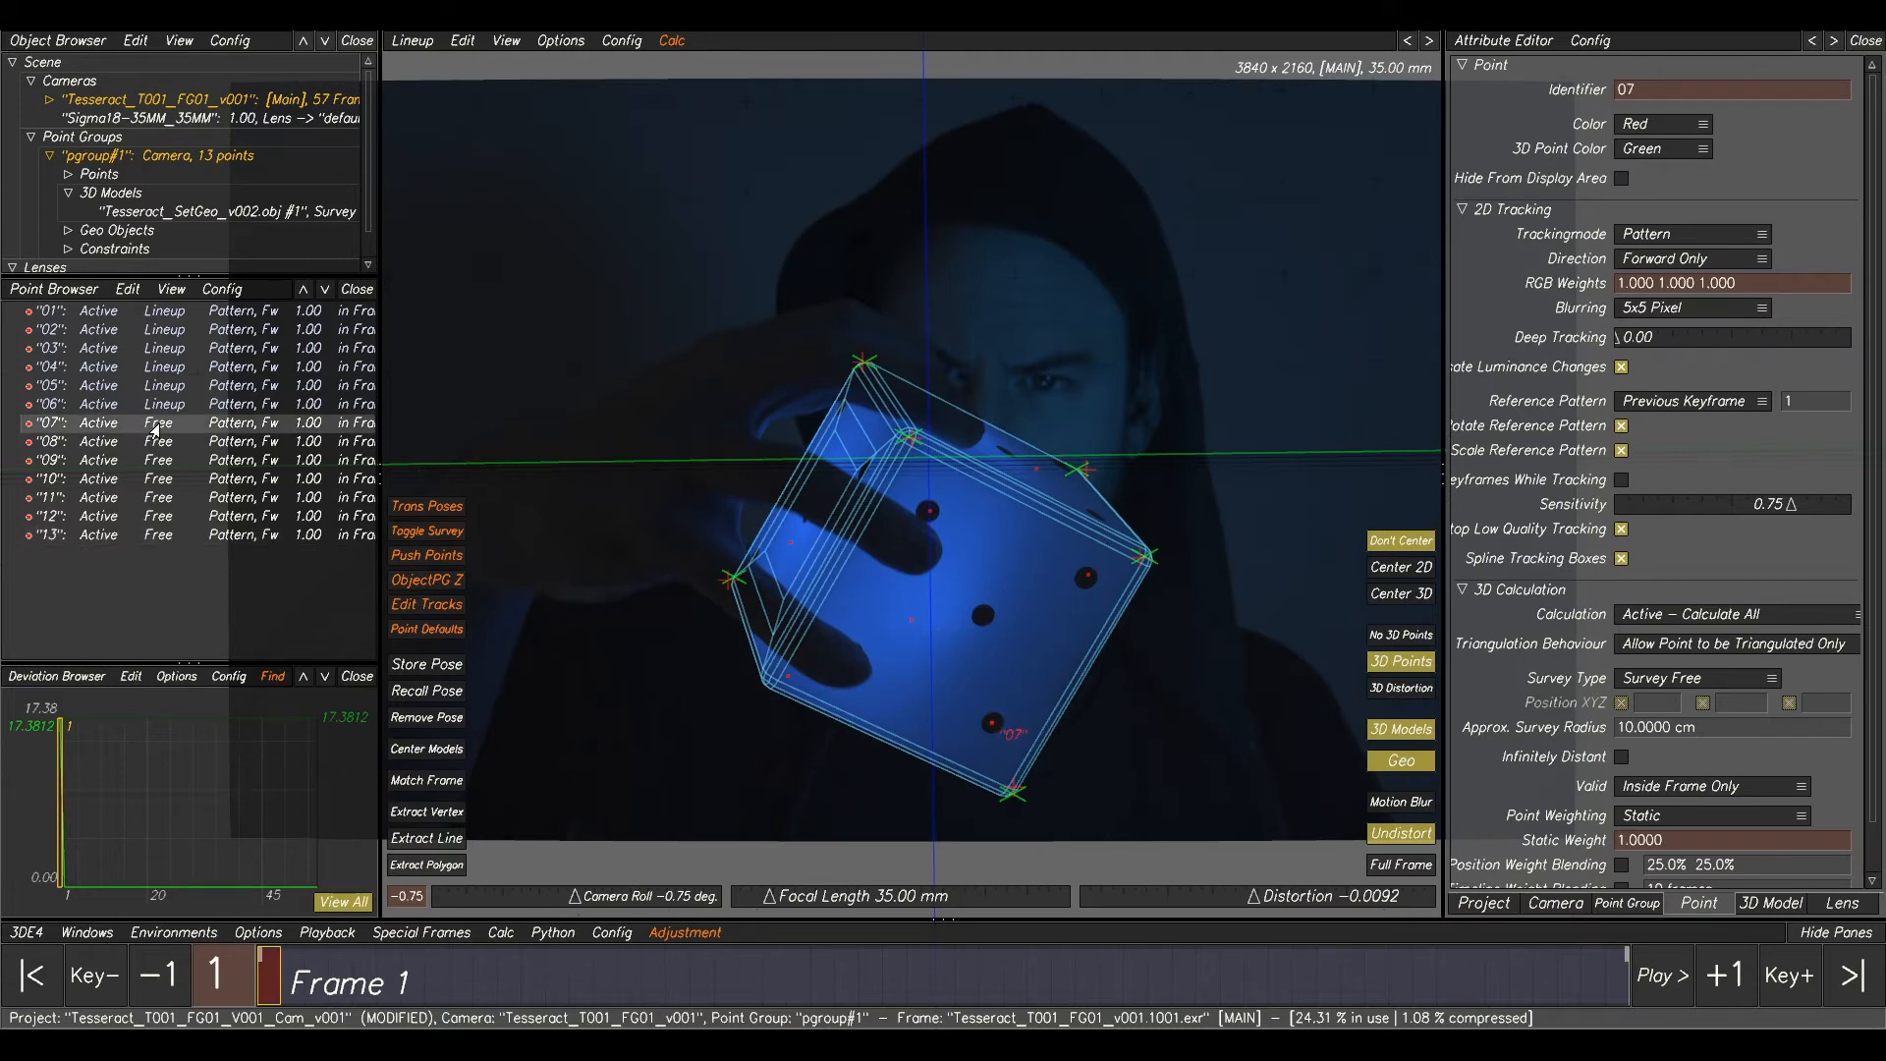
pyautogui.keyDown('shift'); pyautogui.click(152, 536); pyautogui.keyUp('shift')
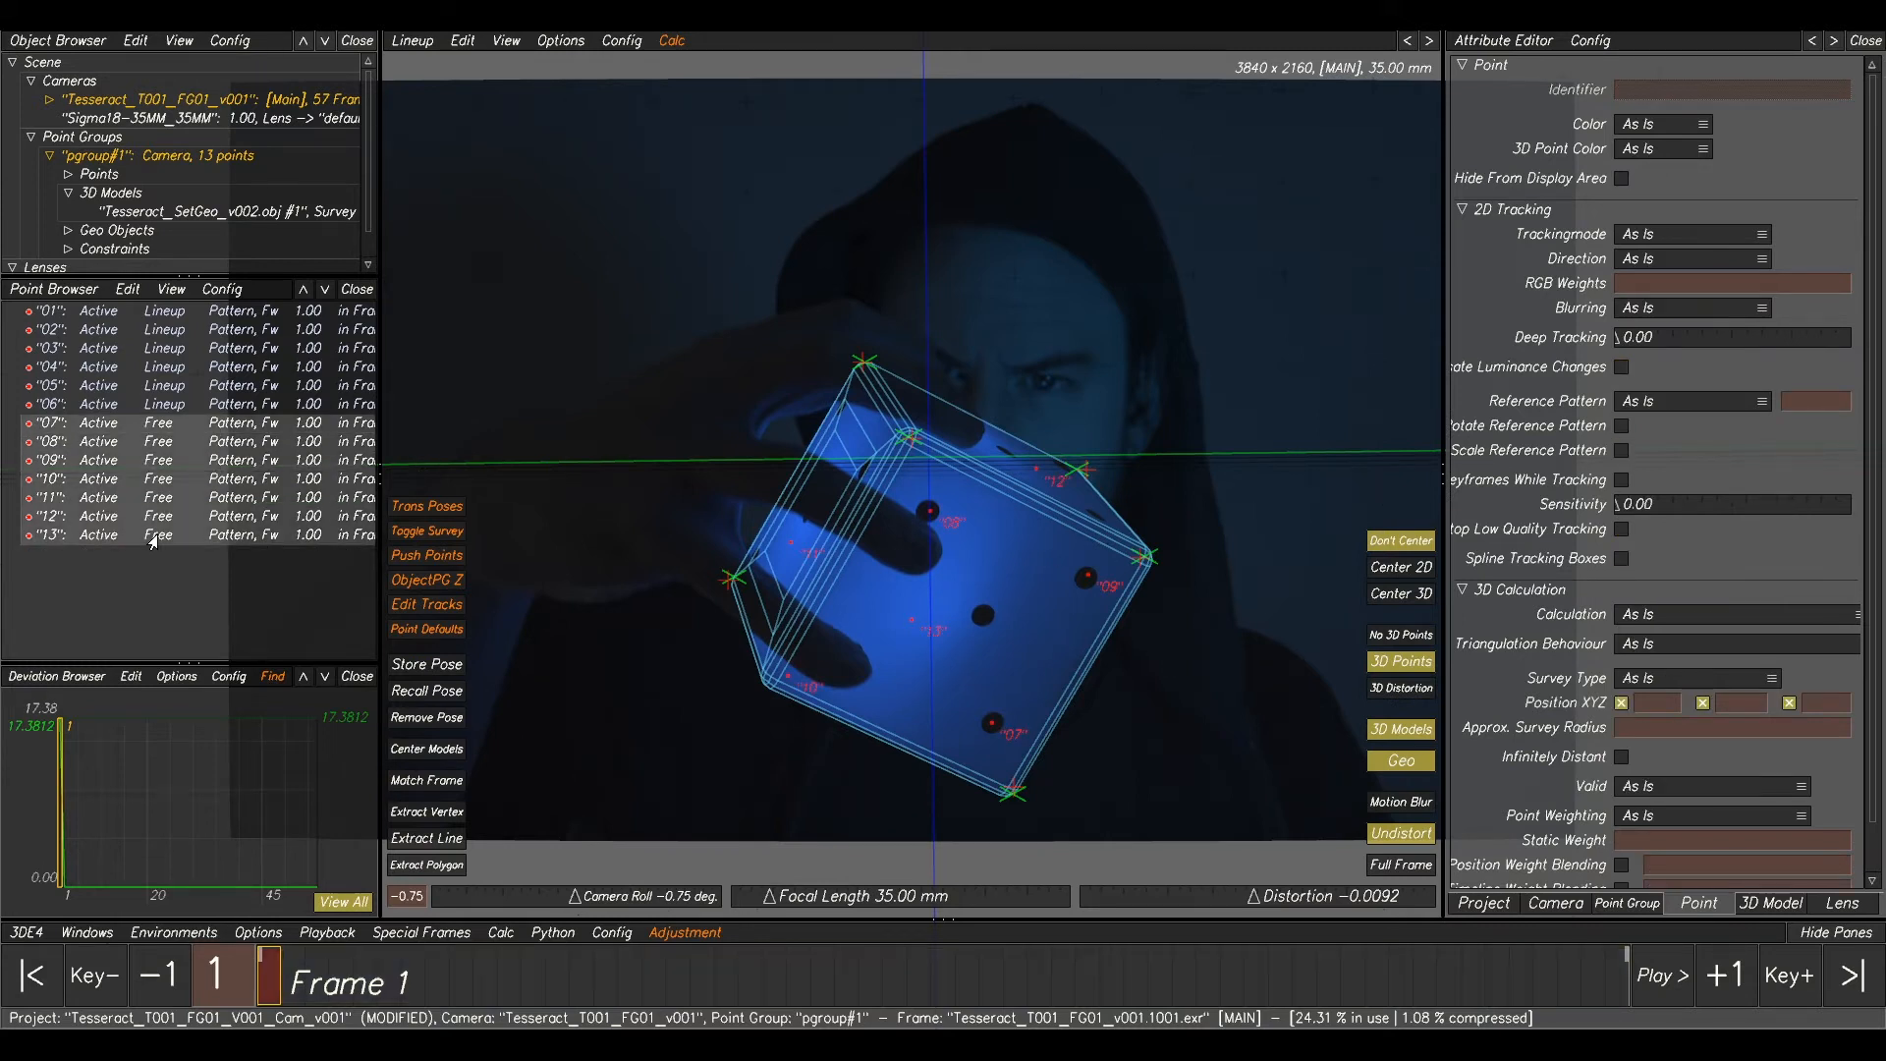
pyautogui.click(460, 41)
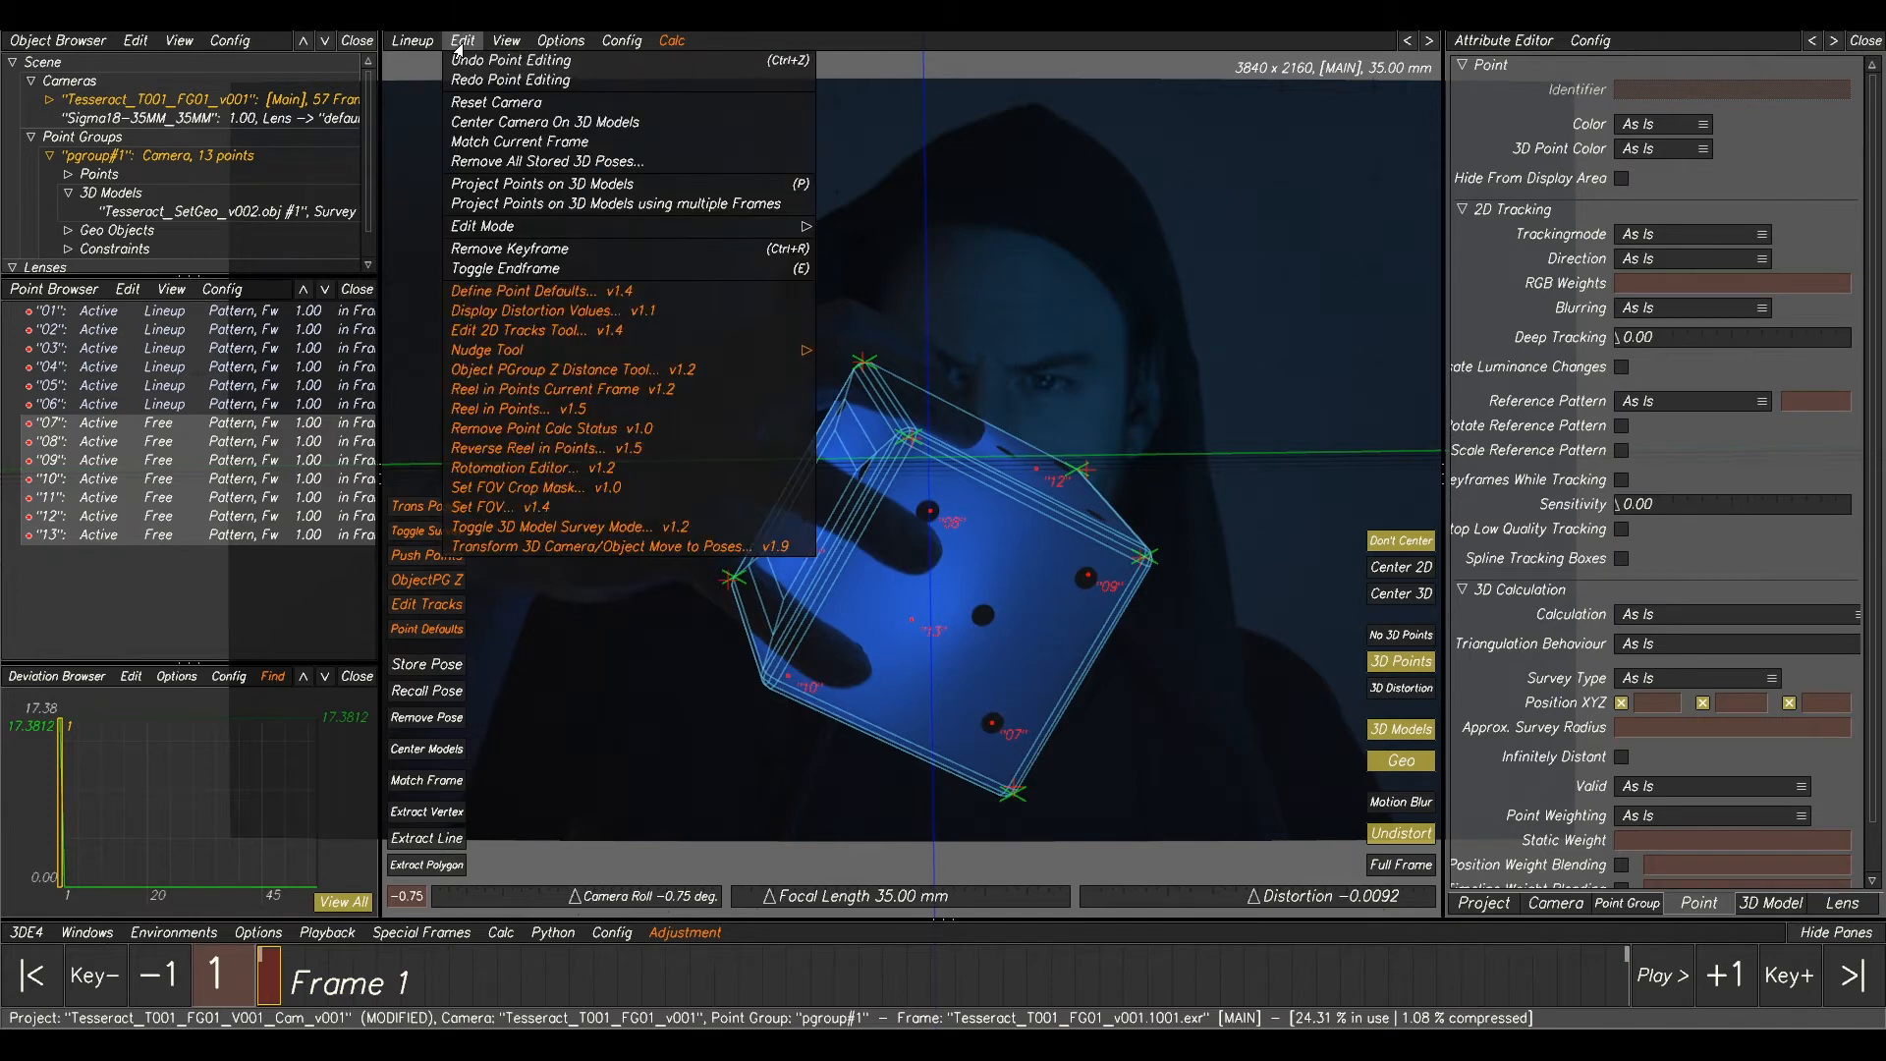
pyautogui.click(530, 184)
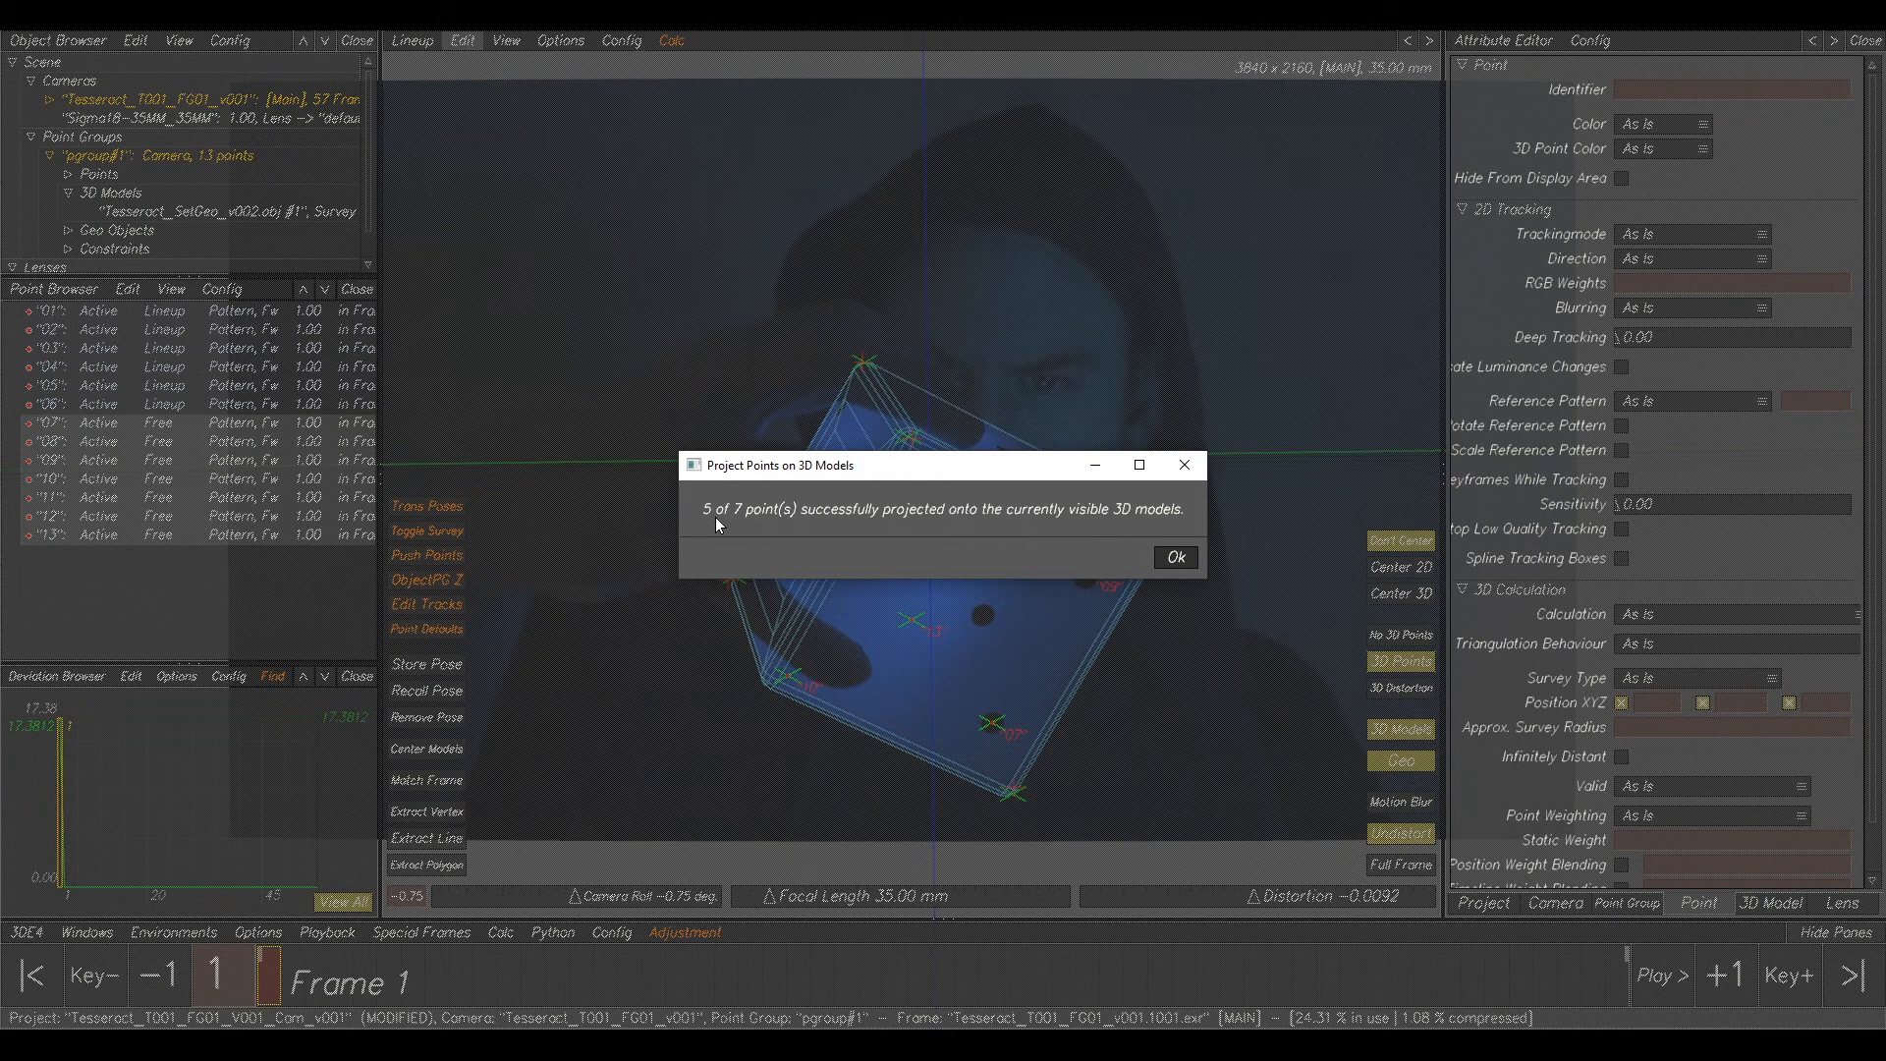
pyautogui.click(1175, 557)
# - Repeat the projection onto the 3D model with points 07 to 13 still selected, covering points 08 and 09
pyautogui.scroll(3, 1044, 550)
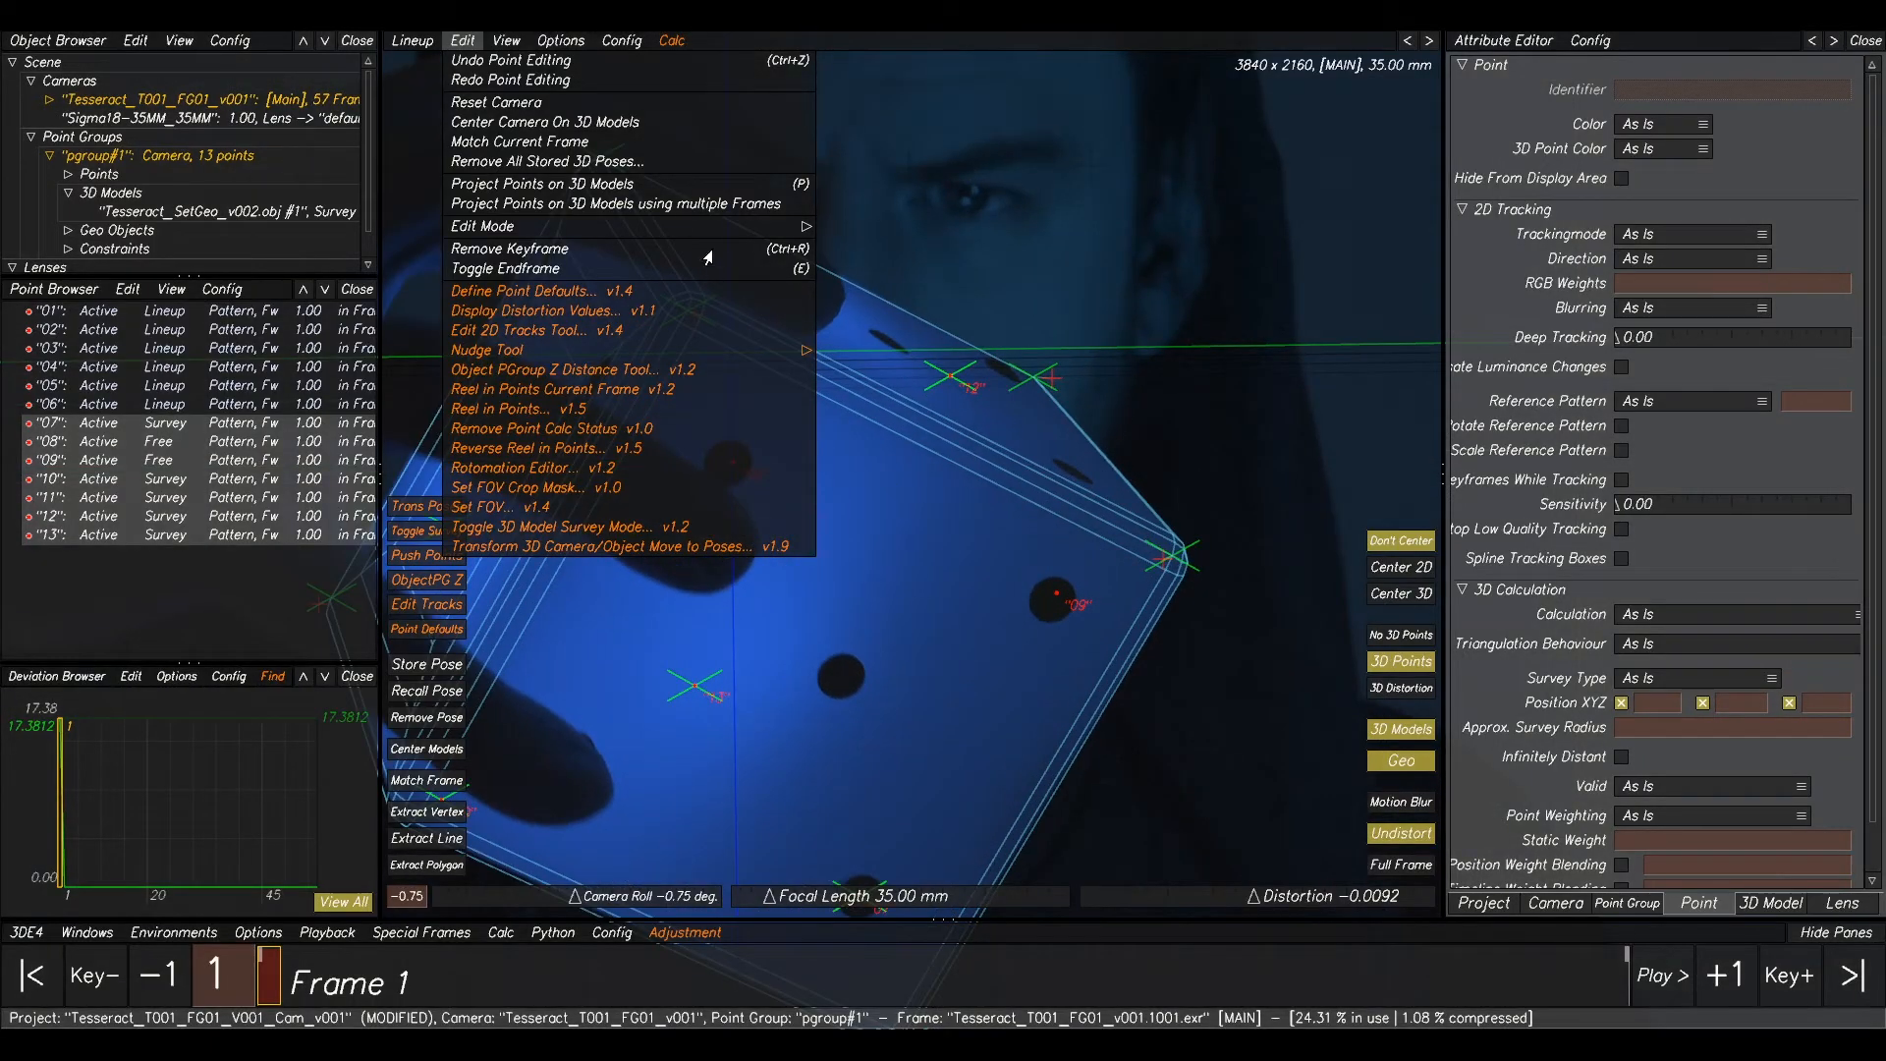
pyautogui.click(589, 184)
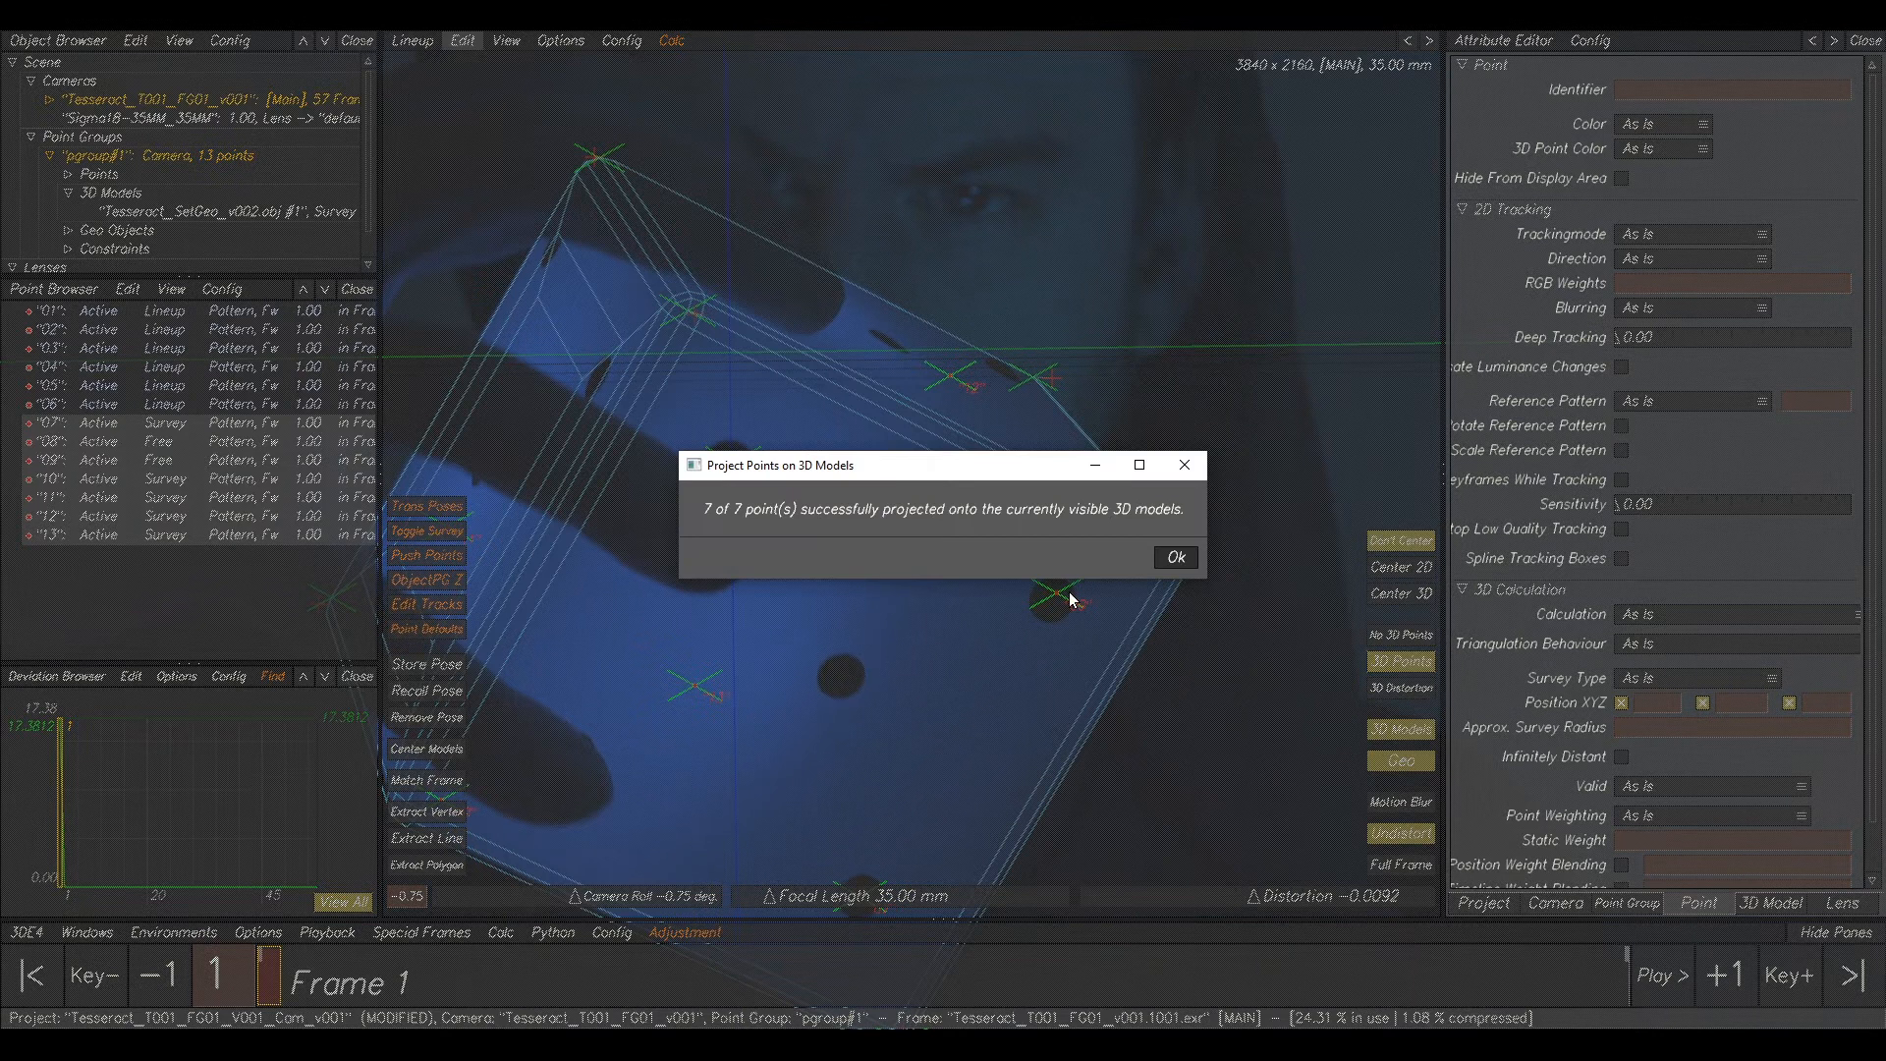
pyautogui.click(1176, 558)
pyautogui.scroll(3, 1172, 574)
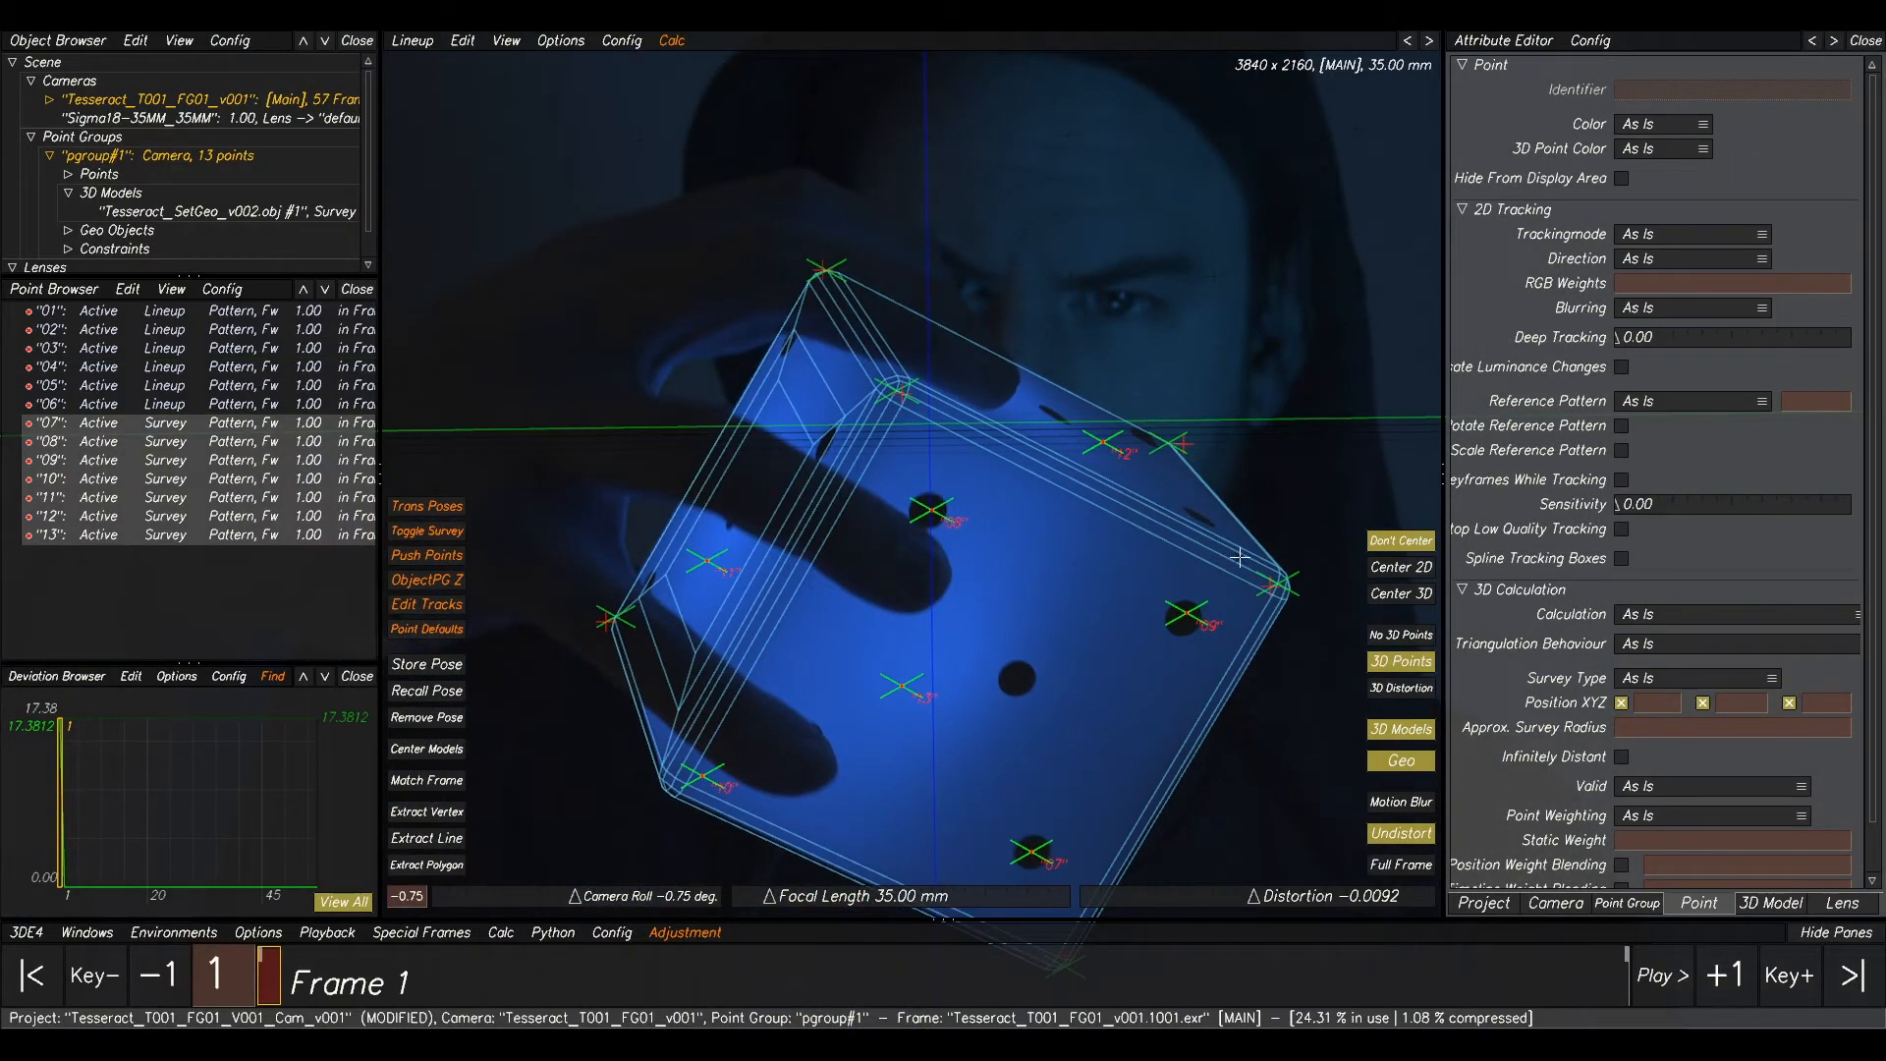
pyautogui.scroll(-2, 1123, 586)
pyautogui.moveTo(1062, 649); pyautogui.dragTo(1067, 626, button='middle')
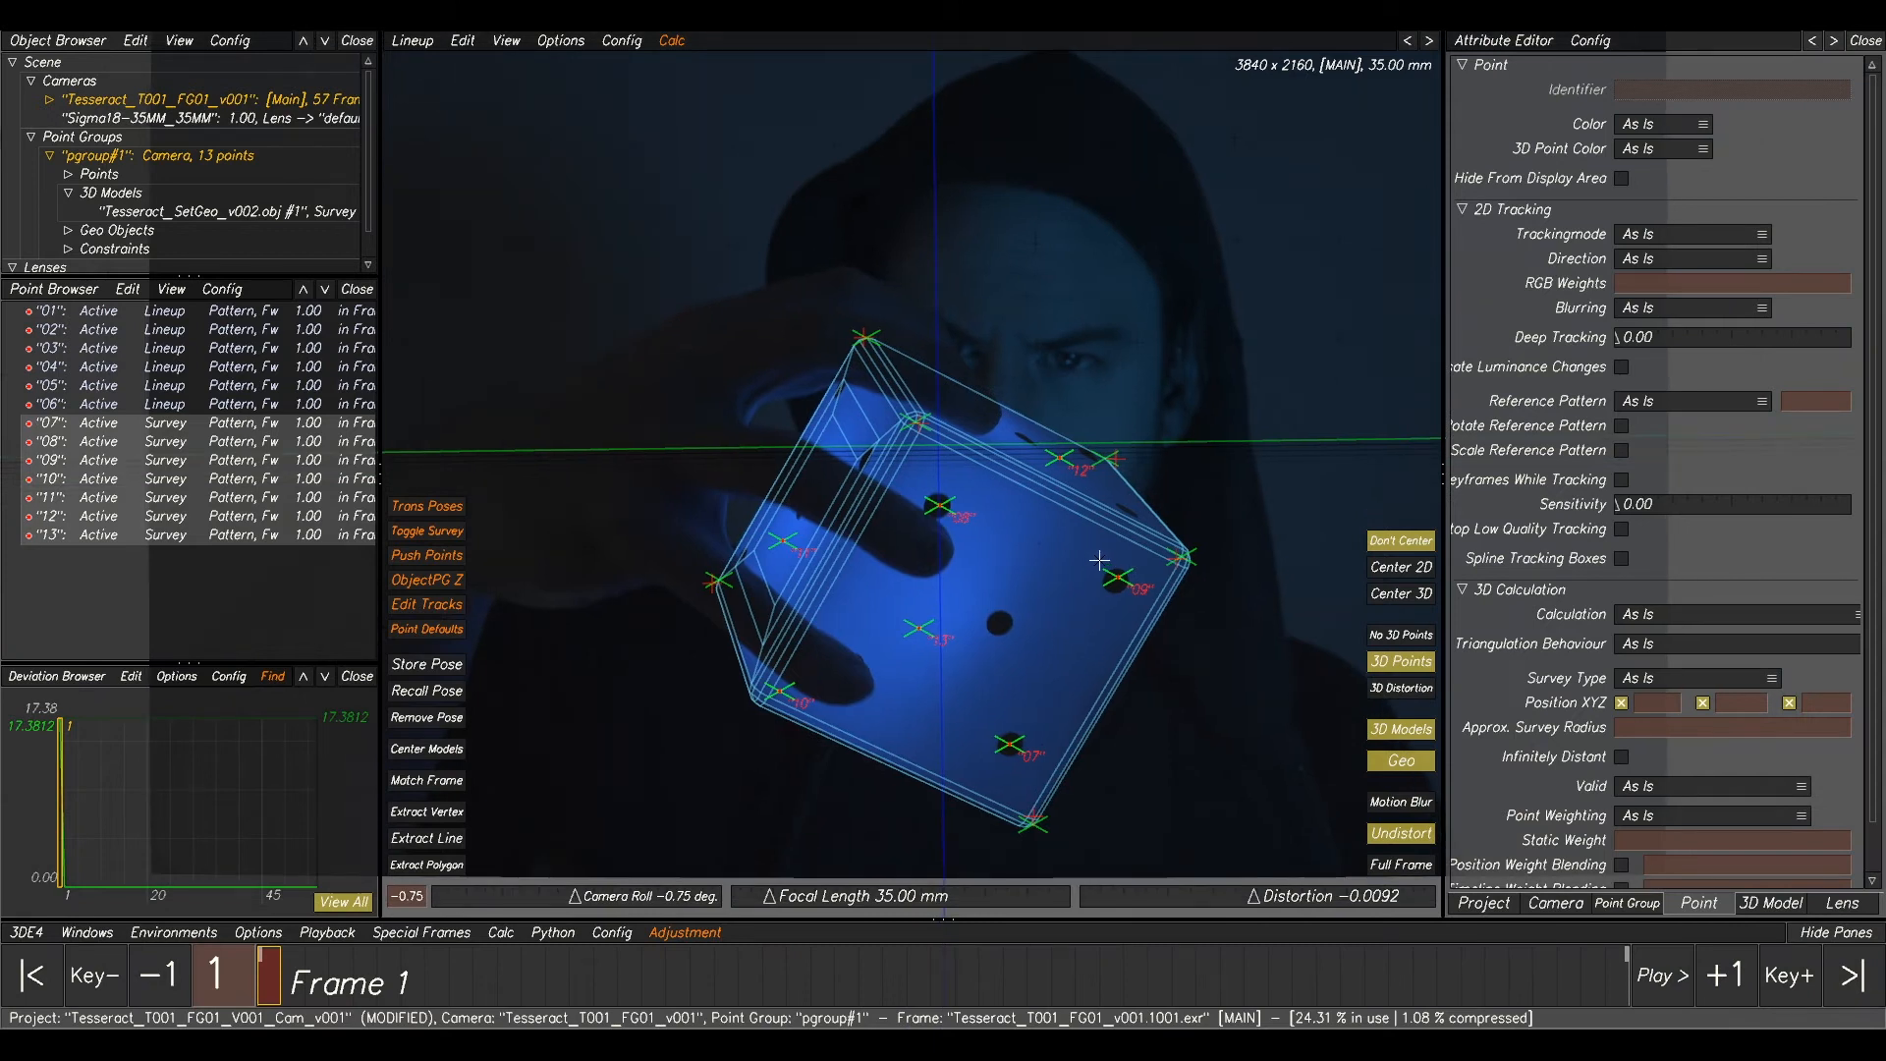
# - Calculate the whole scene with the surveyed points and use the result
pyautogui.hotkey('alt', 'c')
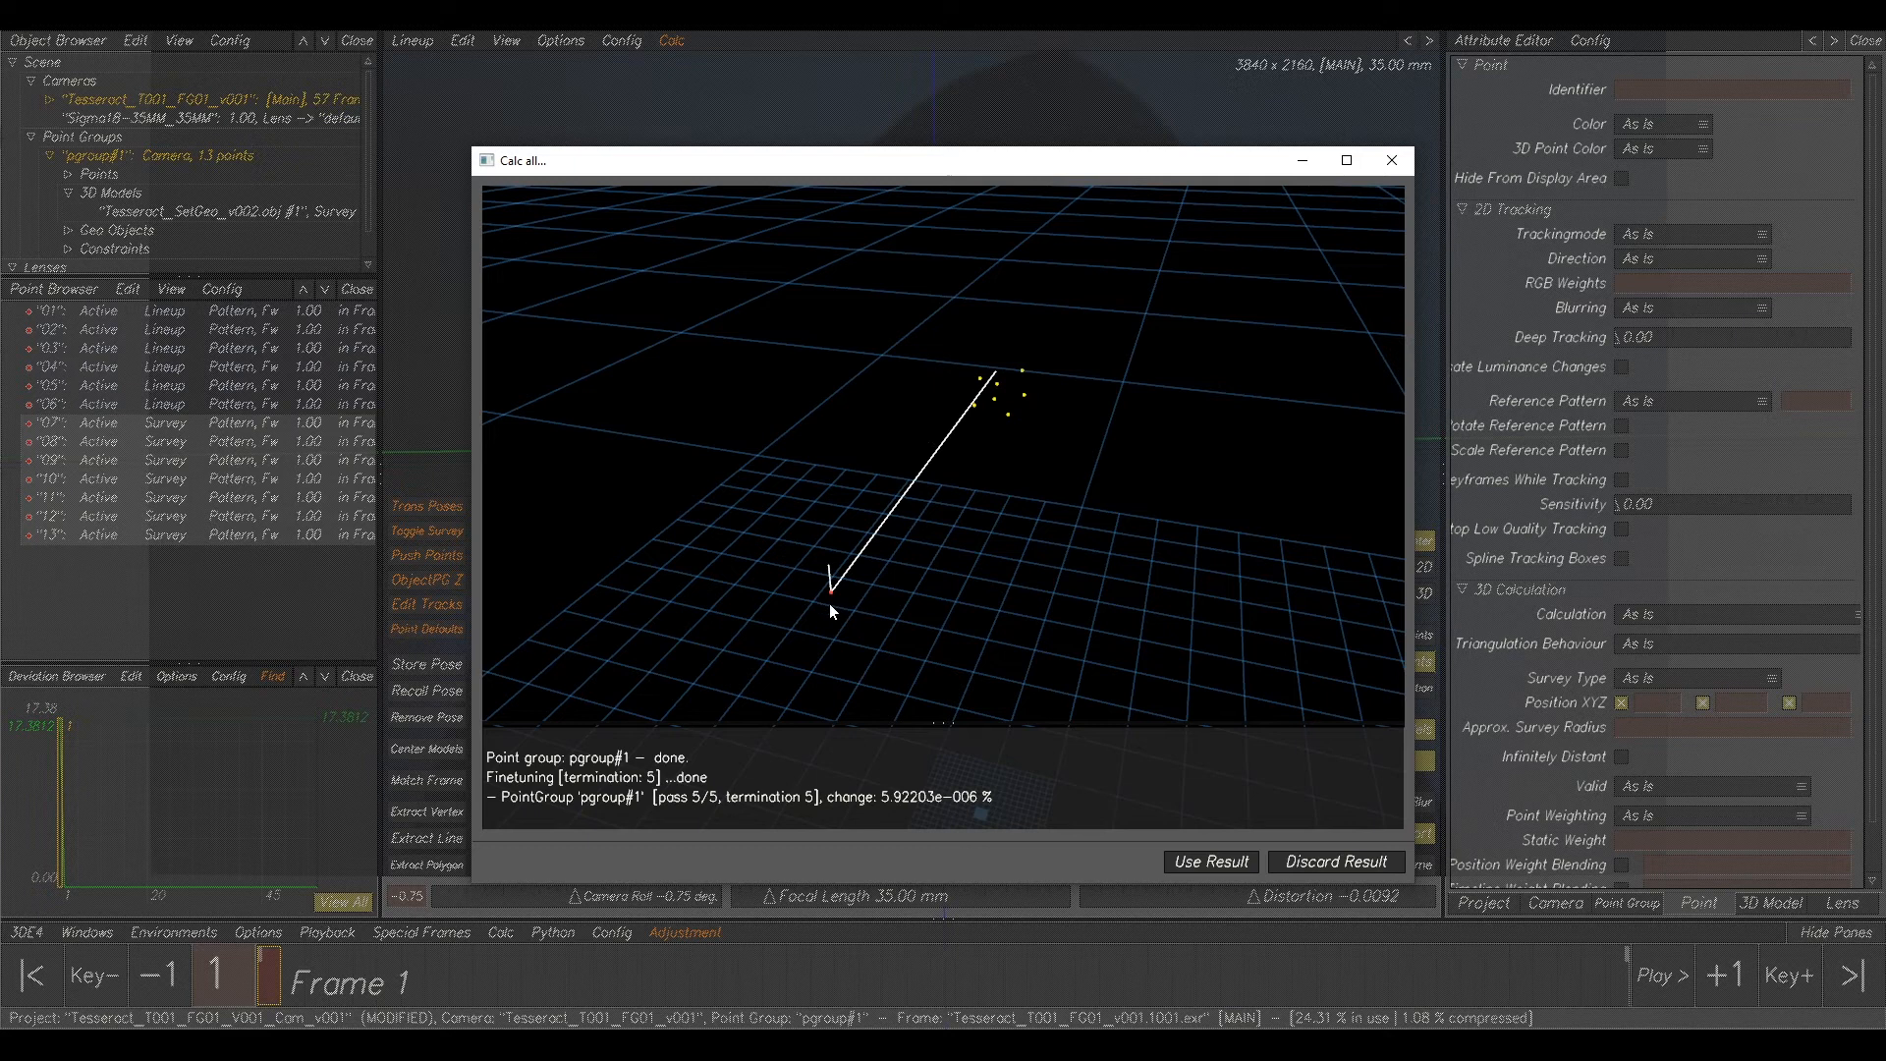
pyautogui.click(1218, 861)
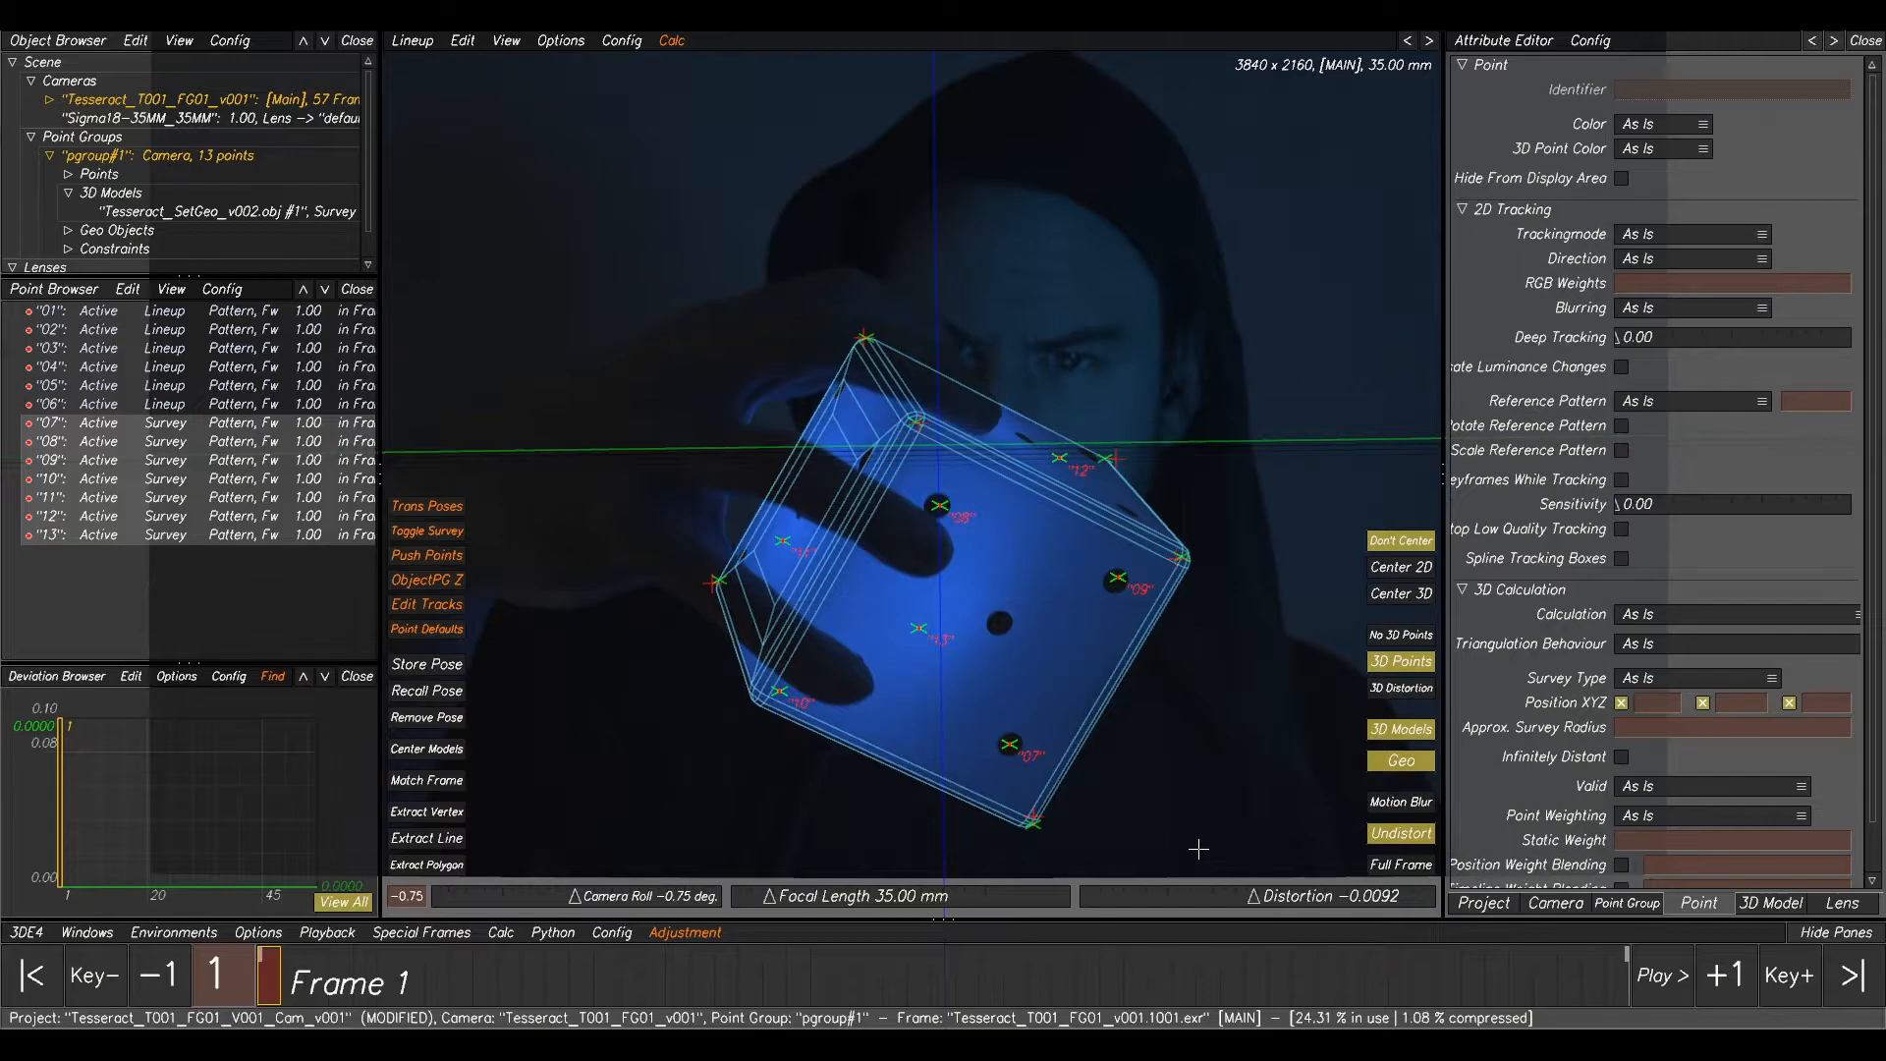
pyautogui.scroll(-2, 941, 651)
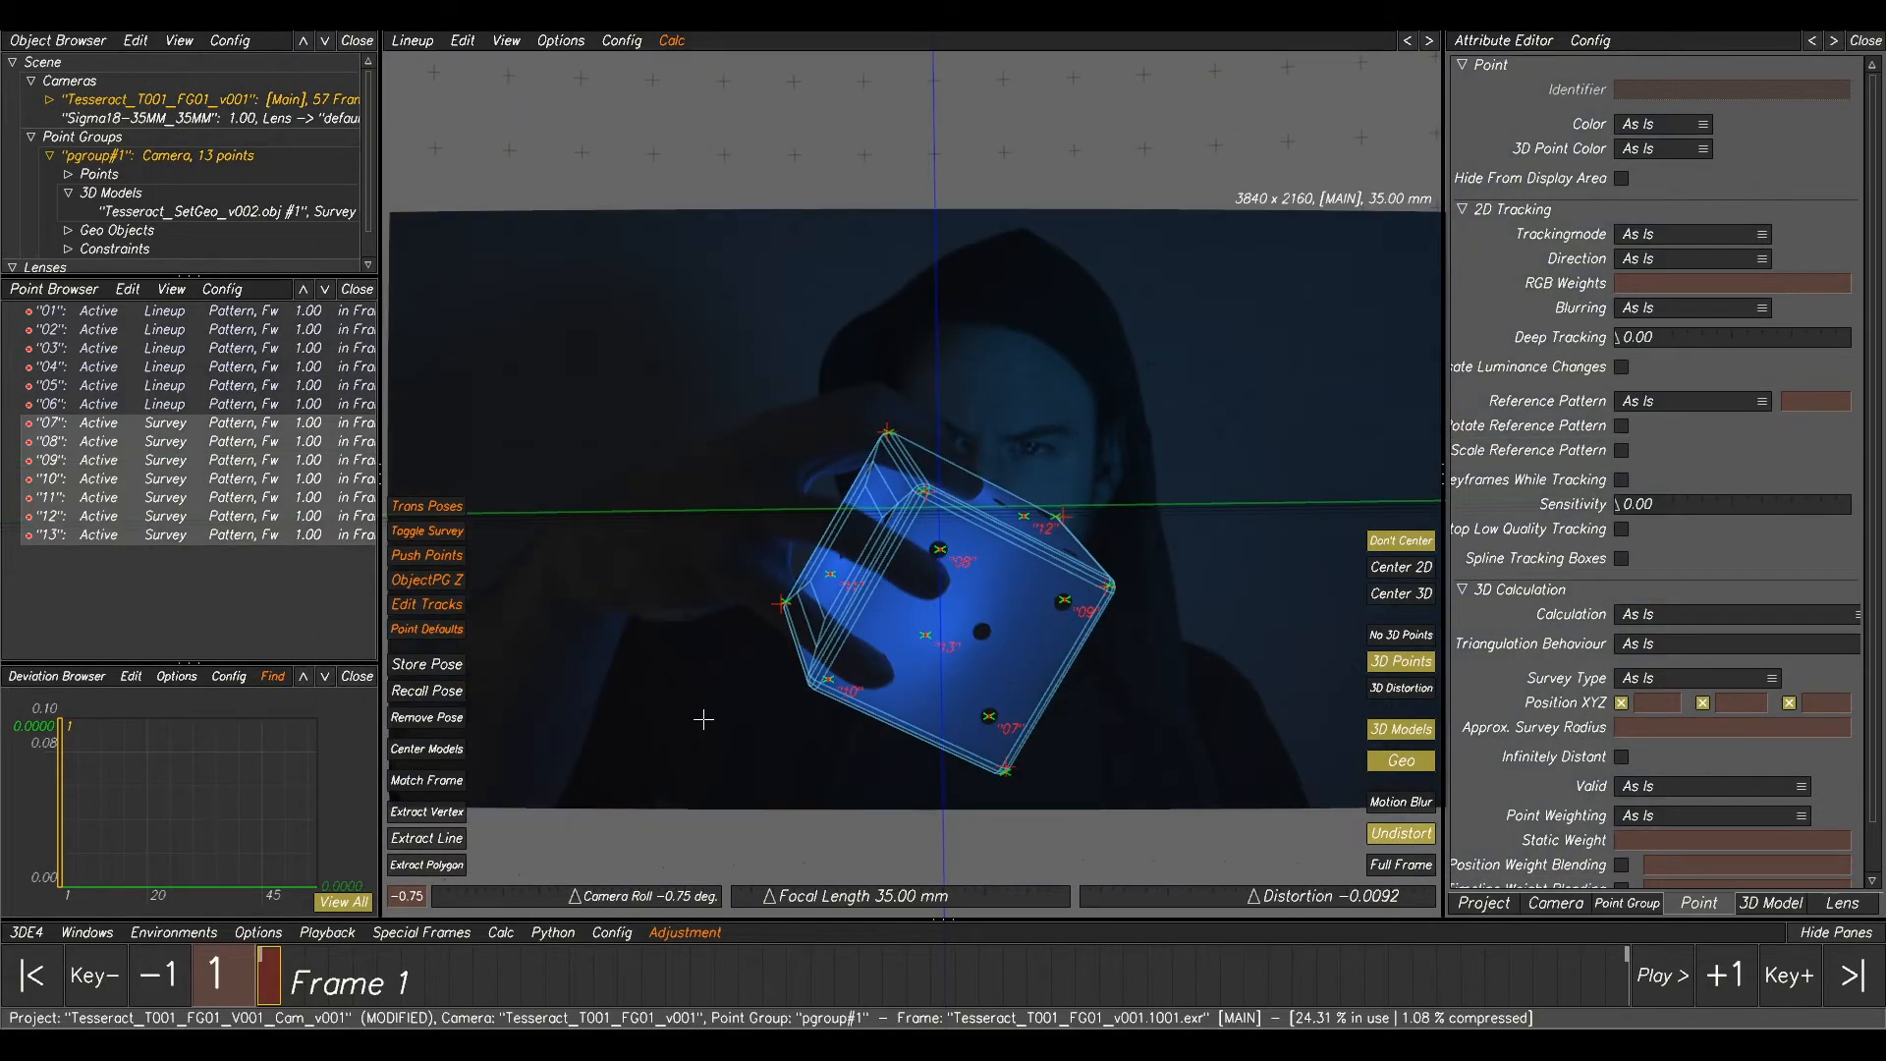
pyautogui.moveTo(314, 992); pyautogui.dragTo(262, 905)
pyautogui.scroll(-2, 872, 717)
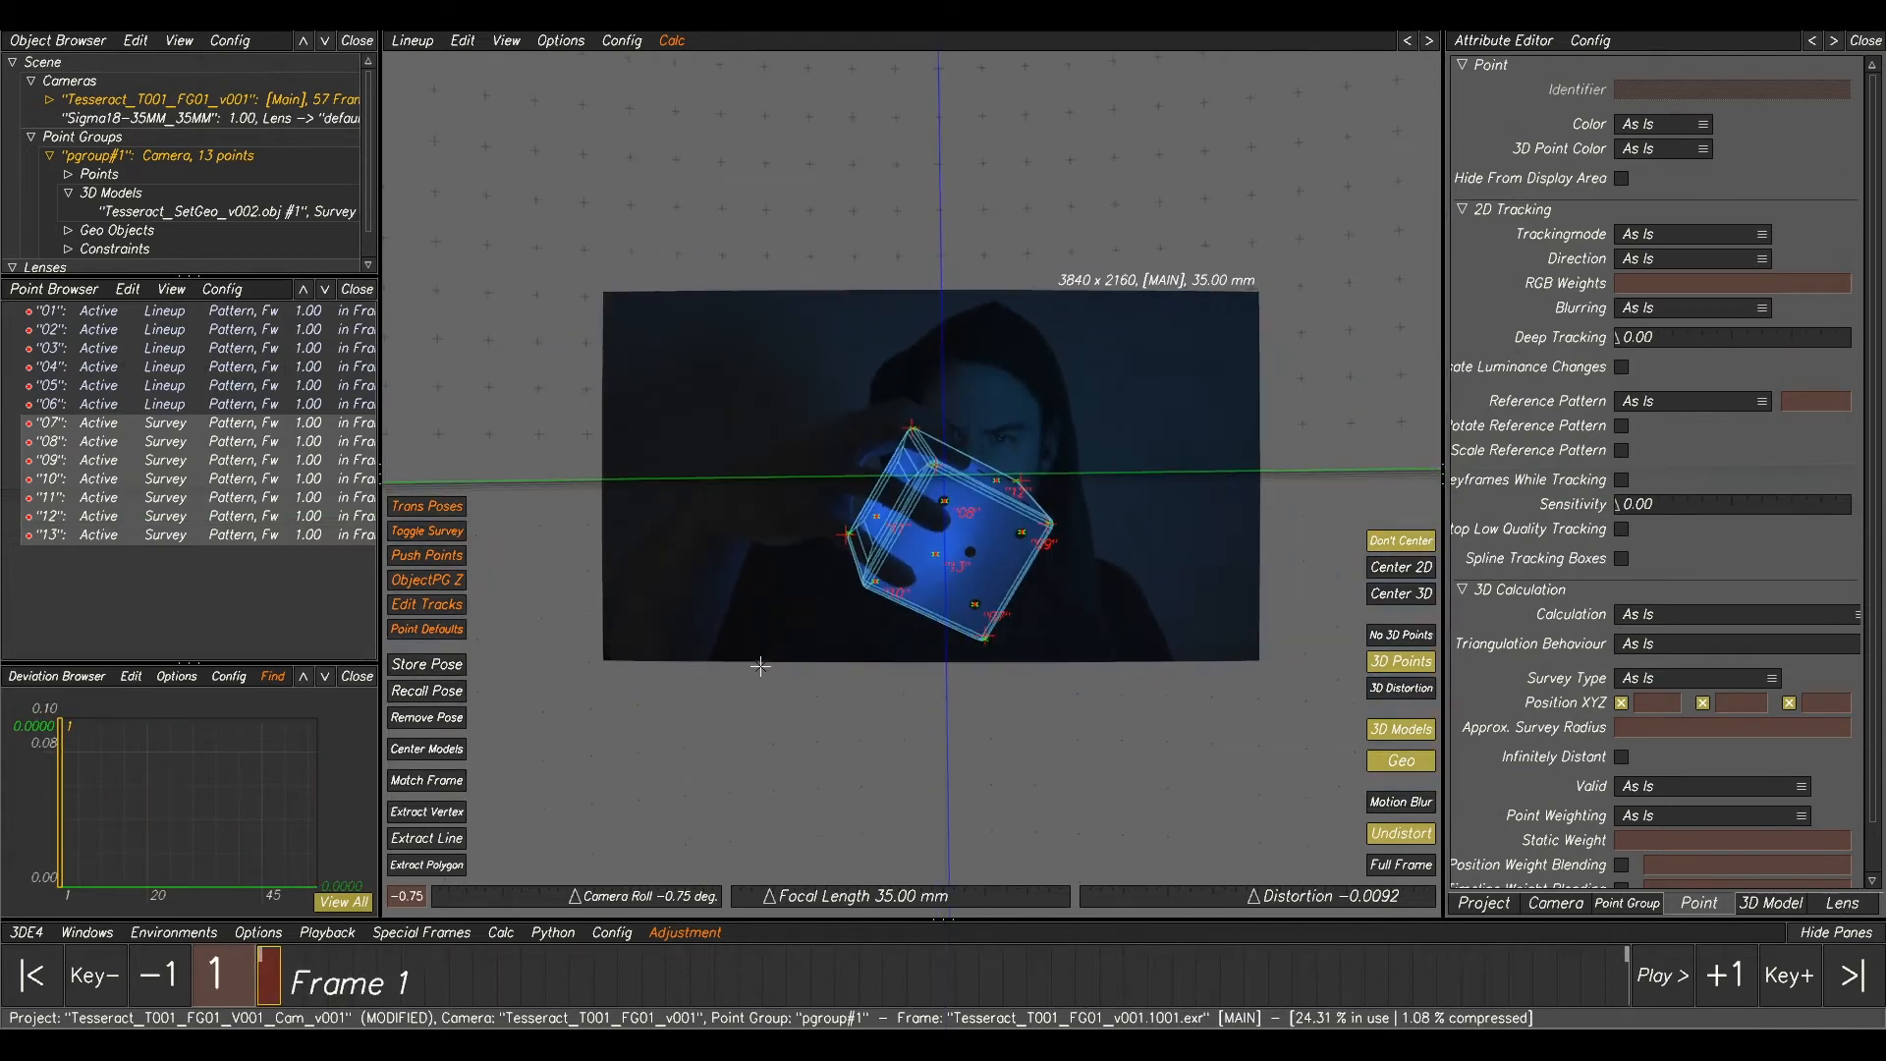
# - Delete the lineup points 01 to 06 from the point group
pyautogui.click(157, 405)
pyautogui.keyDown('shift'); pyautogui.click(196, 314); pyautogui.keyUp('shift')
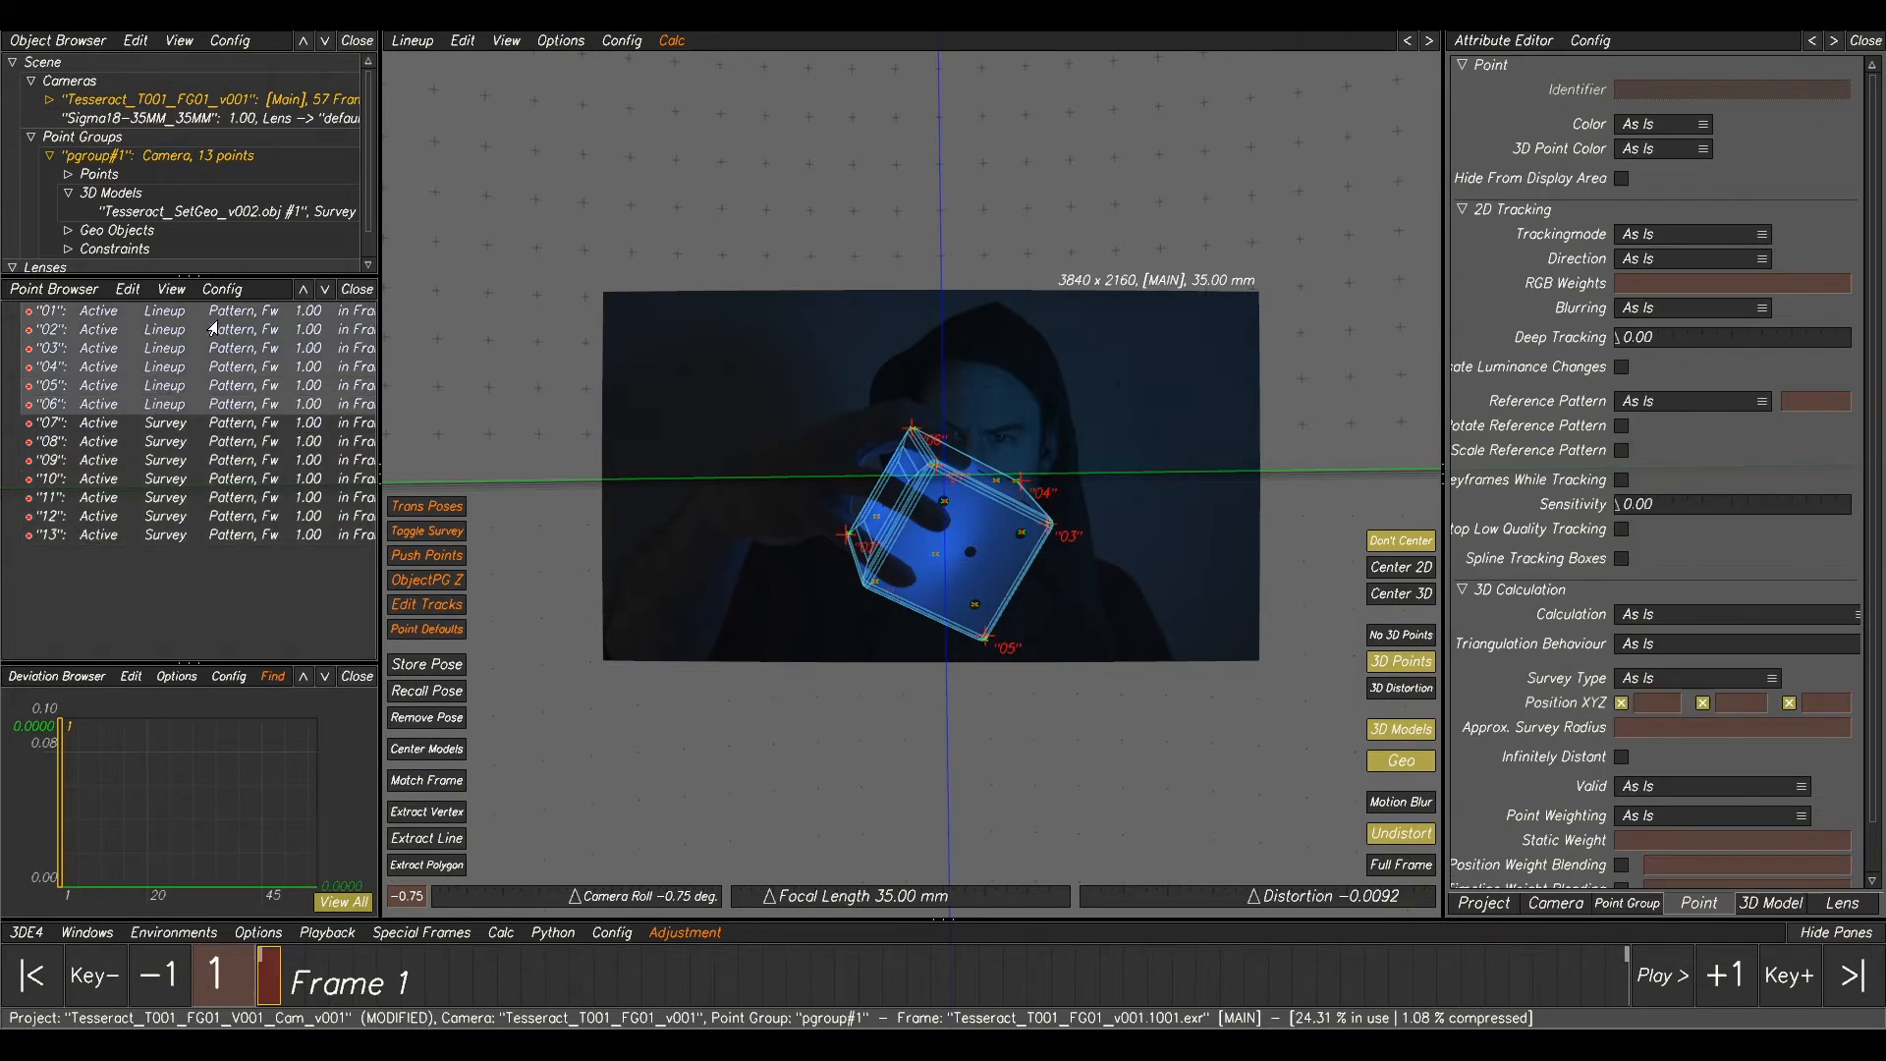
pyautogui.press('Delete')
pyautogui.click(1006, 575)
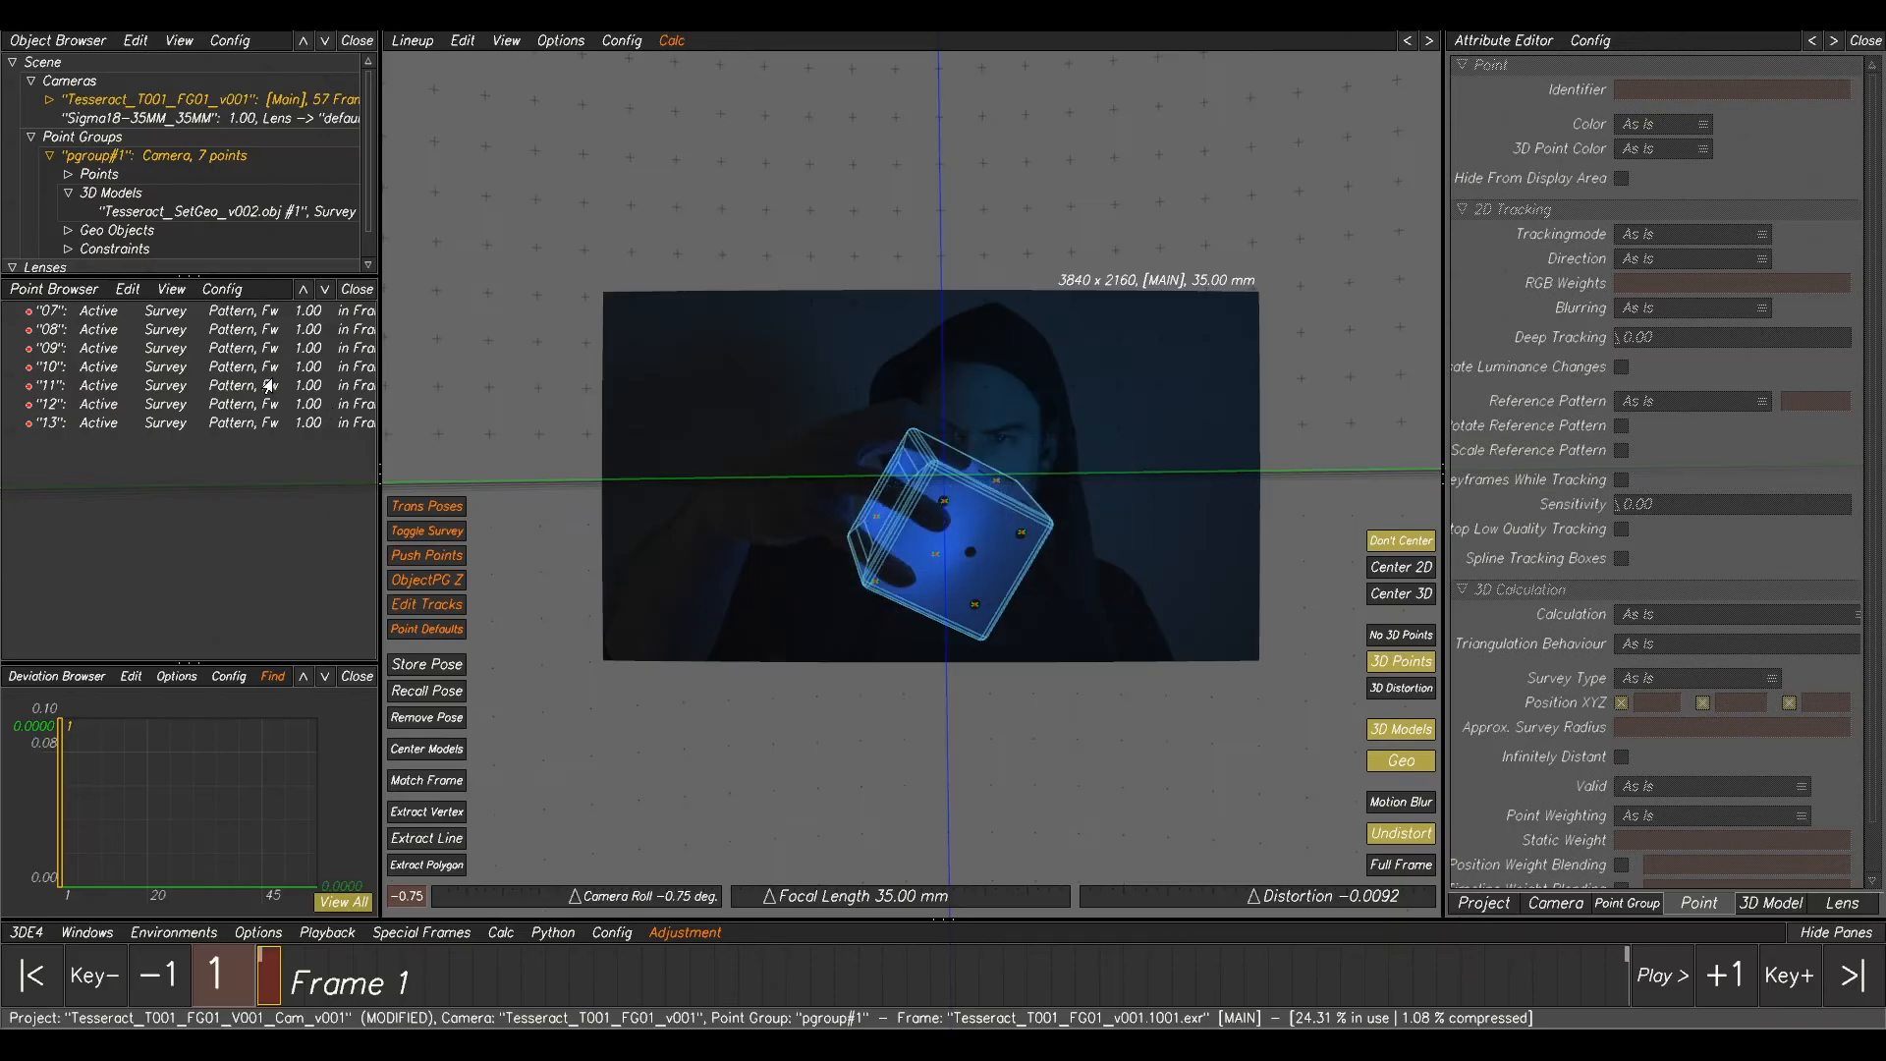
# - Select points 07 to 13 and add a new point set named SF
pyautogui.click(165, 312)
pyautogui.keyDown('shift'); pyautogui.click(174, 422); pyautogui.keyUp('shift')
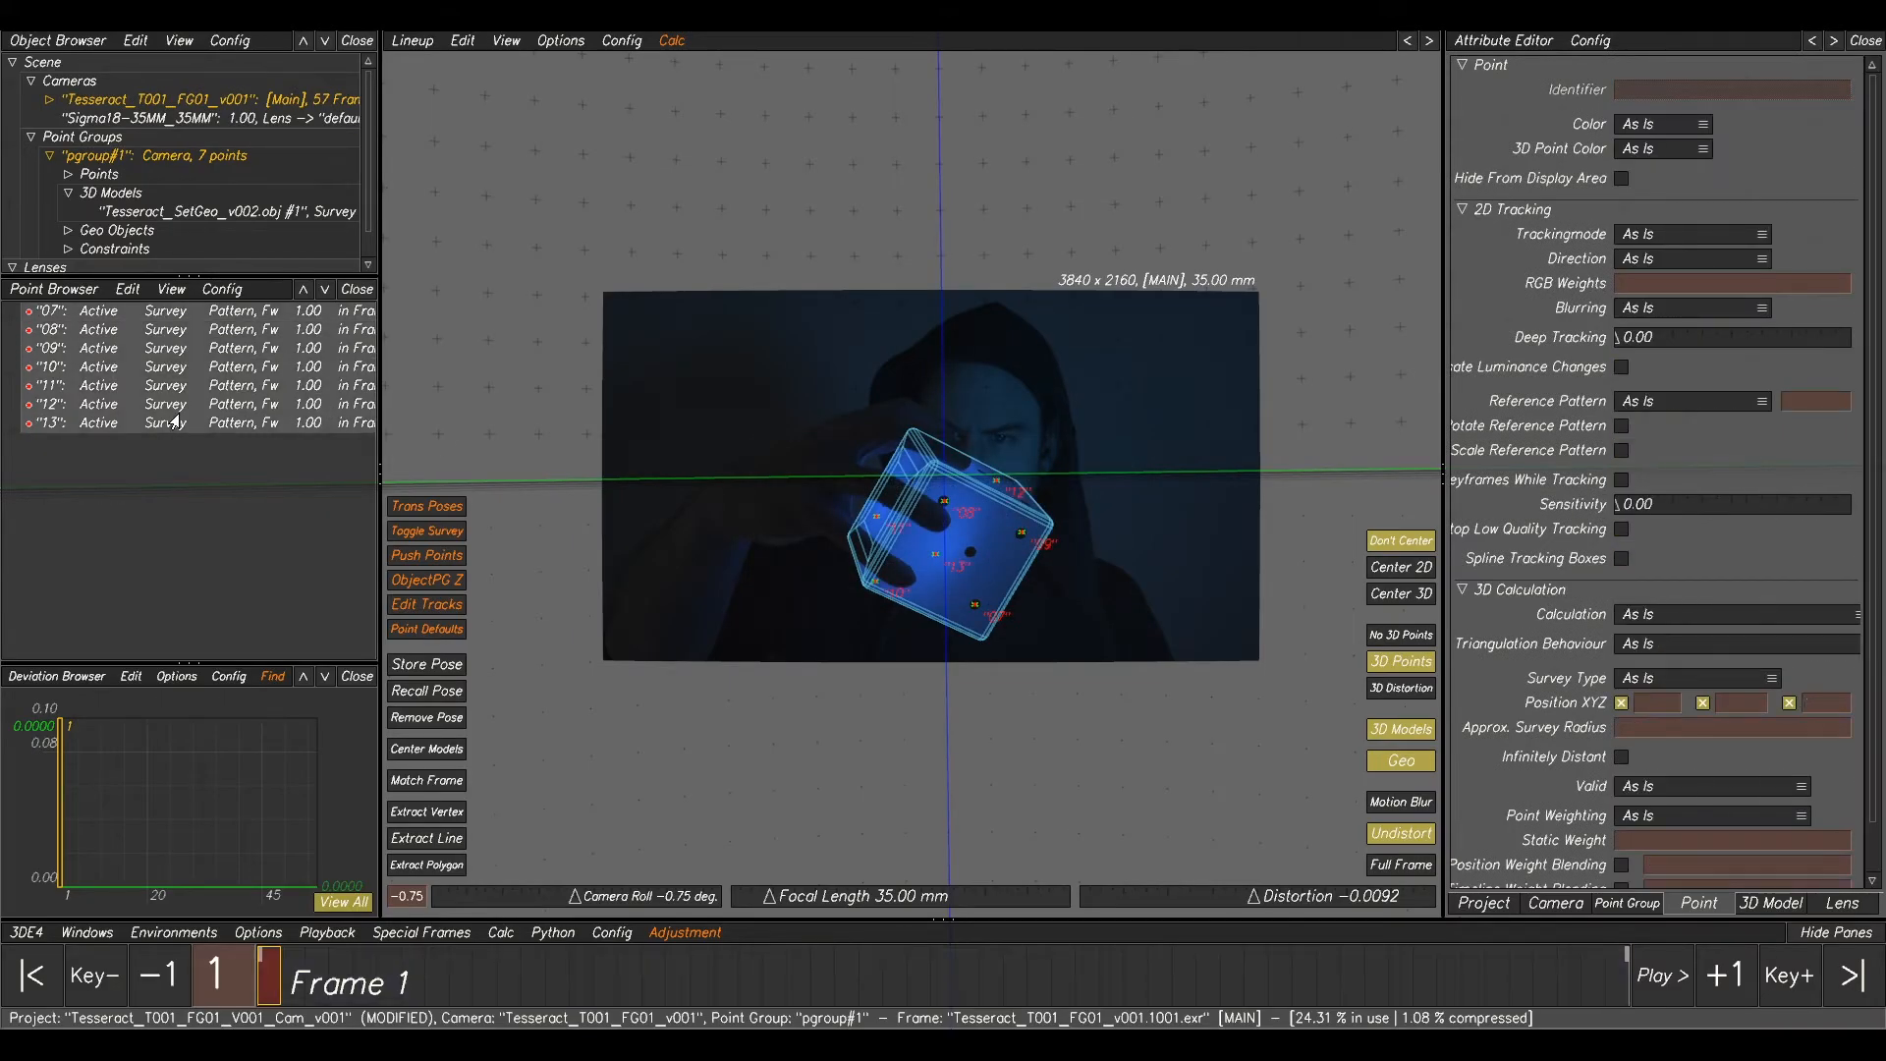
pyautogui.rightClick(174, 422)
pyautogui.moveTo(217, 429)
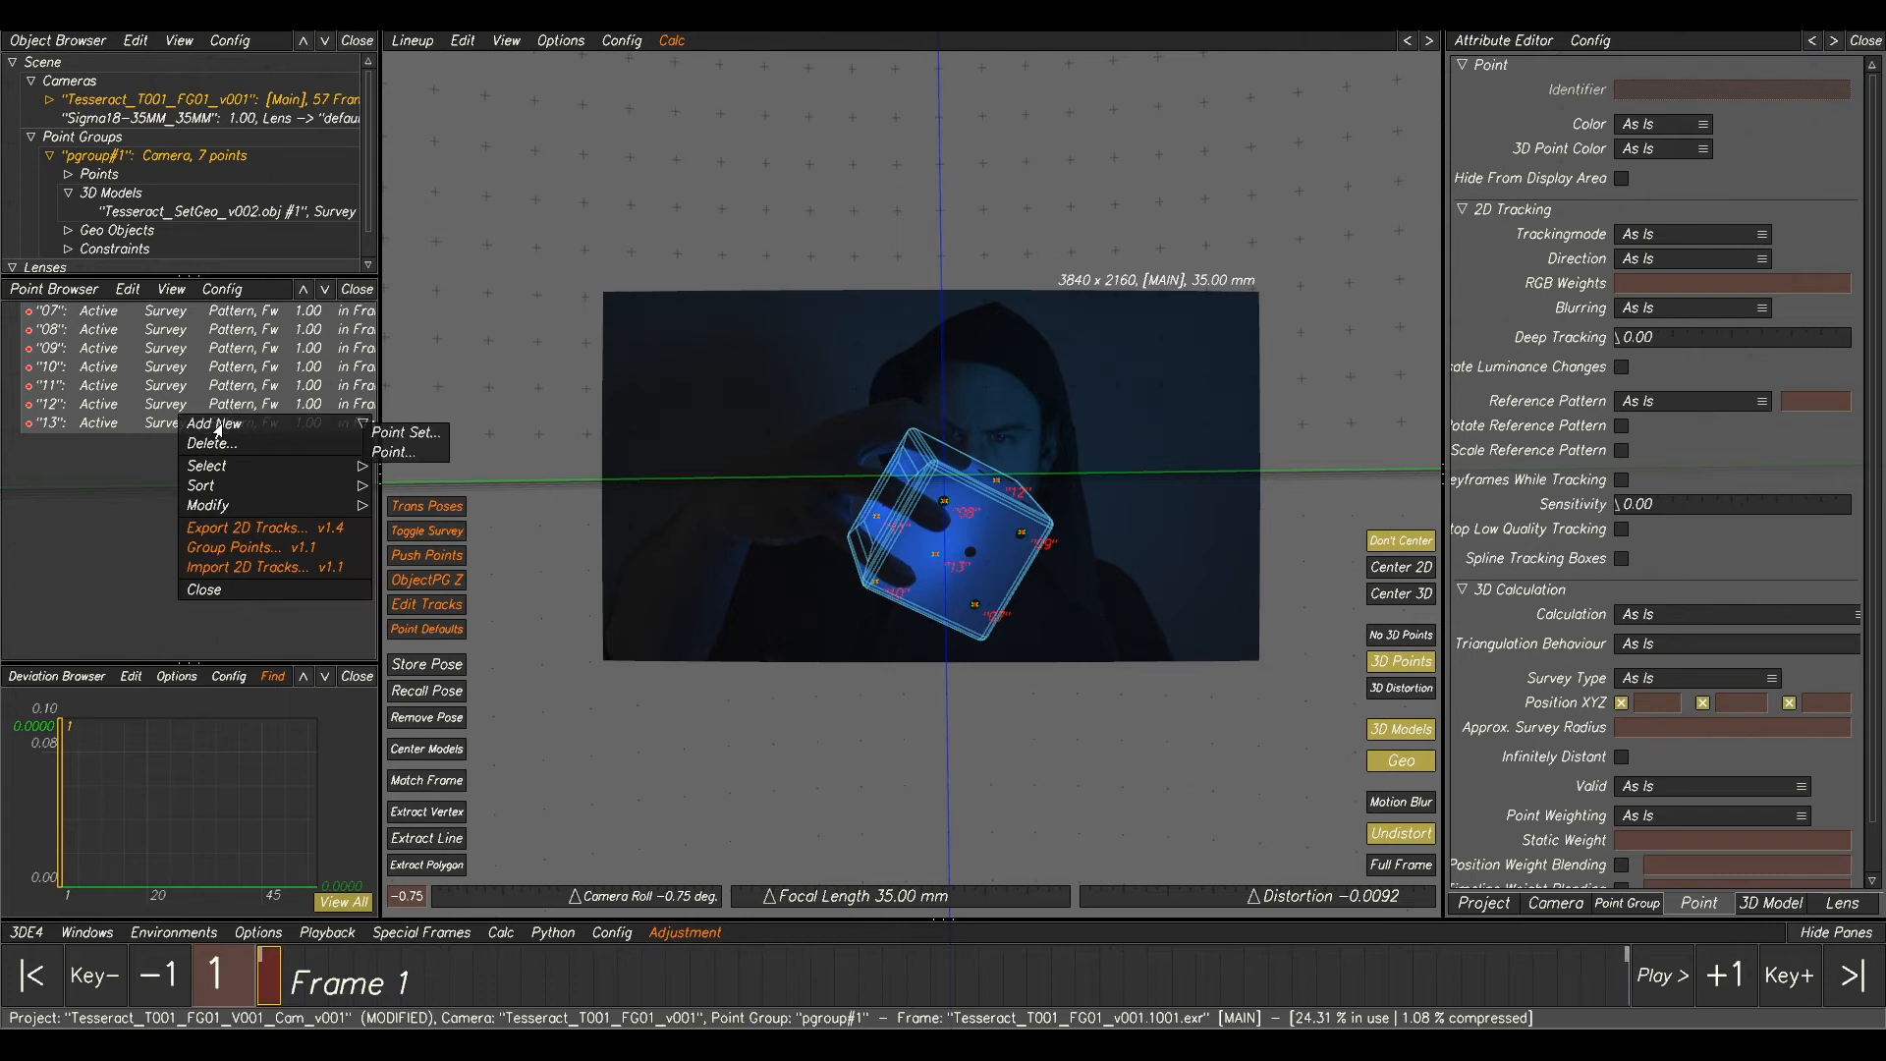
pyautogui.click(403, 432)
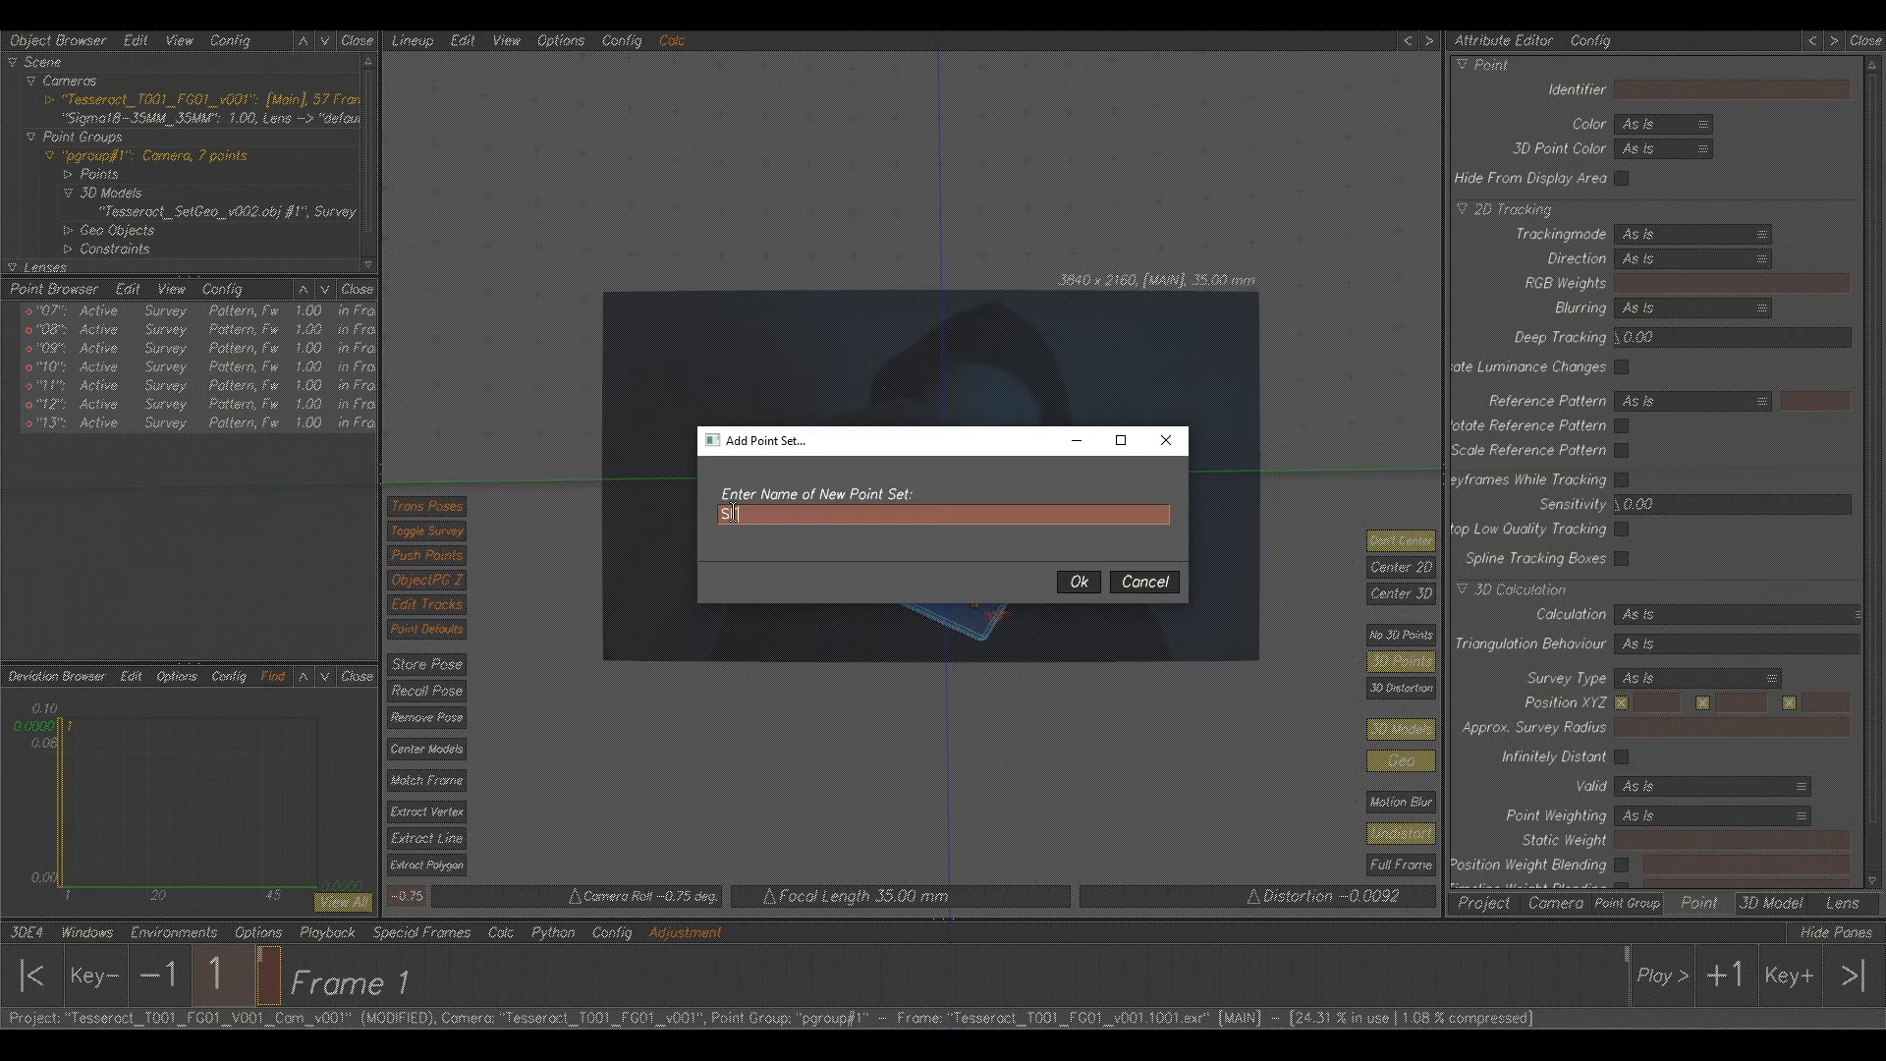
pyautogui.click(1078, 582)
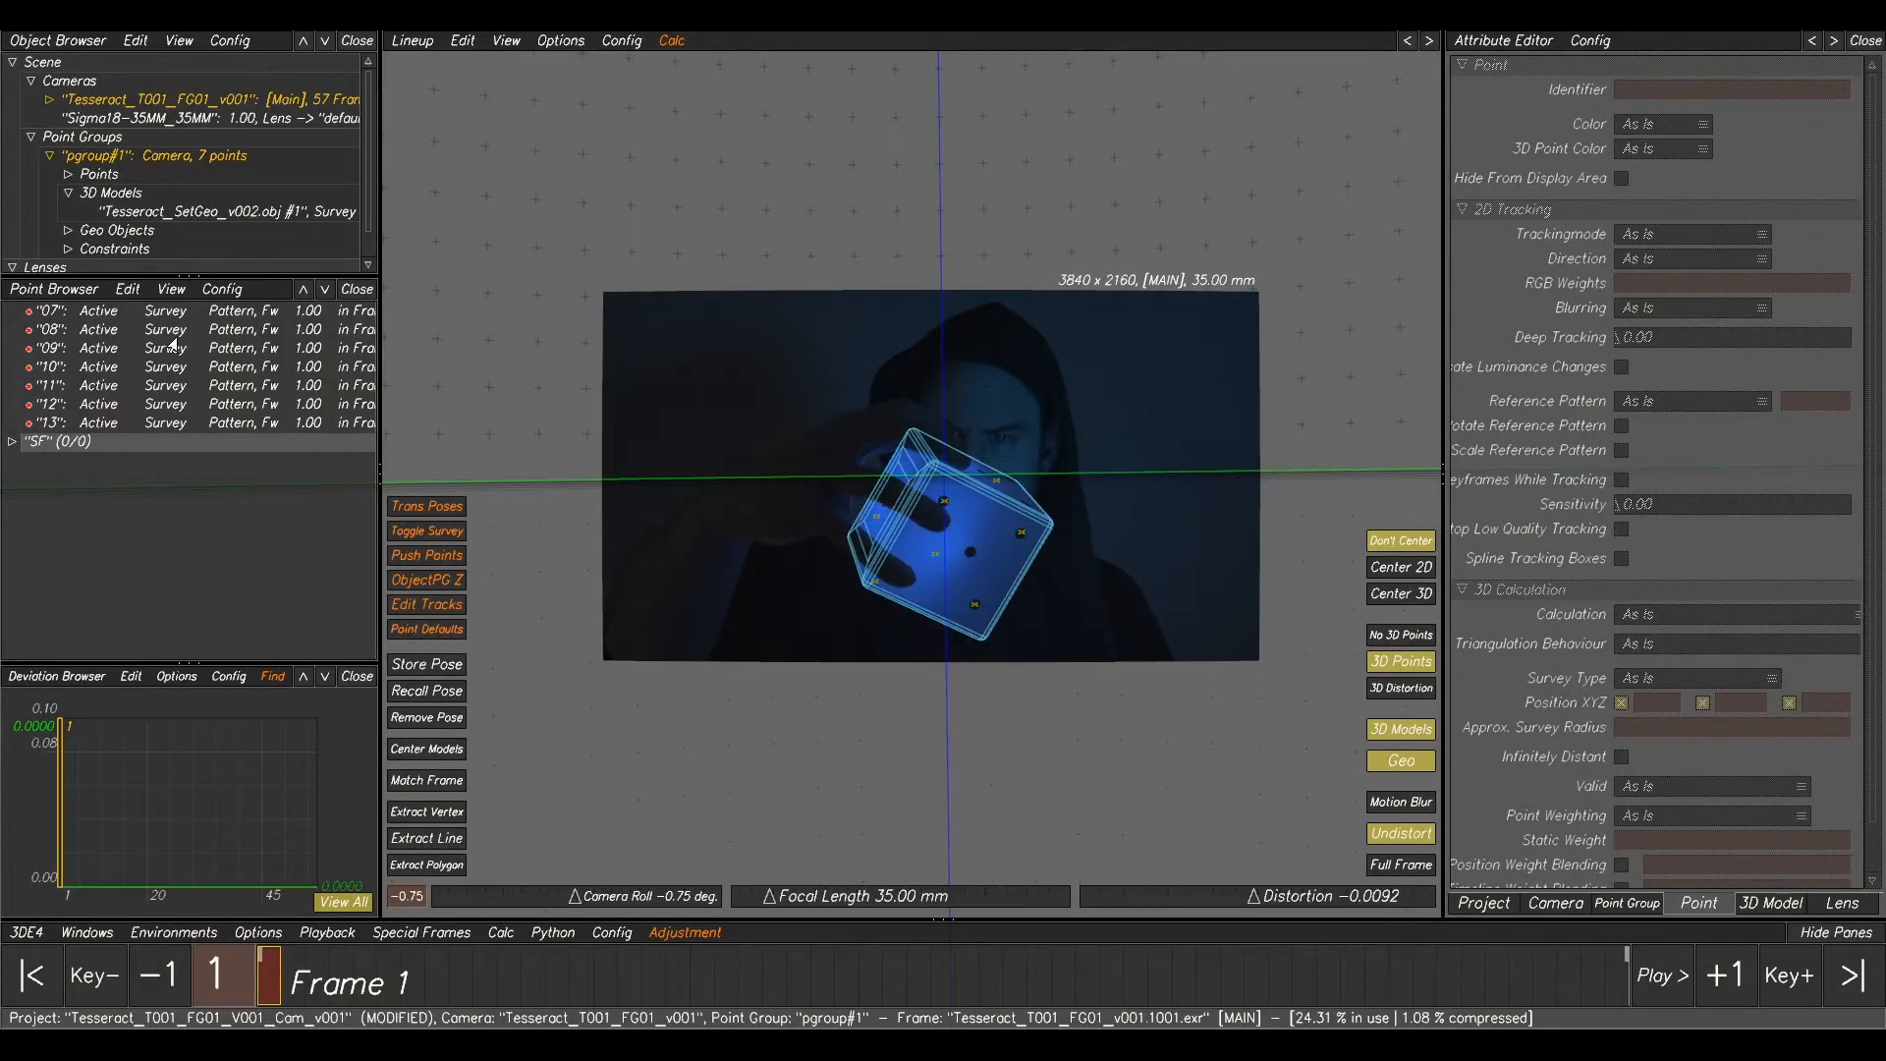
# - Move points 07 to 13 into the SF point set
pyautogui.click(133, 318)
pyautogui.keyDown('shift'); pyautogui.click(128, 423); pyautogui.keyUp('shift')
pyautogui.moveTo(127, 423); pyautogui.dragTo(61, 444)
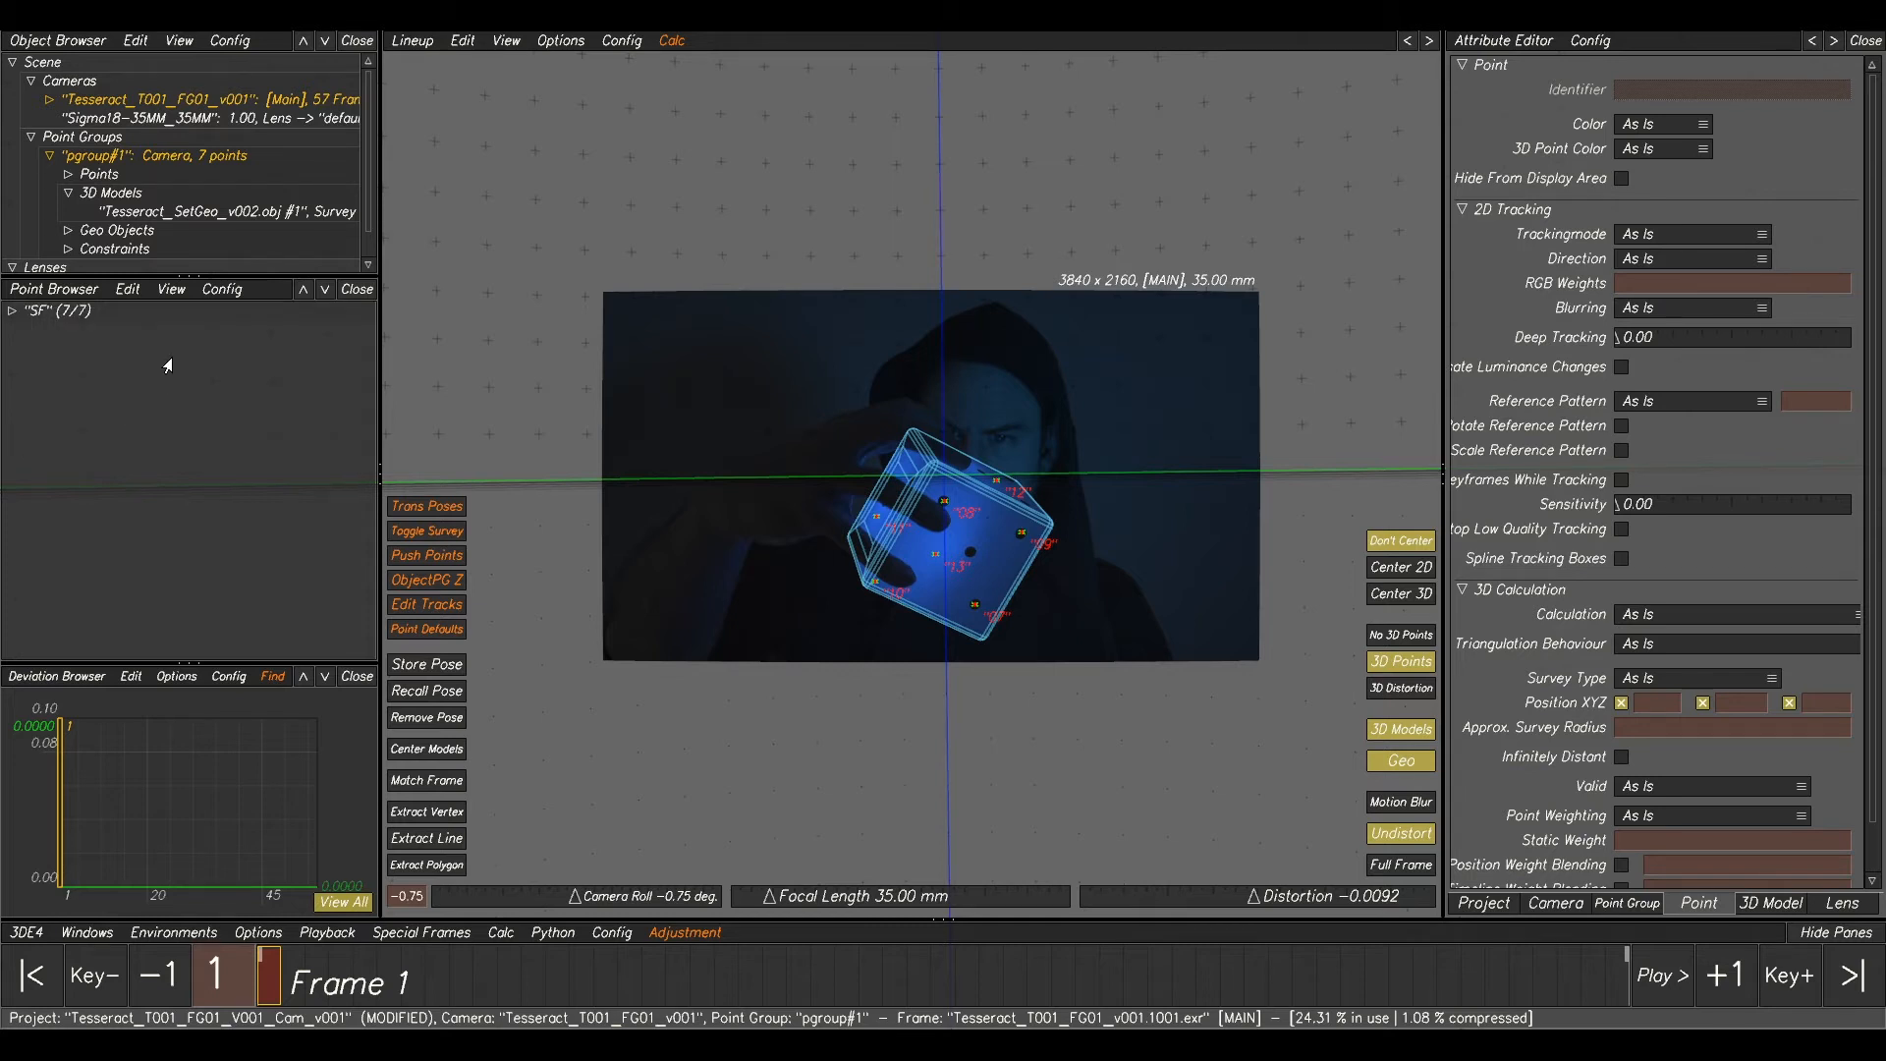
# - Hide the Tesseract_SetGeo_v002.obj 3D model belonging to the camera point group
pyautogui.moveTo(324, 985); pyautogui.dragTo(265, 972)
pyautogui.click(68, 194)
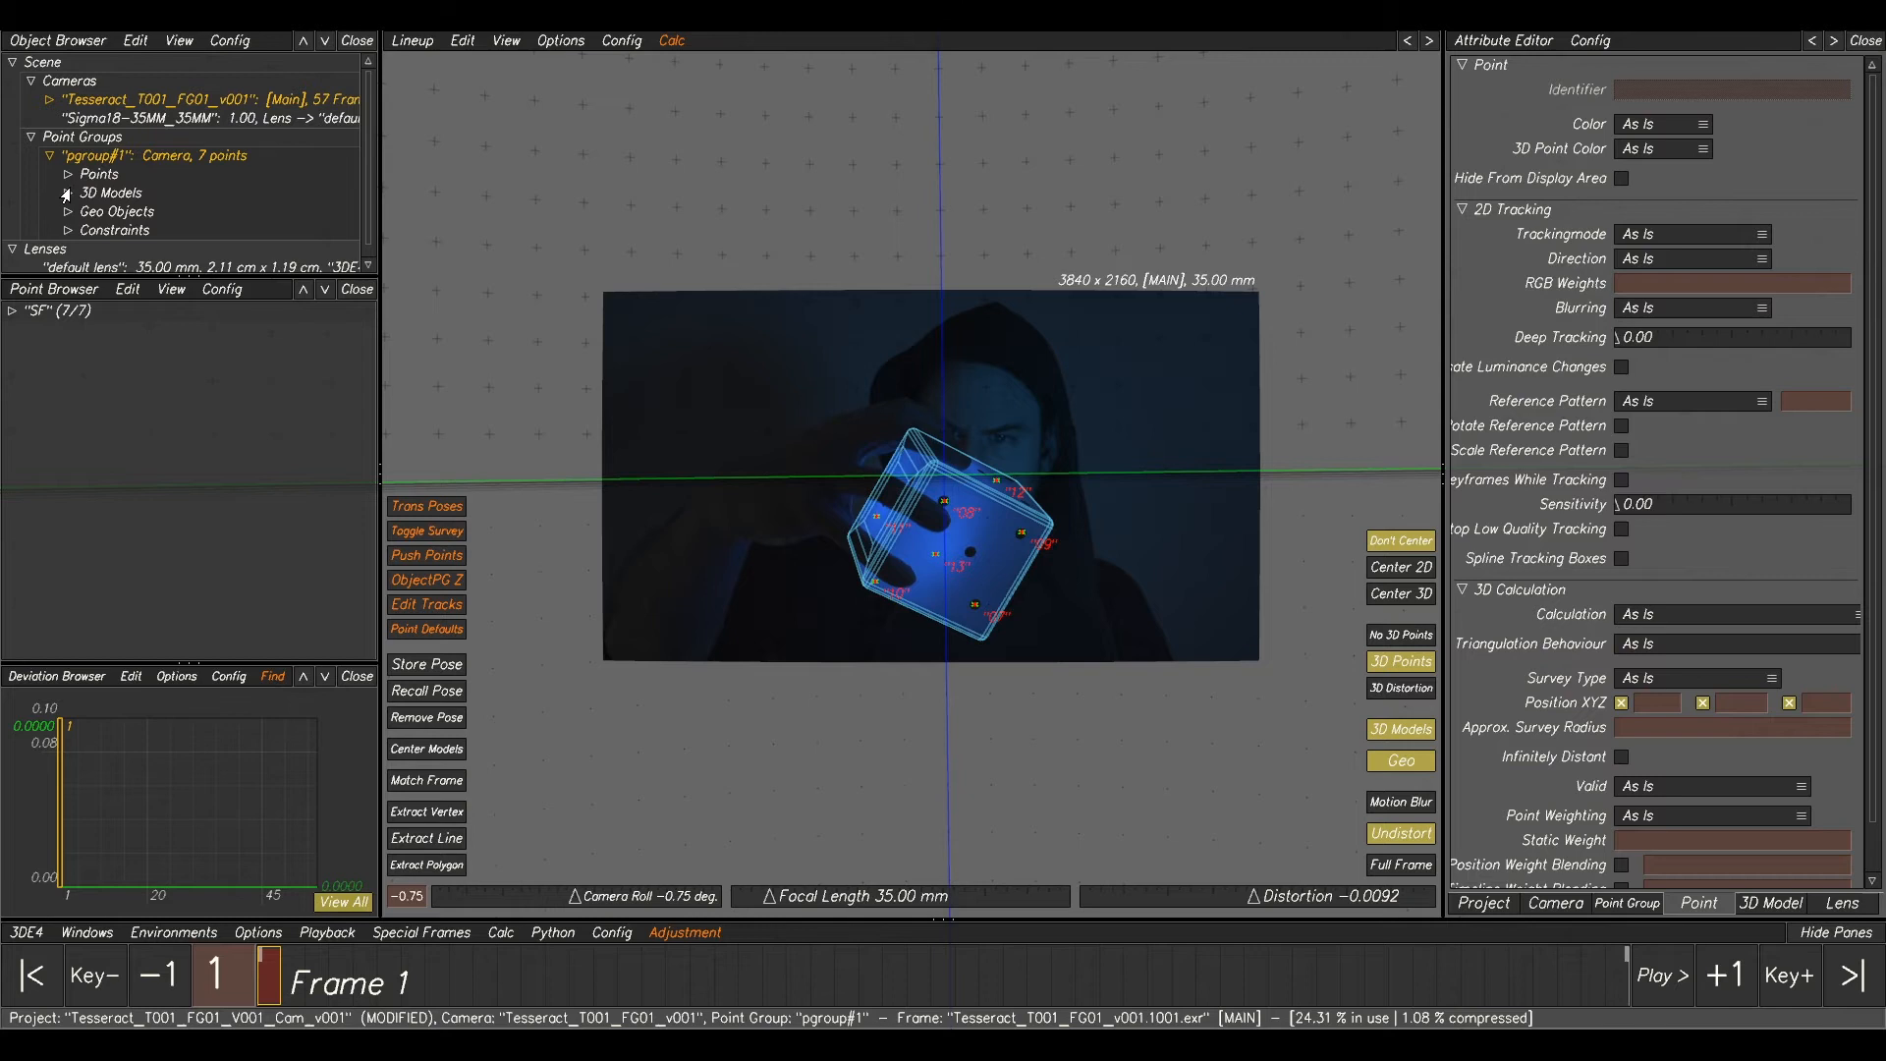
pyautogui.click(68, 194)
pyautogui.click(132, 212)
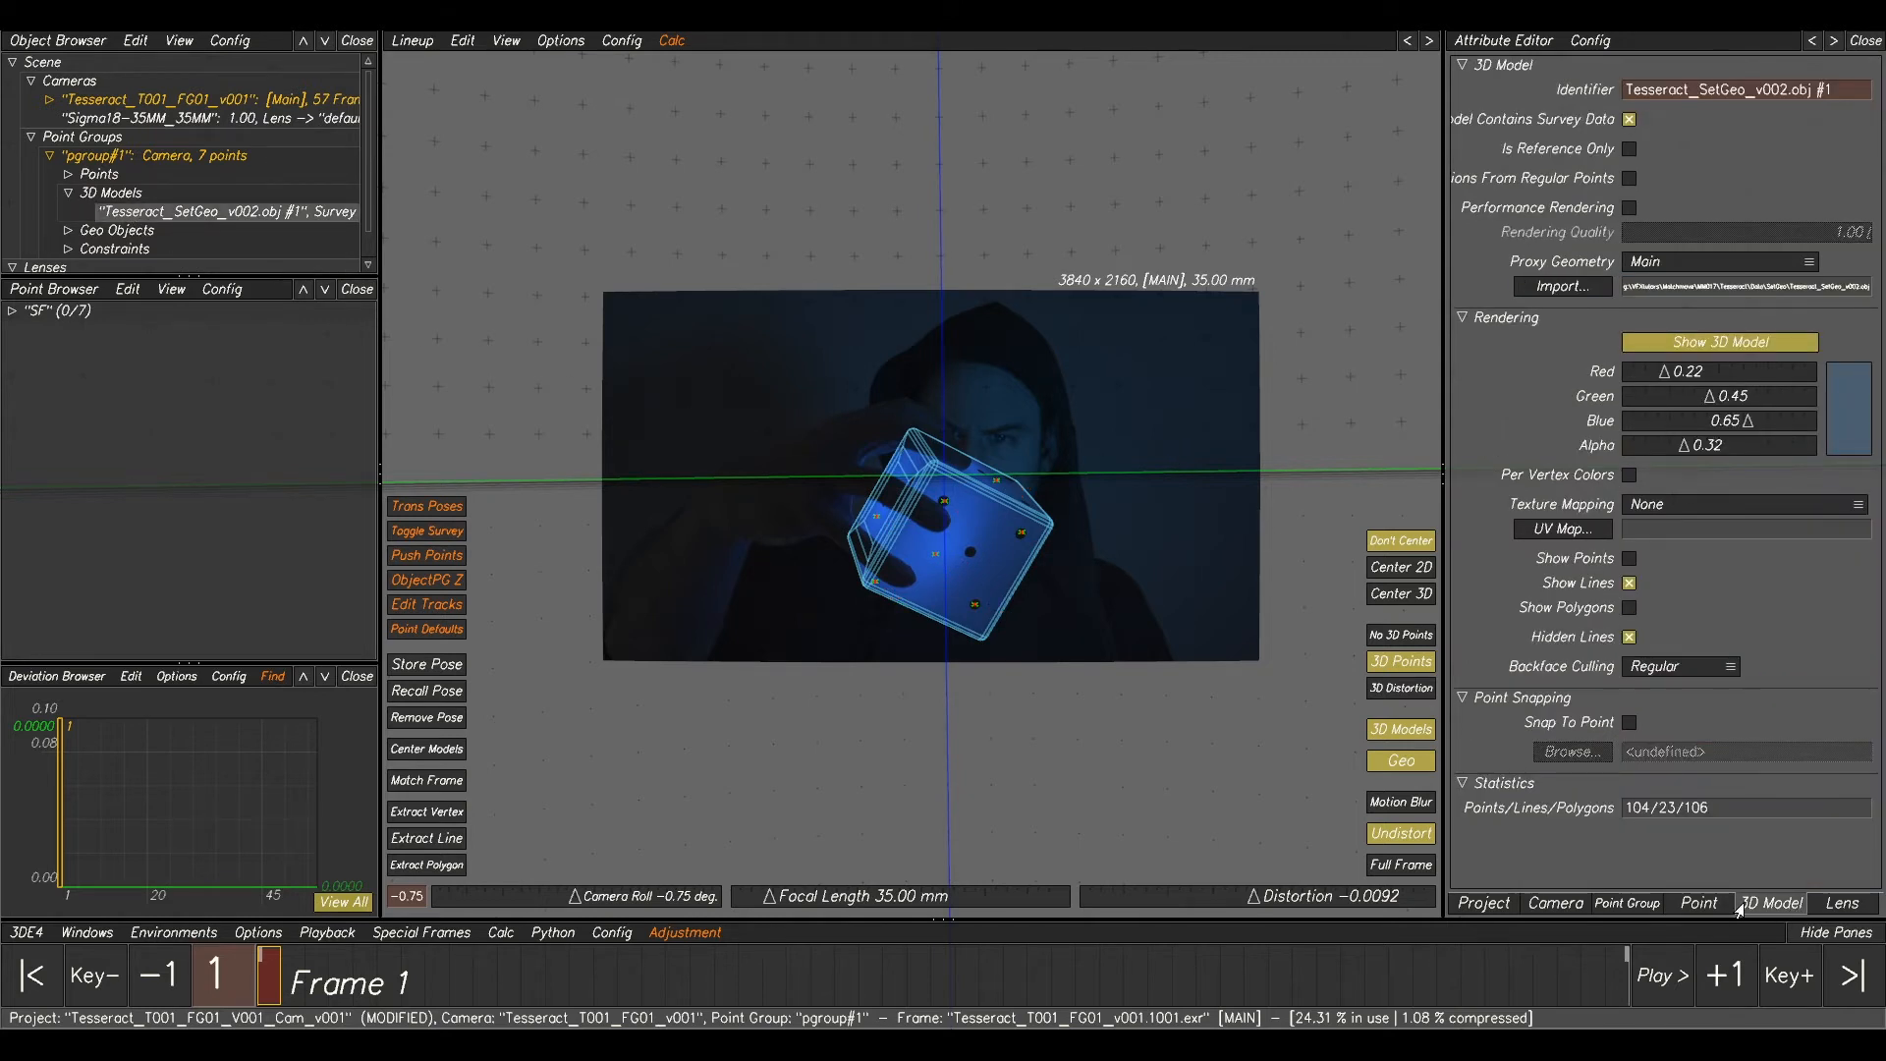
pyautogui.click(1680, 344)
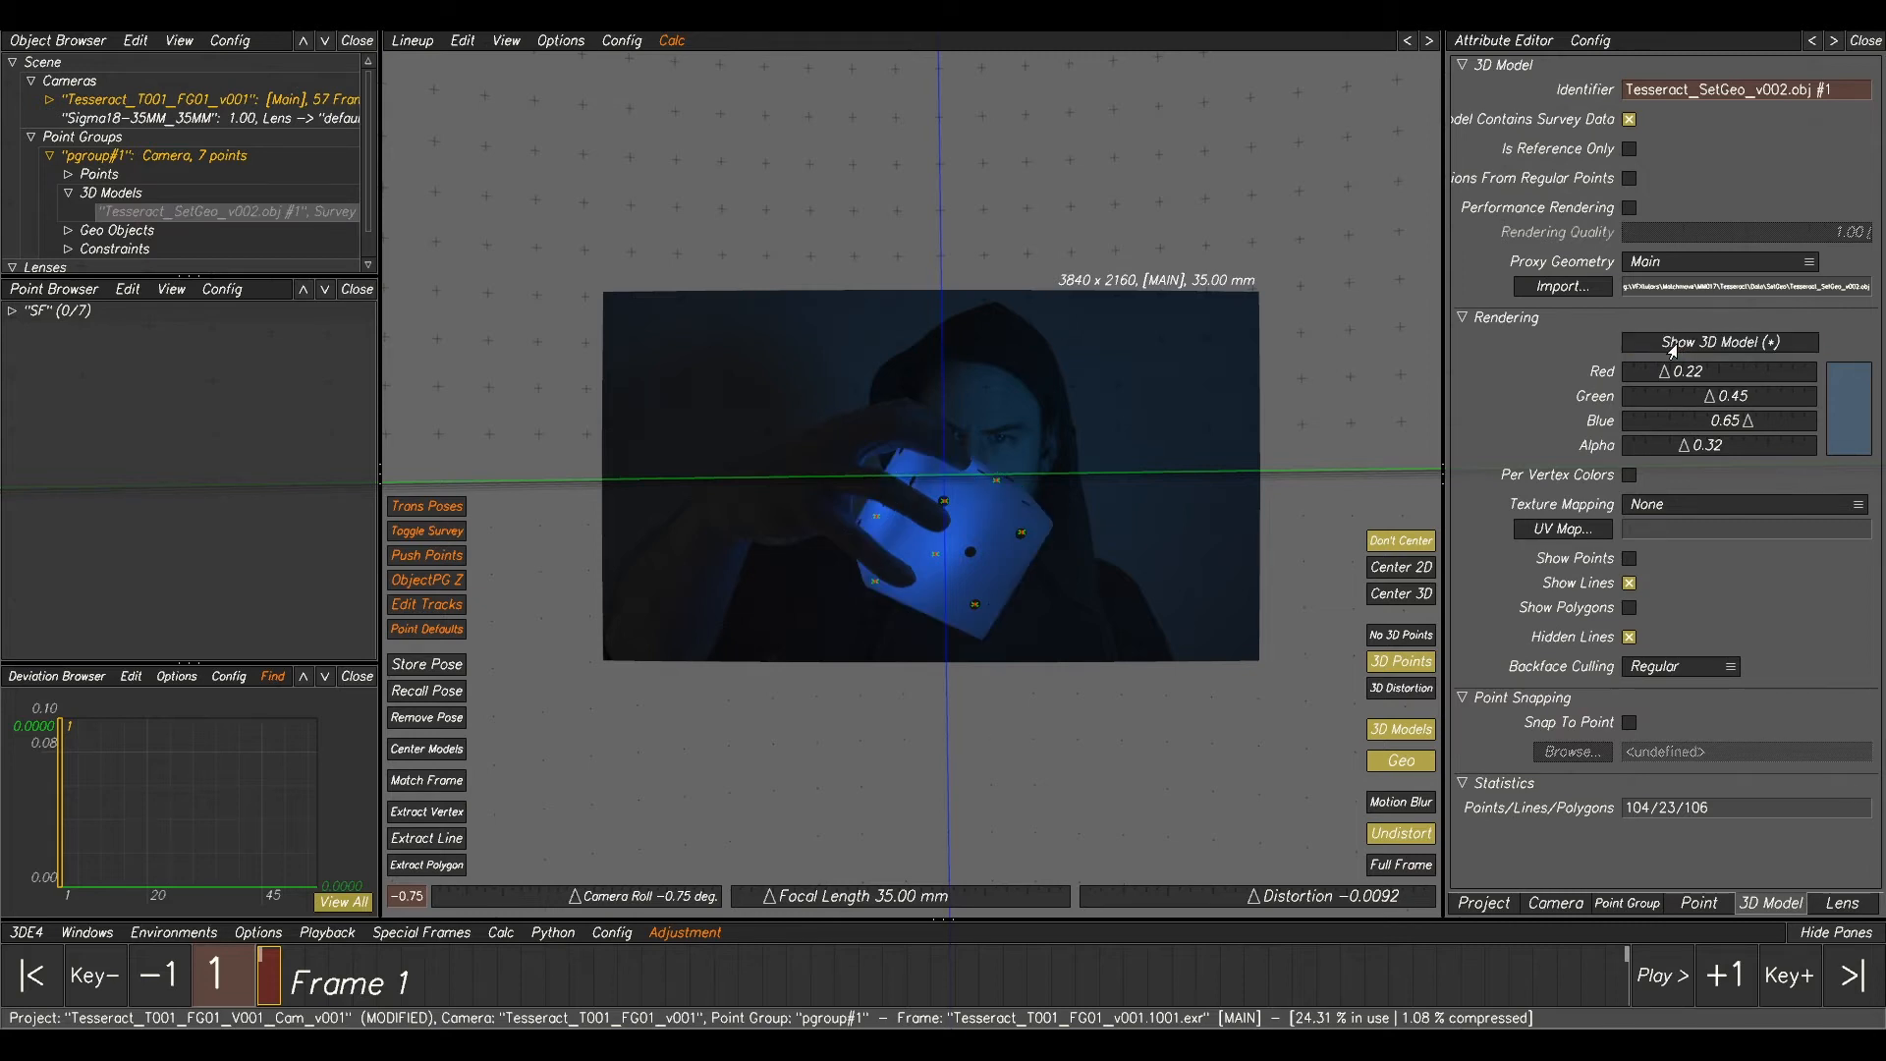
# - Add a second point group of type Object and make it the current point group
pyautogui.click(51, 158)
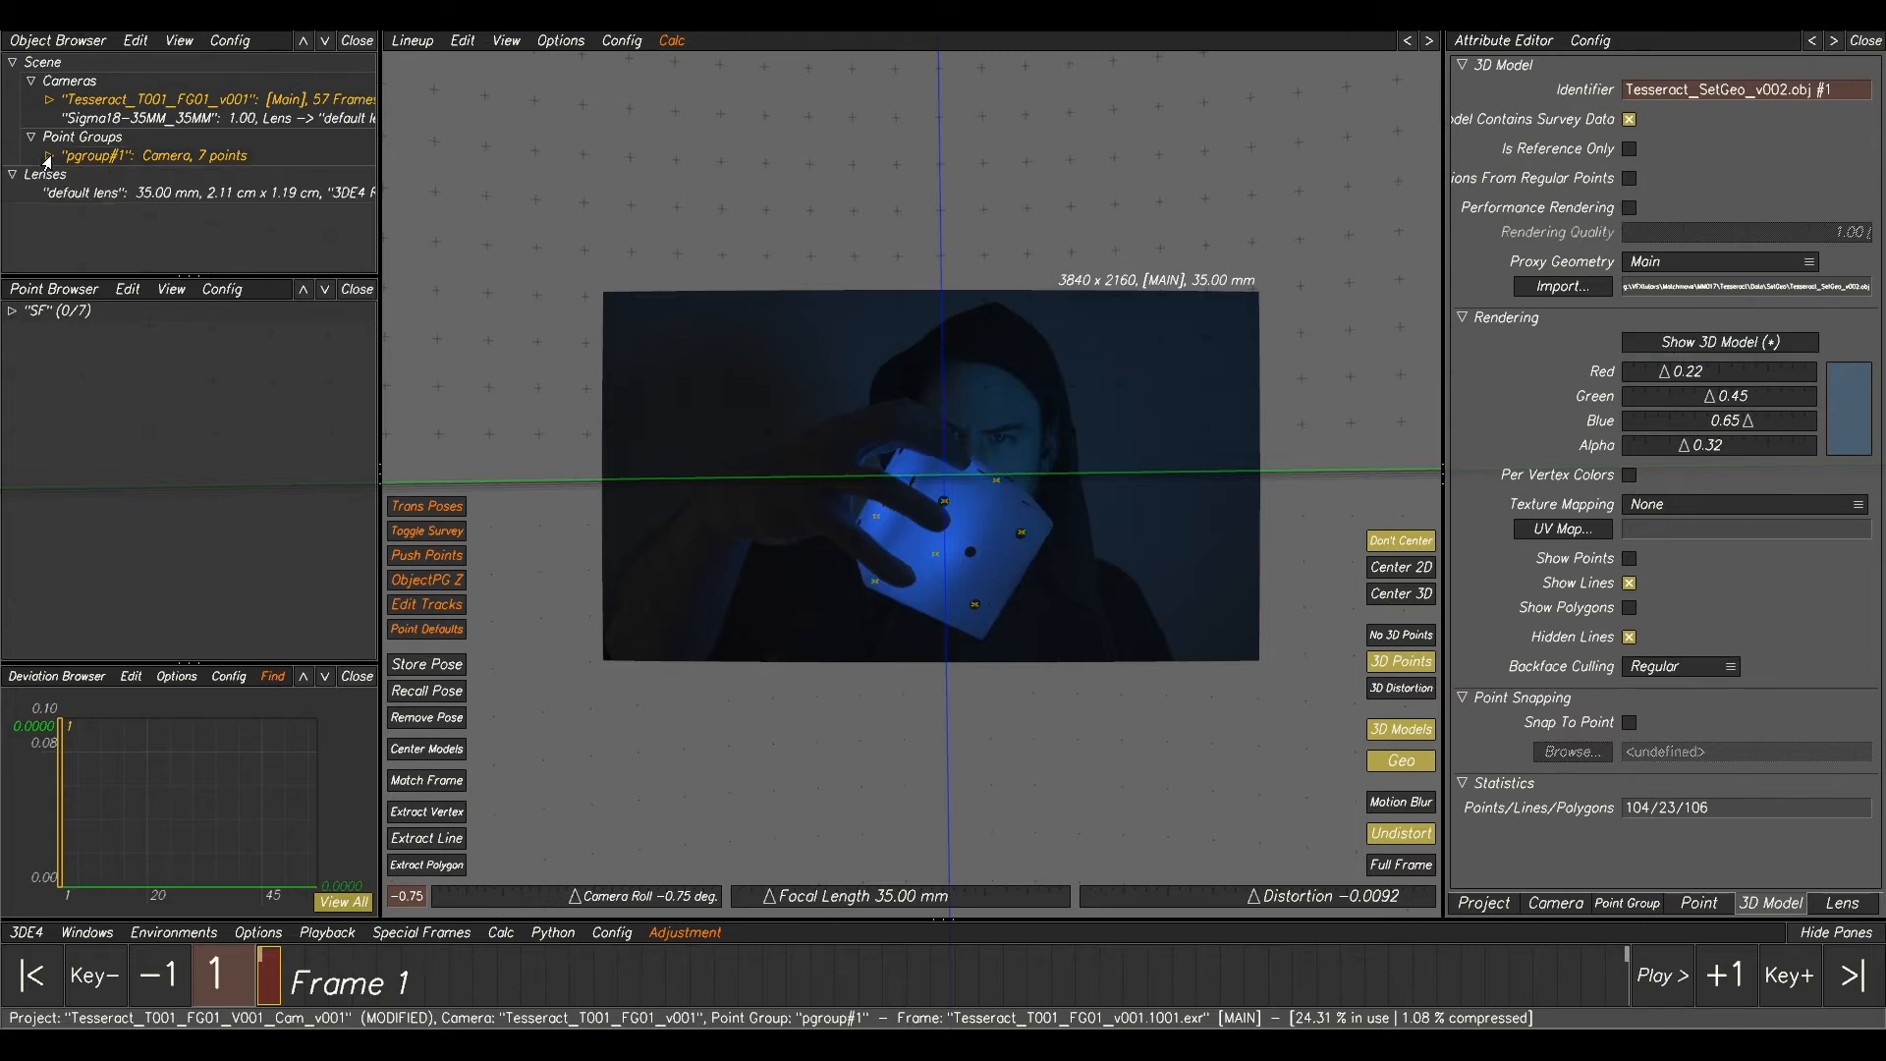
pyautogui.rightClick(113, 159)
pyautogui.moveTo(168, 193)
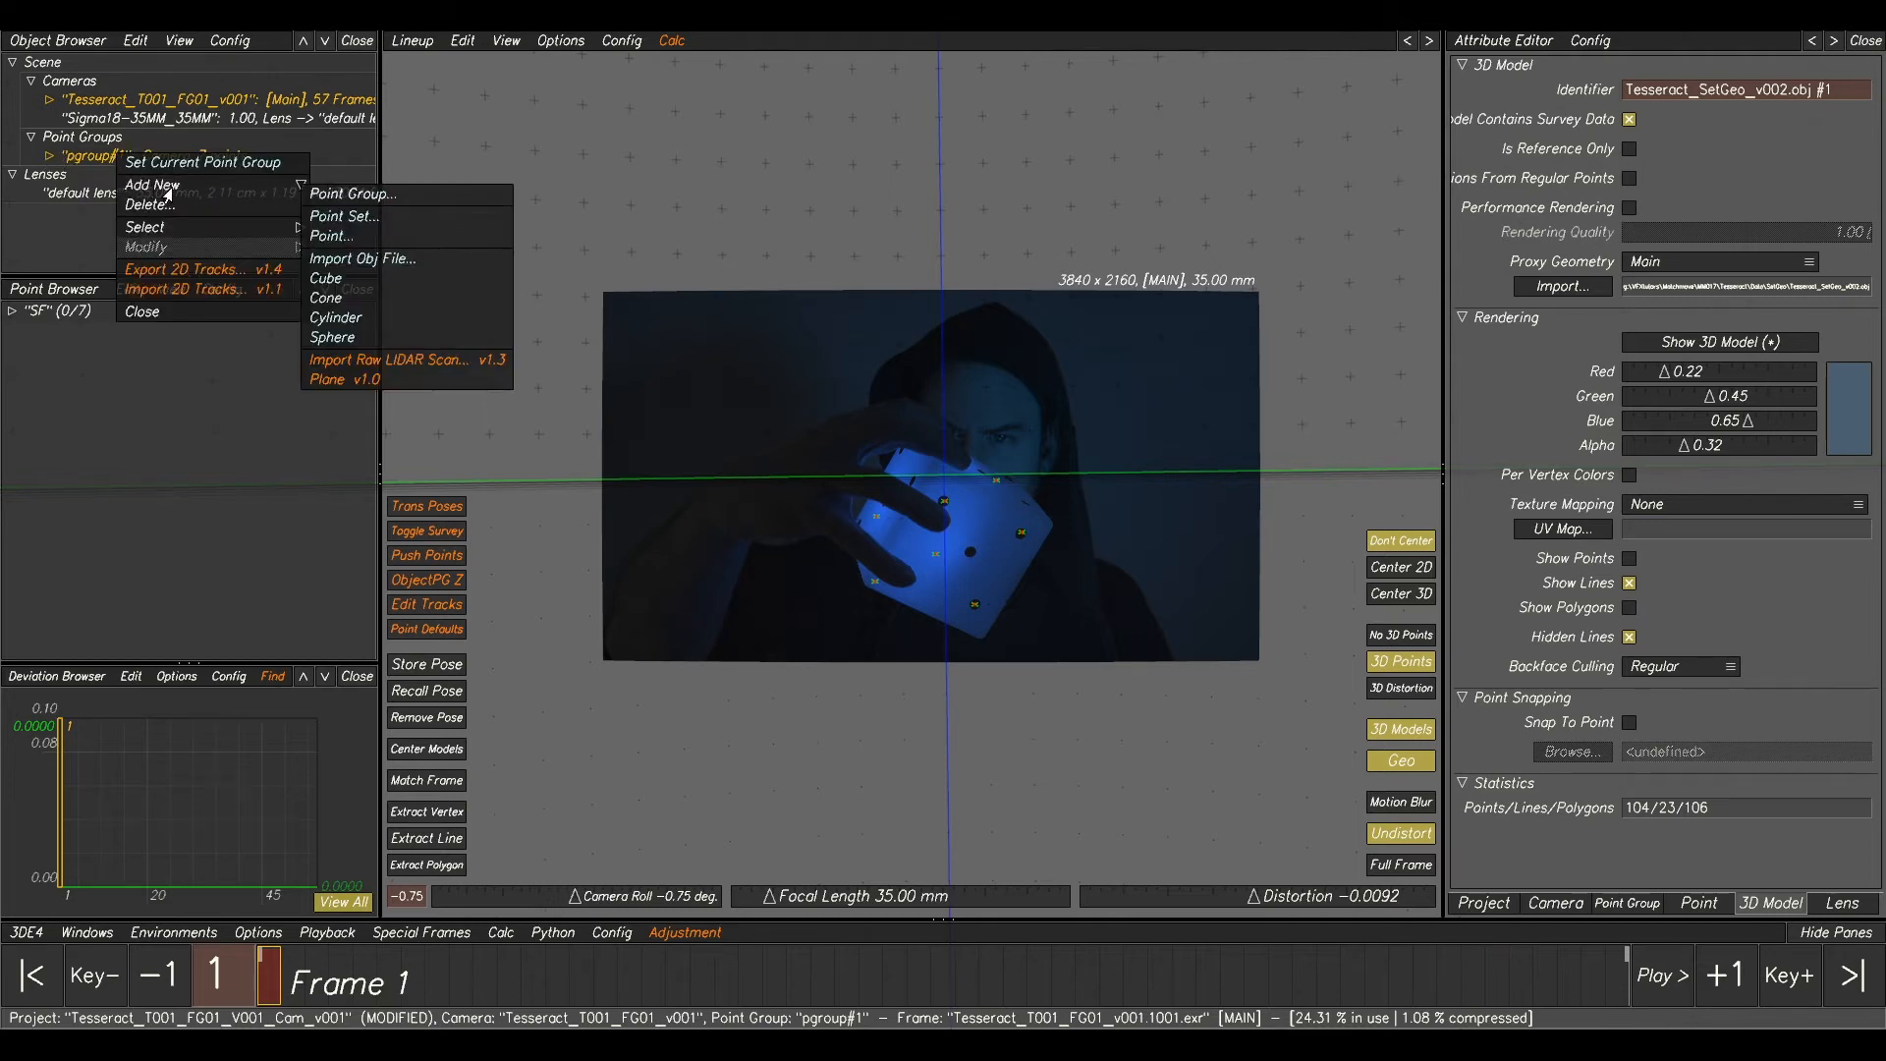
pyautogui.click(351, 197)
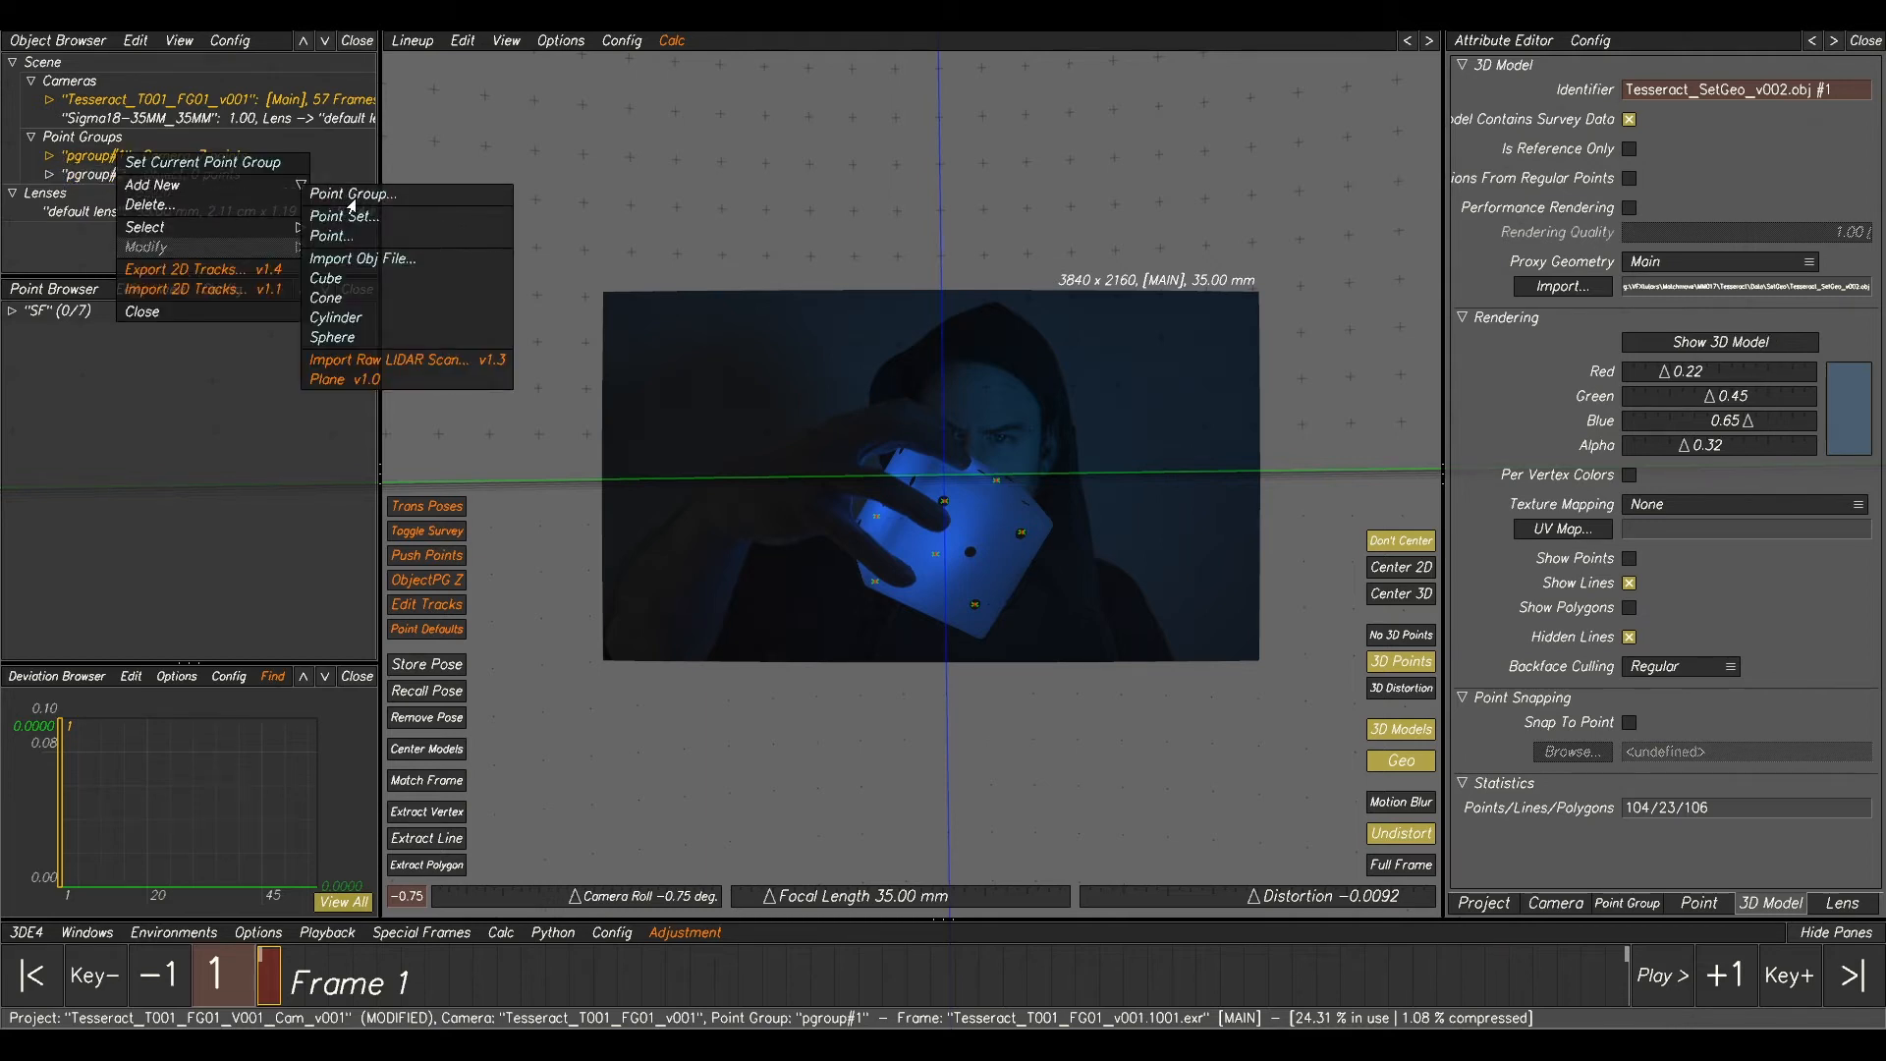
pyautogui.click(91, 177)
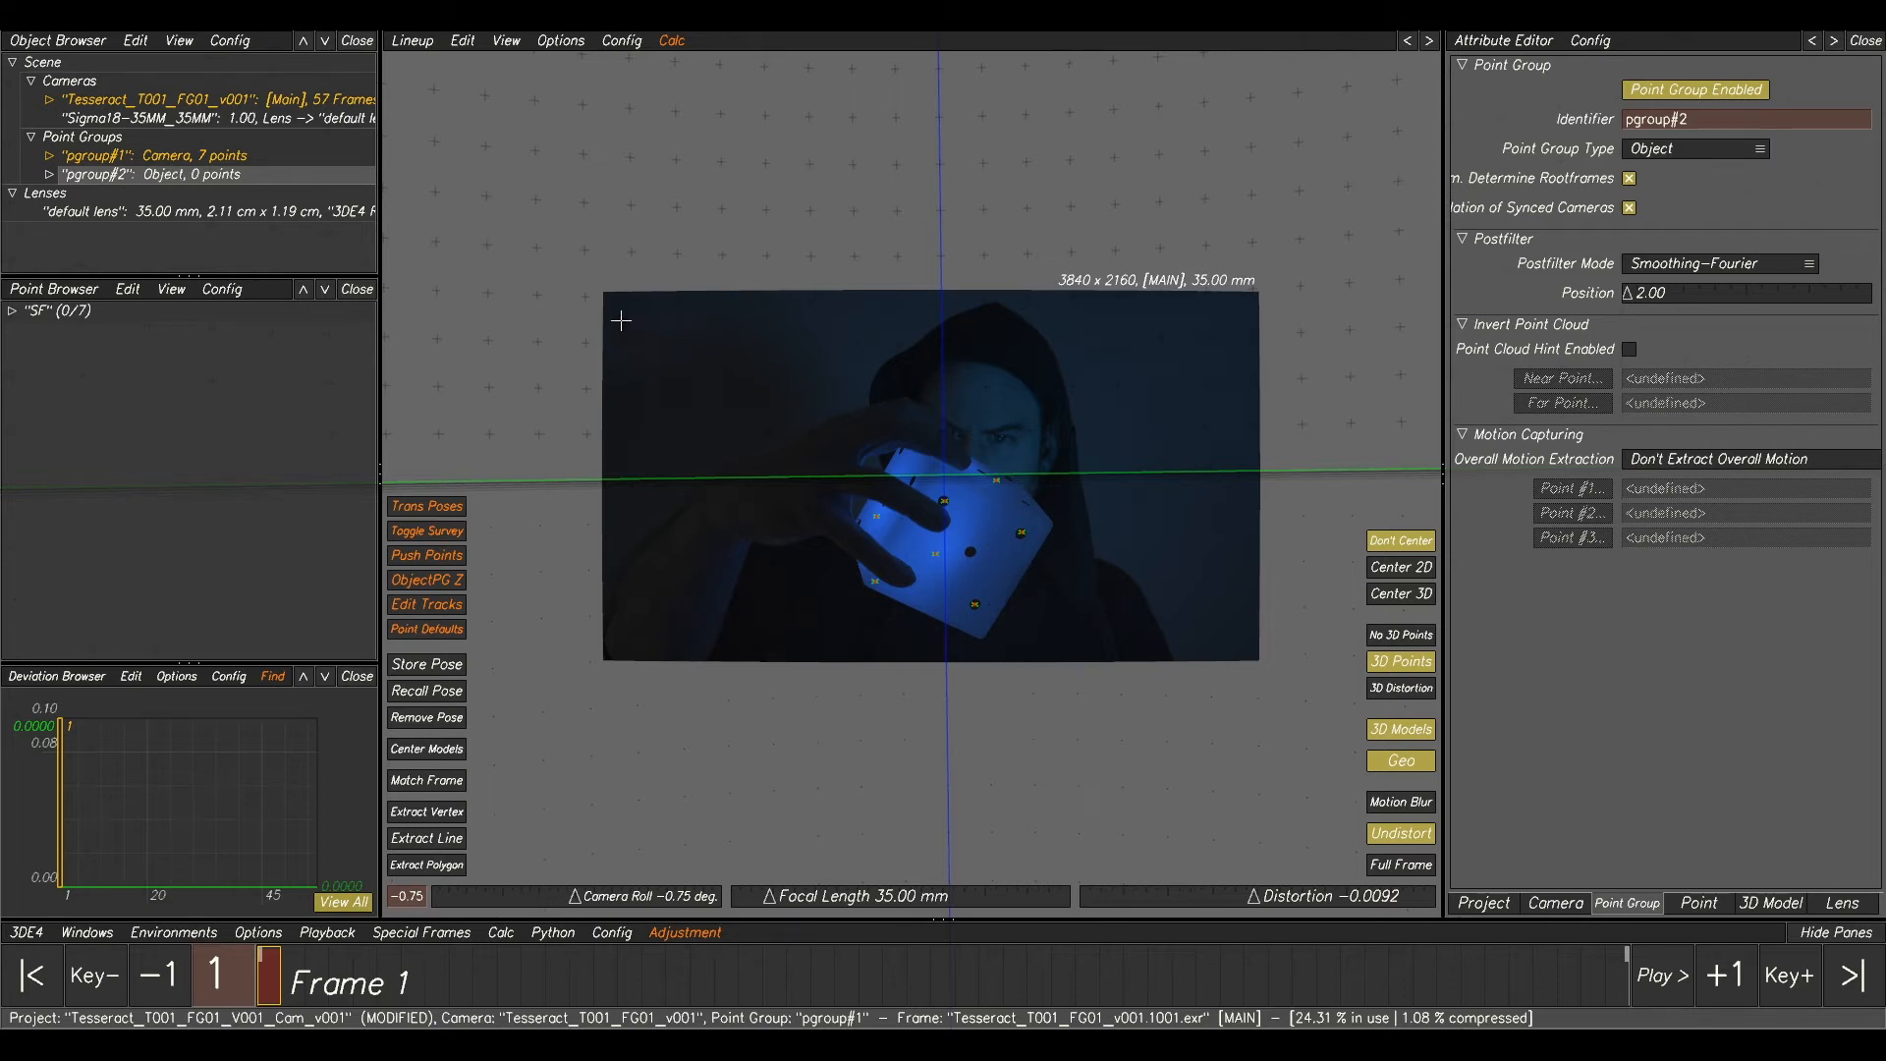
pyautogui.click(79, 177)
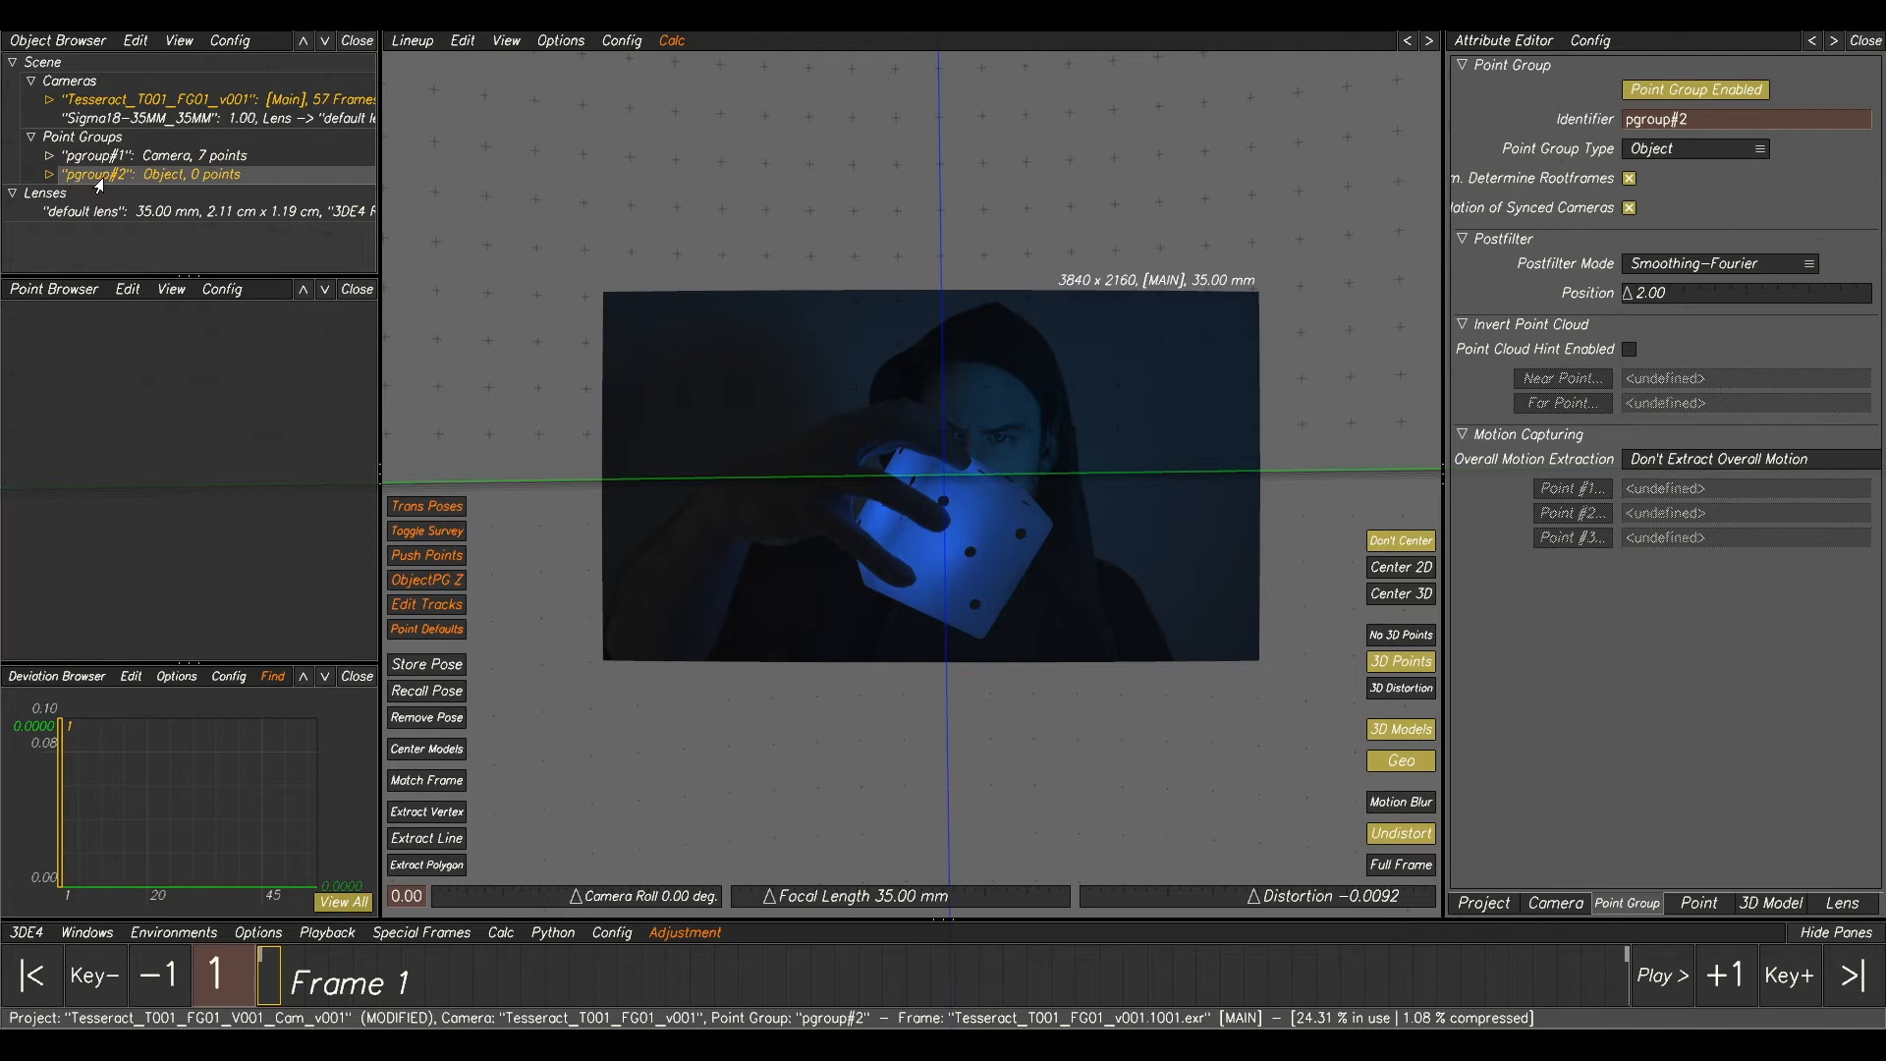
# - Import Tesseract_SetGeo_v002.obj from the SetGeo folder as a 3D model of the object point group
pyautogui.click(48, 175)
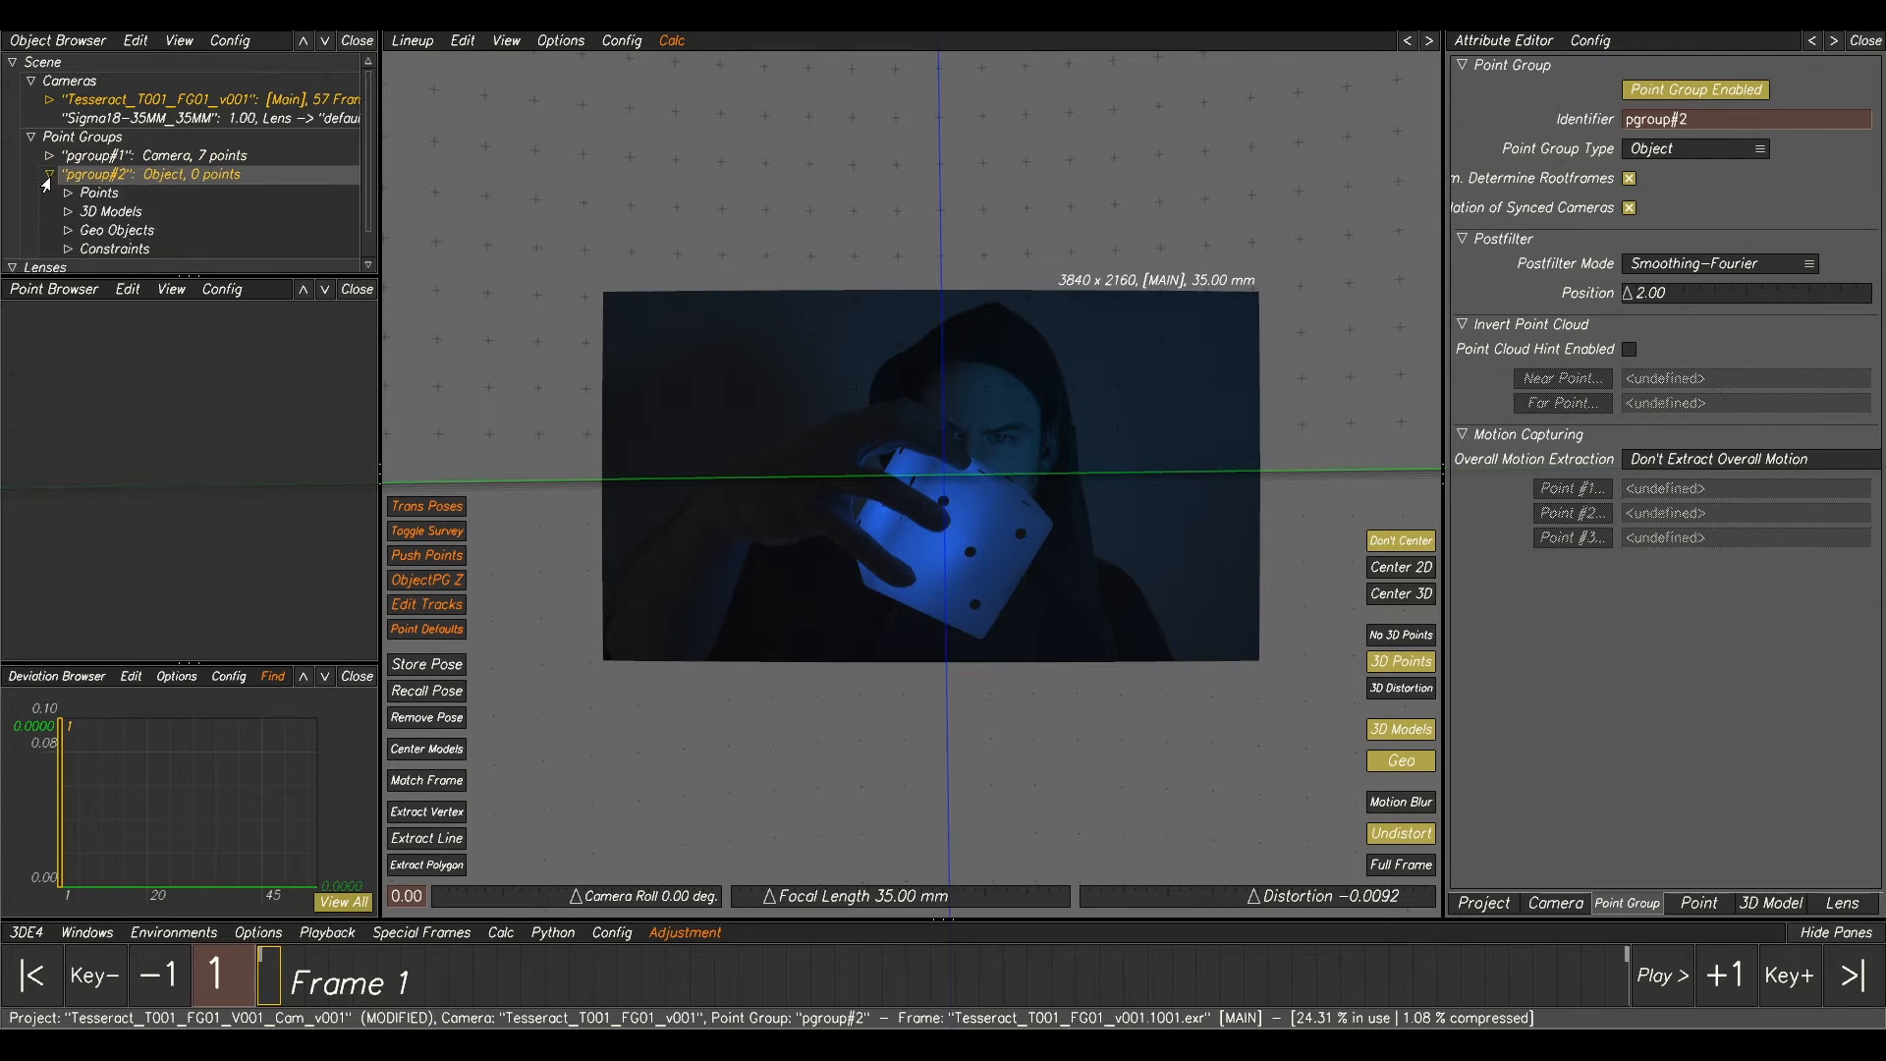
pyautogui.click(67, 212)
pyautogui.click(94, 214)
pyautogui.rightClick(96, 216)
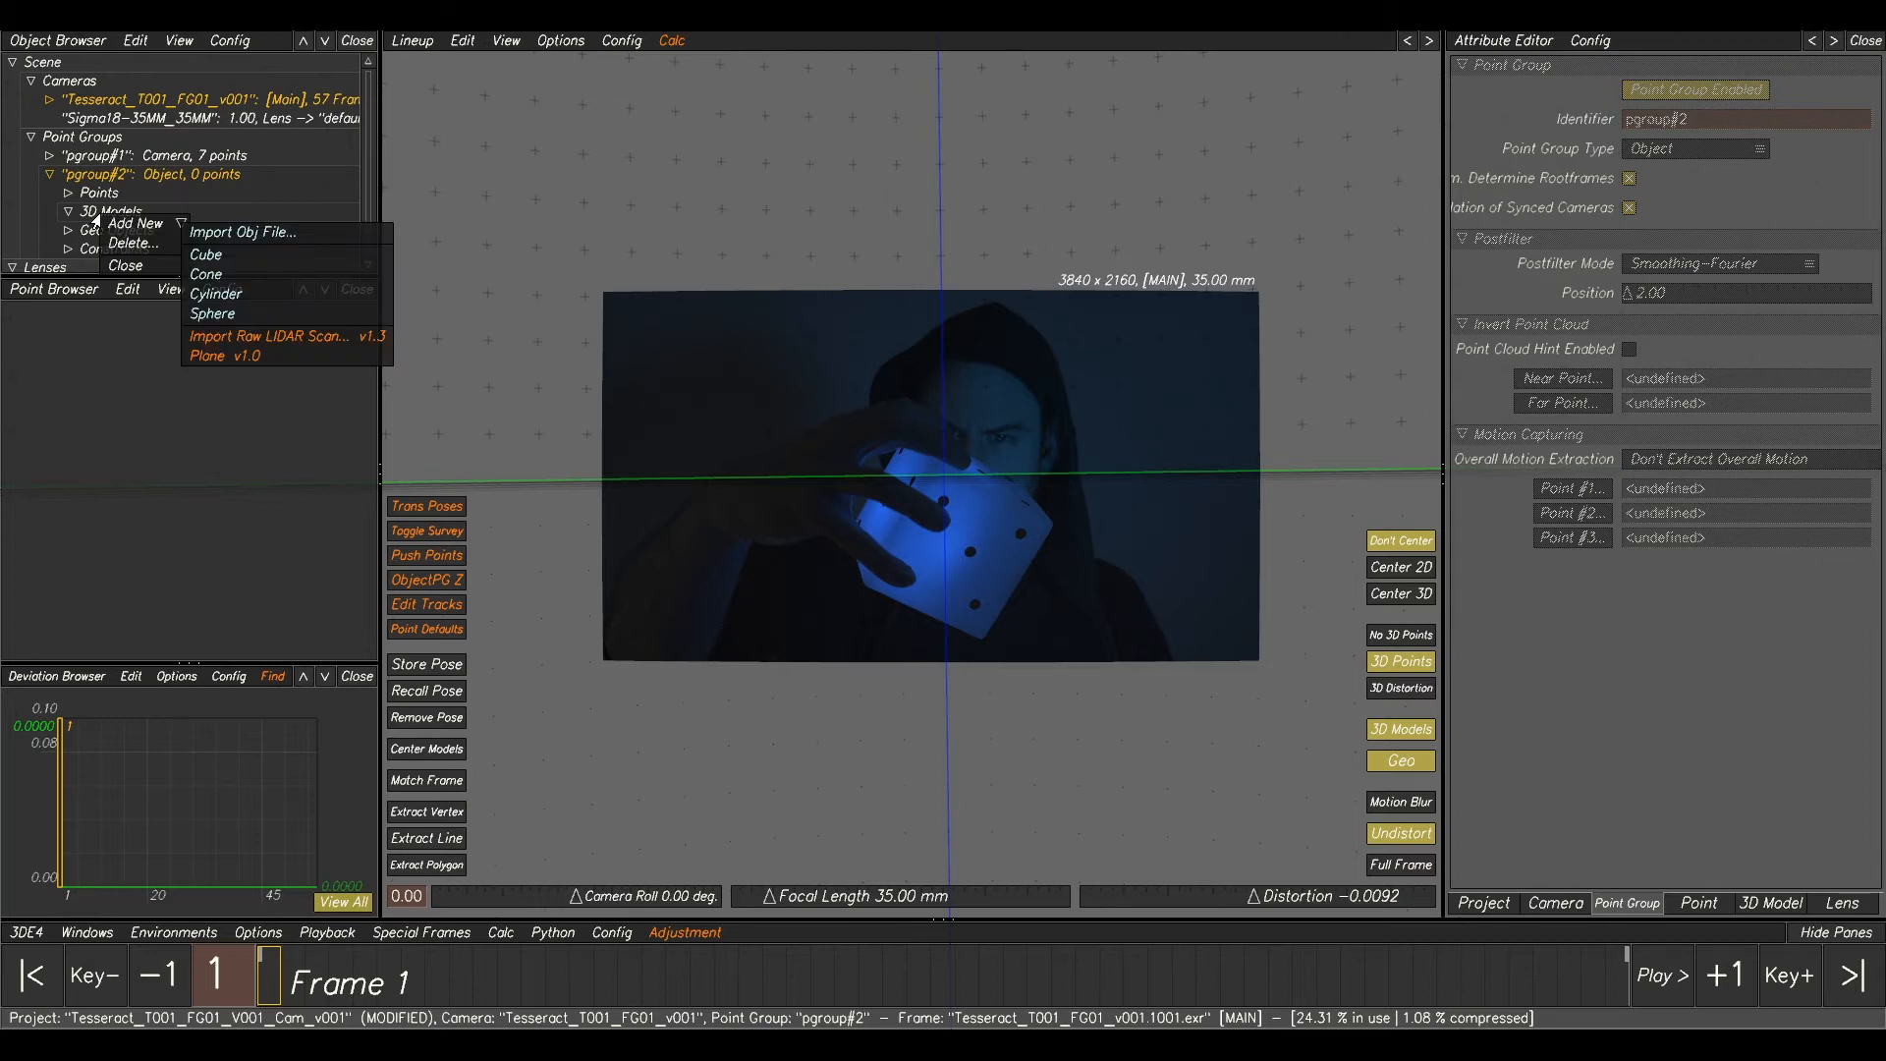
pyautogui.click(237, 233)
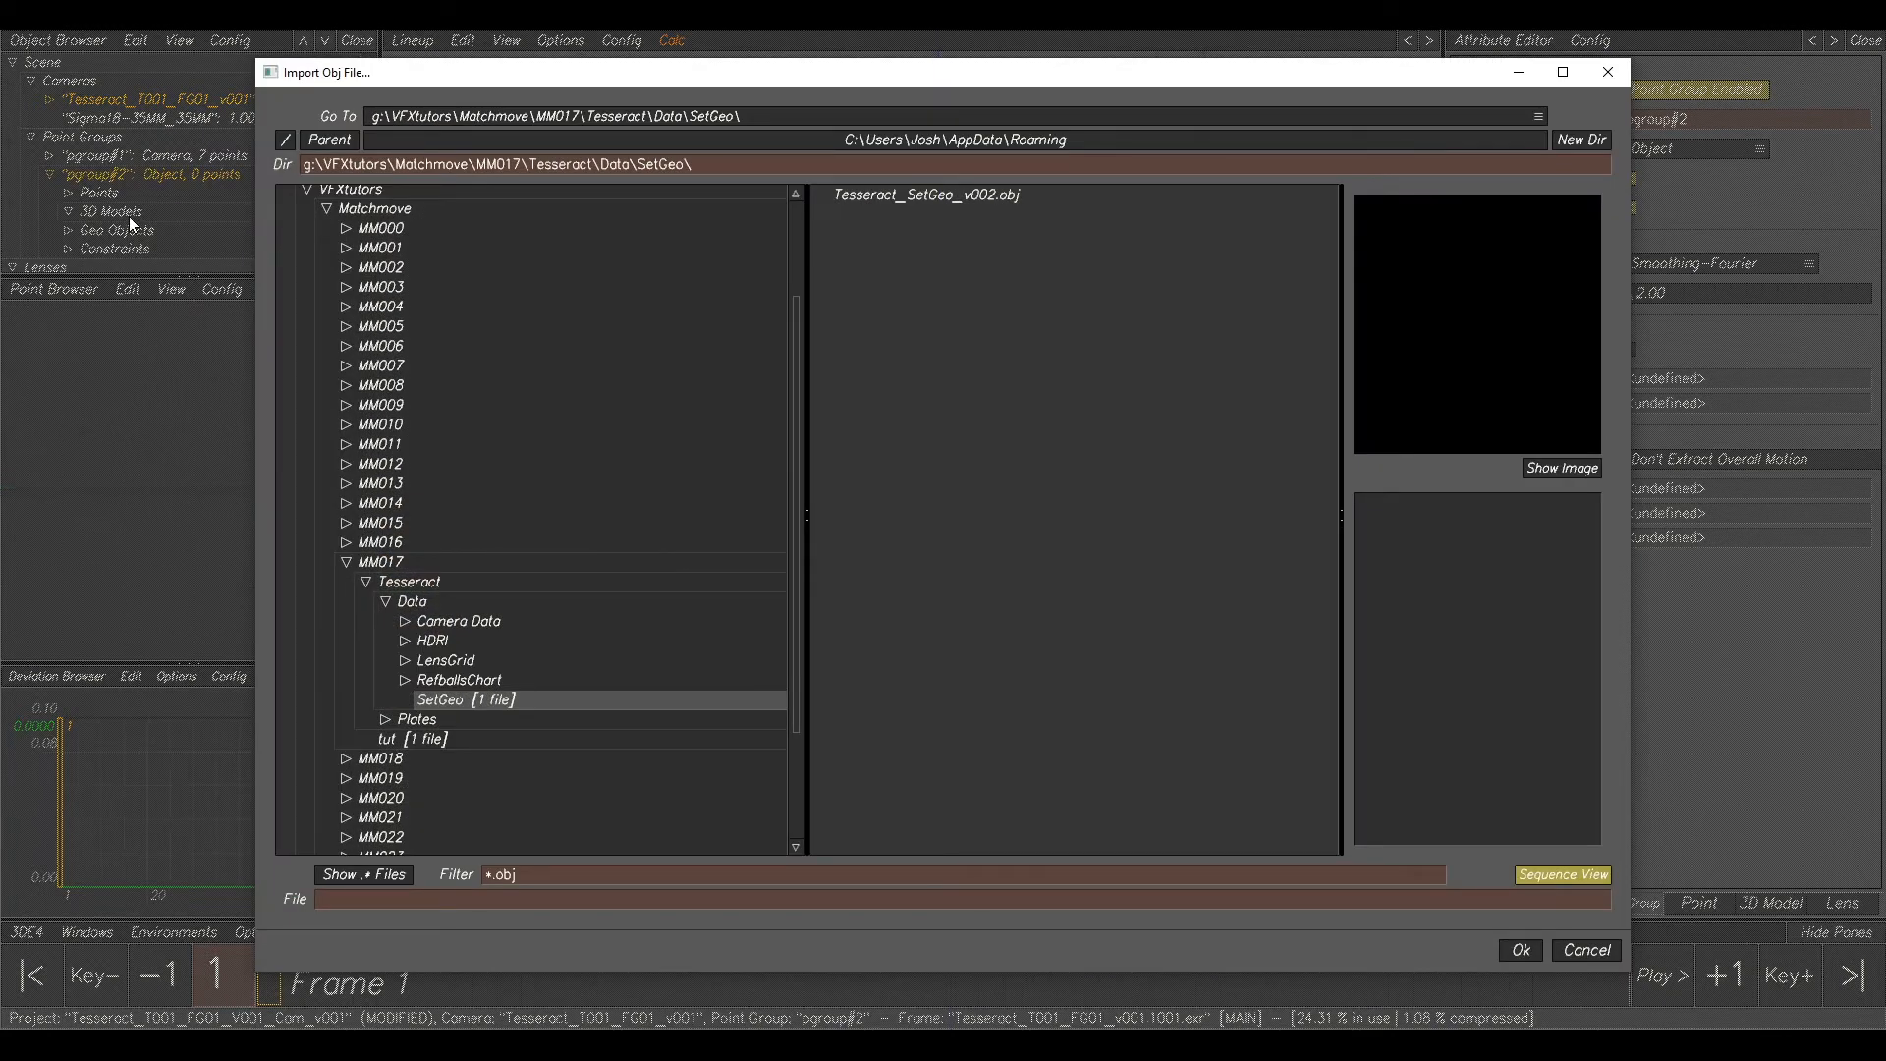
pyautogui.click(915, 200)
pyautogui.click(1521, 951)
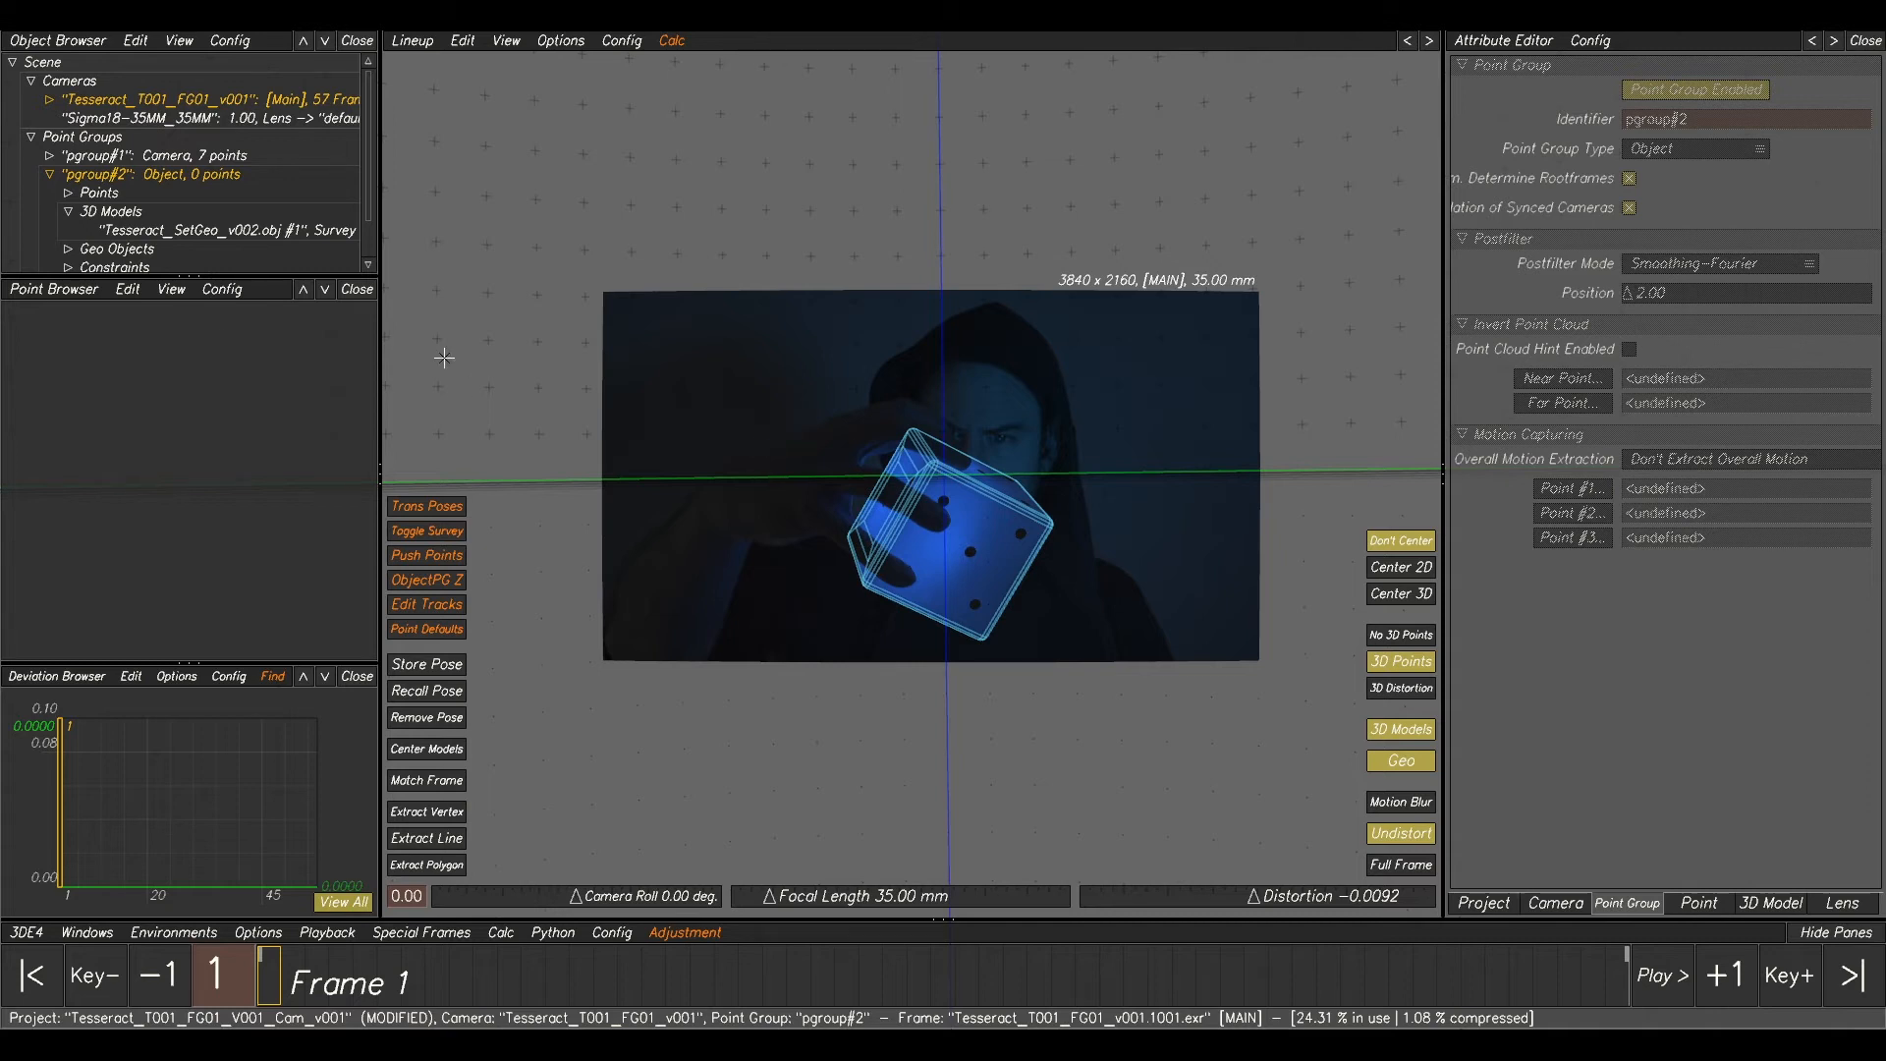
# - Place seven tracking points spread over the visible faces of the cube on frame 1 in Manual Tracking
pyautogui.press('F2')
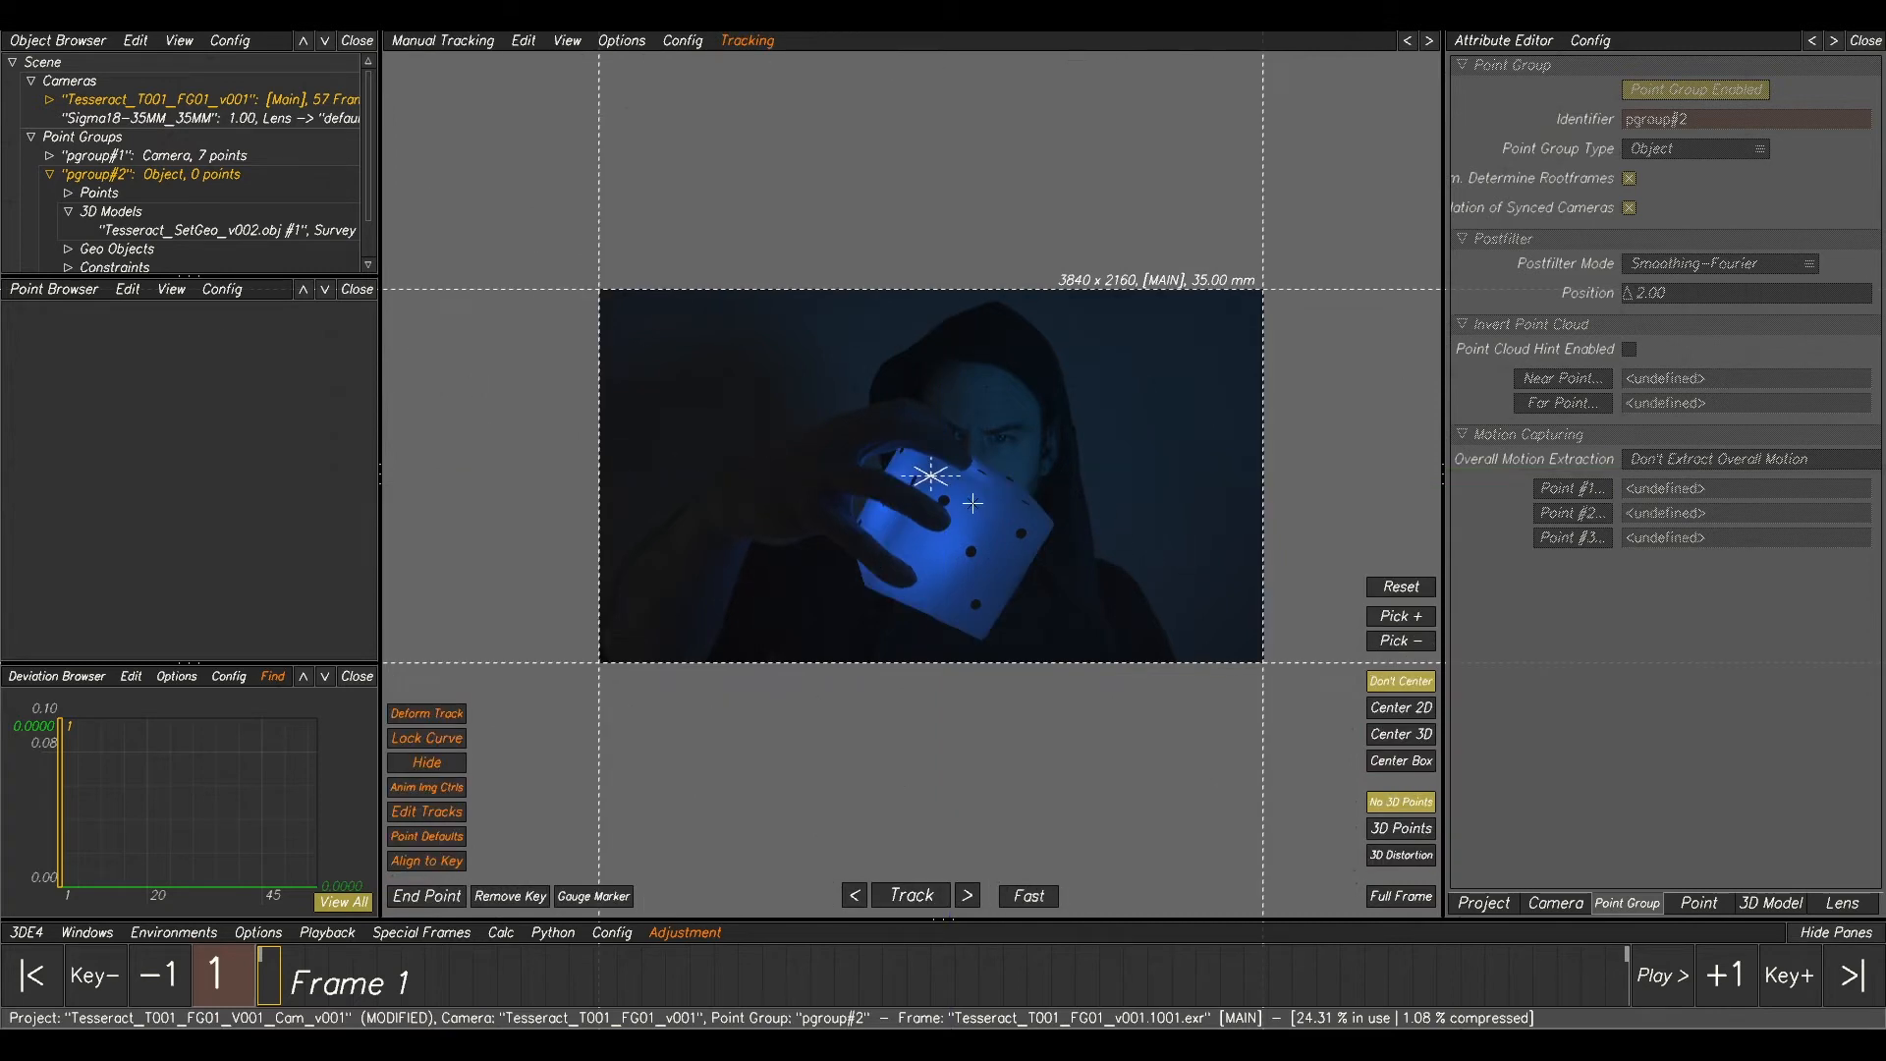
pyautogui.scroll(5, 970, 504)
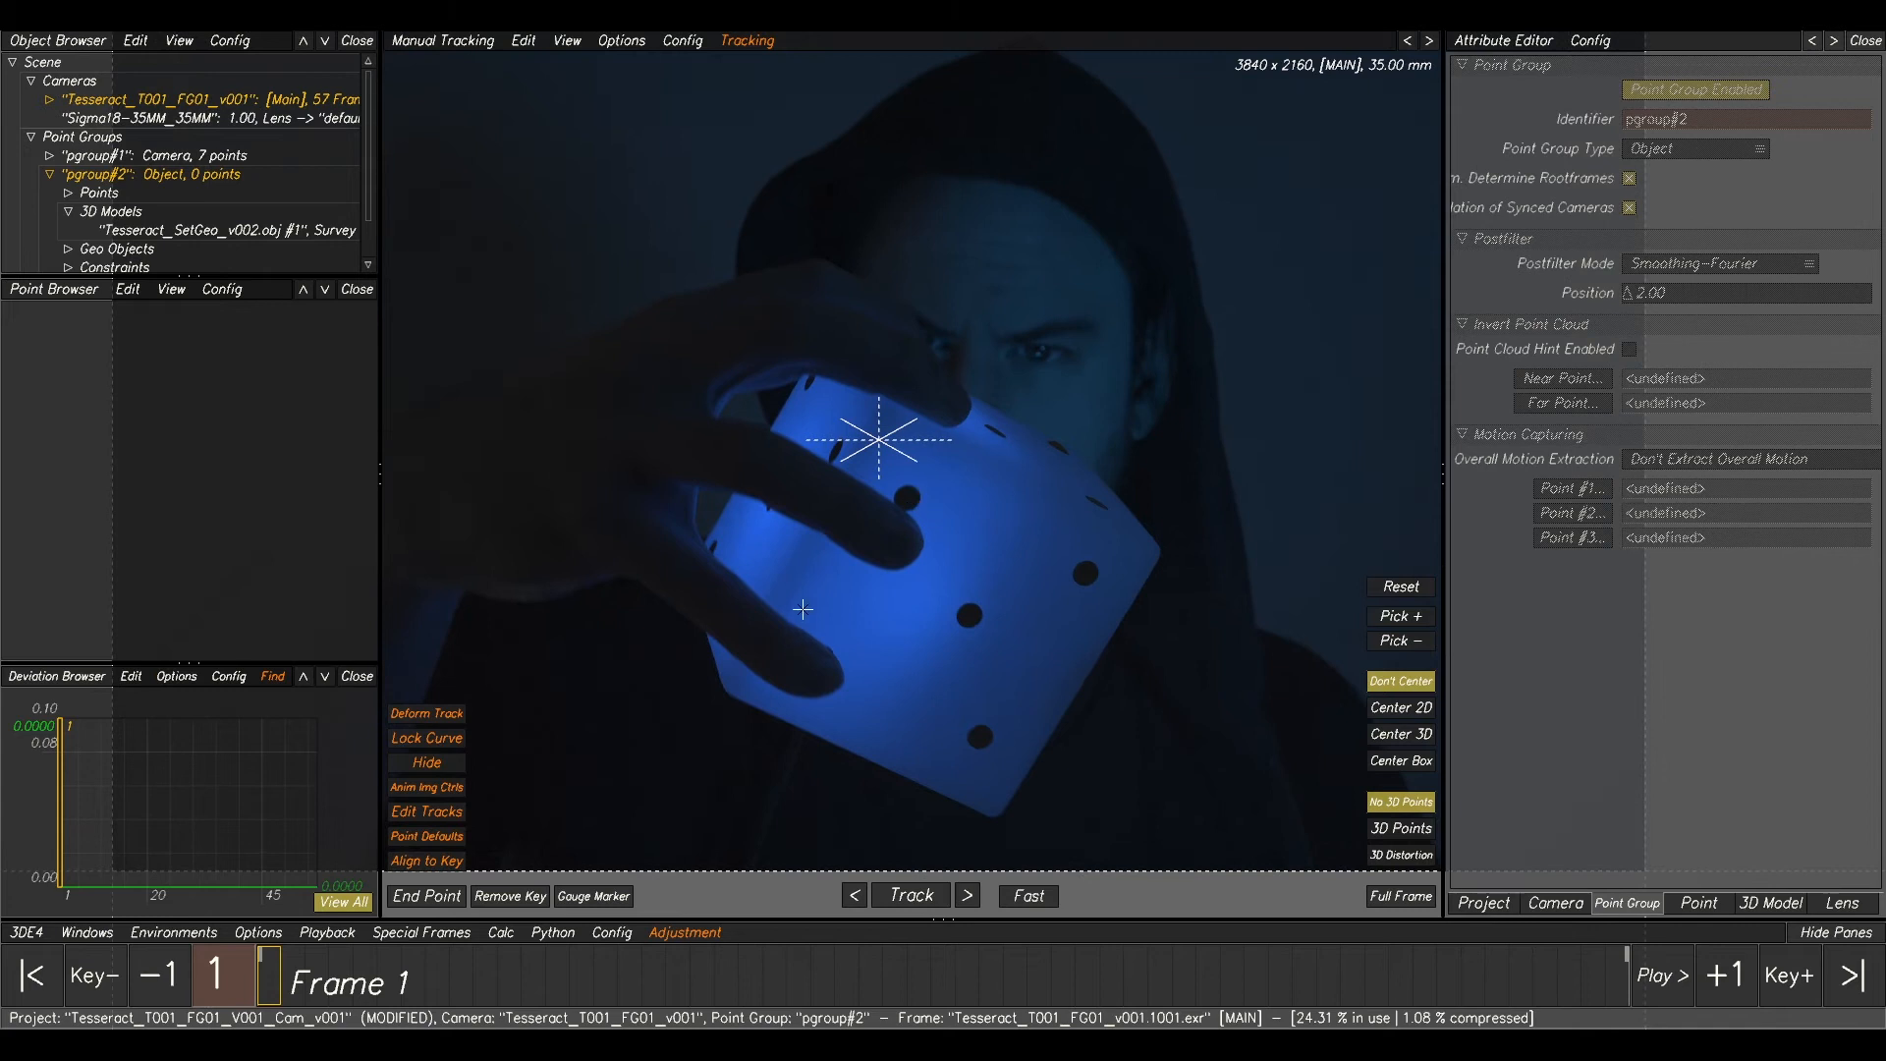
pyautogui.keyDown('ctrl'); pyautogui.click(764, 669); pyautogui.keyUp('ctrl')
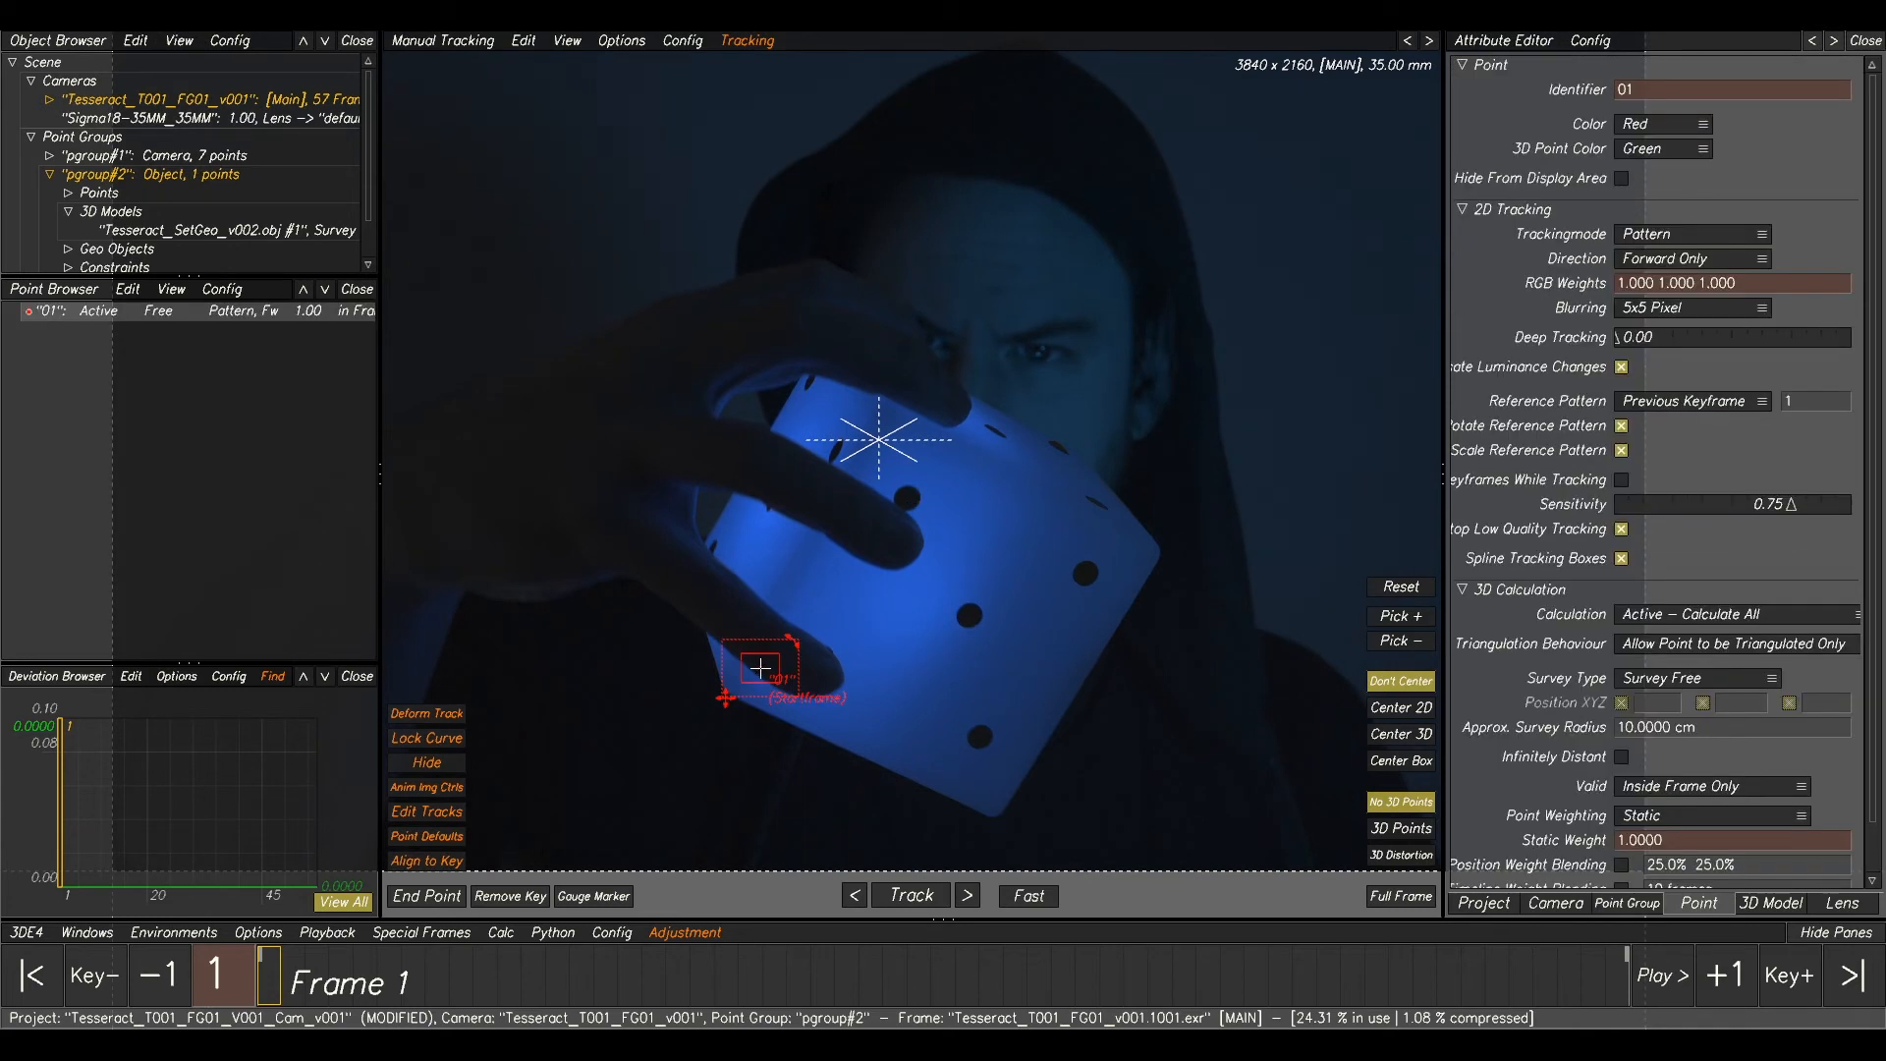
pyautogui.keyDown('ctrl'); pyautogui.click(982, 751); pyautogui.keyUp('ctrl')
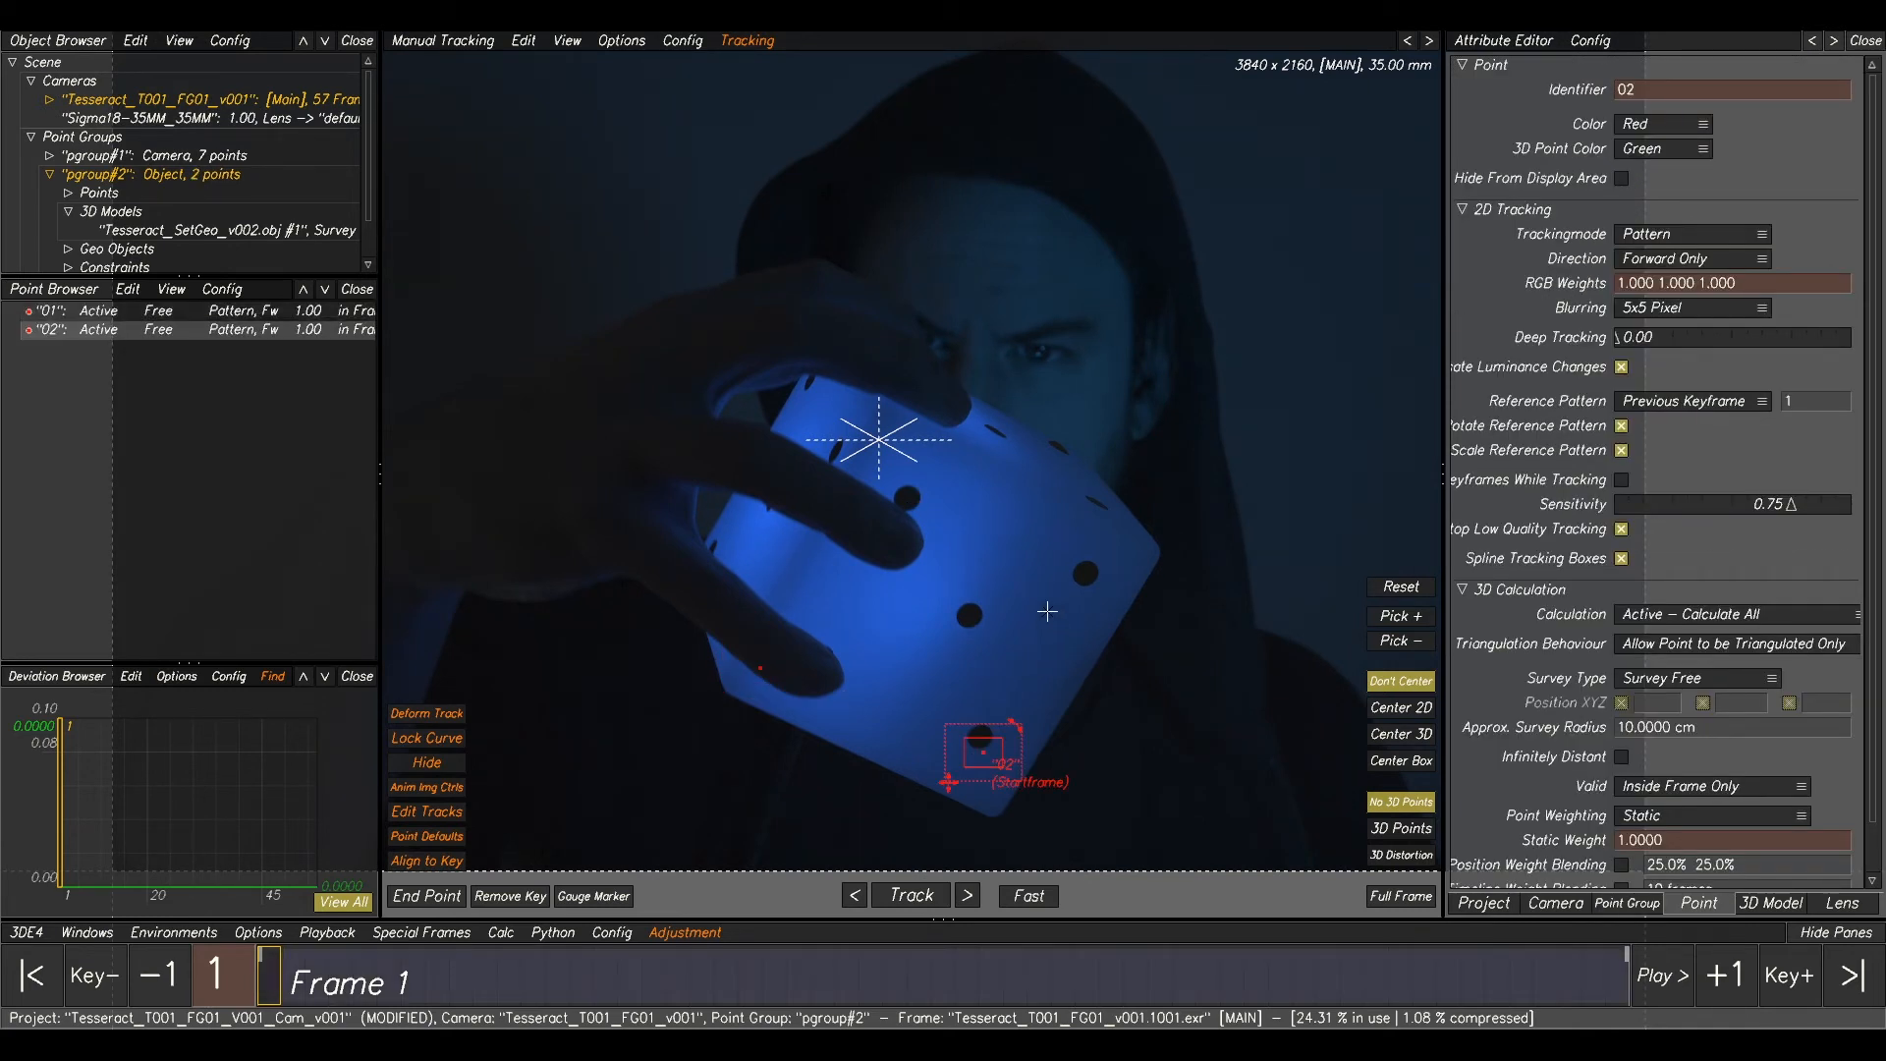
pyautogui.keyDown('ctrl'); pyautogui.click(1082, 584); pyautogui.keyUp('ctrl')
pyautogui.keyDown('ctrl'); pyautogui.click(910, 476); pyautogui.keyUp('ctrl')
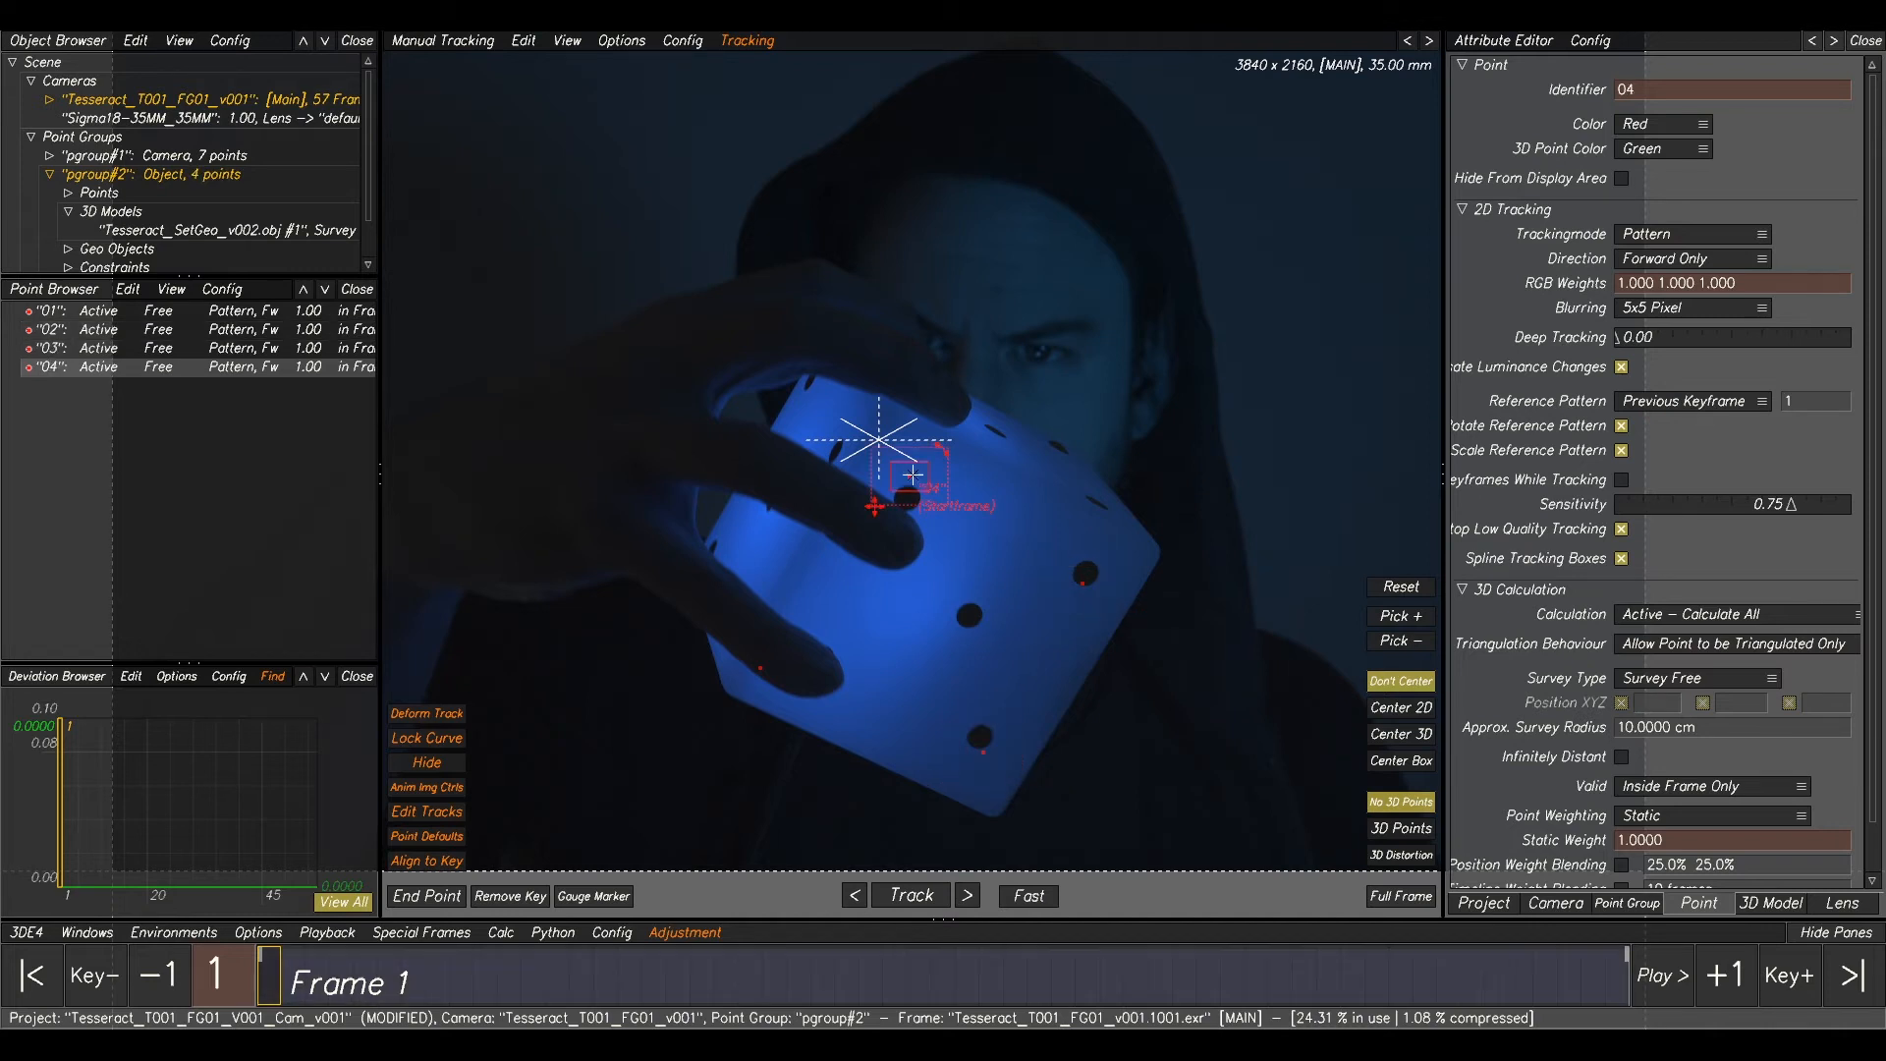
pyautogui.keyDown('ctrl'); pyautogui.click(1014, 441); pyautogui.keyUp('ctrl')
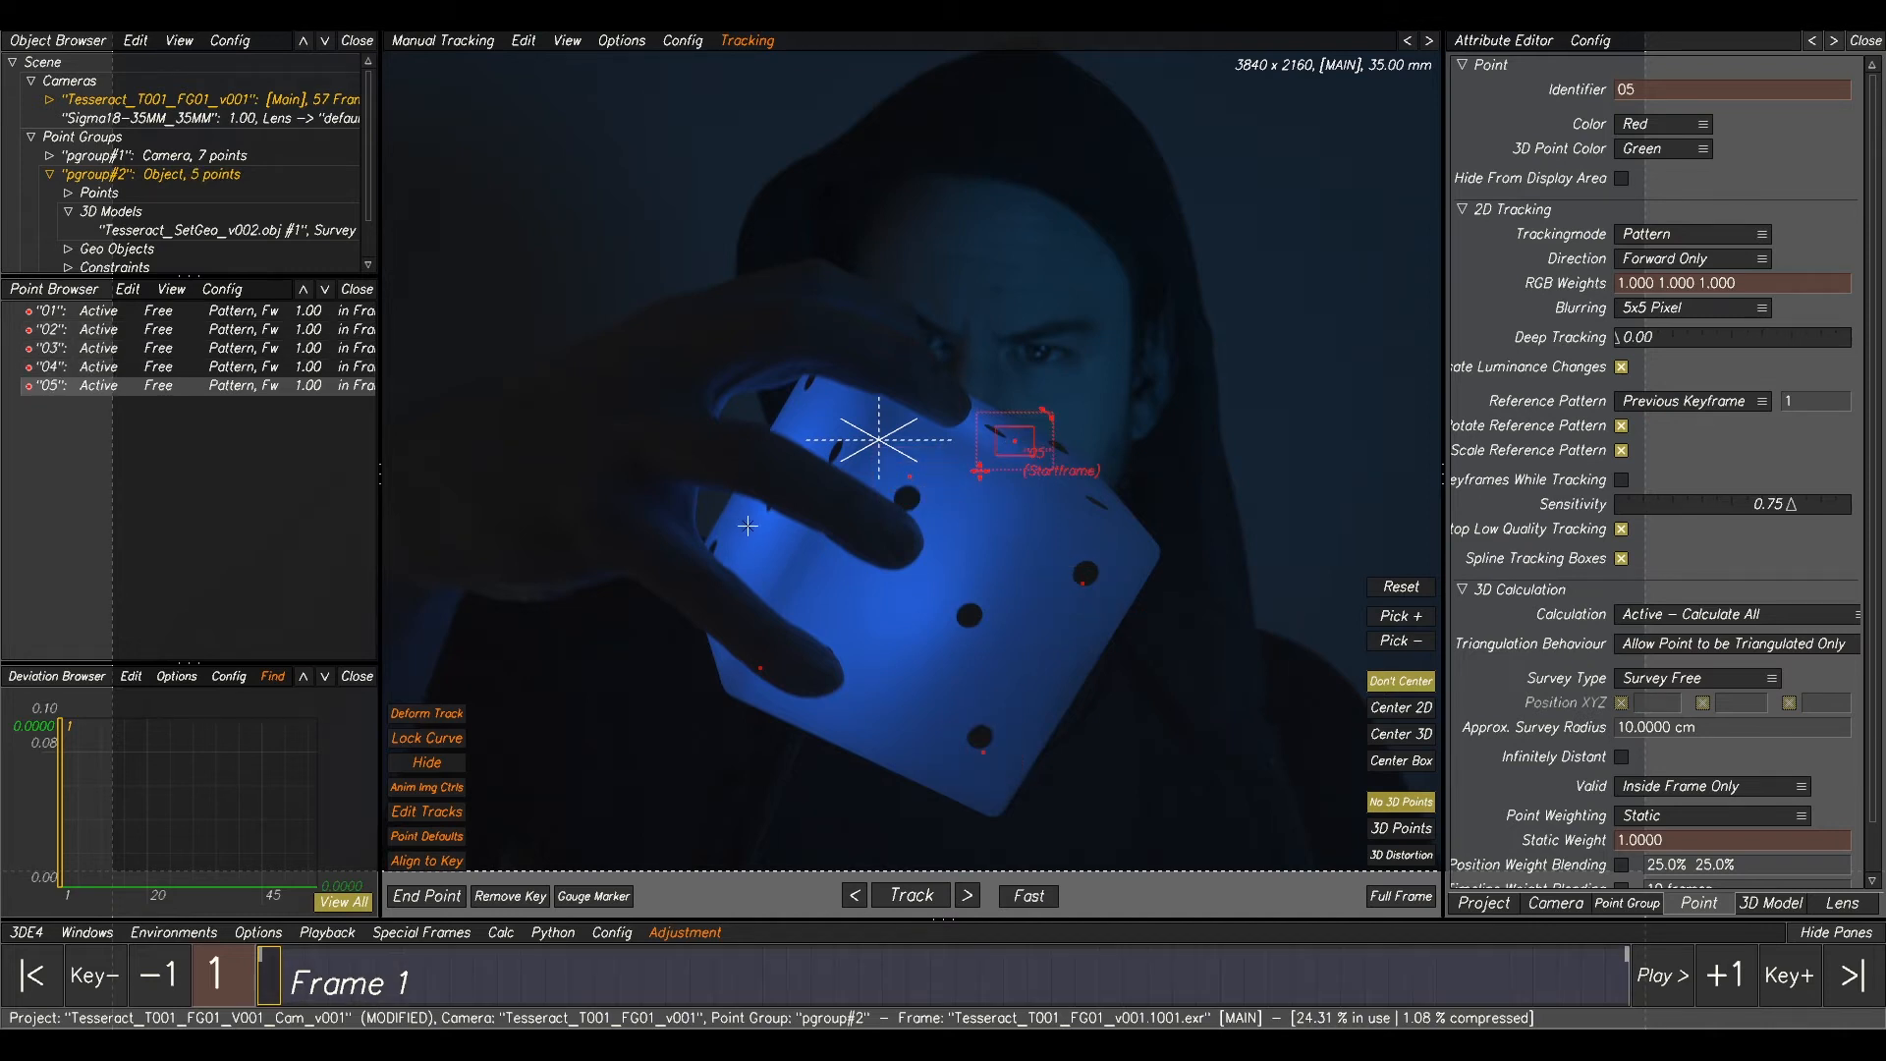
pyautogui.keyDown('ctrl'); pyautogui.click(745, 525); pyautogui.keyUp('ctrl')
pyautogui.keyDown('ctrl'); pyautogui.click(822, 409); pyautogui.keyUp('ctrl')
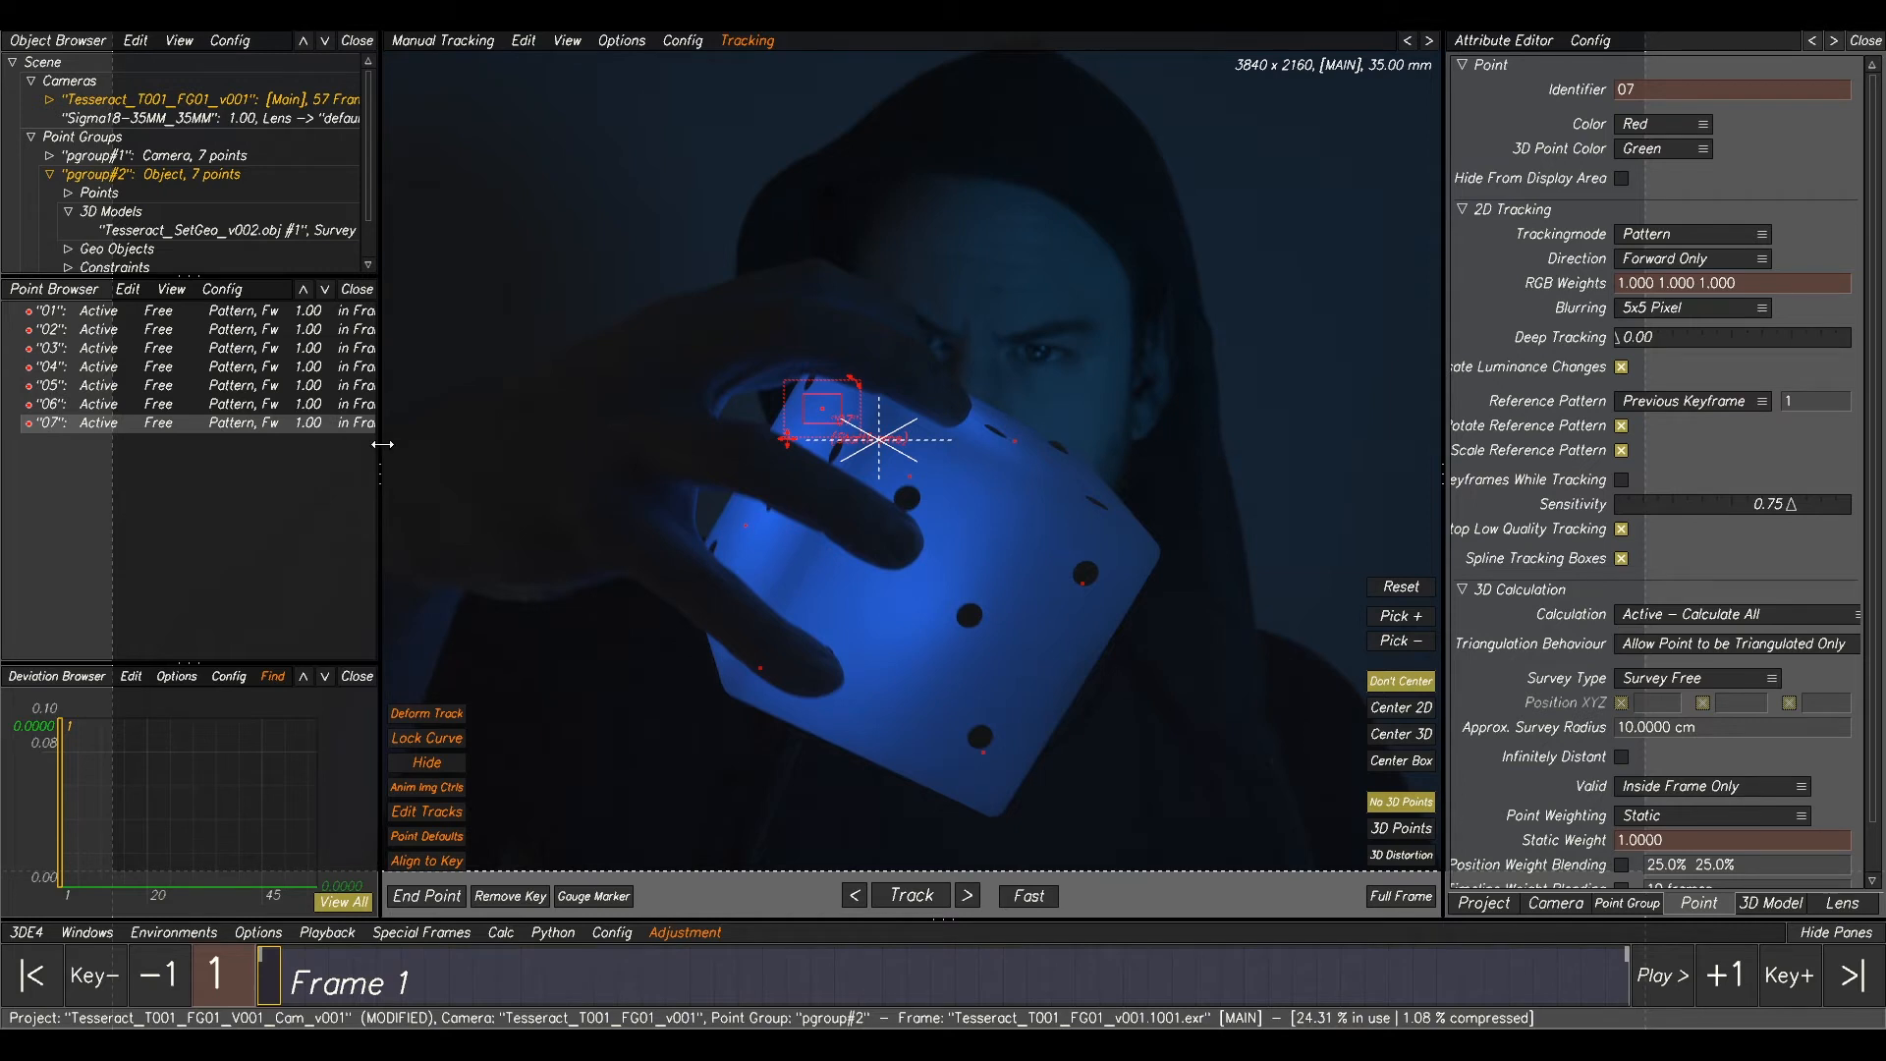
# - Project points 01 to 07 of the object point group onto the 3D model in the Lineup view
pyautogui.press('F6')
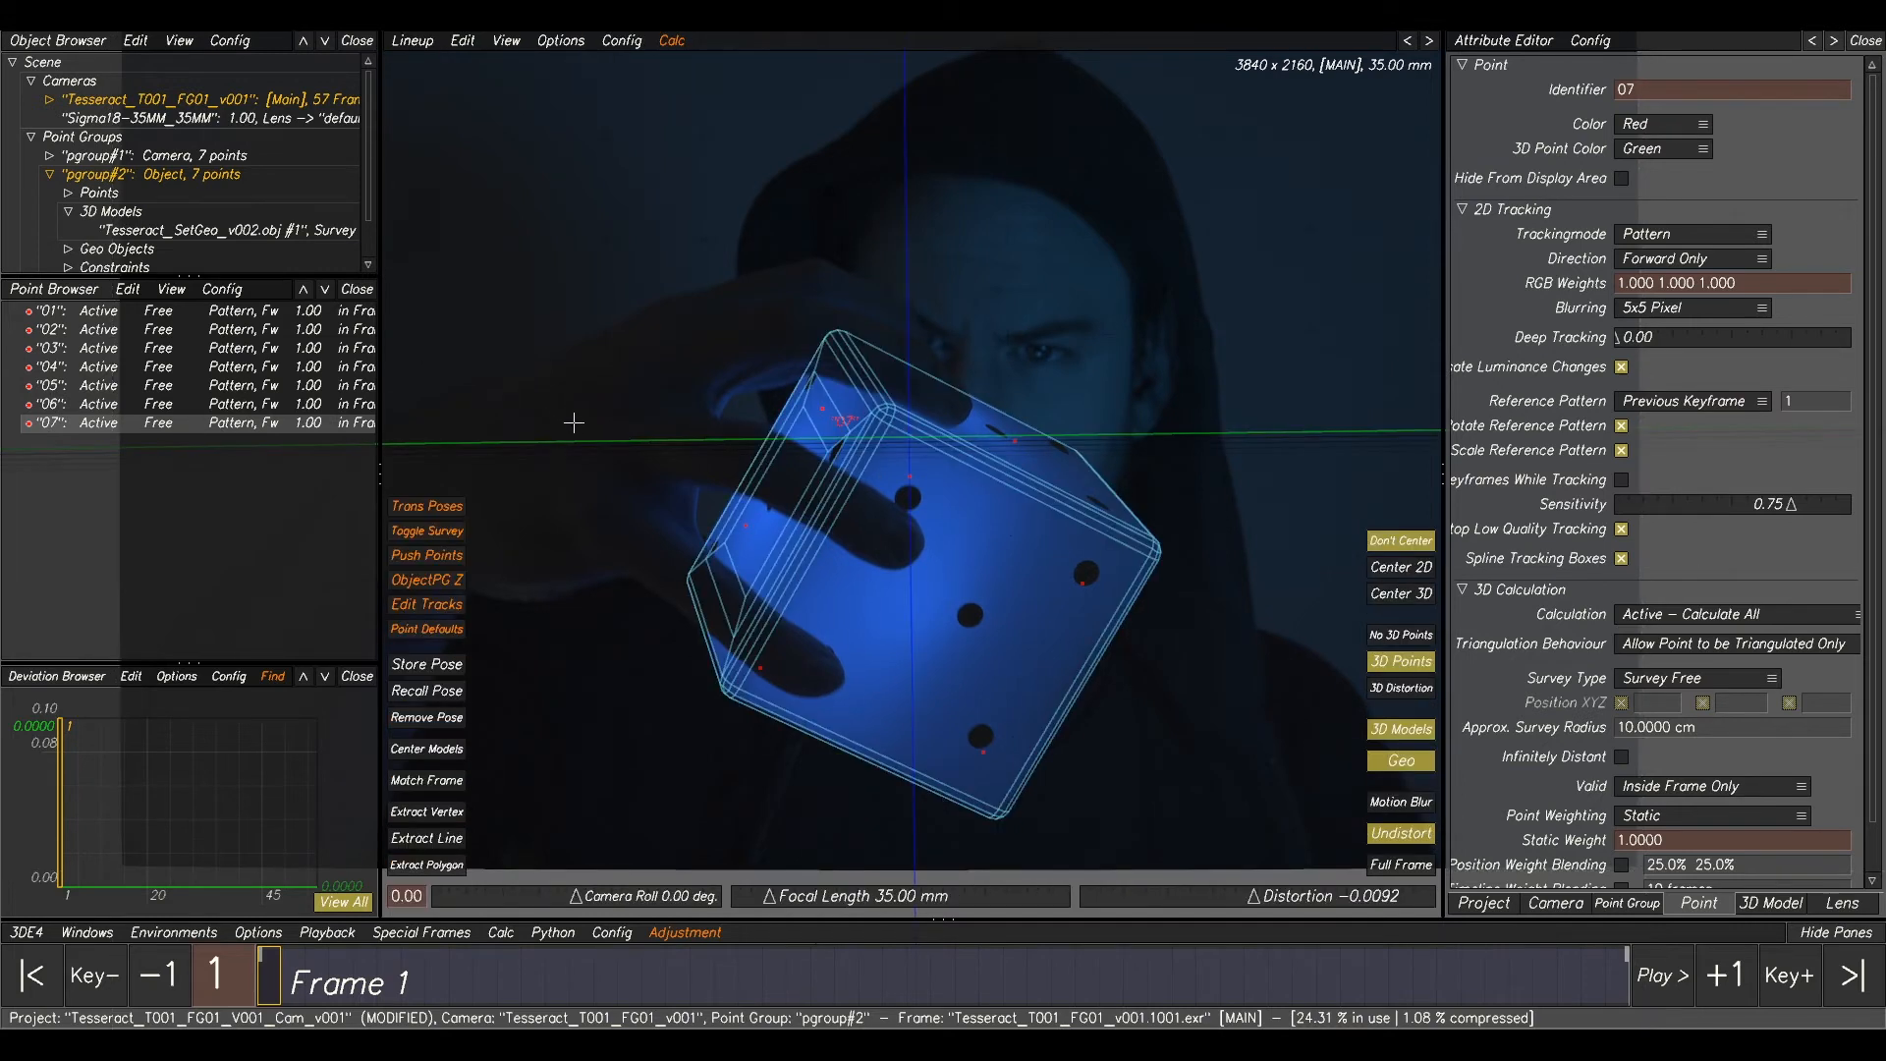
pyautogui.click(113, 319)
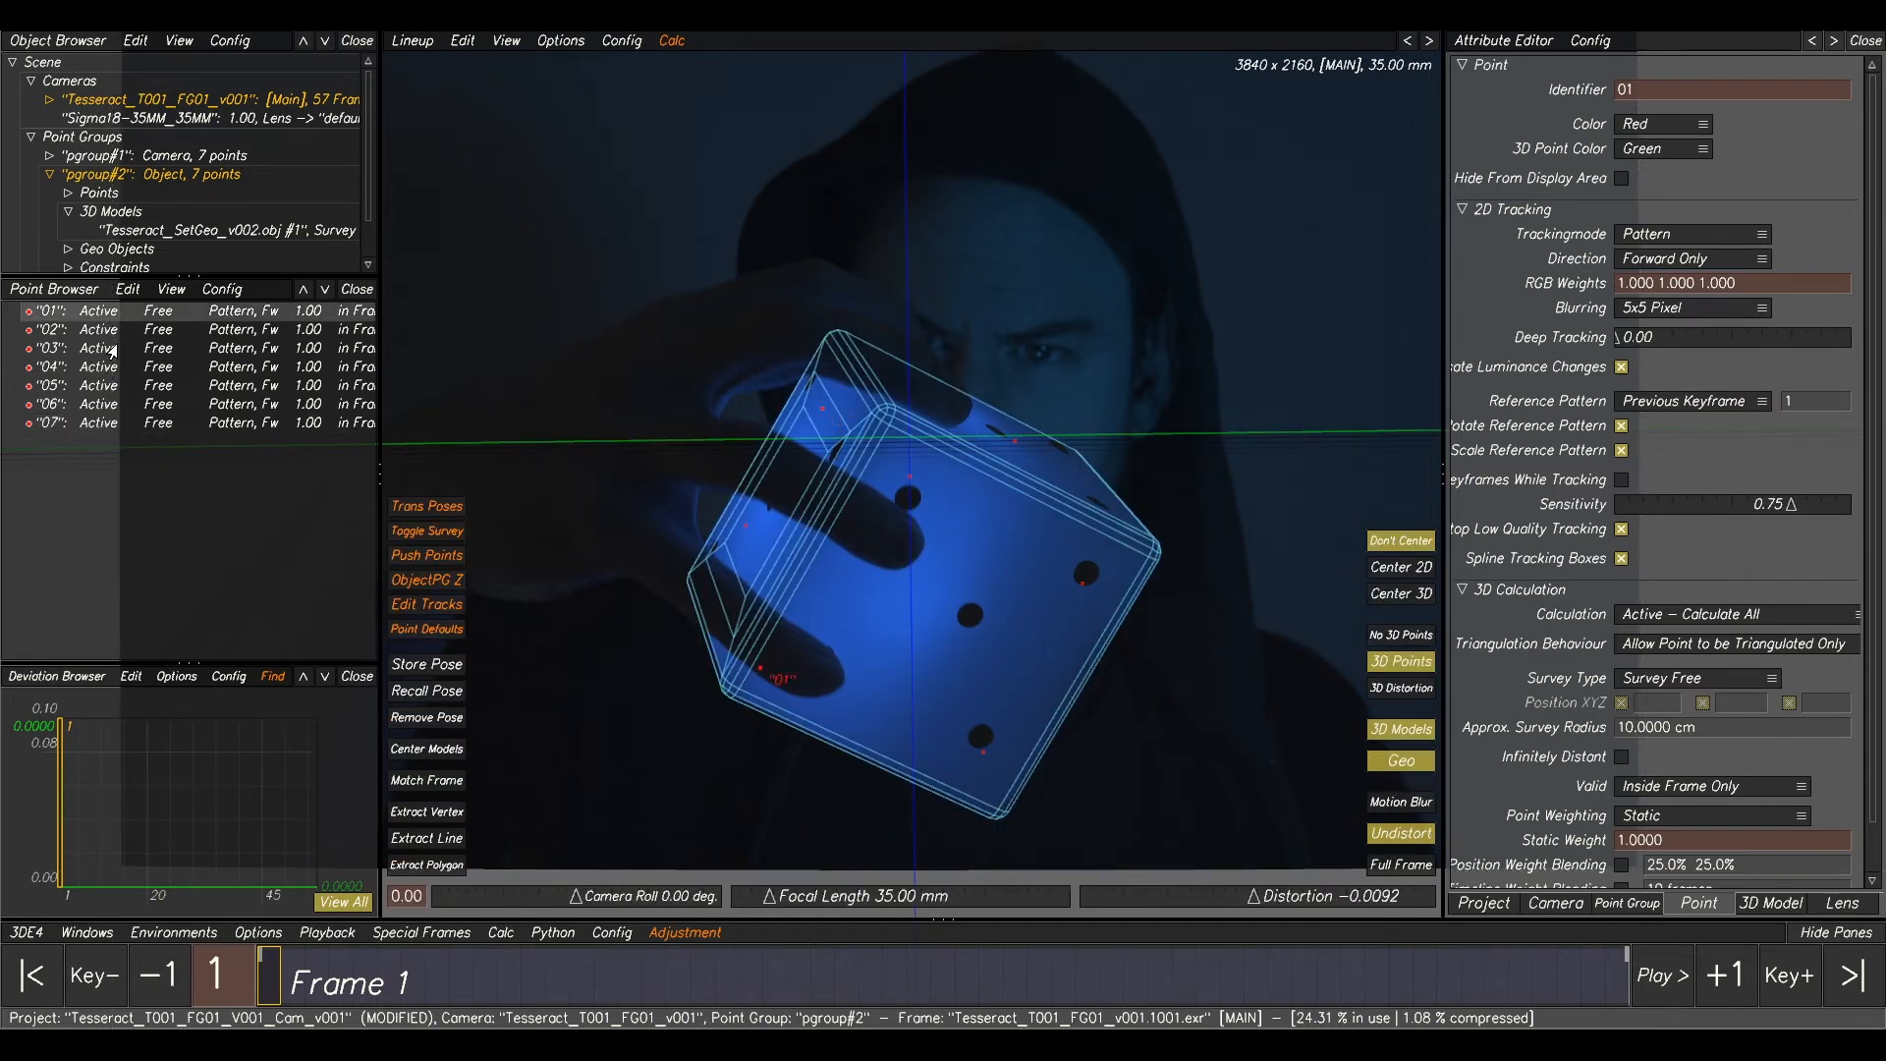
pyautogui.keyDown('shift'); pyautogui.click(118, 423); pyautogui.keyUp('shift')
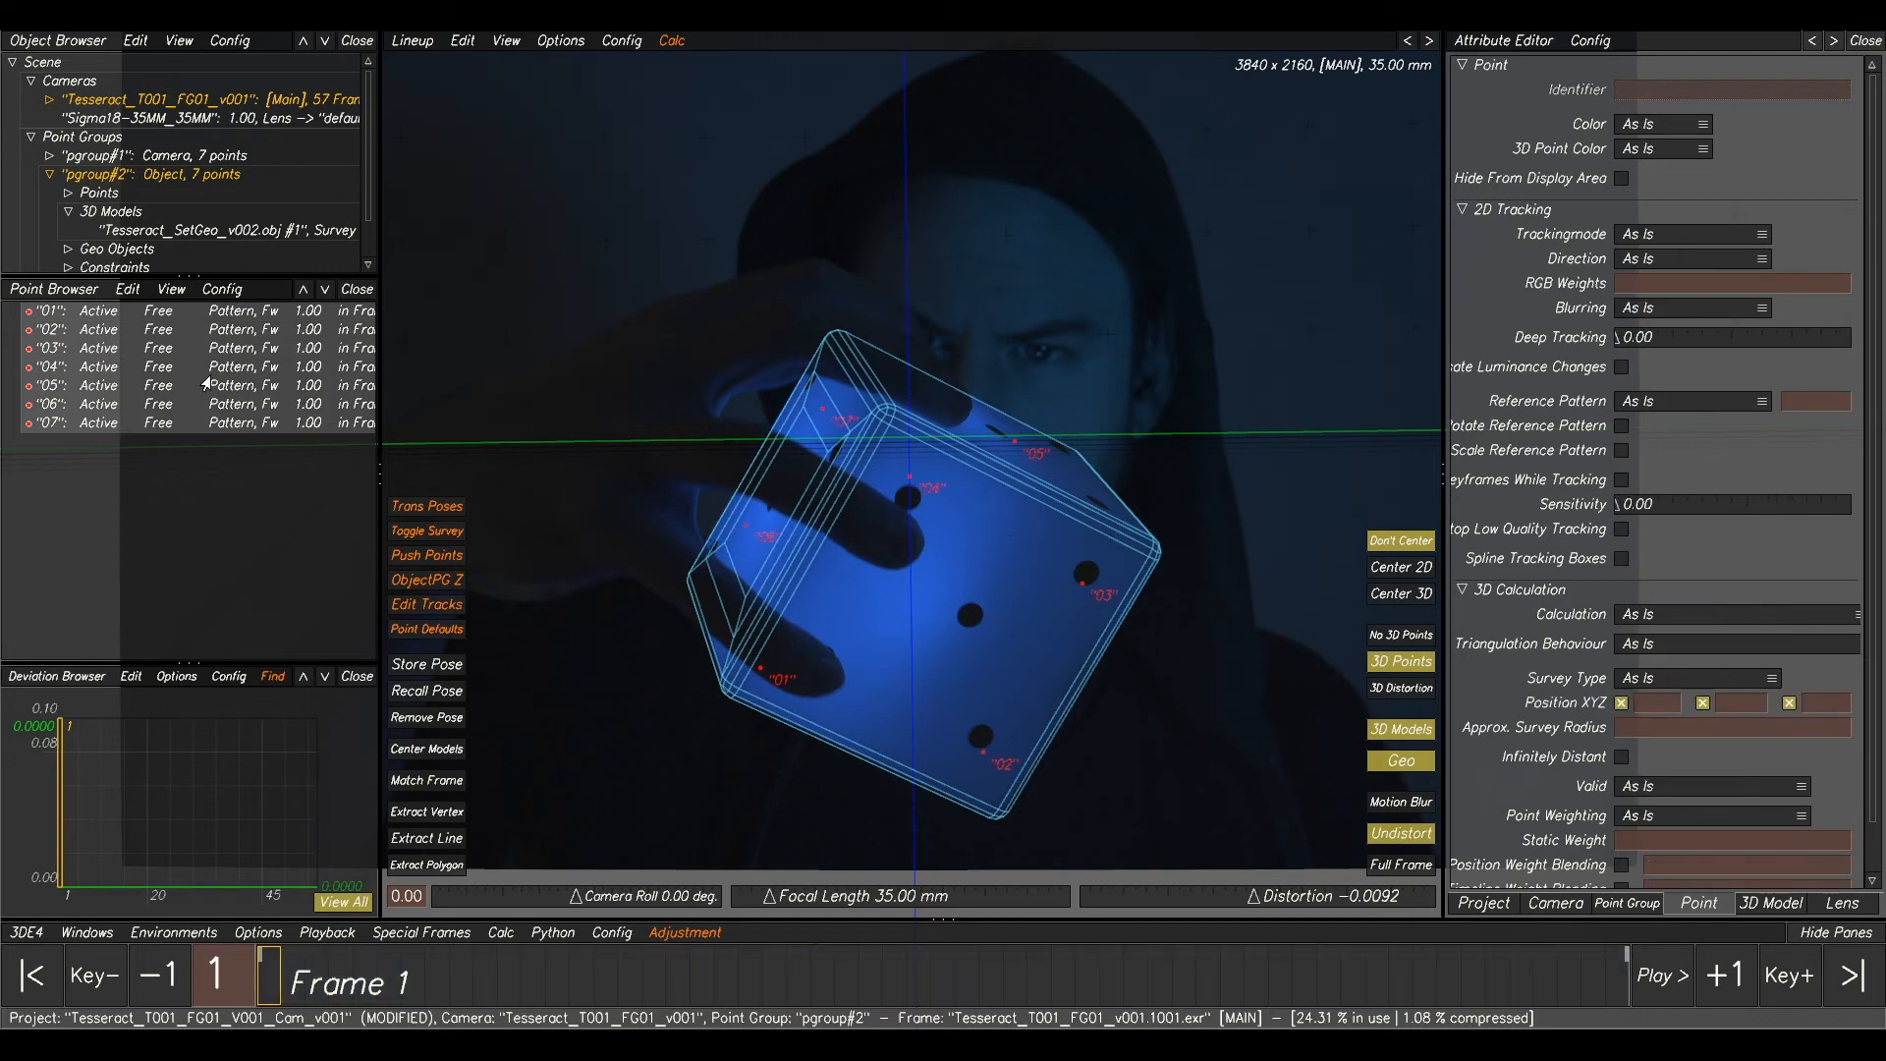
pyautogui.click(462, 41)
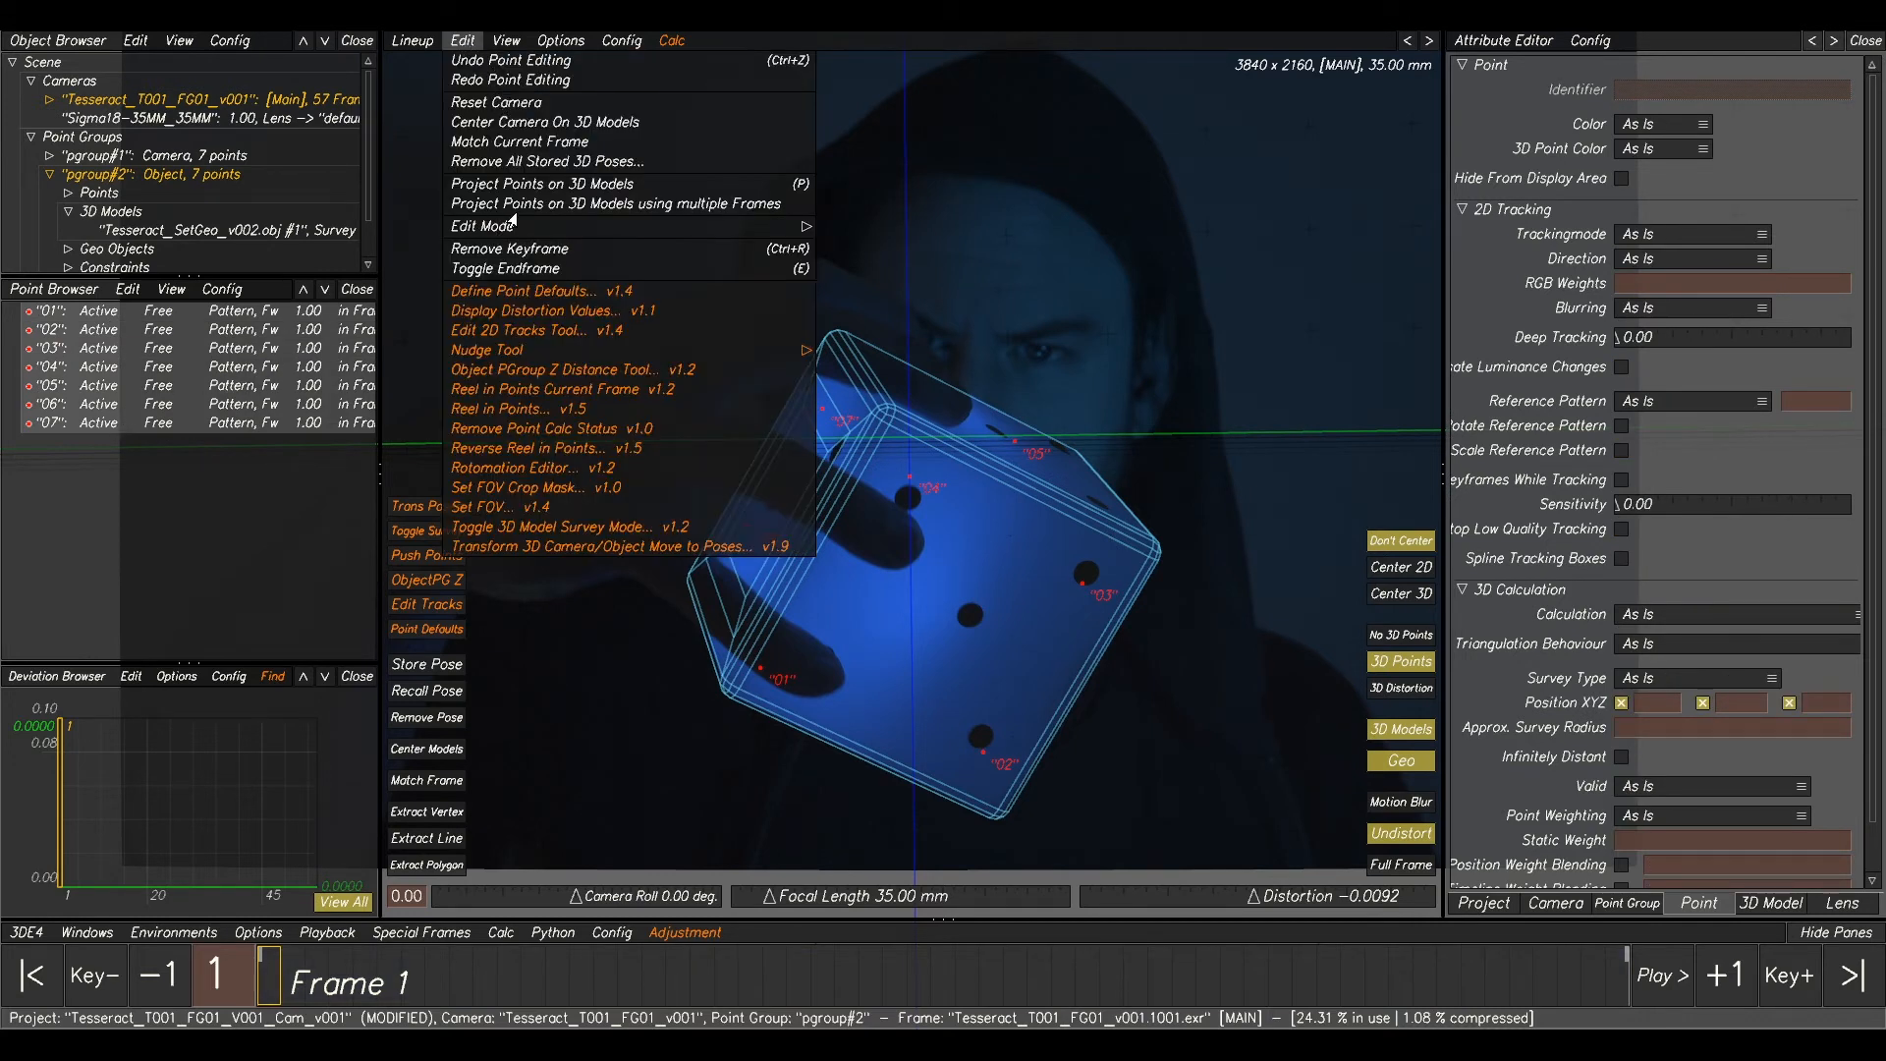
pyautogui.click(526, 184)
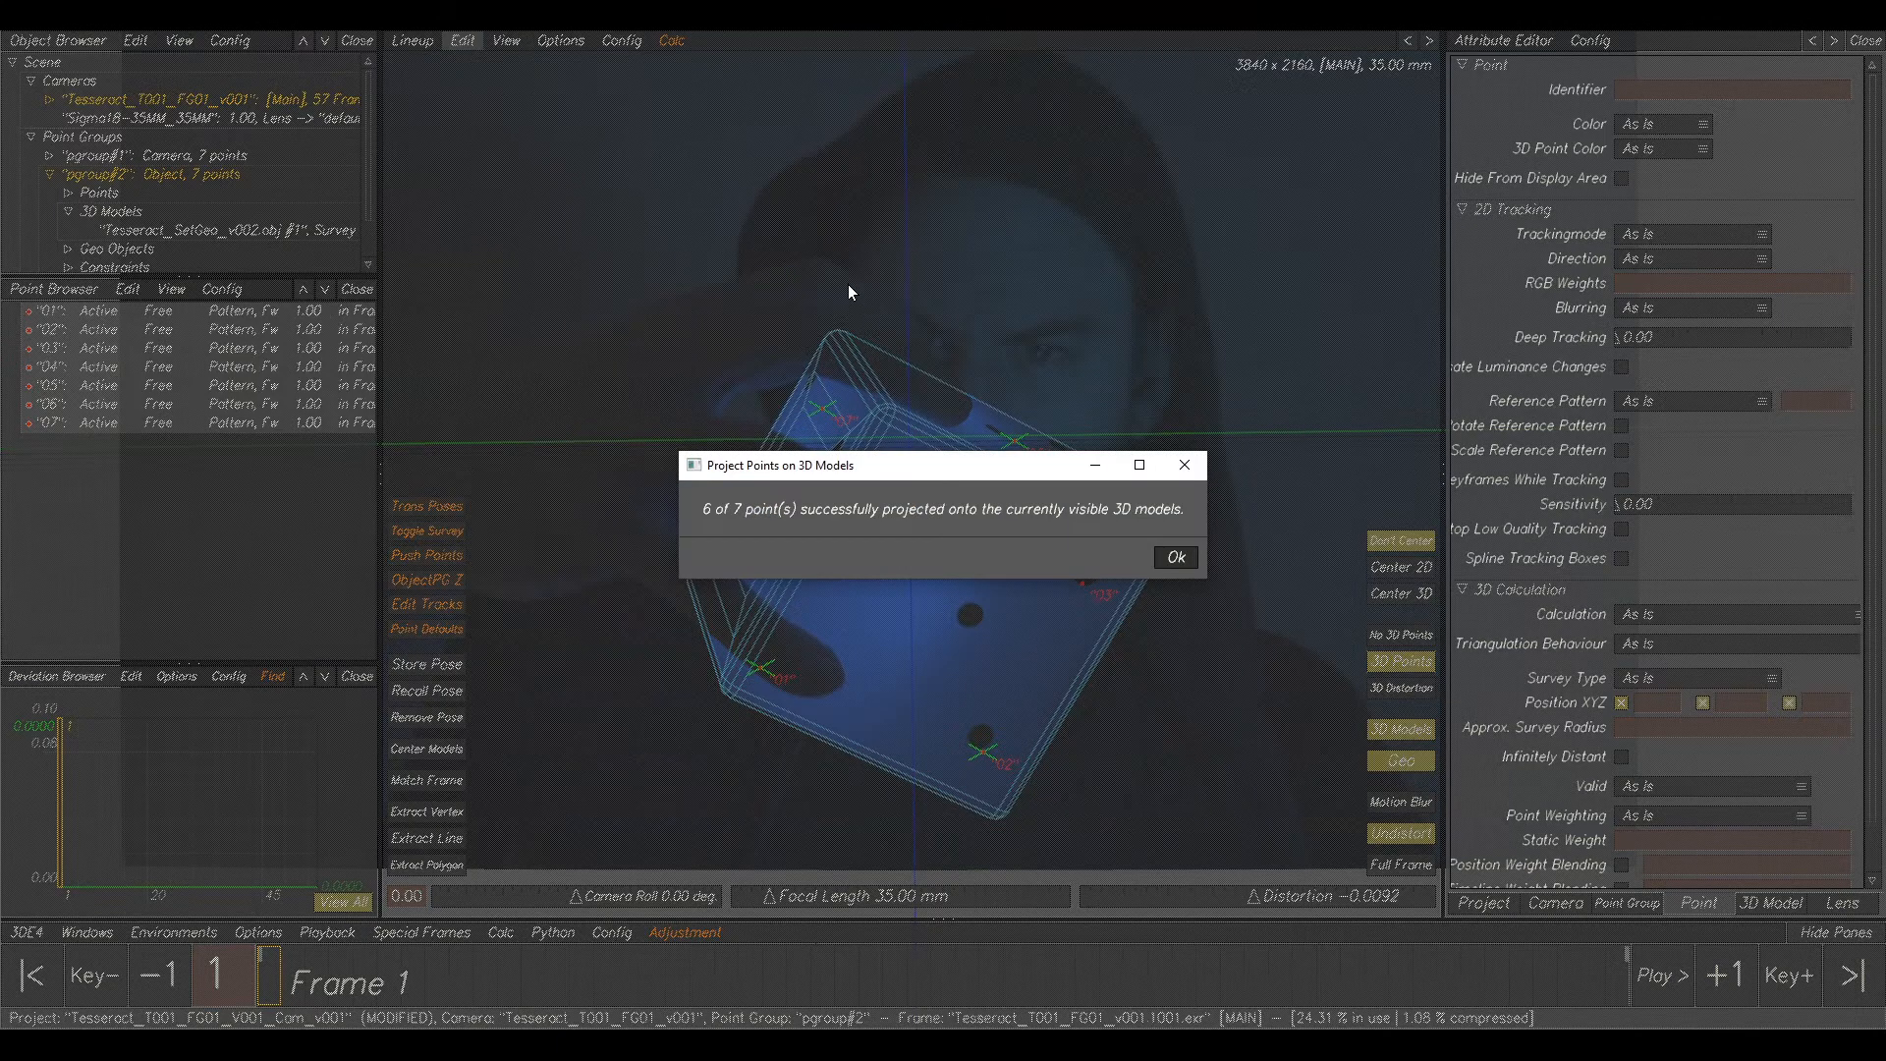
pyautogui.click(1175, 558)
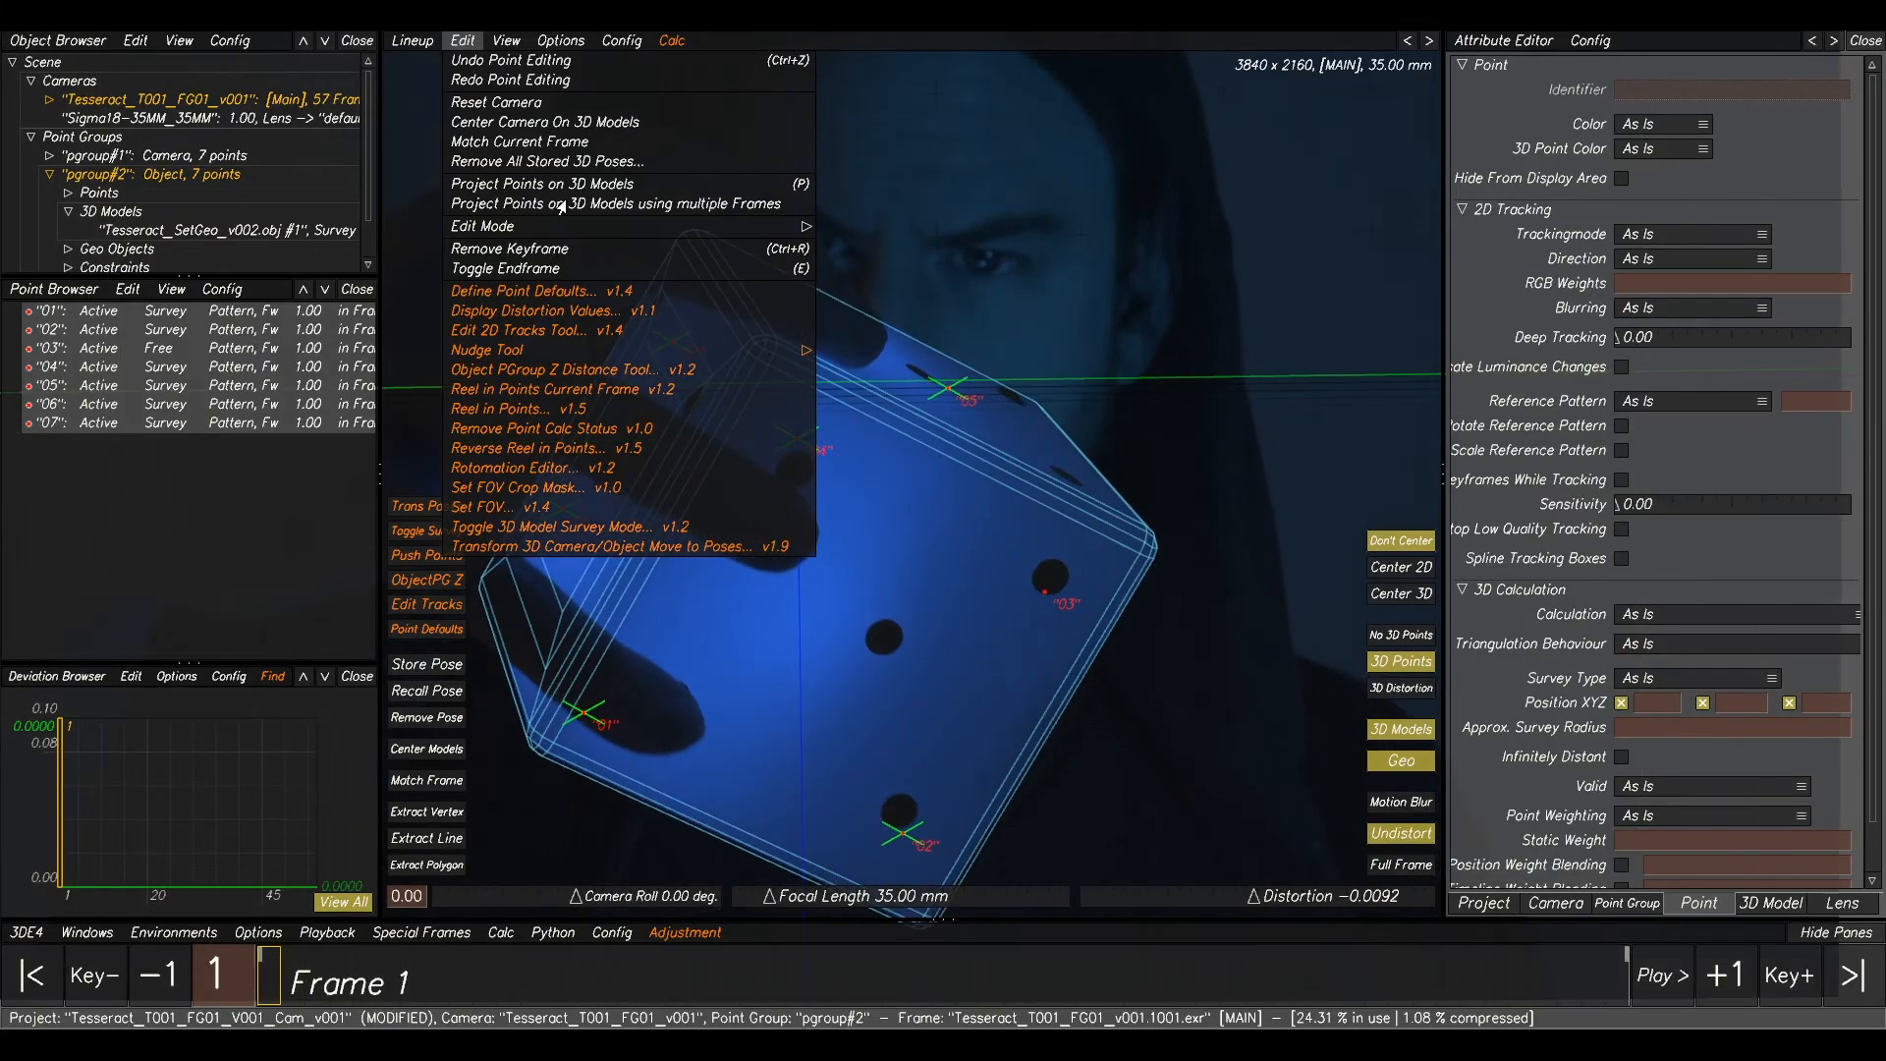
# - Repeat the projection for the selected points to cover point 03, and store the pose on frame 1
pyautogui.click(565, 186)
pyautogui.click(1165, 555)
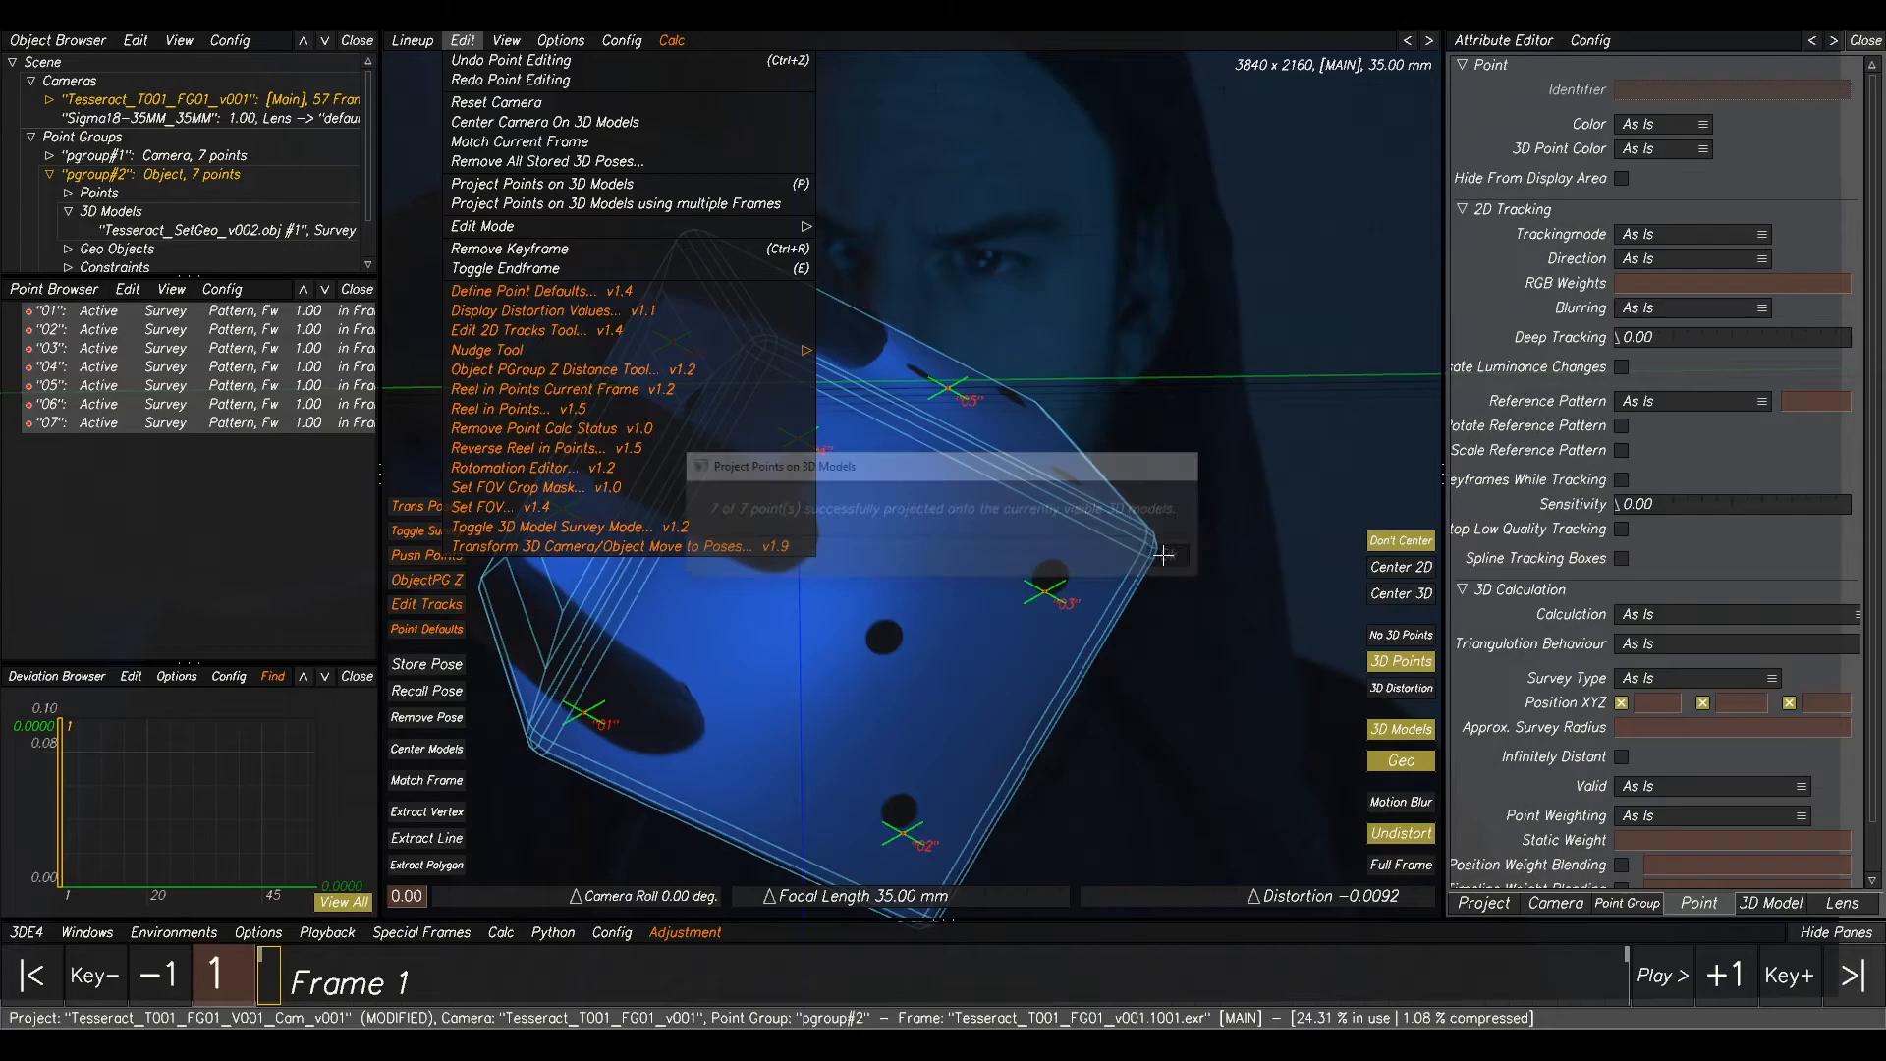
pyautogui.scroll(-5, 1076, 569)
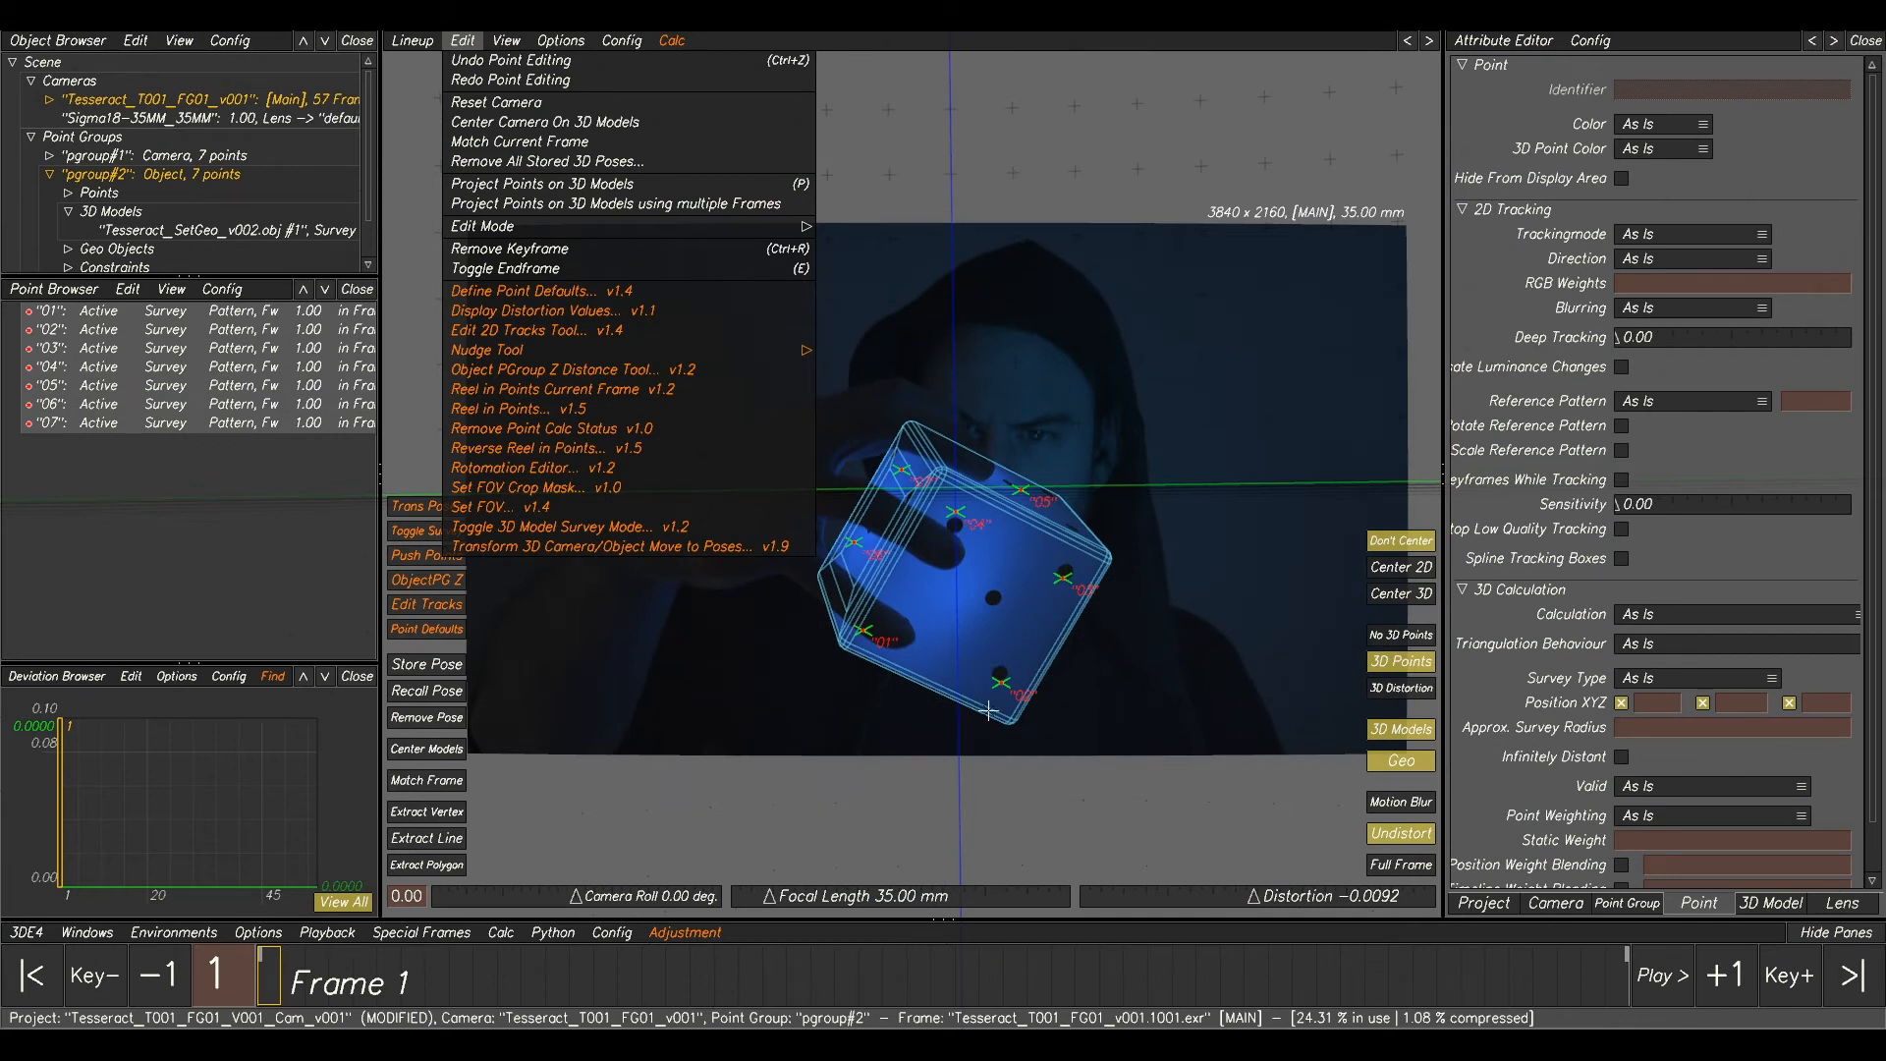
pyautogui.click(438, 666)
pyautogui.click(446, 666)
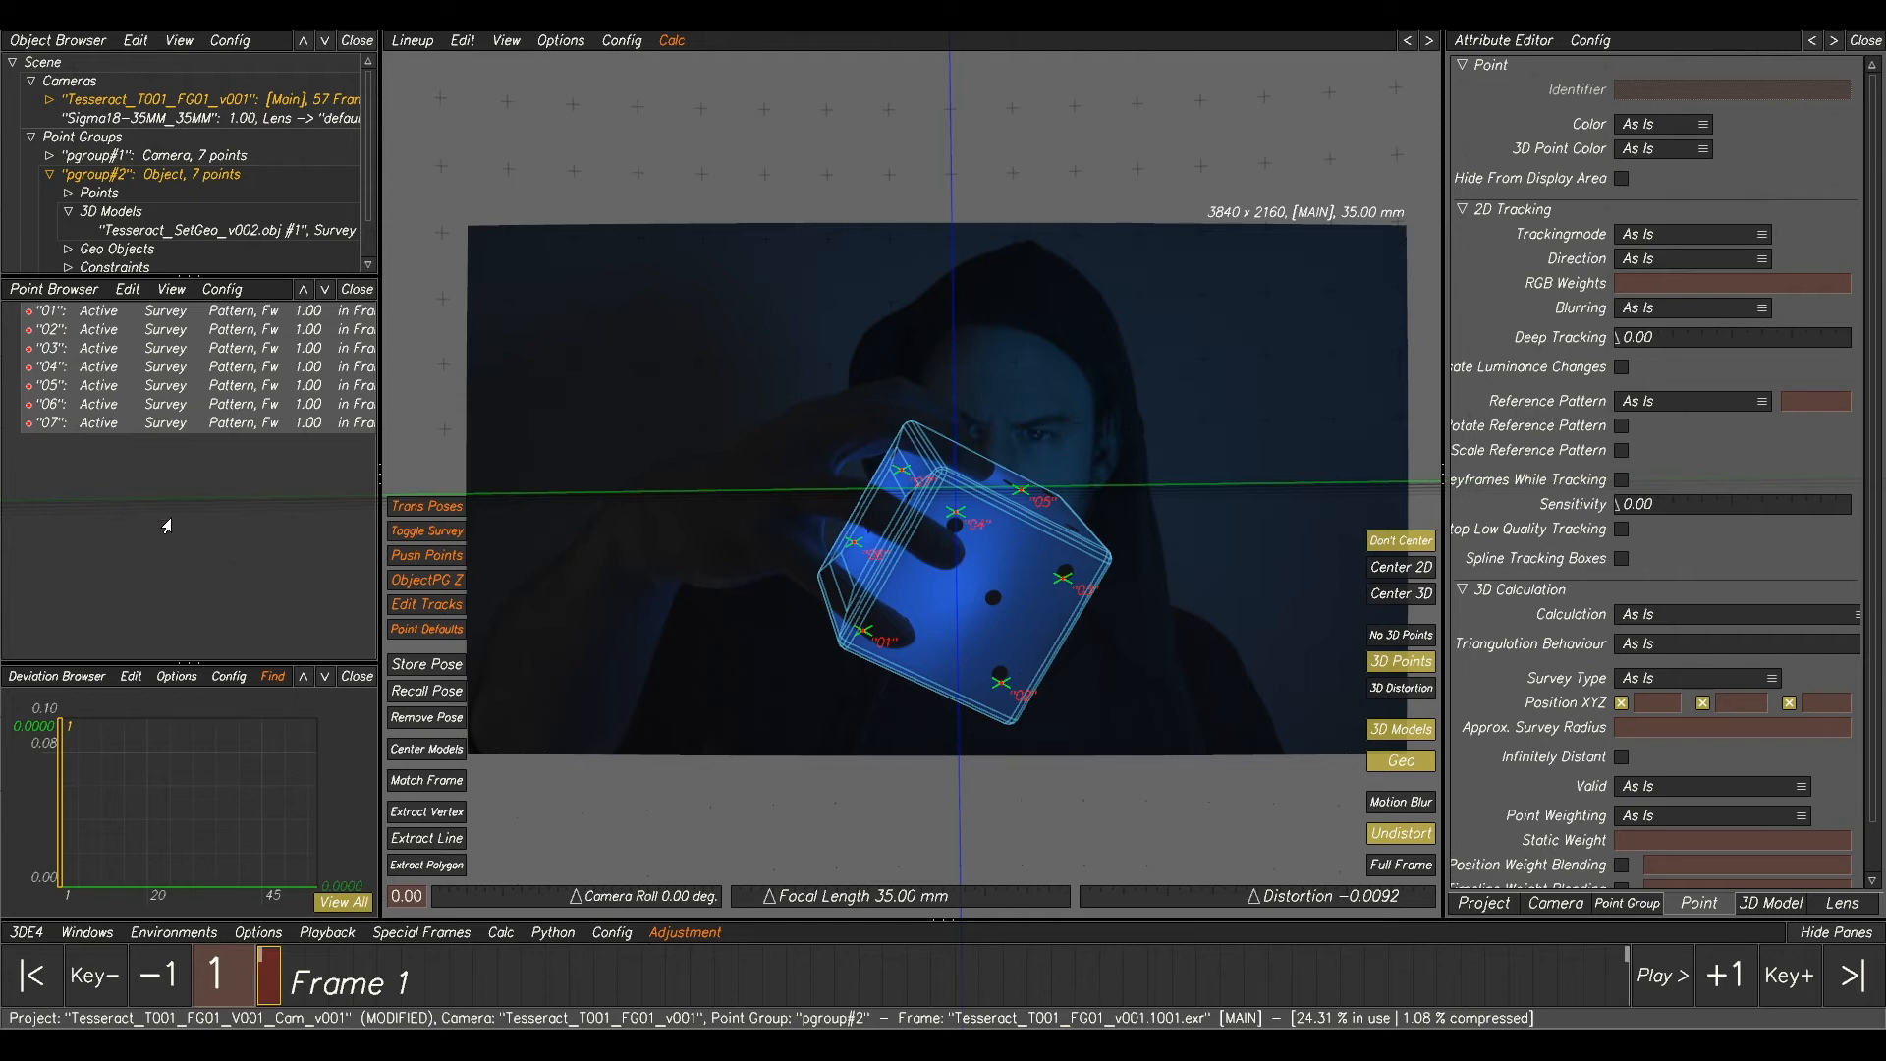
# - Shift the cube model out of alignment as a test, then calculate the whole scene and use the result
pyautogui.moveTo(1094, 575); pyautogui.dragTo(1078, 498, button='middle')
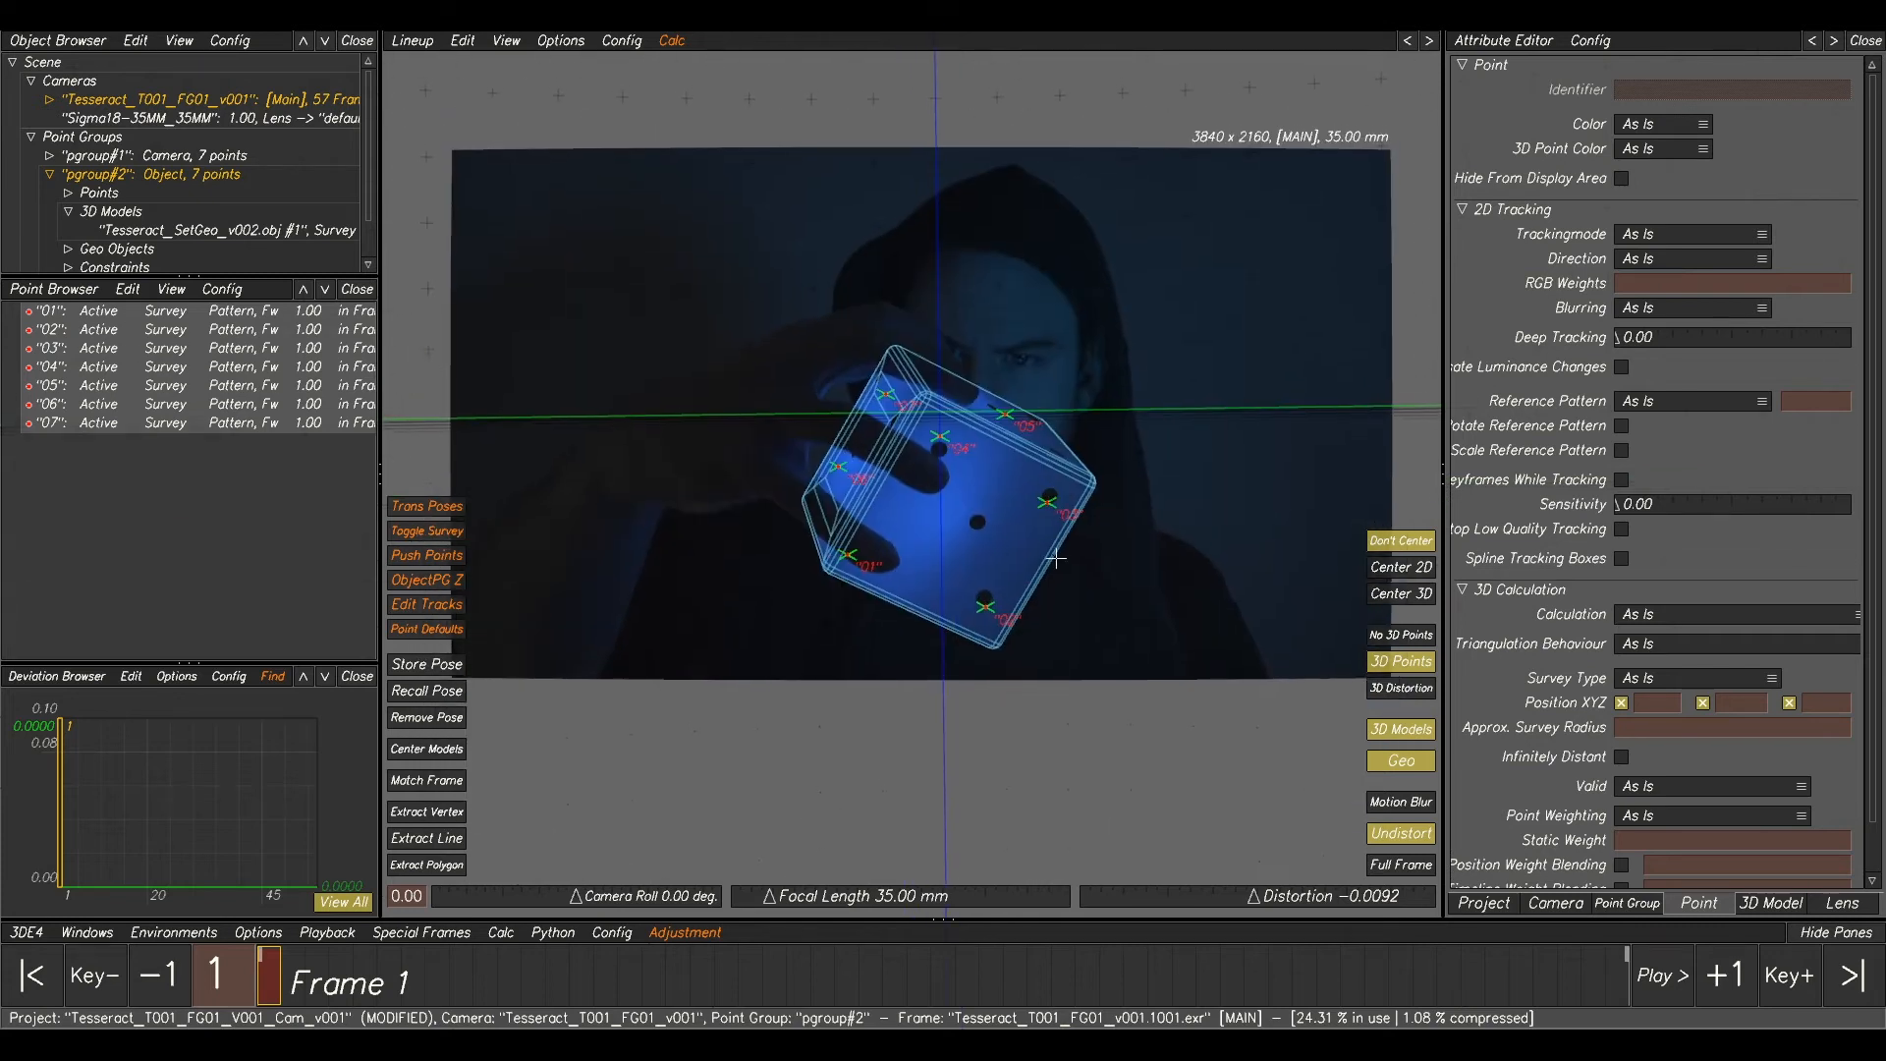
pyautogui.click(1187, 569)
pyautogui.keyDown('alt'); pyautogui.moveTo(901, 592); pyautogui.dragTo(963, 439); pyautogui.keyUp('alt')
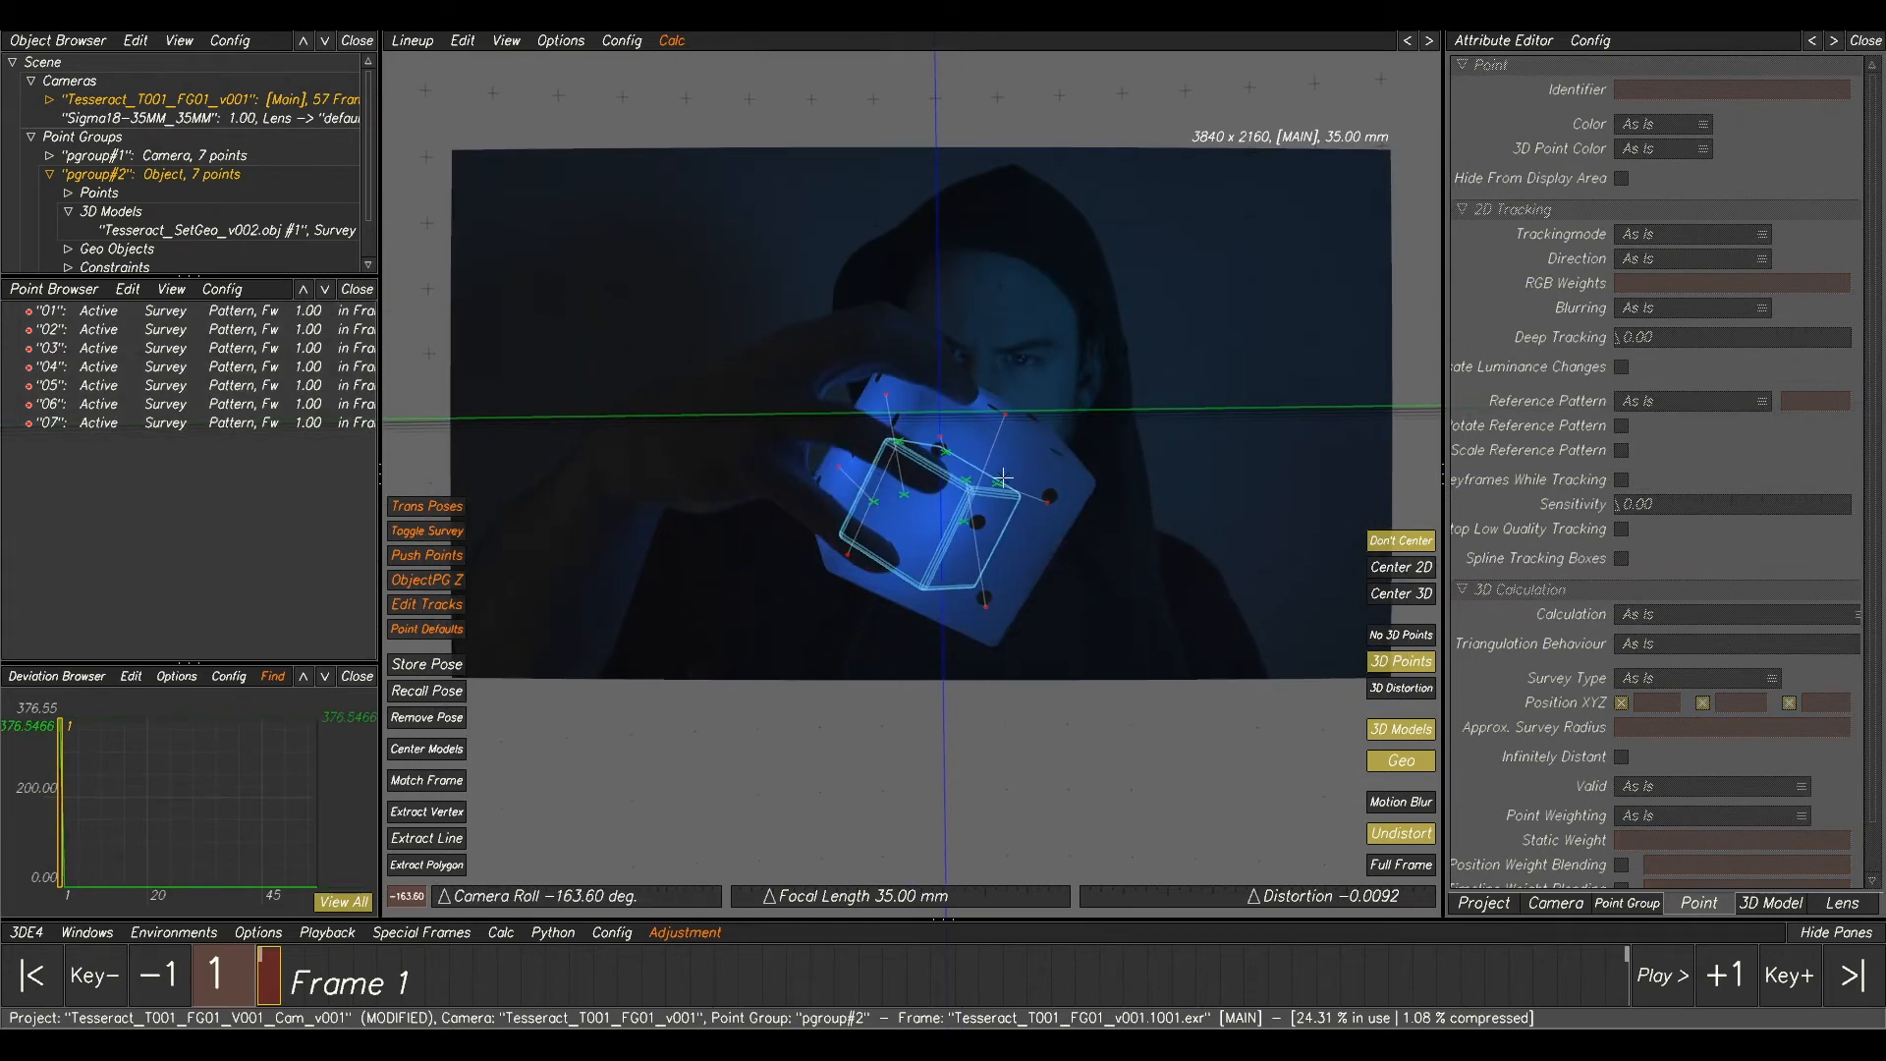
pyautogui.hotkey('alt', 'c')
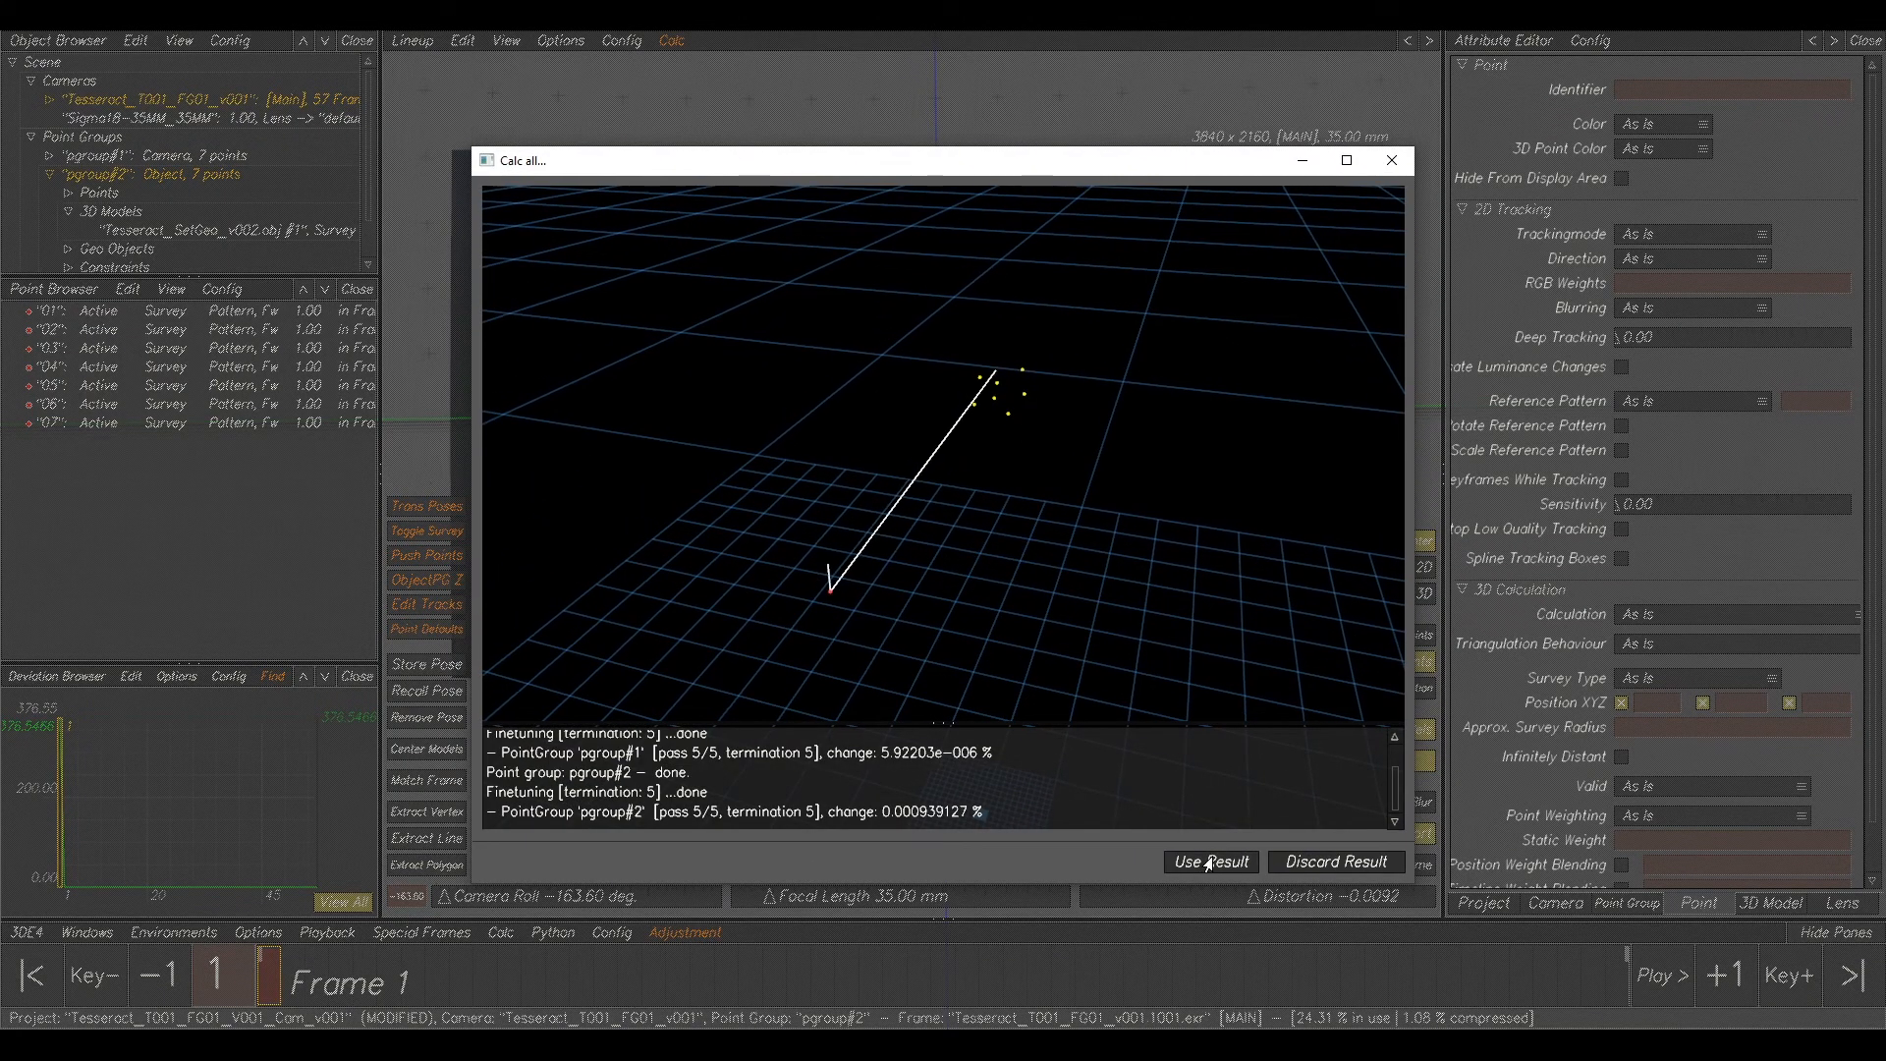
pyautogui.click(1206, 859)
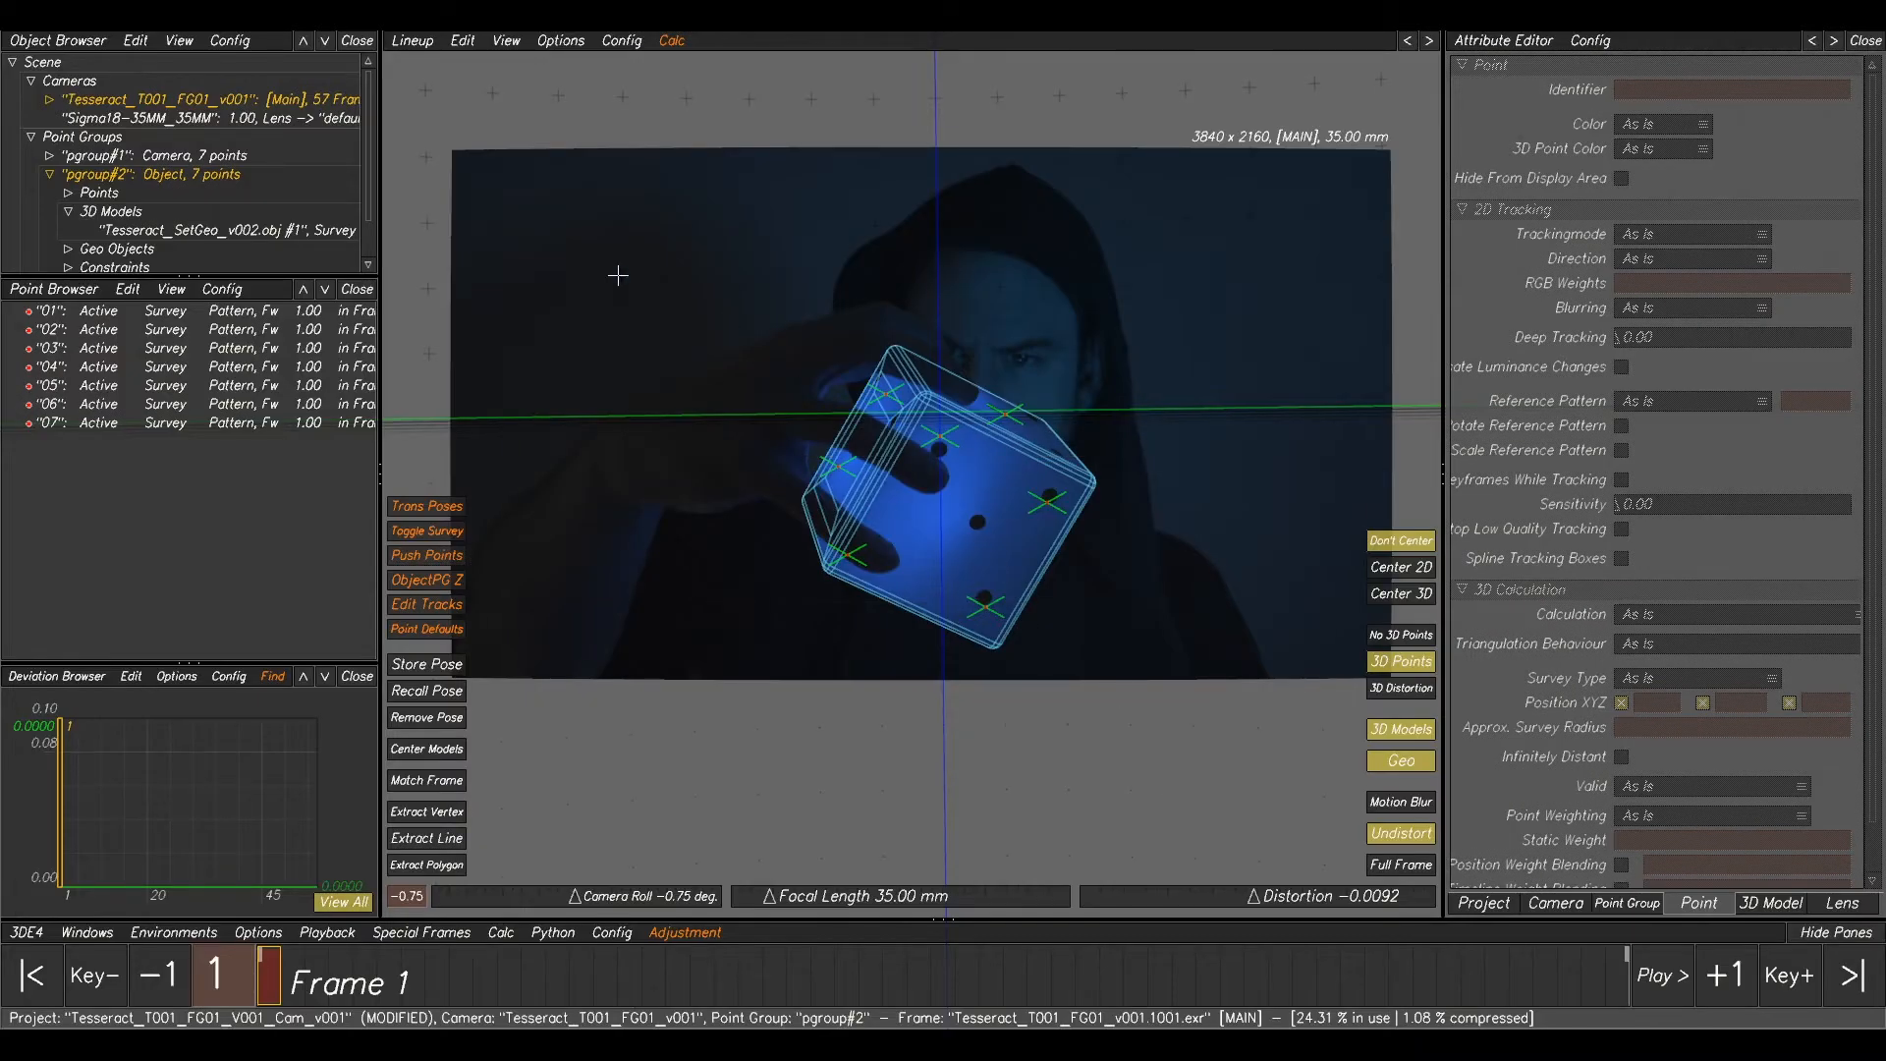
# - Select object points 01 to 07 and add a new point set named SF
pyautogui.click(211, 313)
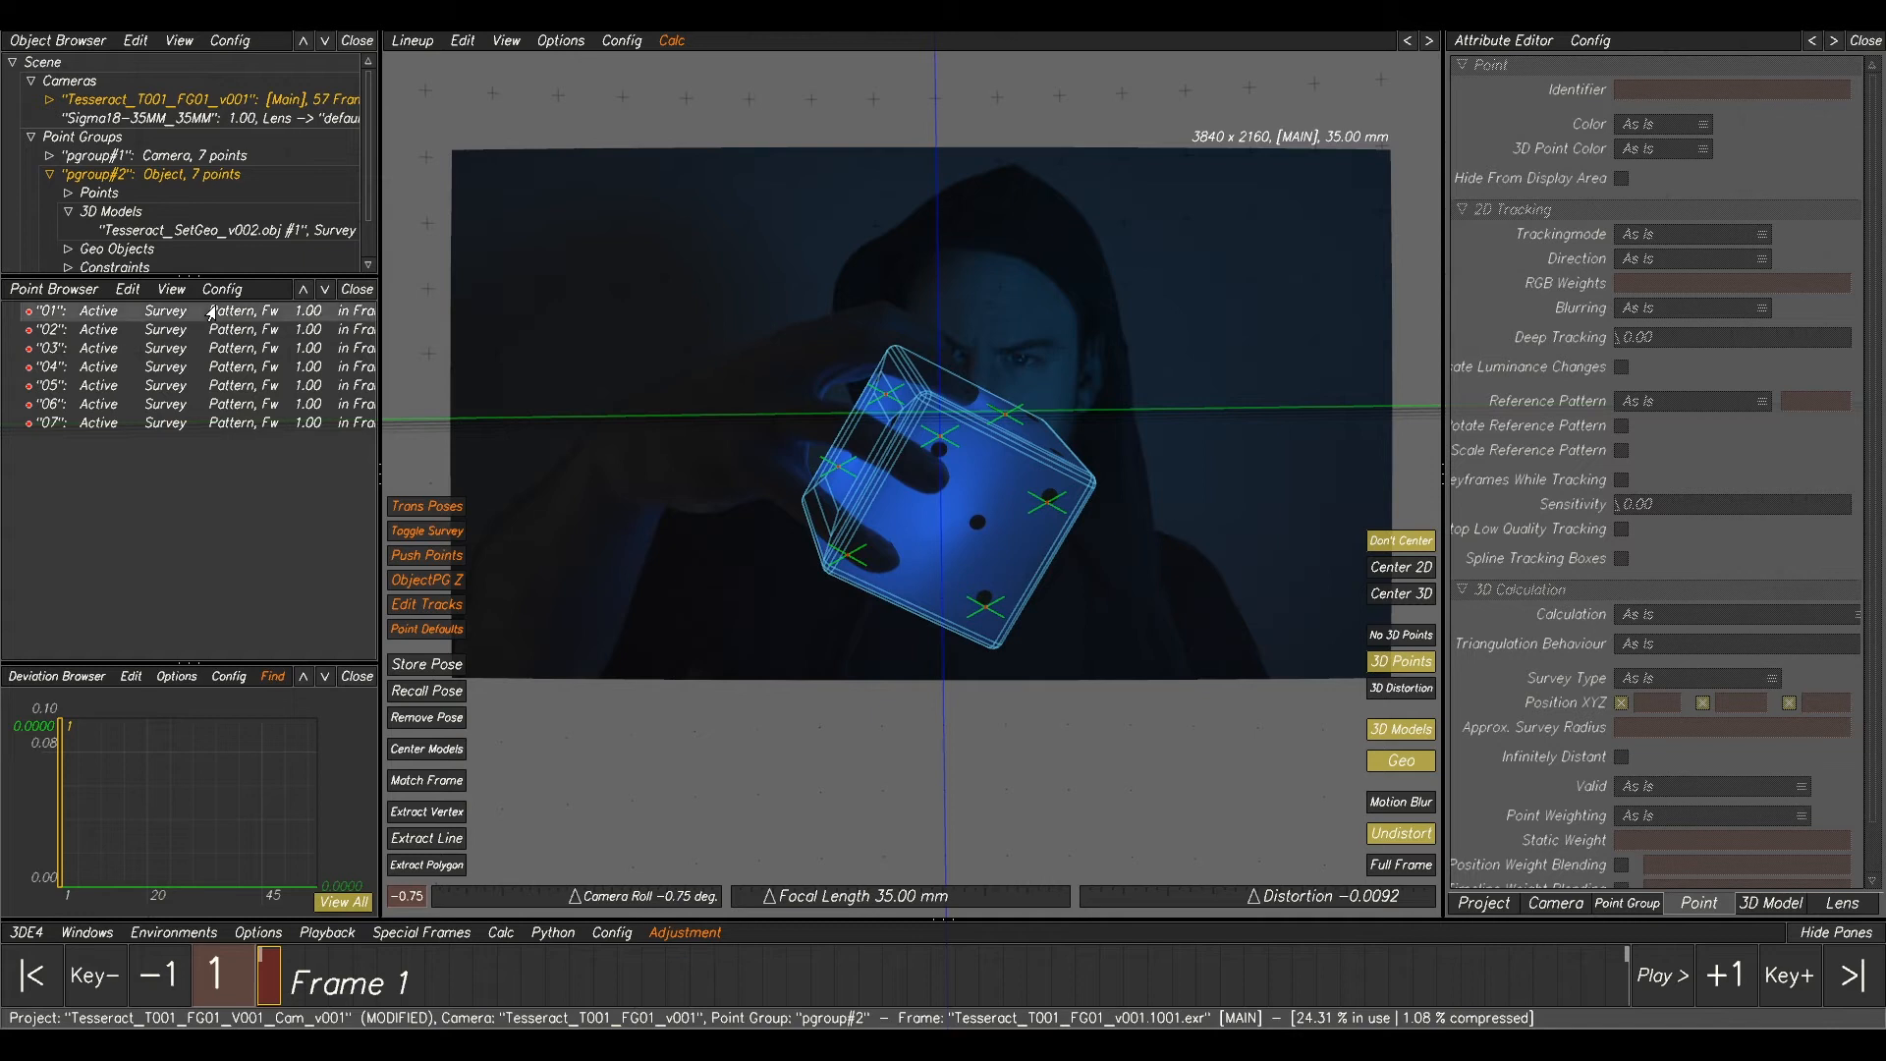
pyautogui.keyDown('shift'); pyautogui.click(199, 424); pyautogui.keyUp('shift')
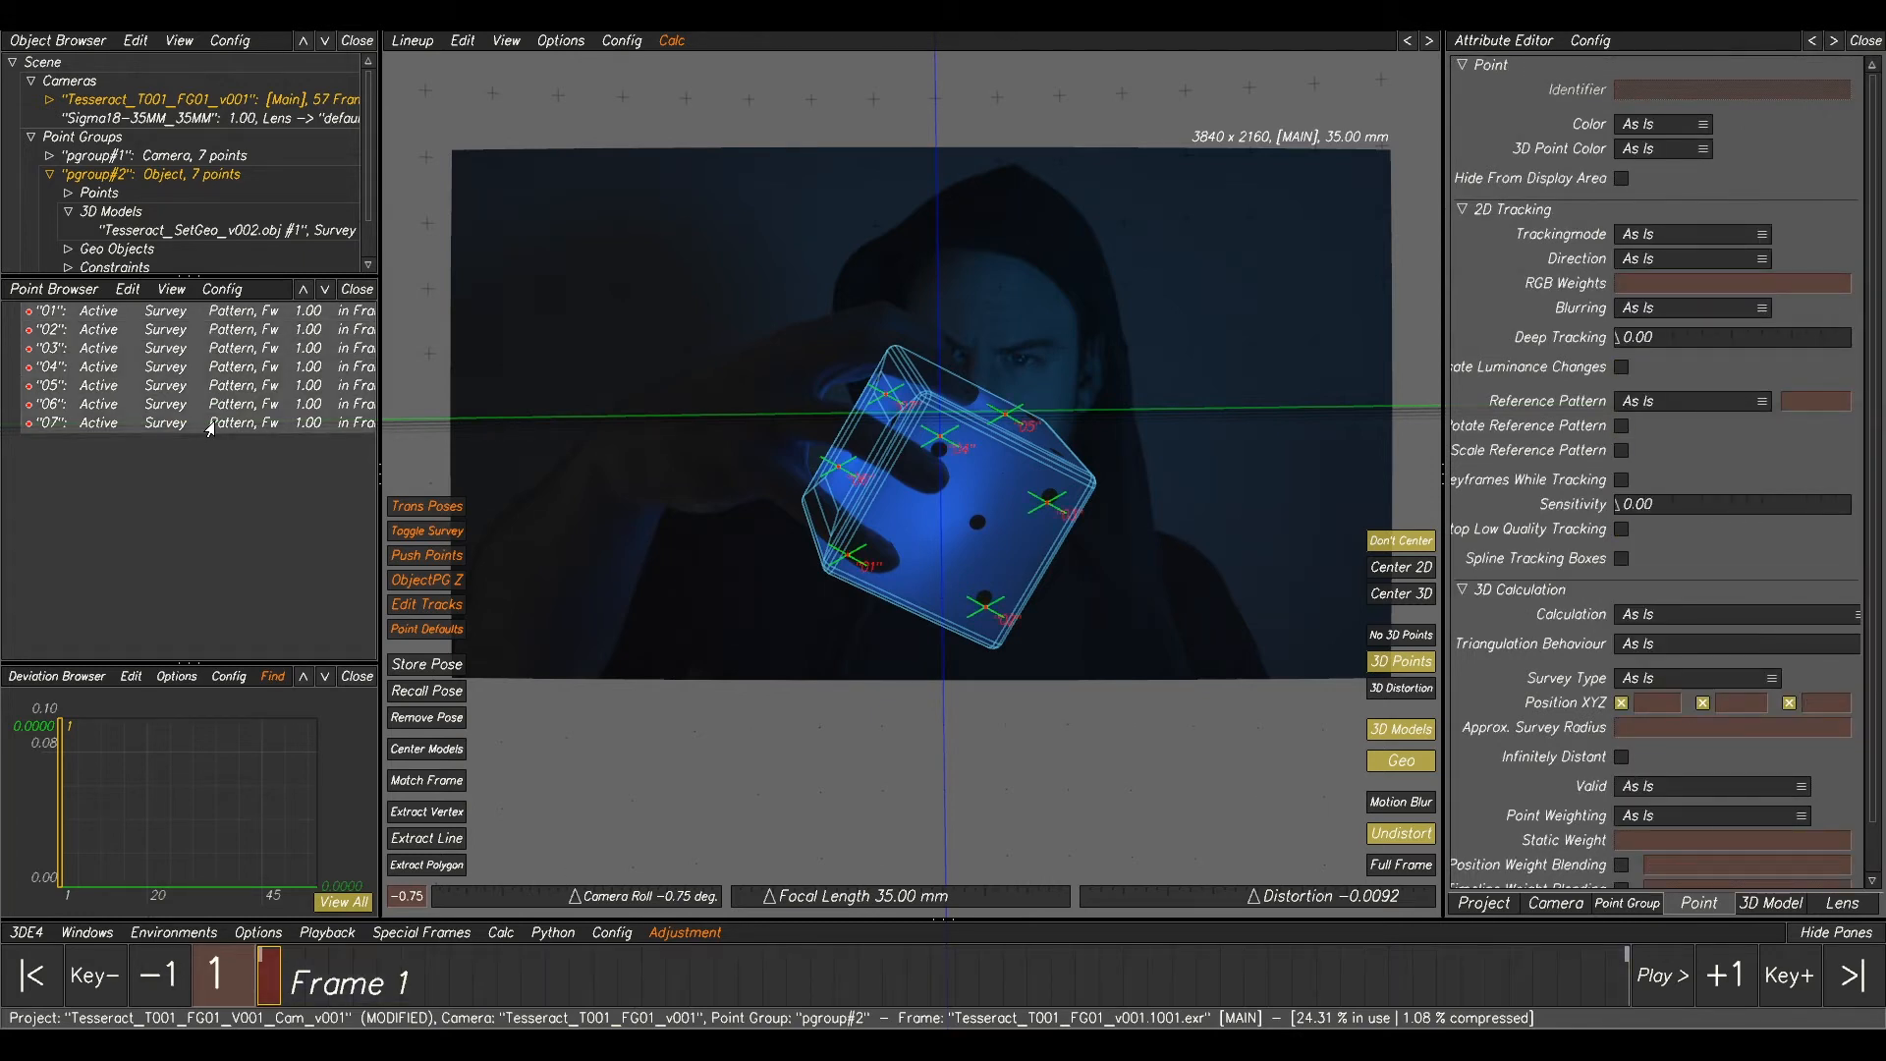
pyautogui.rightClick(210, 429)
pyautogui.moveTo(312, 439)
pyautogui.click(432, 435)
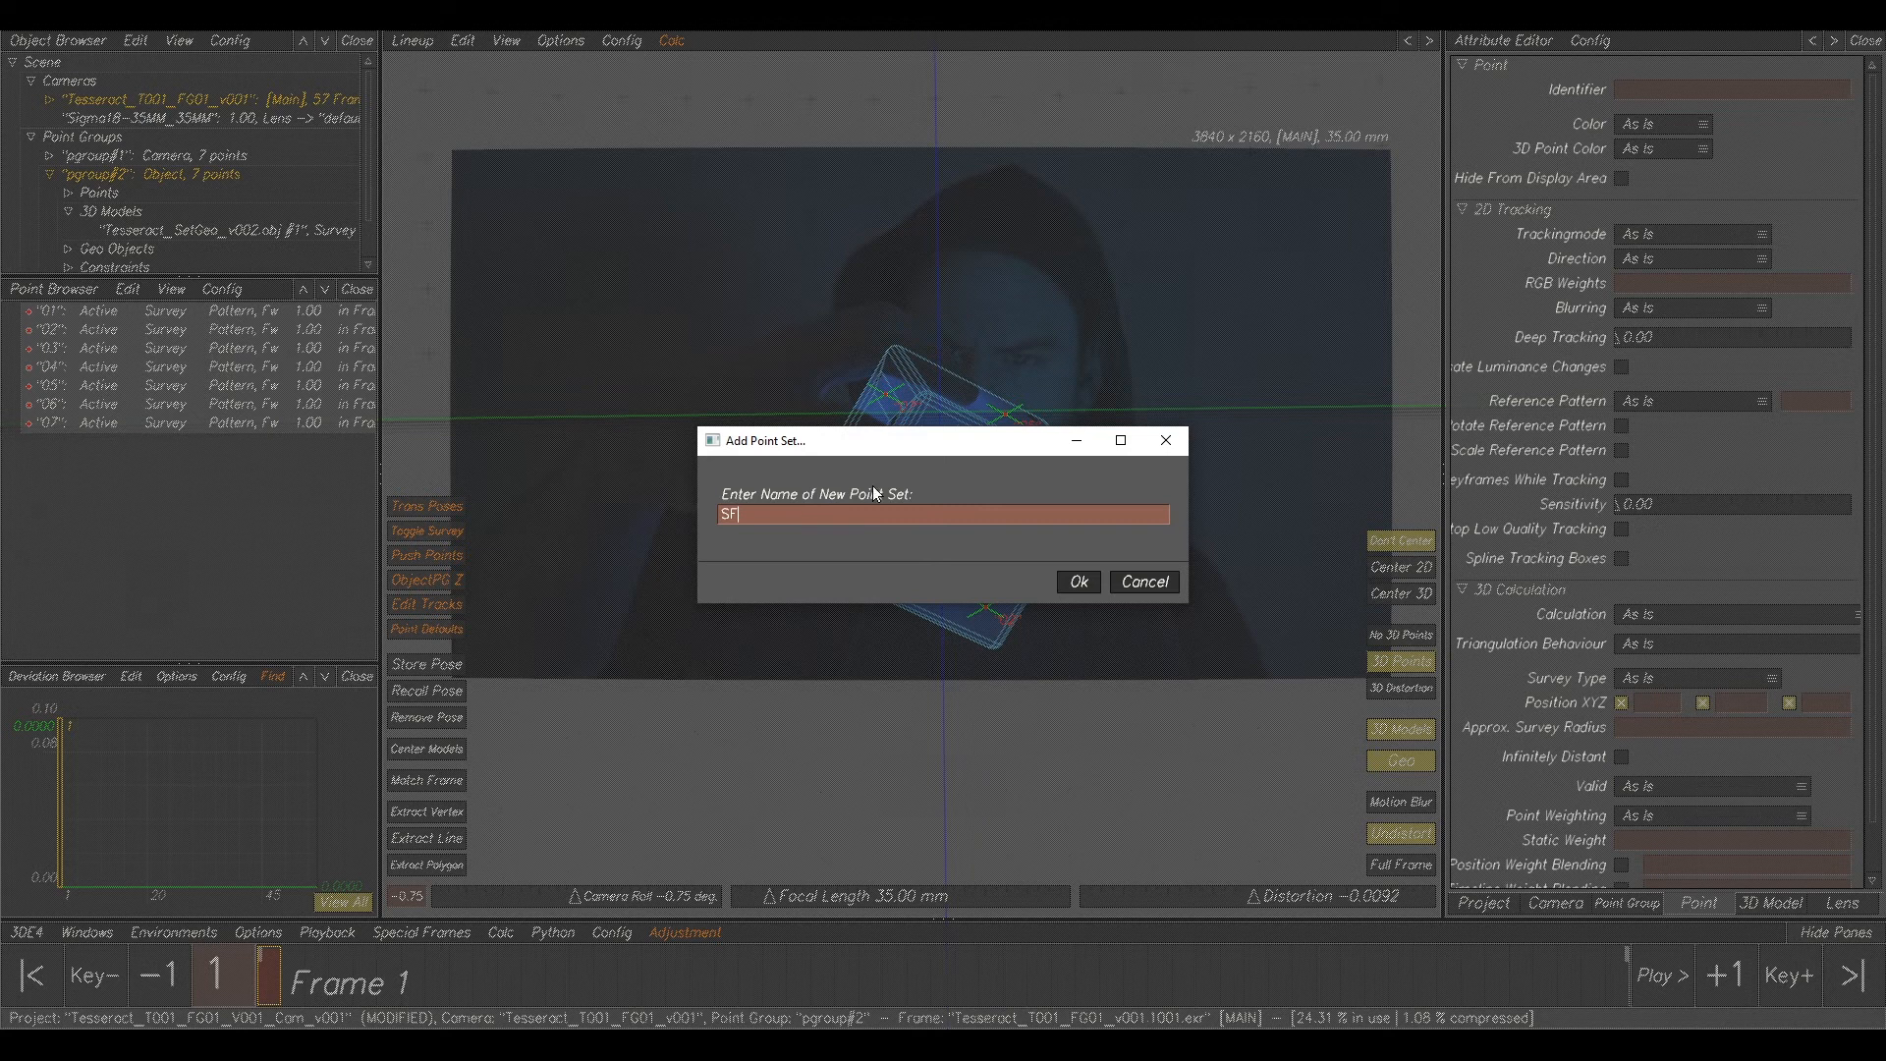
pyautogui.write('SF')
pyautogui.click(1077, 581)
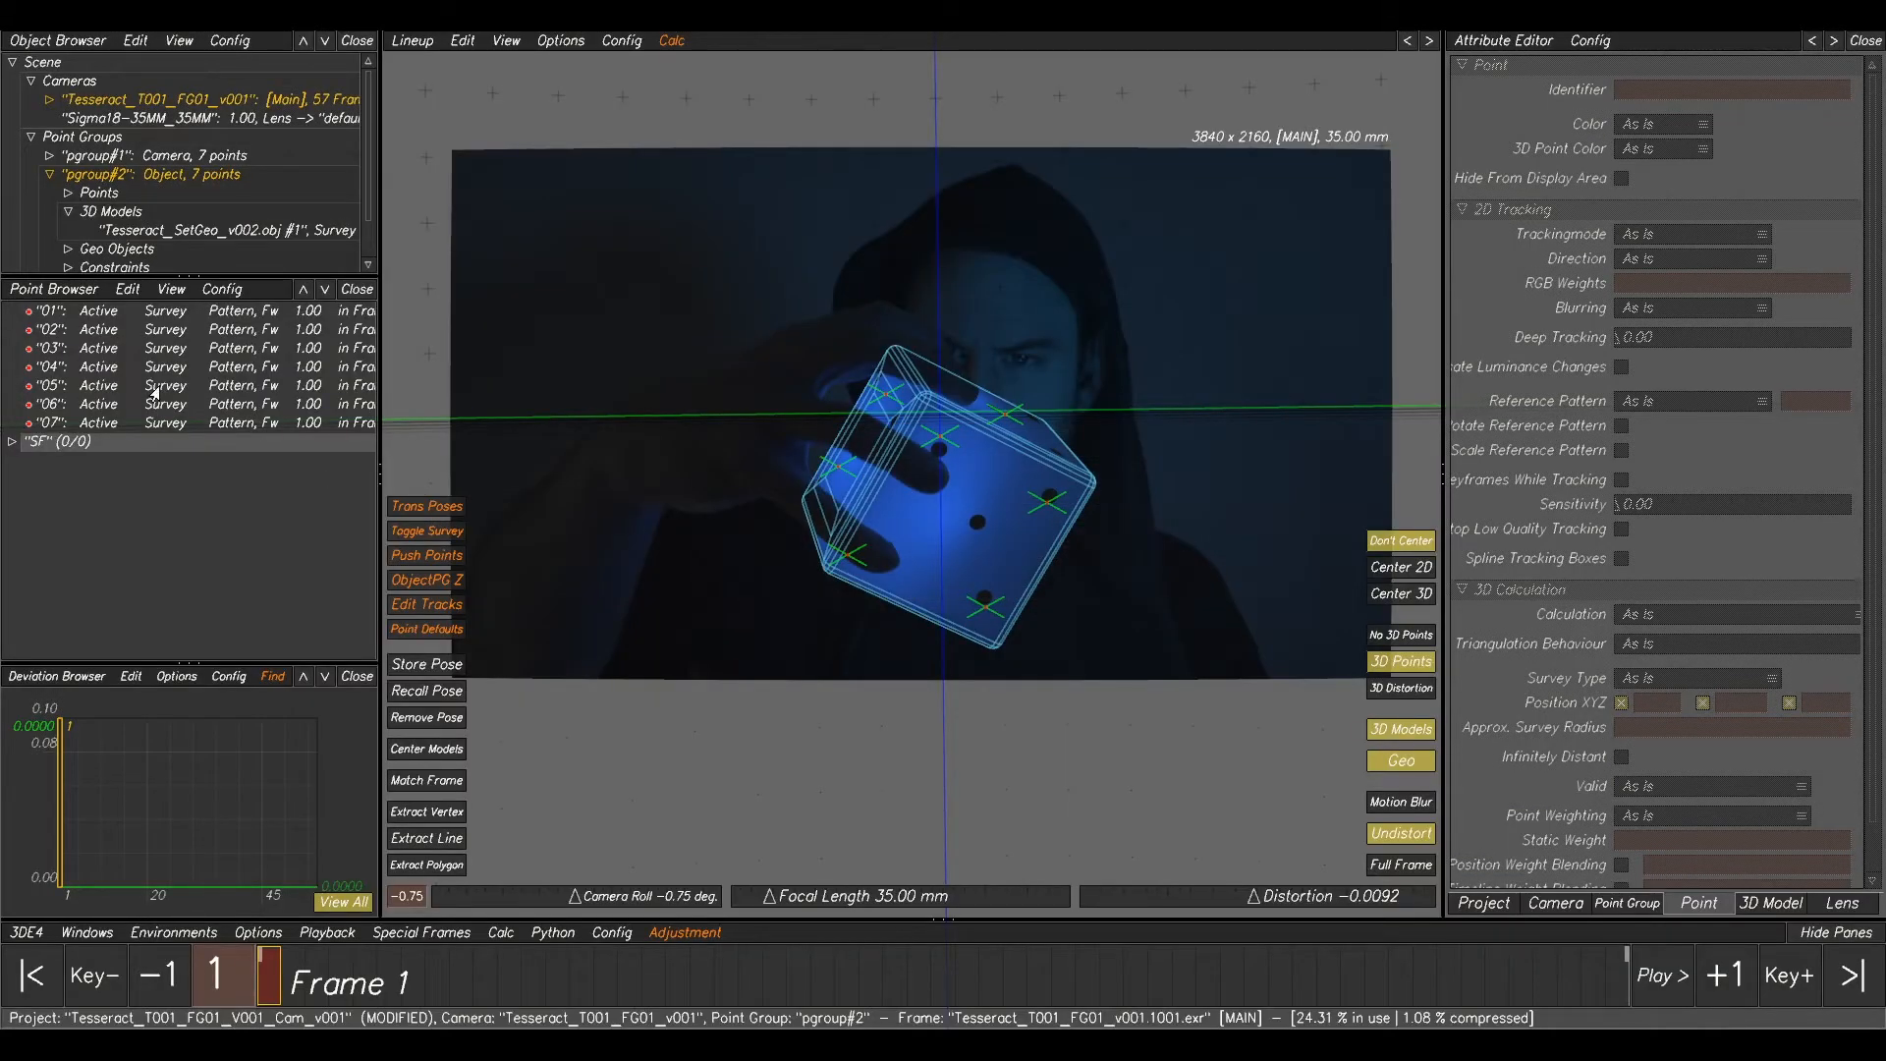
# - Move points 01 to 07 into the SF point set
pyautogui.click(155, 317)
pyautogui.keyDown('shift'); pyautogui.click(159, 424); pyautogui.keyUp('shift')
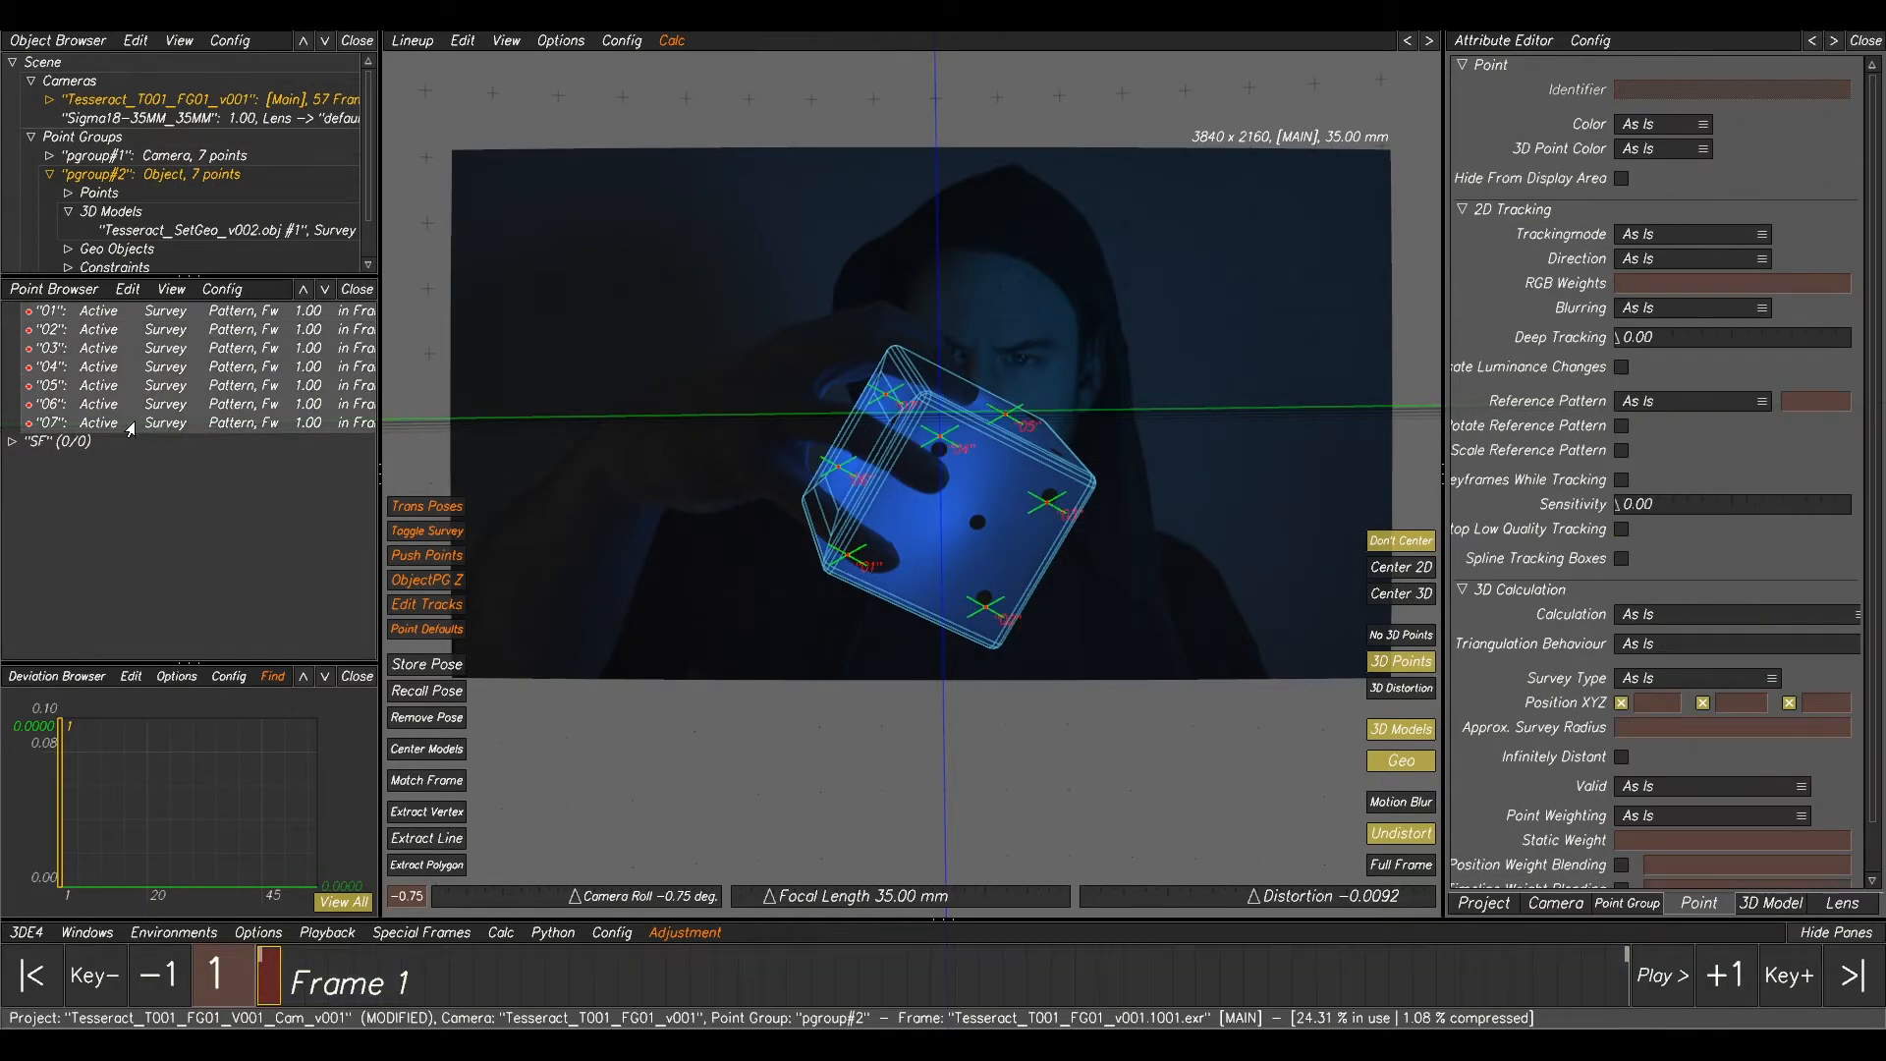
pyautogui.moveTo(63, 444); pyautogui.dragTo(63, 444)
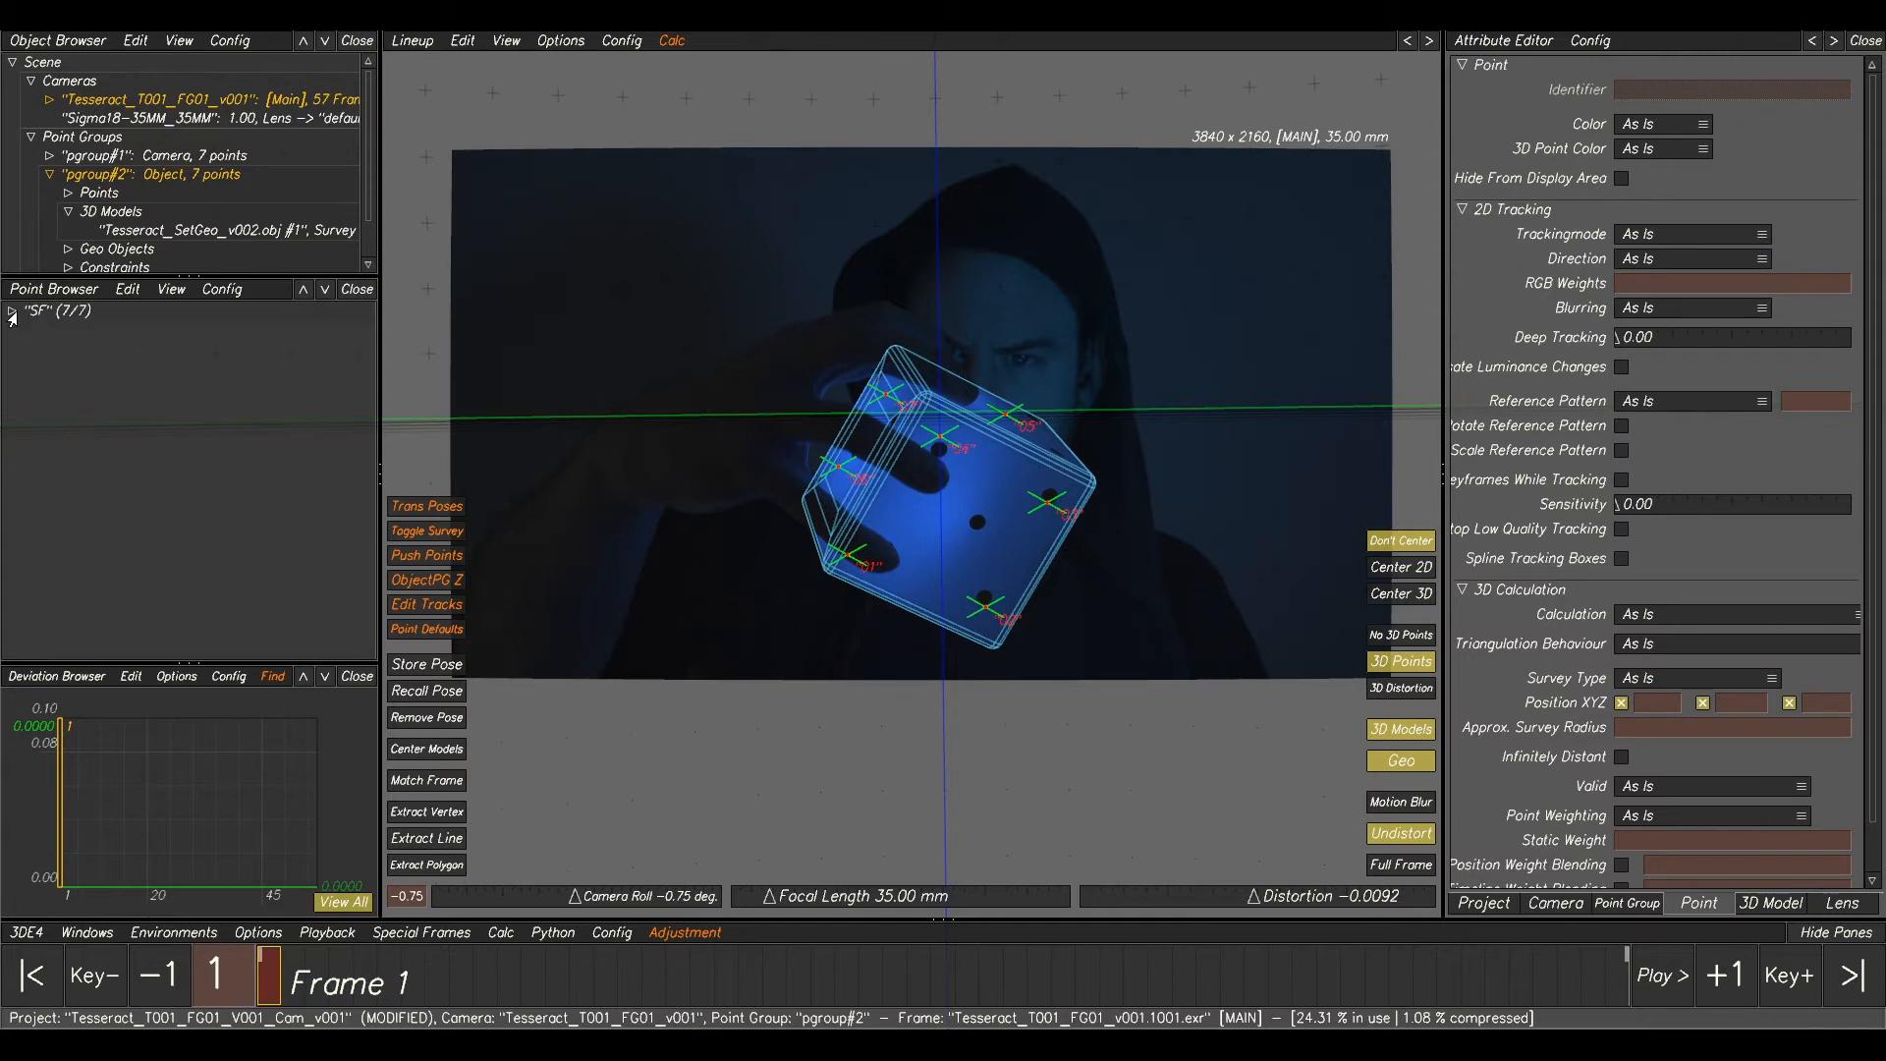
# - Expand the SF set and hide its seven points from the display area
pyautogui.click(12, 311)
pyautogui.click(169, 289)
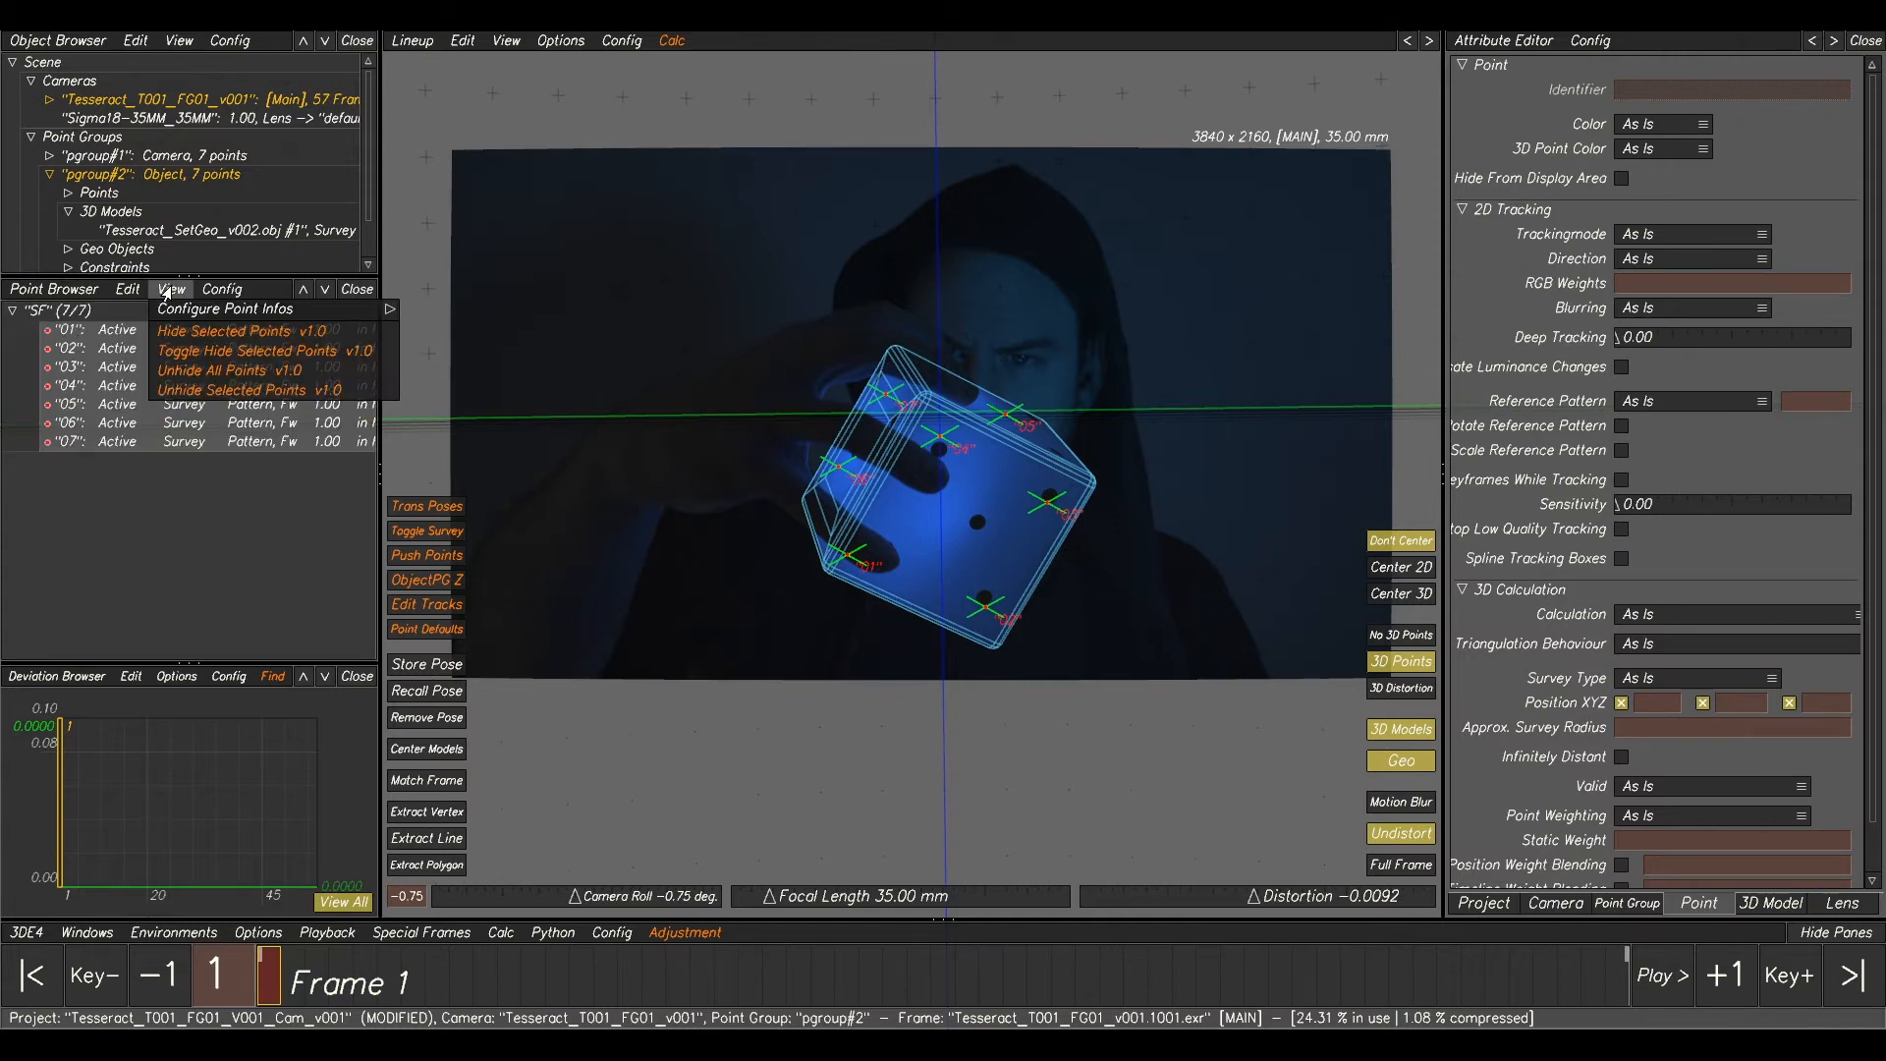
pyautogui.click(190, 334)
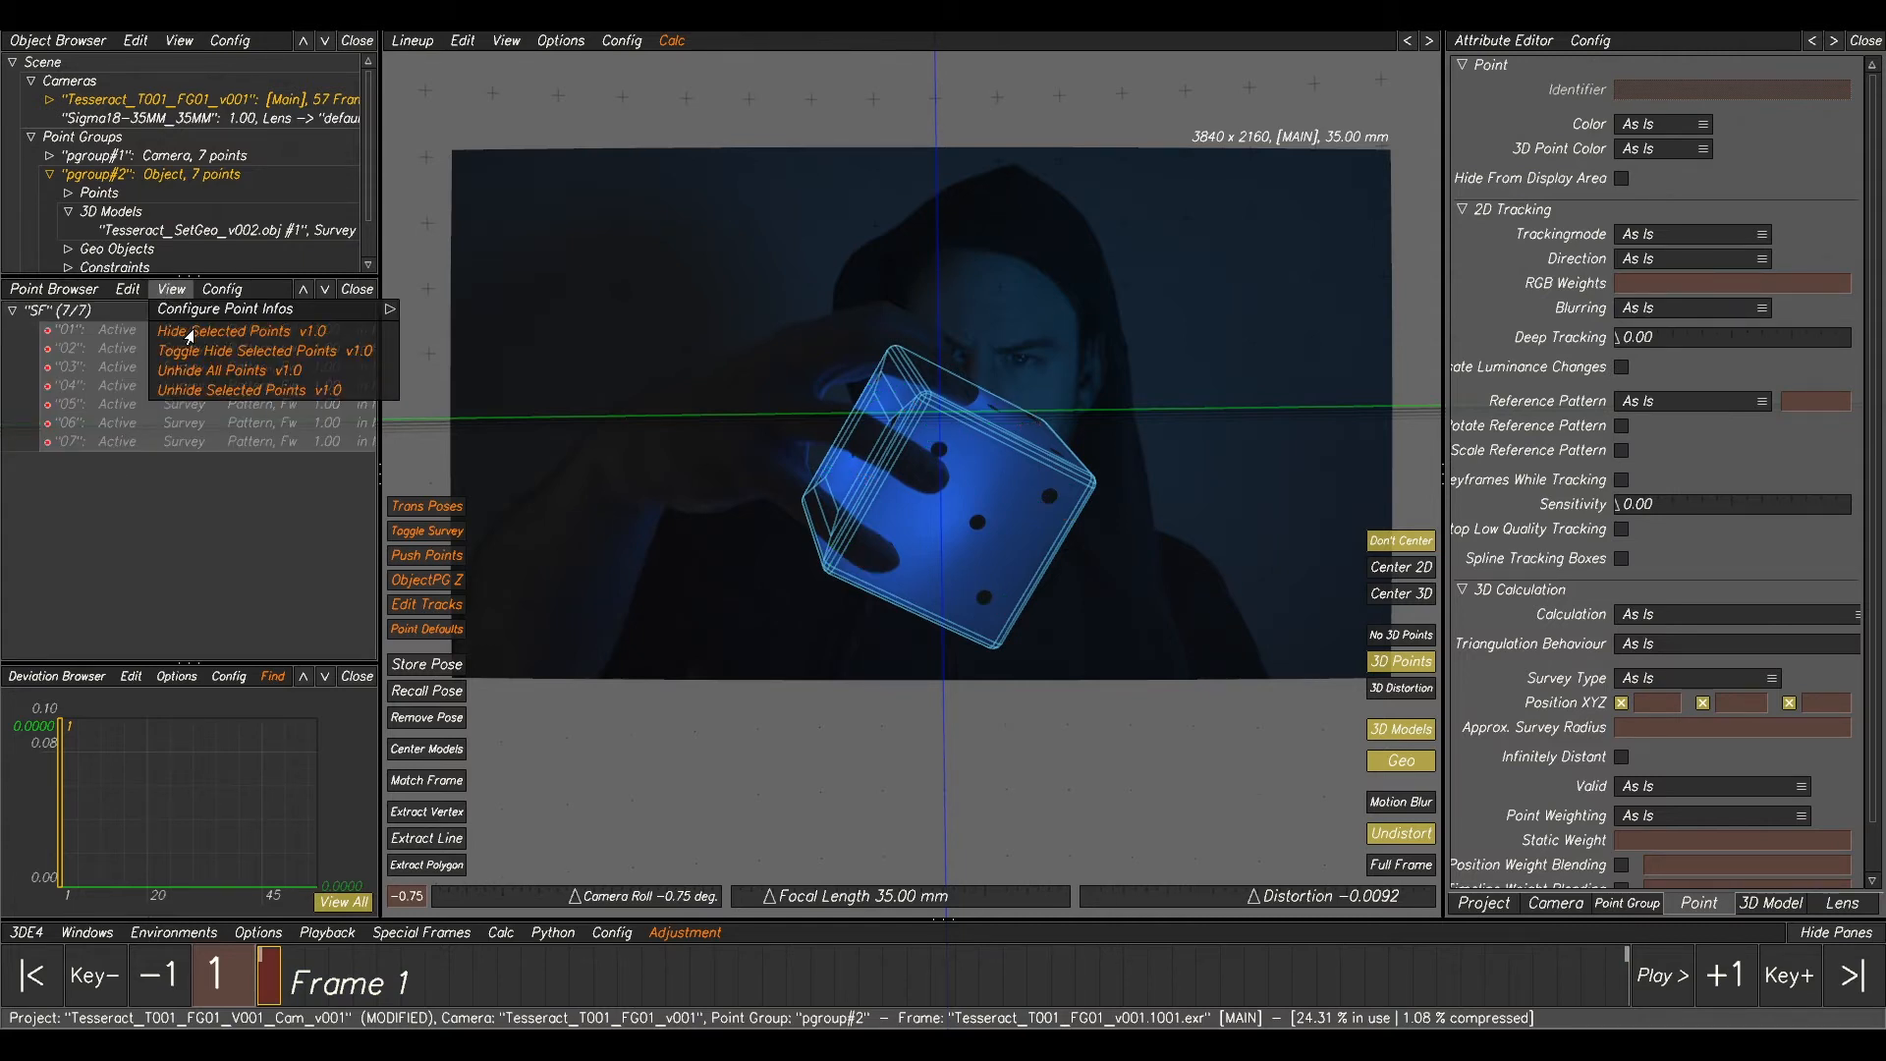
# - Set the calculation mode of the seven SF points to Disabled and store the pose on frame 1
pyautogui.rightClick(103, 369)
pyautogui.moveTo(160, 458)
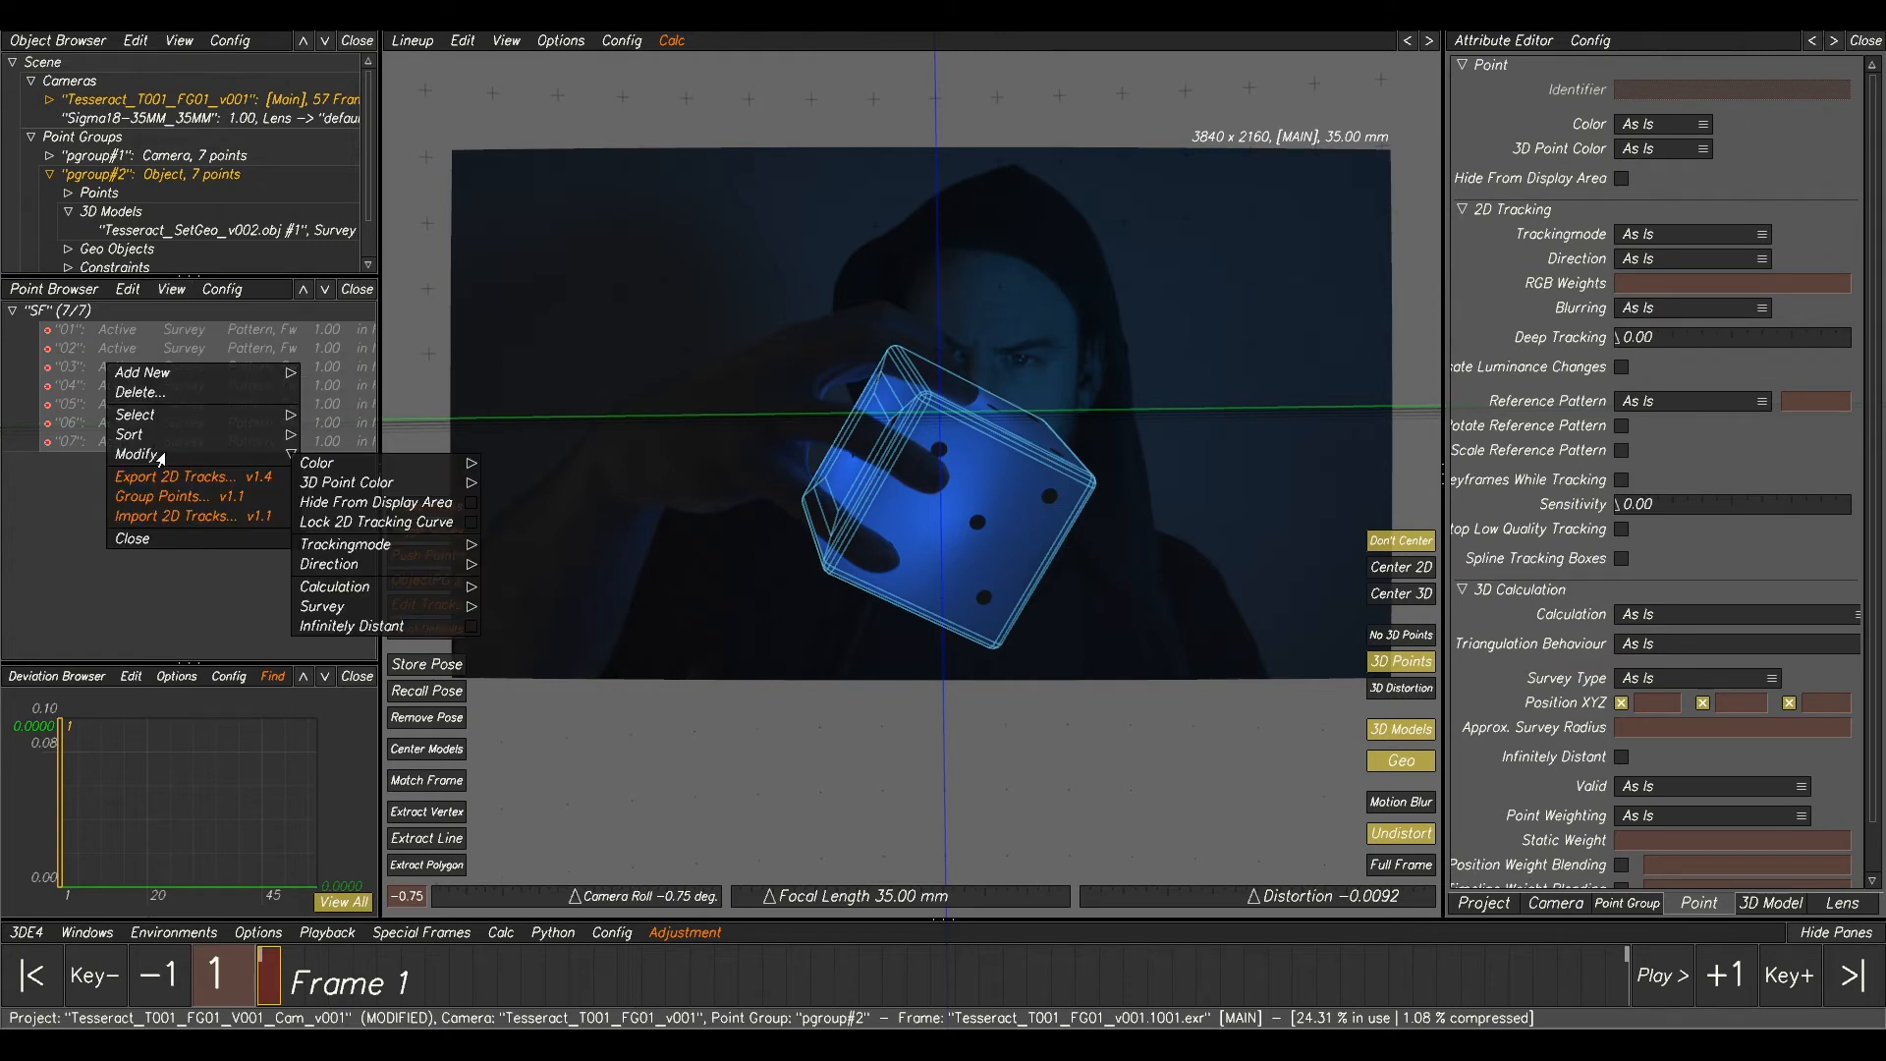
pyautogui.moveTo(334, 586)
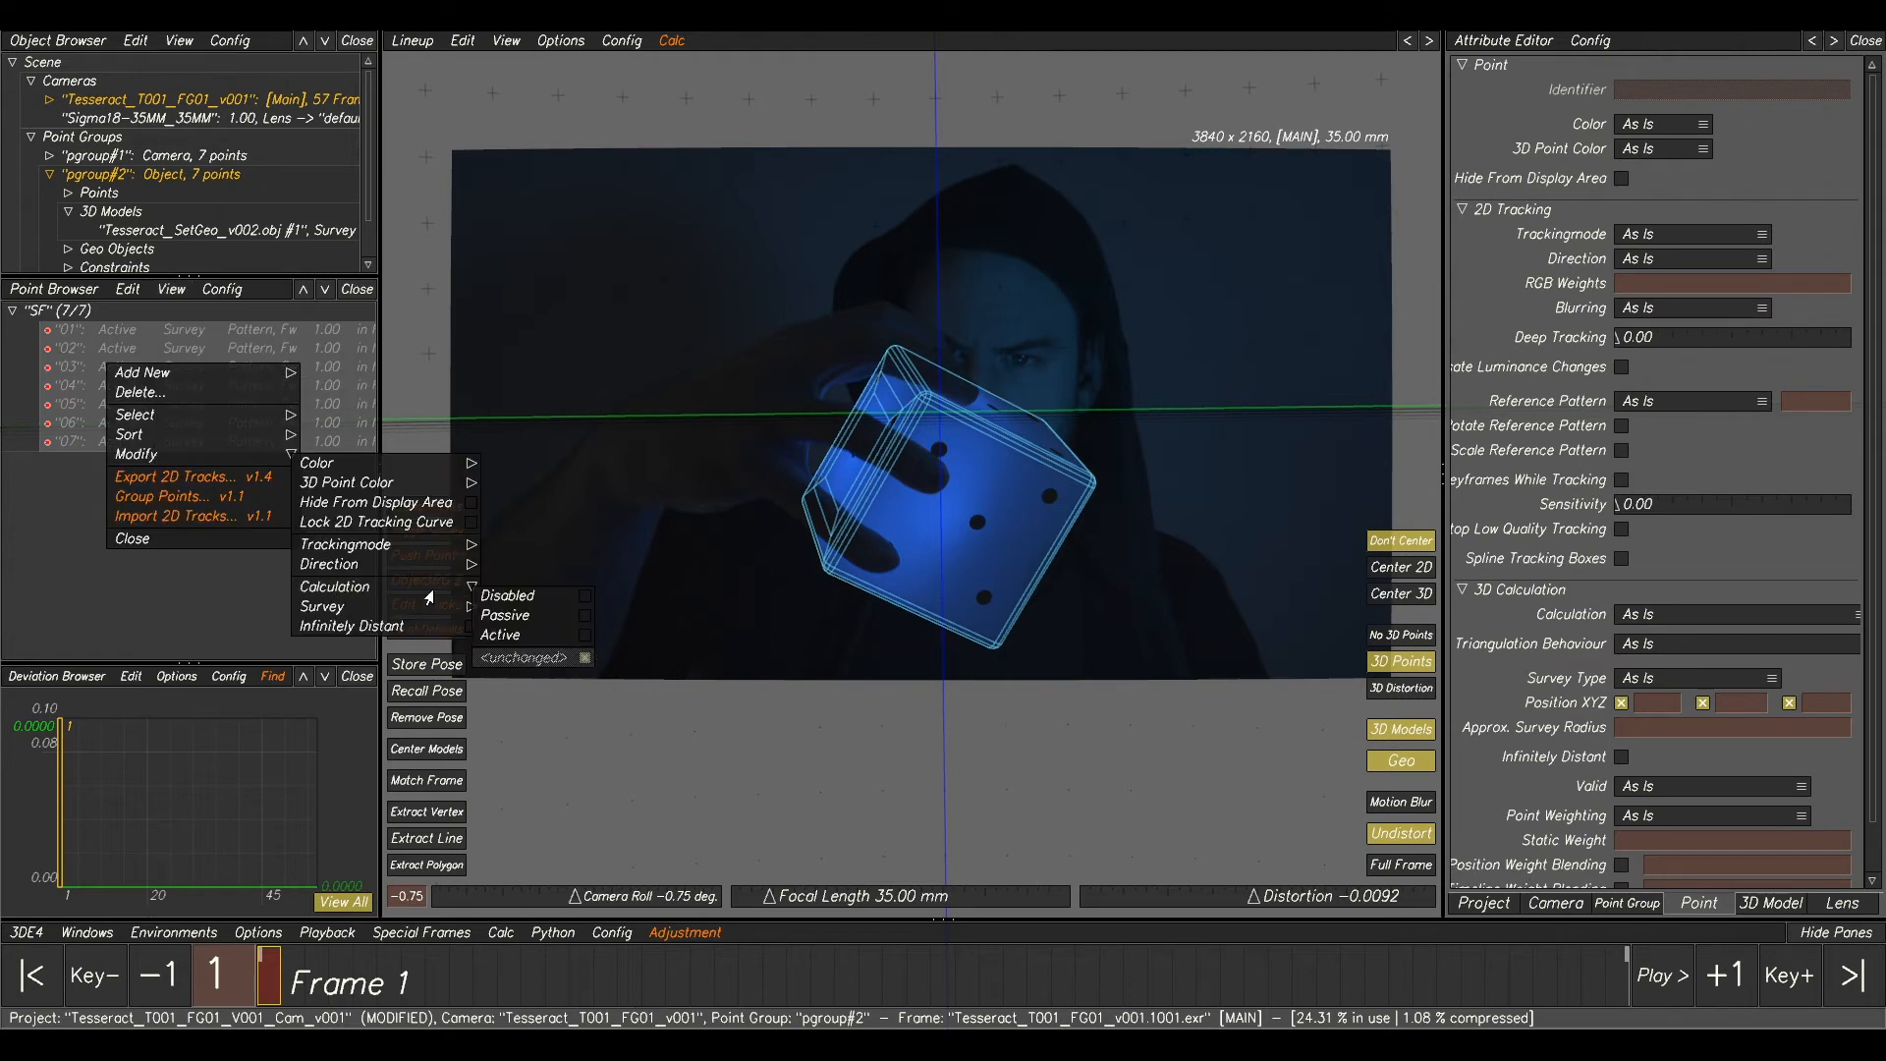
pyautogui.click(508, 595)
pyautogui.click(18, 310)
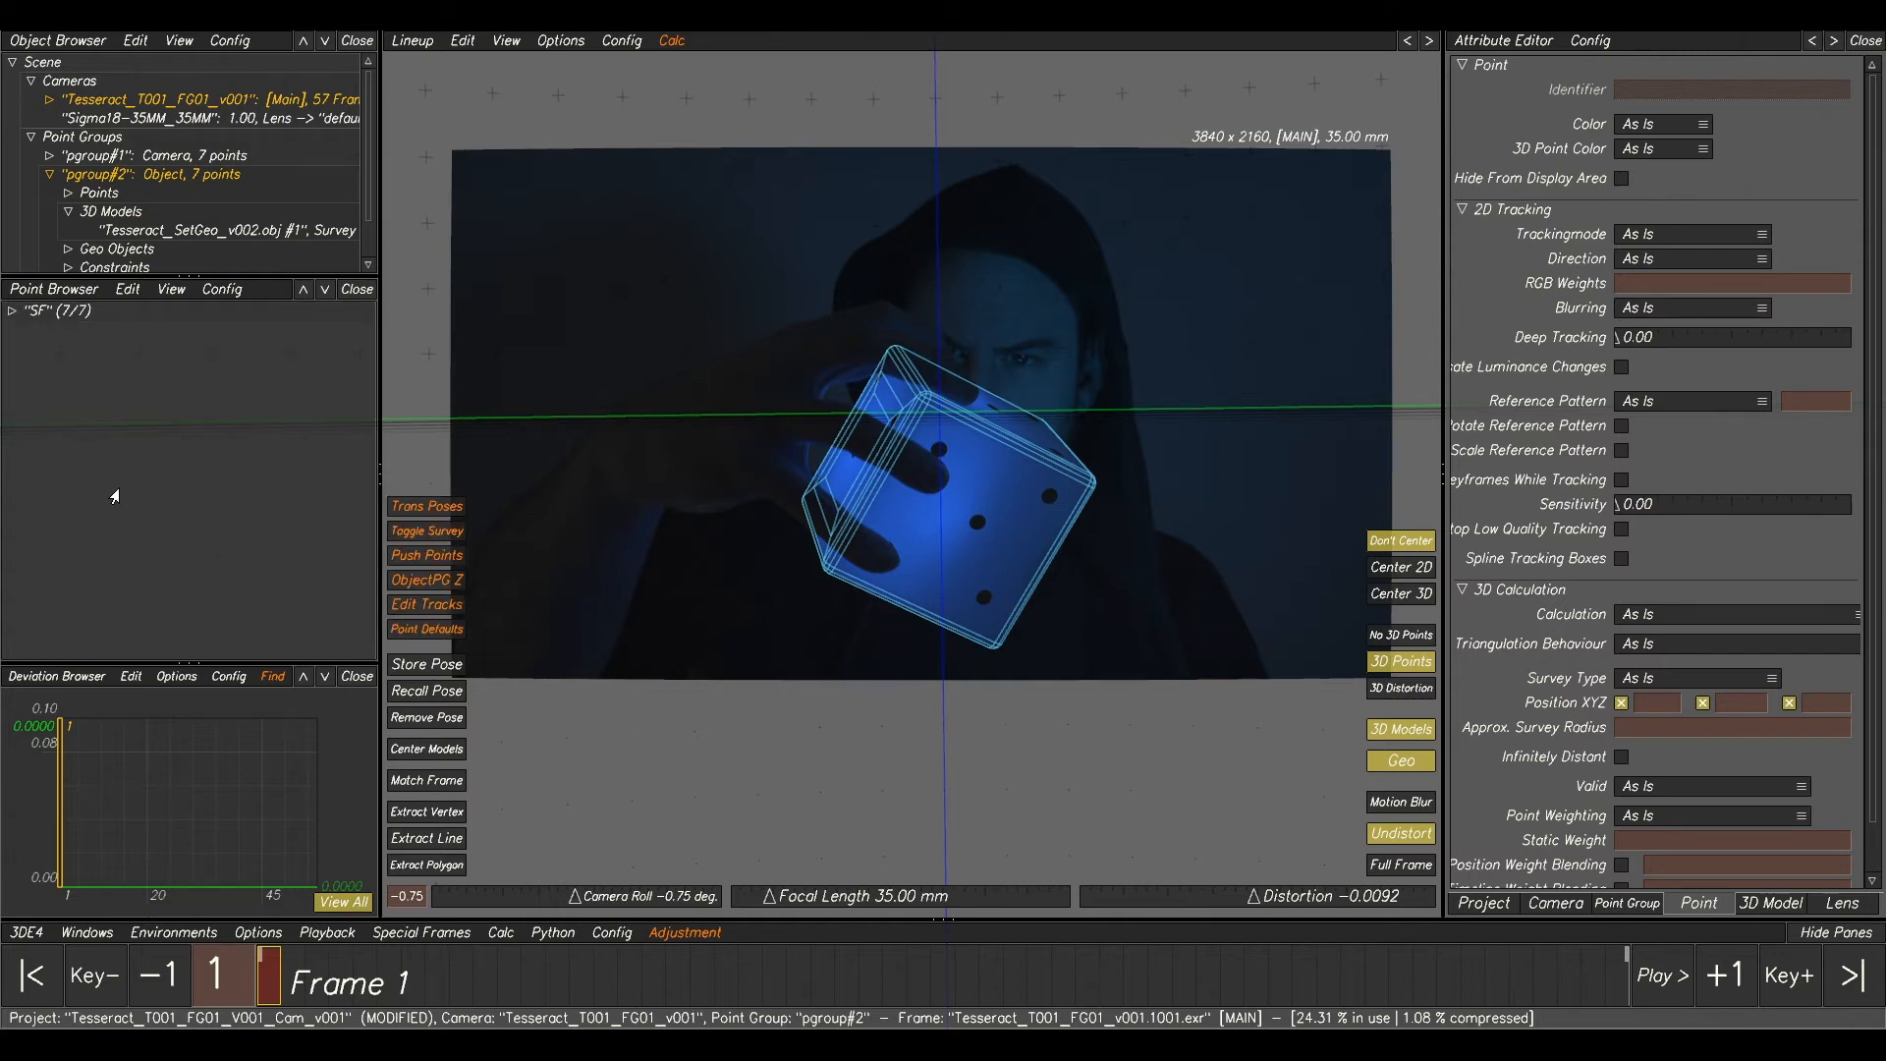
pyautogui.click(426, 668)
# - Switch to Manual Tracking and compare which dots on the cube are visible on frames 1 and 57
pyautogui.press('F1')
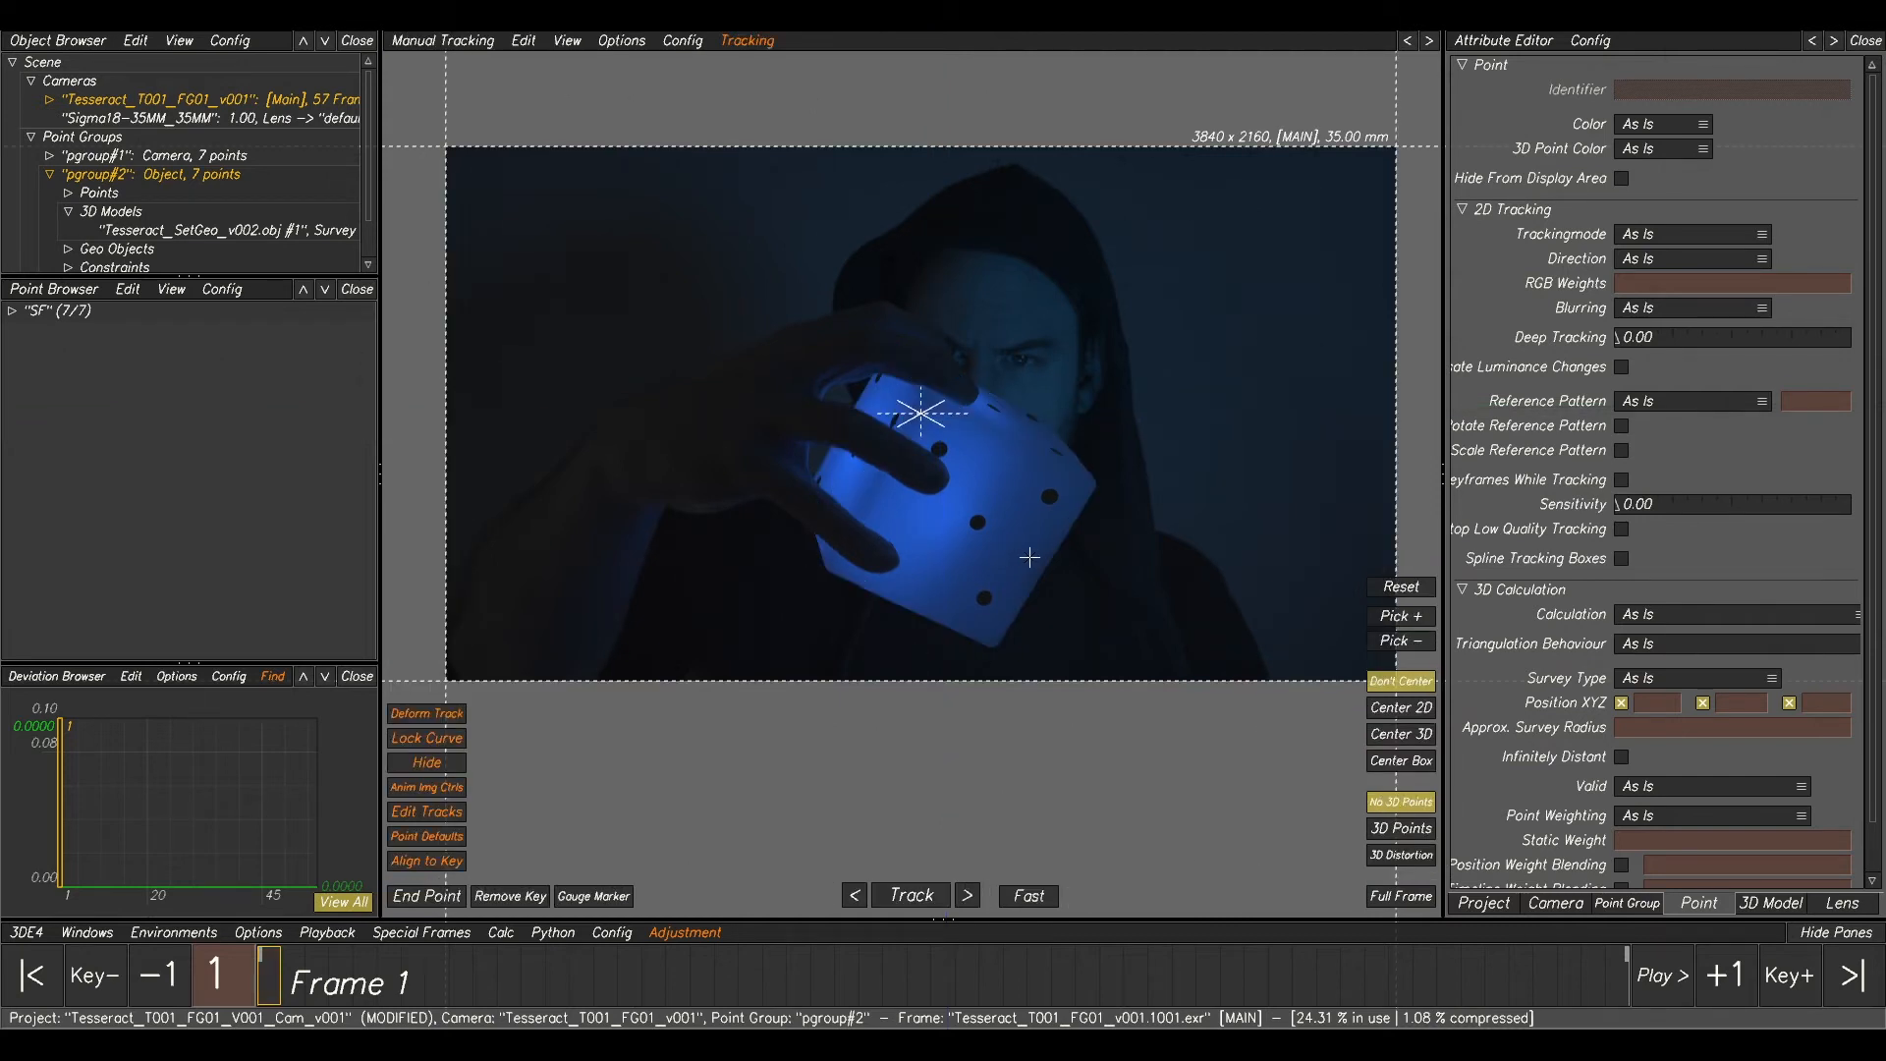
pyautogui.scroll(4, 1012, 604)
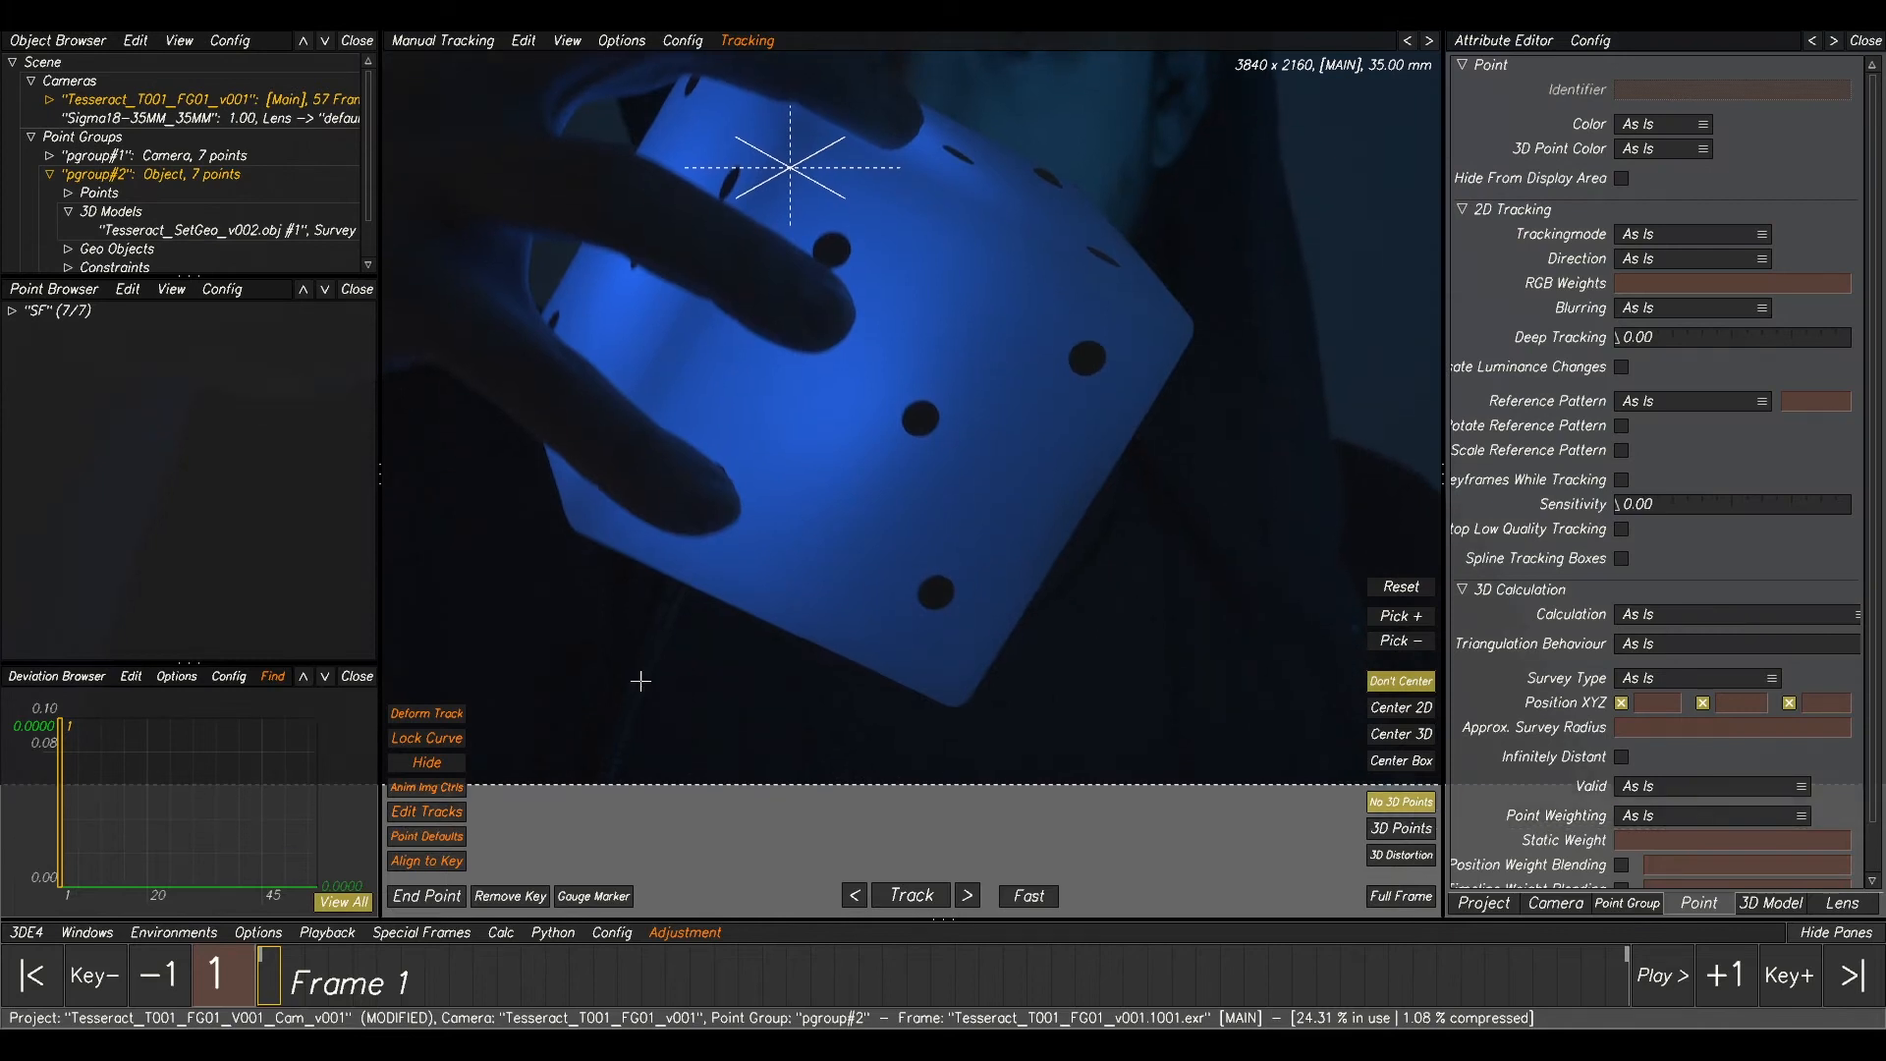
pyautogui.scroll(2, 933, 590)
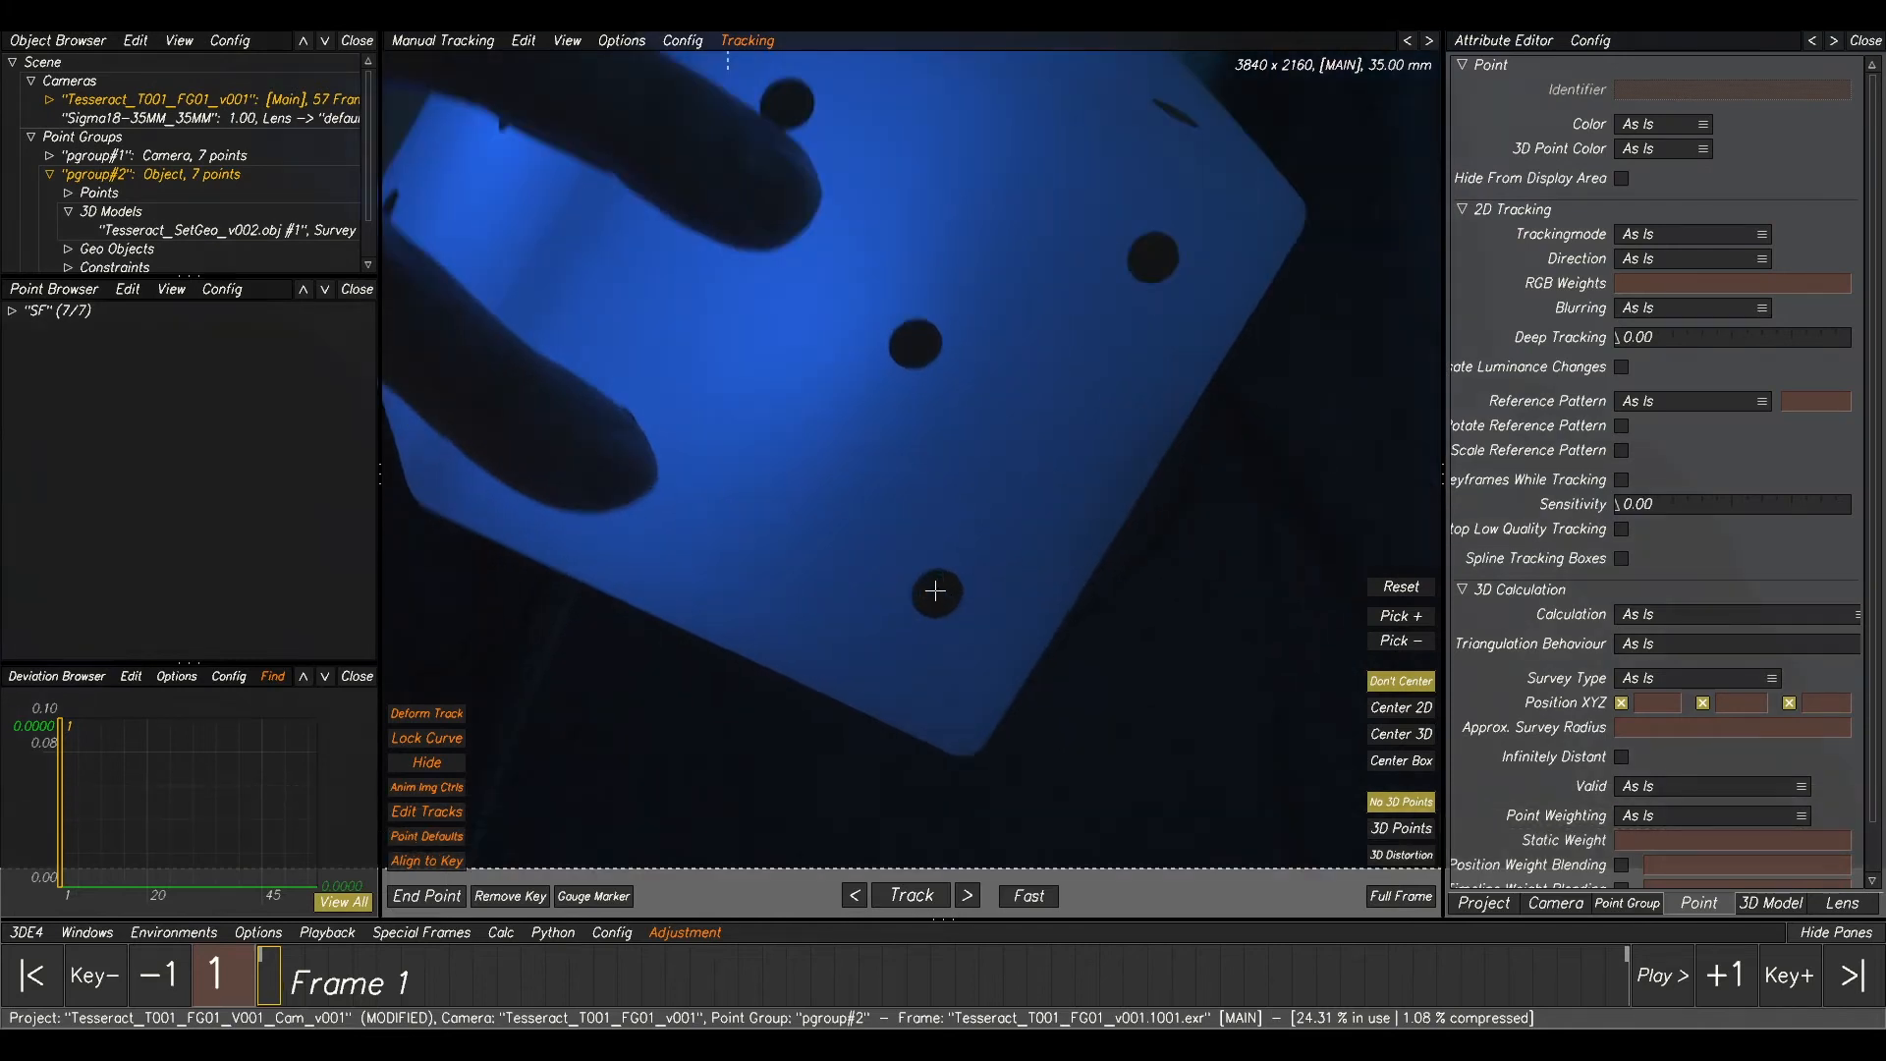
pyautogui.scroll(-6, 871, 681)
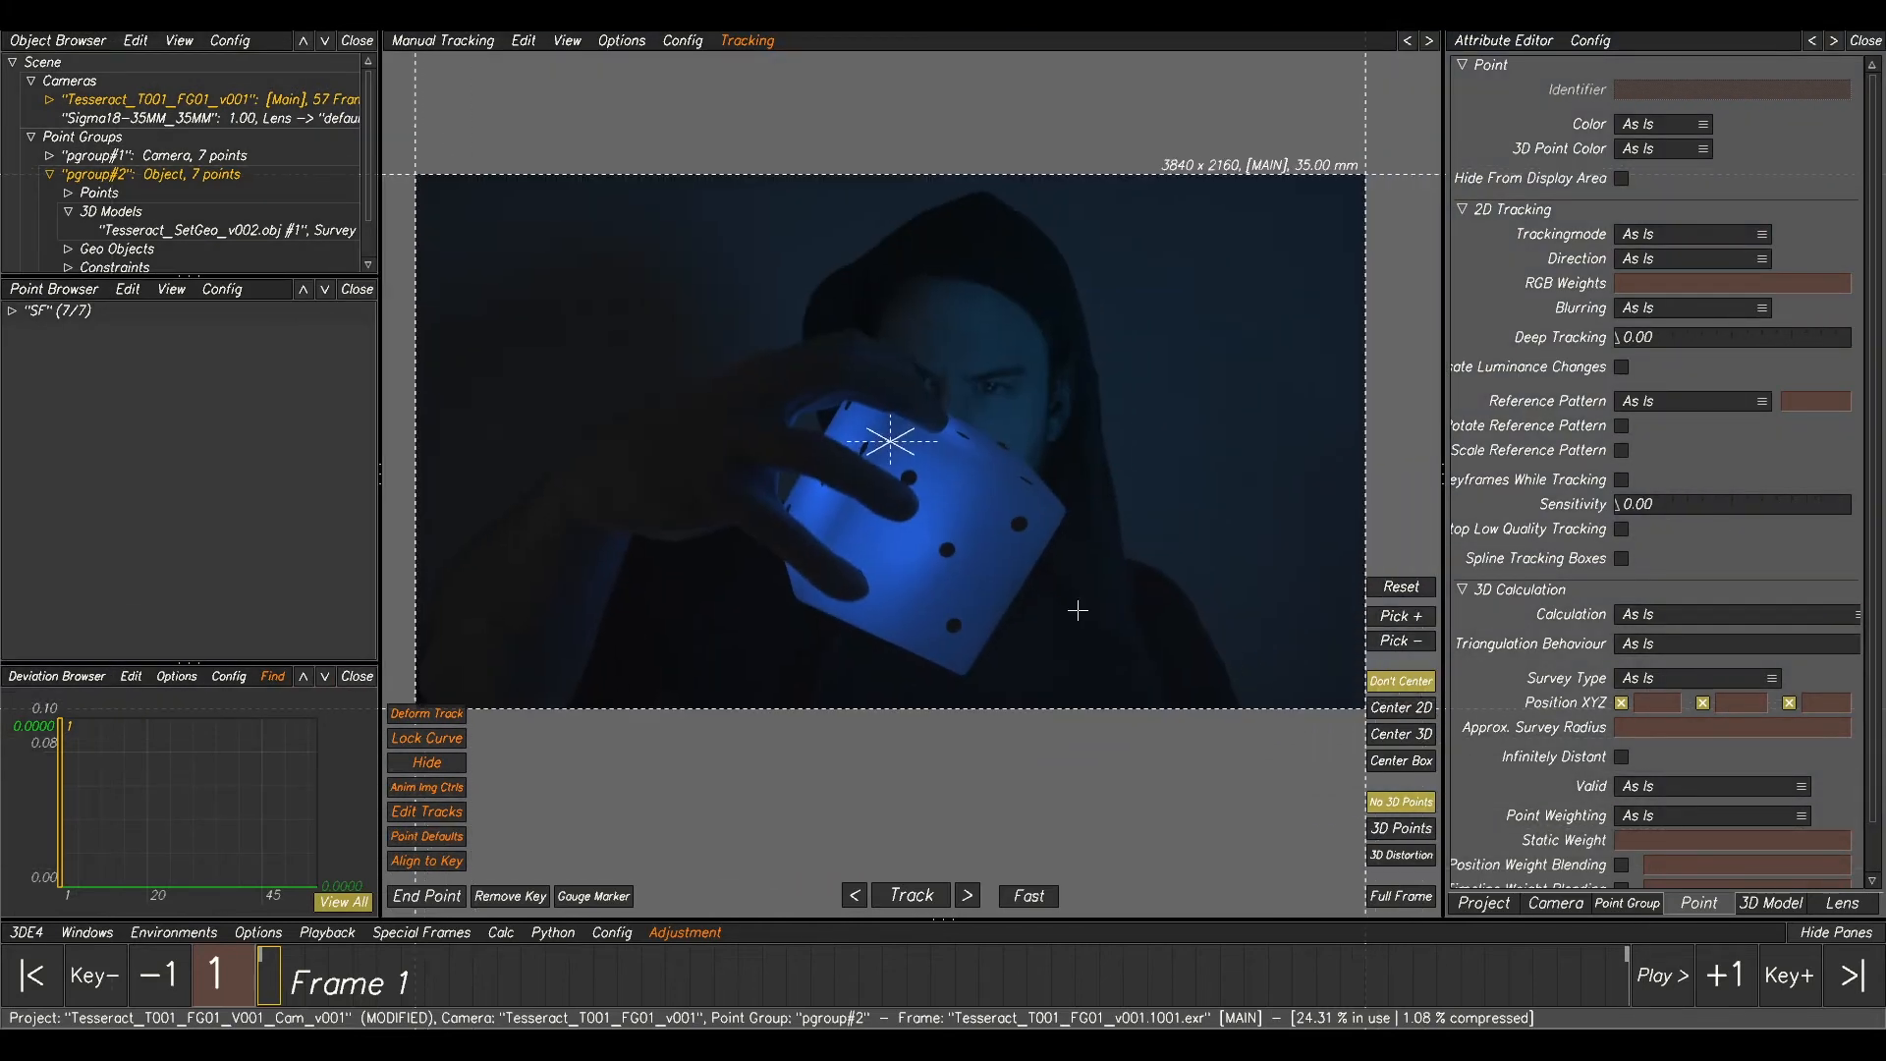
pyautogui.moveTo(1280, 1017); pyautogui.dragTo(1743, 827)
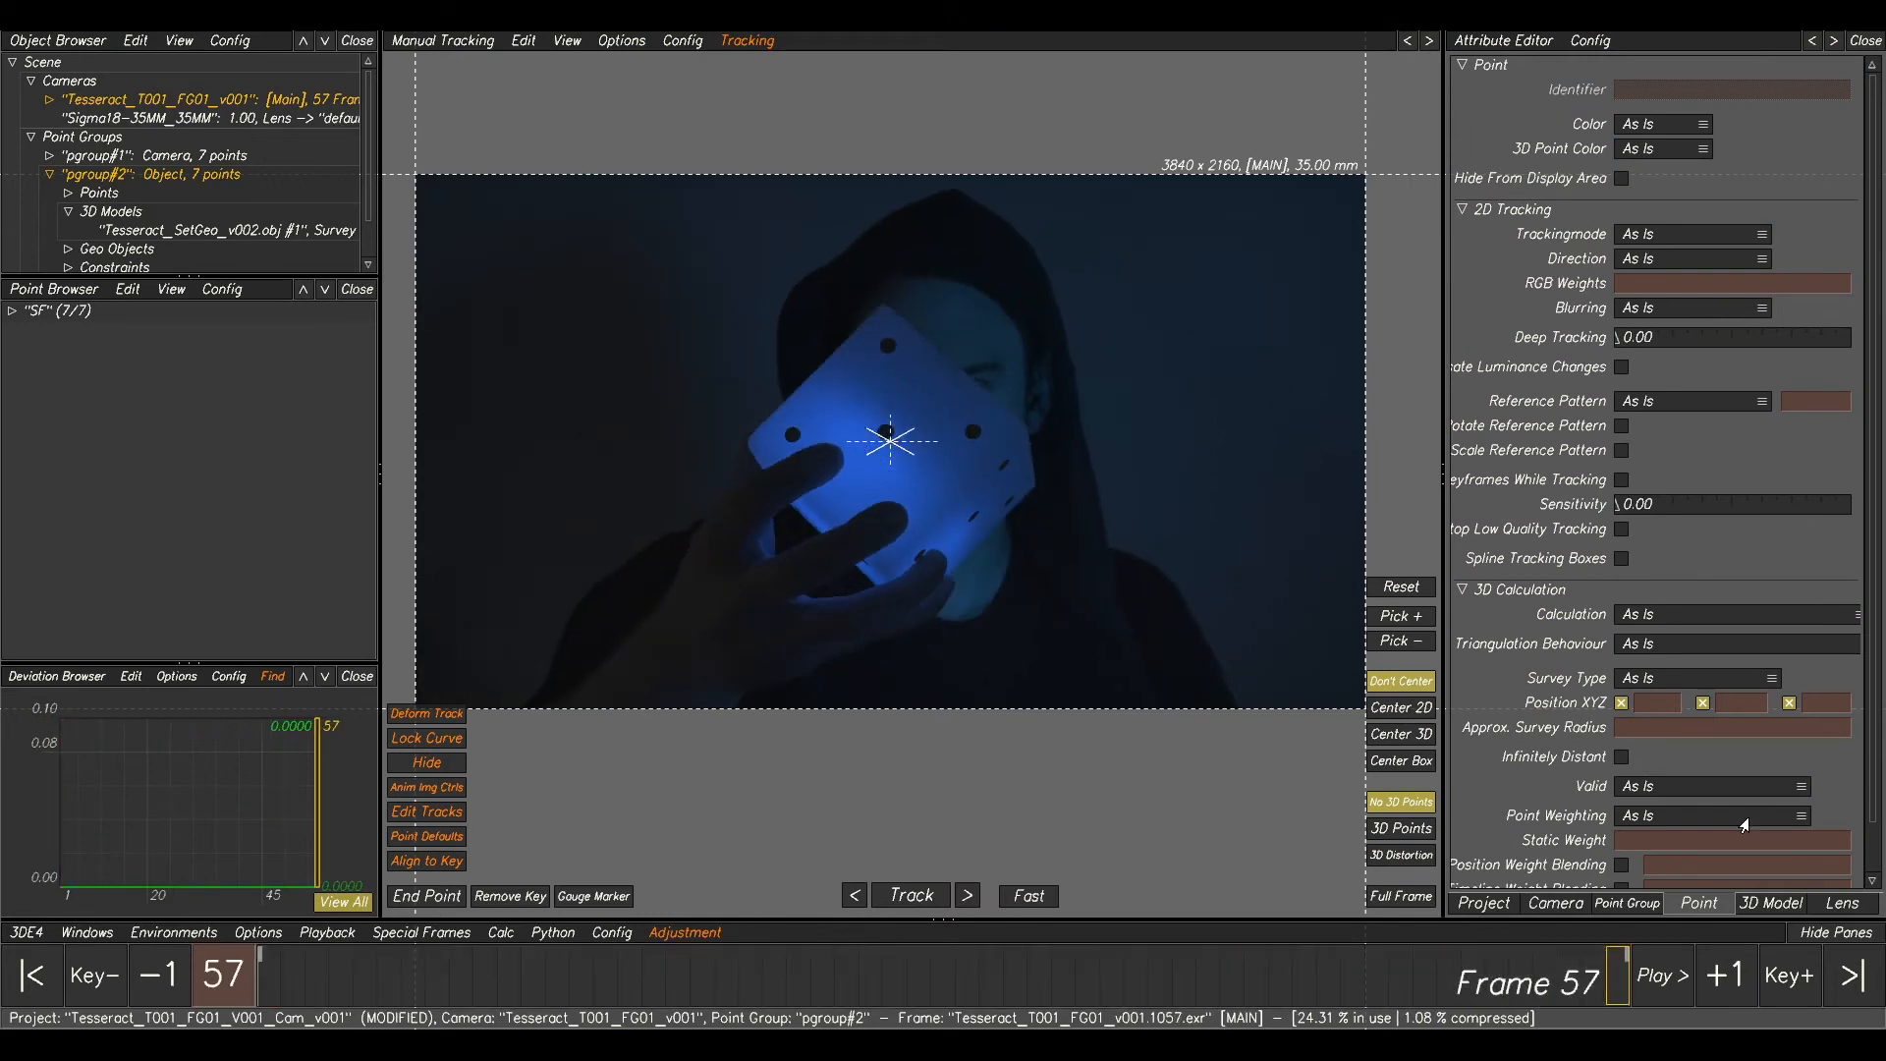
pyautogui.scroll(5, 985, 508)
pyautogui.moveTo(1535, 973); pyautogui.dragTo(267, 972)
pyautogui.scroll(-4, 1043, 590)
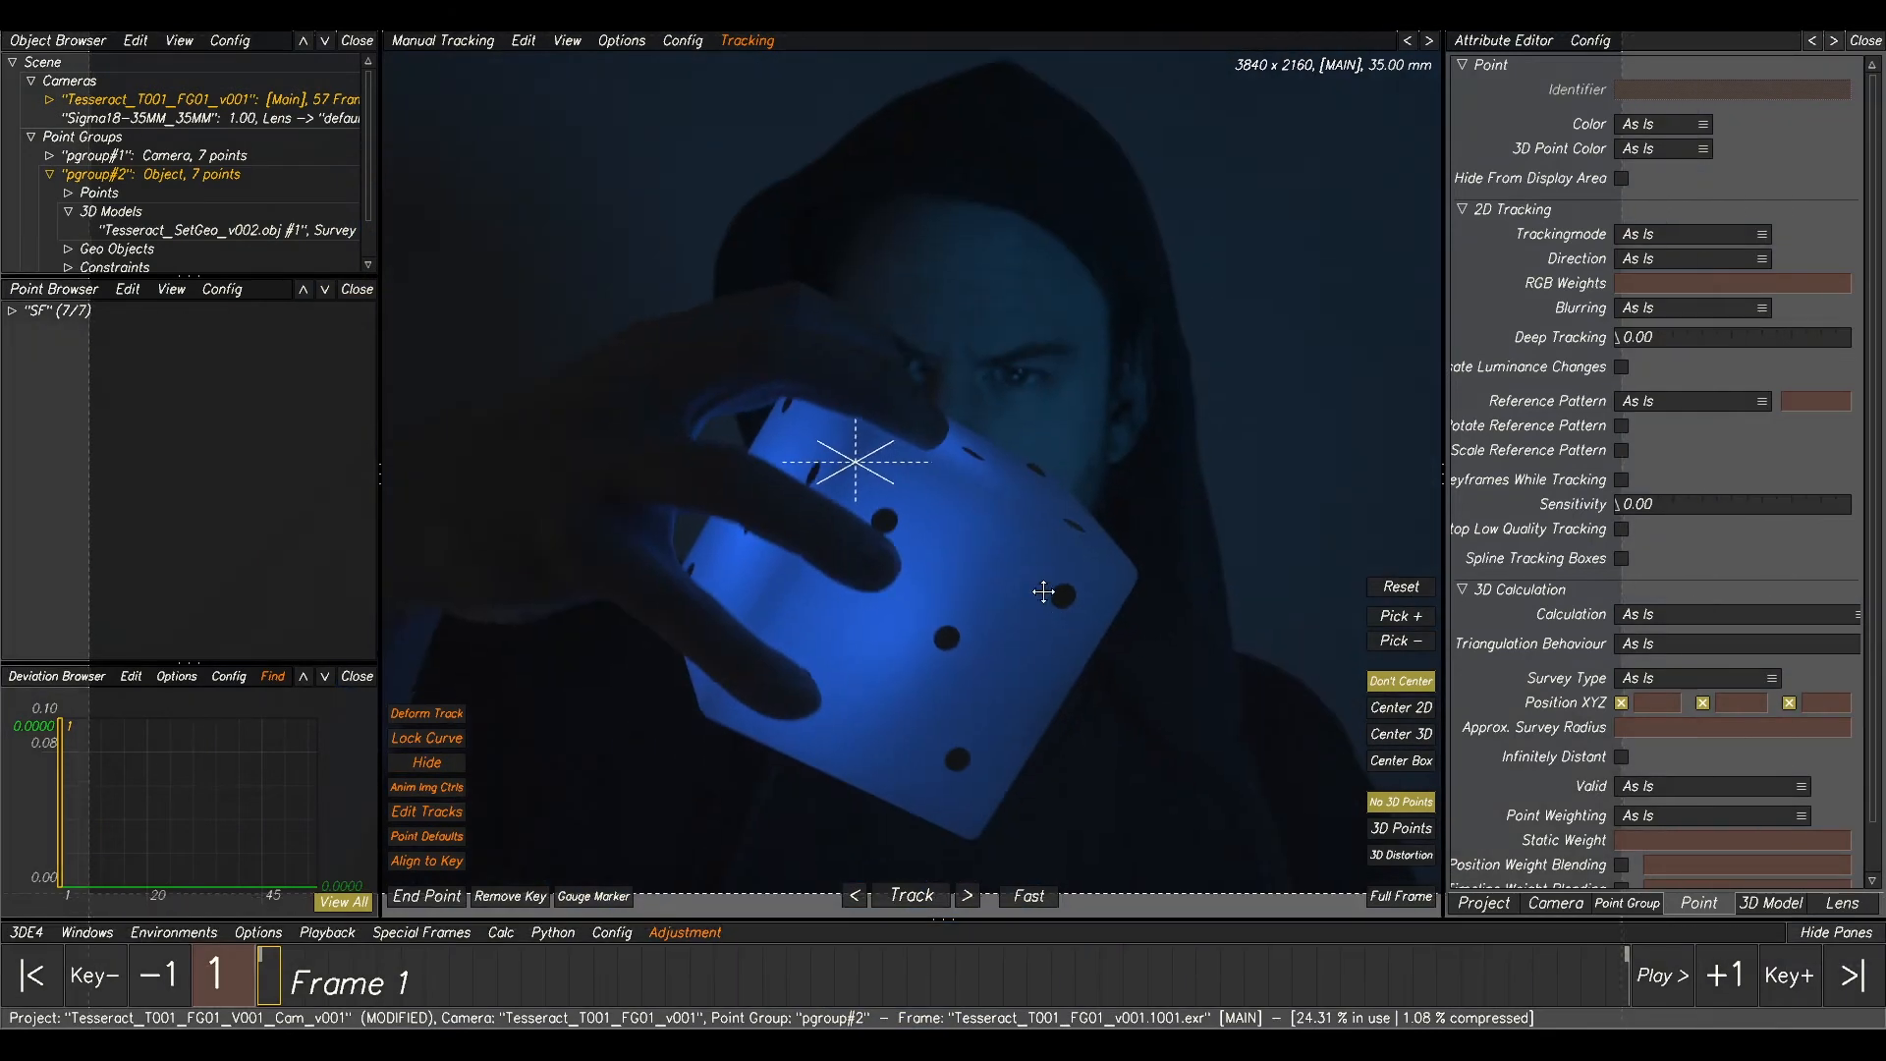
# - Place point 08 on the lowest dot of the cube's front face on frame 1, gauge the marker and track it forward
pyautogui.scroll(3, 1042, 590)
pyautogui.scroll(3, 885, 618)
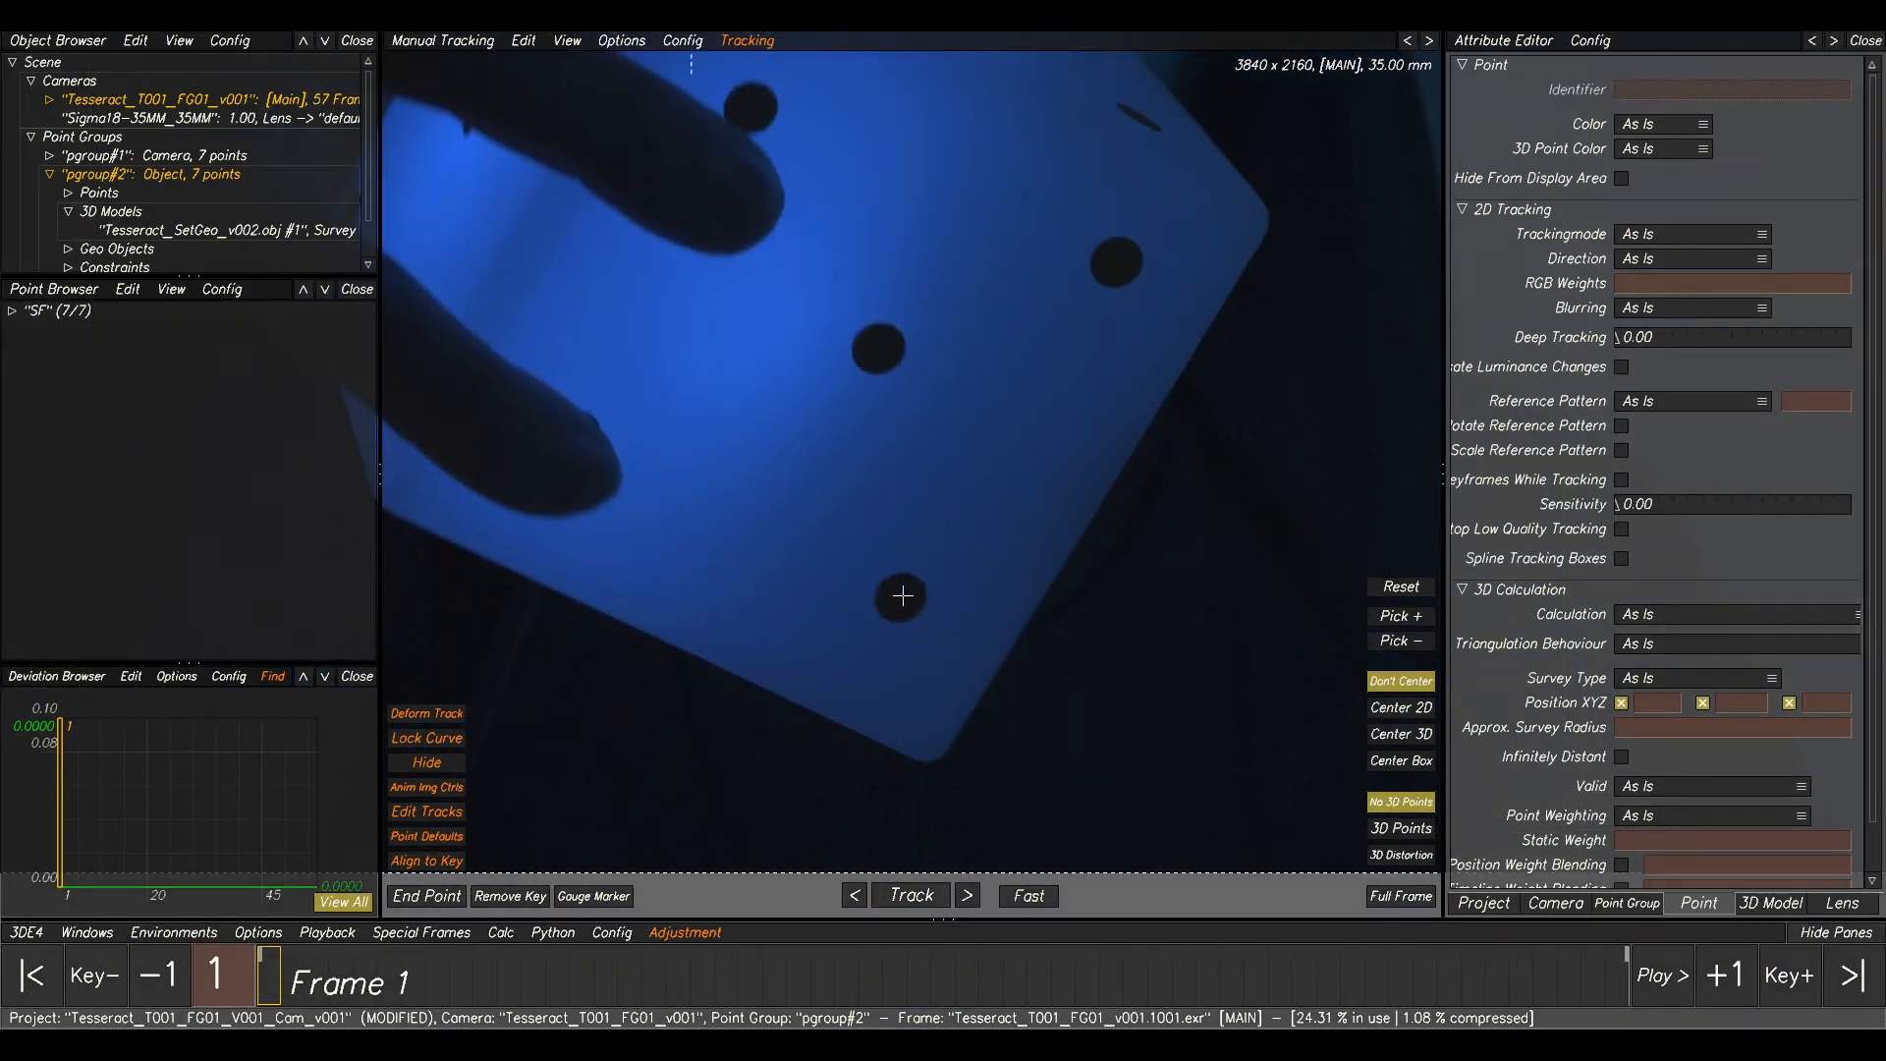
pyautogui.keyDown('ctrl'); pyautogui.click(901, 597); pyautogui.keyUp('ctrl')
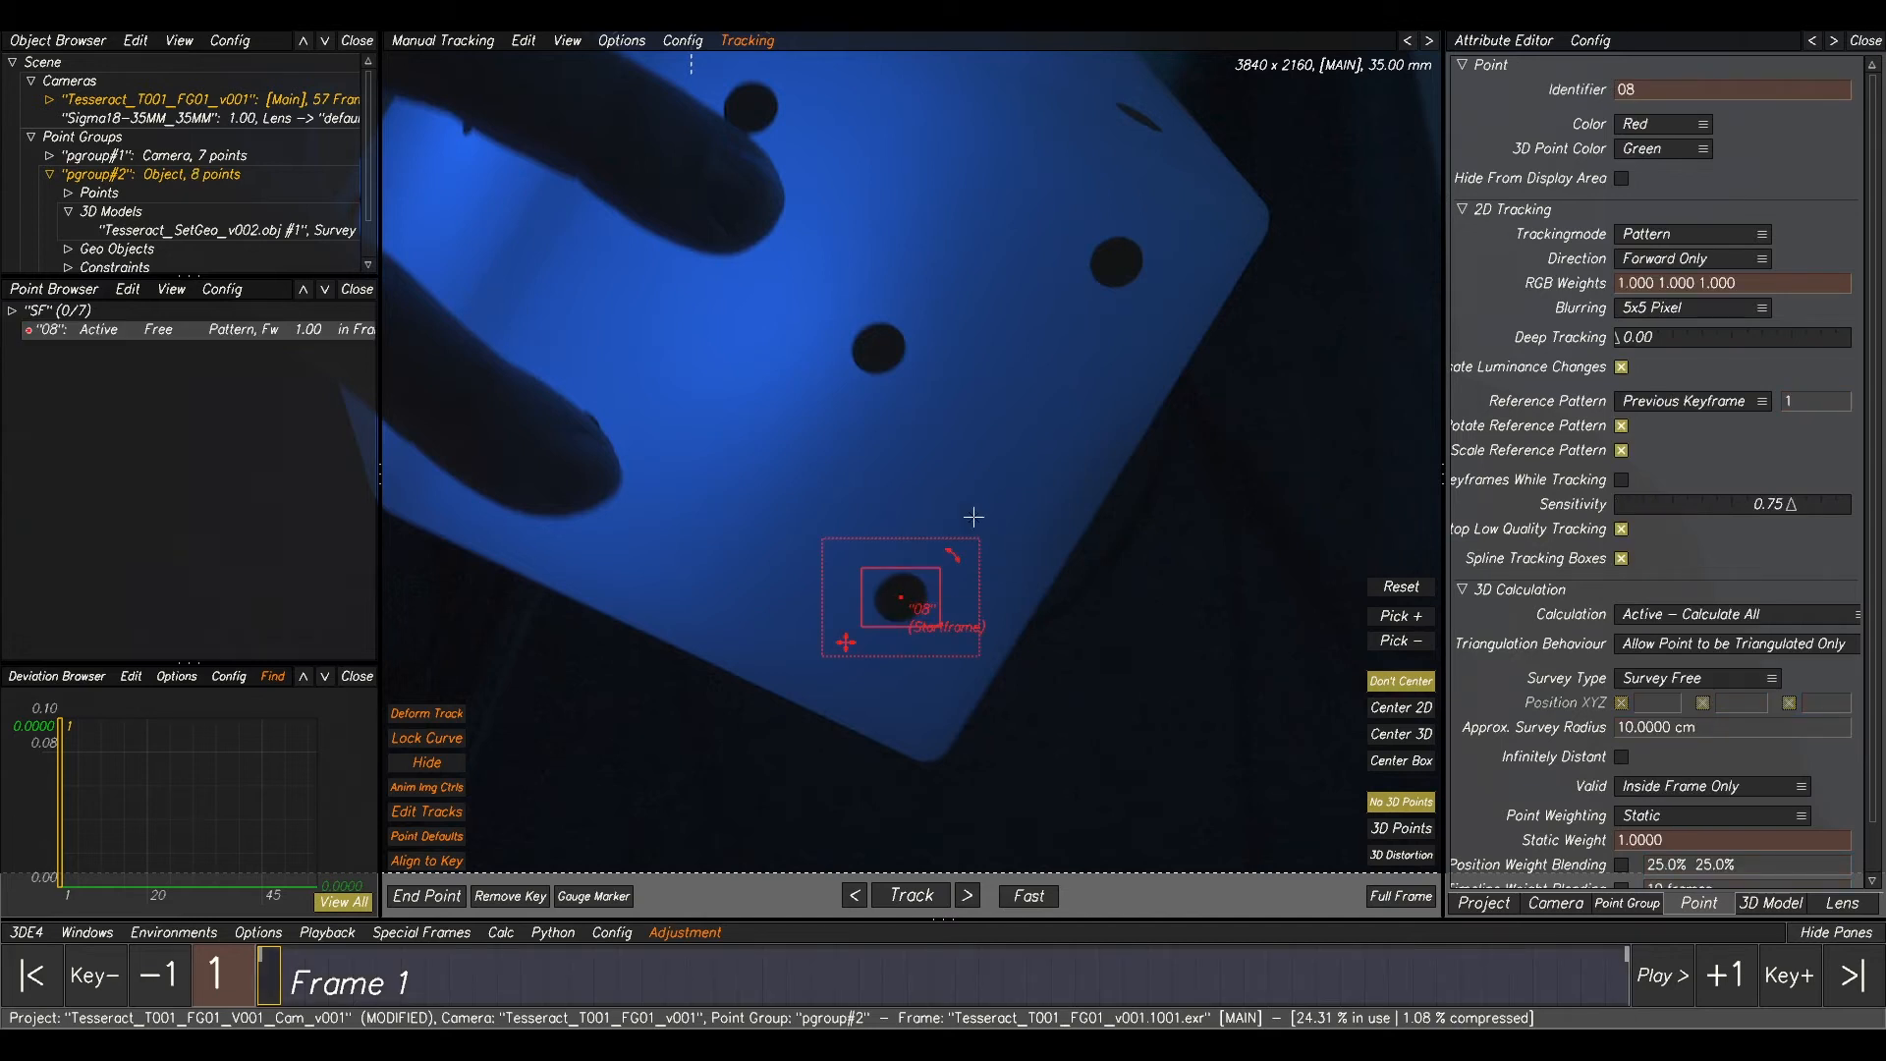
pyautogui.scroll(-3, 860, 568)
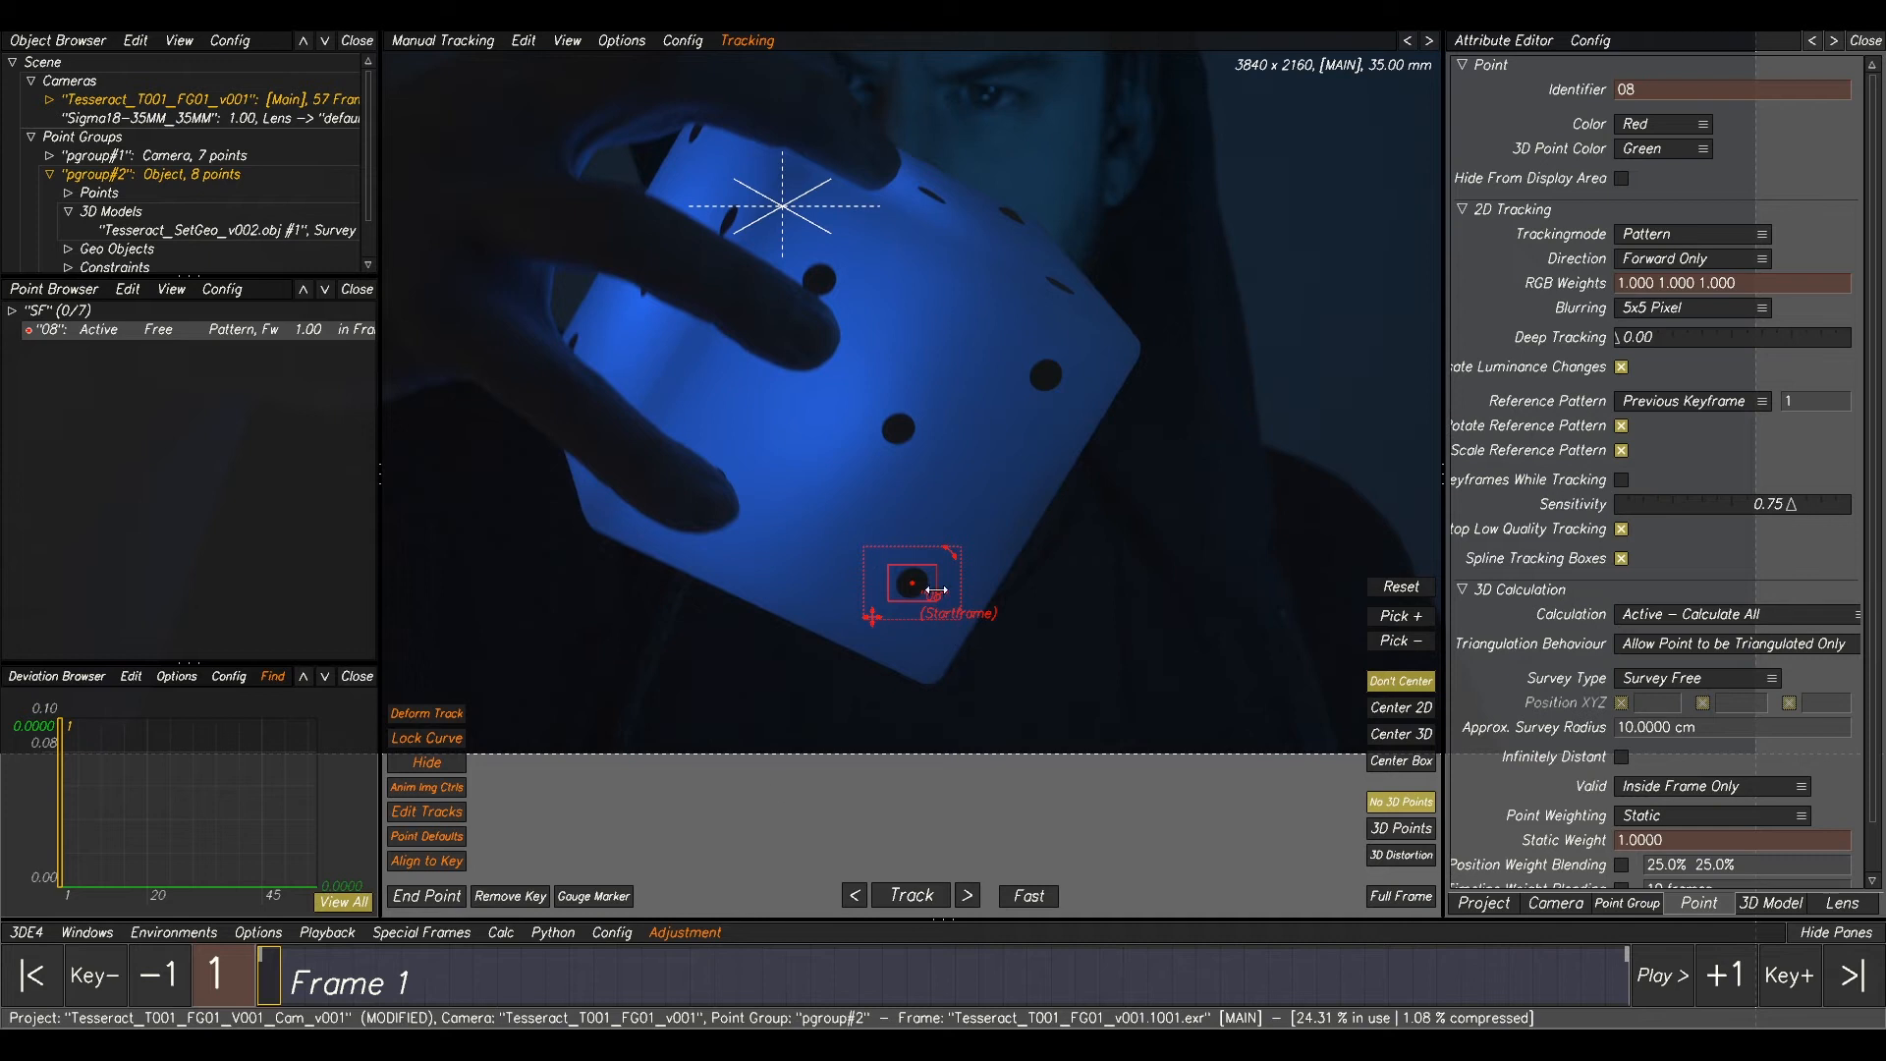
pyautogui.click(604, 896)
pyautogui.click(929, 897)
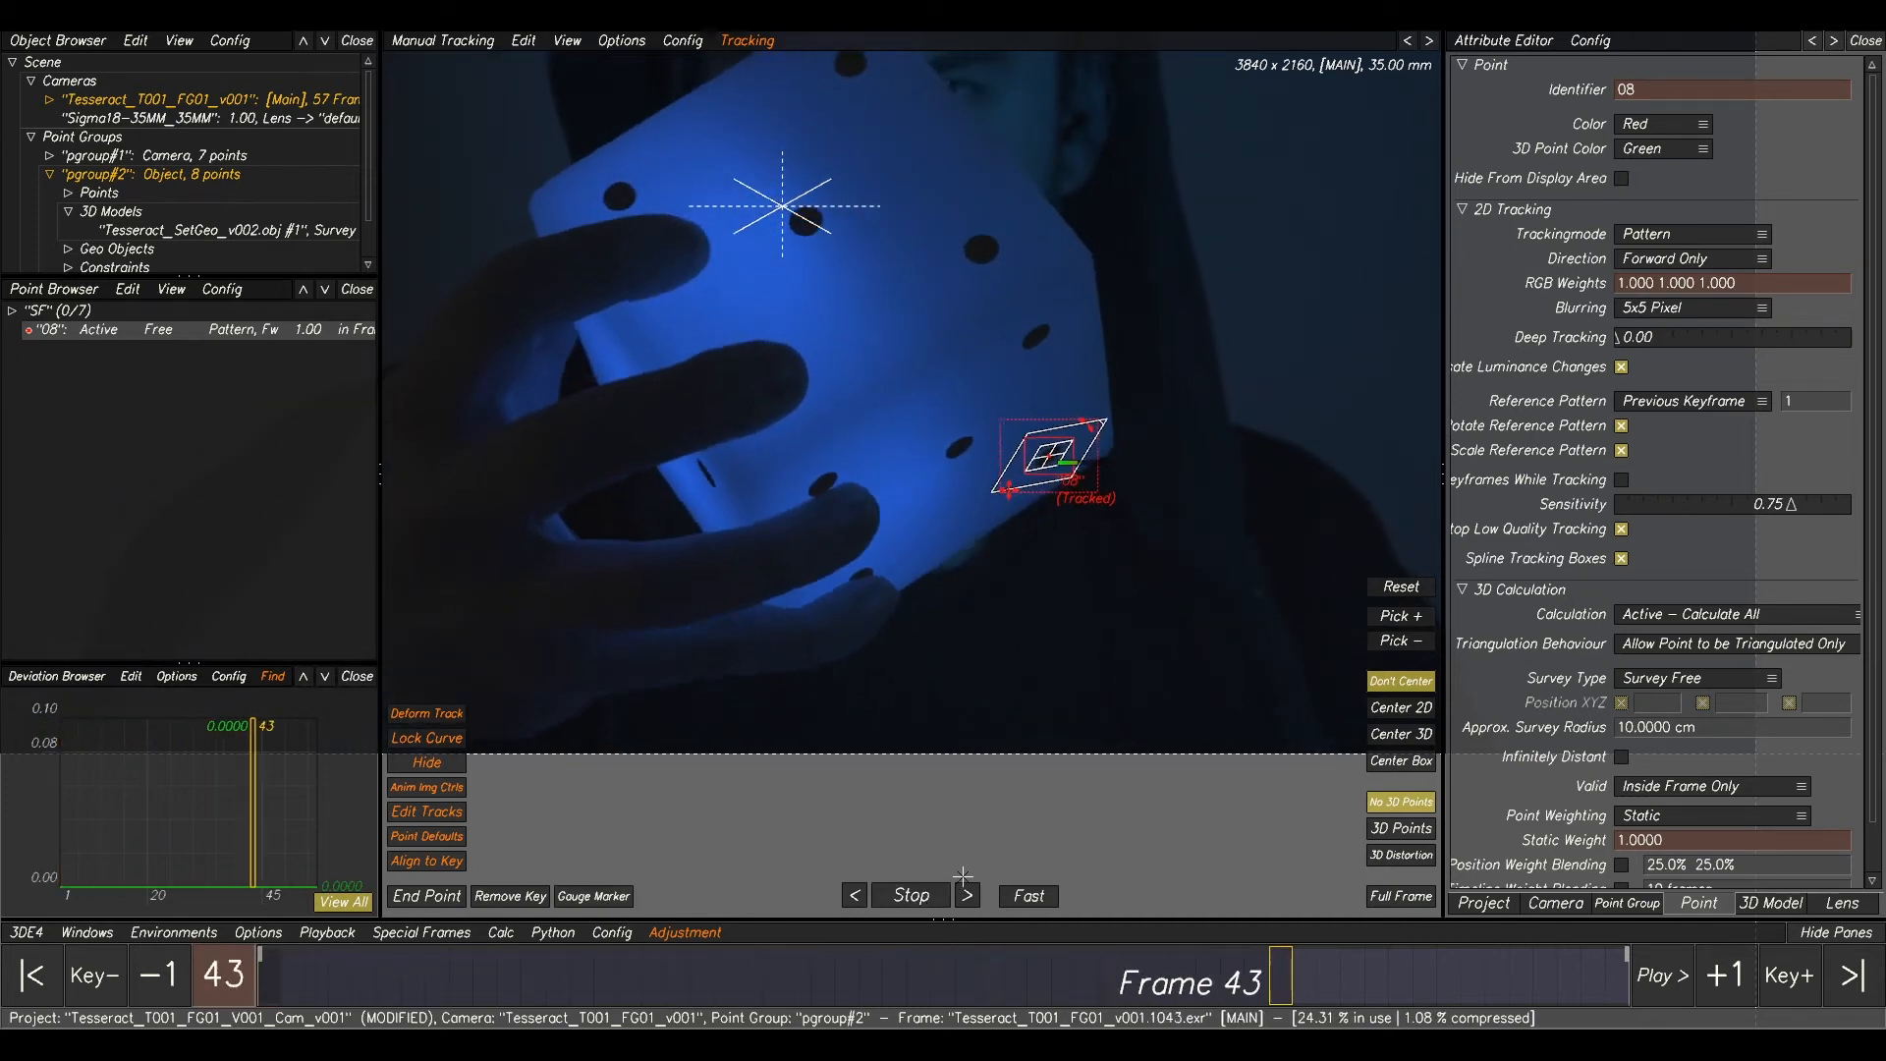
# - Turn on Center 2D for point 08 and review its track through the last frames
pyautogui.moveTo(1189, 967); pyautogui.dragTo(1561, 882)
pyautogui.keyDown('ctrl'); pyautogui.click(1399, 722); pyautogui.keyUp('ctrl')
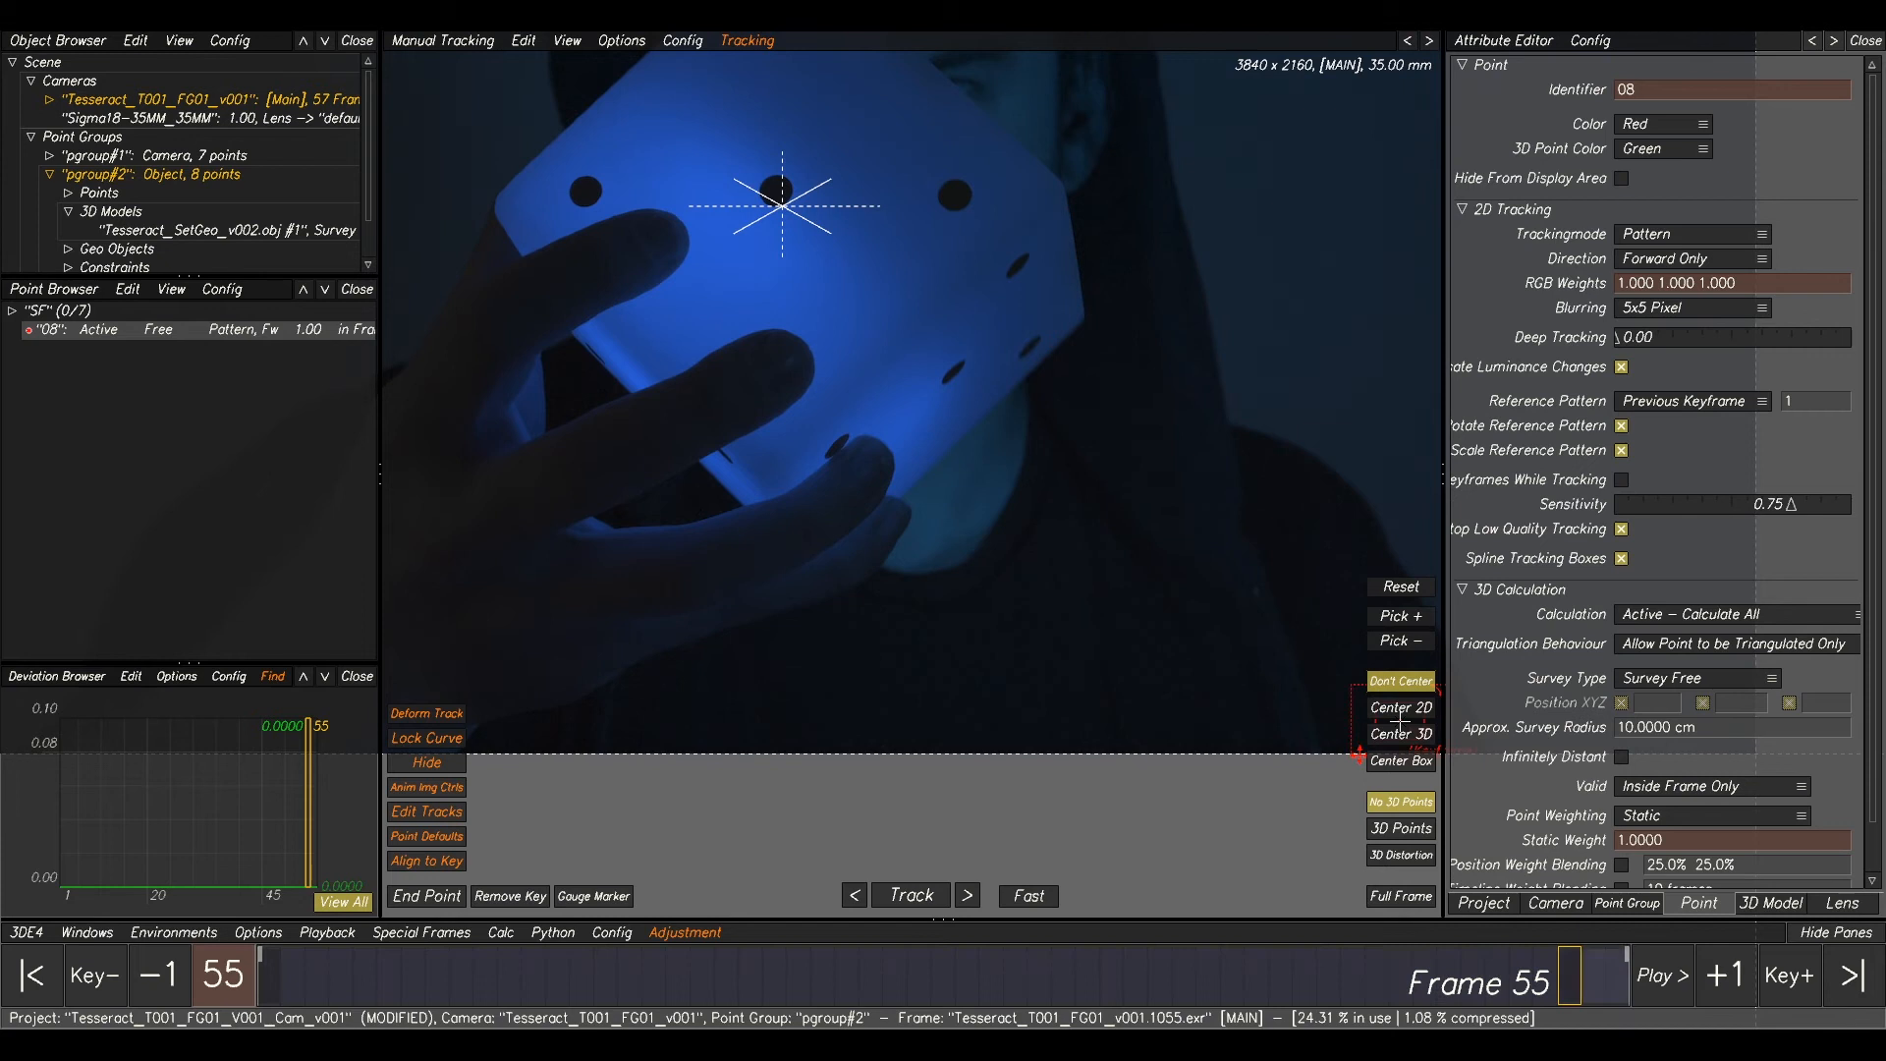
pyautogui.click(1396, 716)
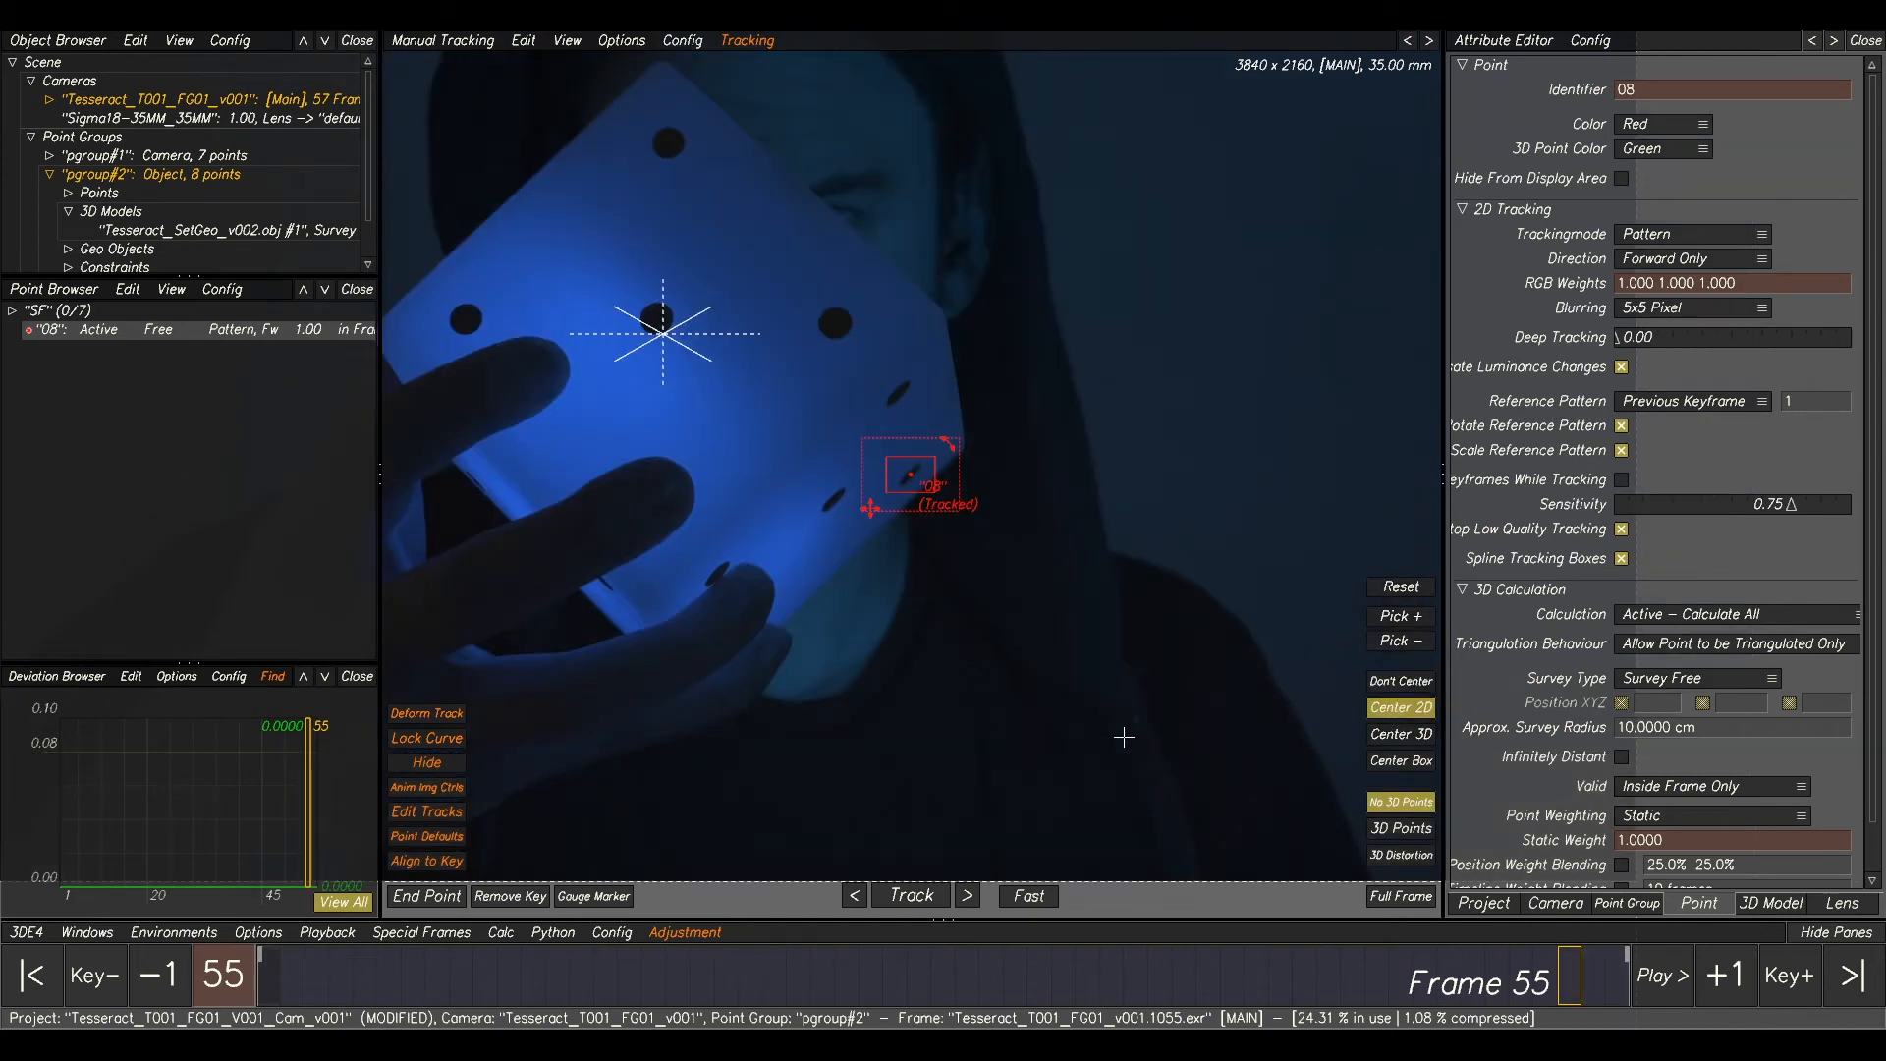
pyautogui.moveTo(1450, 985); pyautogui.dragTo(1645, 756)
pyautogui.click(820, 548)
# - Place point 09 on the middle dot of the cube's front face on frame 1 and track it forward
pyautogui.moveTo(819, 972); pyautogui.dragTo(2, 997)
pyautogui.scroll(1, 835, 537)
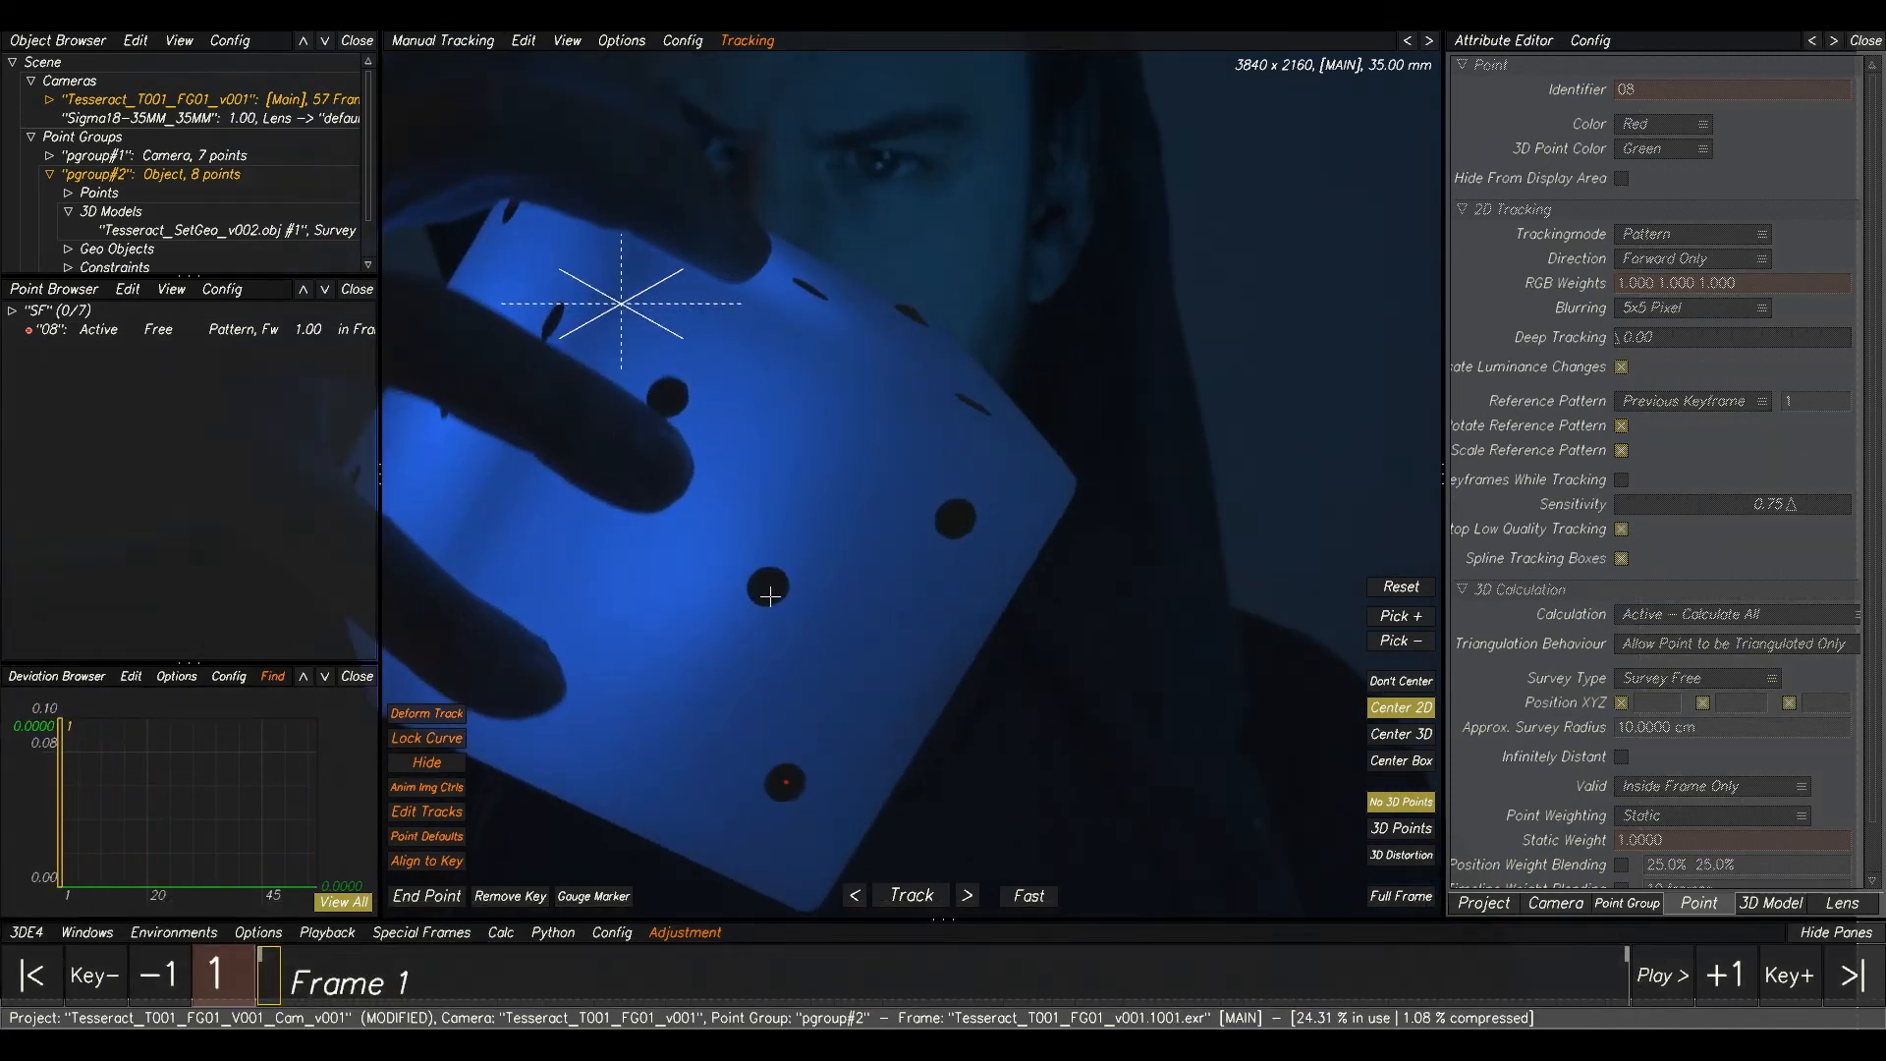
pyautogui.keyDown('ctrl'); pyautogui.click(768, 587); pyautogui.keyUp('ctrl')
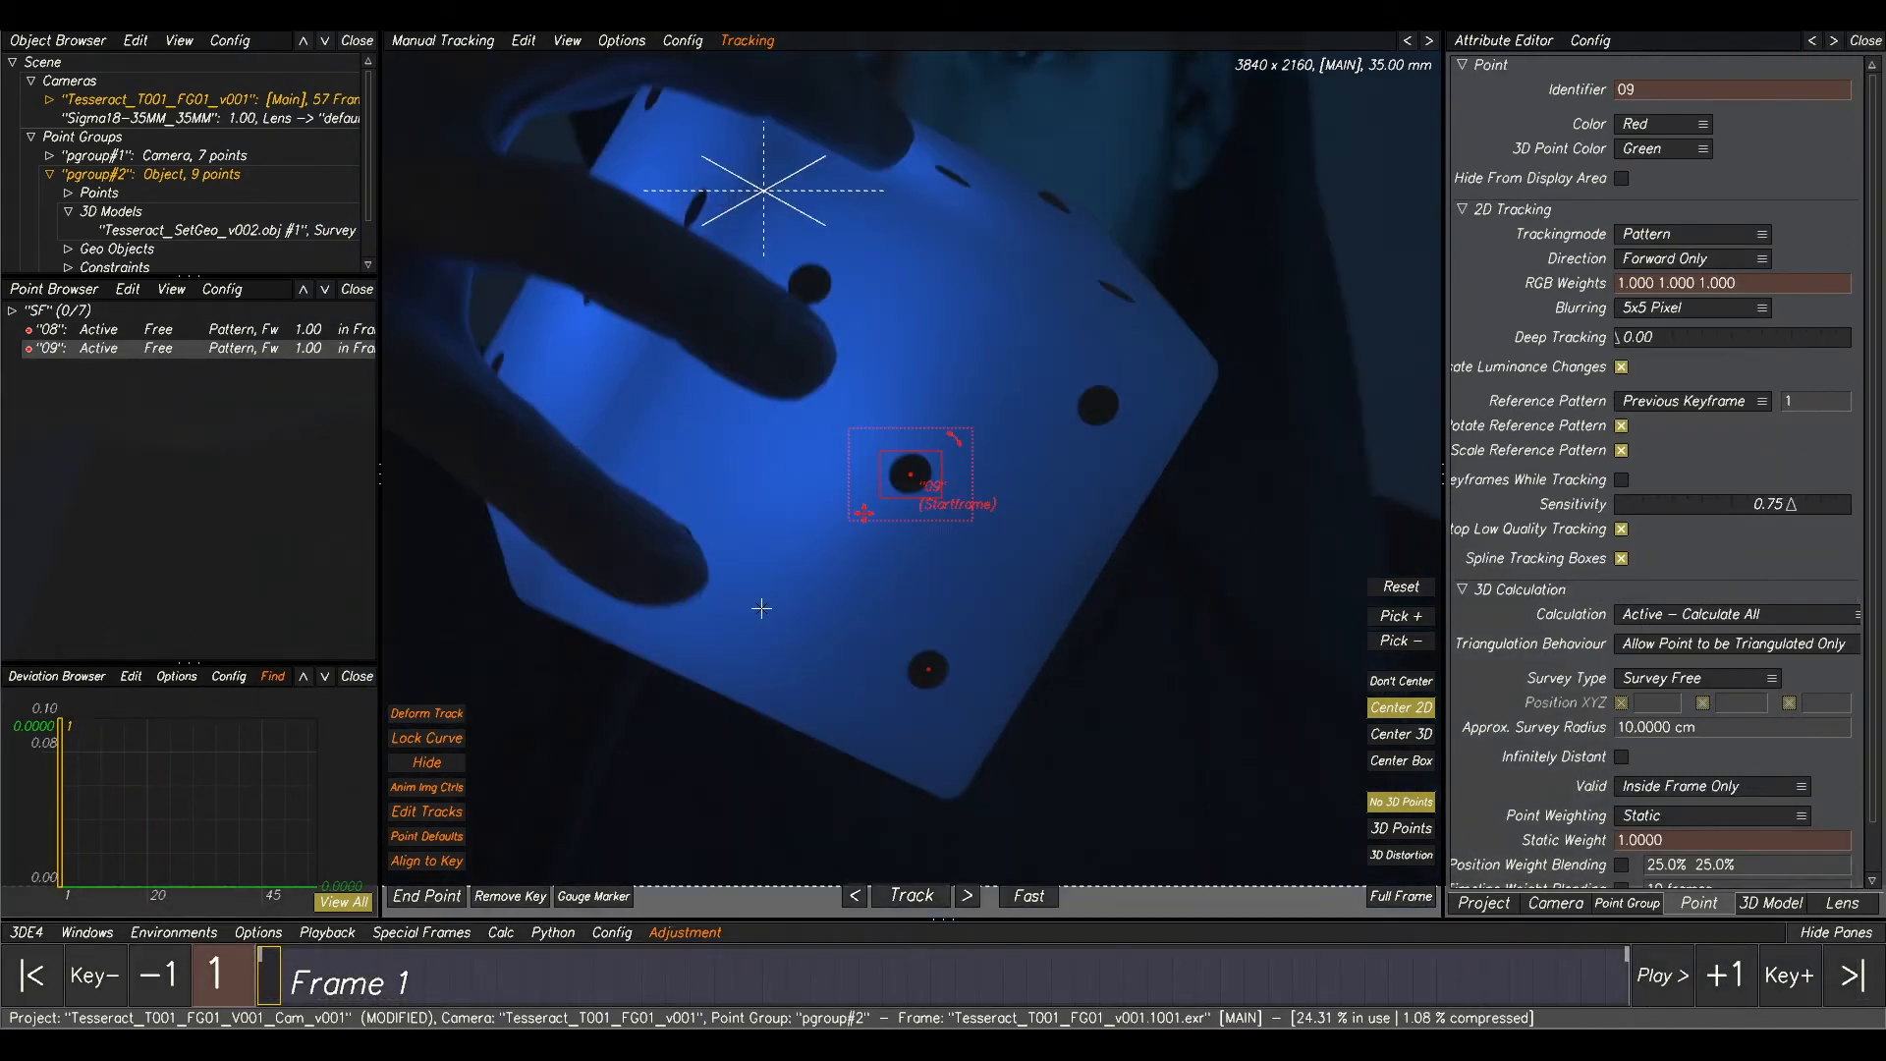
pyautogui.click(911, 895)
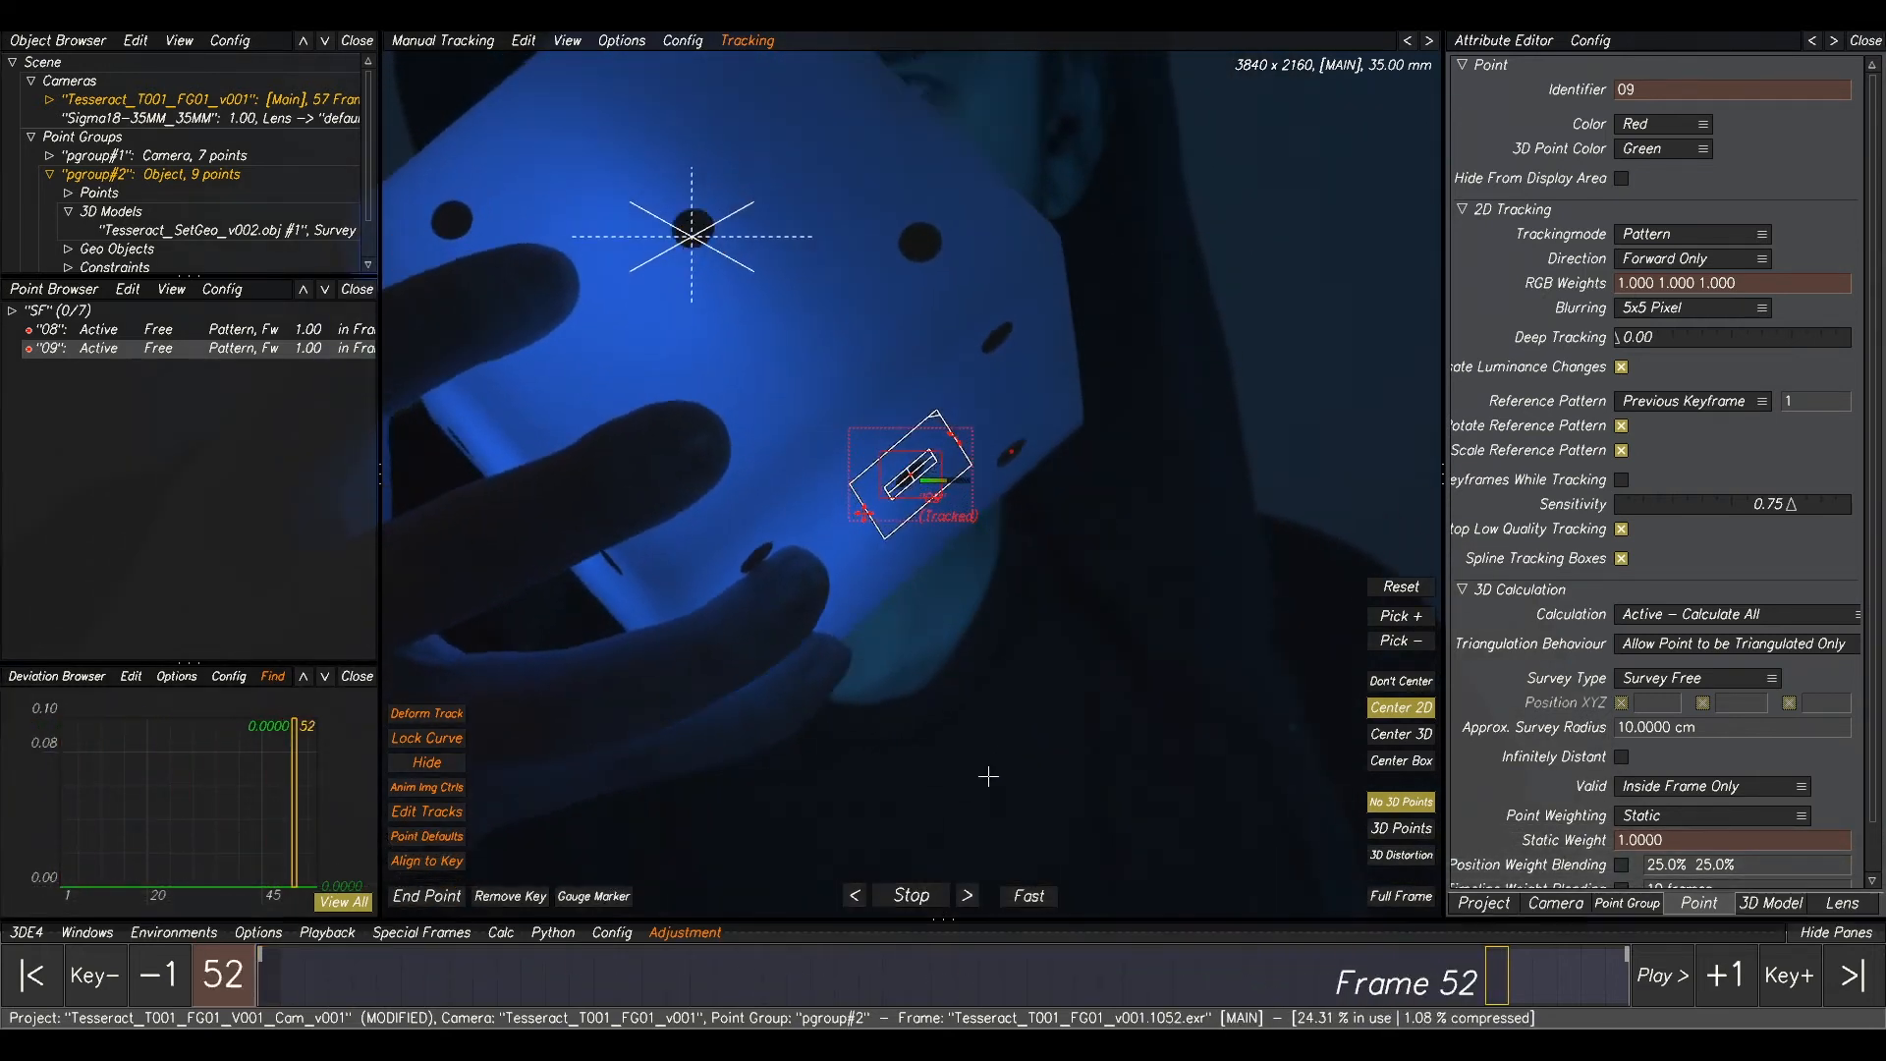
# - Place point 10 on the front face's dot nearest the cube's right corner on frame 1 and track it forward
pyautogui.moveTo(879, 975); pyautogui.dragTo(263, 976)
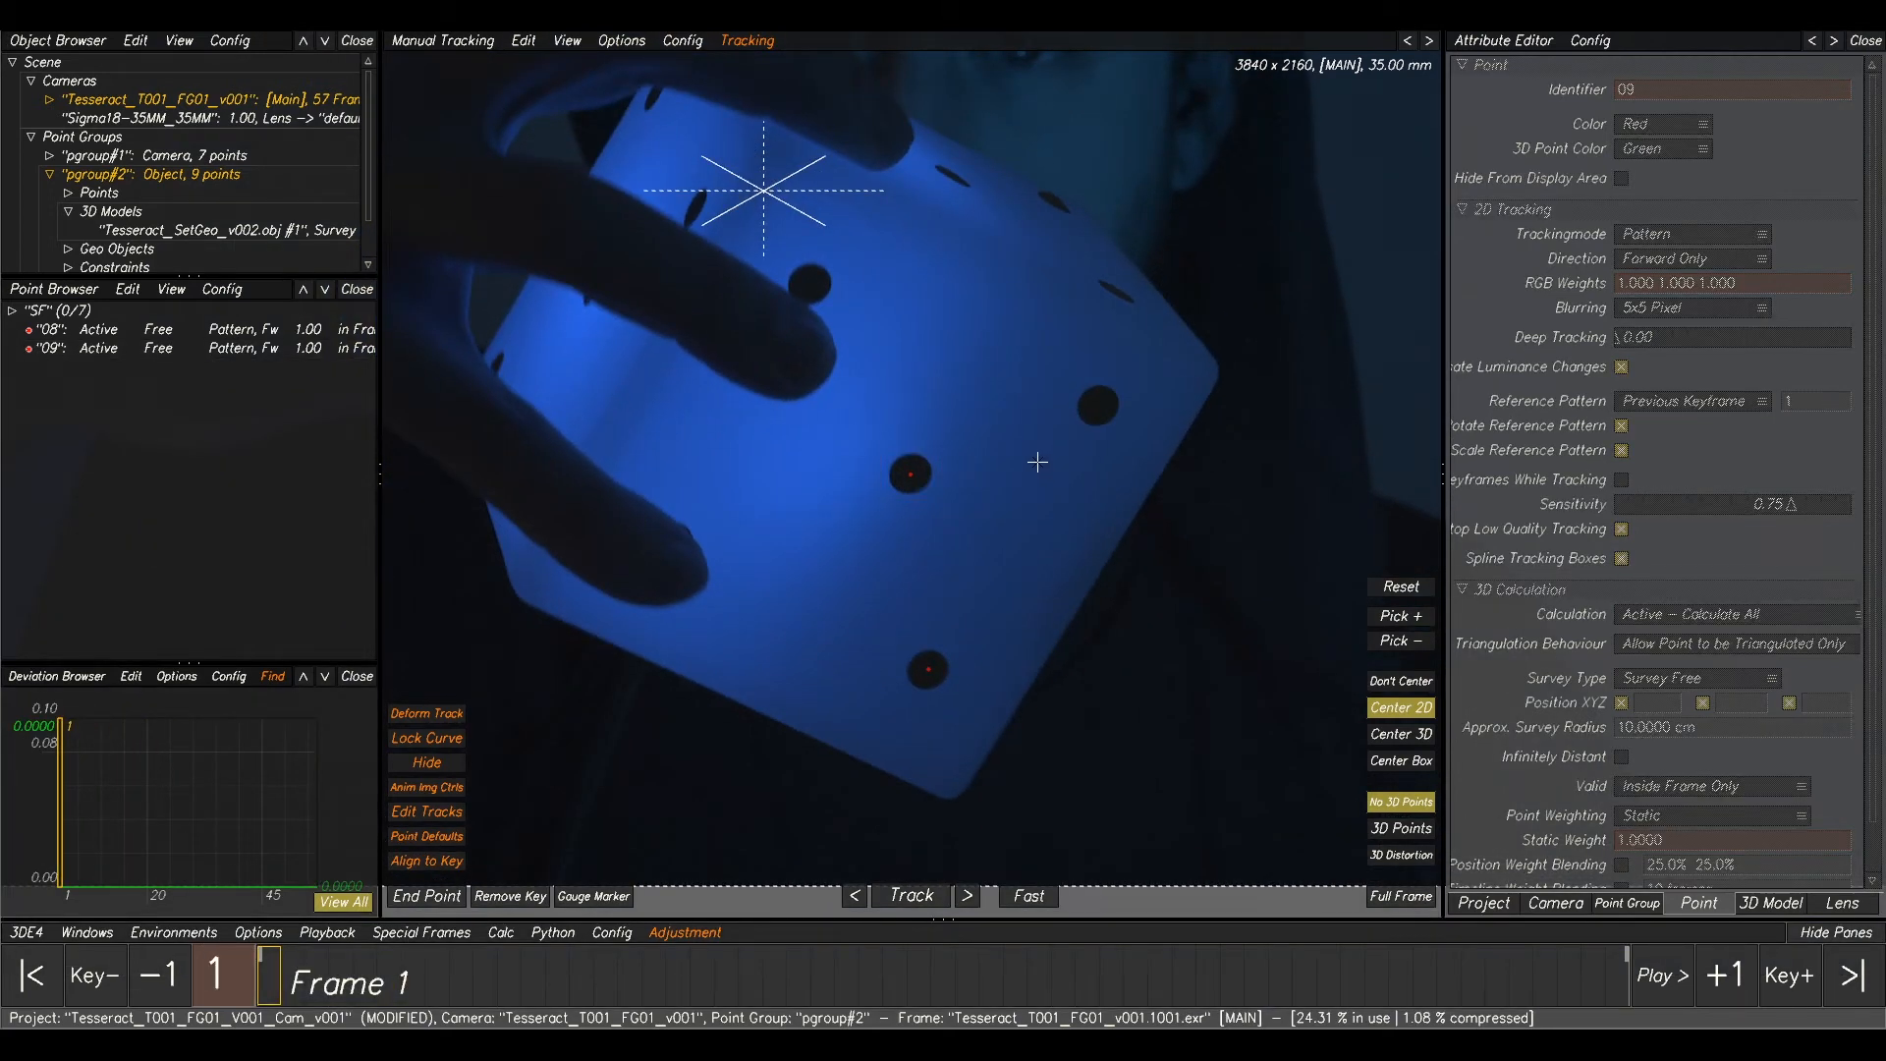
pyautogui.keyDown('ctrl'); pyautogui.click(1099, 404); pyautogui.keyUp('ctrl')
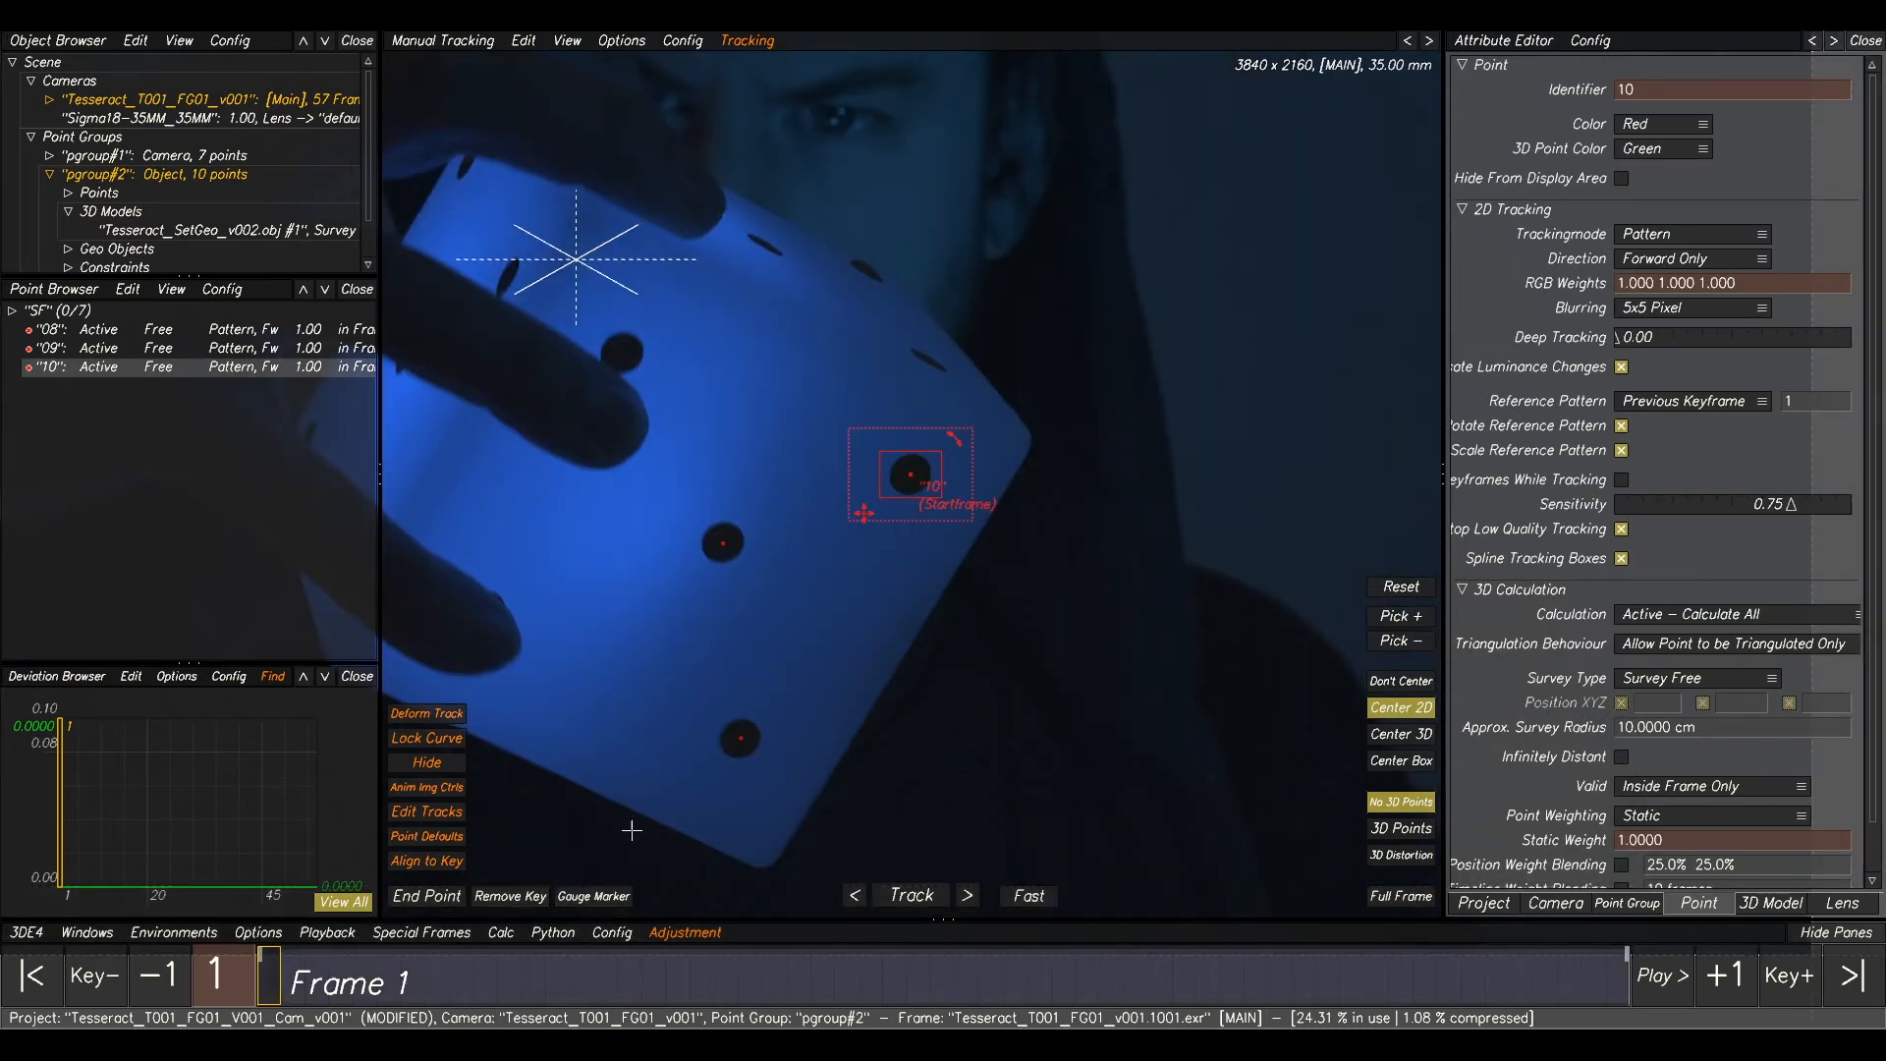
pyautogui.click(913, 894)
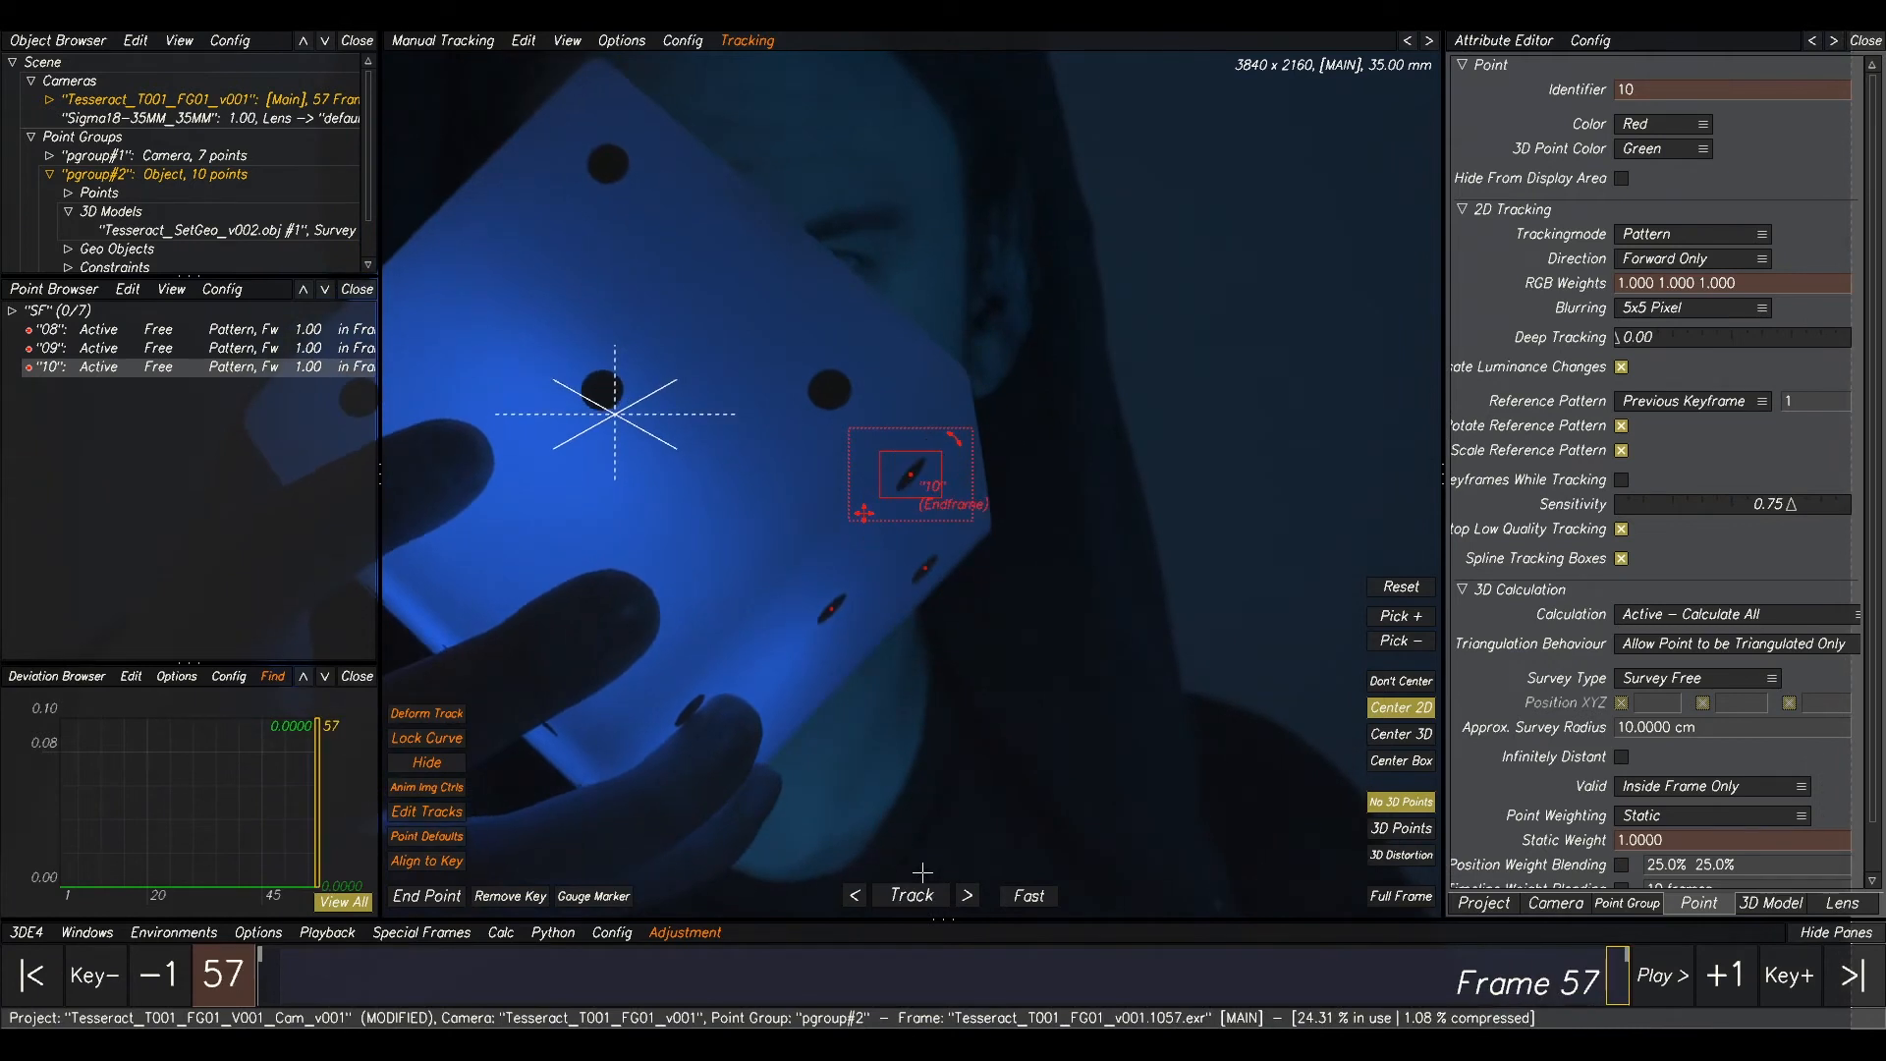
# - Place point 11 on the front-face dot beside the fingertip on frame 1, rotate its tracking box and track it to frame 57
pyautogui.moveTo(994, 987); pyautogui.dragTo(263, 983)
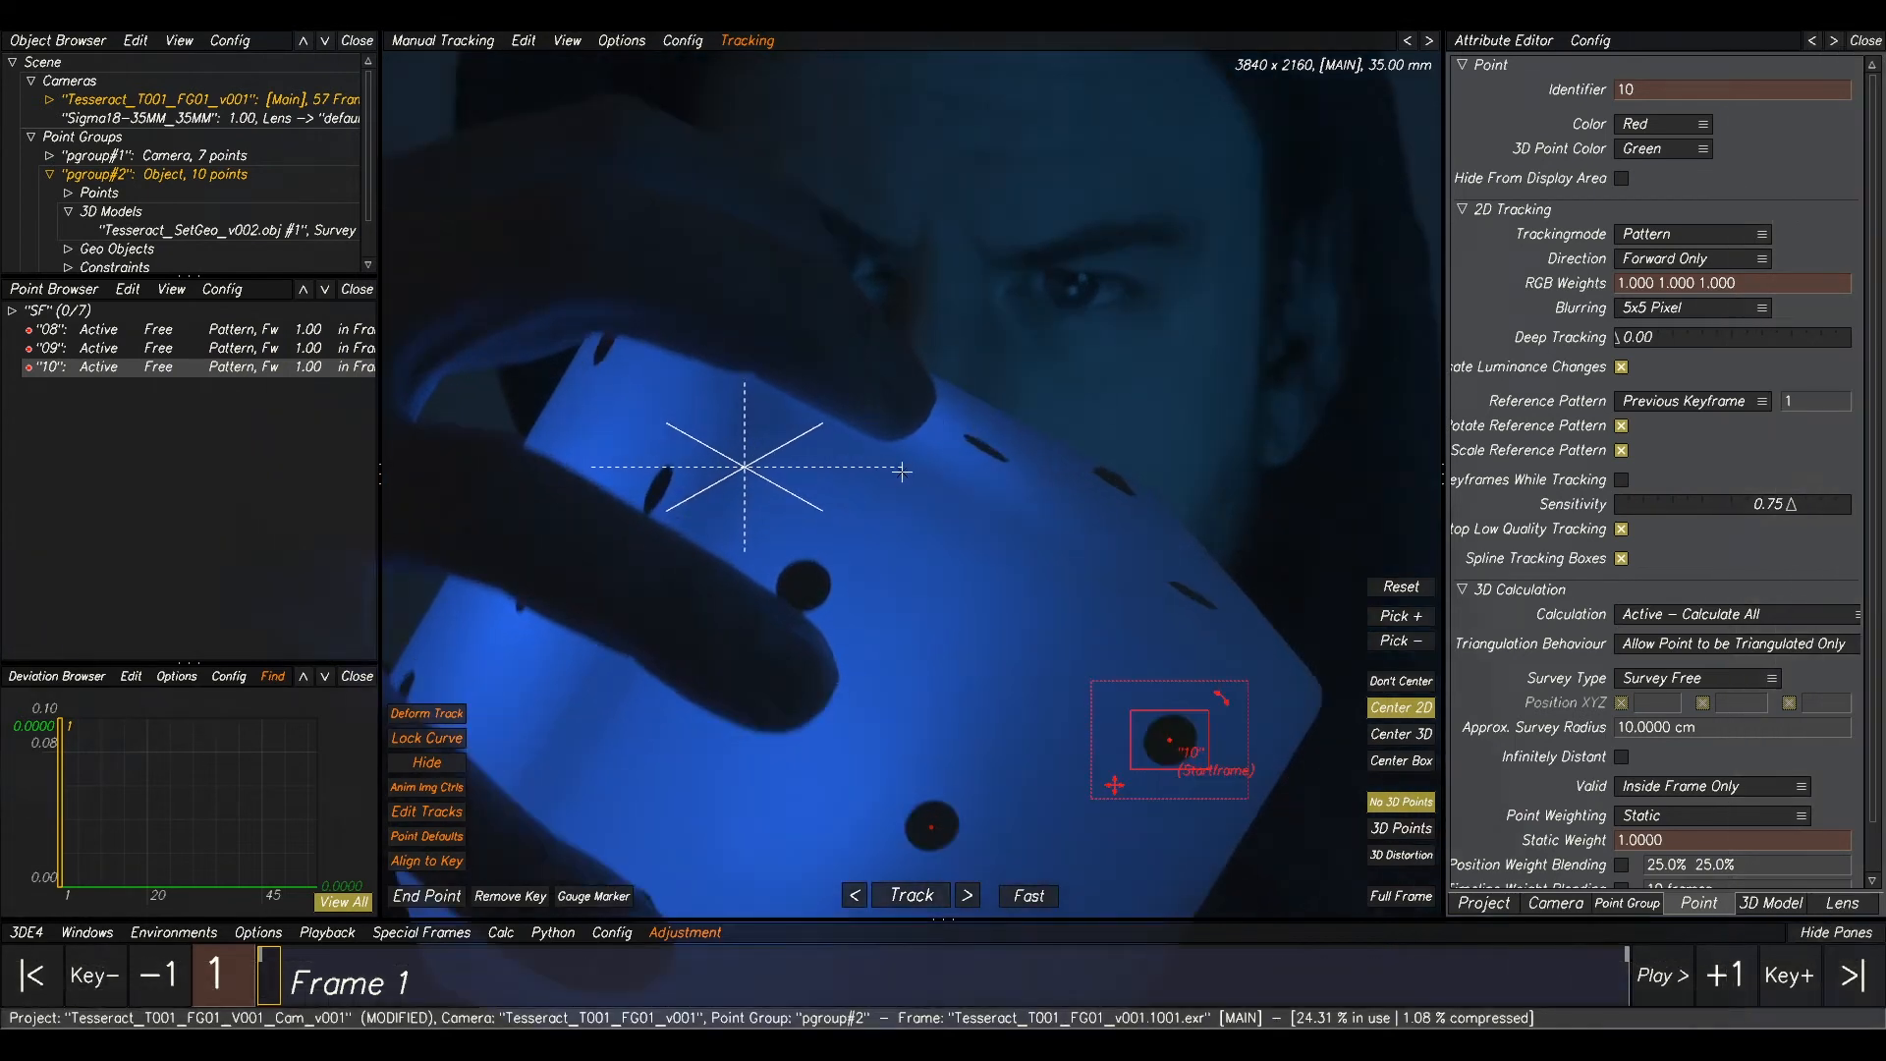
pyautogui.click(830, 574)
pyautogui.keyDown('ctrl'); pyautogui.click(808, 574); pyautogui.keyUp('ctrl')
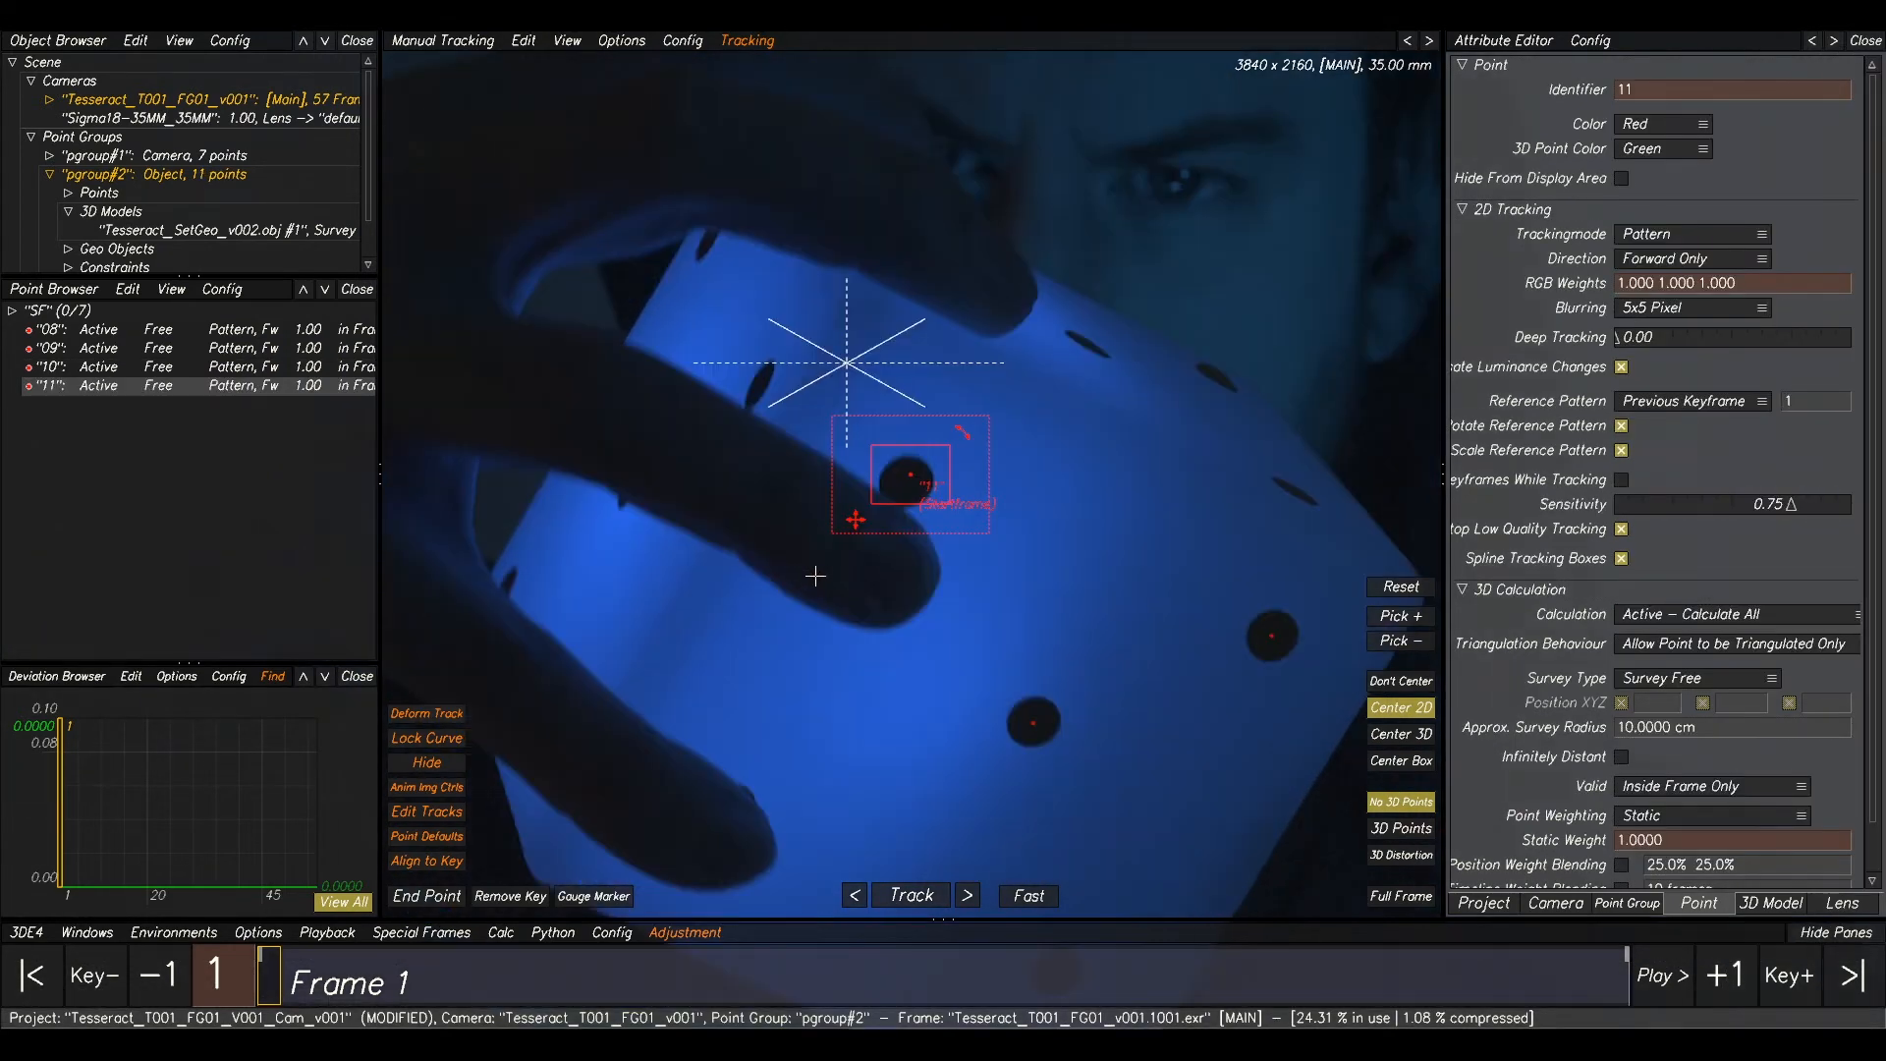
pyautogui.moveTo(967, 440); pyautogui.dragTo(922, 507)
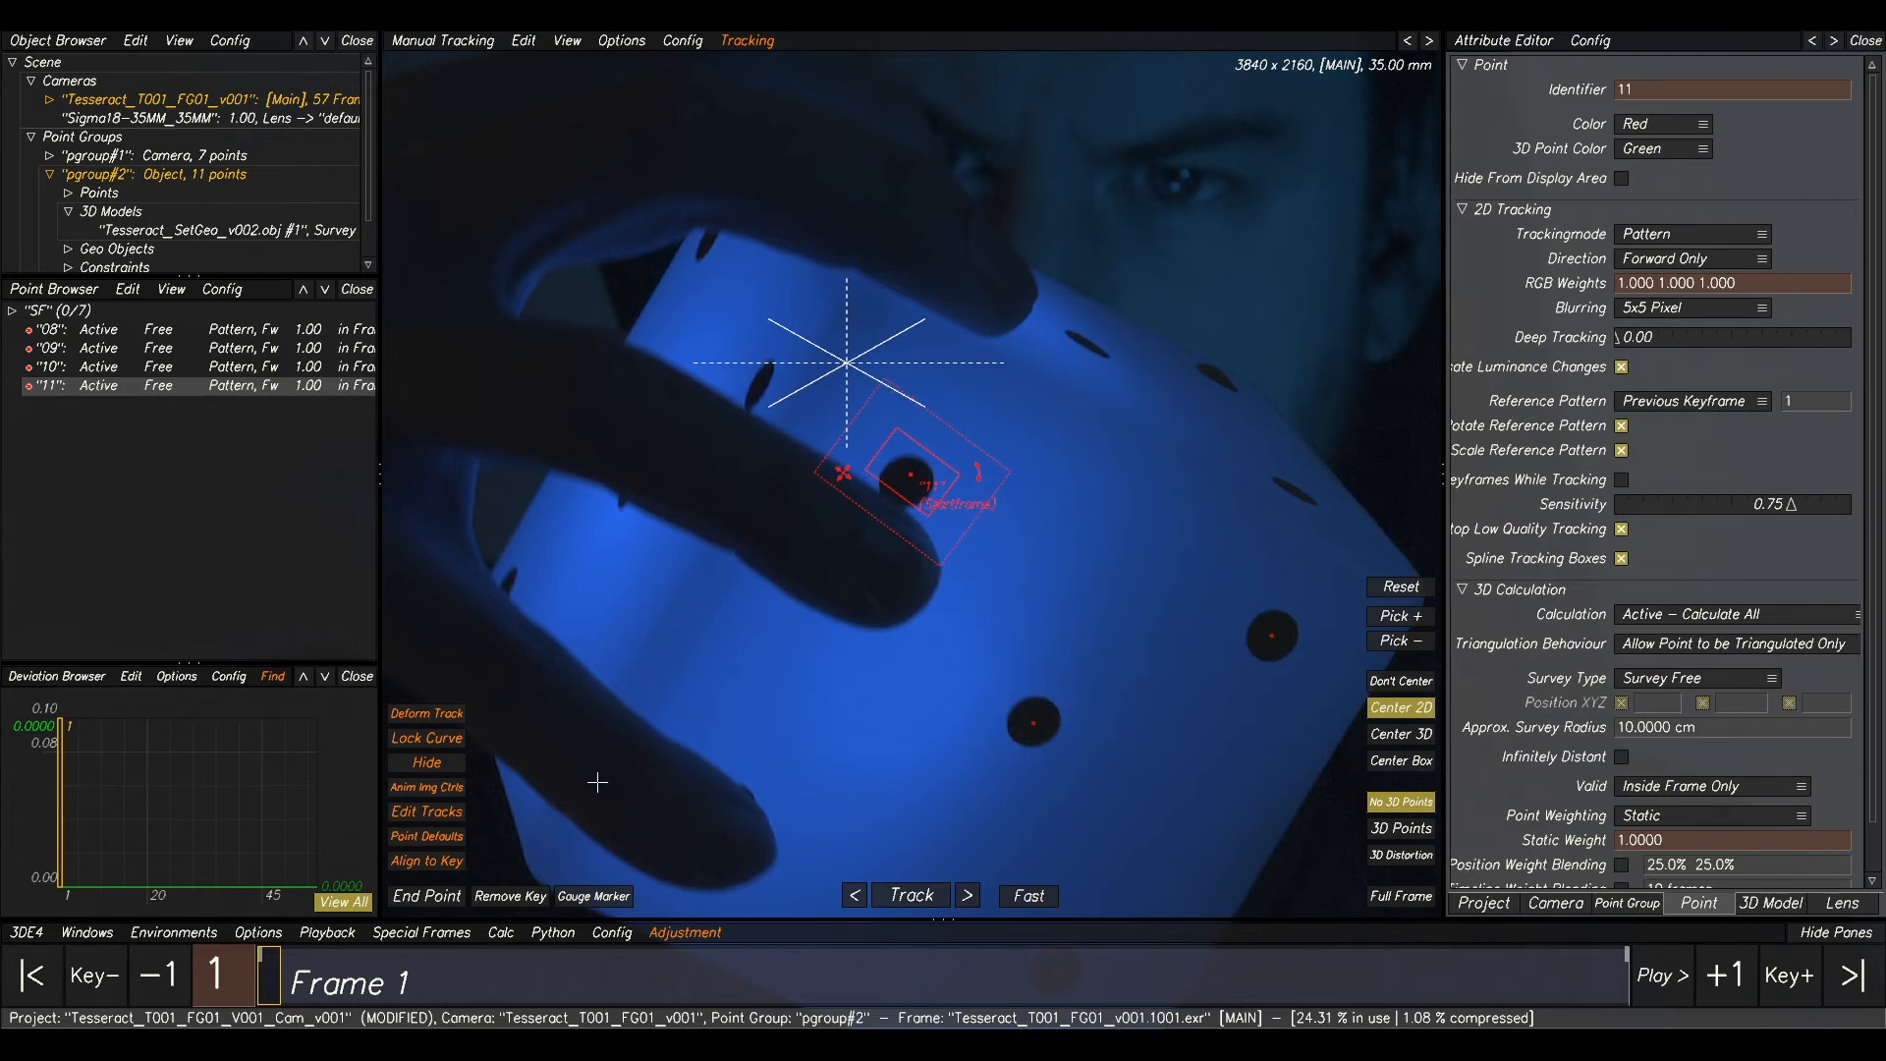
pyautogui.click(899, 896)
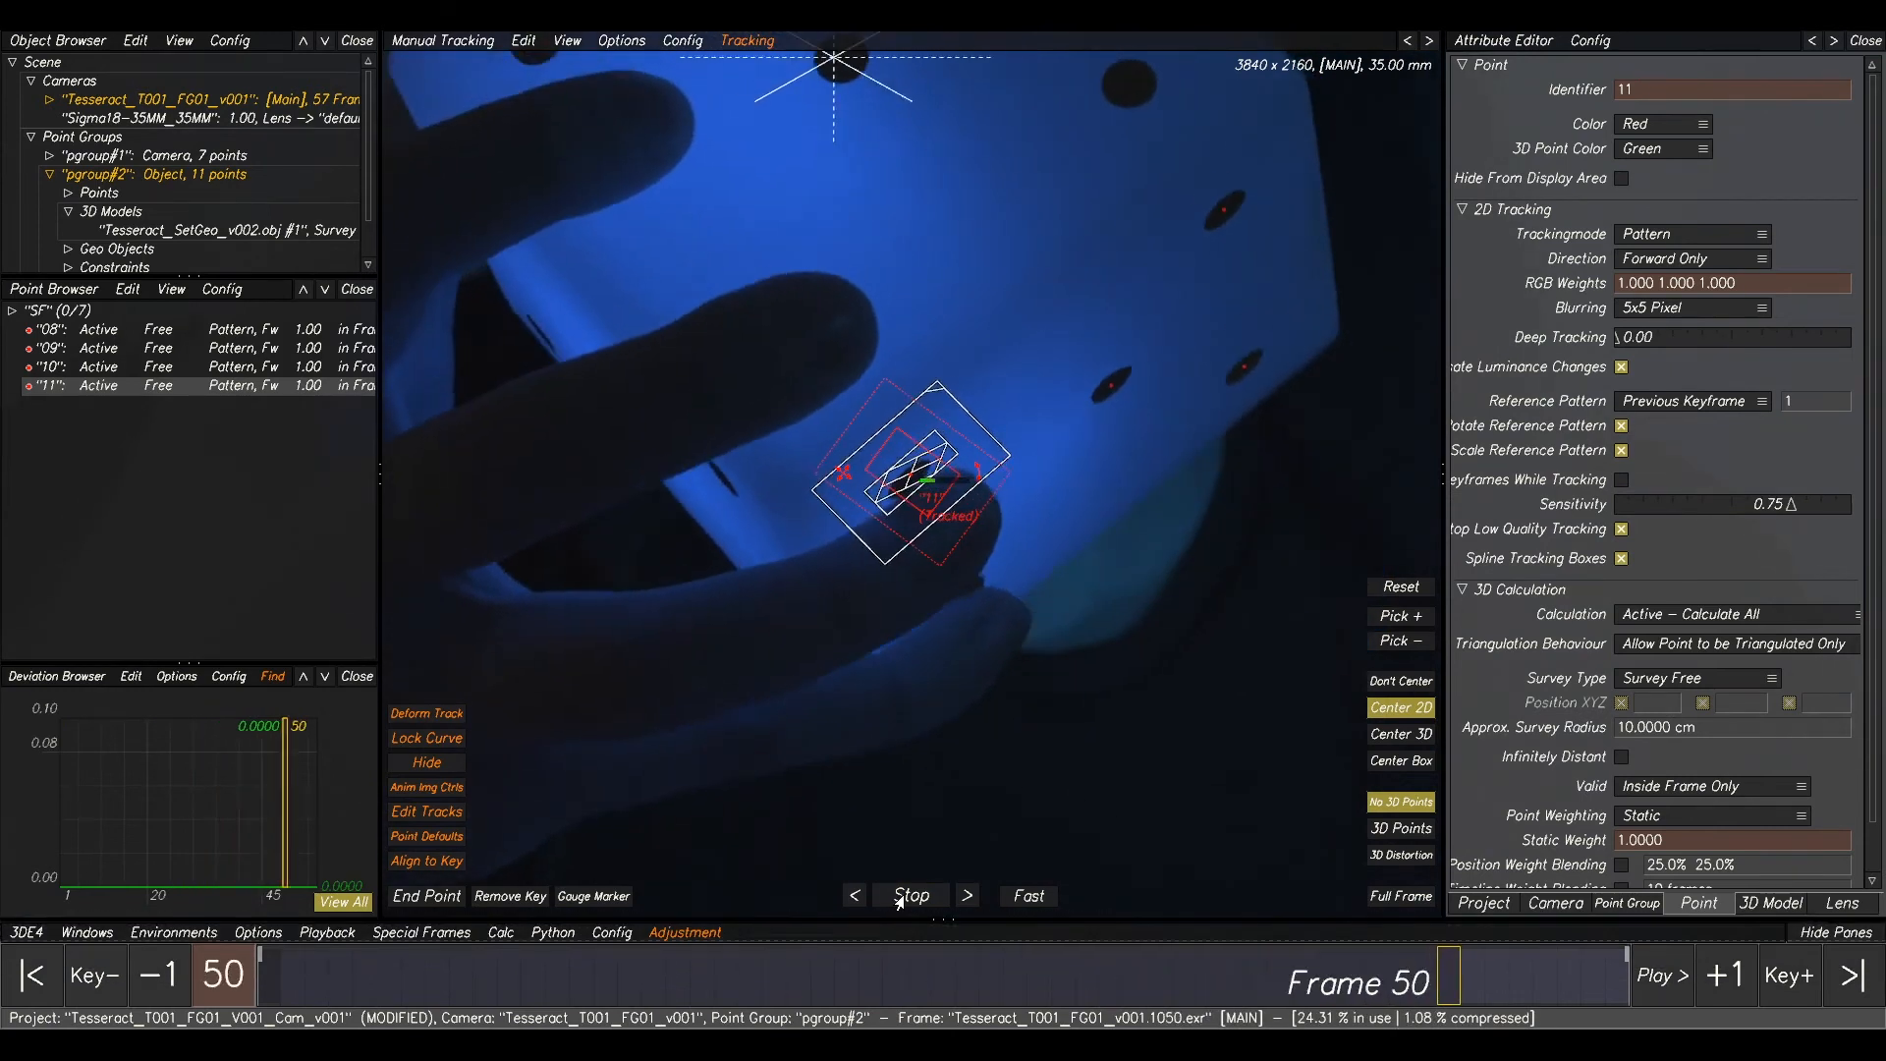
pyautogui.scroll(-5, 974, 530)
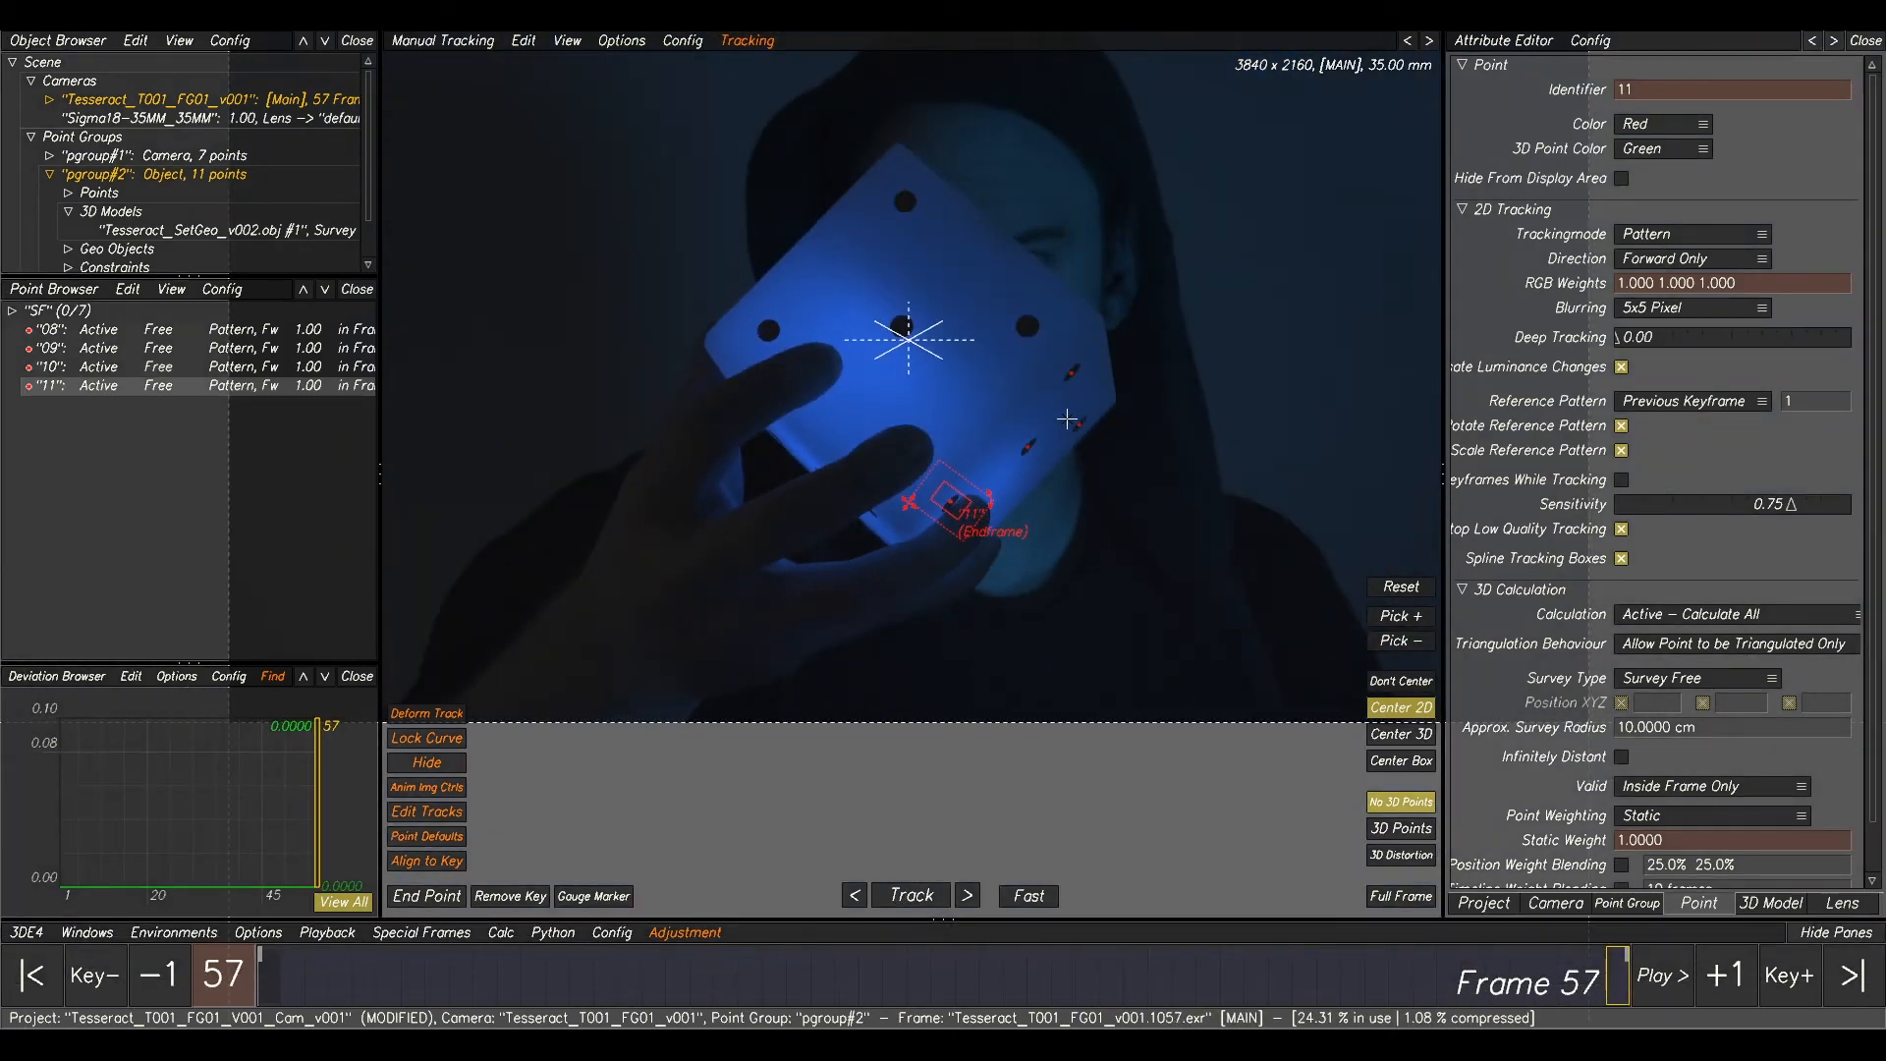
pyautogui.moveTo(862, 425); pyautogui.dragTo(841, 555, button='middle')
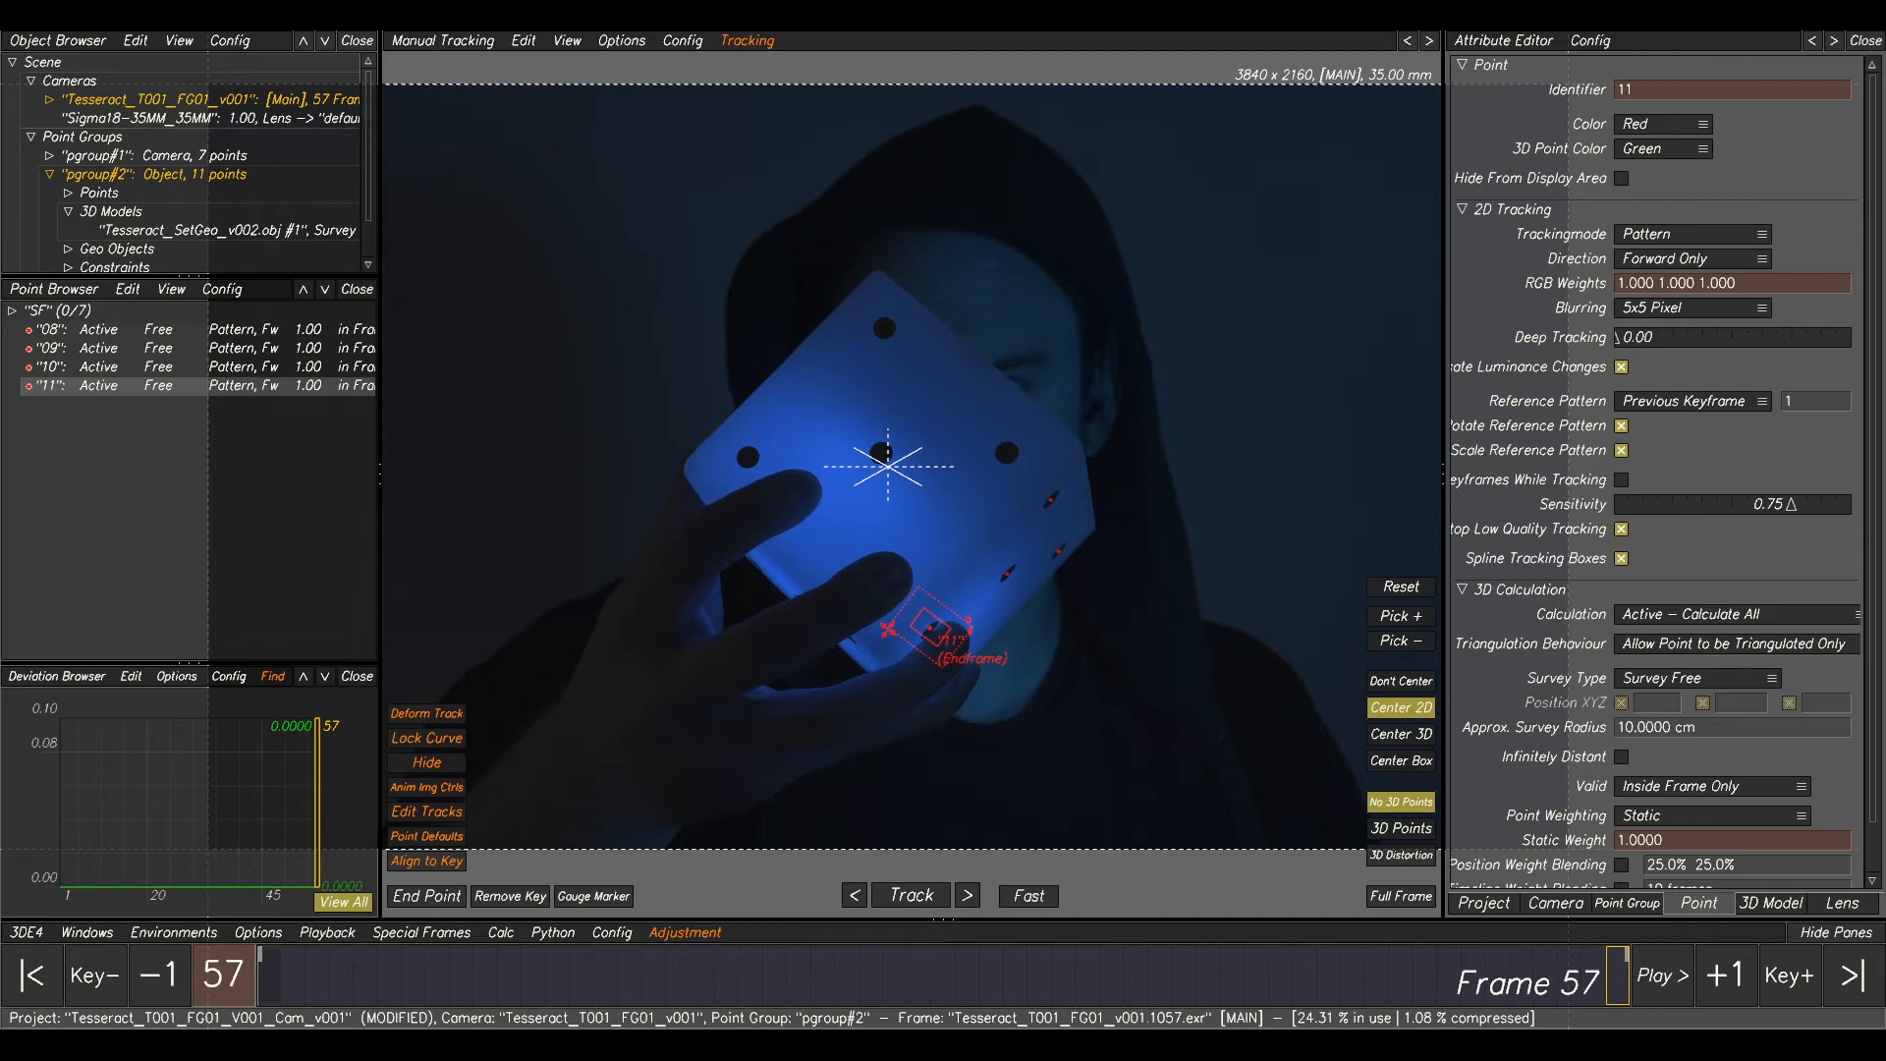
# - Place point 12 on the middle dot of the cube face facing the camera on frame 57 and track it backward to frame 1
pyautogui.click(565, 41)
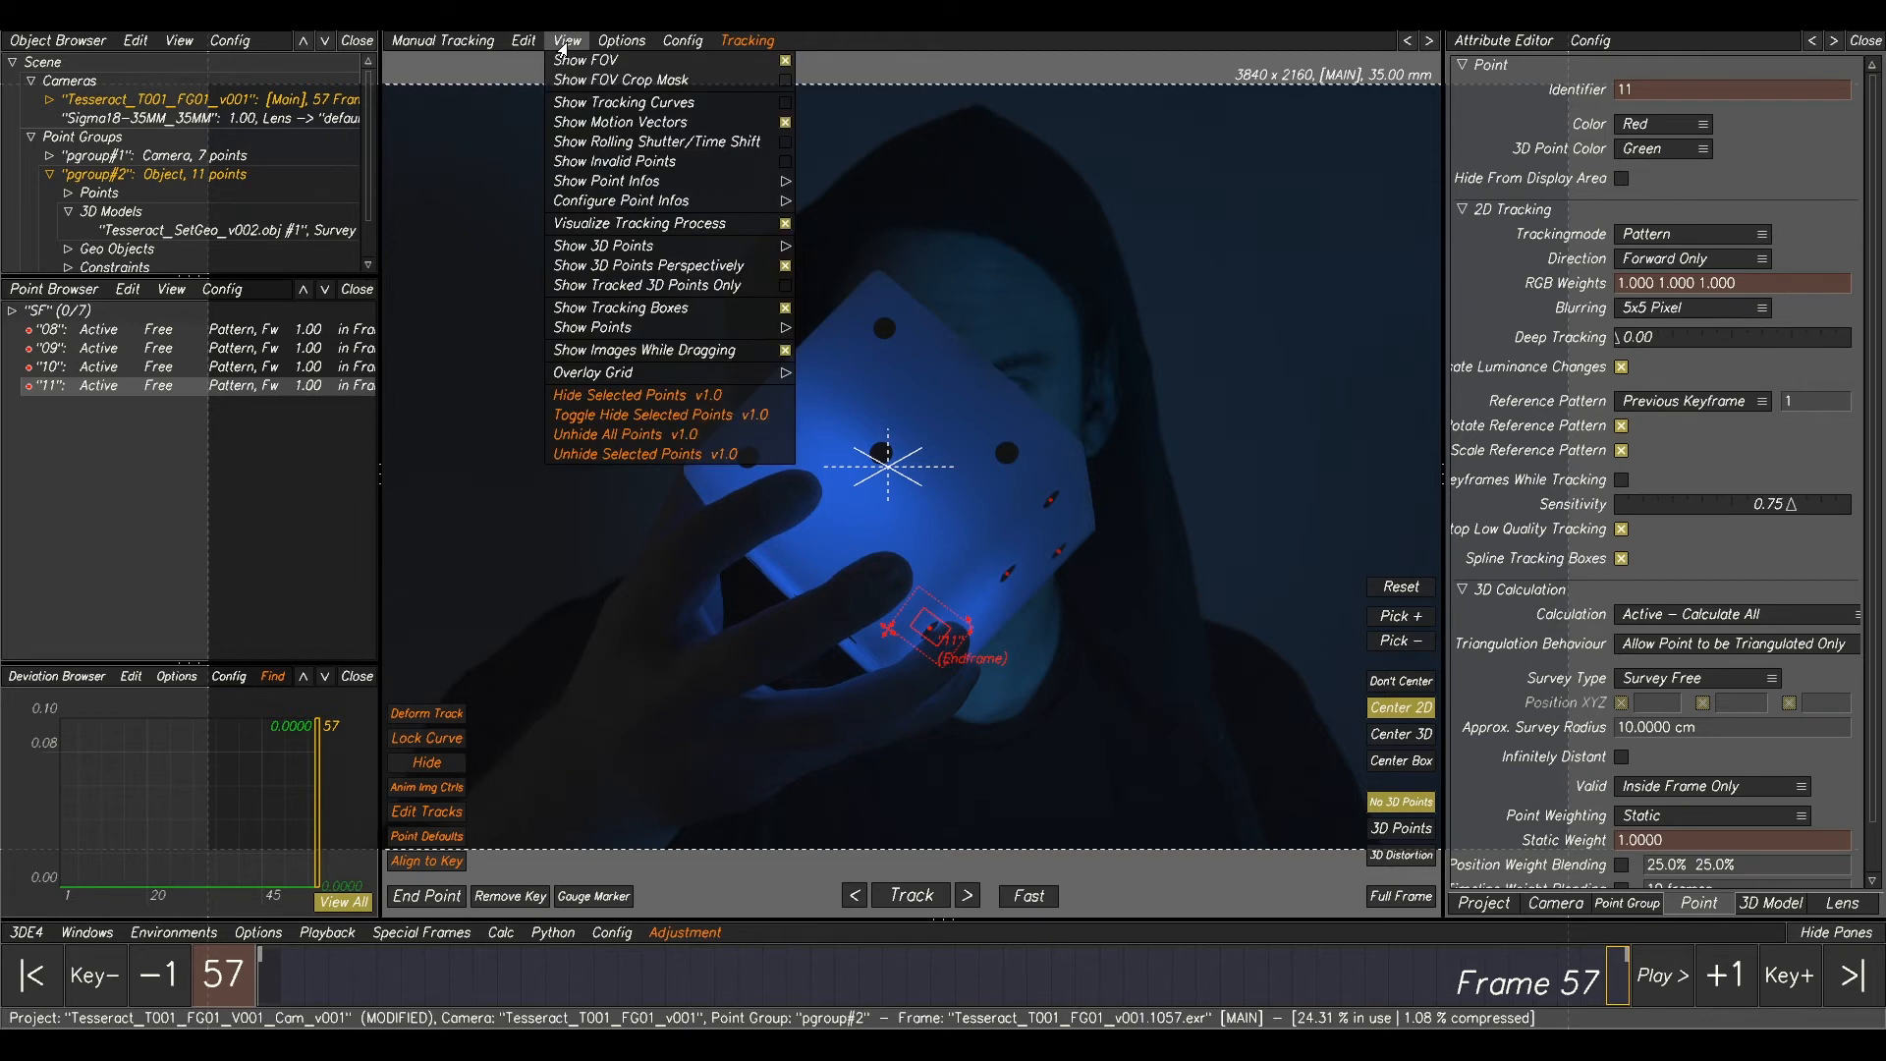
pyautogui.click(901, 396)
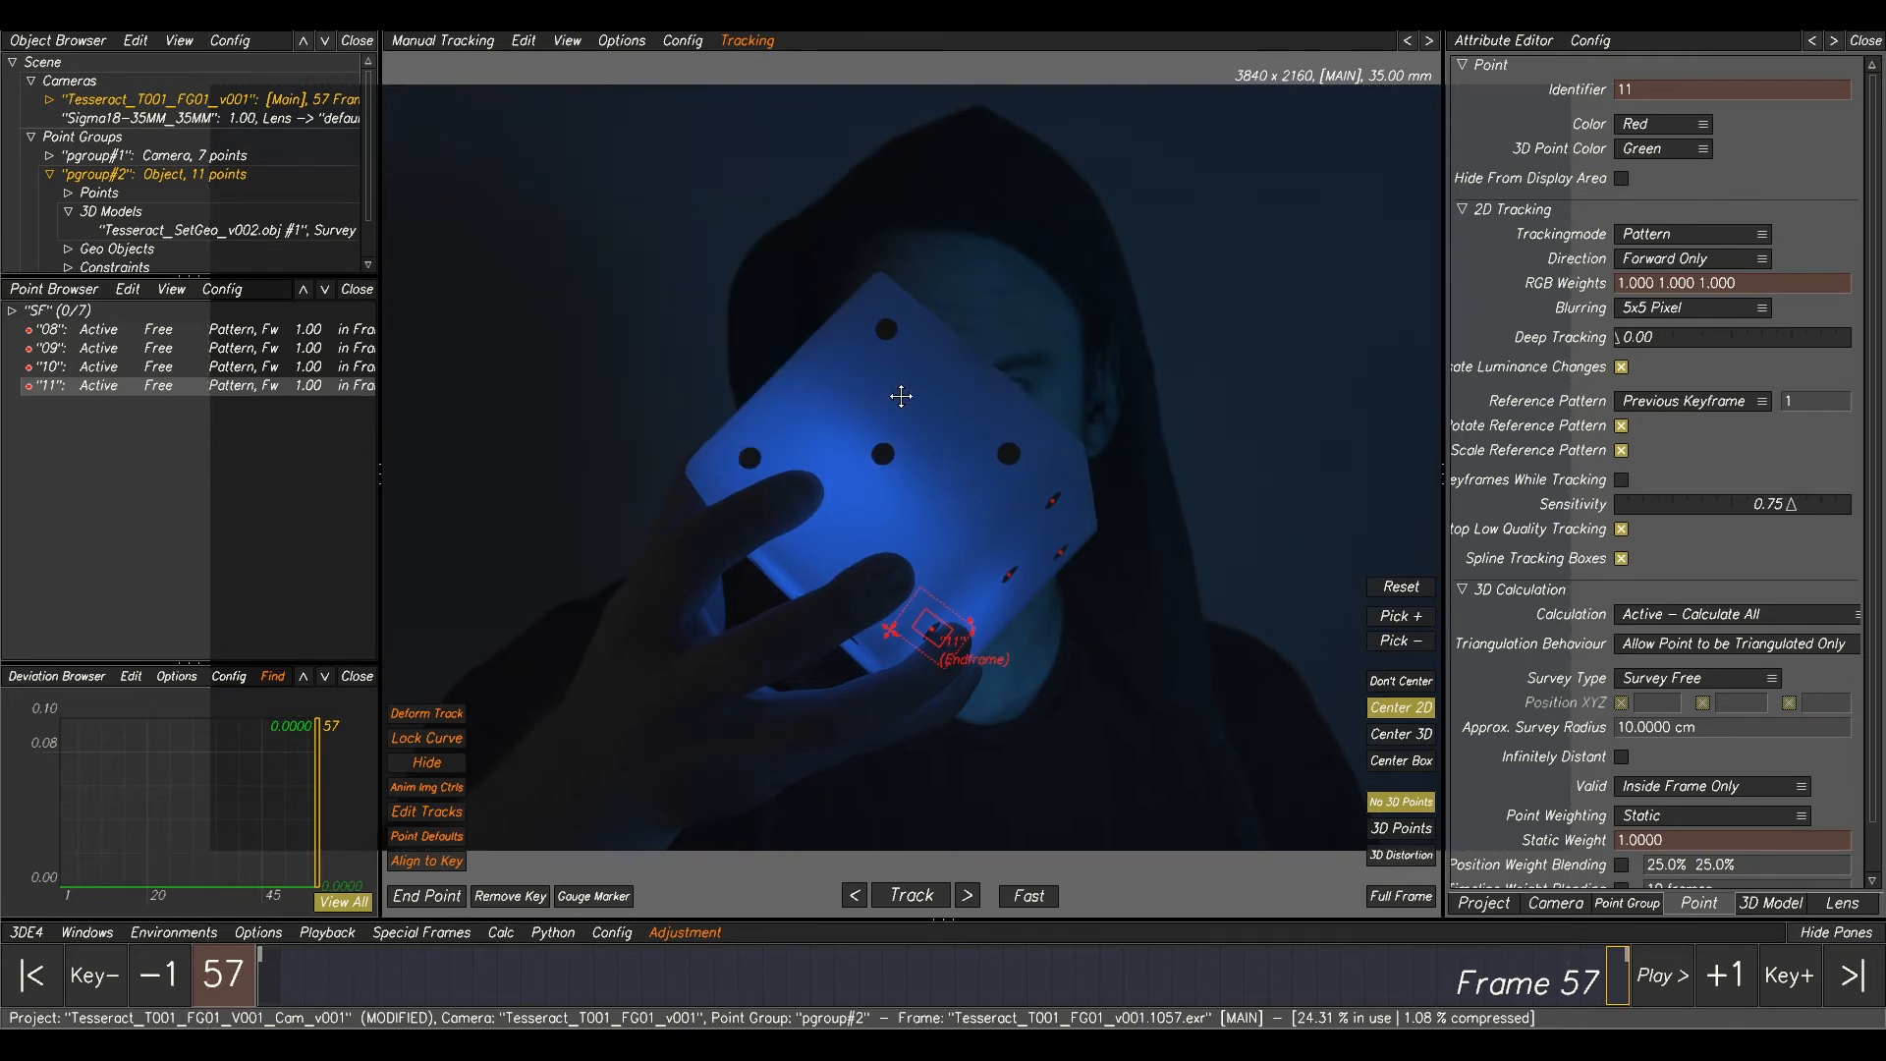
pyautogui.click(864, 557)
pyautogui.scroll(2, 878, 425)
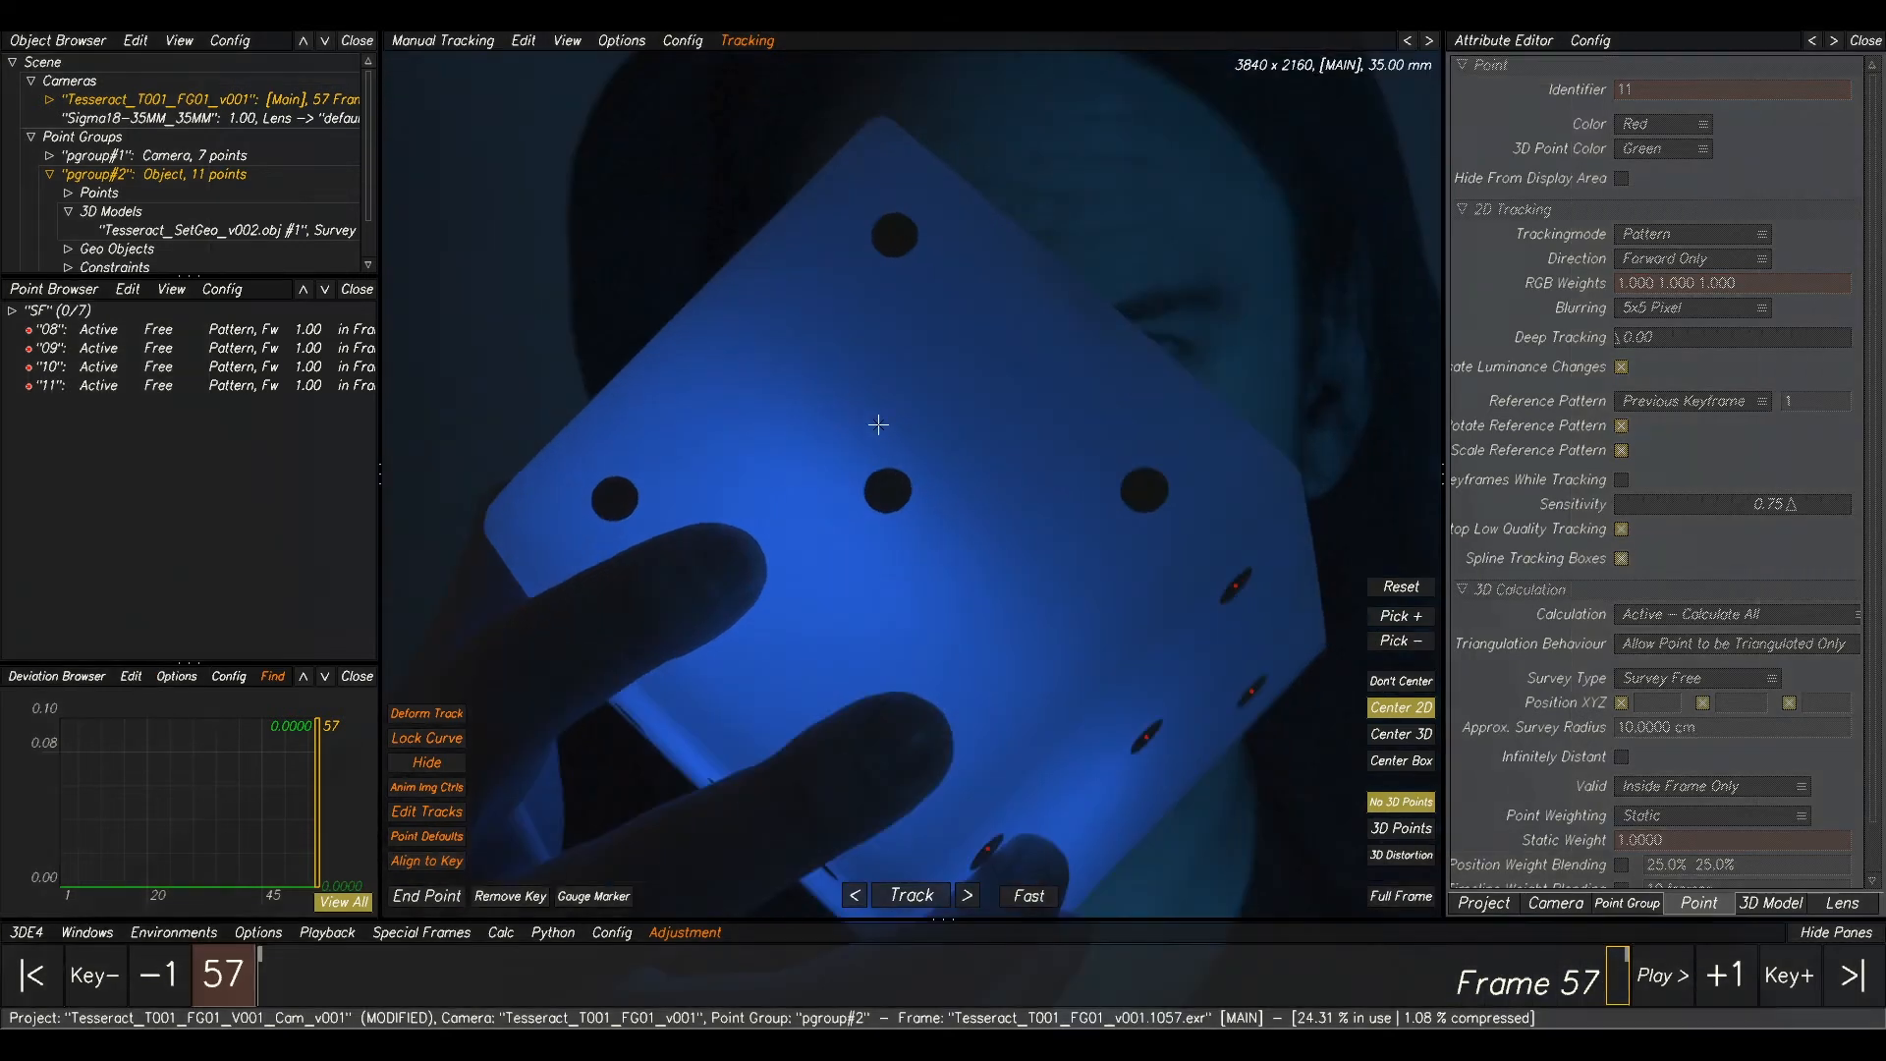
pyautogui.keyDown('ctrl'); pyautogui.click(887, 489); pyautogui.keyUp('ctrl')
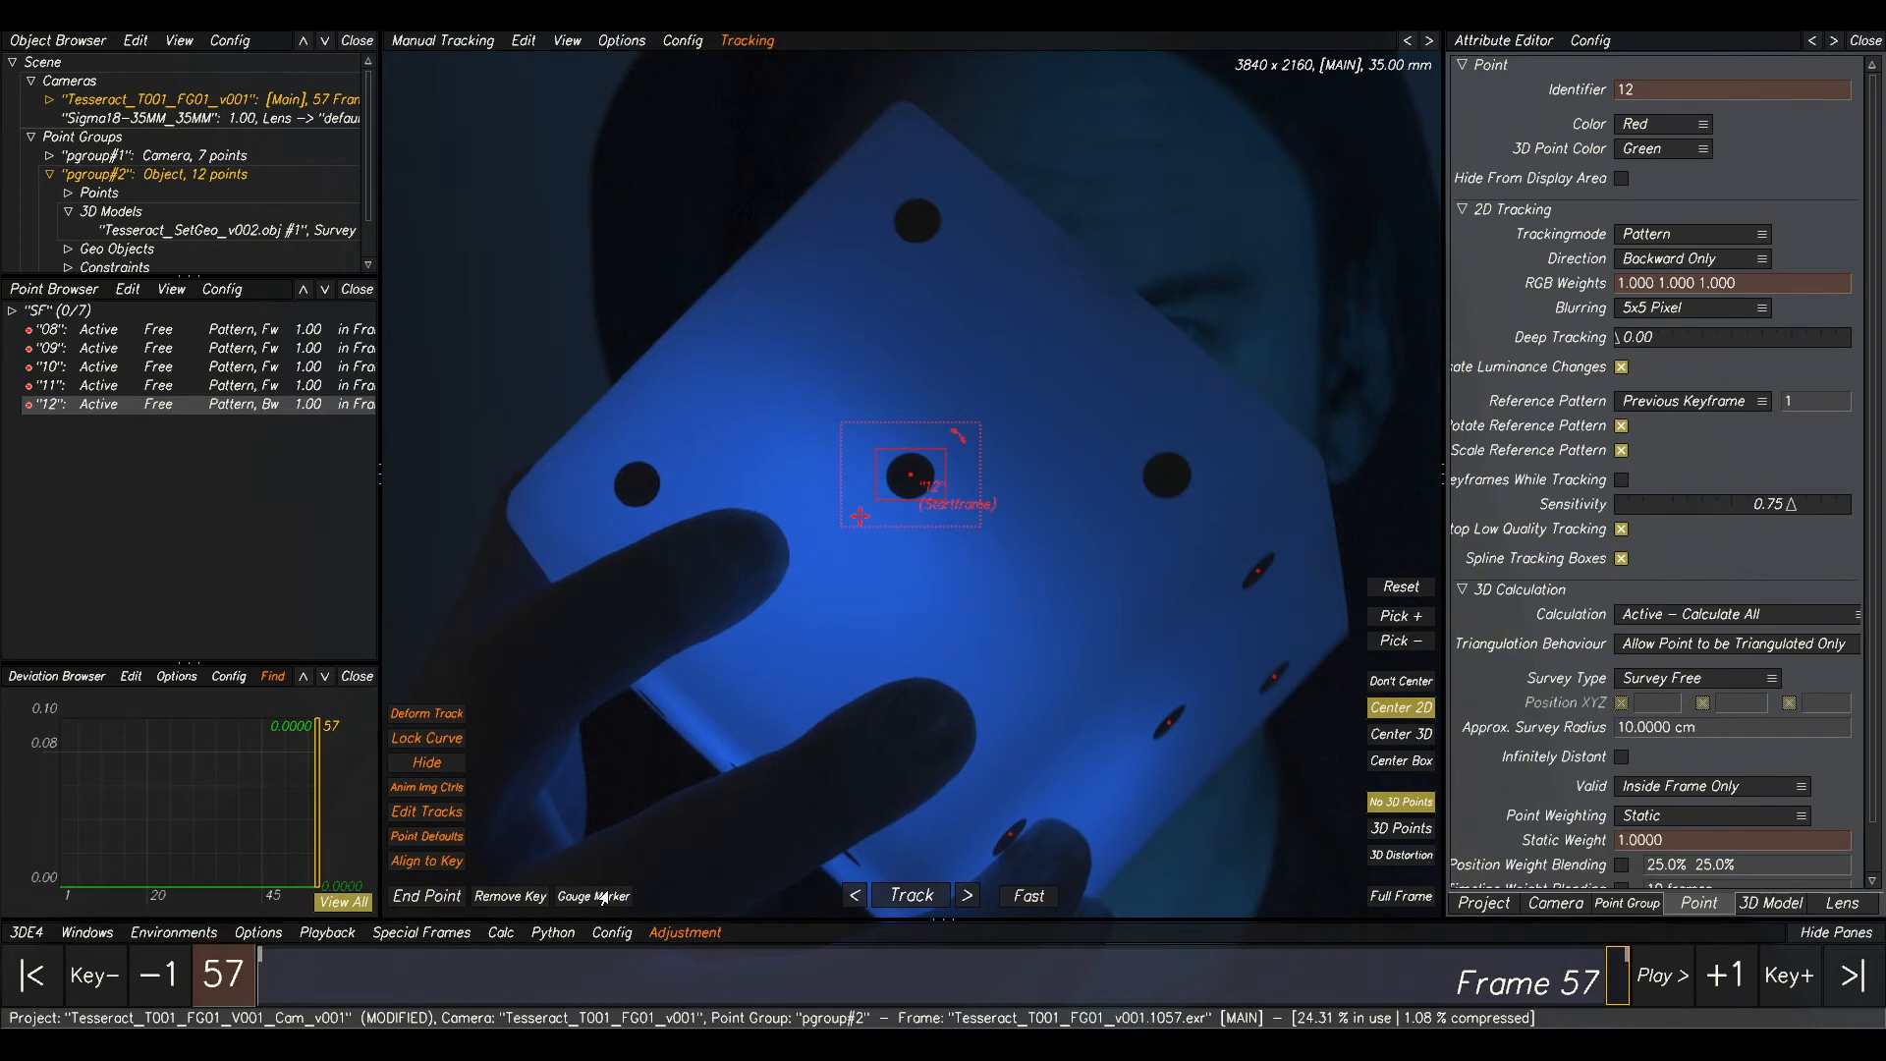
pyautogui.click(923, 896)
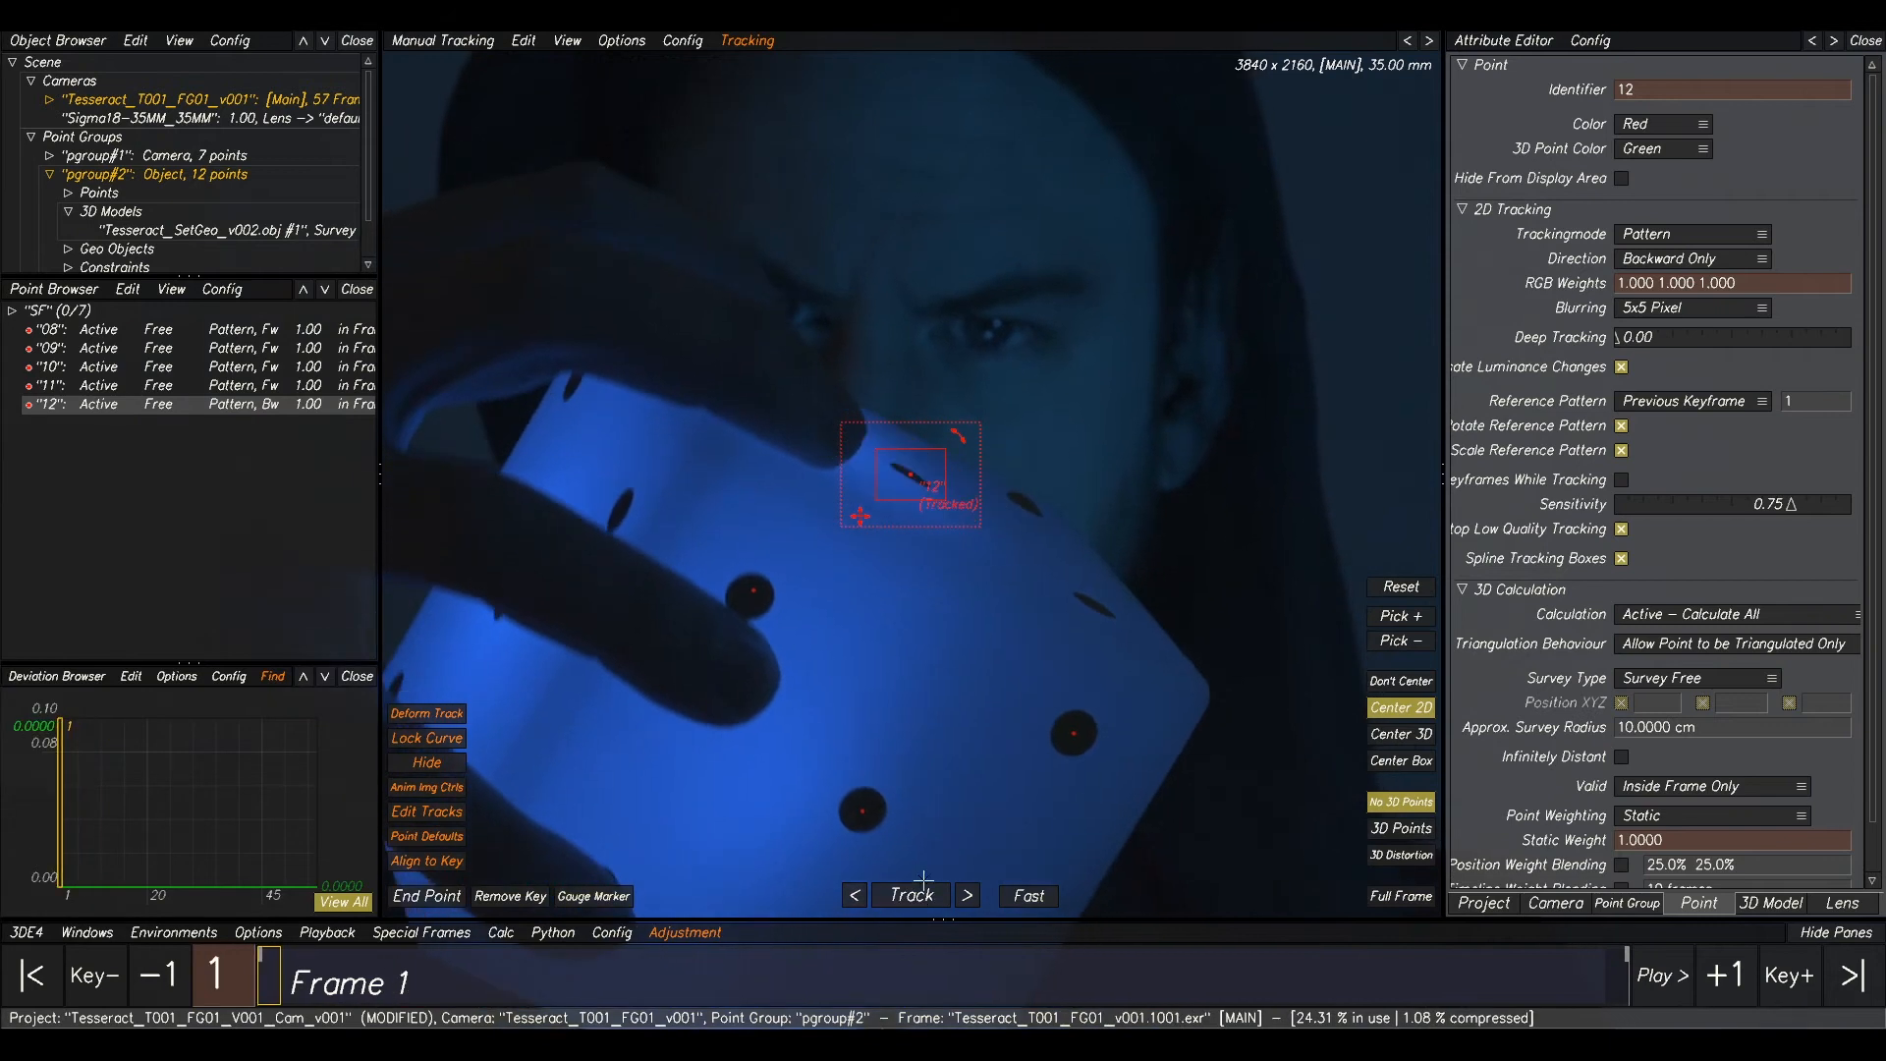
# - Place point 13 on the camera-facing side's dot nearest the cube's right corner on frame 57 and track it backward
pyautogui.click(1627, 995)
pyautogui.click(1157, 462)
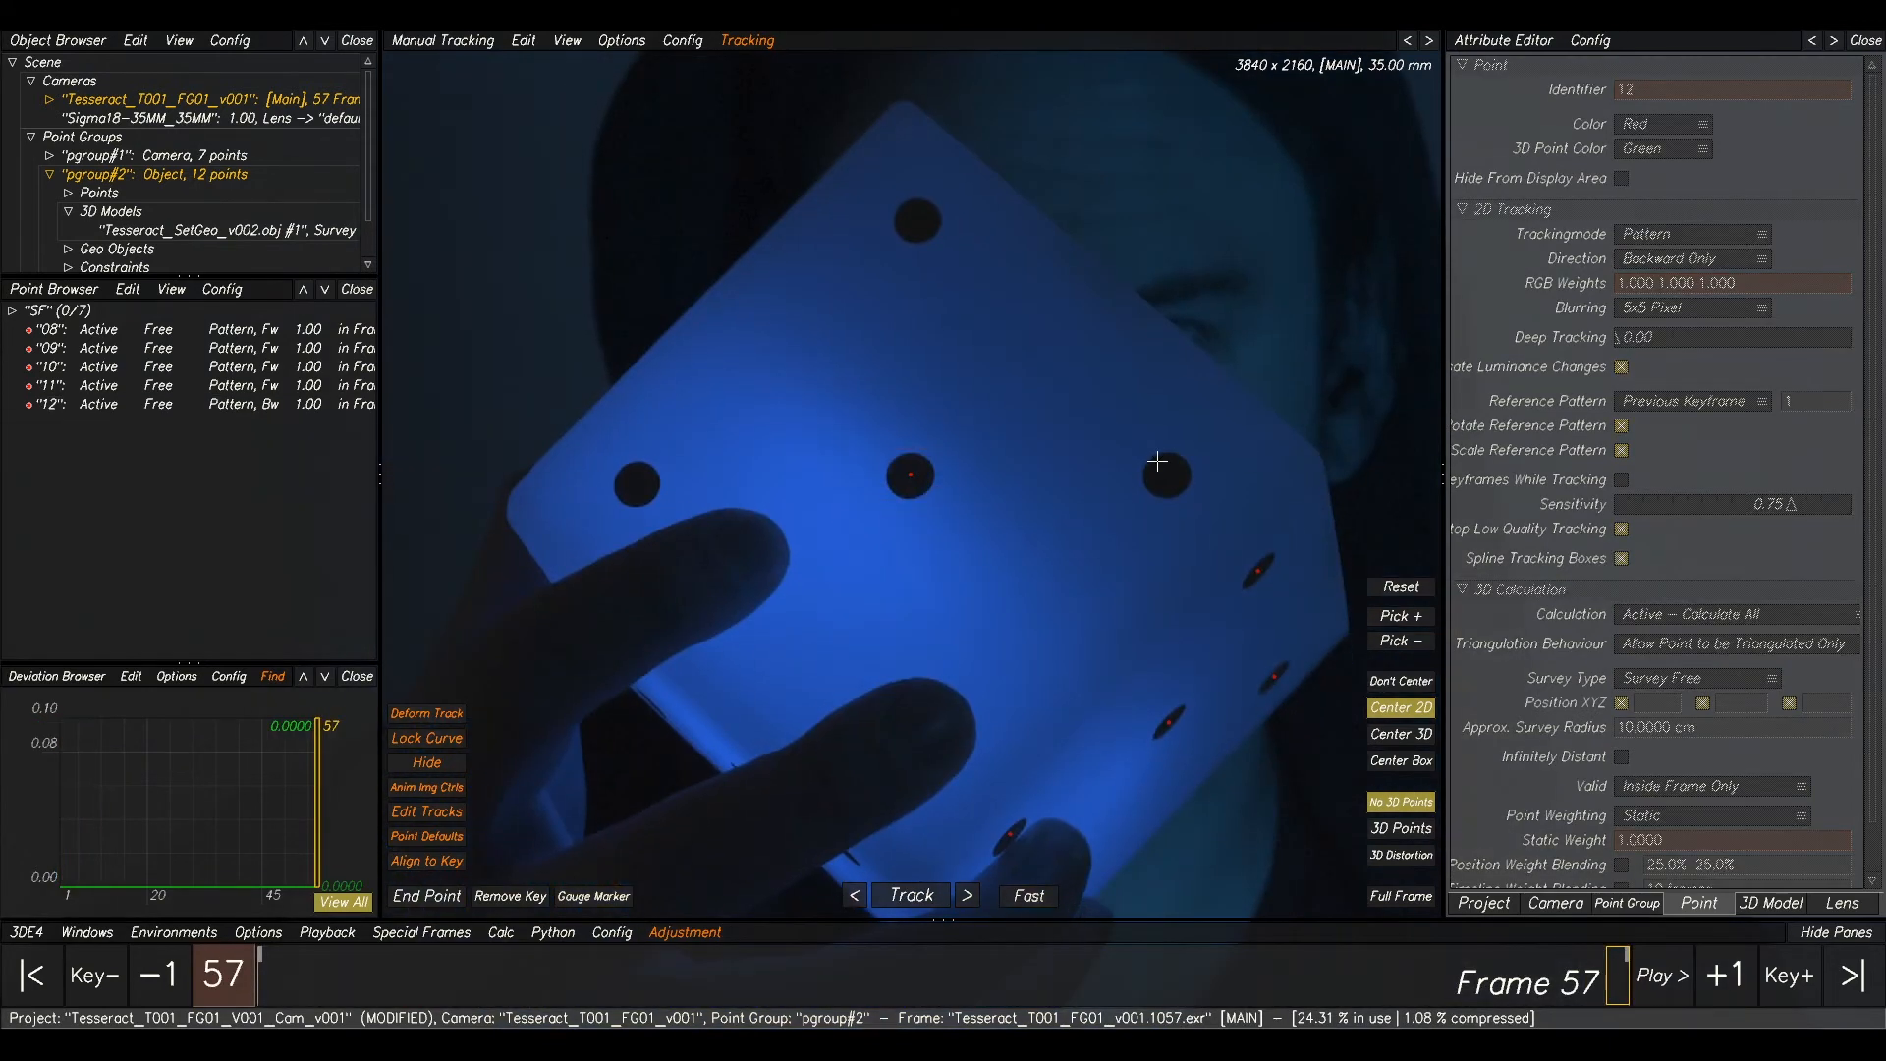
pyautogui.keyDown('ctrl'); pyautogui.click(1169, 474); pyautogui.keyUp('ctrl')
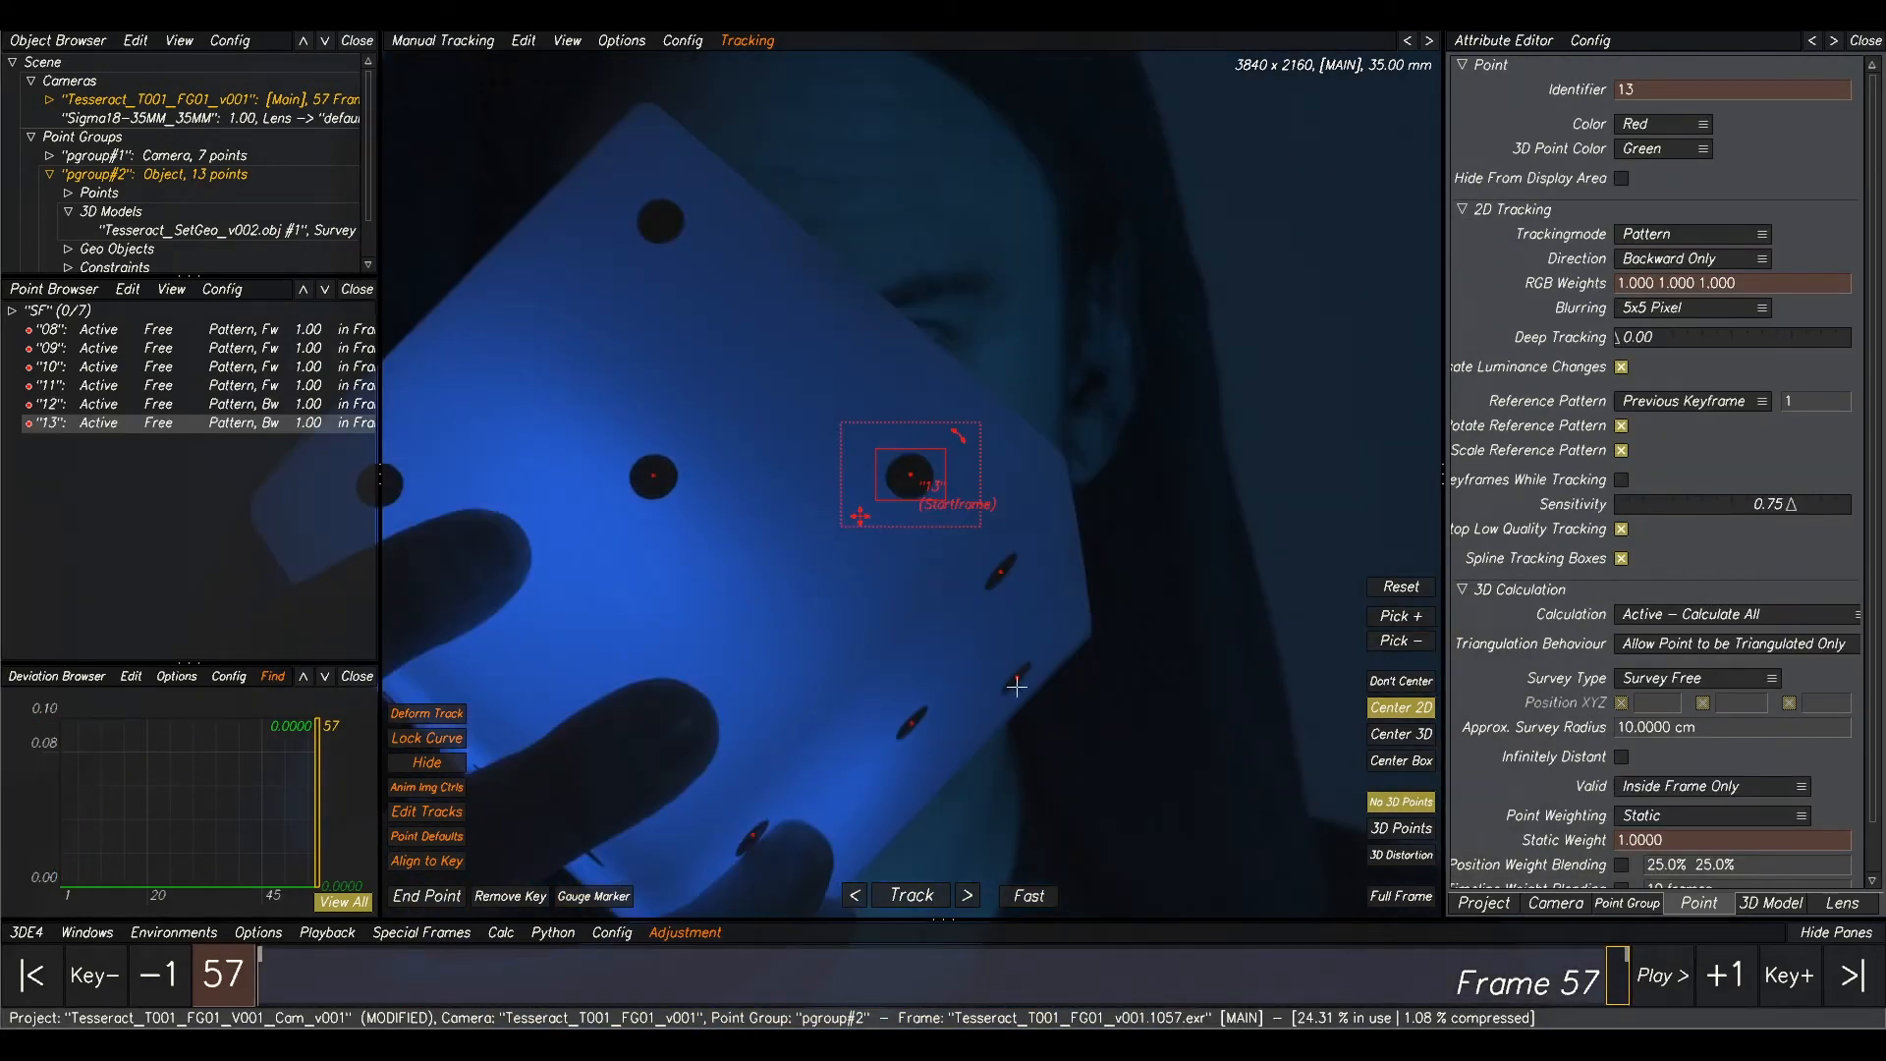
pyautogui.click(891, 904)
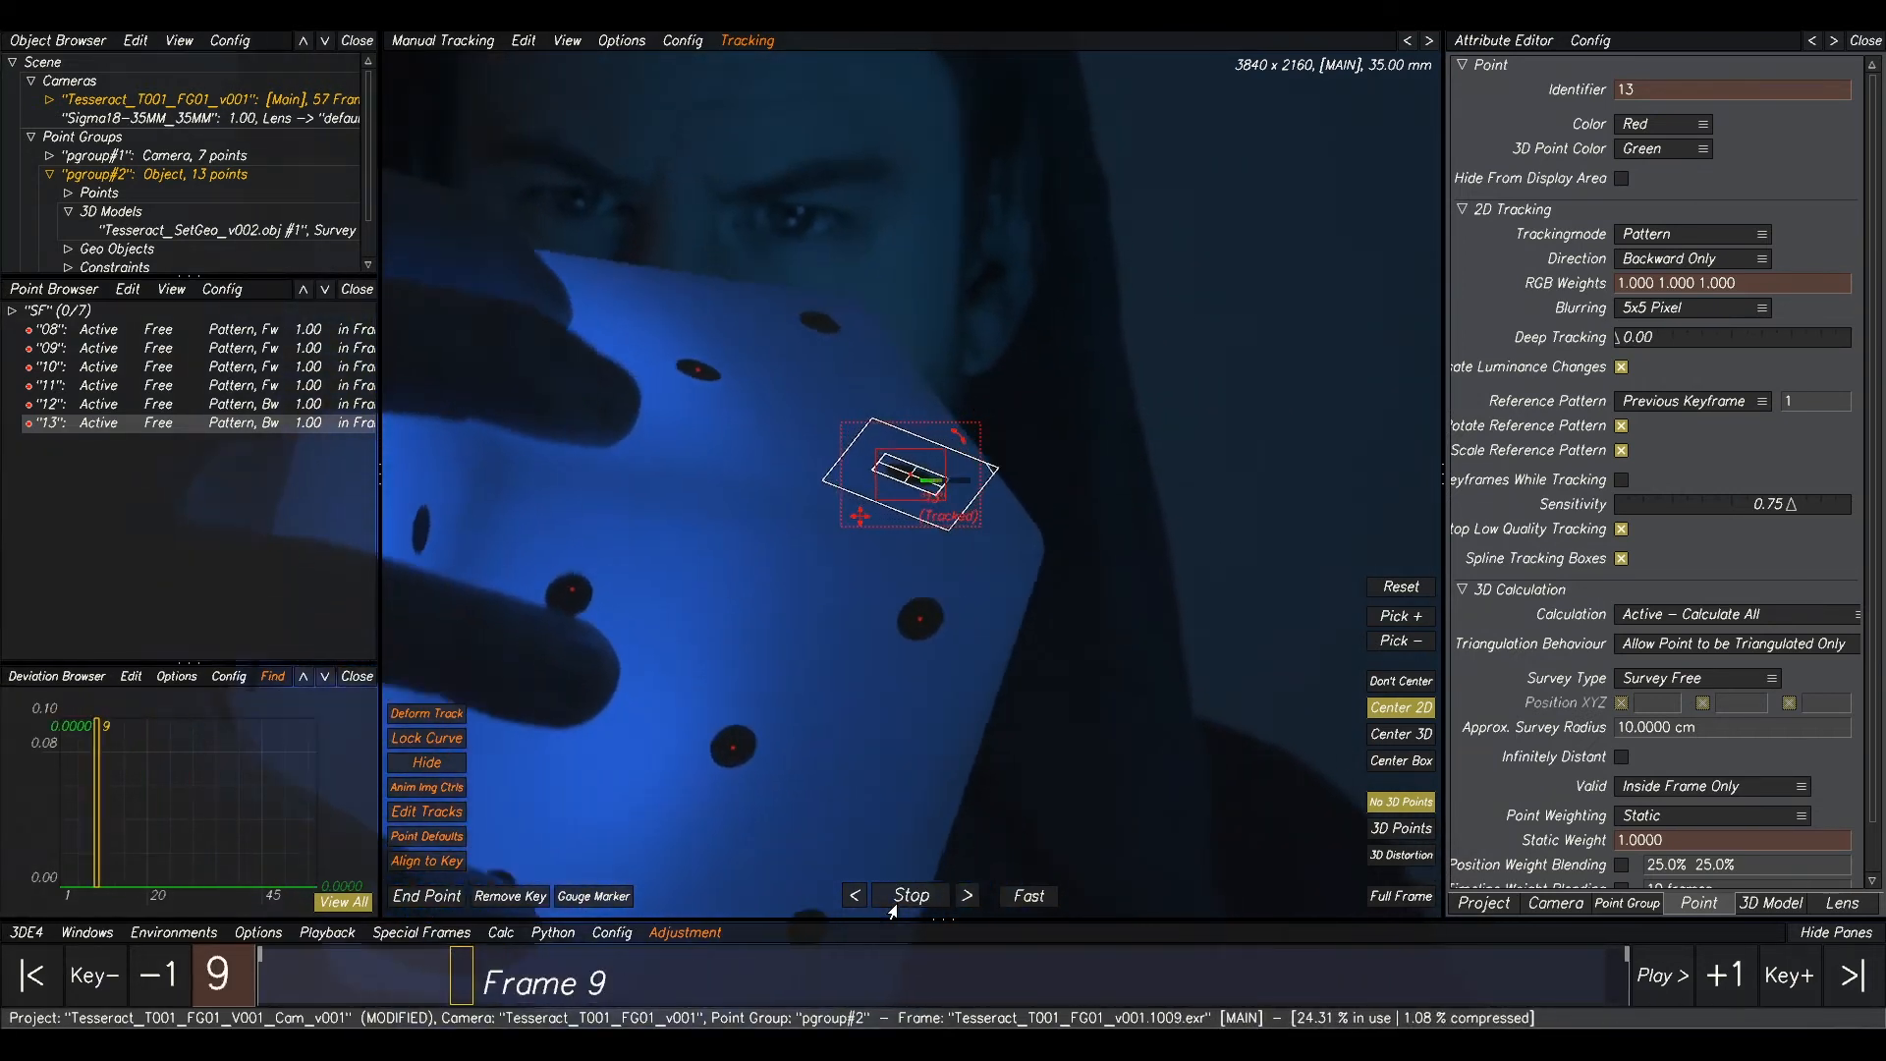
# - Place point 14 on the dot nearest the cube's top corner on frame 57 and track it backward to frame 1
pyautogui.moveTo(535, 963); pyautogui.dragTo(1872, 850)
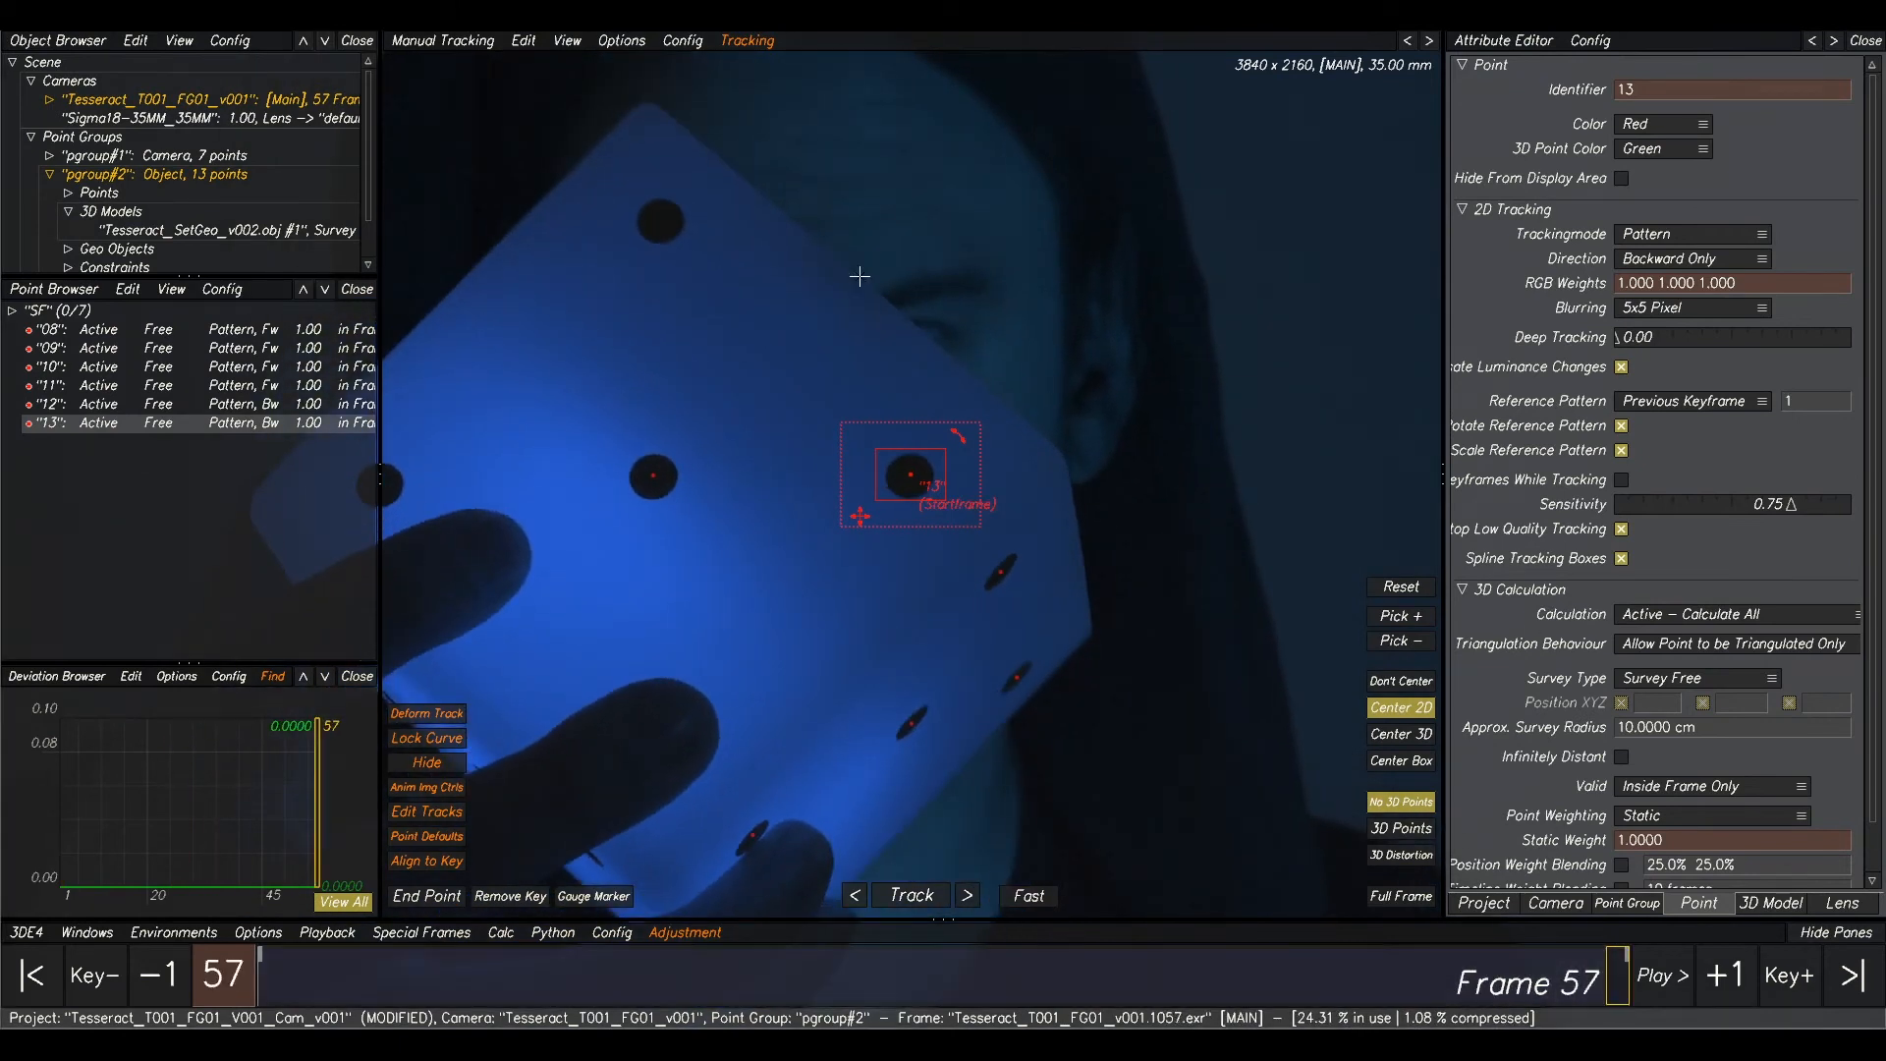
pyautogui.keyDown('ctrl'); pyautogui.click(660, 222); pyautogui.keyUp('ctrl')
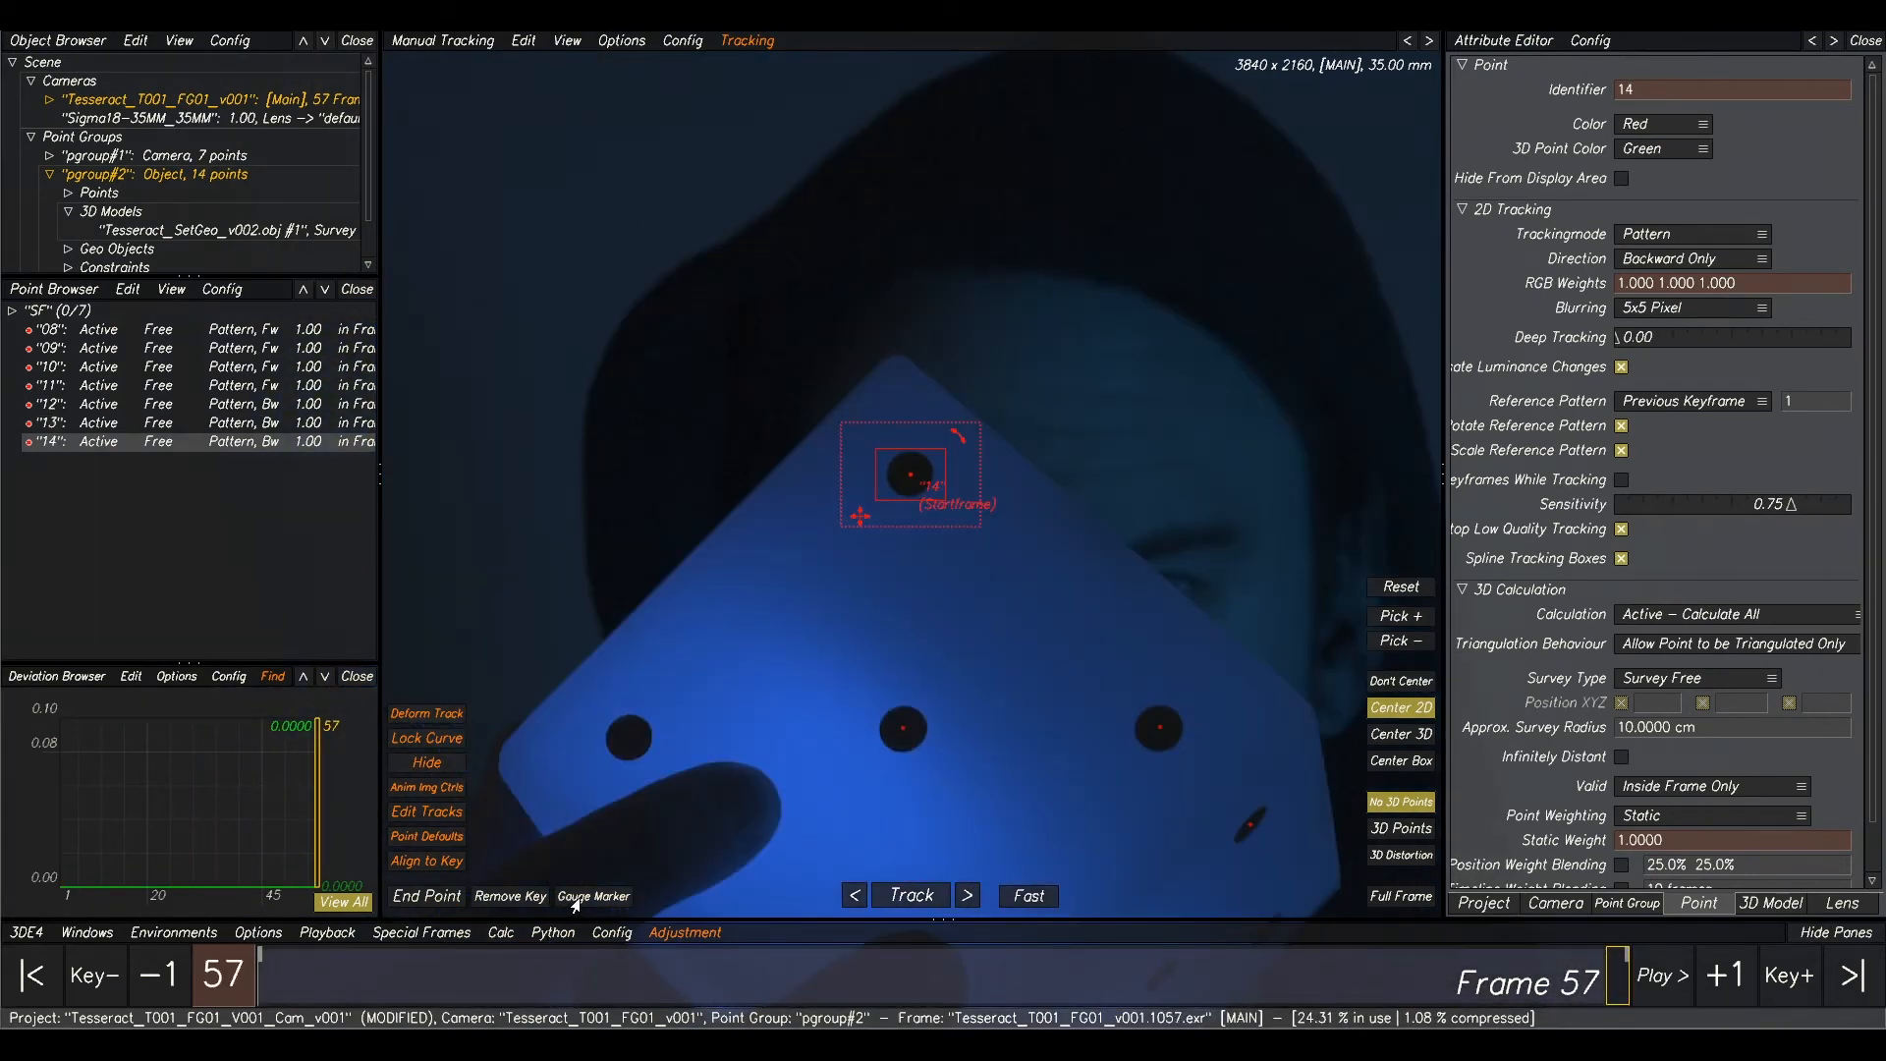
pyautogui.click(913, 895)
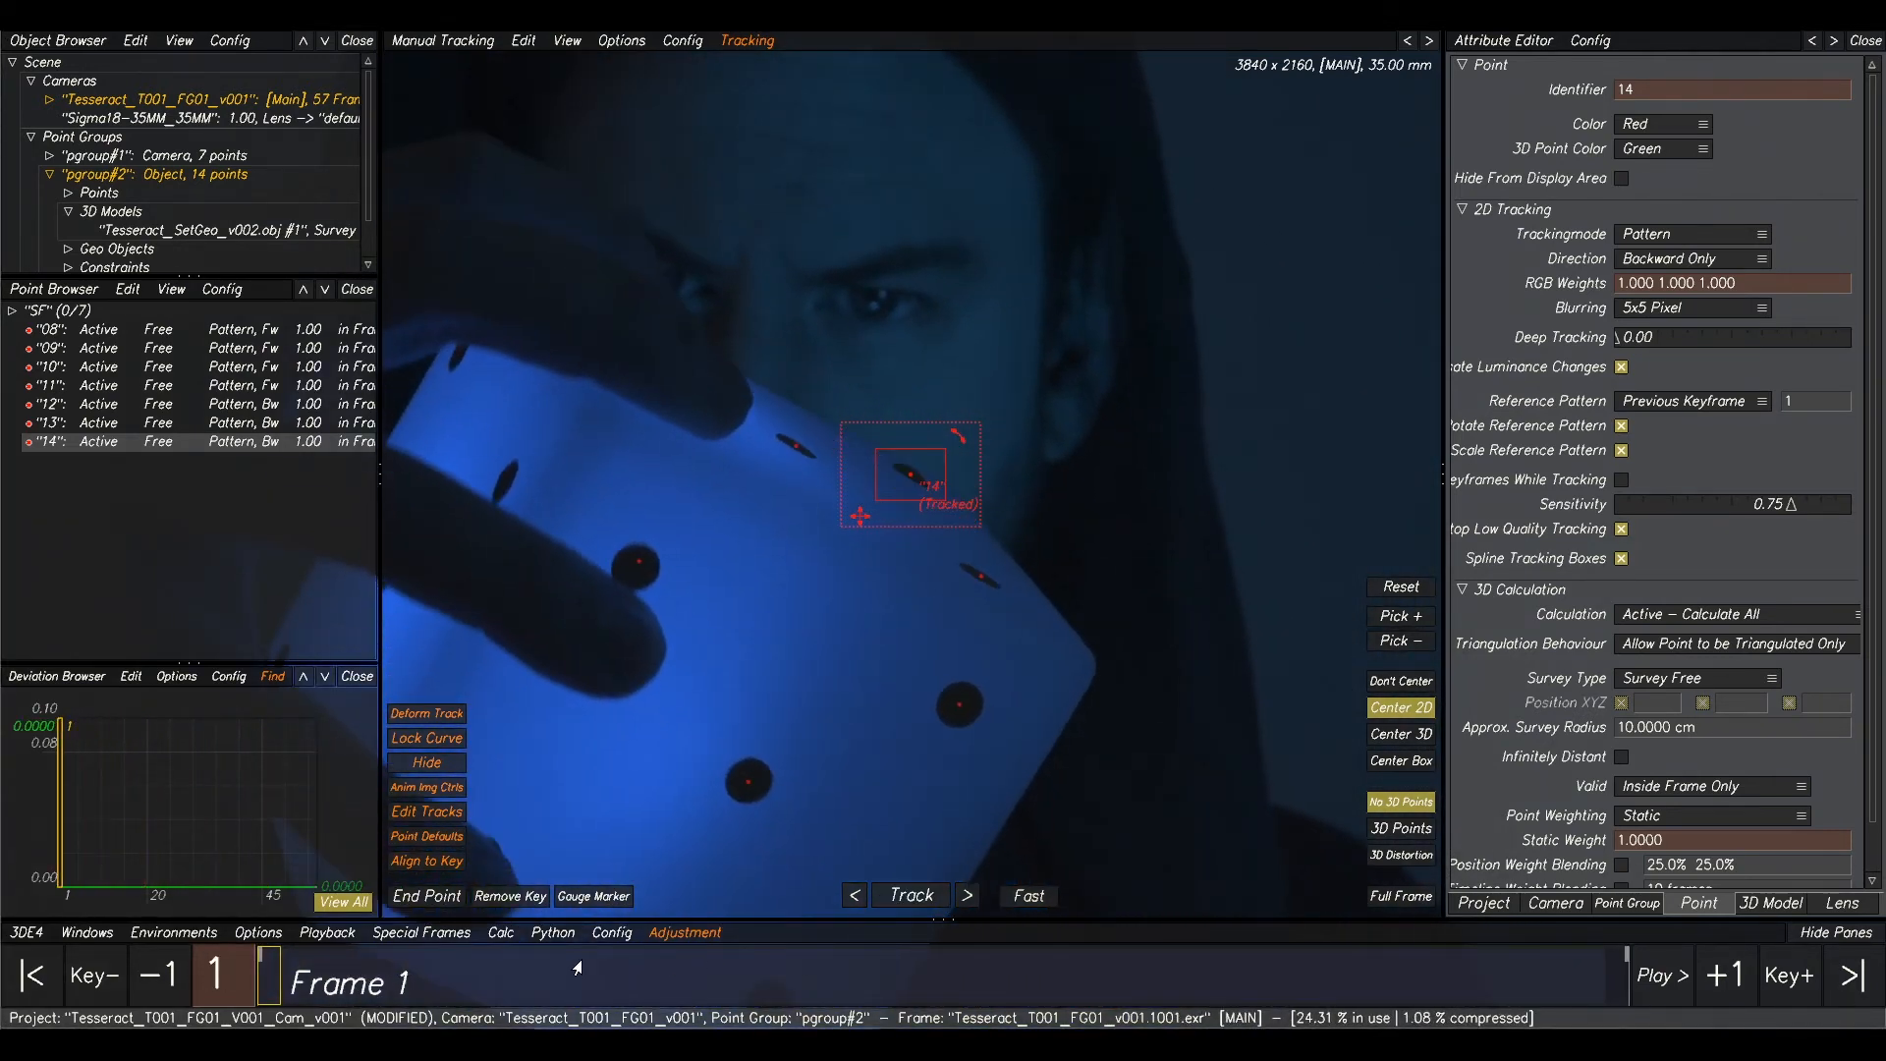
# - Place point 15 on the dot nearest the cube's left corner on frame 57 and track it backward until the finger approaches
pyautogui.moveTo(552, 966); pyautogui.dragTo(1721, 917)
pyautogui.moveTo(874, 704); pyautogui.dragTo(829, 510, button='middle')
pyautogui.scroll(-2, 829, 509)
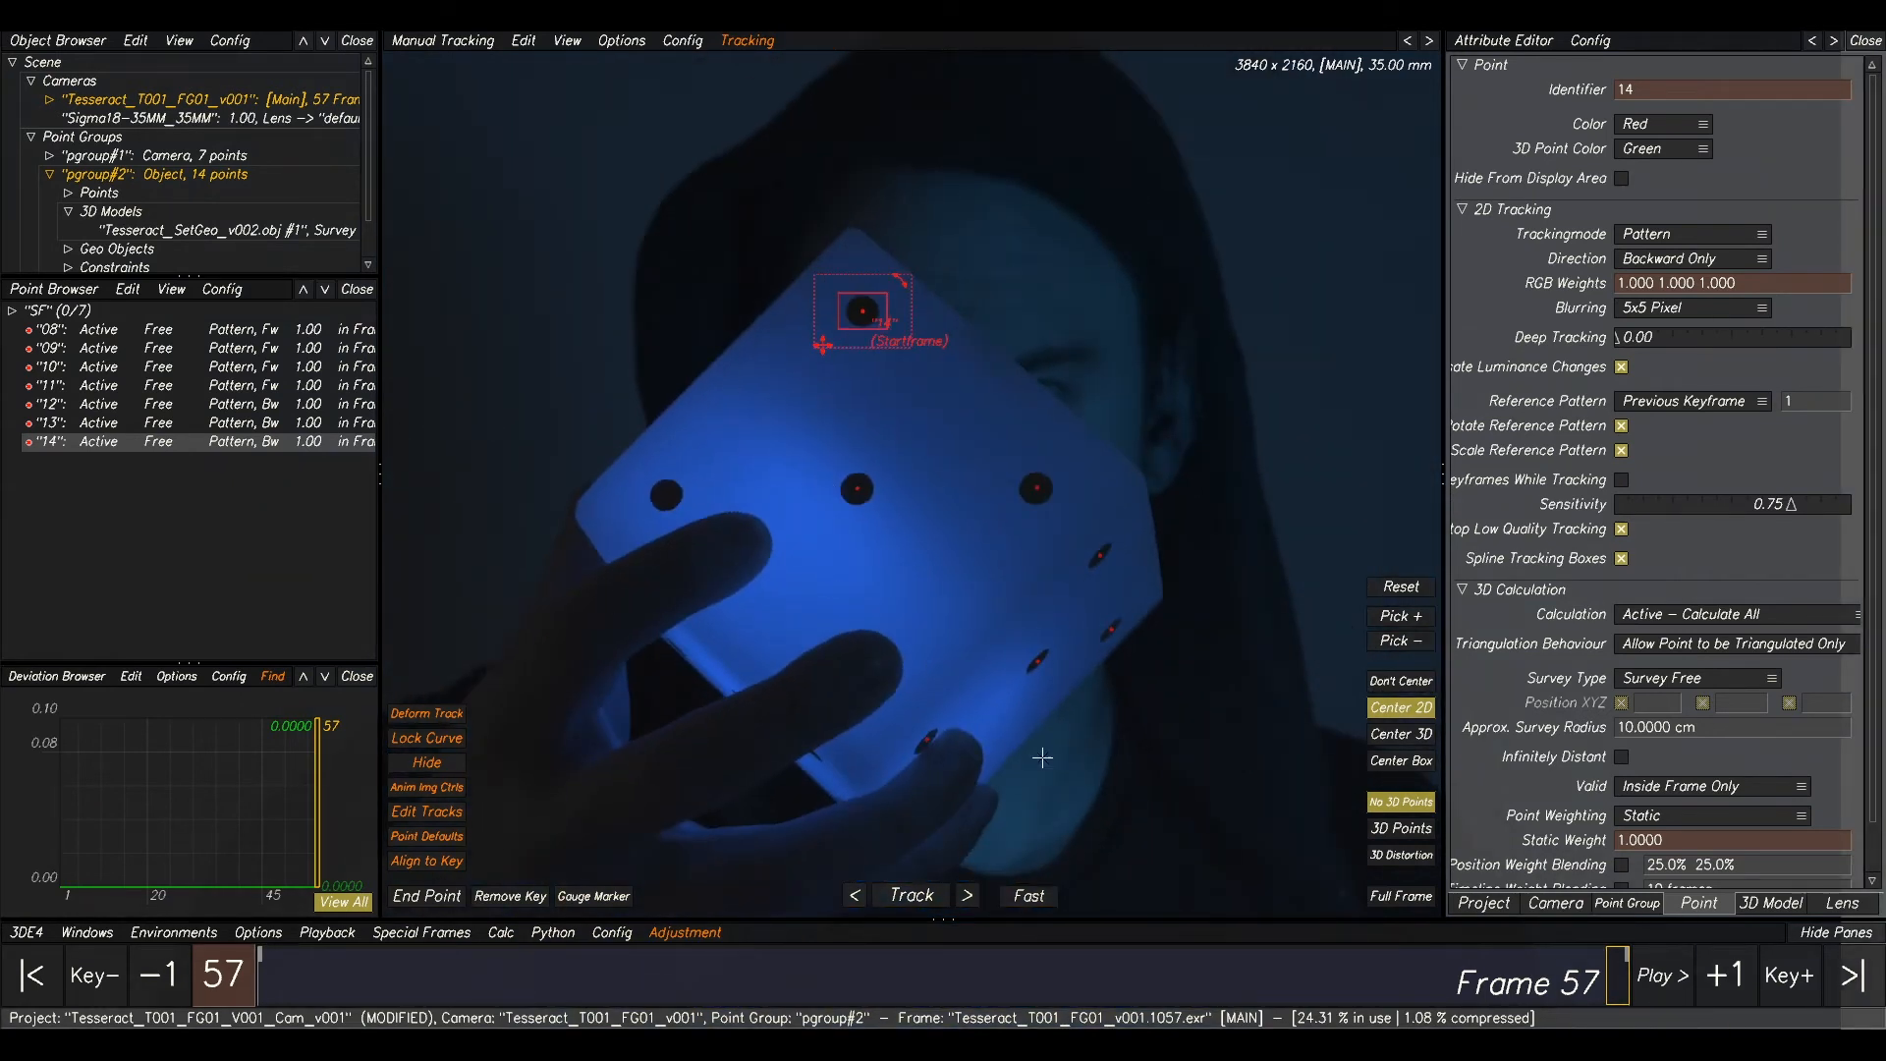
pyautogui.moveTo(1042, 757); pyautogui.dragTo(1021, 708, button='middle')
pyautogui.scroll(2, 663, 445)
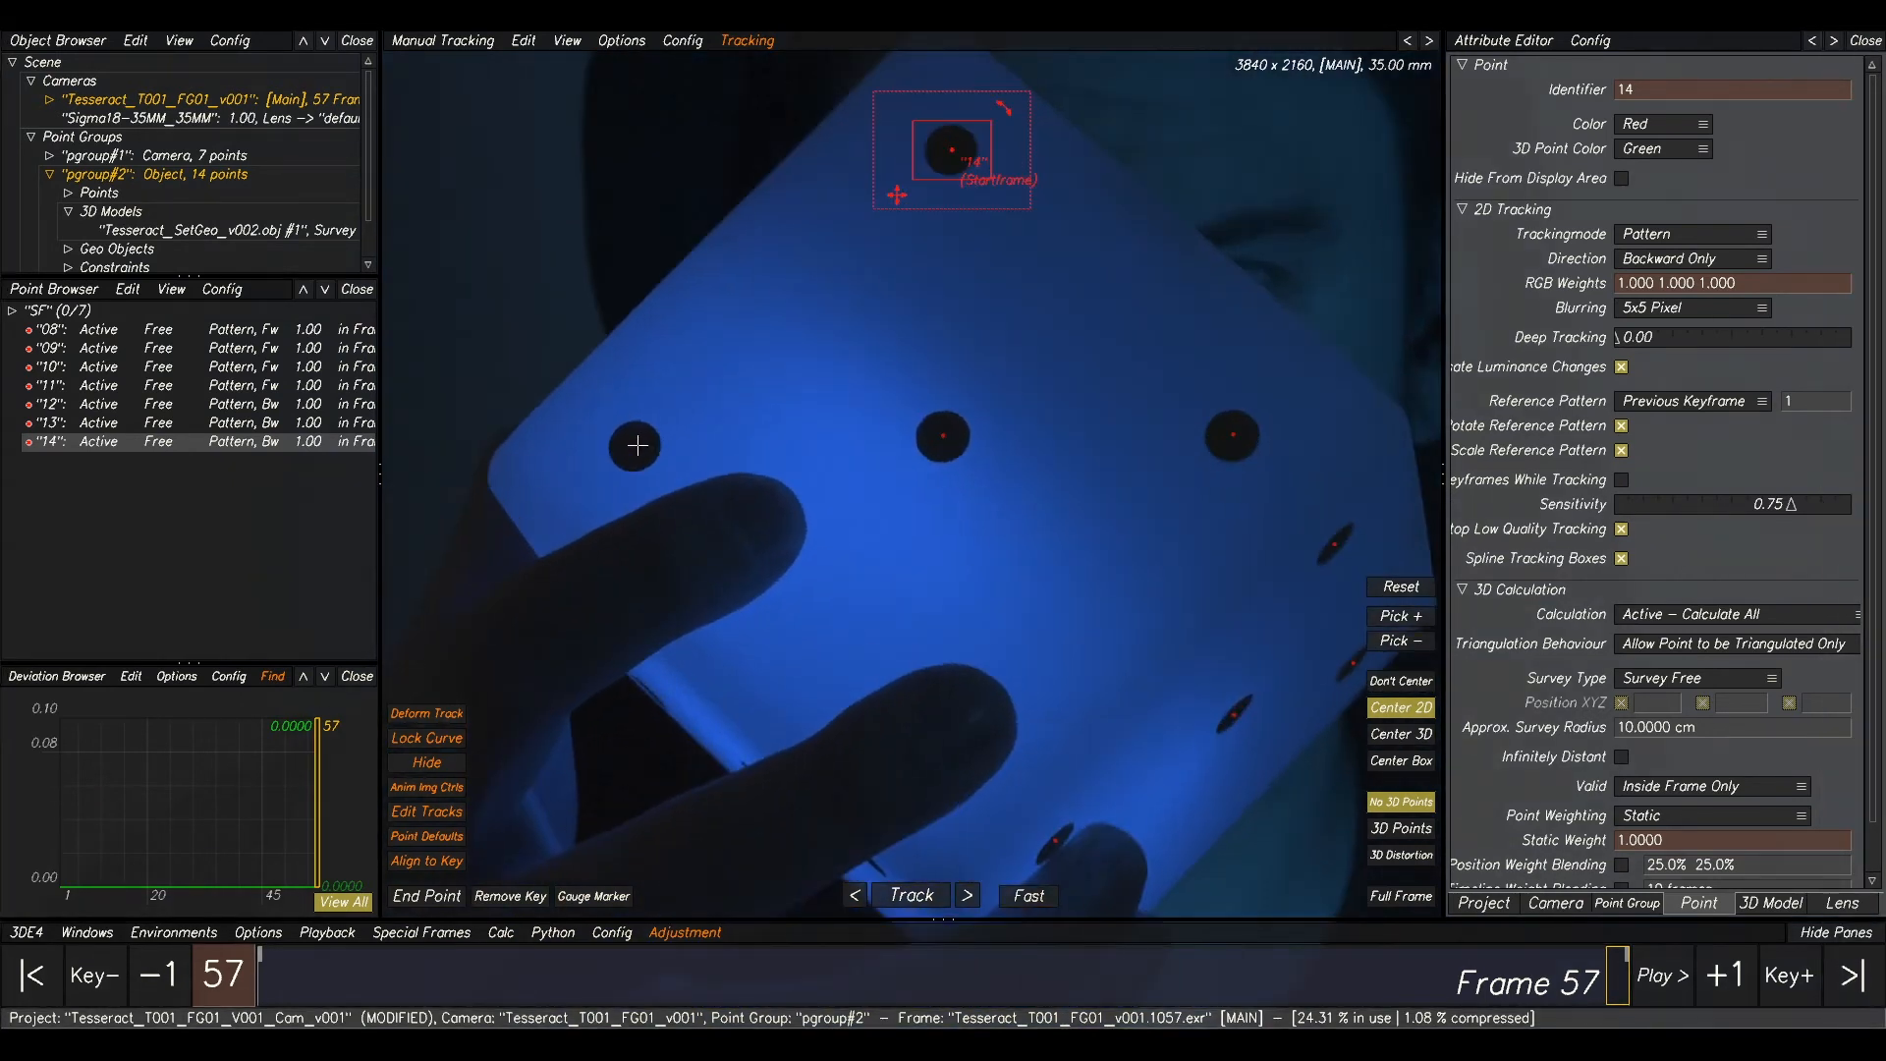
pyautogui.keyDown('ctrl'); pyautogui.click(637, 445); pyautogui.keyUp('ctrl')
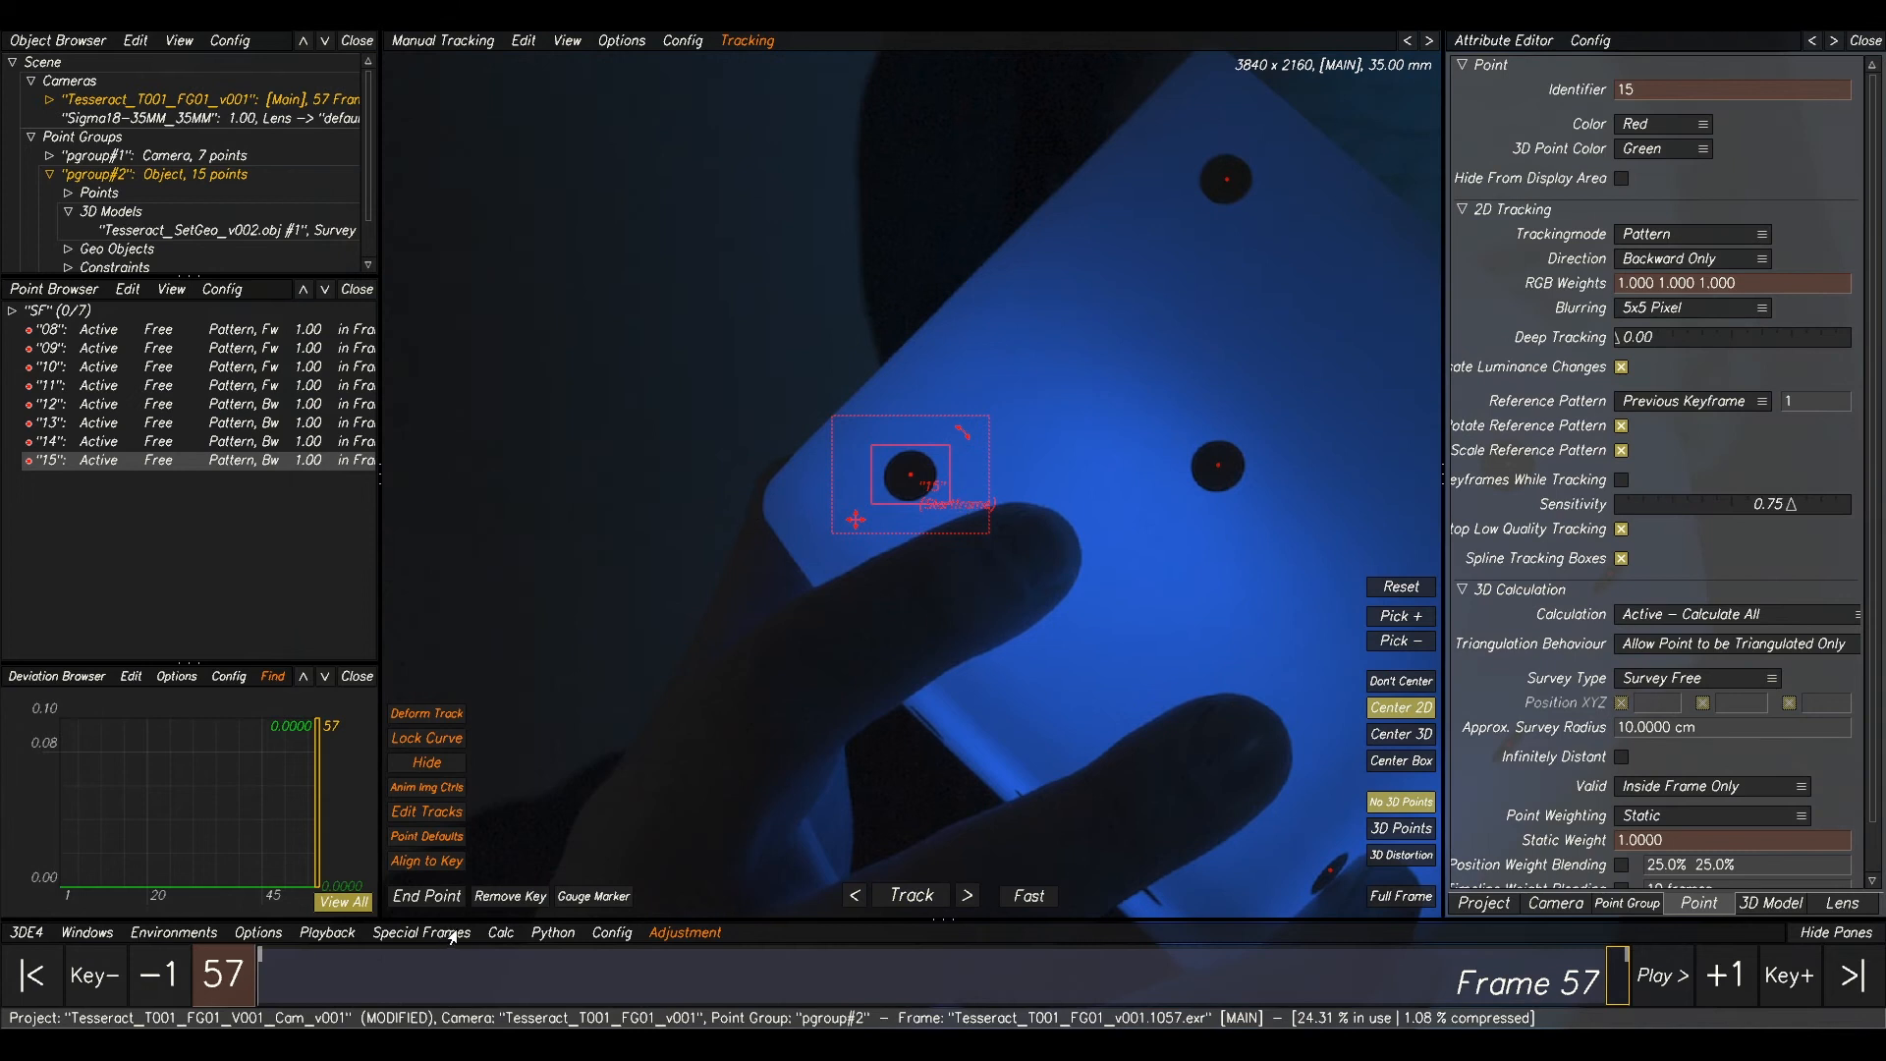
pyautogui.click(908, 896)
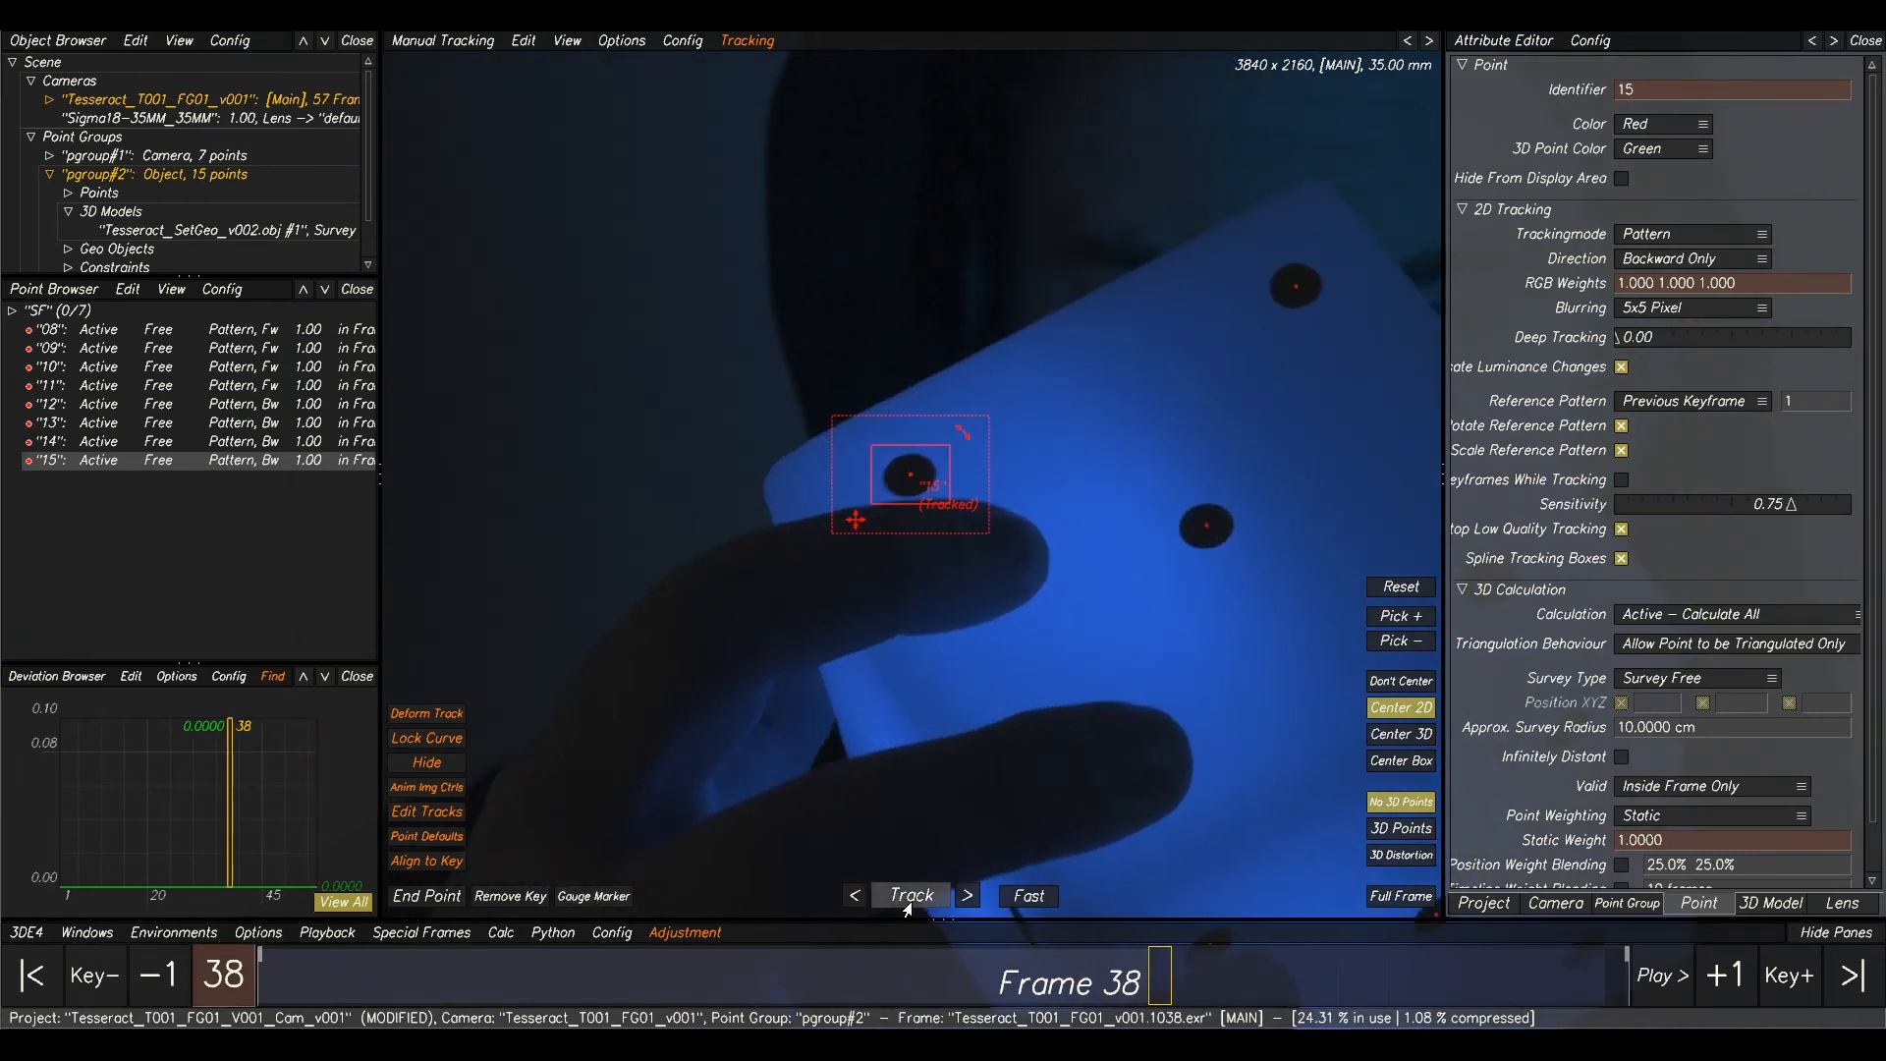
# - Raise the lower edge of point 15's pattern box on frame 38, continue tracking backward, and set its end point at frame 36
pyautogui.moveTo(922, 501); pyautogui.dragTo(923, 482)
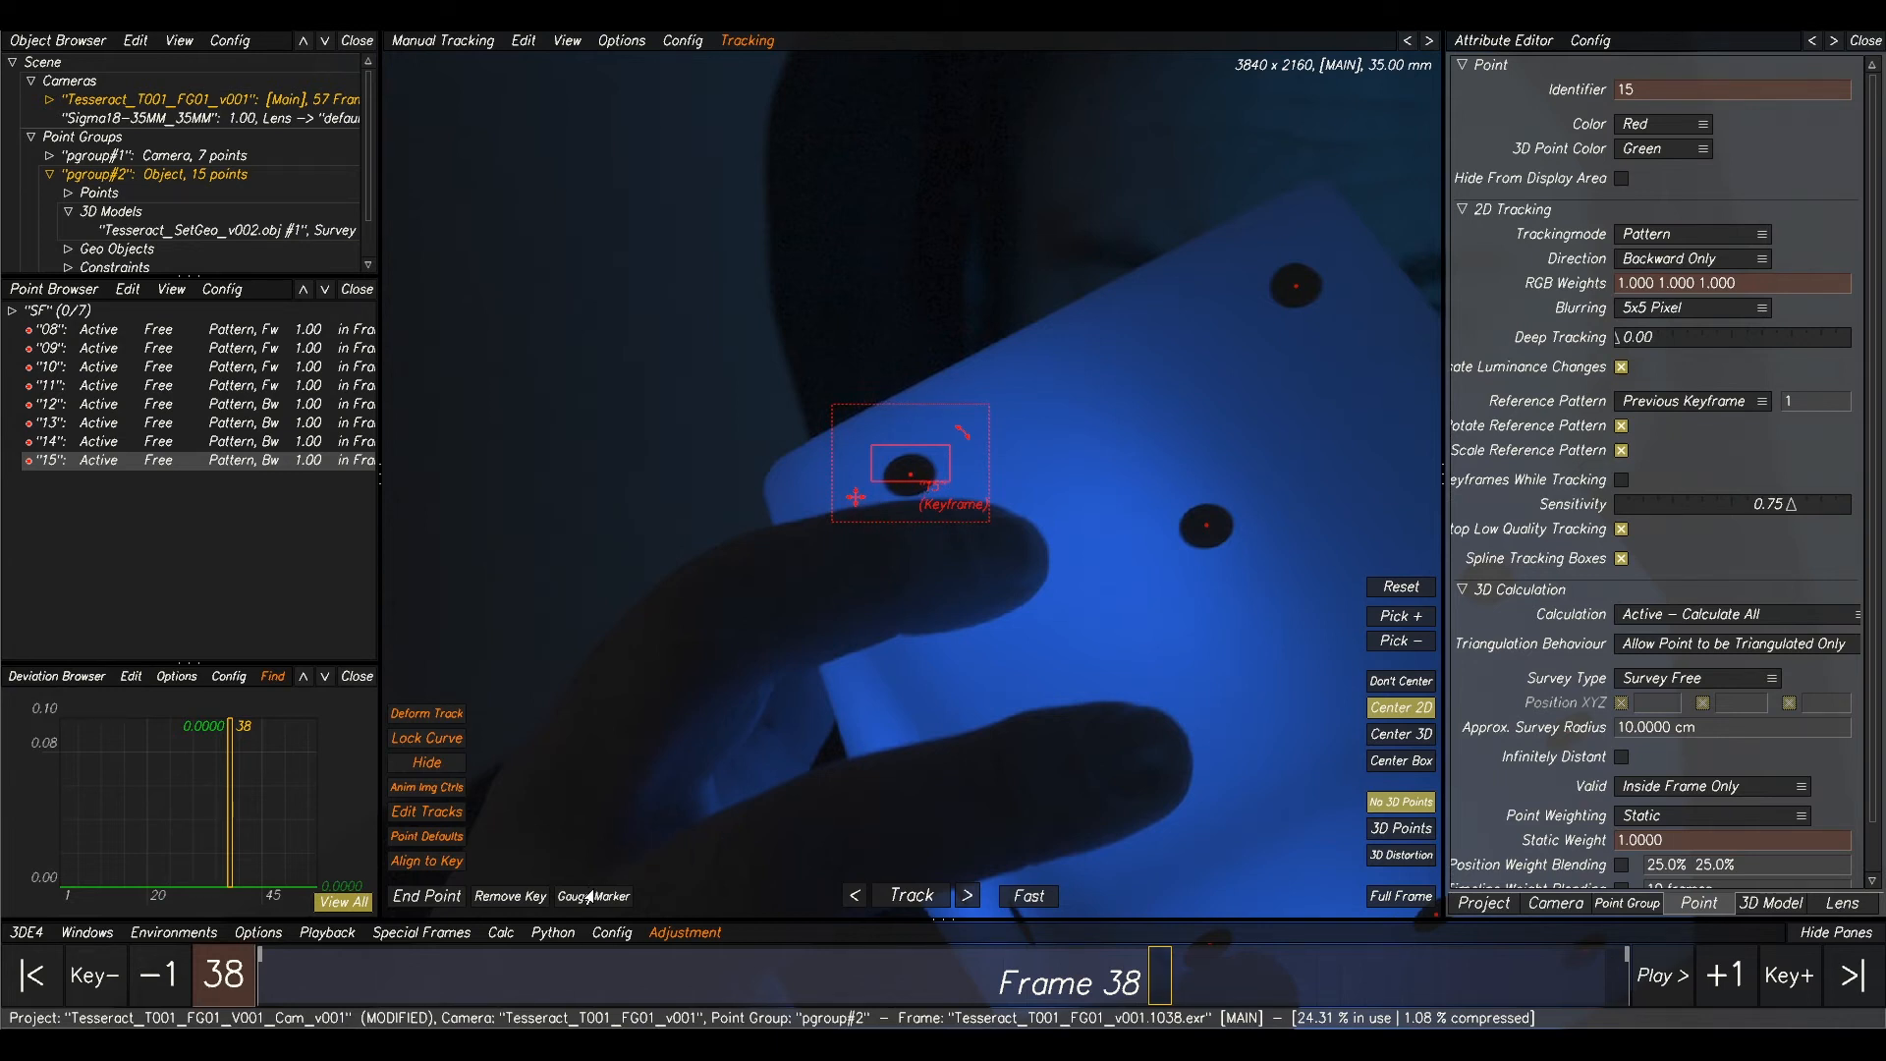
pyautogui.click(908, 895)
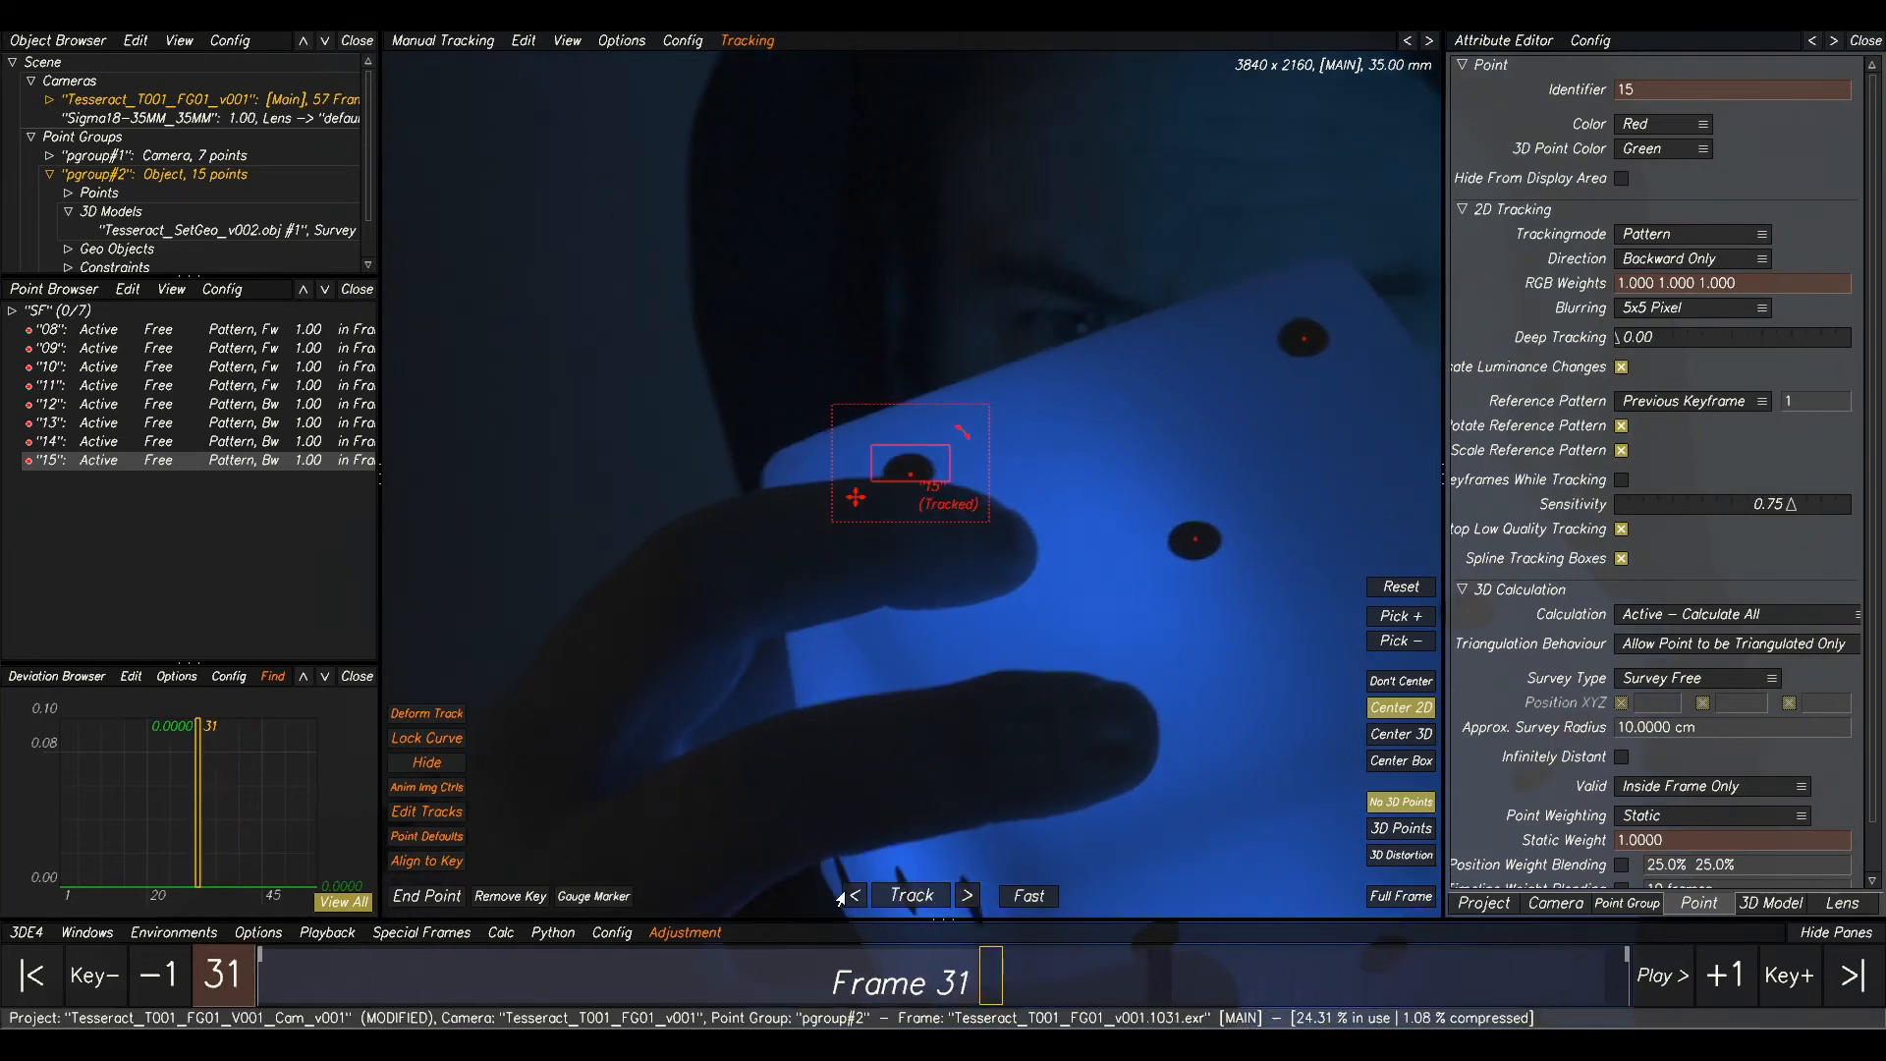
pyautogui.moveTo(992, 973)
pyautogui.mouseDown()
pyautogui.moveTo(1156, 972)
pyautogui.moveTo(1100, 968)
pyautogui.mouseUp()
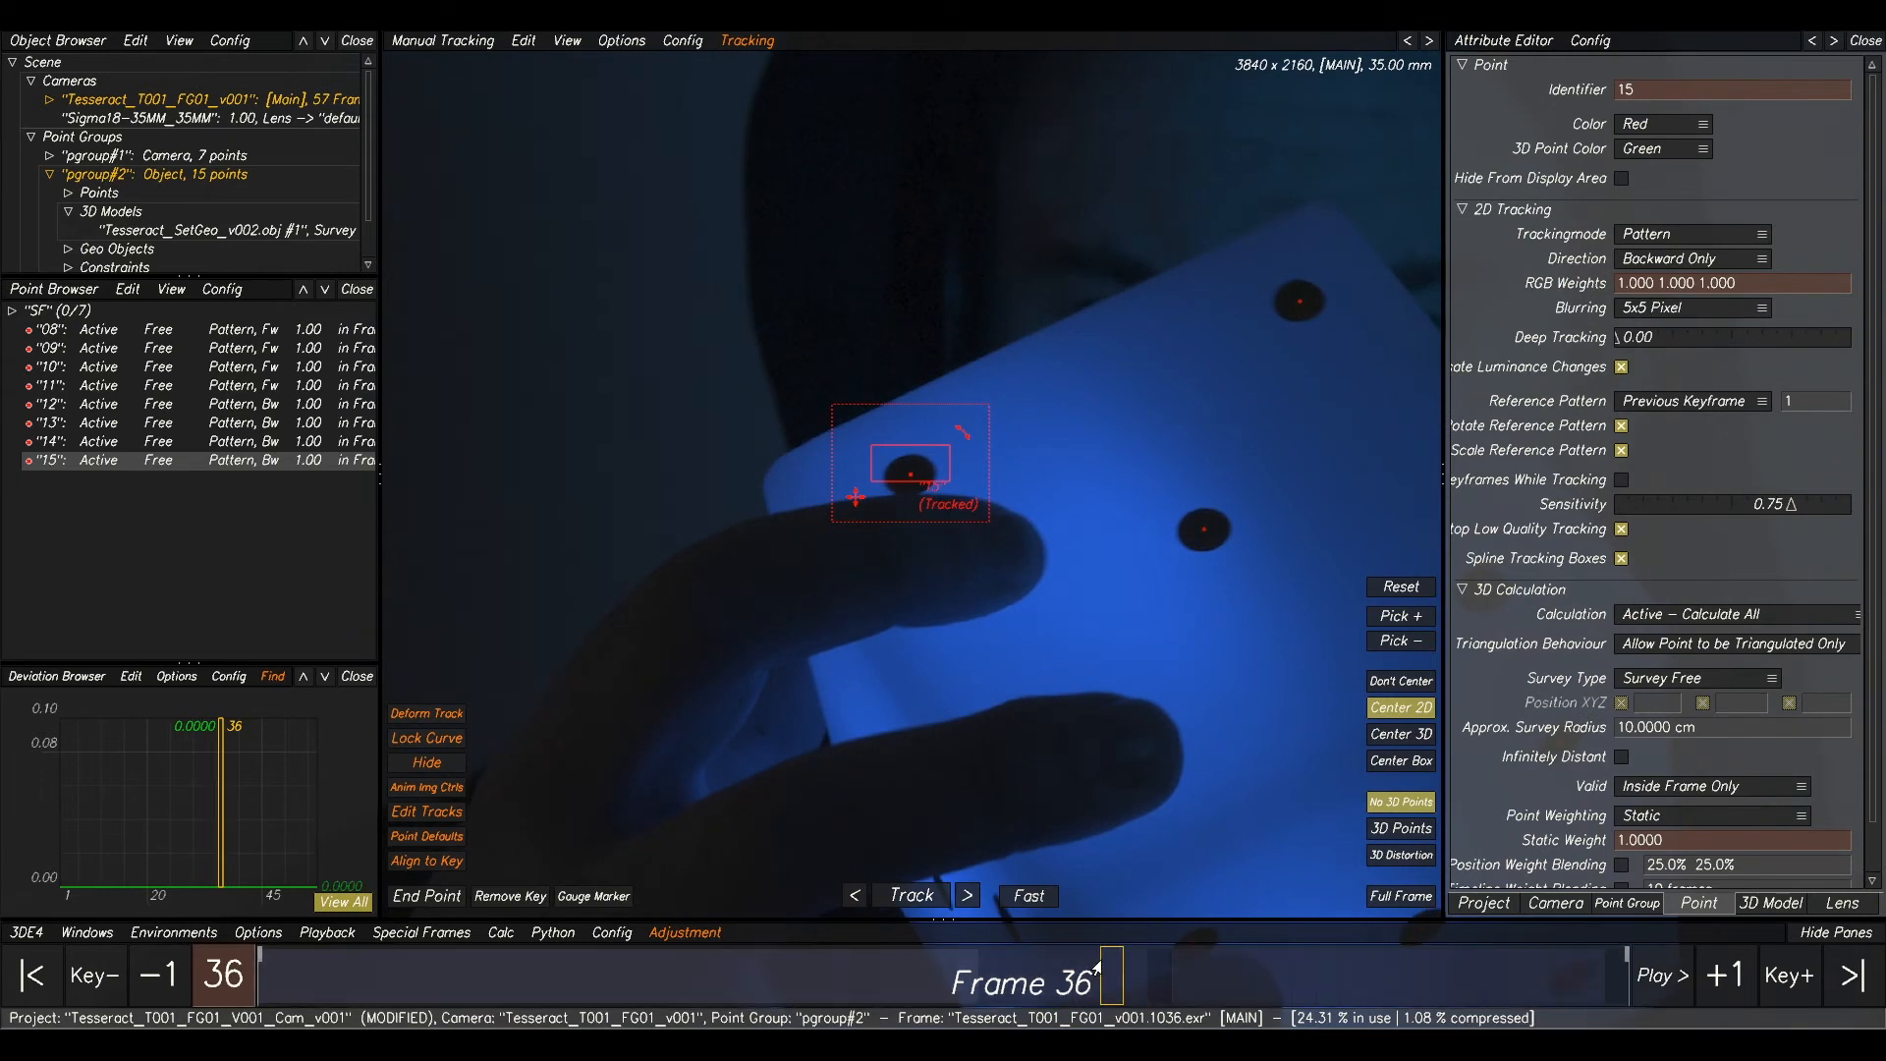
pyautogui.click(425, 895)
pyautogui.scroll(-5, 1087, 644)
pyautogui.scroll(4, 760, 590)
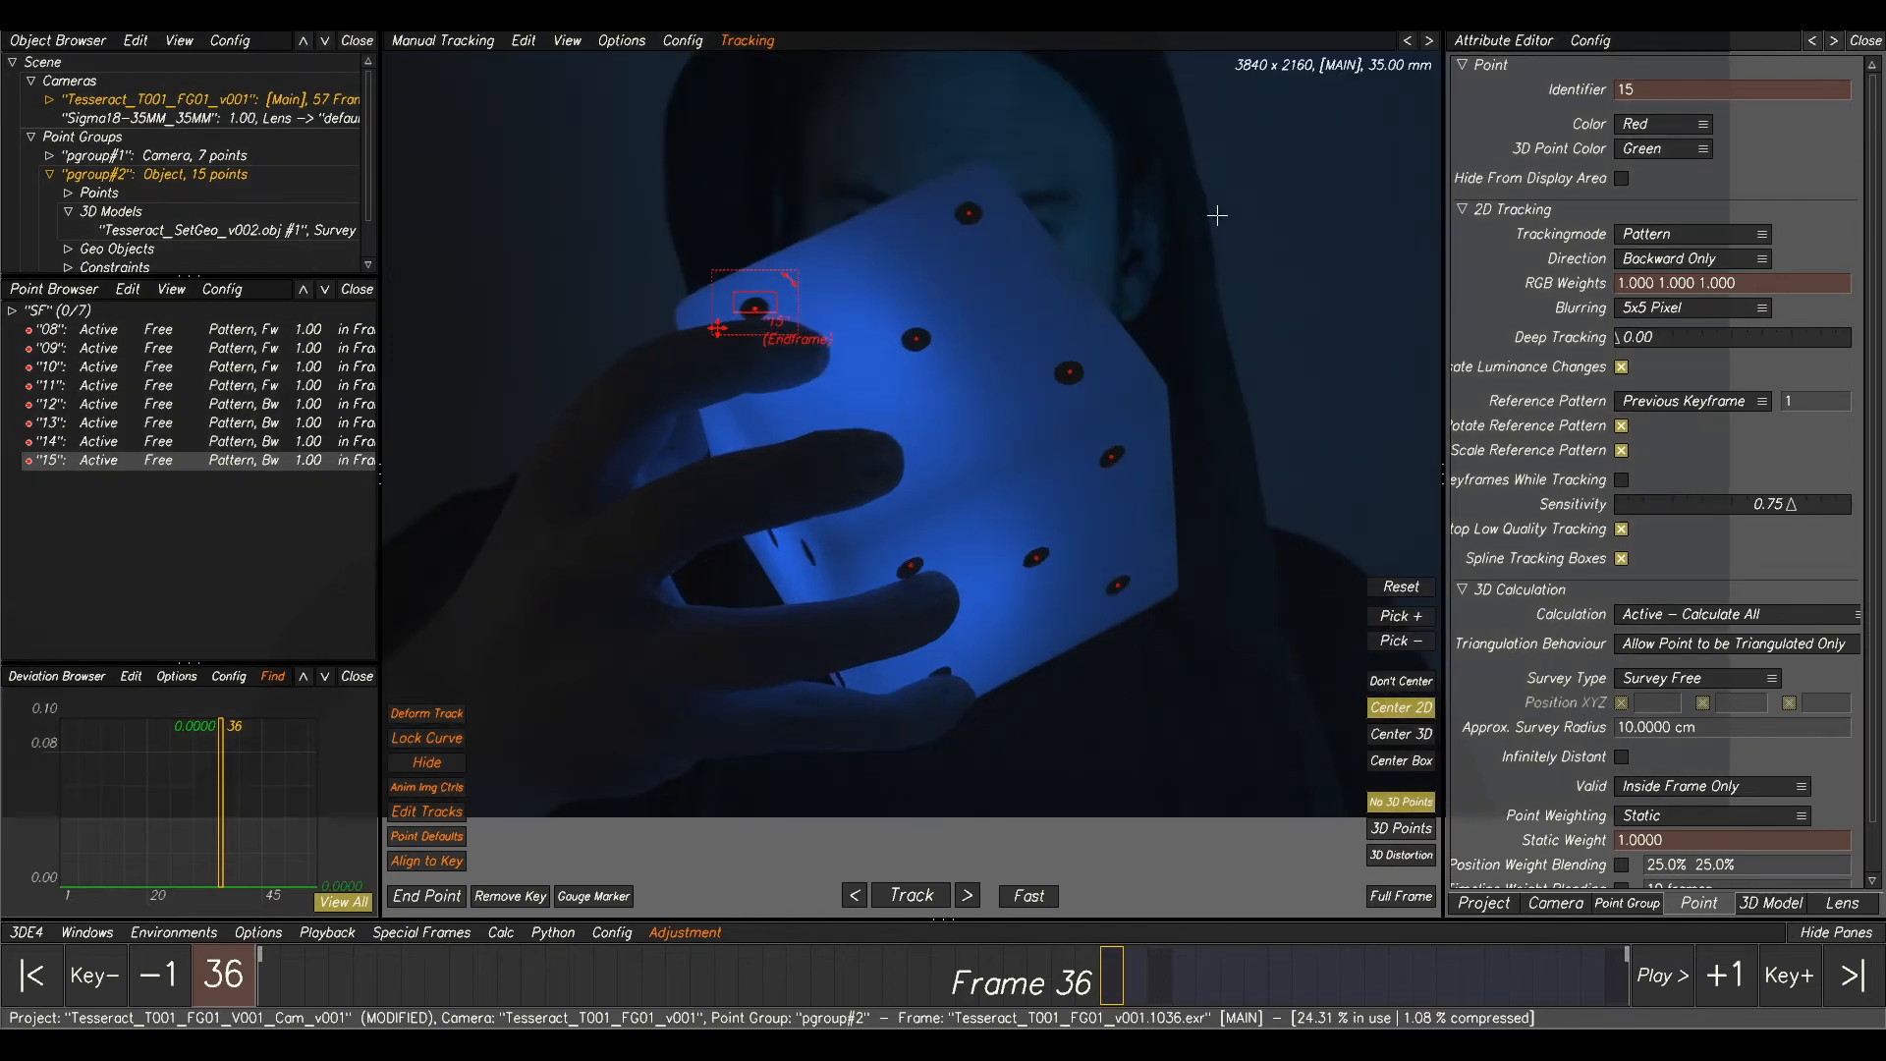
# - In the Lineup view on frame 1, select points 08 to 15 and project them onto the 3D models
pyautogui.moveTo(1120, 987); pyautogui.dragTo(267, 984)
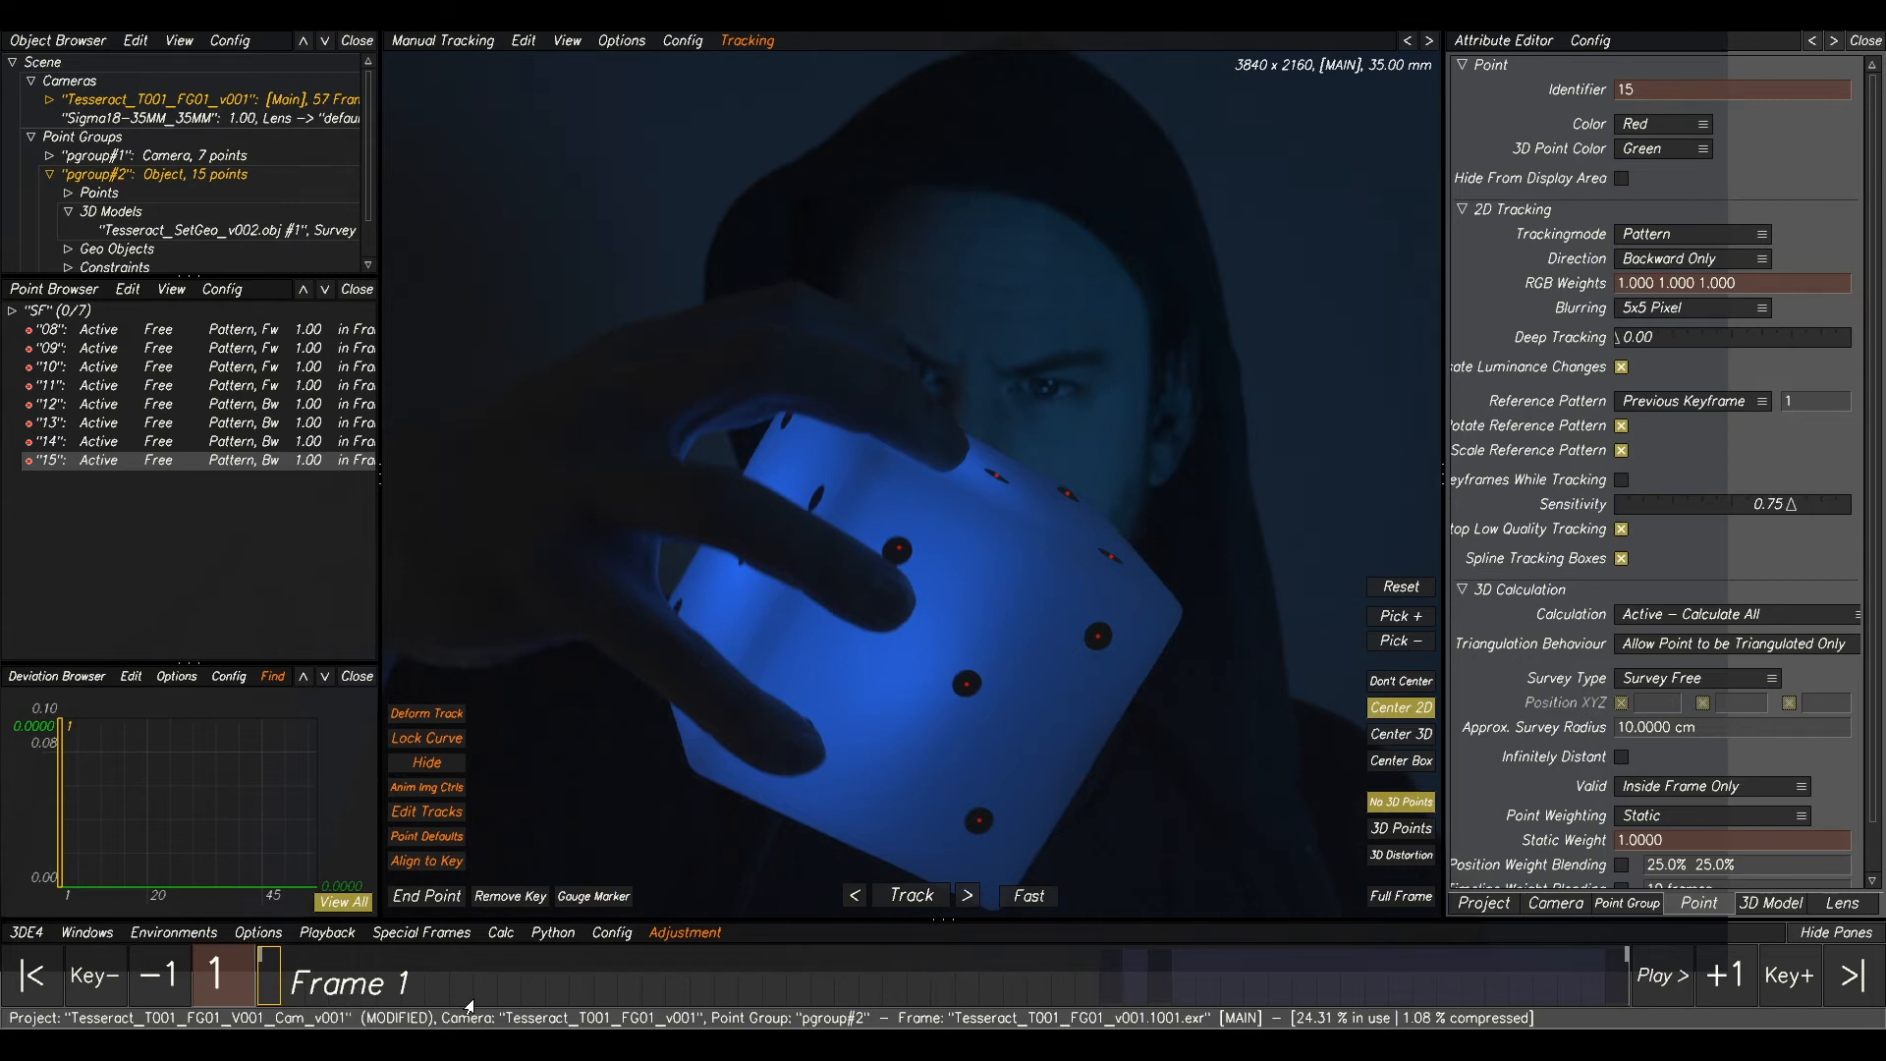
pyautogui.press('F2')
pyautogui.moveTo(253, 975)
pyautogui.mouseDown()
pyautogui.moveTo(309, 983)
pyautogui.moveTo(273, 982)
pyautogui.mouseUp()
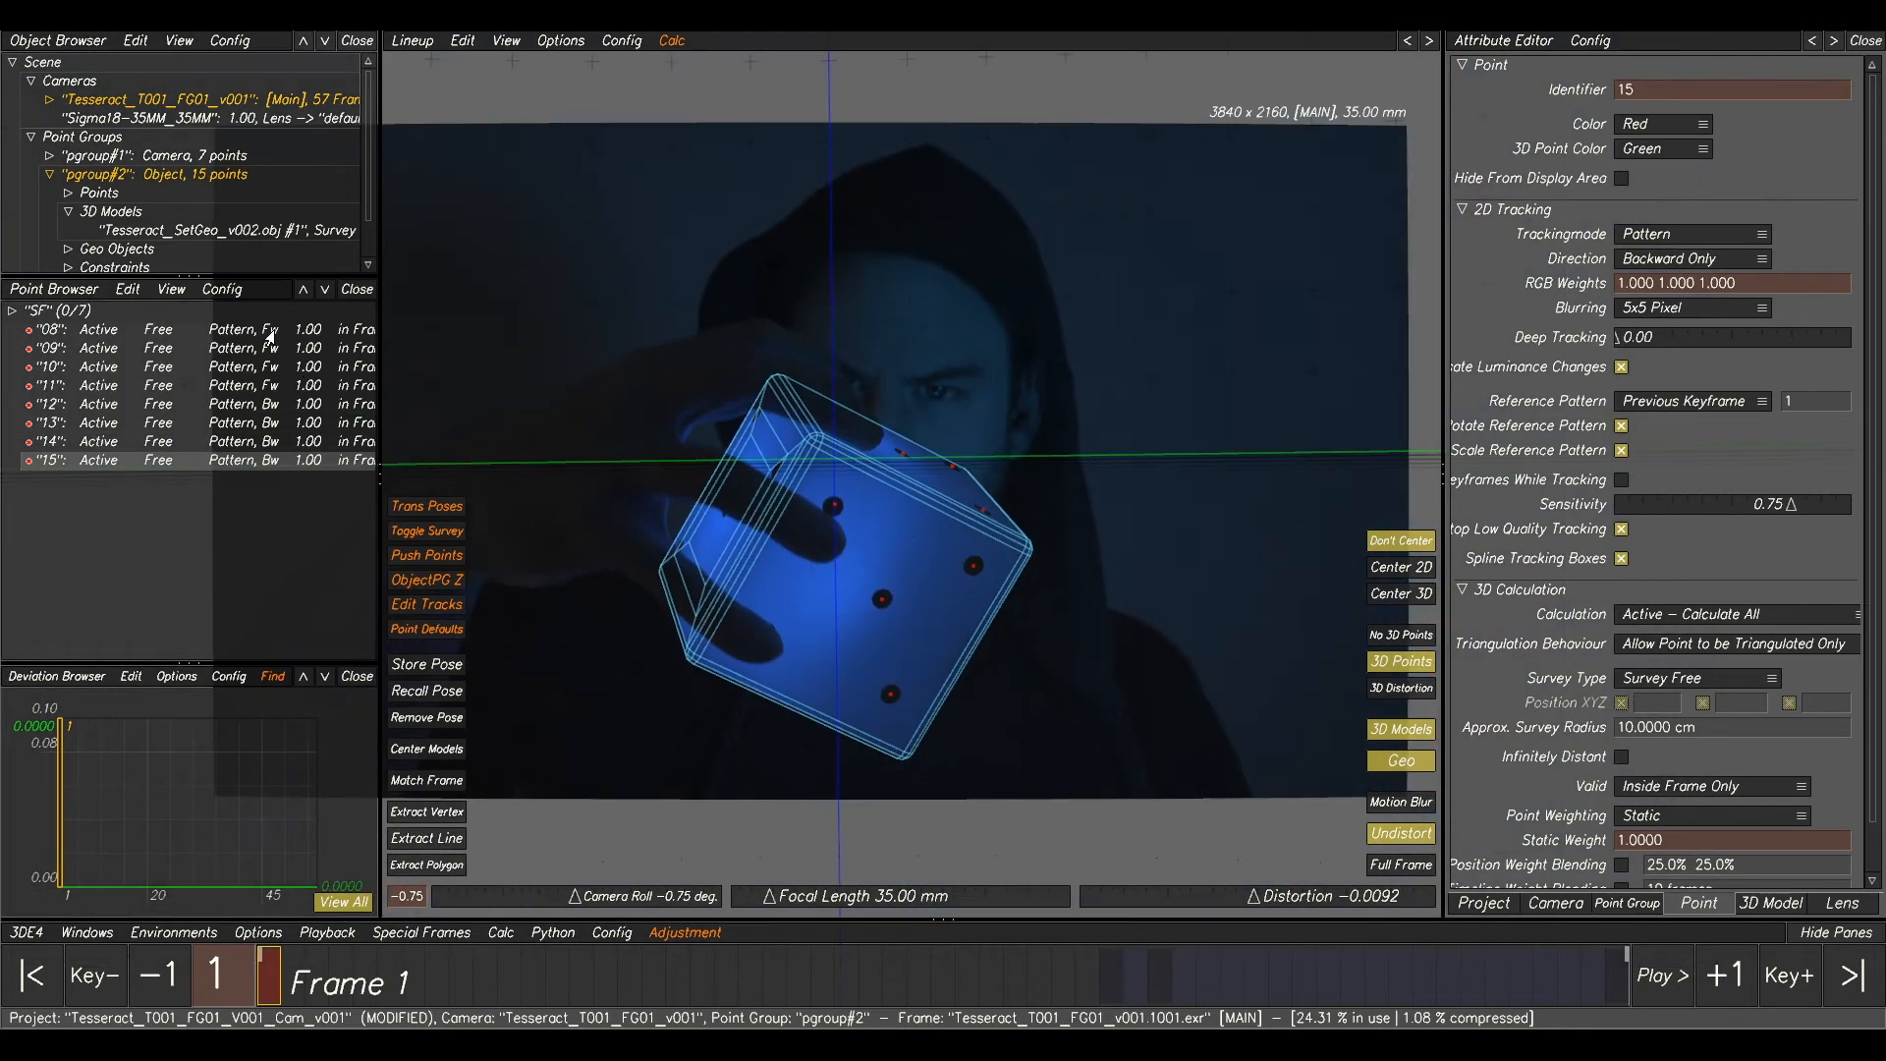
pyautogui.click(270, 337)
pyautogui.keyDown('shift'); pyautogui.click(251, 462); pyautogui.keyUp('shift')
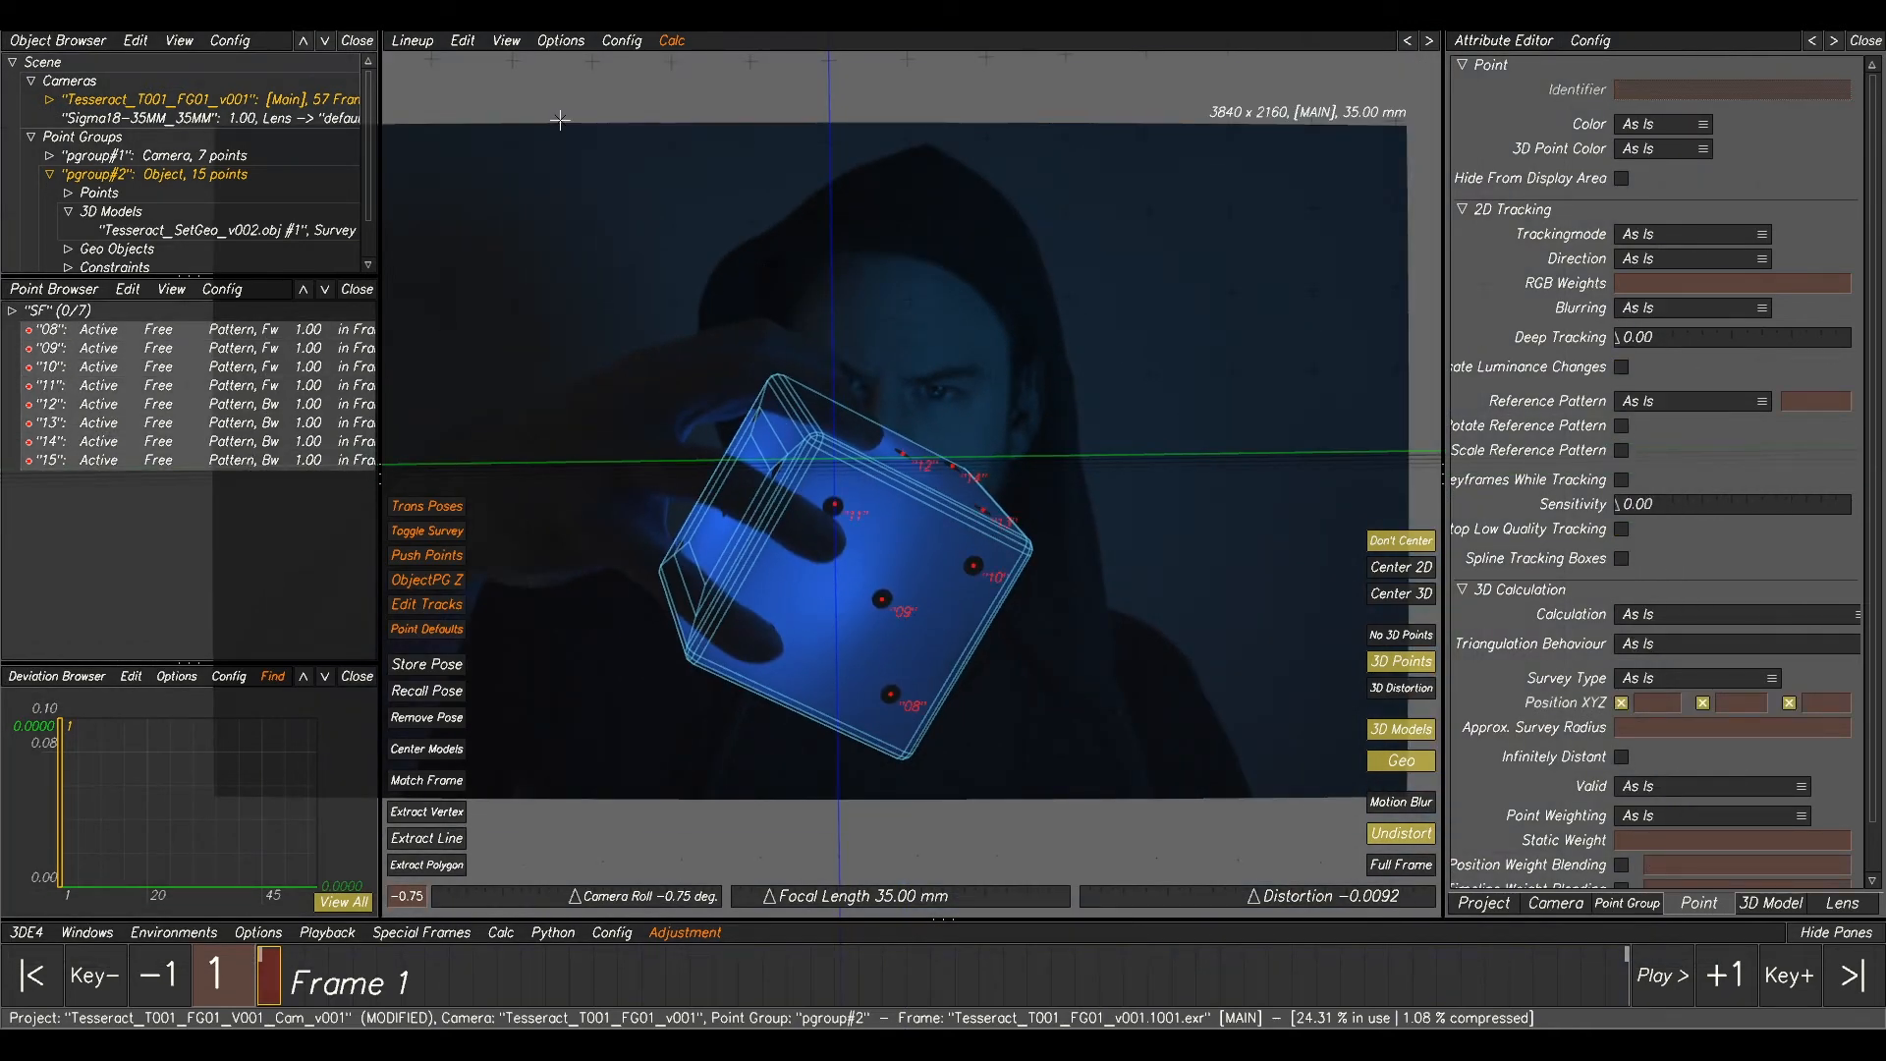
pyautogui.click(450, 43)
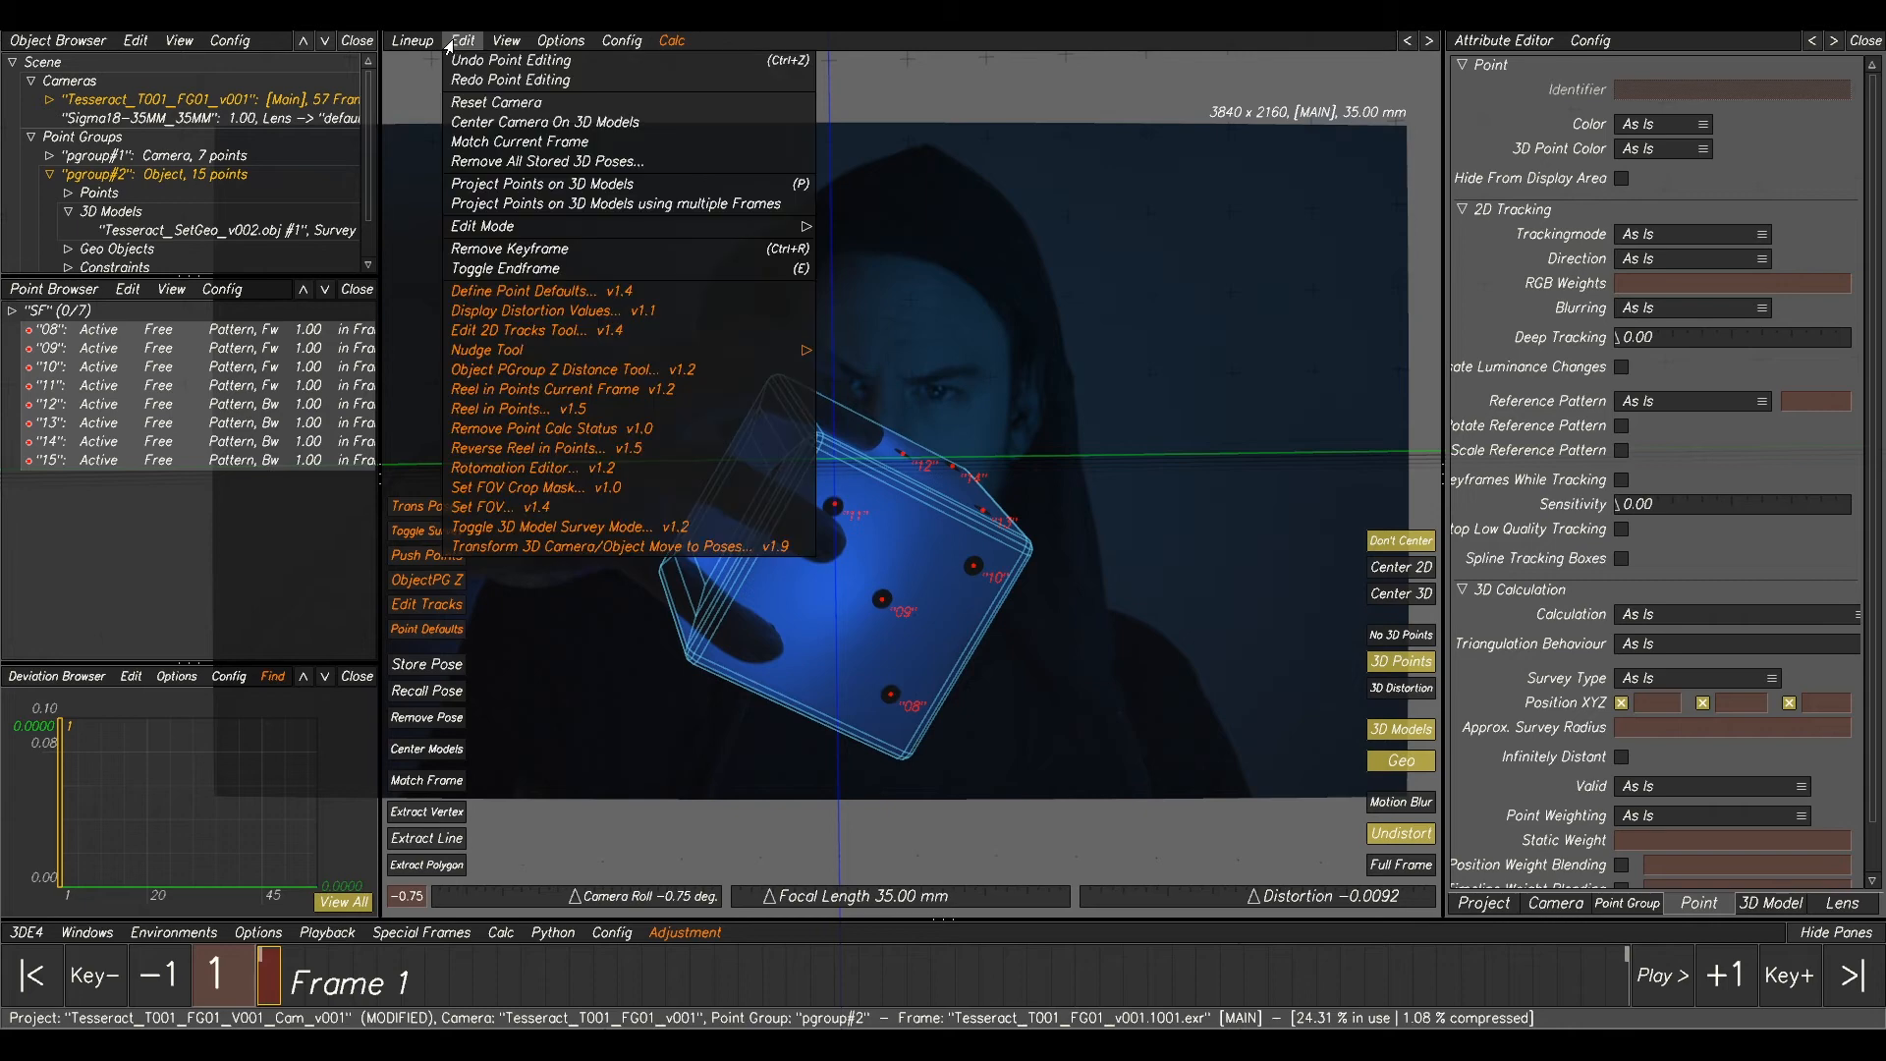
pyautogui.click(531, 185)
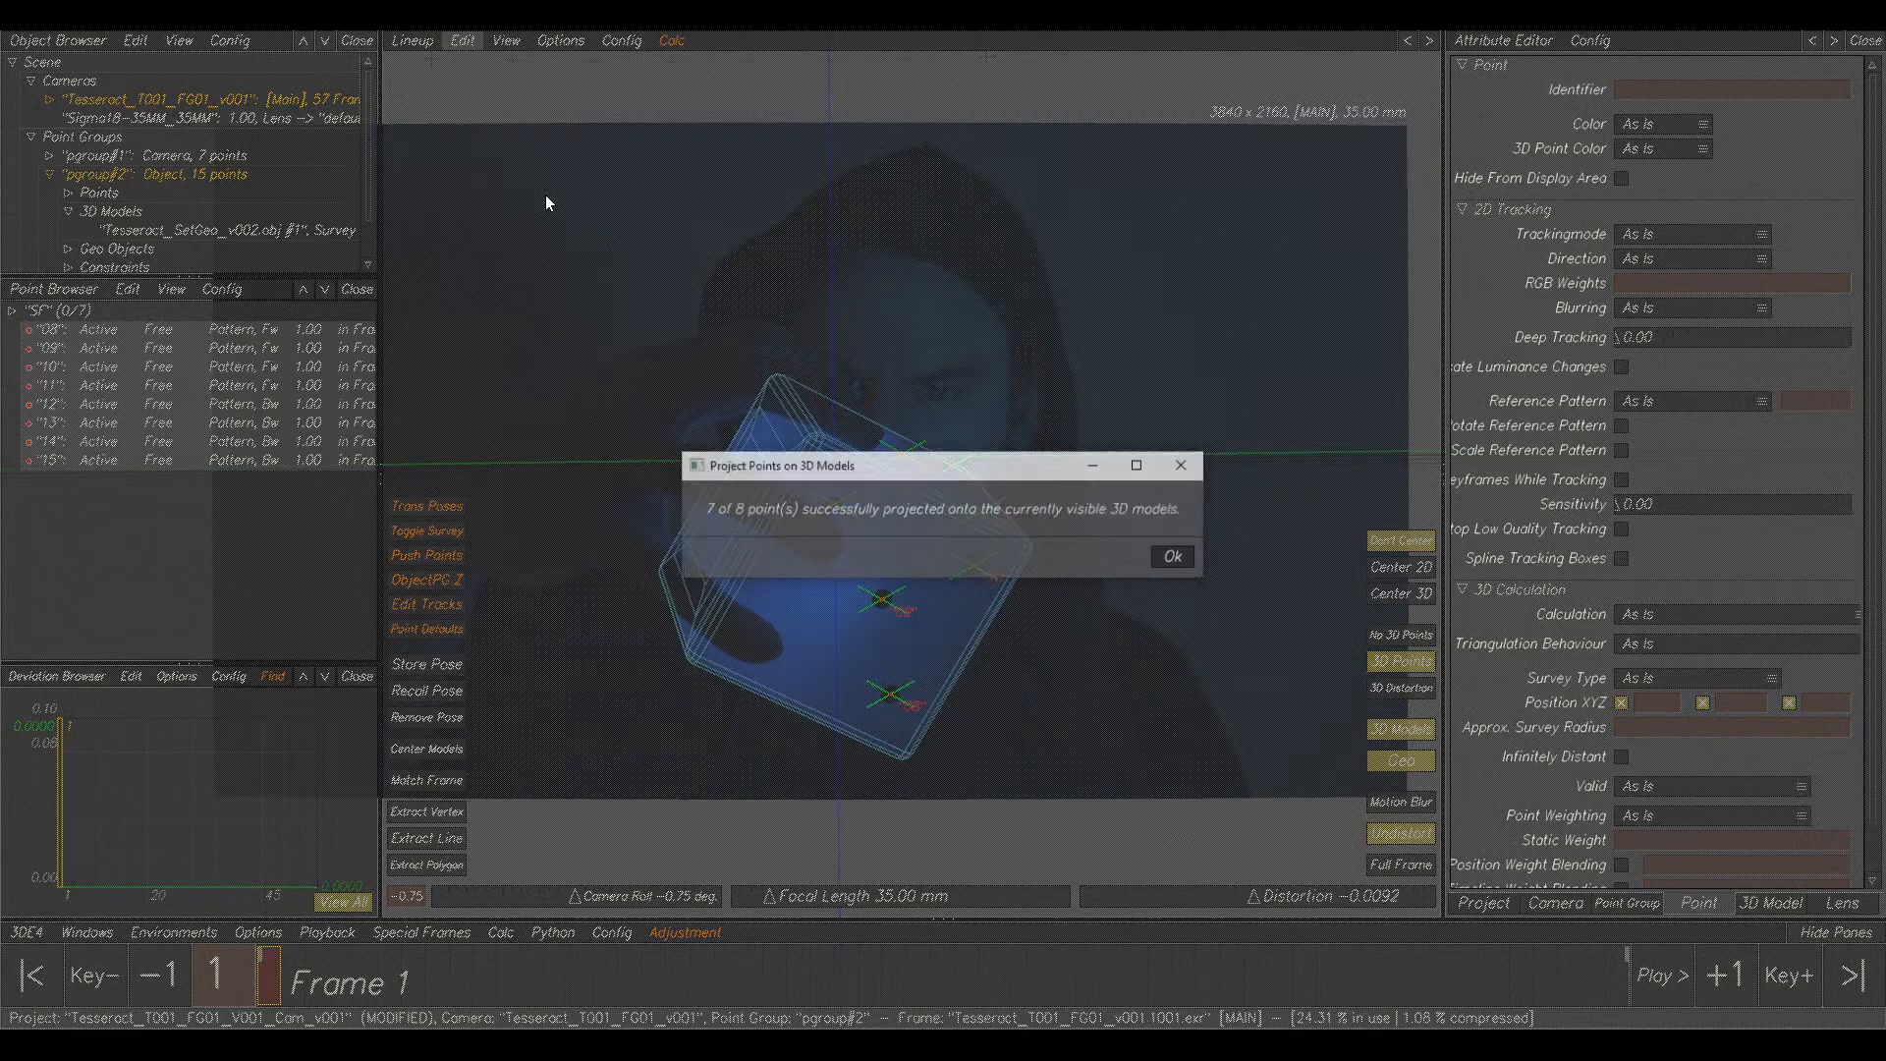
pyautogui.click(1176, 558)
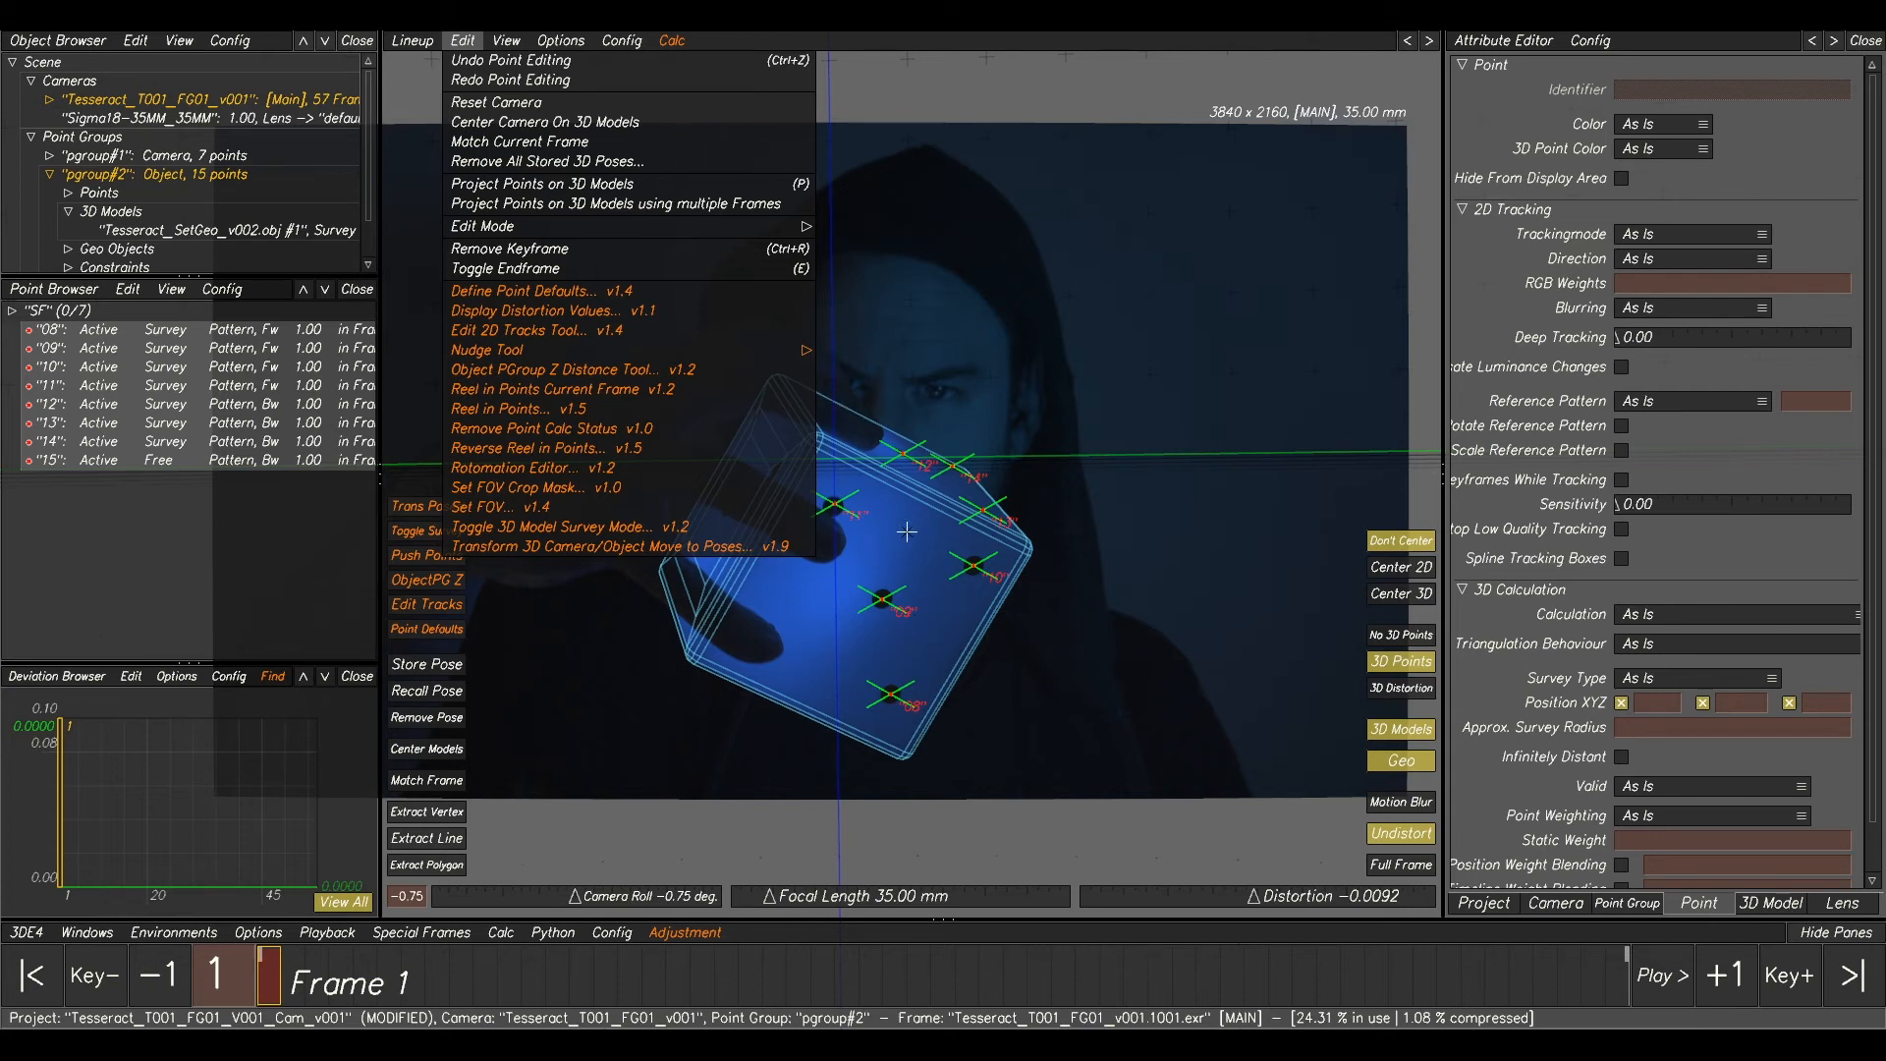
# - Run Calc All for the point groups and use the result
pyautogui.scroll(-2, 970, 550)
pyautogui.scroll(3, 970, 550)
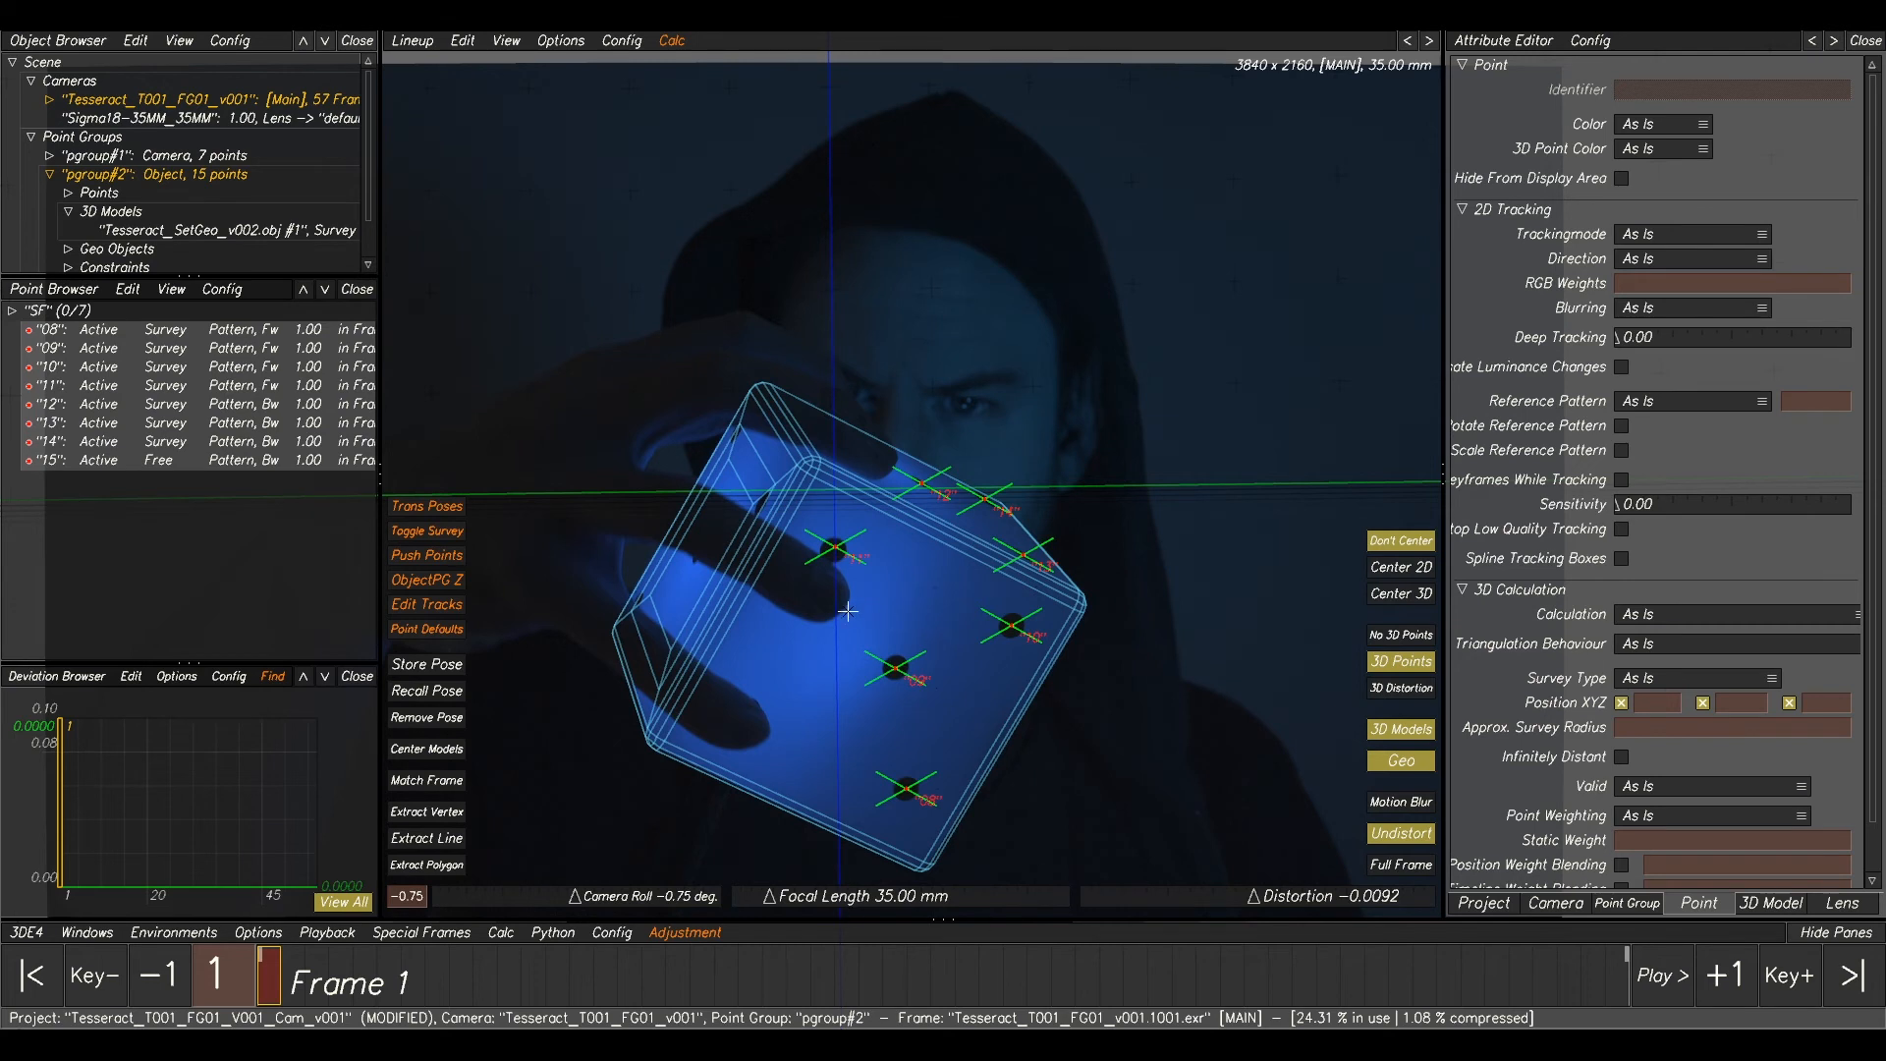
pyautogui.hotkey('alt', 'c')
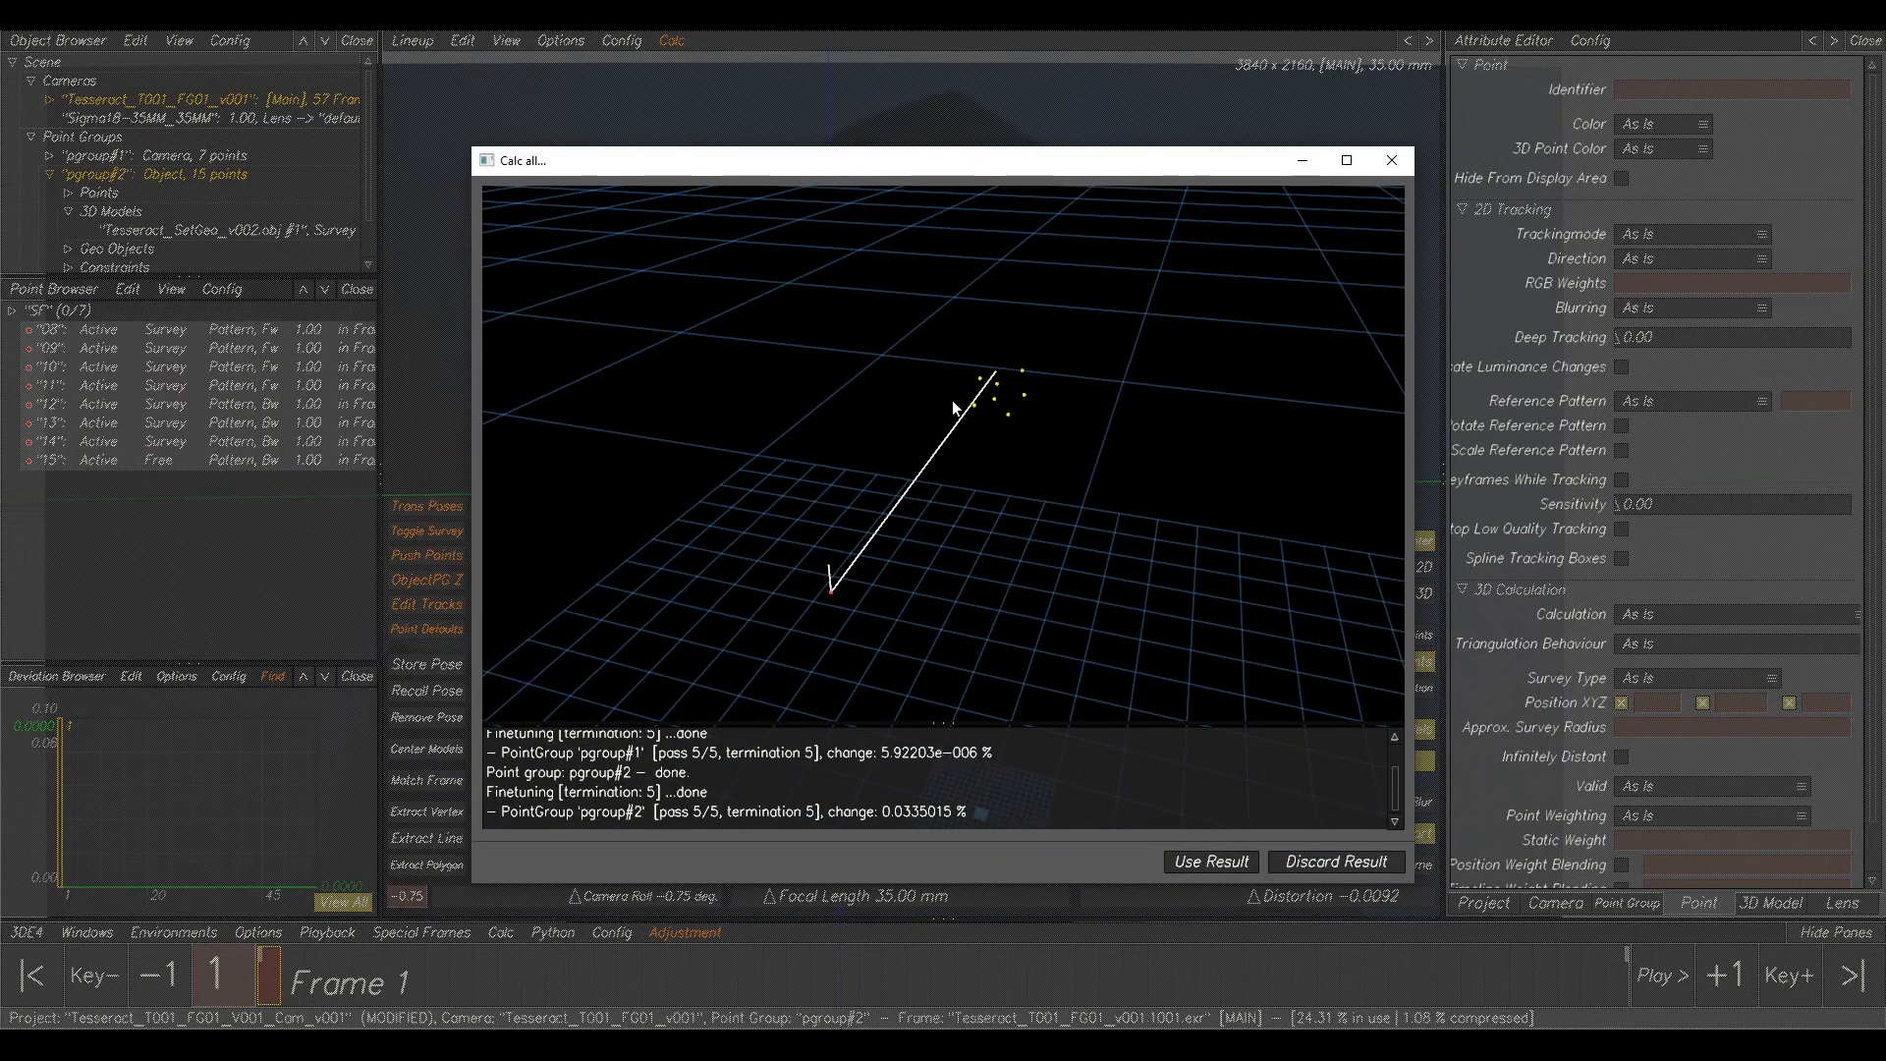
pyautogui.click(1180, 862)
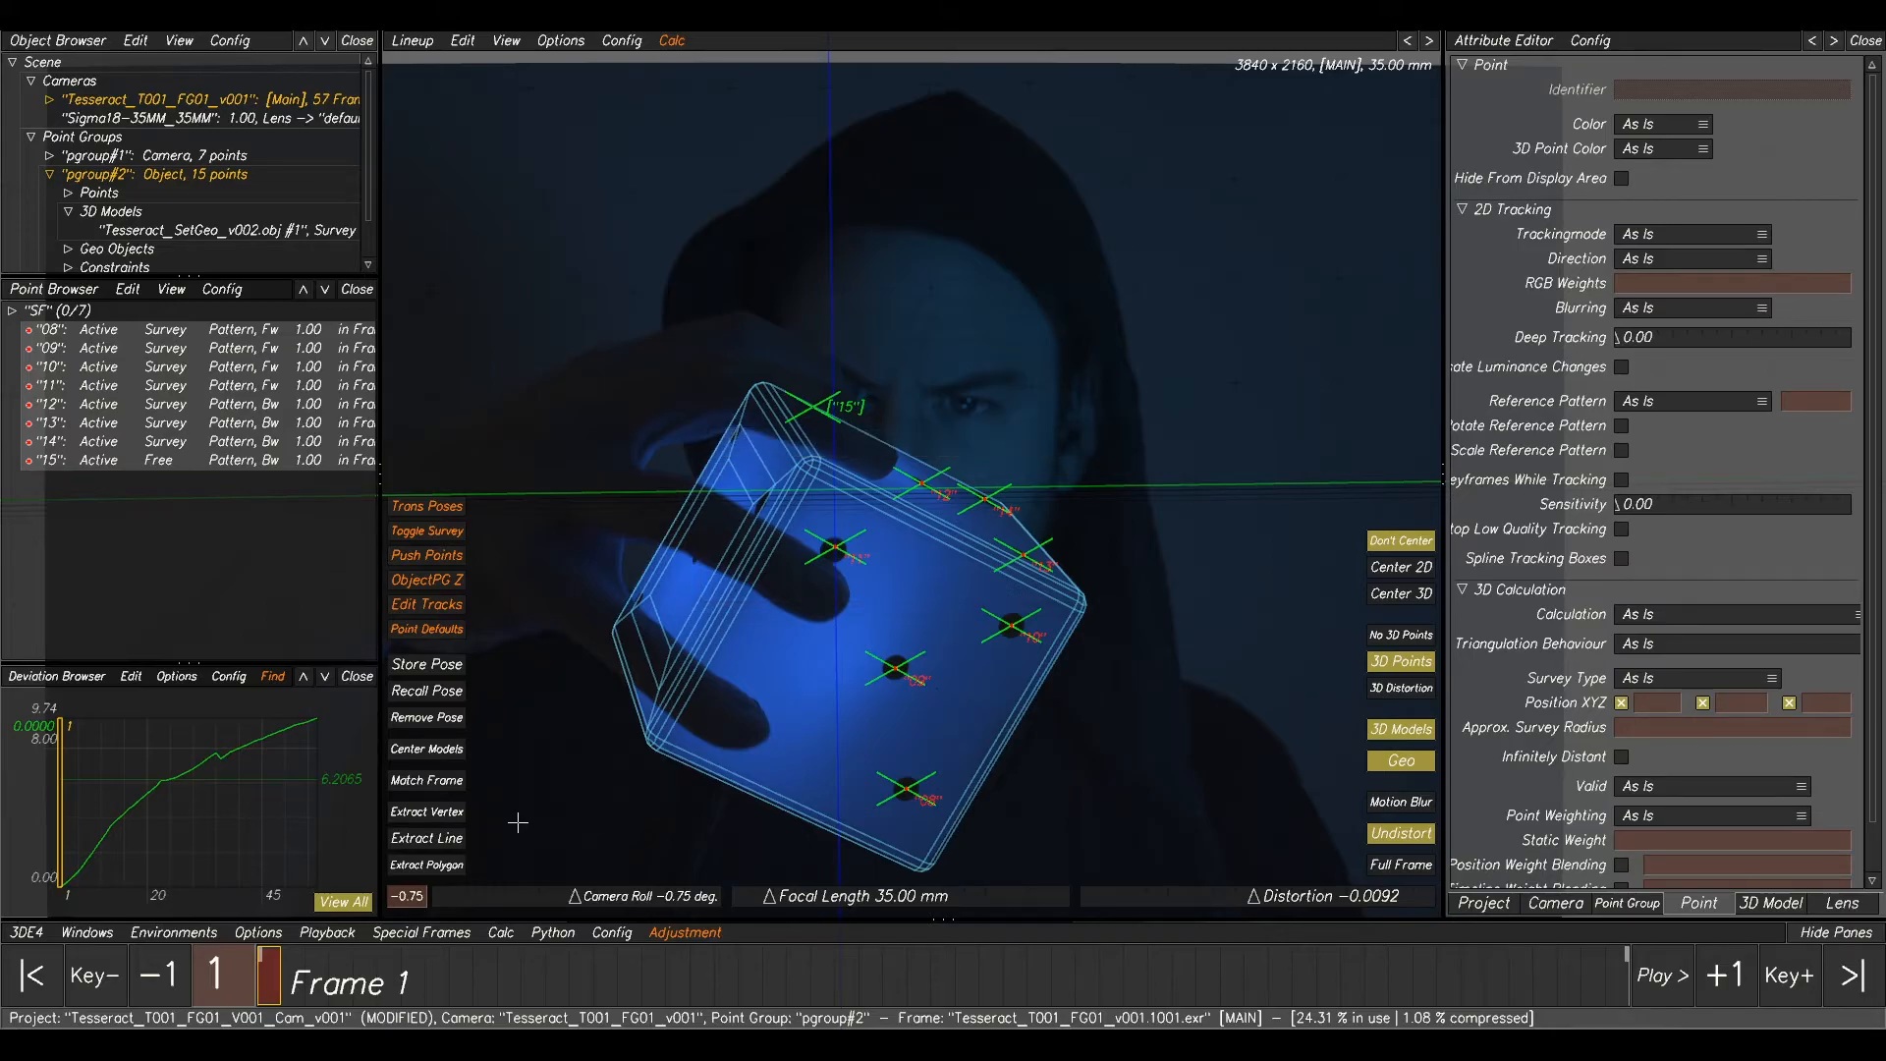
# - Scrub the solved shot to frame 57 and examine how the cube model and 3D points fit the footage
pyautogui.scroll(-2, 234, 839)
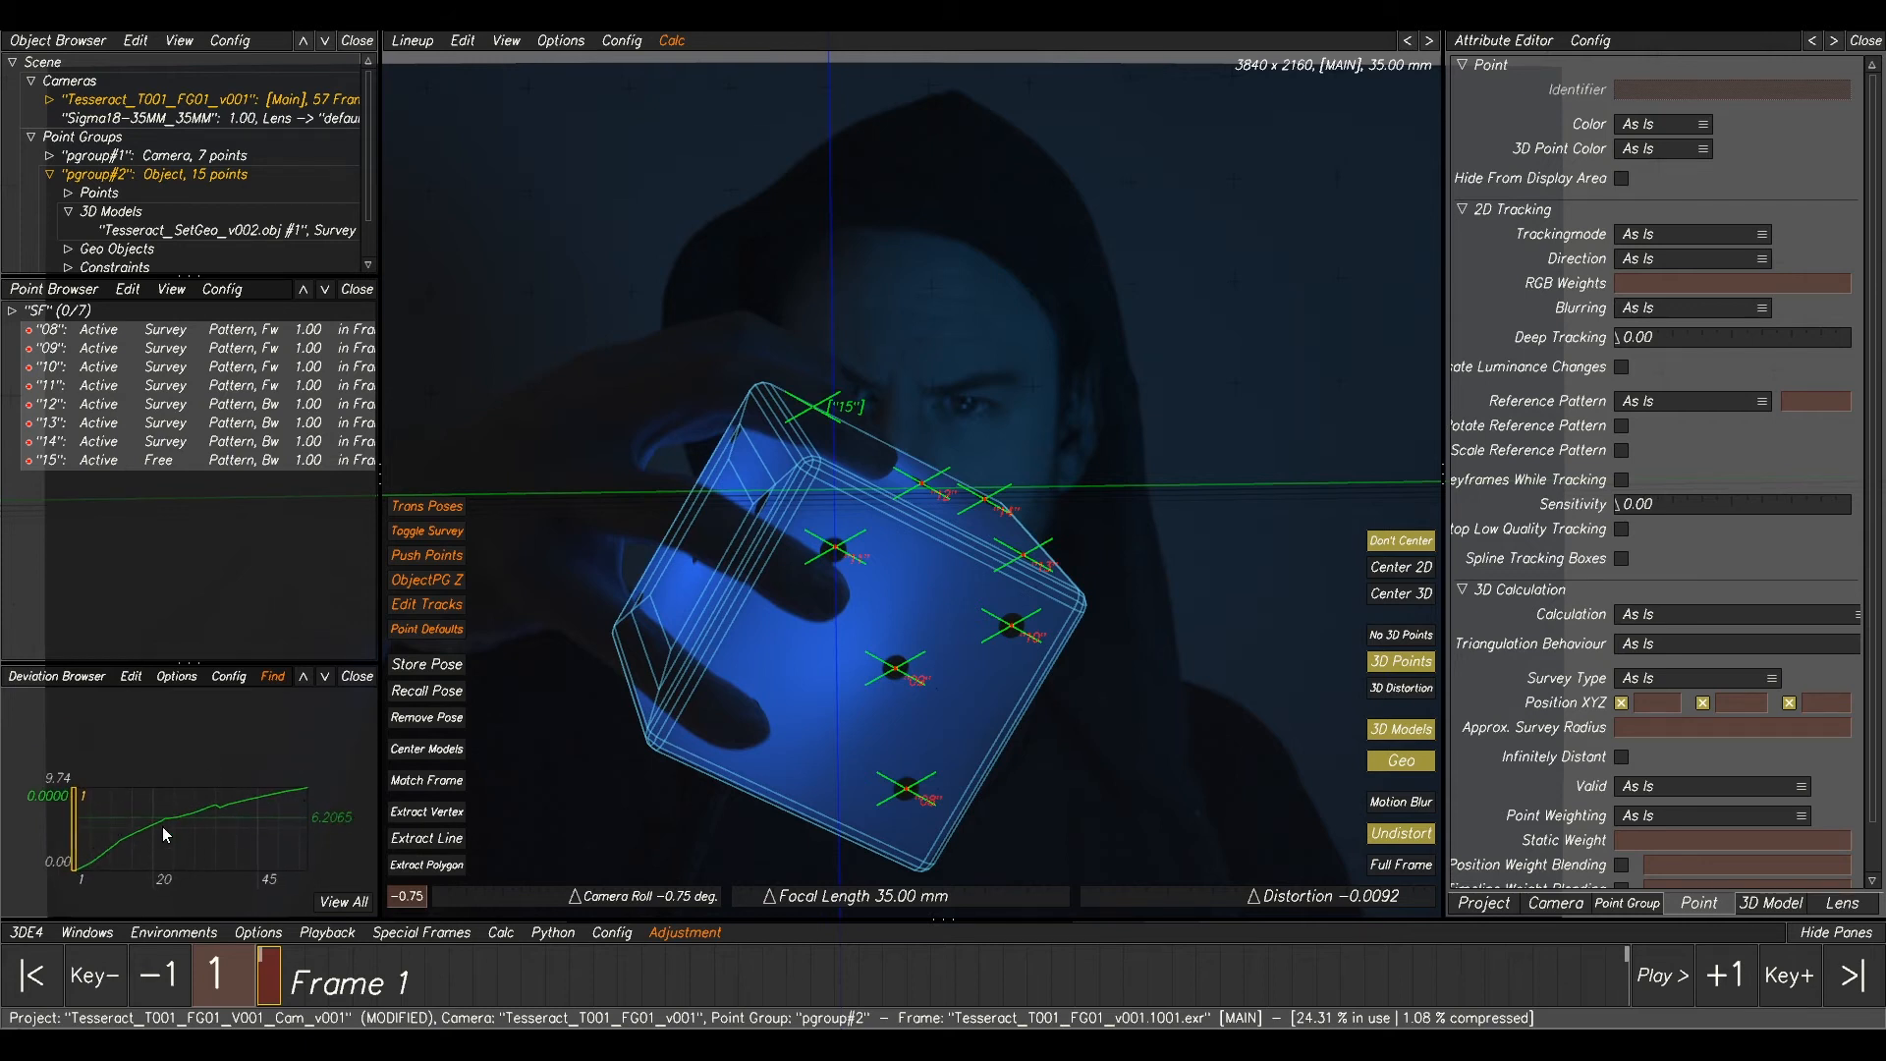
pyautogui.moveTo(310, 985)
pyautogui.mouseDown()
pyautogui.moveTo(1400, 975)
pyautogui.moveTo(1721, 935)
pyautogui.moveTo(623, 902)
pyautogui.moveTo(1659, 914)
pyautogui.mouseUp()
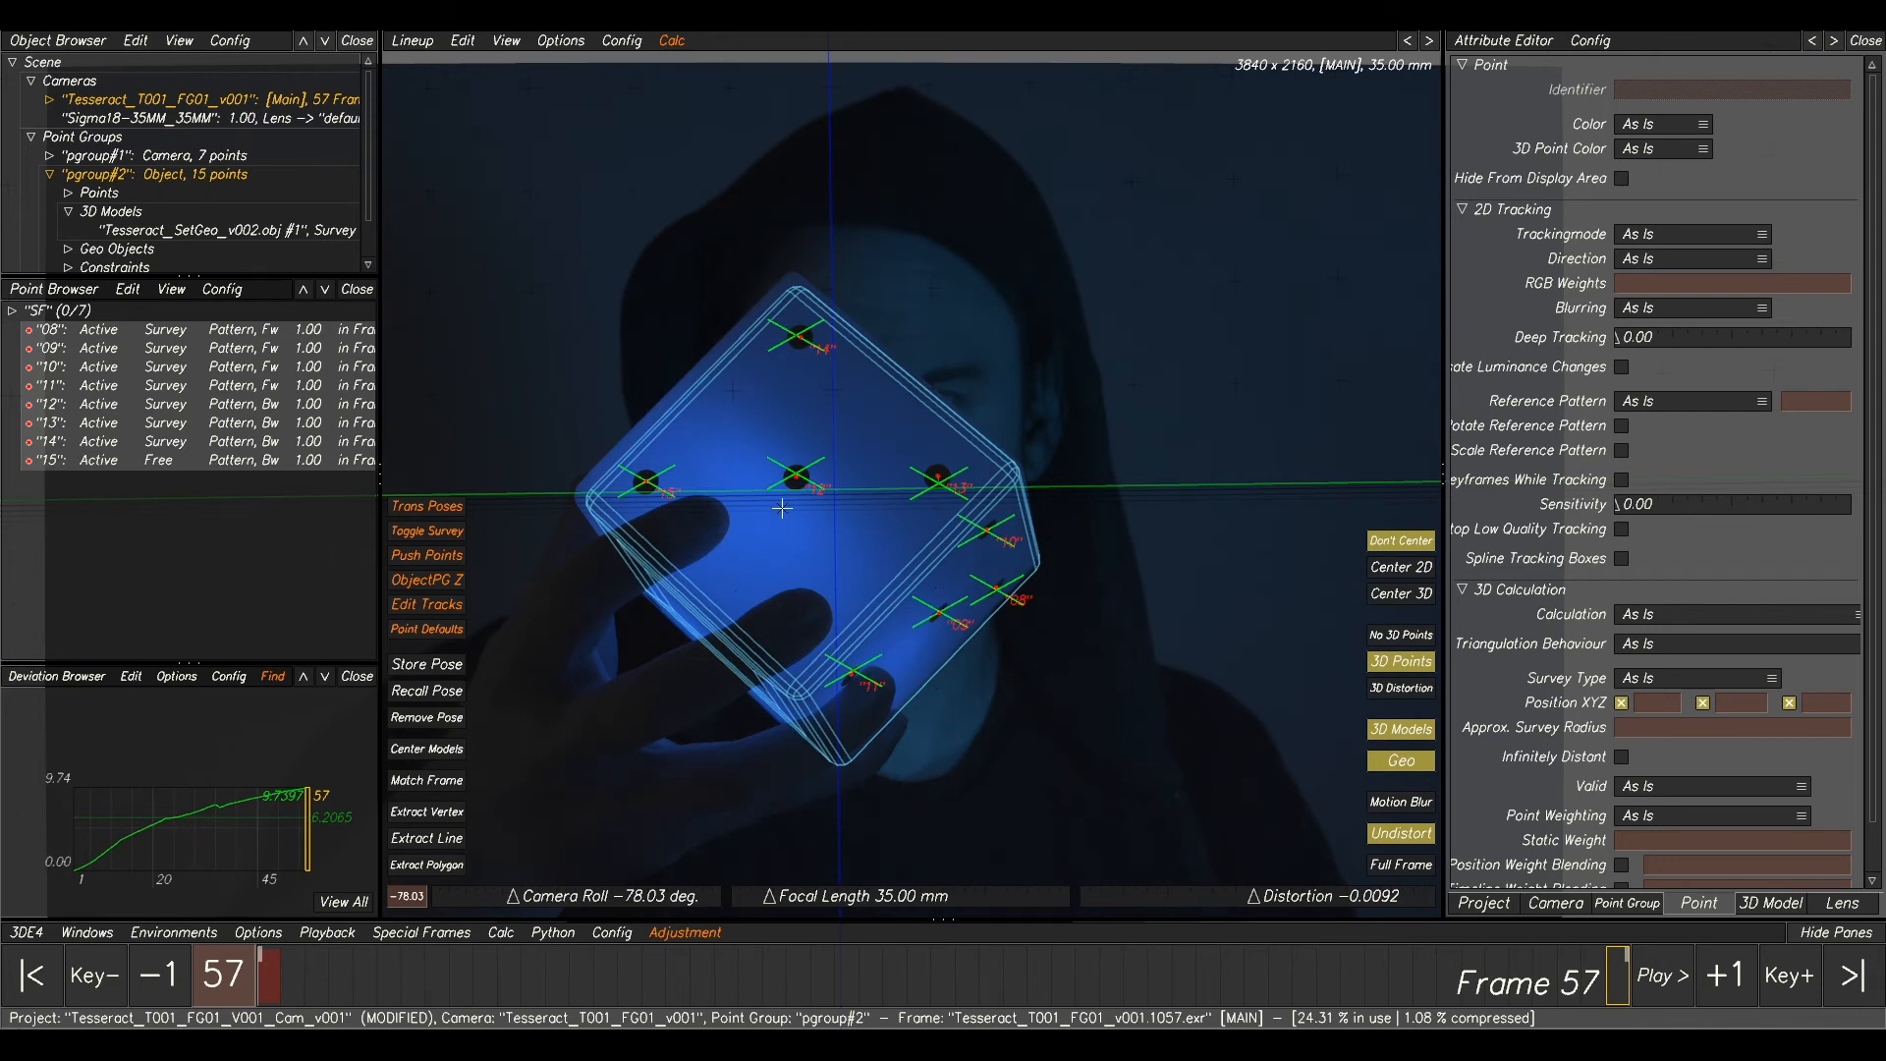
pyautogui.moveTo(799, 511); pyautogui.dragTo(967, 559, button='middle')
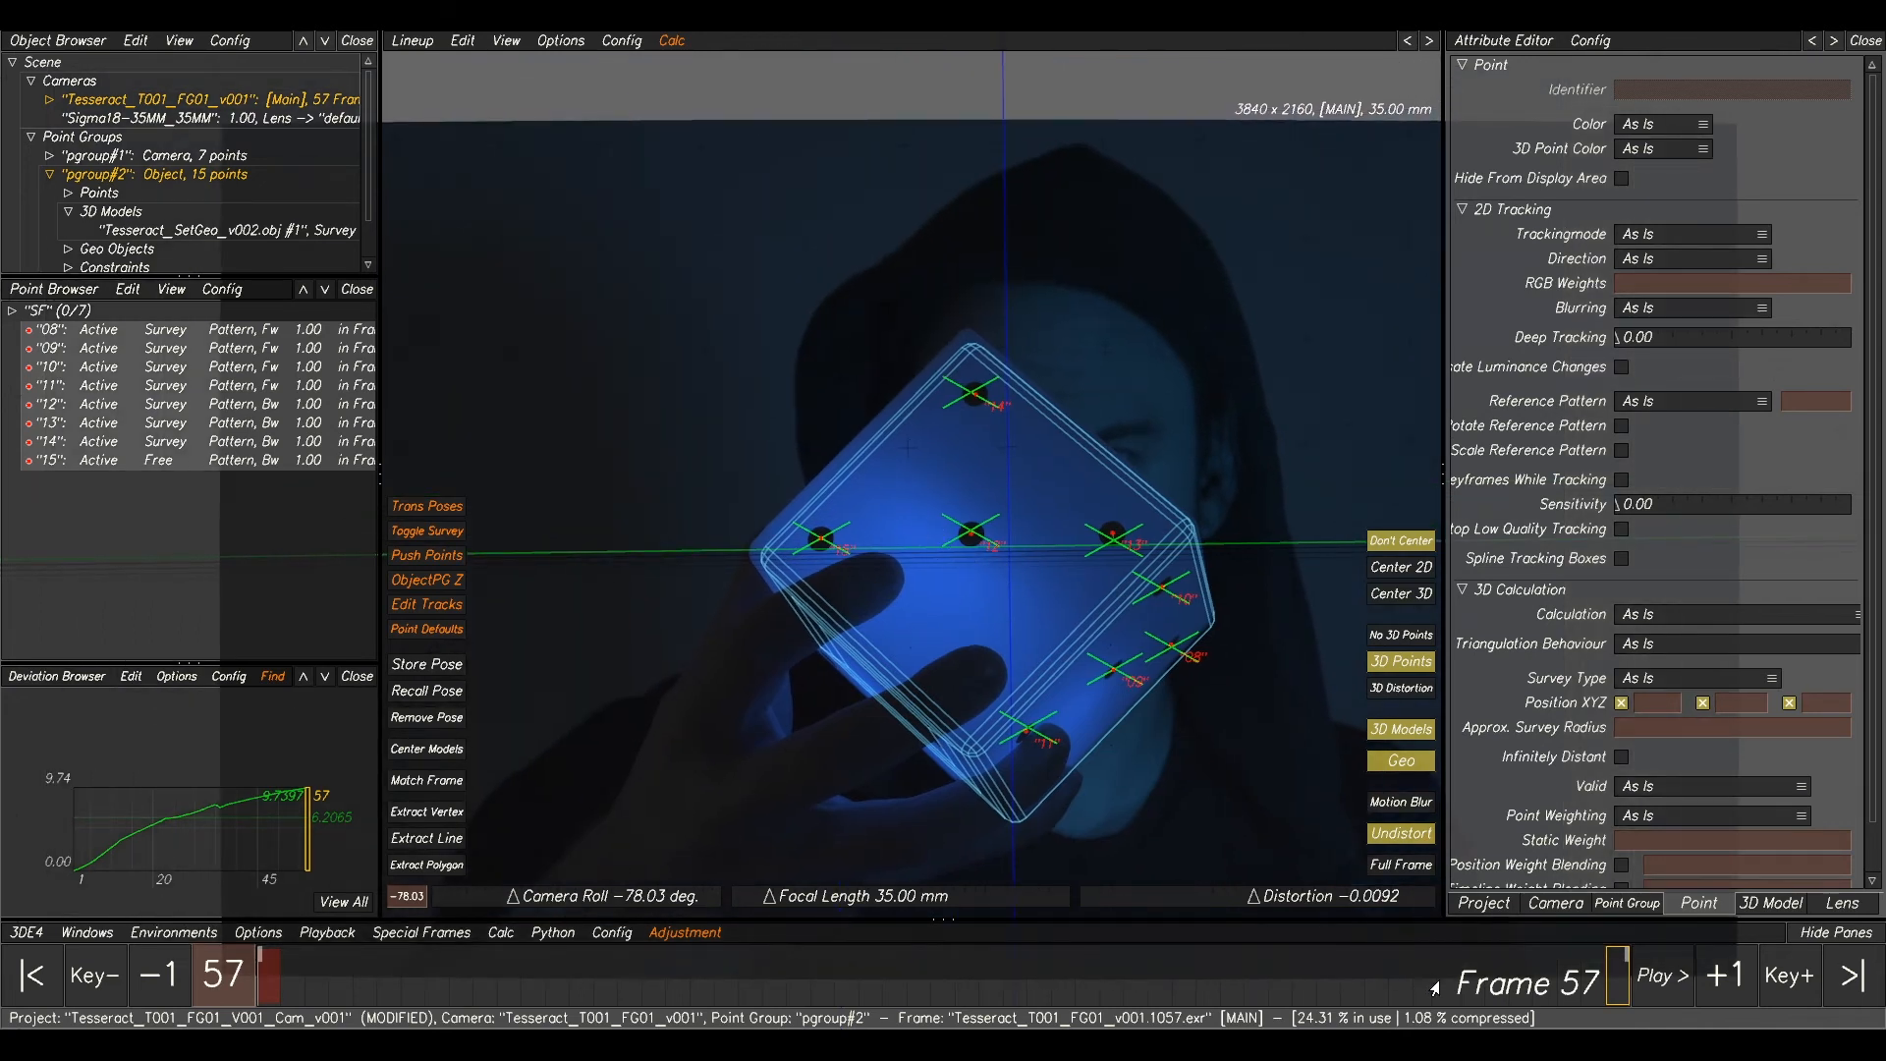
pyautogui.moveTo(1547, 988); pyautogui.dragTo(1620, 972)
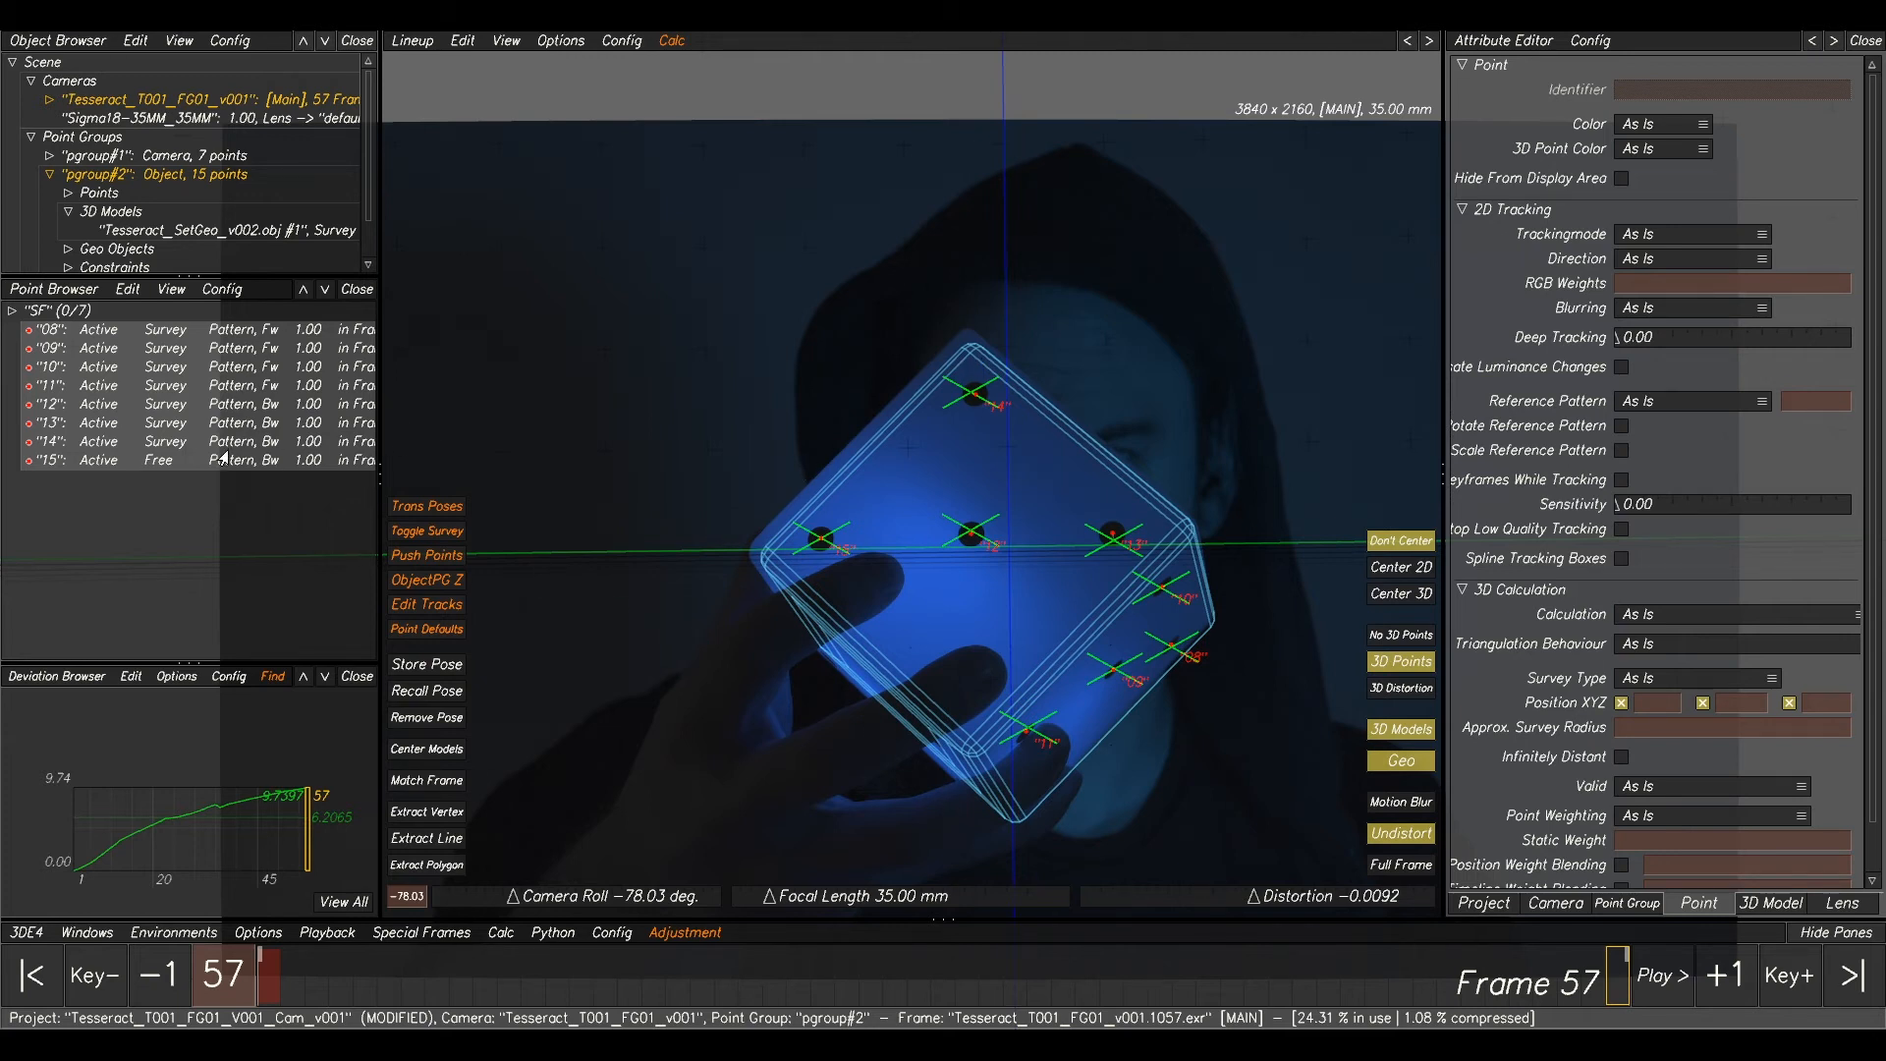
# - Show point deviation curves for active points only and frame the curves in the deviation graph
pyautogui.click(59, 675)
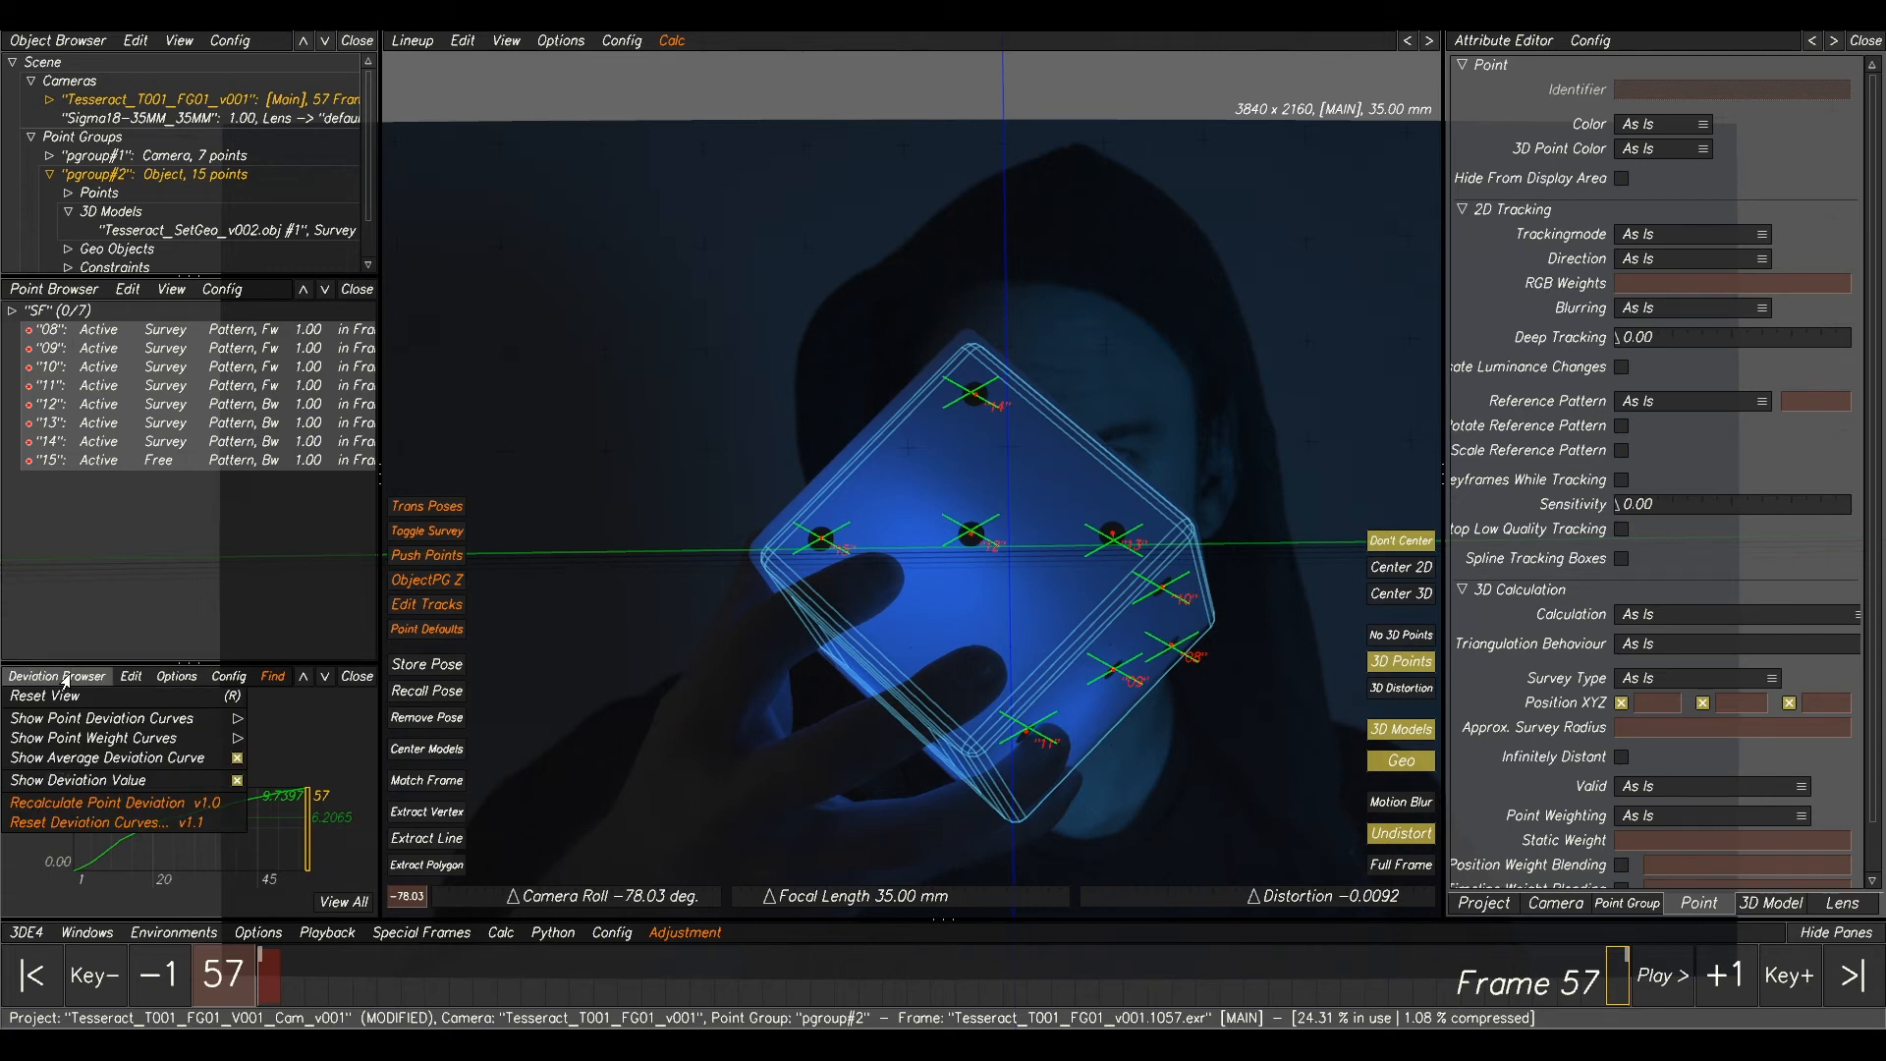
pyautogui.moveTo(82, 720)
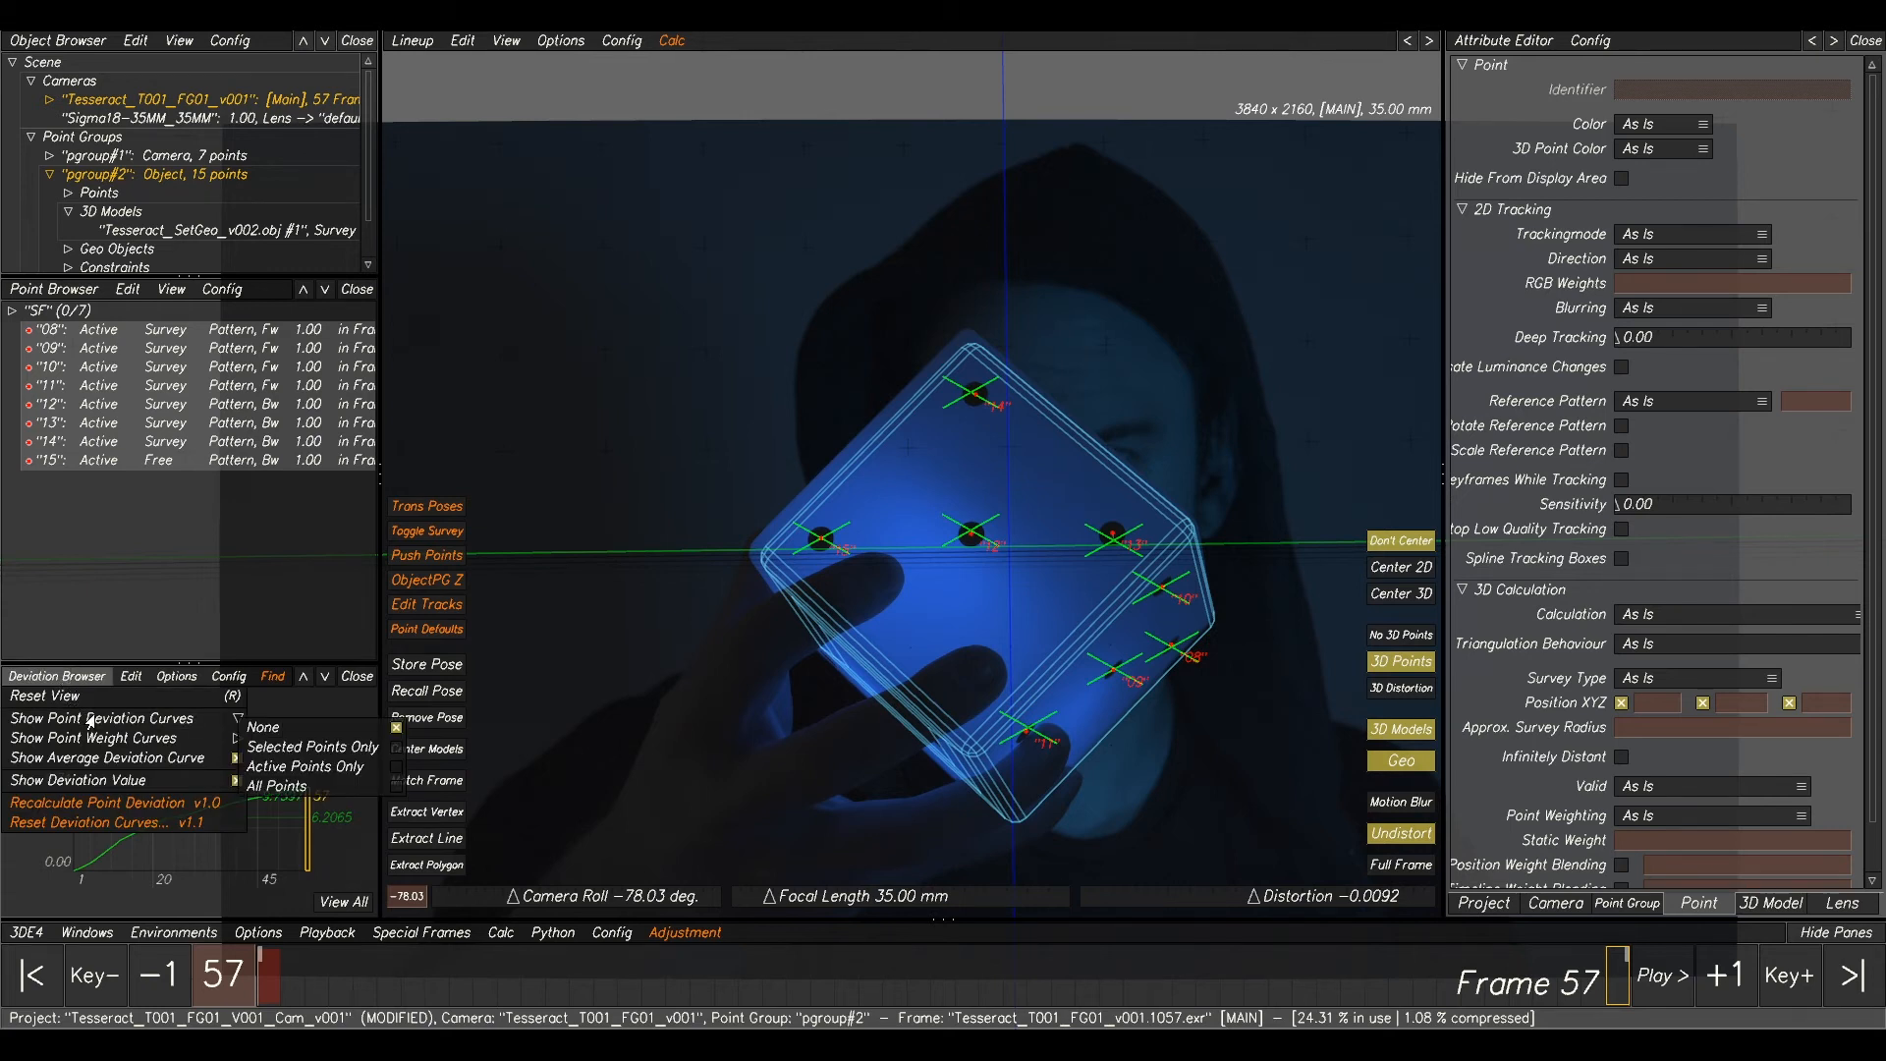
pyautogui.click(285, 765)
pyautogui.moveTo(259, 843); pyautogui.dragTo(299, 822, button='right')
pyautogui.moveTo(326, 813); pyautogui.dragTo(177, 858, button='right')
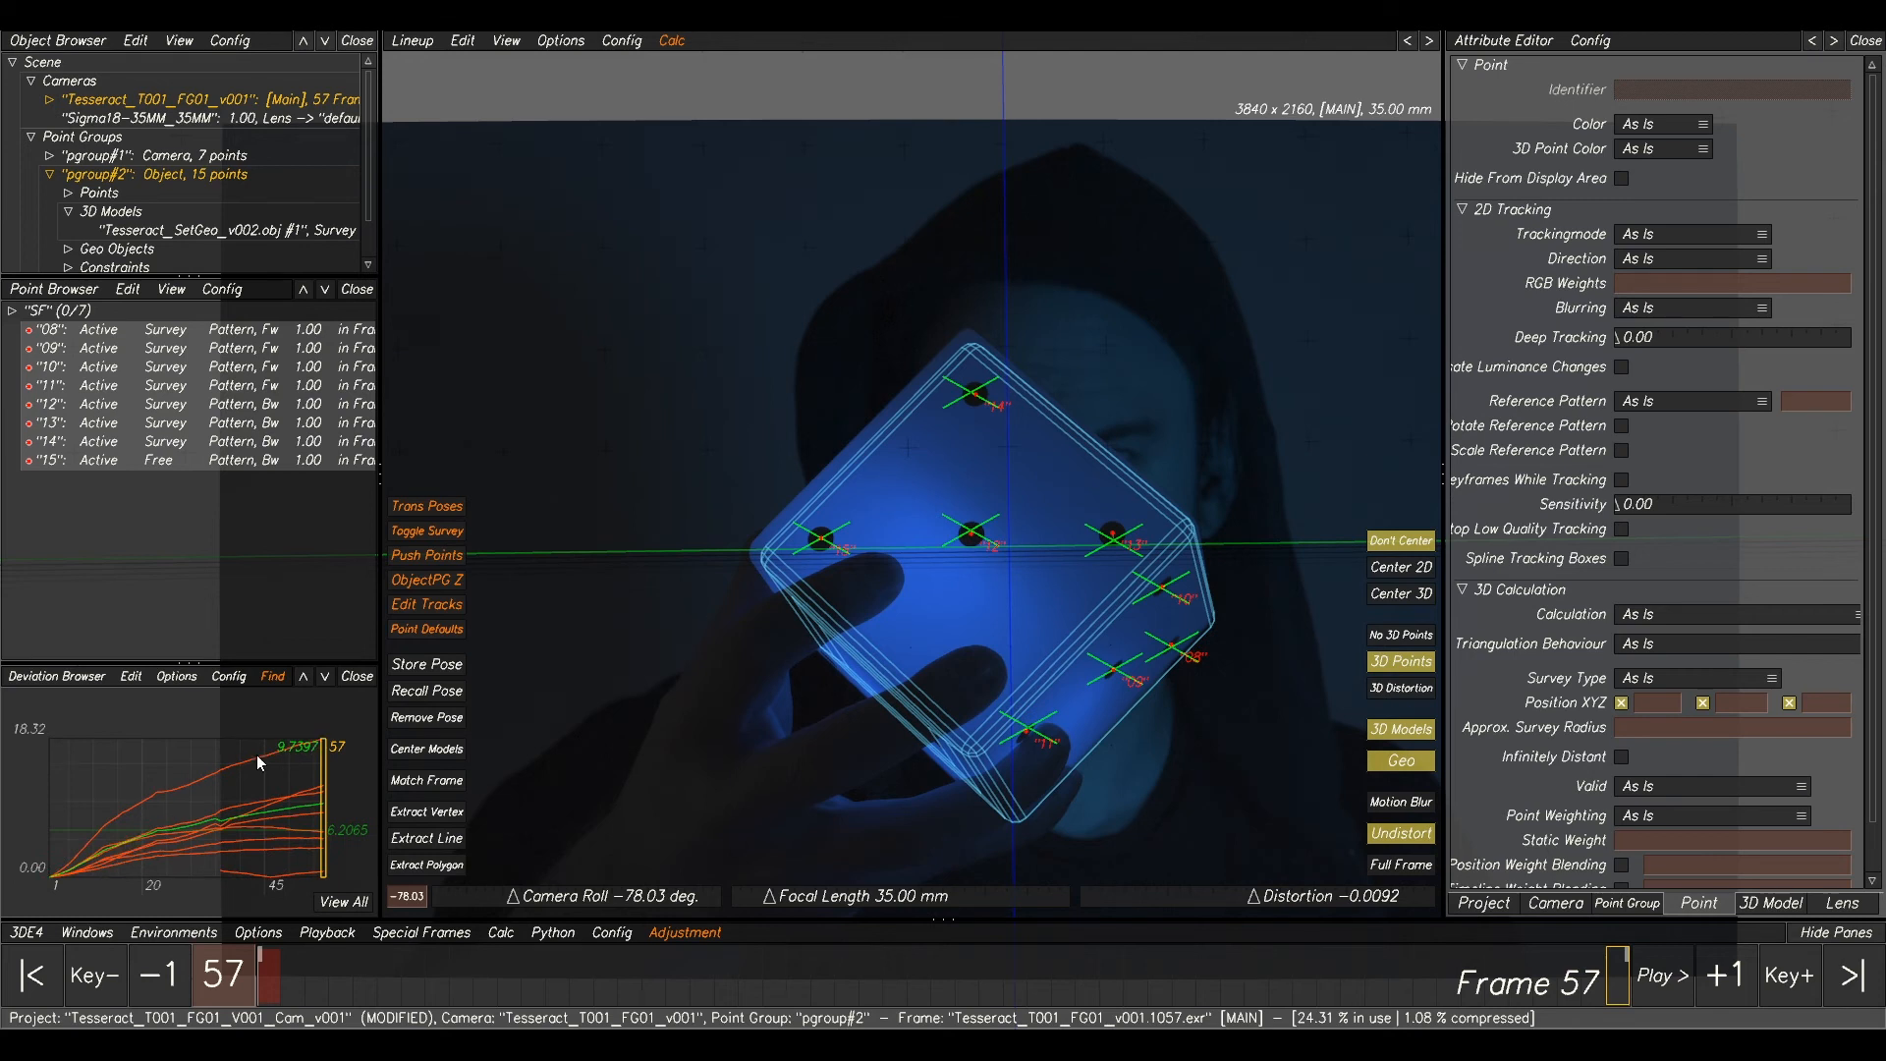
# - Set point 13, the one with the highest deviation curve, to Survey Free, run Calc All and use the result
pyautogui.moveTo(235, 707); pyautogui.dragTo(316, 752)
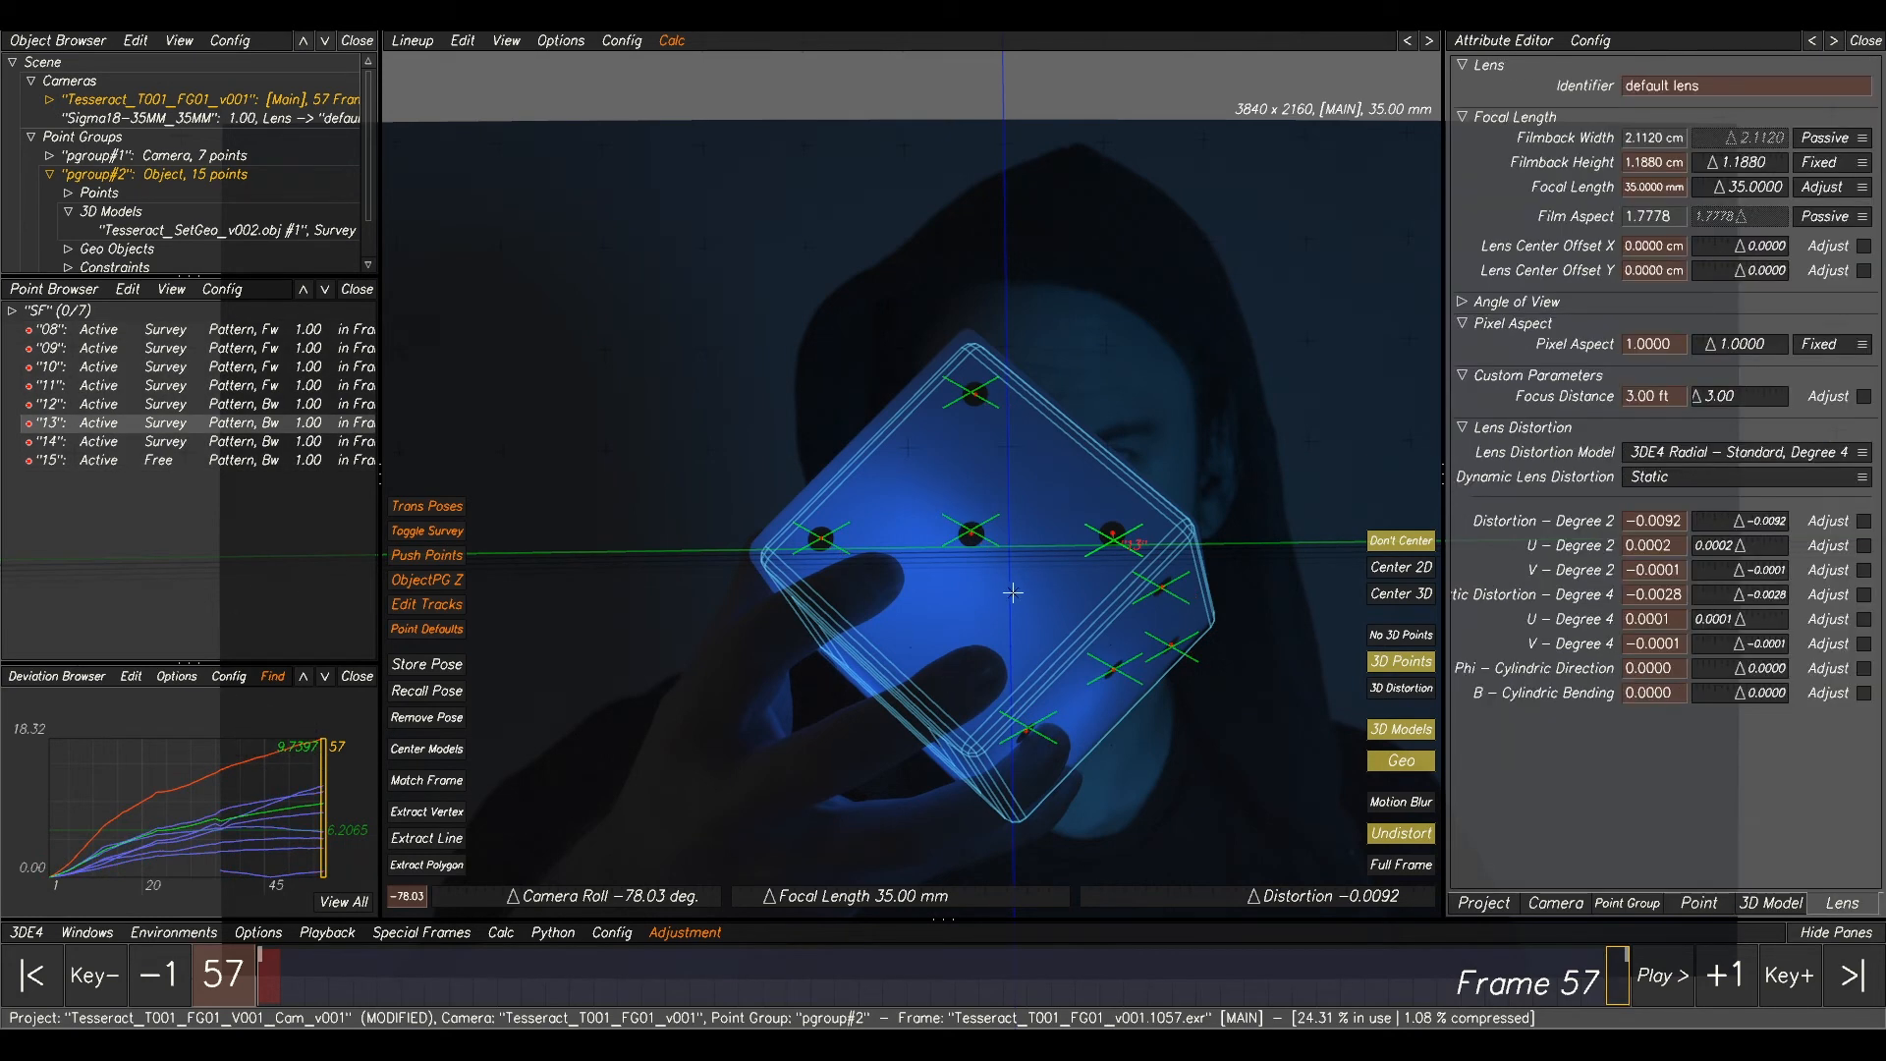
pyautogui.moveTo(218, 736); pyautogui.dragTo(269, 772)
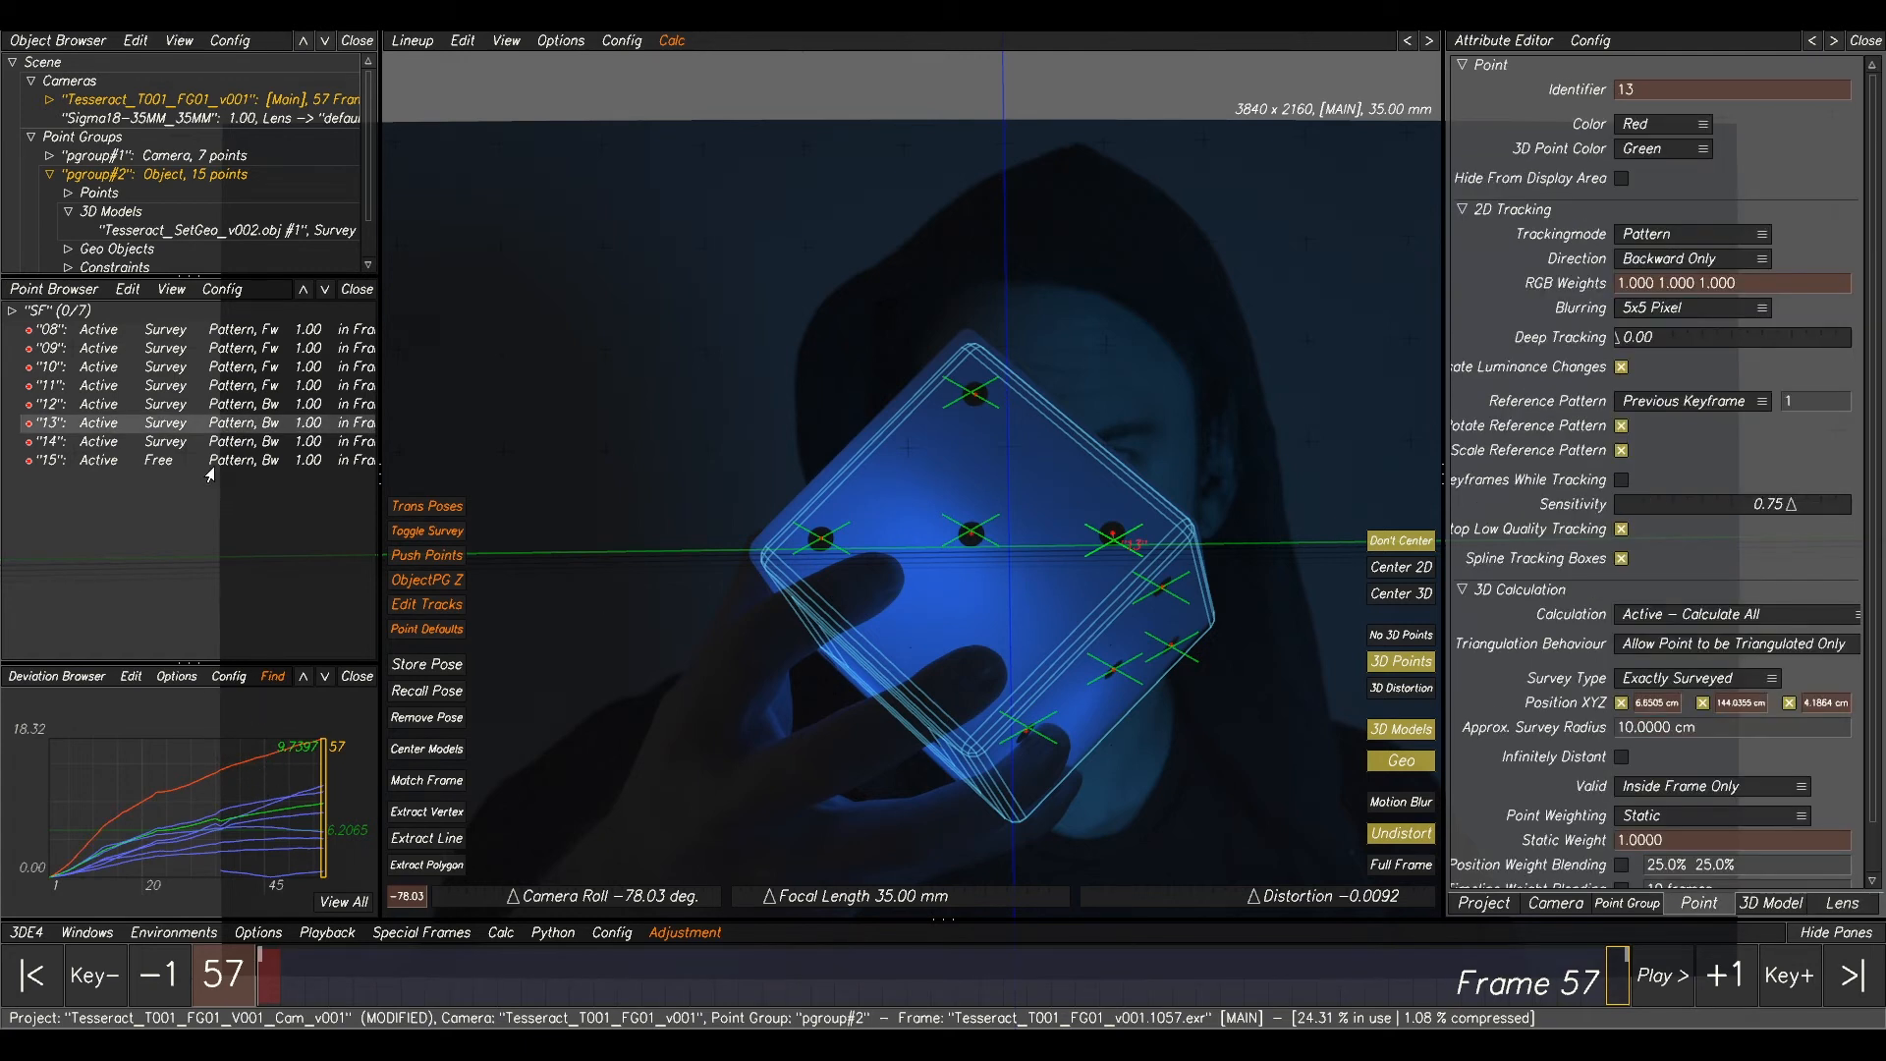
pyautogui.rightClick(243, 429)
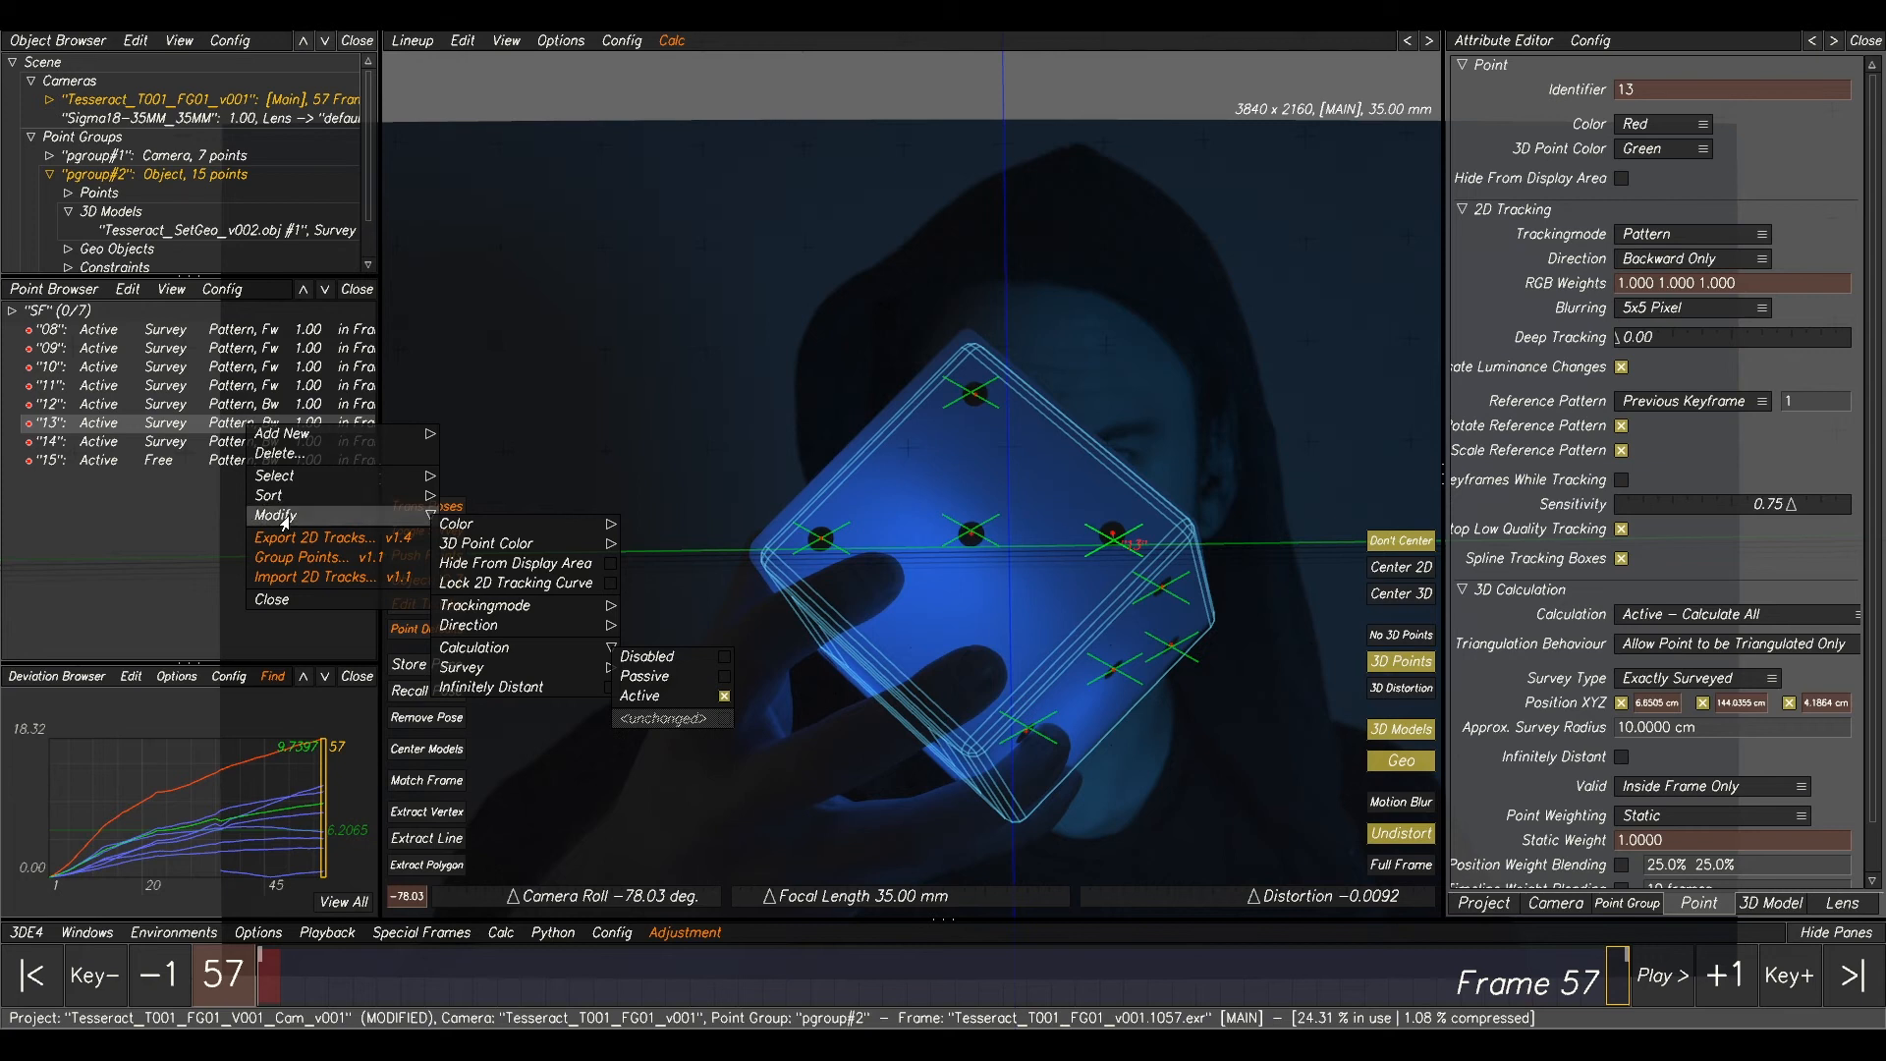
pyautogui.moveTo(516, 675)
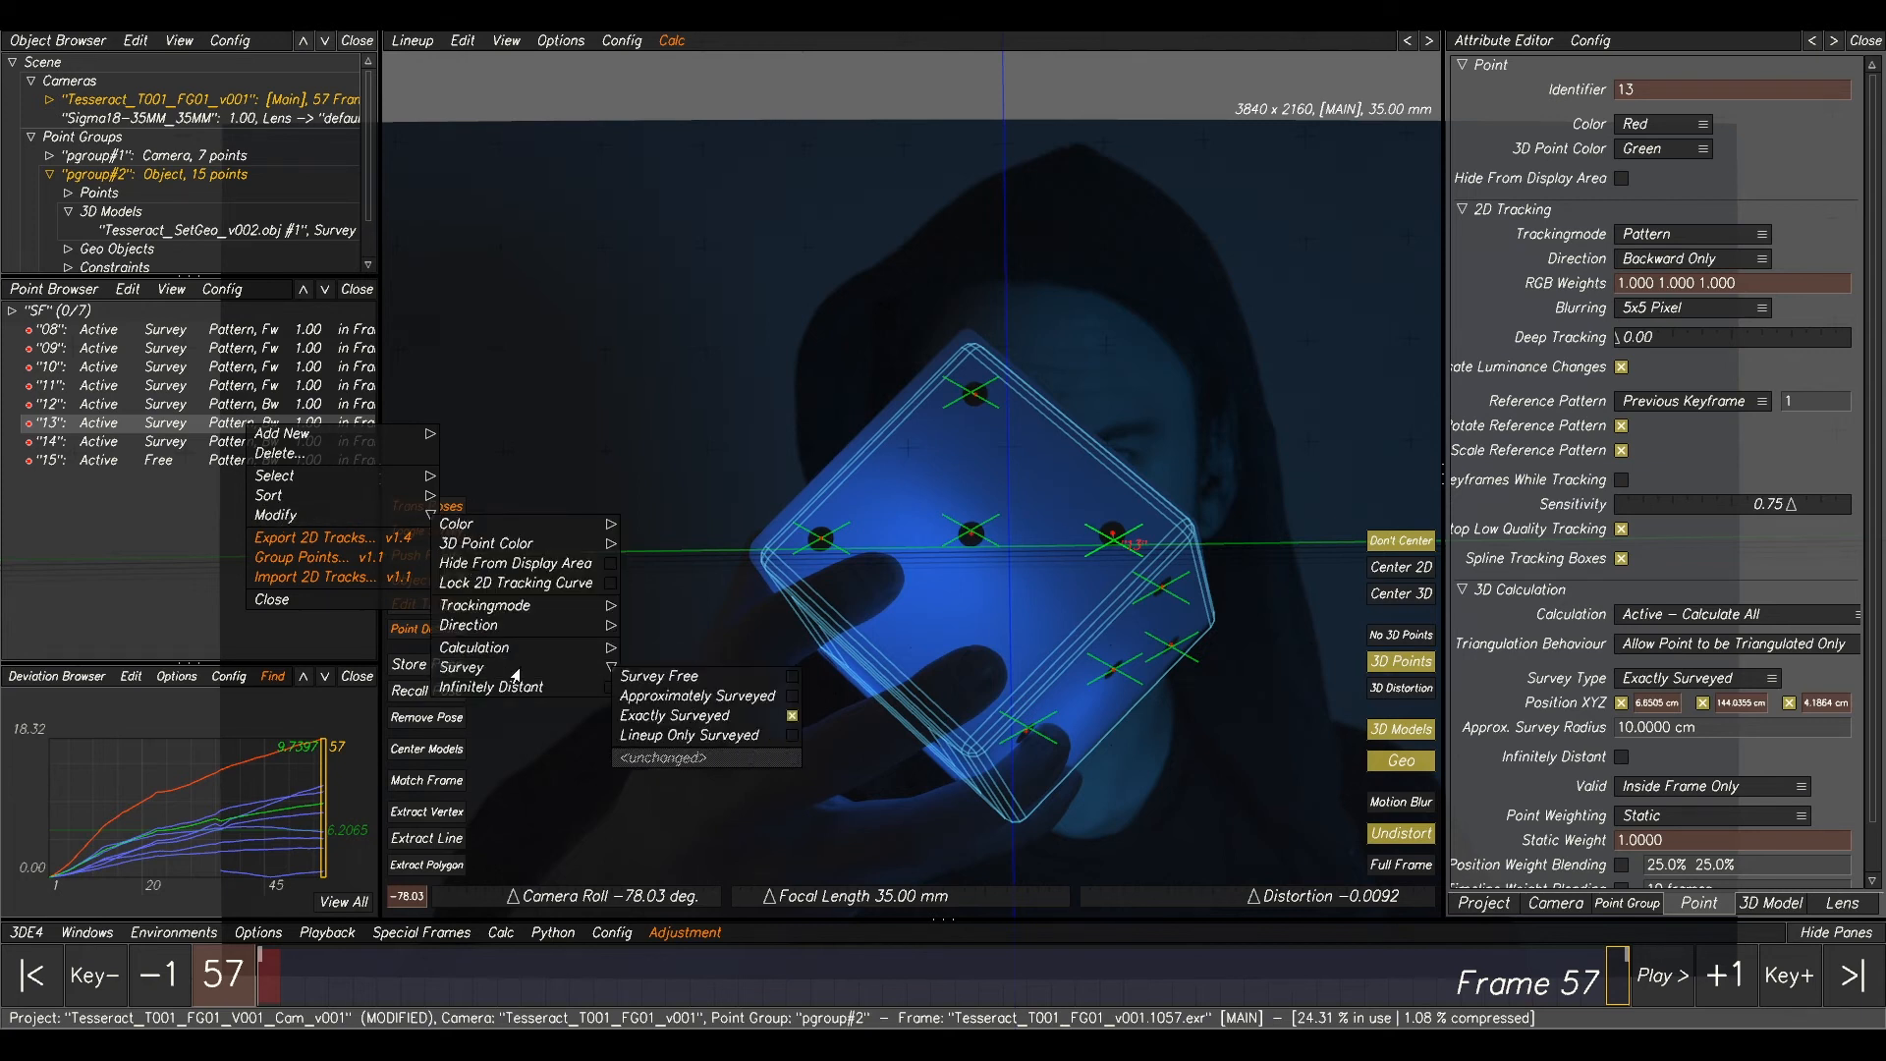
pyautogui.click(625, 677)
pyautogui.click(896, 504)
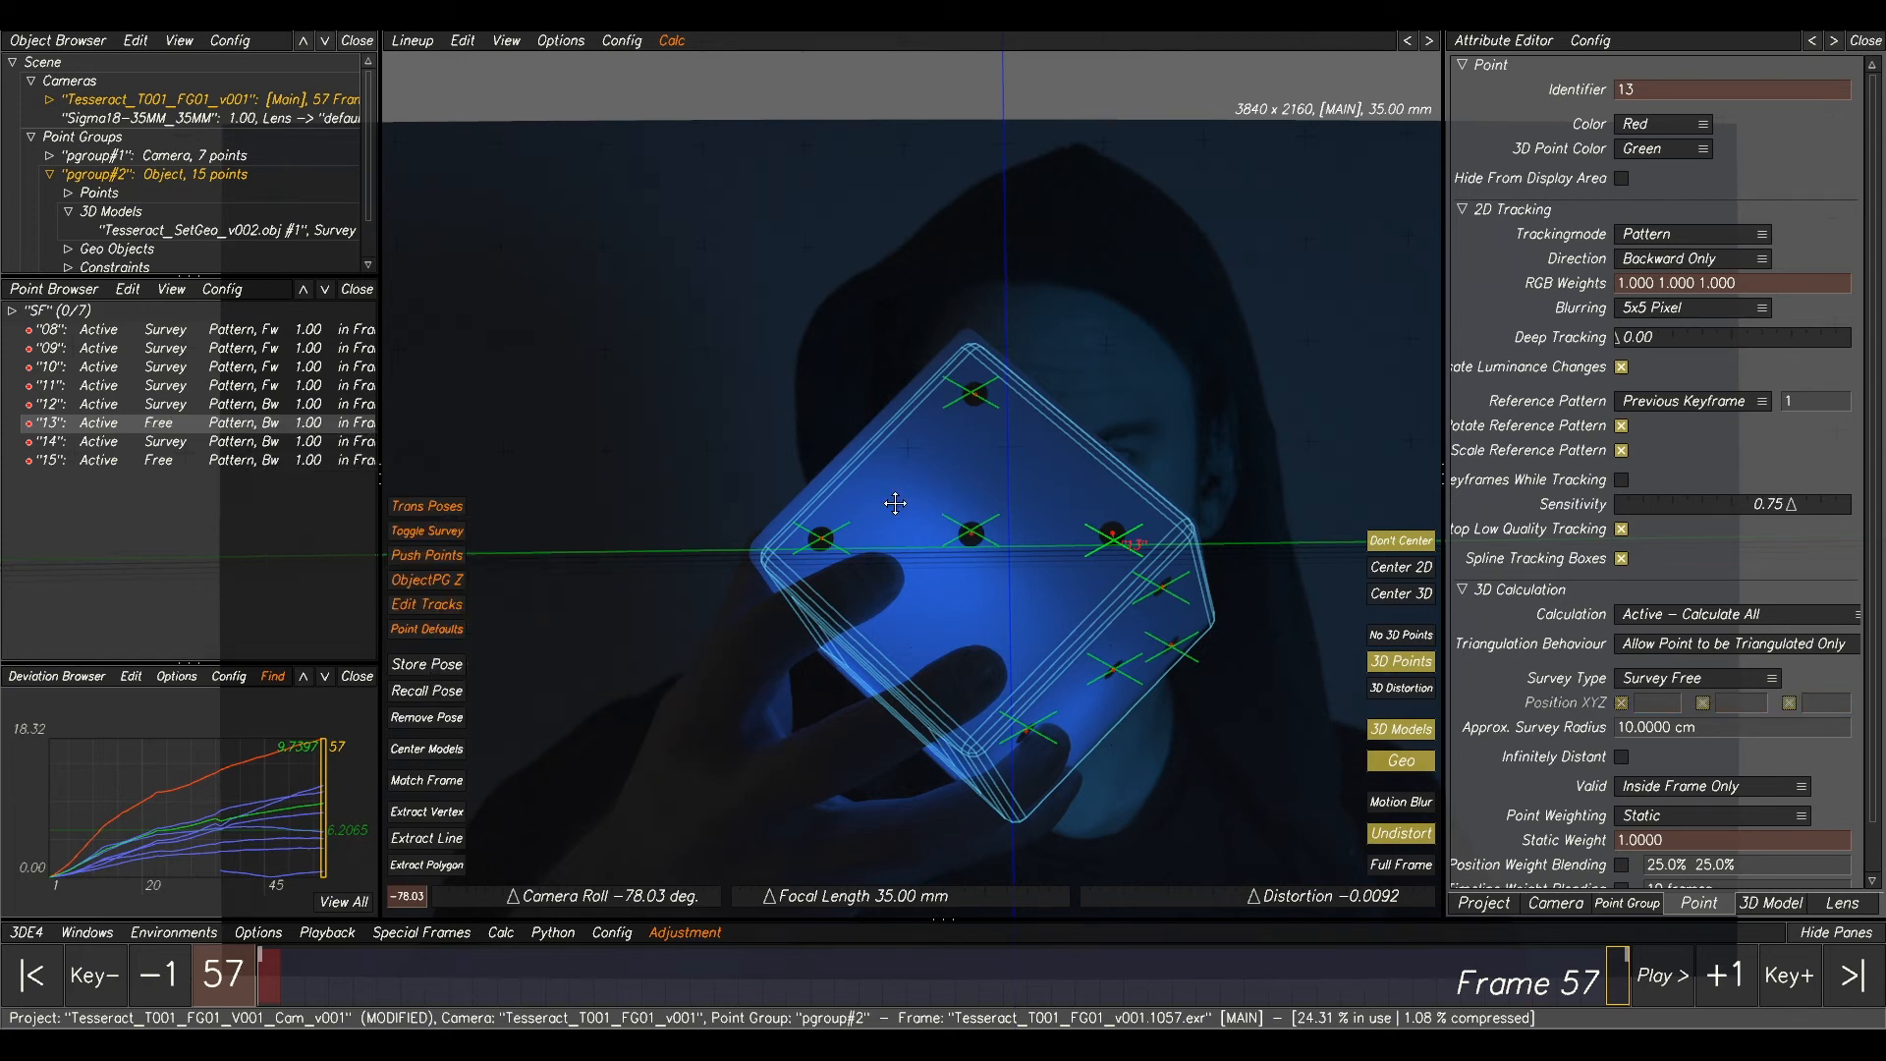
pyautogui.hotkey('alt', 'c')
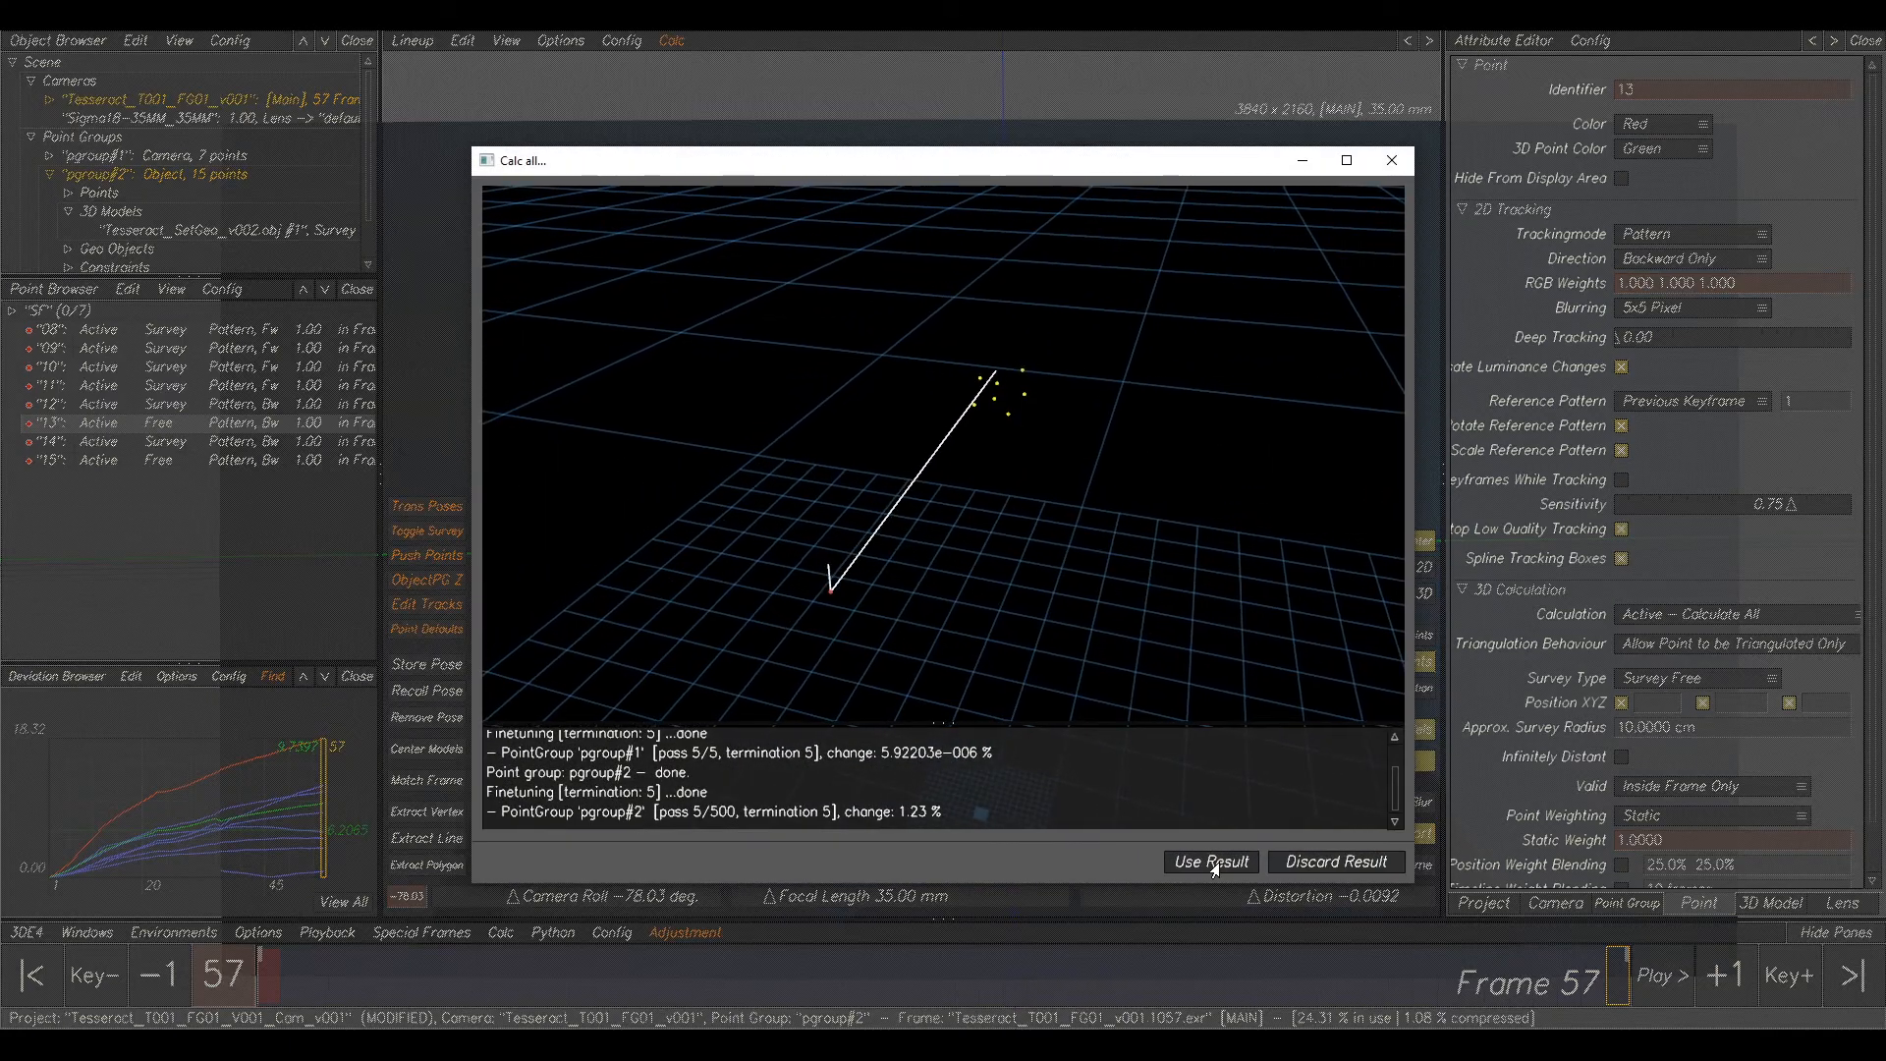
pyautogui.click(1208, 857)
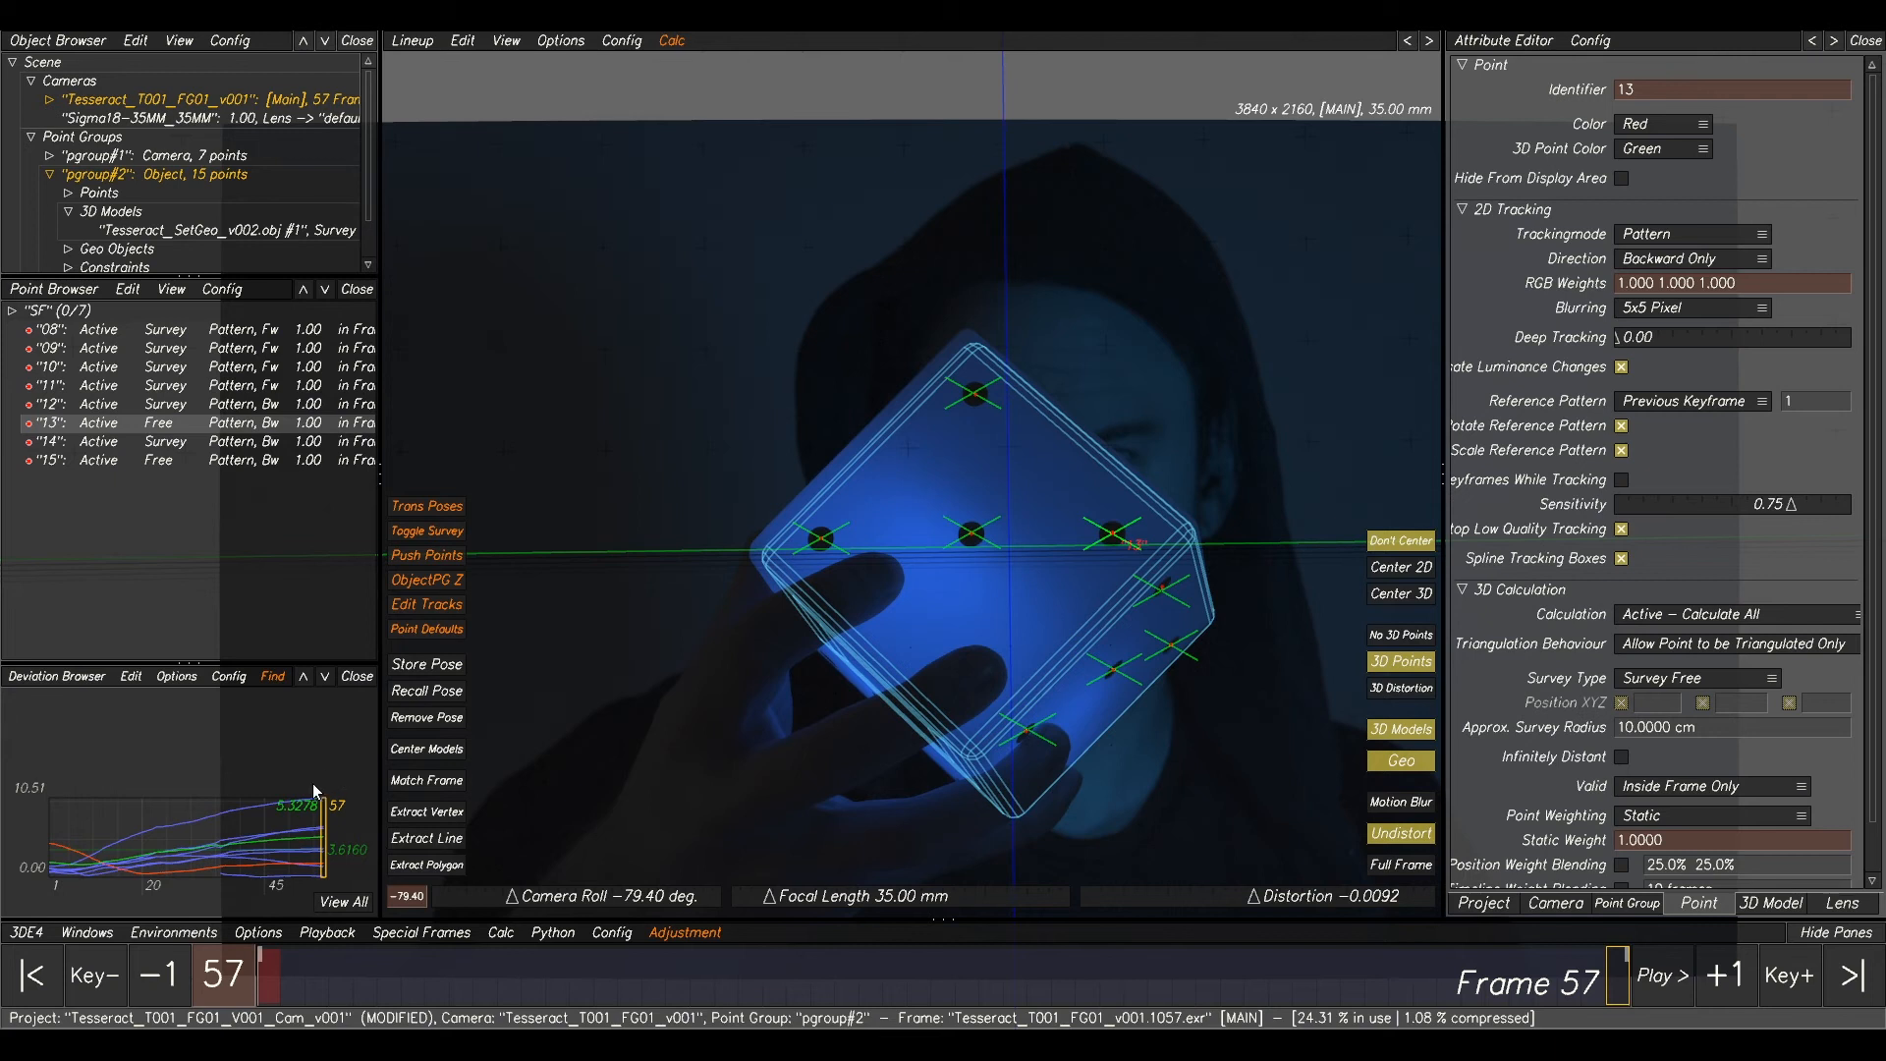
# - Set point 10, picked by its deviation curve, to Survey Free, rerun Calc All and use the result
pyautogui.click(227, 785)
pyautogui.click(273, 805)
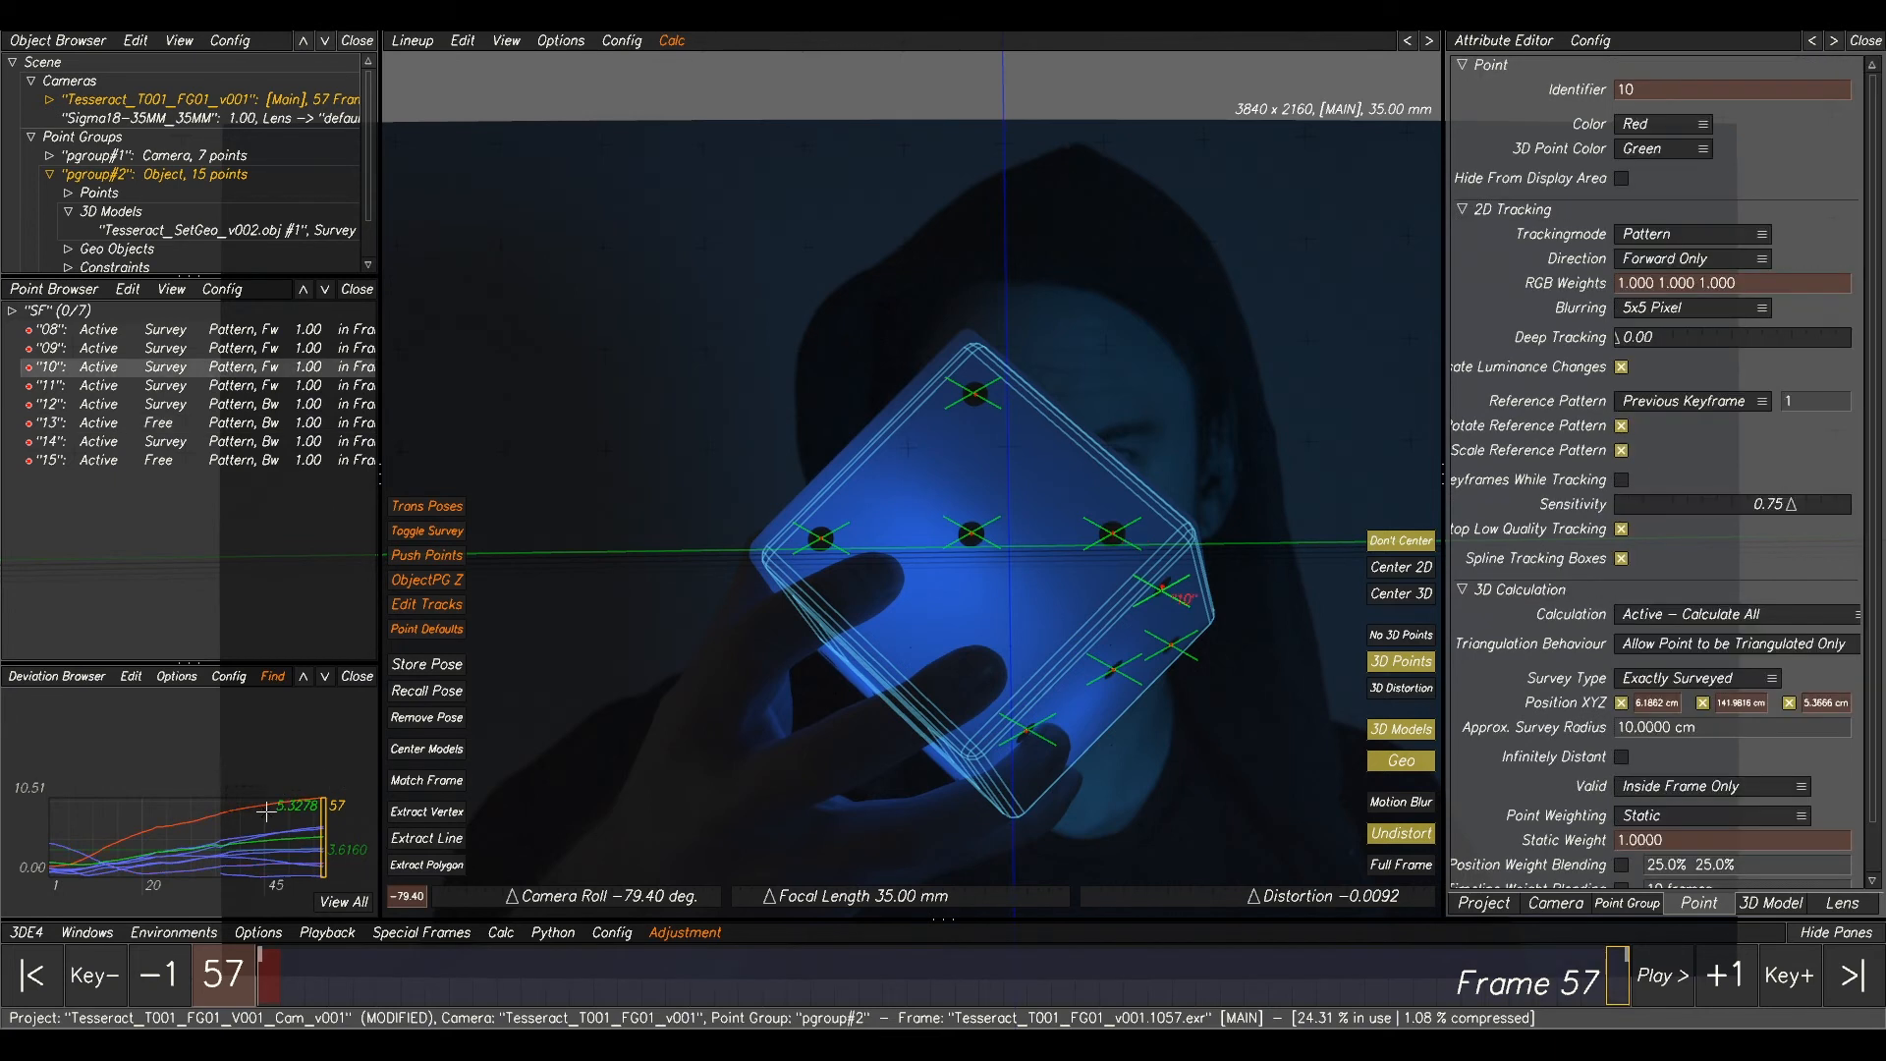
pyautogui.rightClick(240, 381)
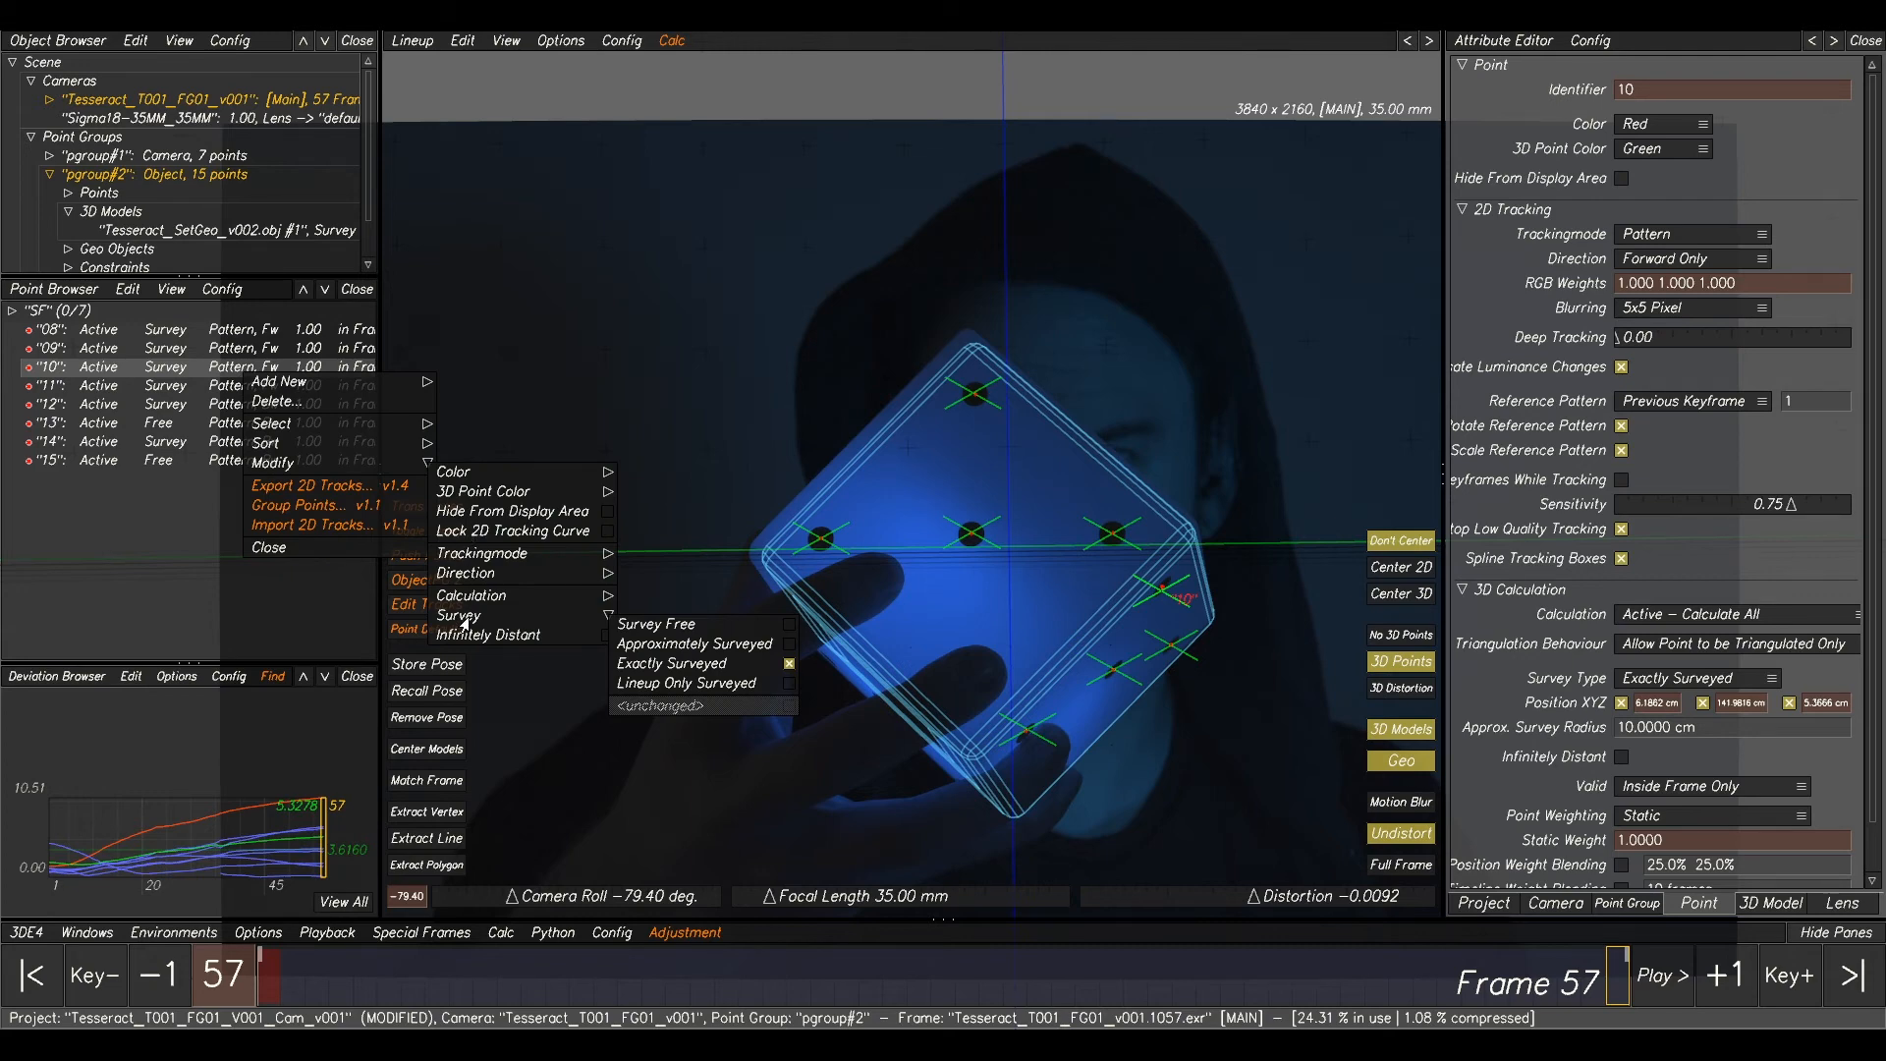
pyautogui.click(633, 625)
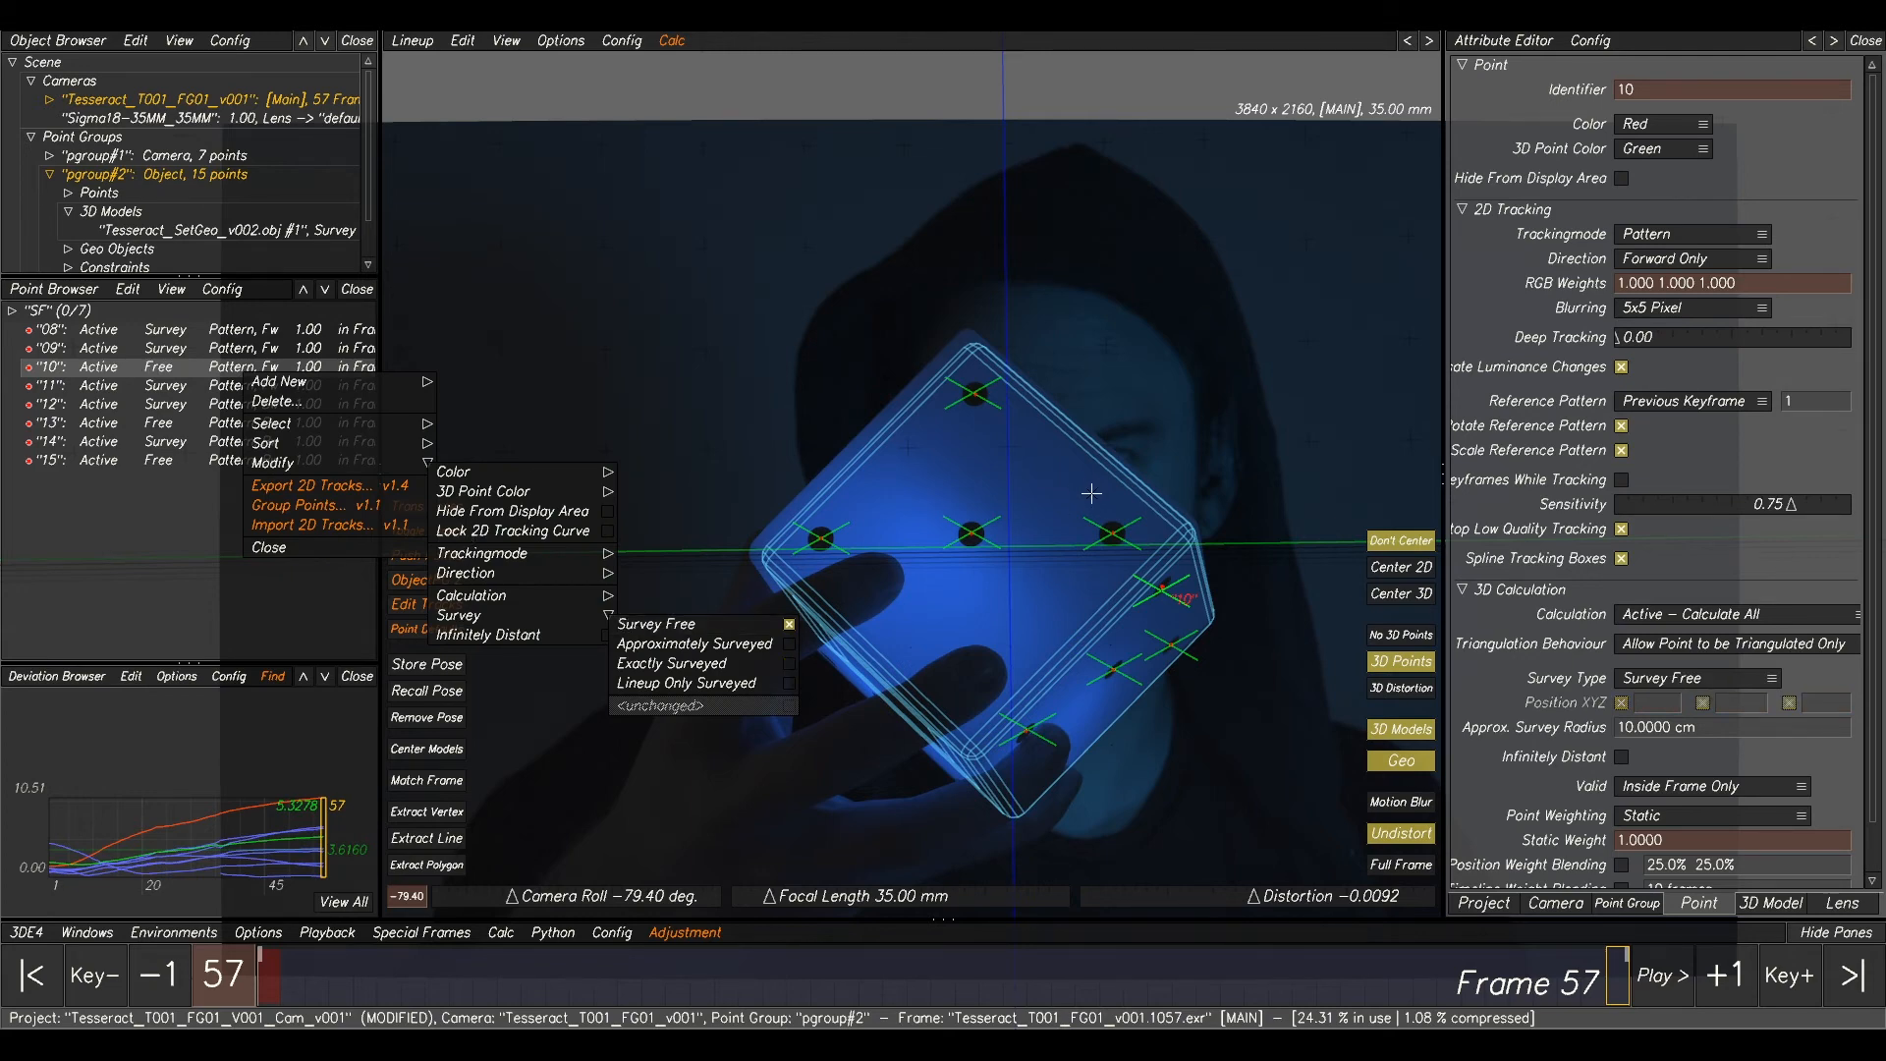
pyautogui.hotkey('alt', 'c')
pyautogui.click(1214, 861)
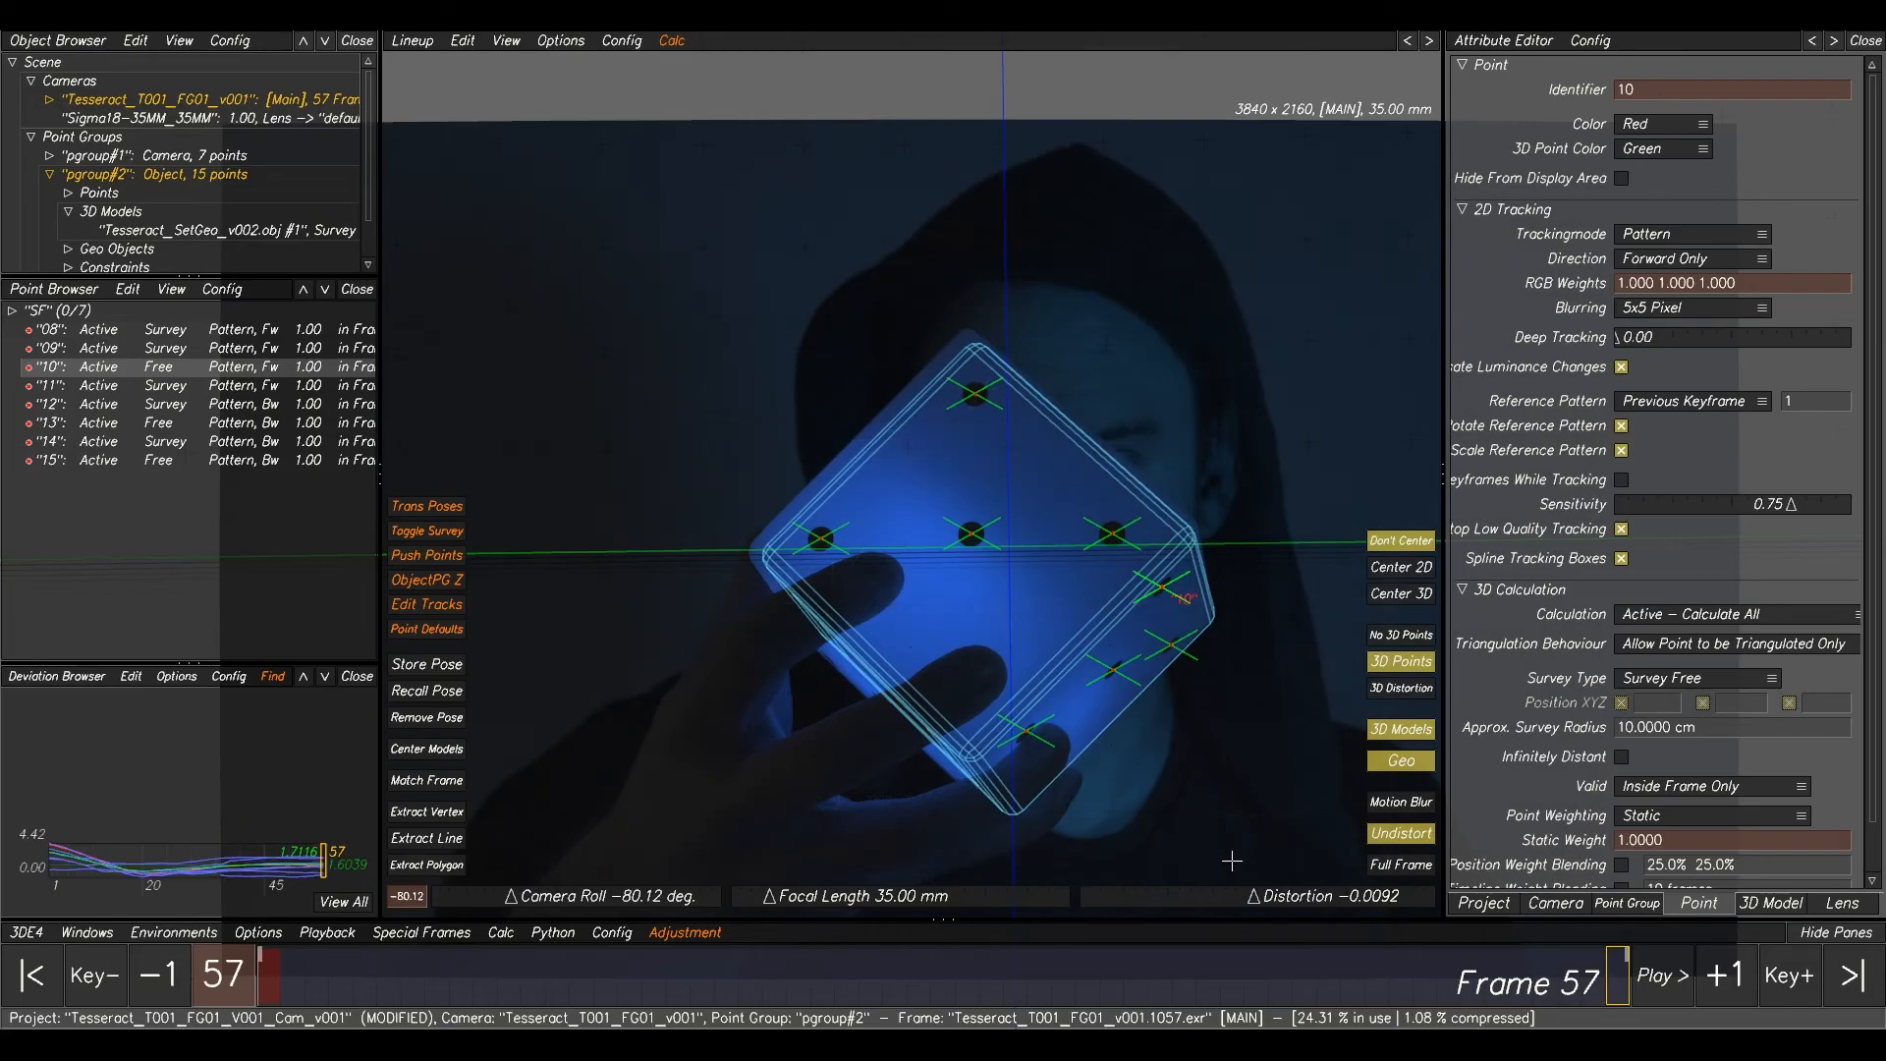
# - Scrub the recalculated shot and examine the cube model's fit, ending on frame 57 with no point selected
pyautogui.scroll(-3, 243, 832)
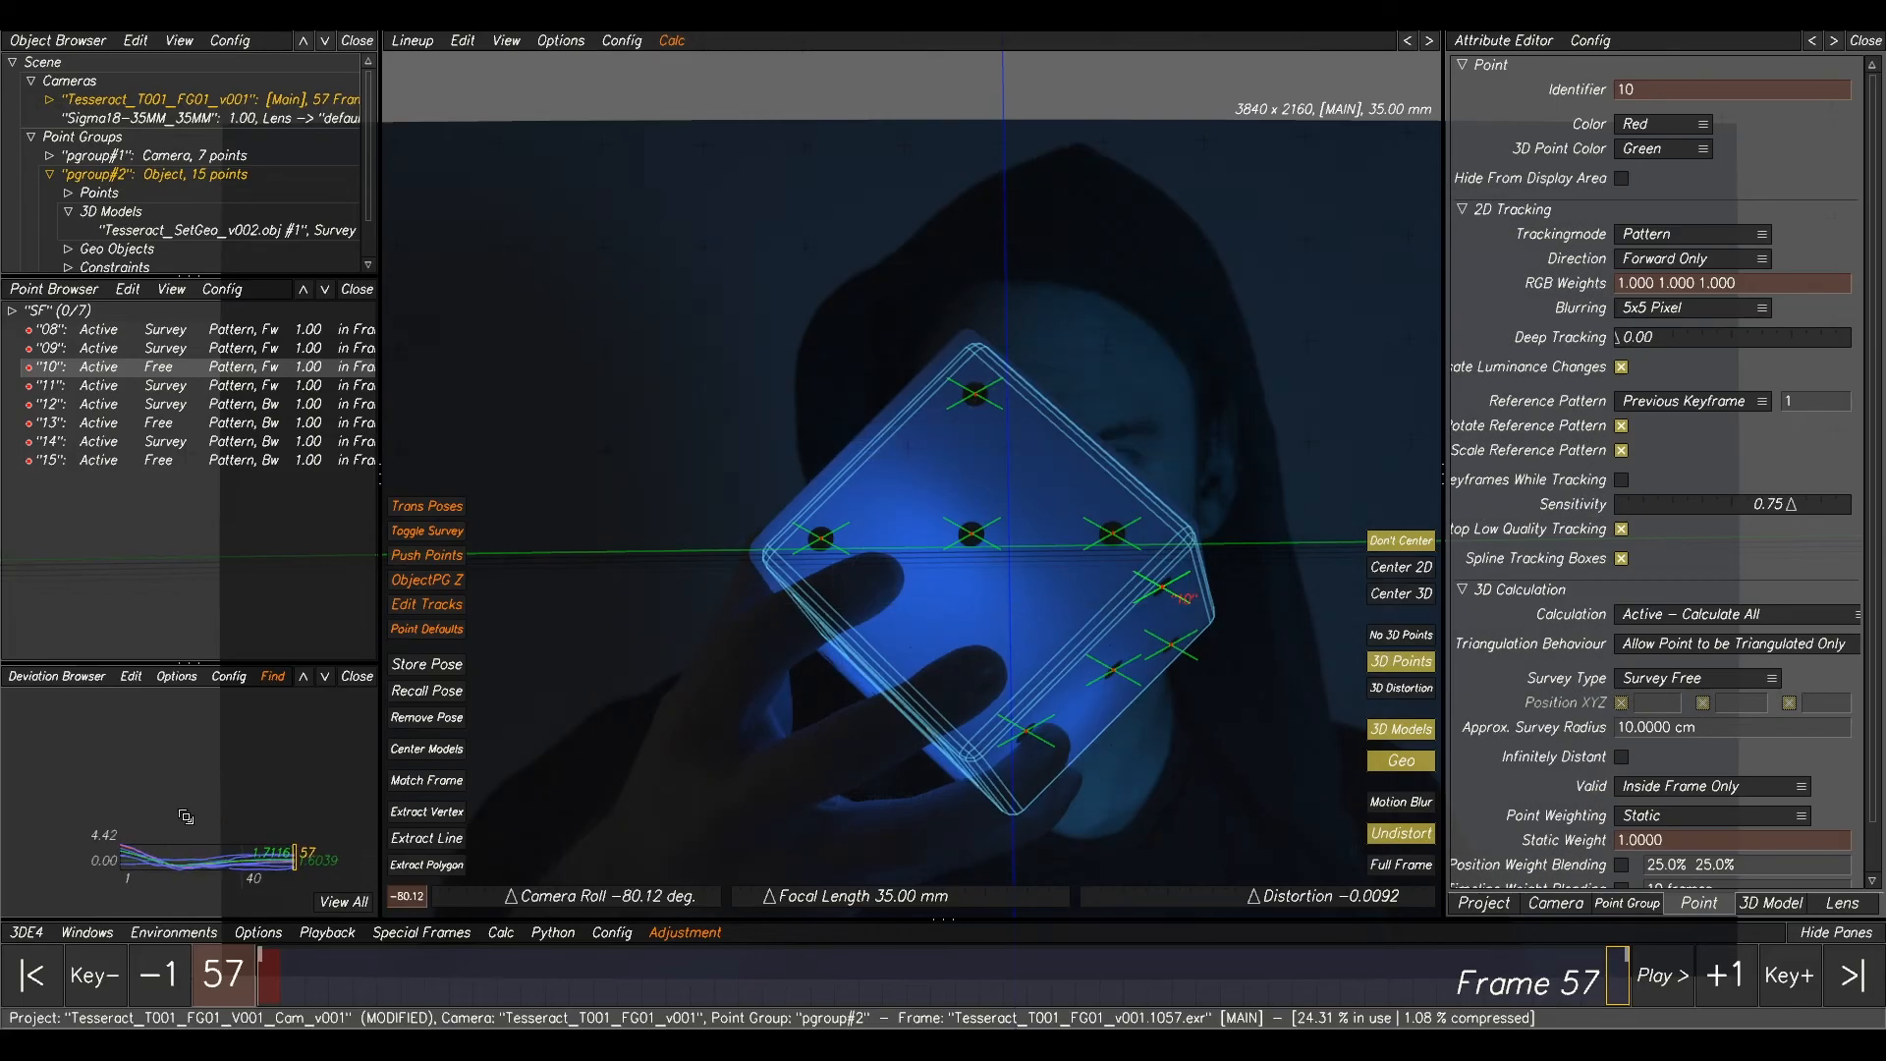
pyautogui.moveTo(1171, 586); pyautogui.dragTo(1132, 607, button='middle')
pyautogui.moveTo(985, 1000); pyautogui.dragTo(1603, 888)
pyautogui.moveTo(1246, 653); pyautogui.dragTo(1081, 602, button='middle')
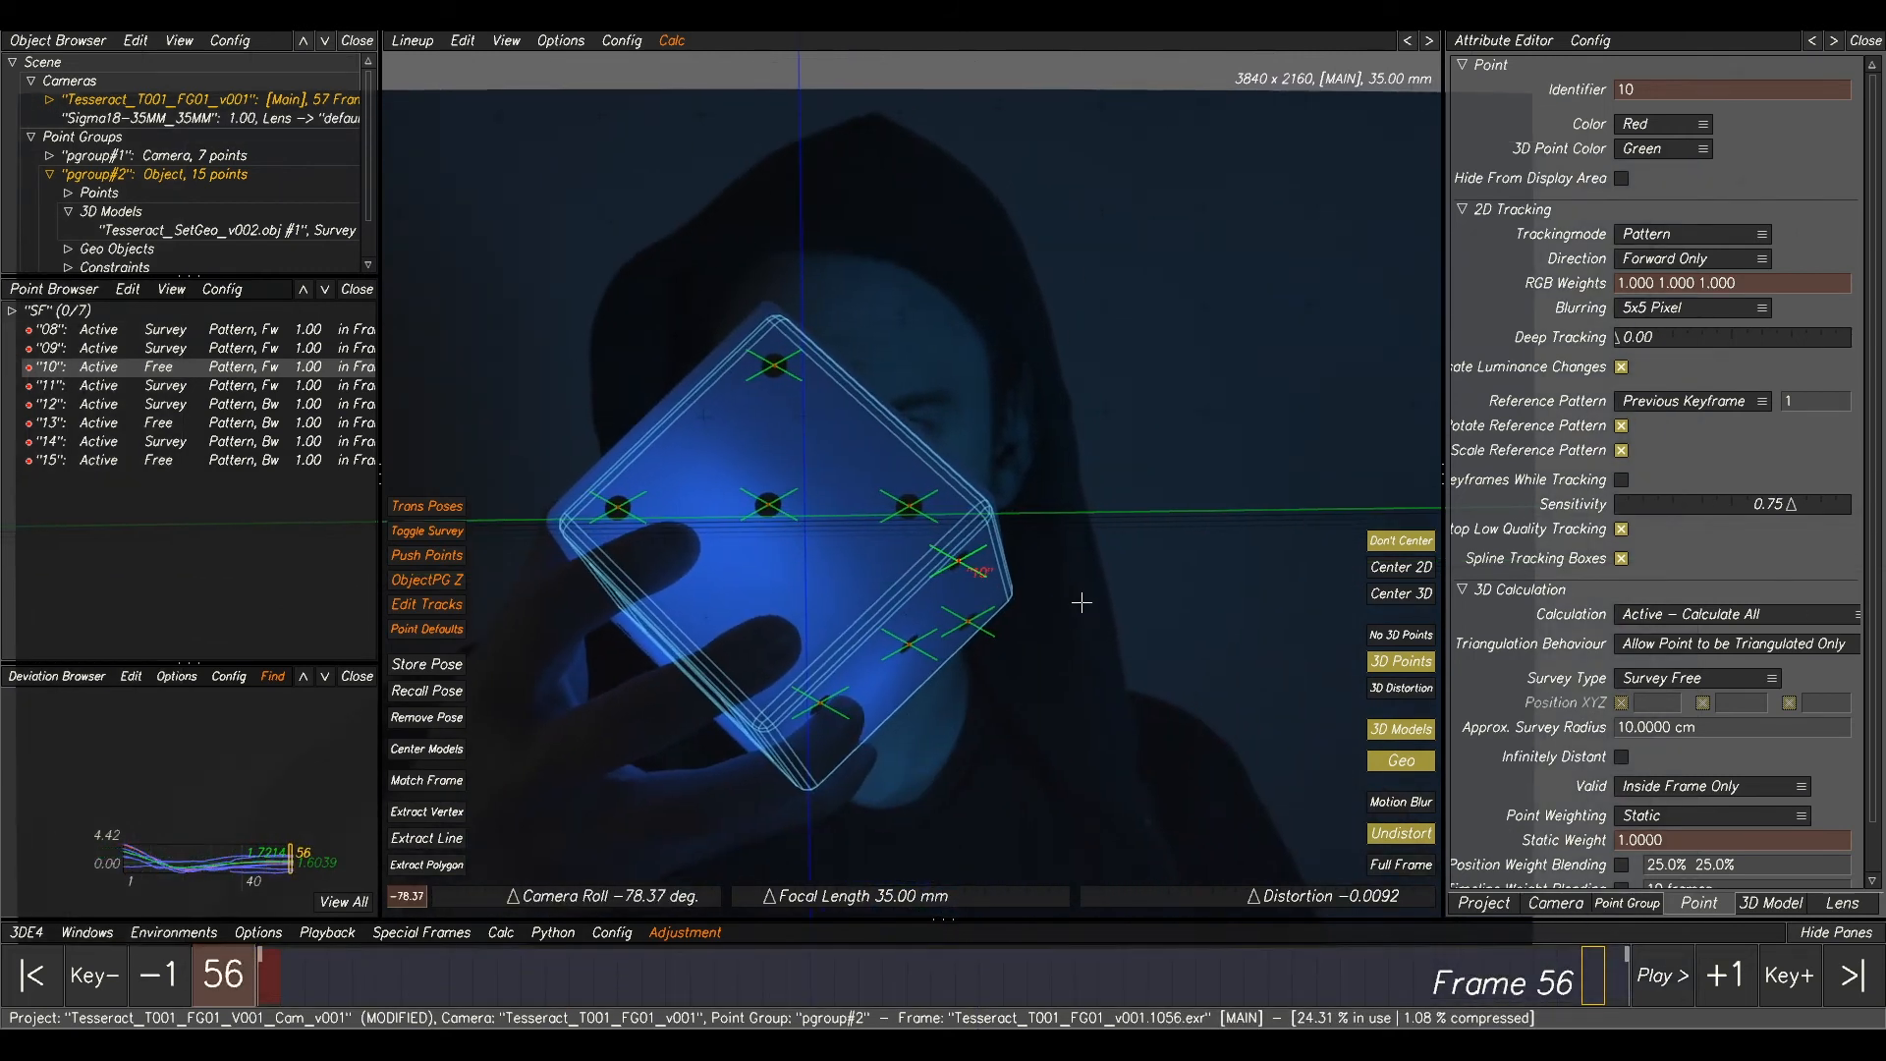
pyautogui.click(1603, 985)
pyautogui.click(853, 558)
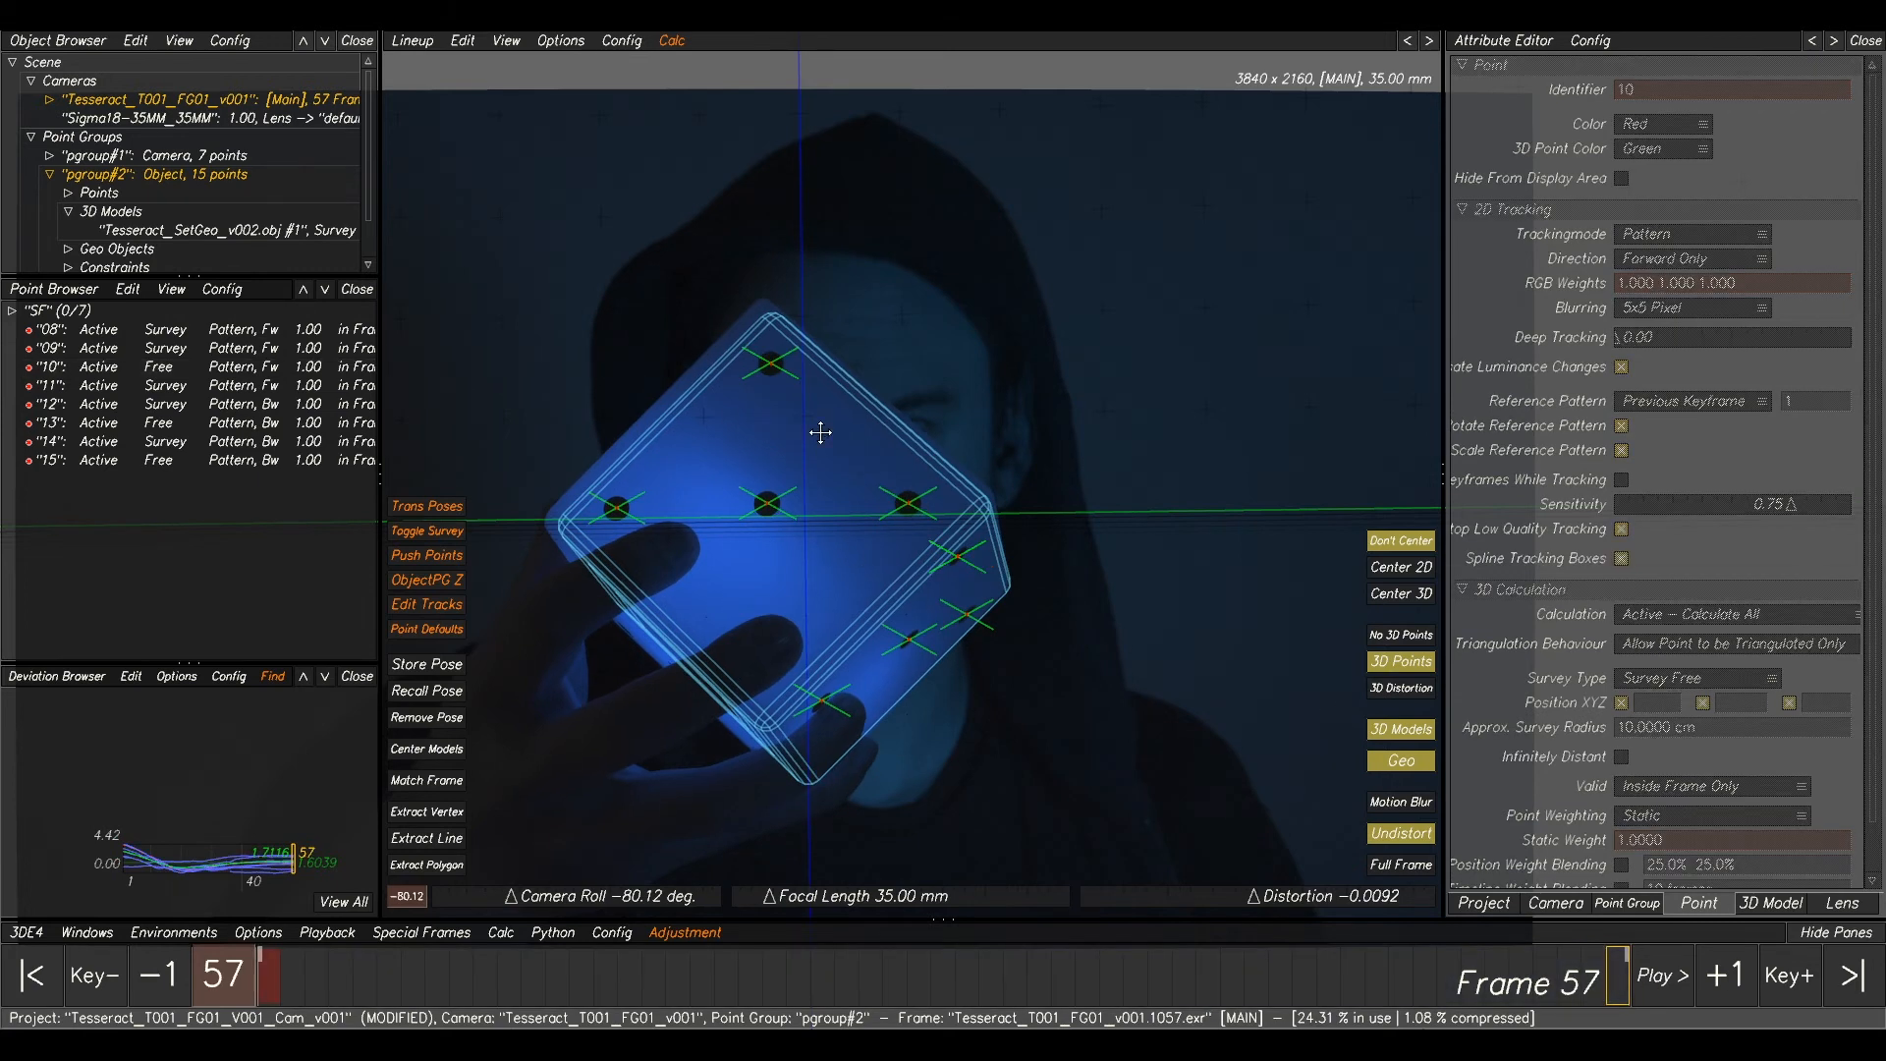
# - On frame 57, extract the vertex at the cube model's leftmost corner and align it with the cube's corner in the footage
pyautogui.scroll(1, 820, 432)
pyautogui.scroll(1, 806, 462)
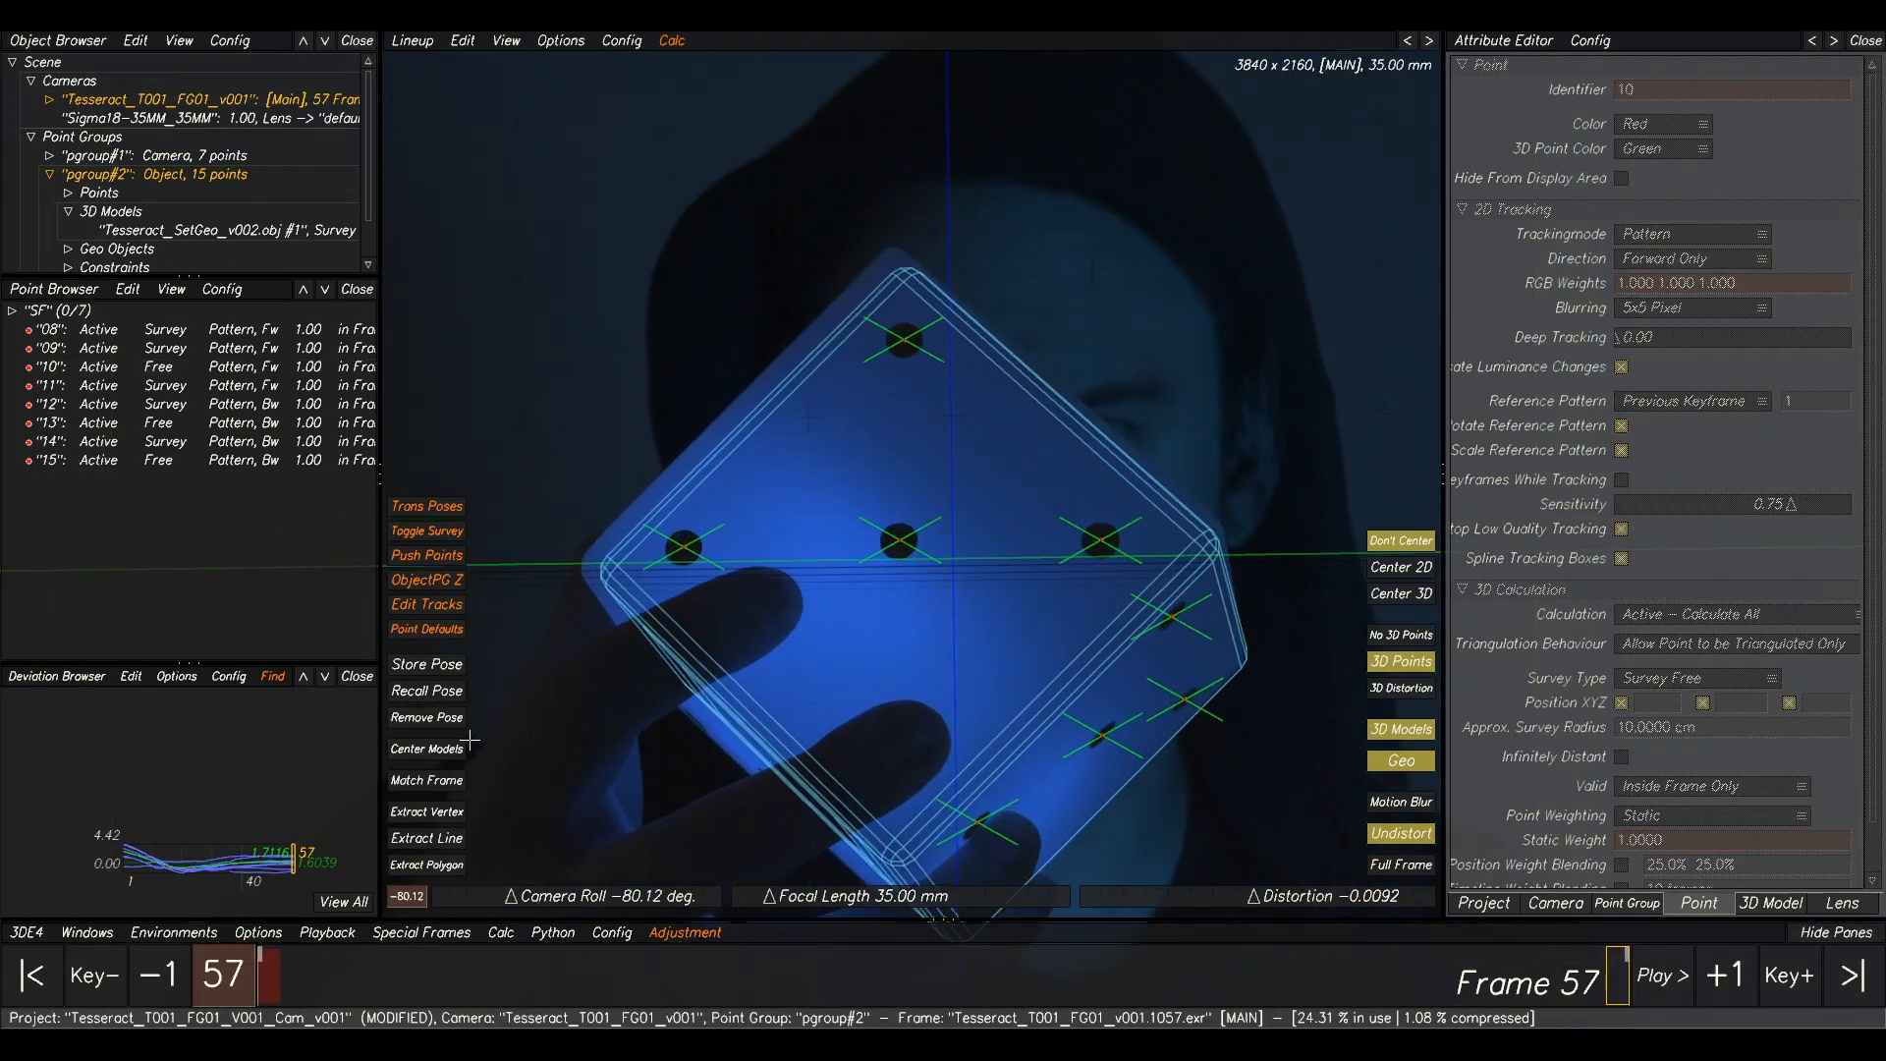
pyautogui.click(430, 812)
pyautogui.click(619, 566)
pyautogui.moveTo(620, 565); pyautogui.dragTo(579, 567)
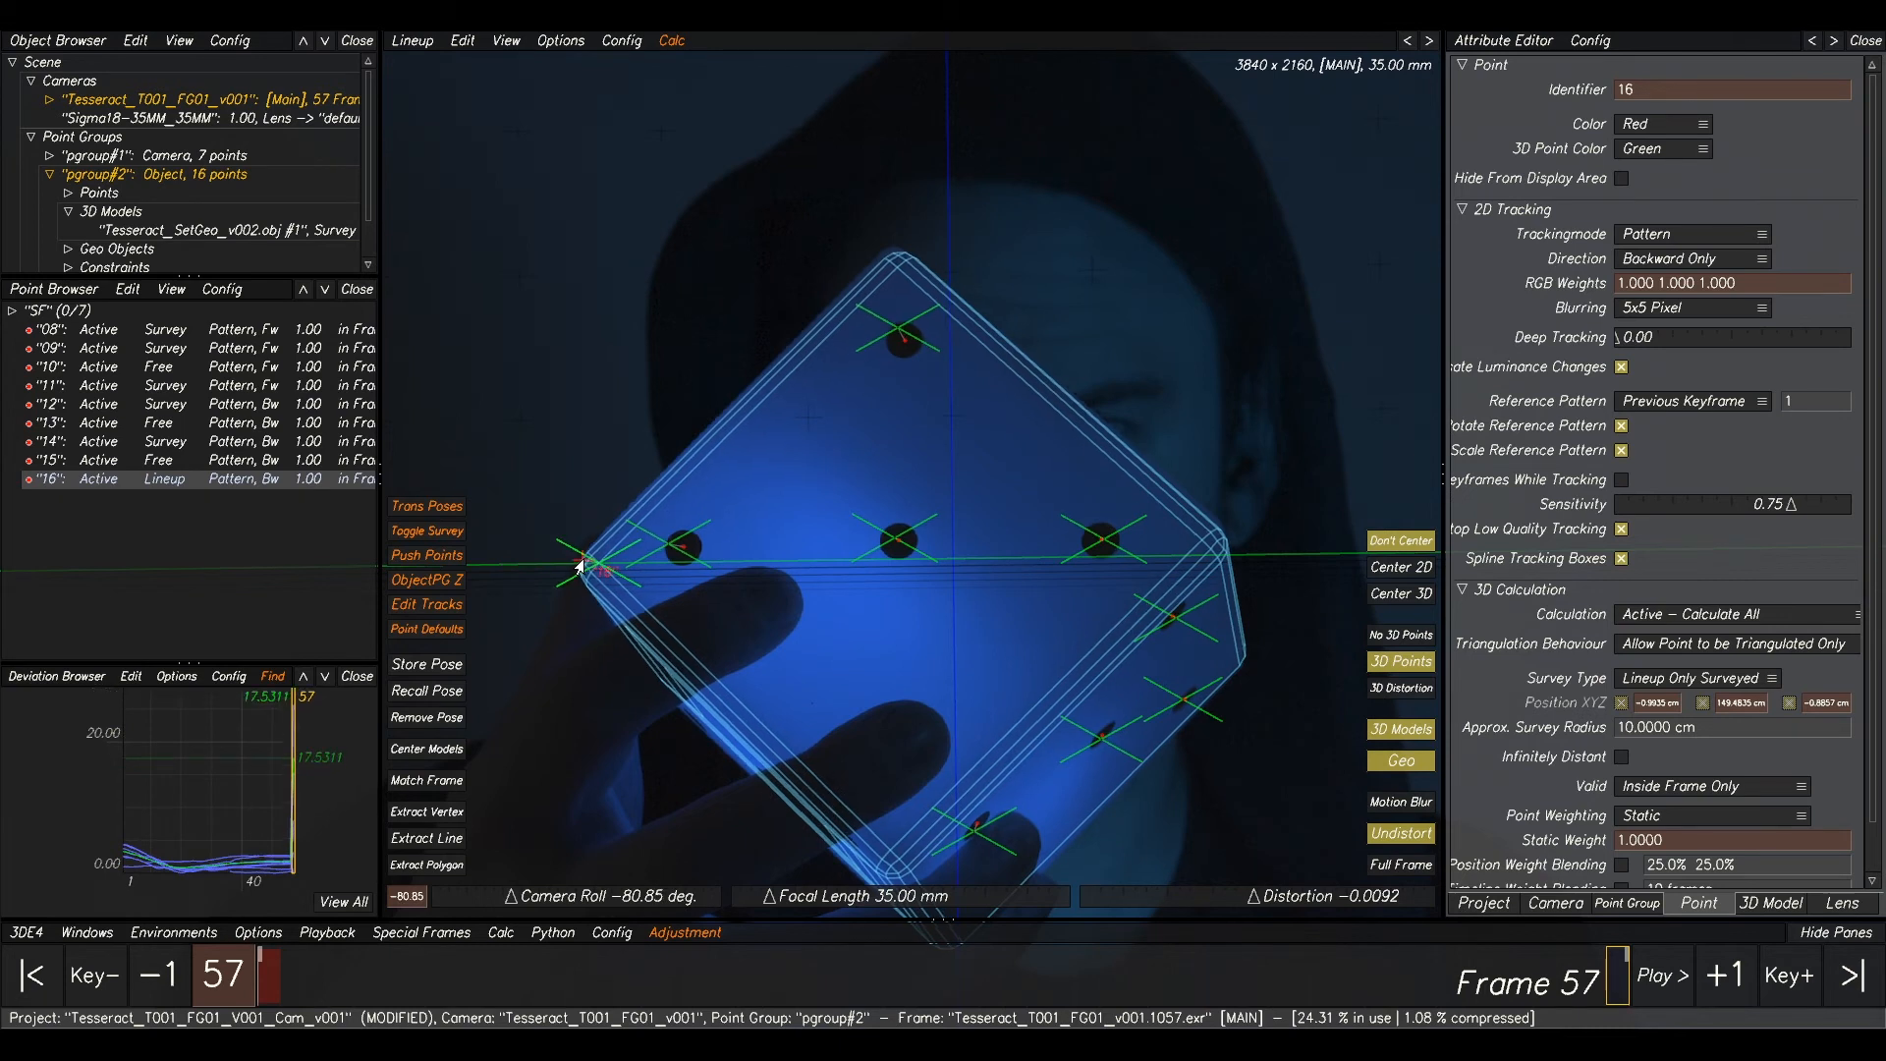
pyautogui.click(791, 500)
# - Extract the vertex at the cube model's top corner and match it to the footage
pyautogui.click(423, 813)
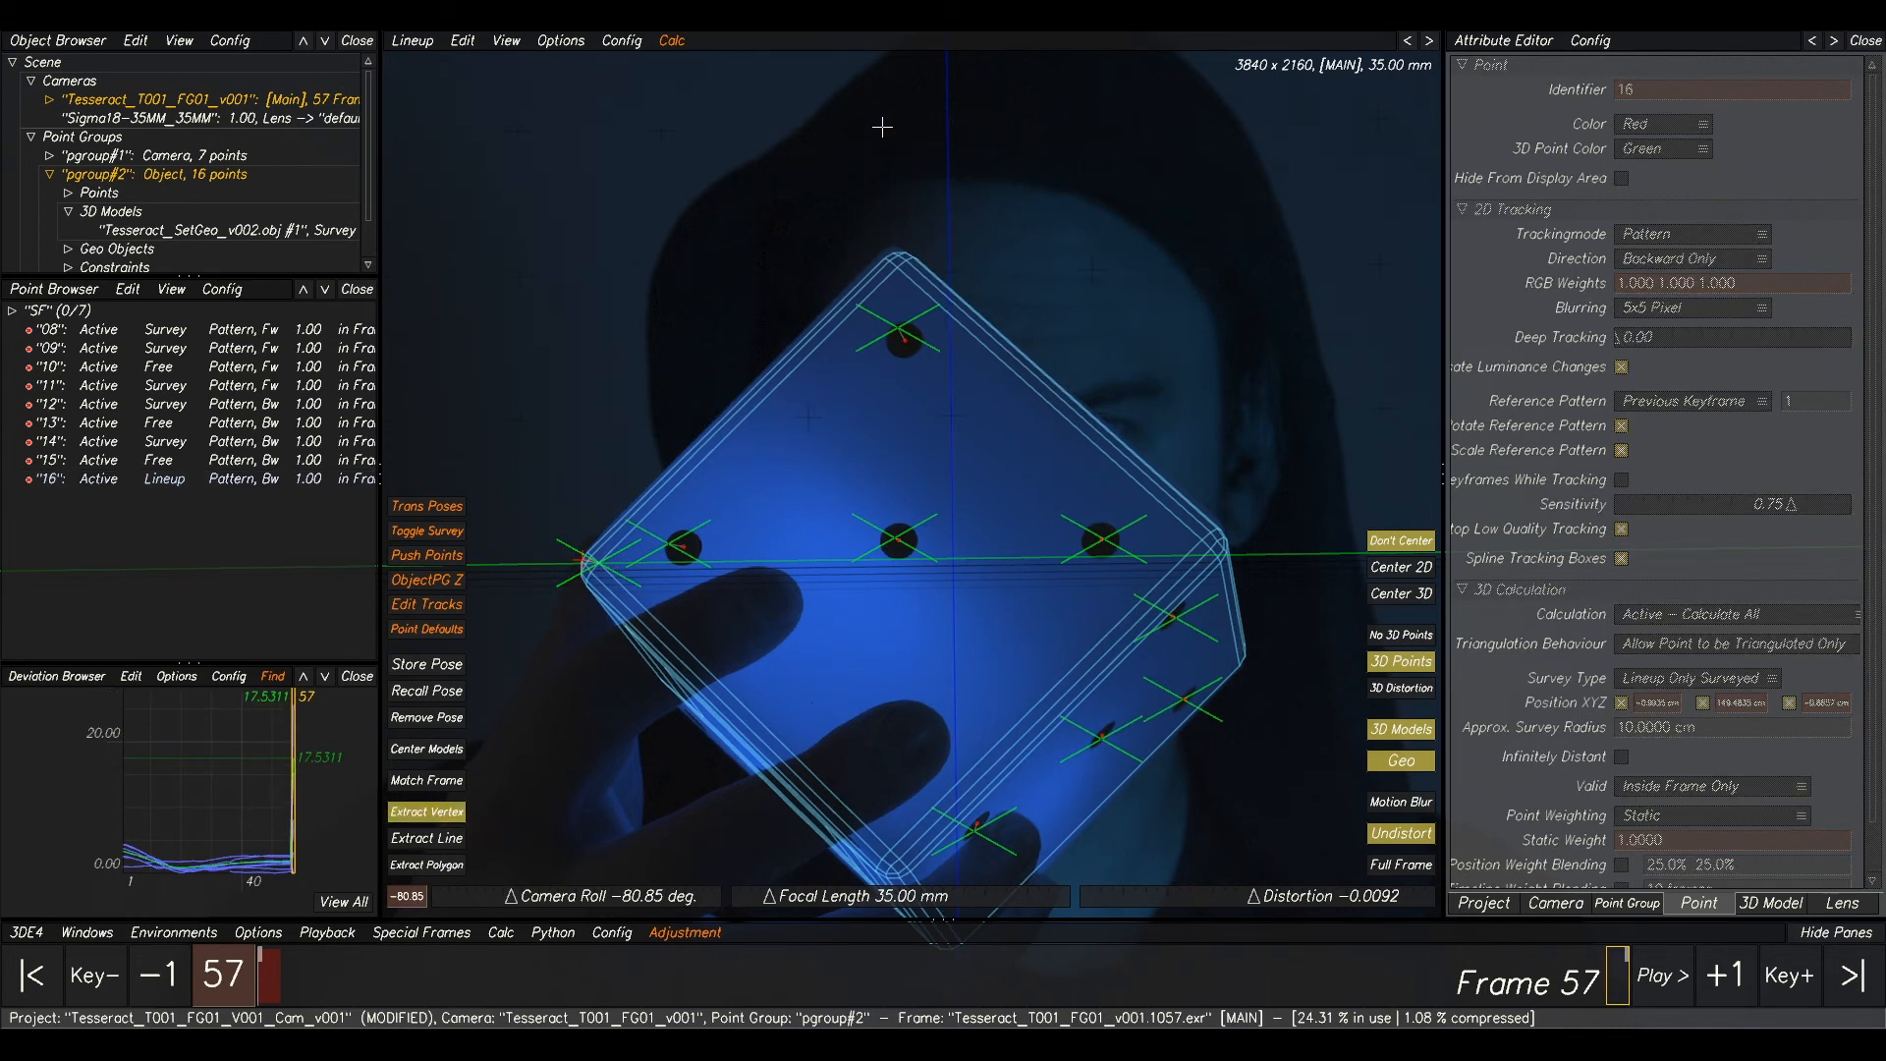
pyautogui.click(890, 267)
pyautogui.moveTo(889, 269); pyautogui.dragTo(889, 267)
pyautogui.moveTo(1097, 407); pyautogui.dragTo(1072, 200, button='middle')
pyautogui.click(905, 666)
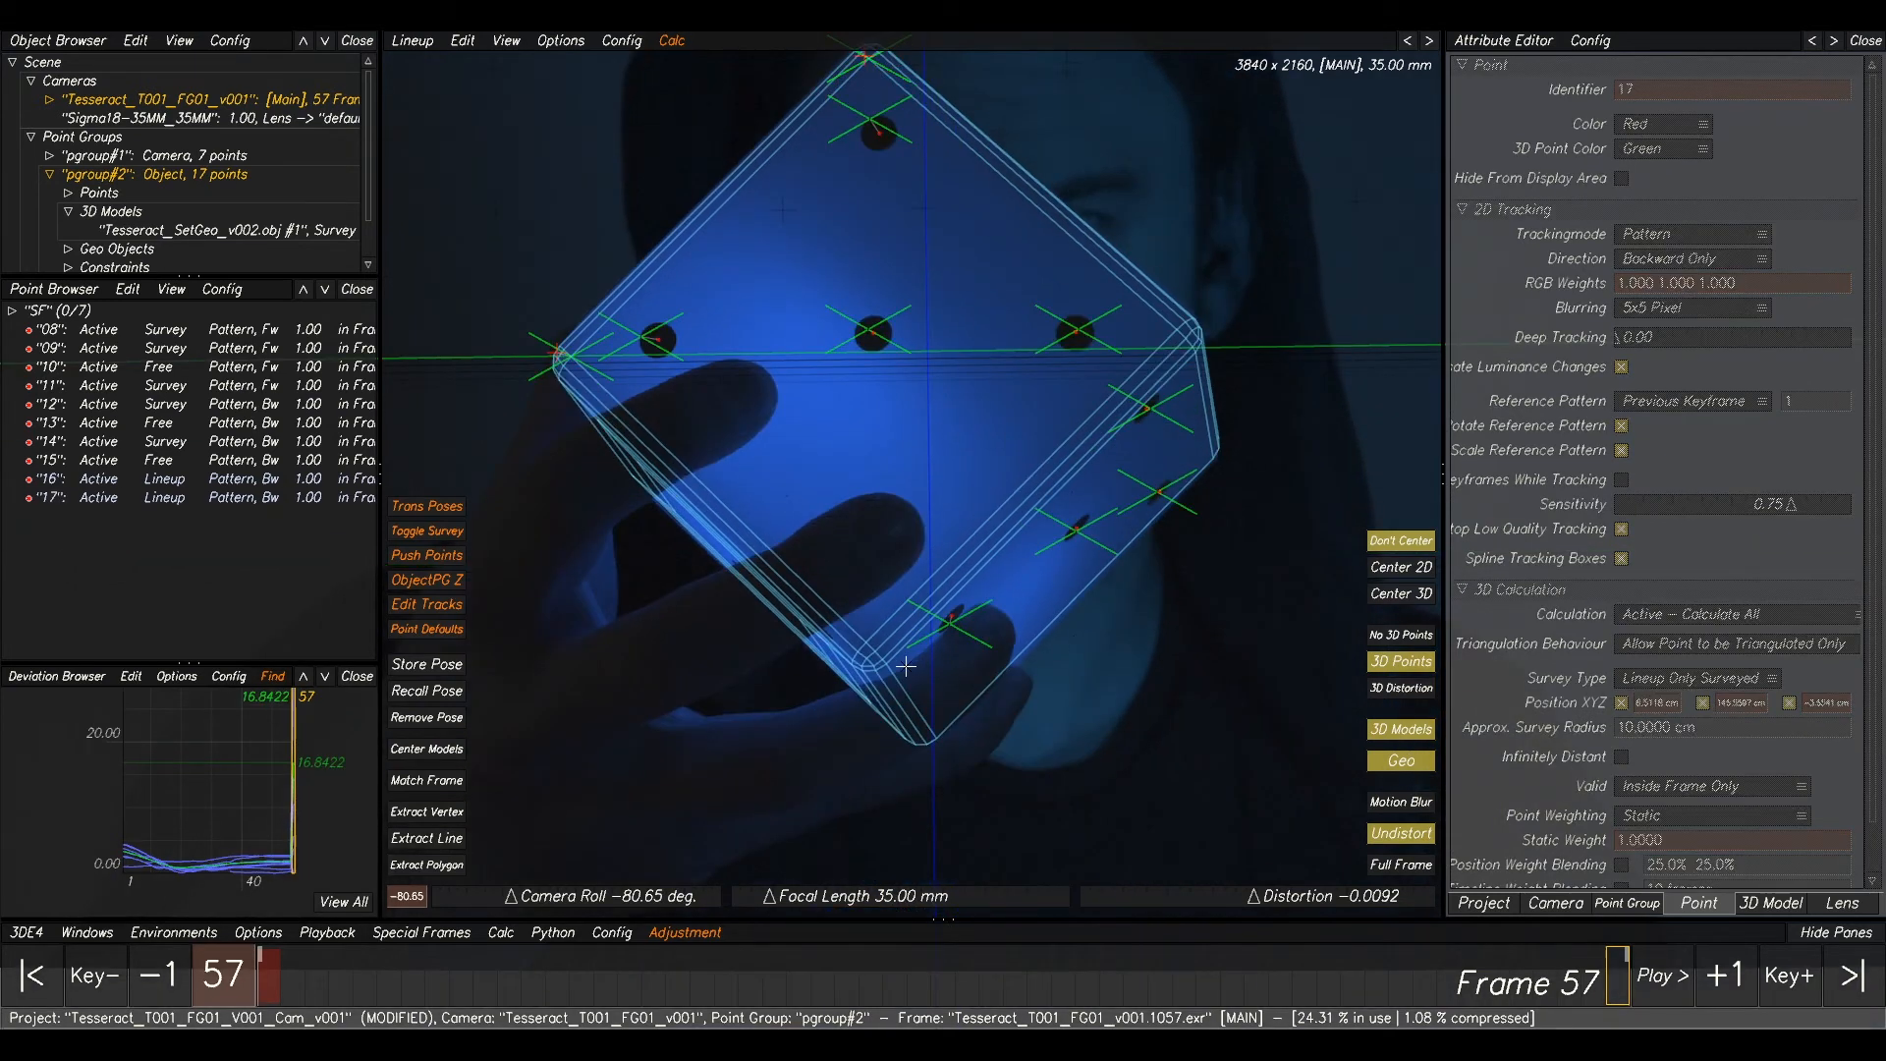
# - Extract vertices at the cube model's lowest and rightmost corners and match them to the footage
pyautogui.click(427, 811)
pyautogui.click(933, 747)
pyautogui.moveTo(934, 746); pyautogui.dragTo(935, 746)
pyautogui.click(982, 707)
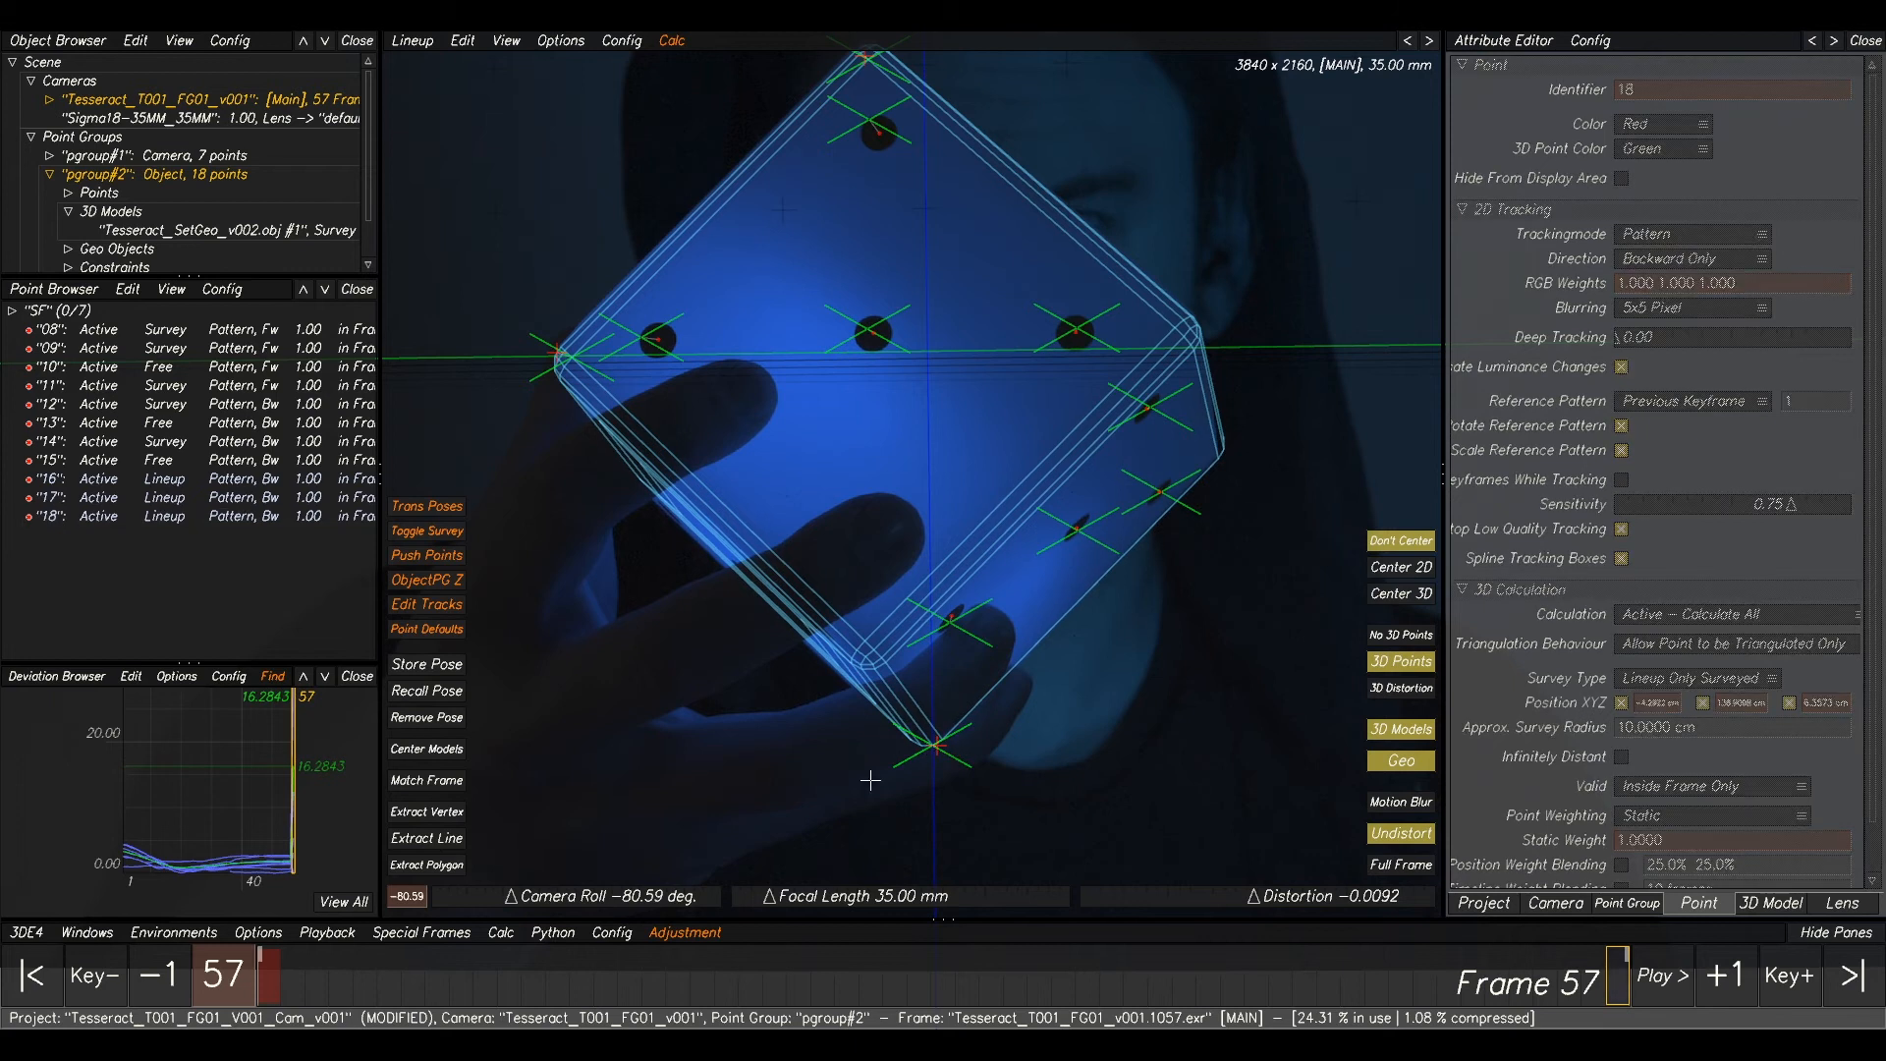
pyautogui.click(444, 810)
pyautogui.click(1222, 453)
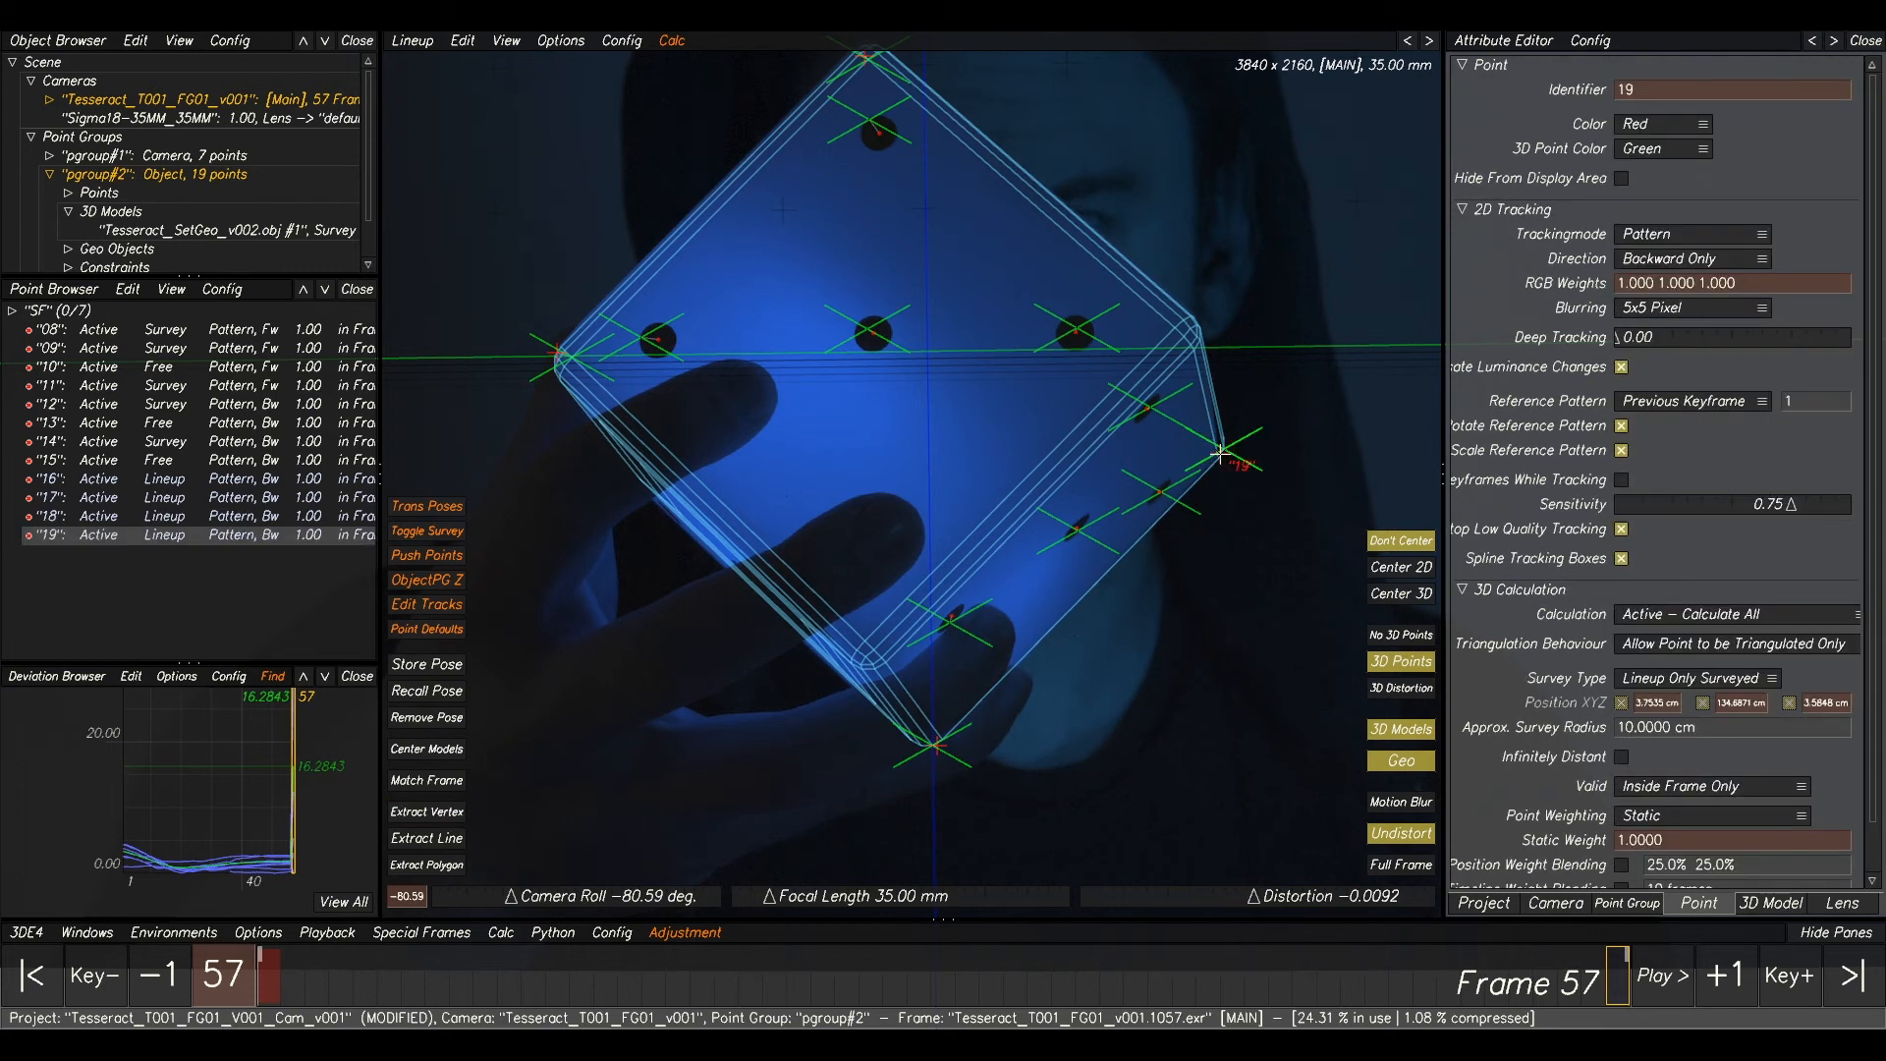
# - Project the front-face points 12, 13, 15 and 14 onto the 3D models on frame 57
pyautogui.moveTo(1025, 317); pyautogui.dragTo(1047, 462, button='middle')
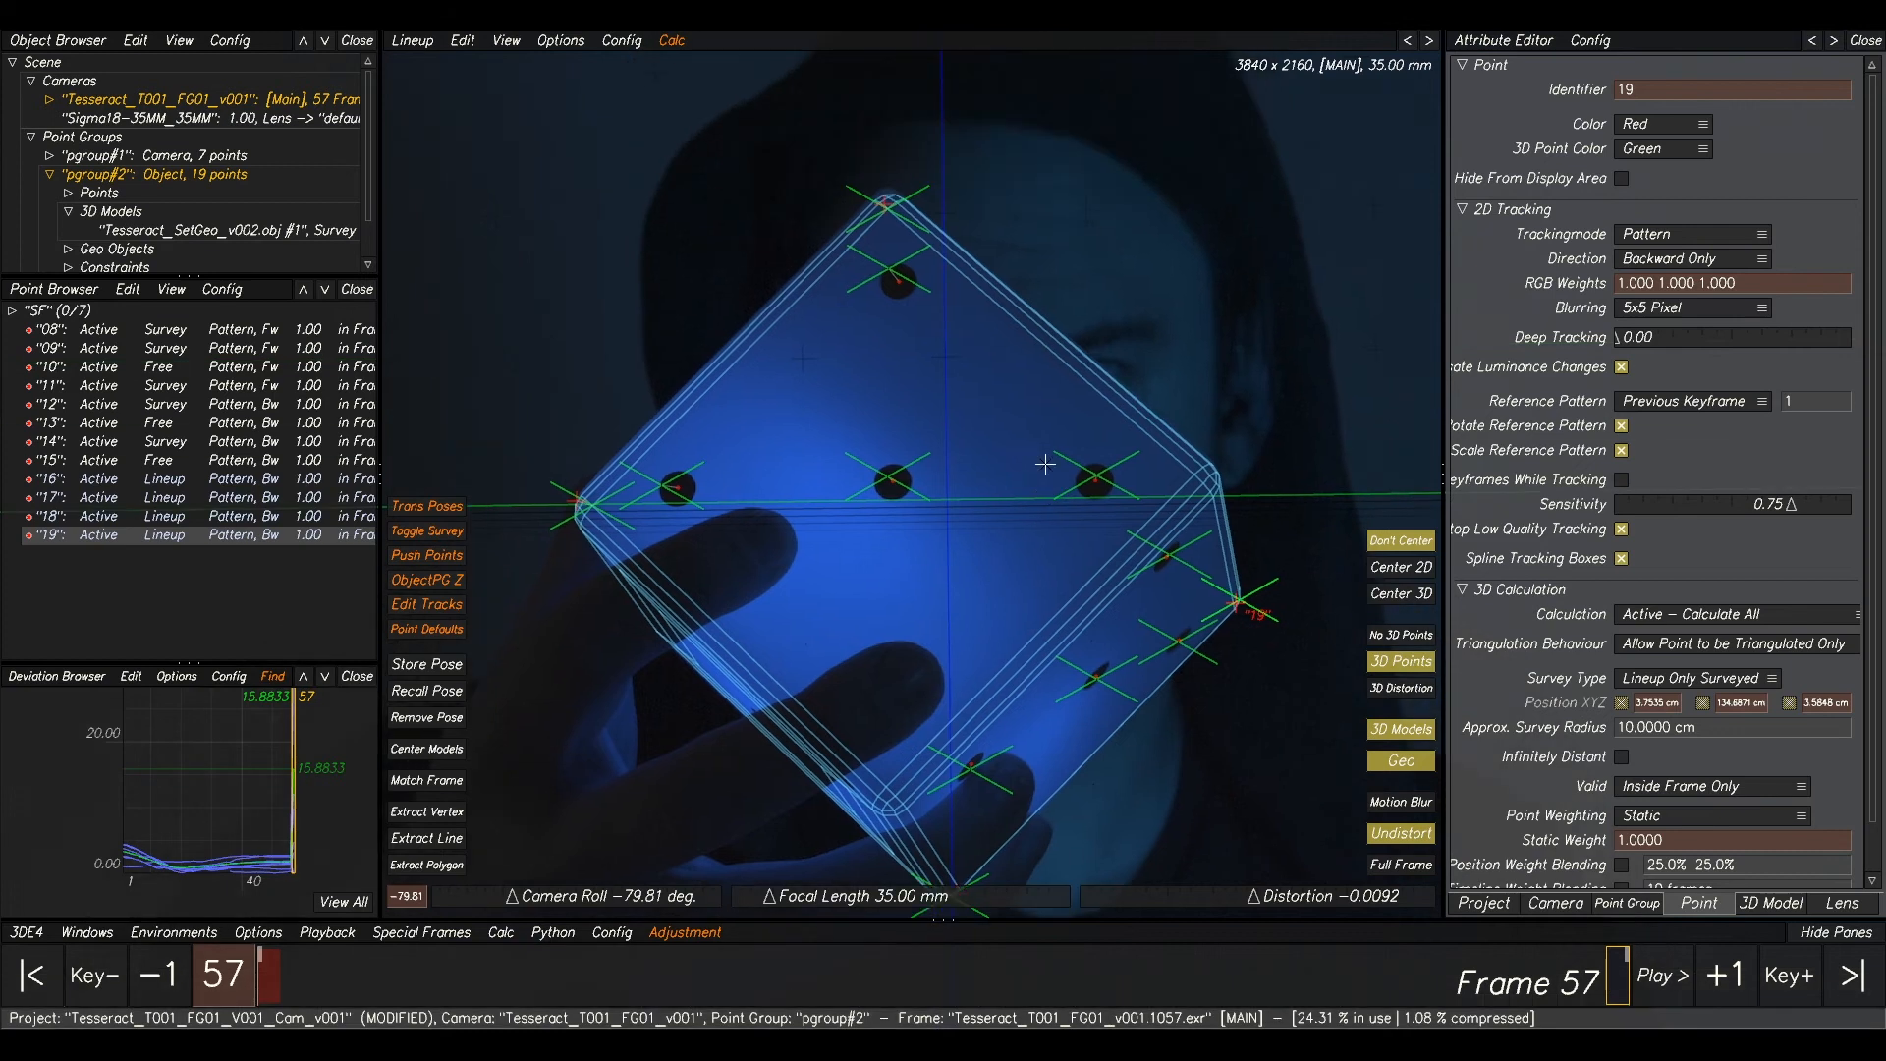
pyautogui.scroll(-3, 1043, 463)
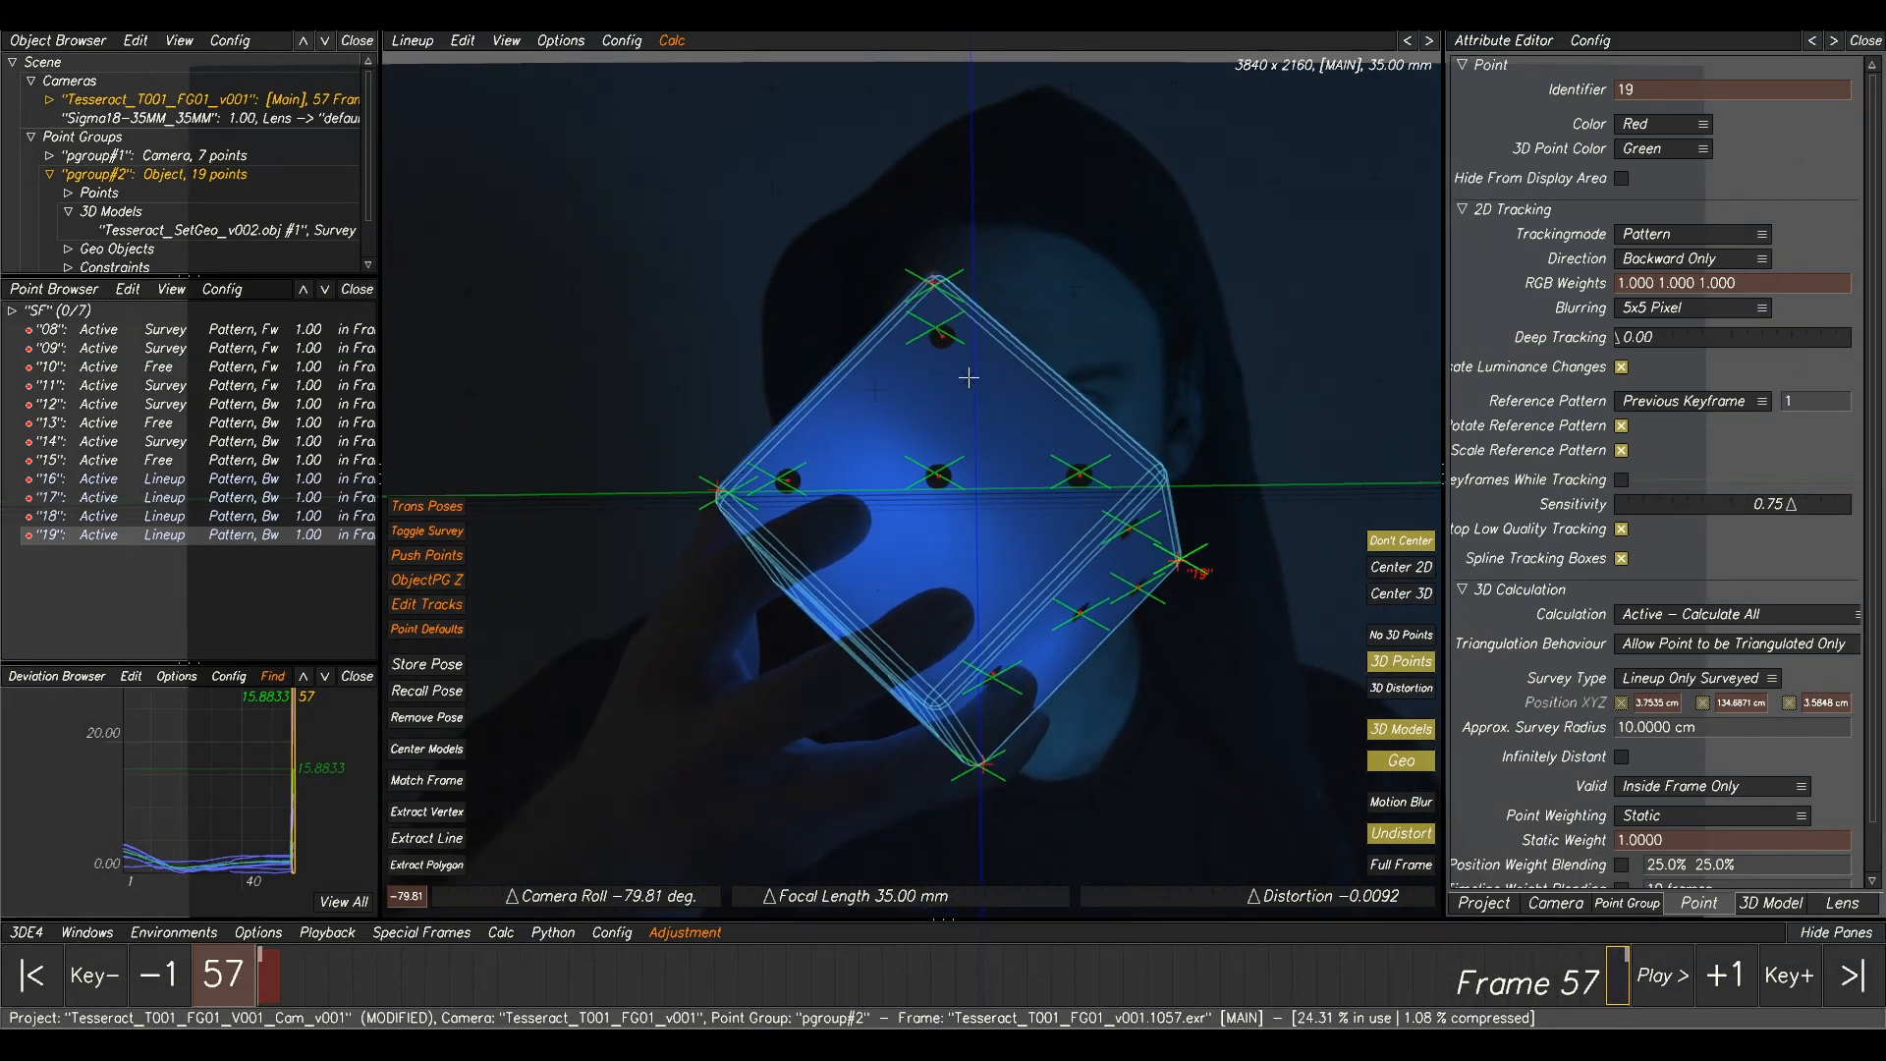
pyautogui.moveTo(1089, 350); pyautogui.dragTo(783, 512)
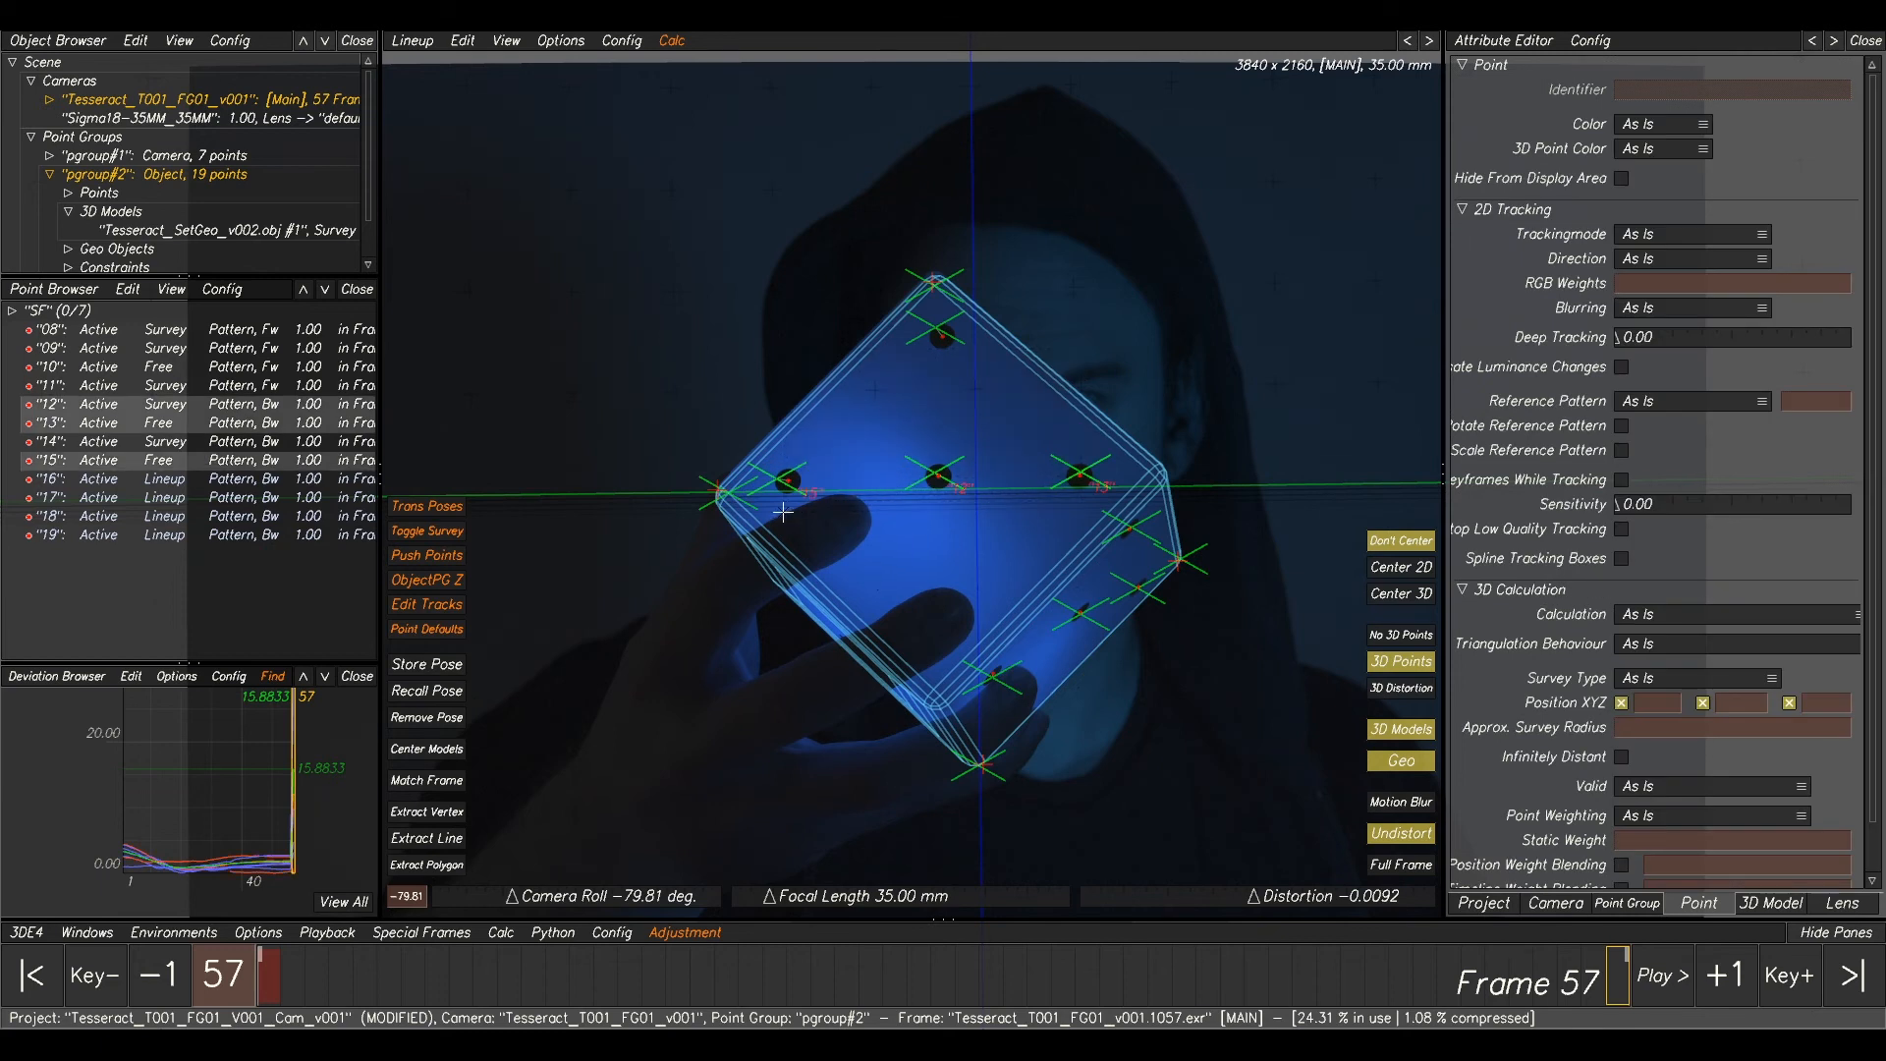
pyautogui.hotkey('alt', 'p')
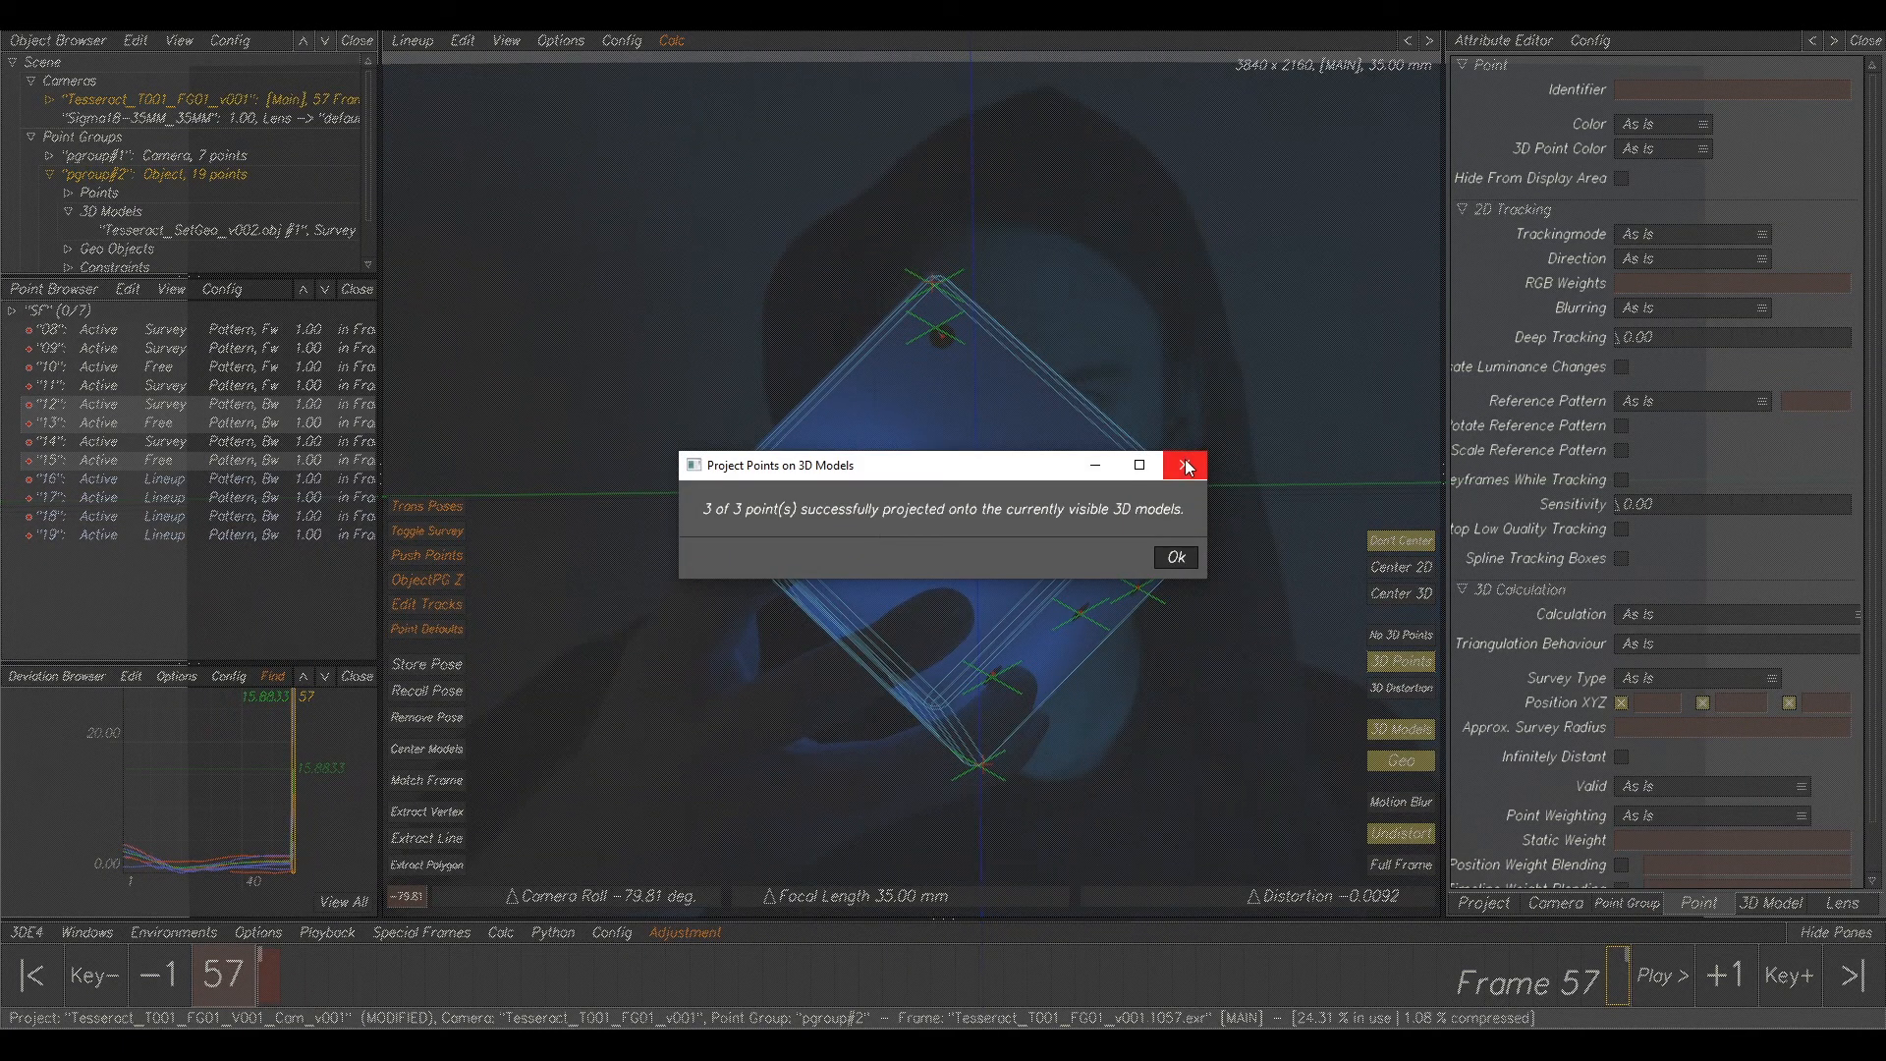
pyautogui.click(1174, 555)
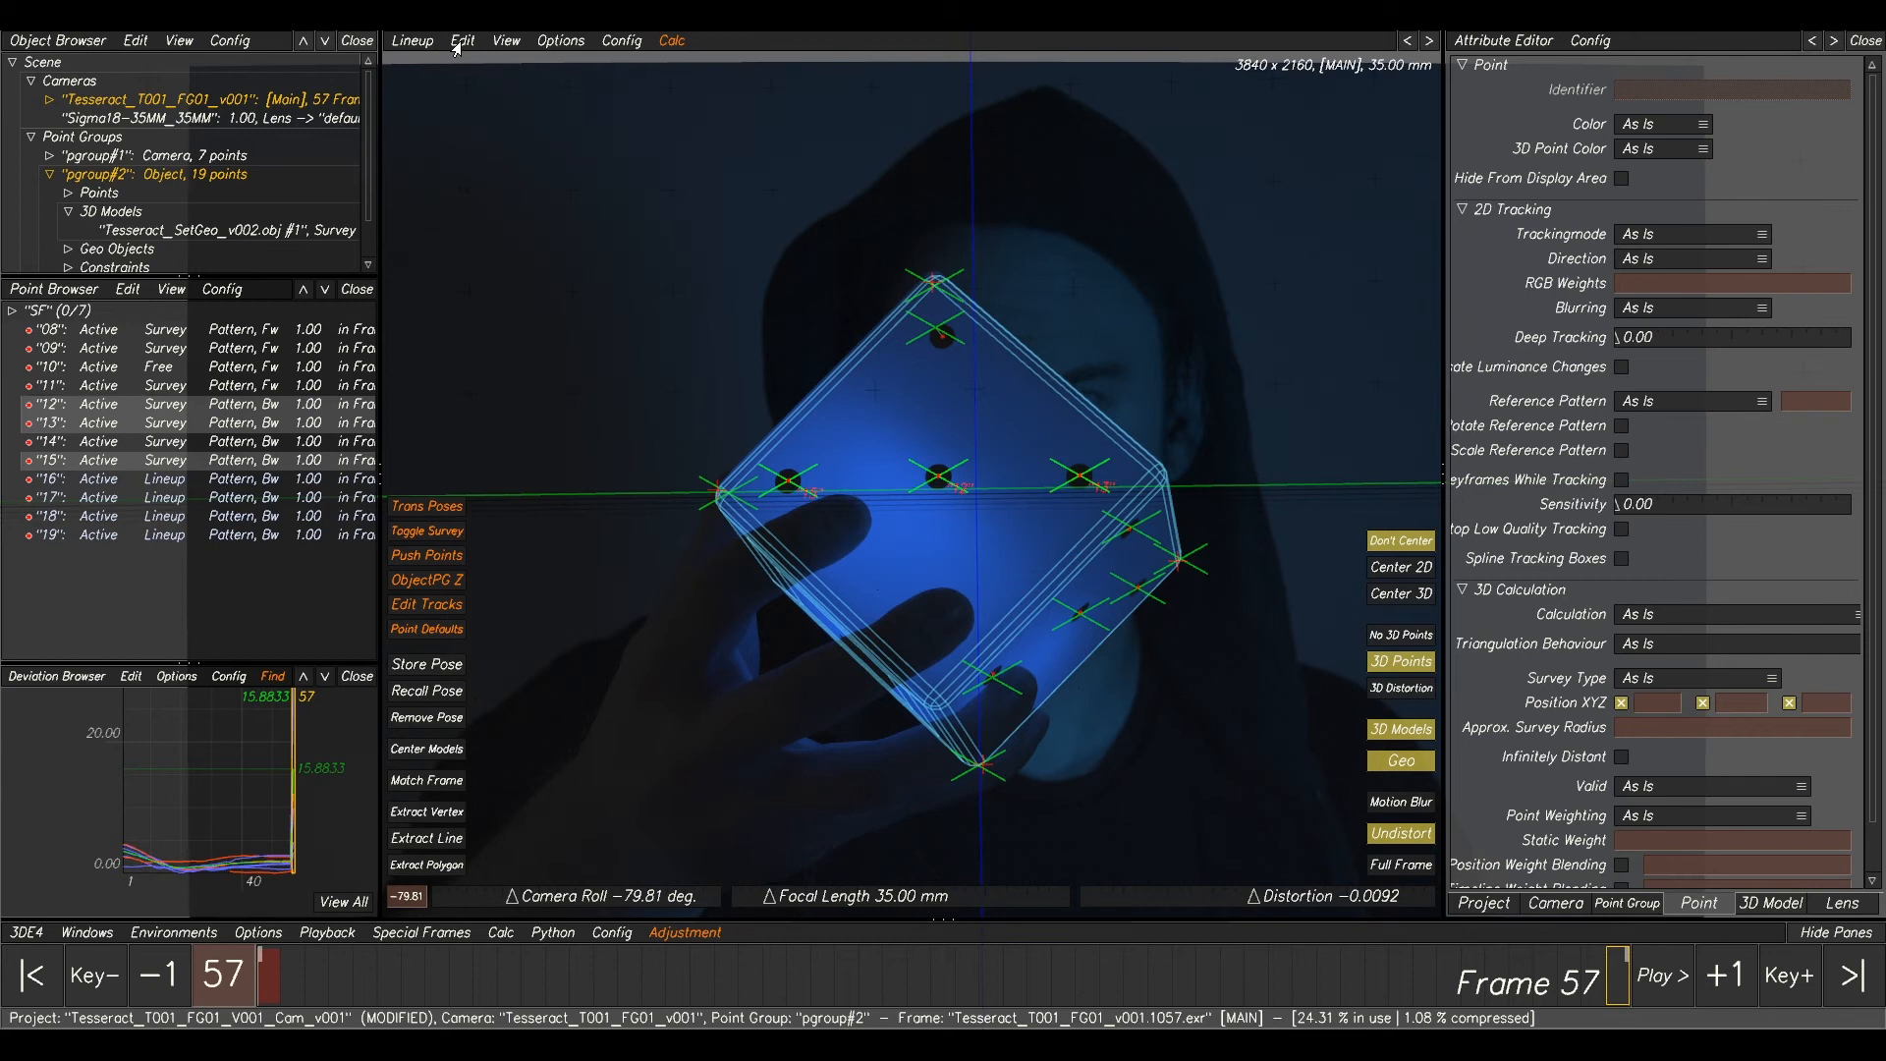
pyautogui.click(461, 41)
pyautogui.click(526, 189)
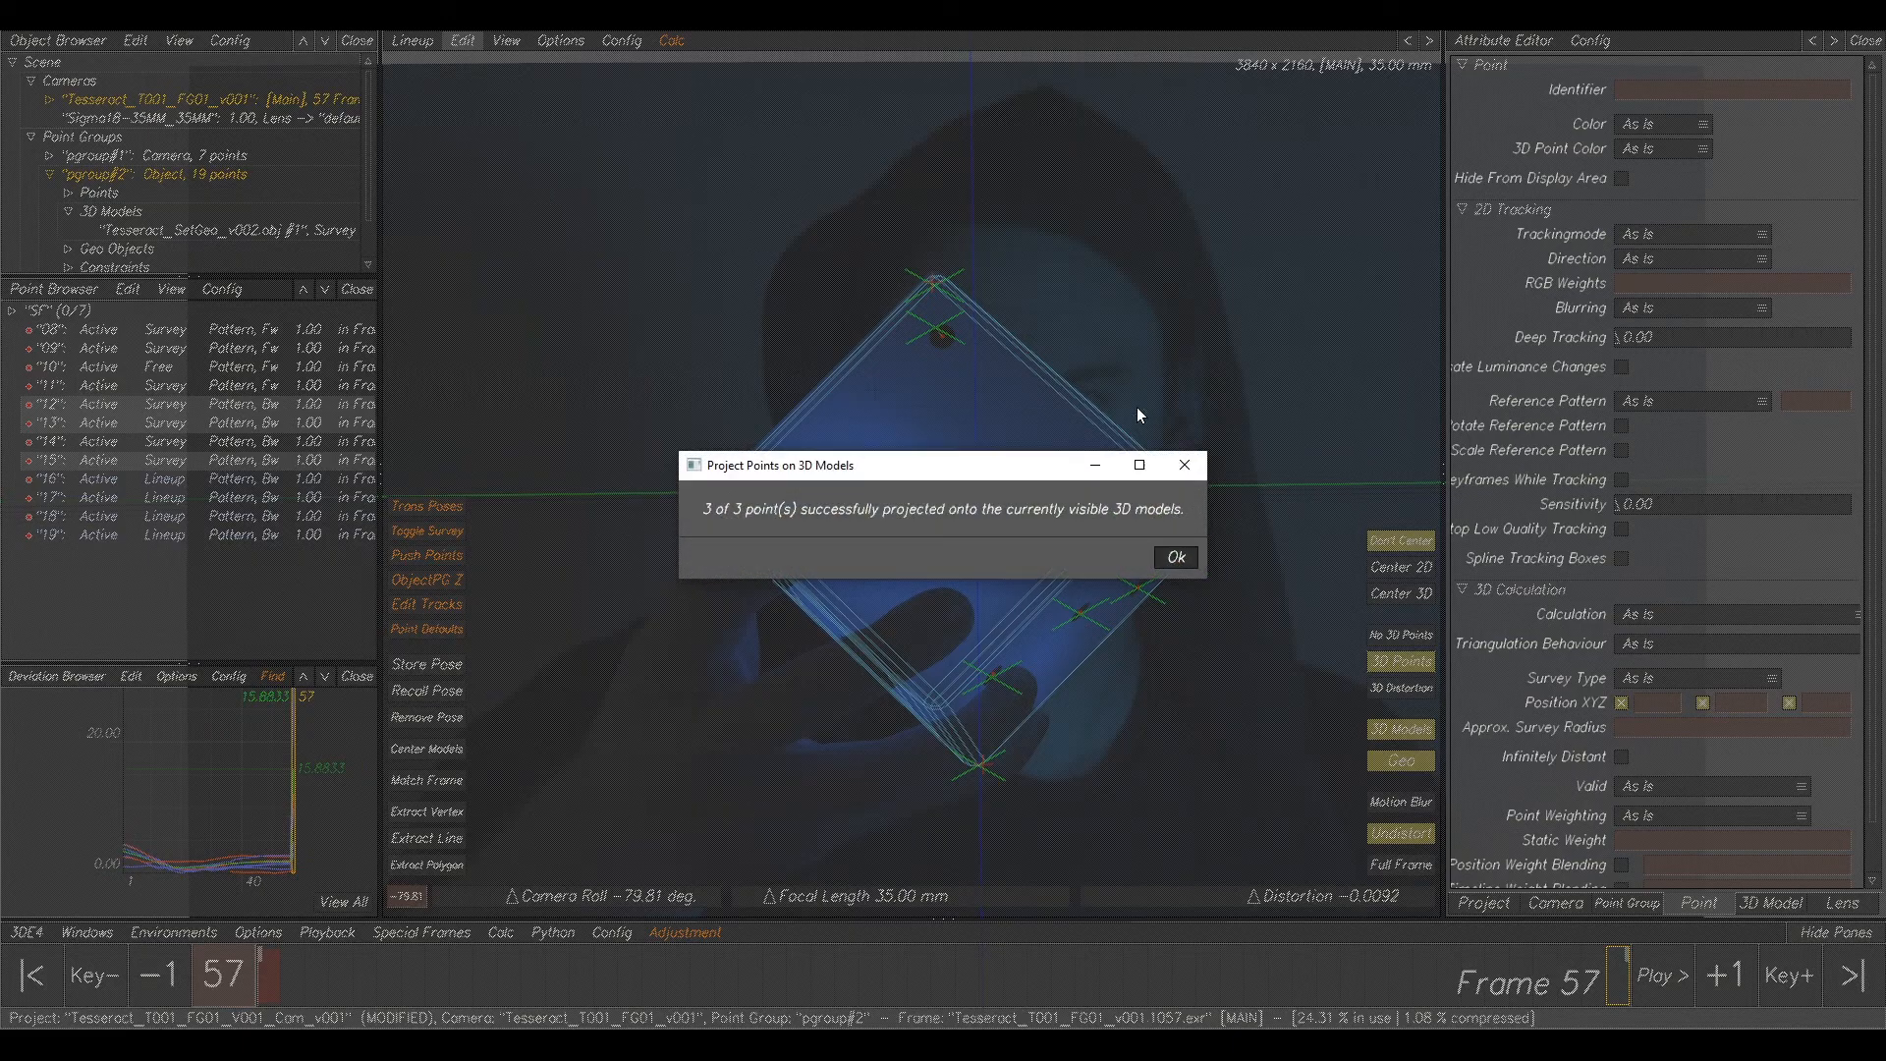
pyautogui.click(1176, 556)
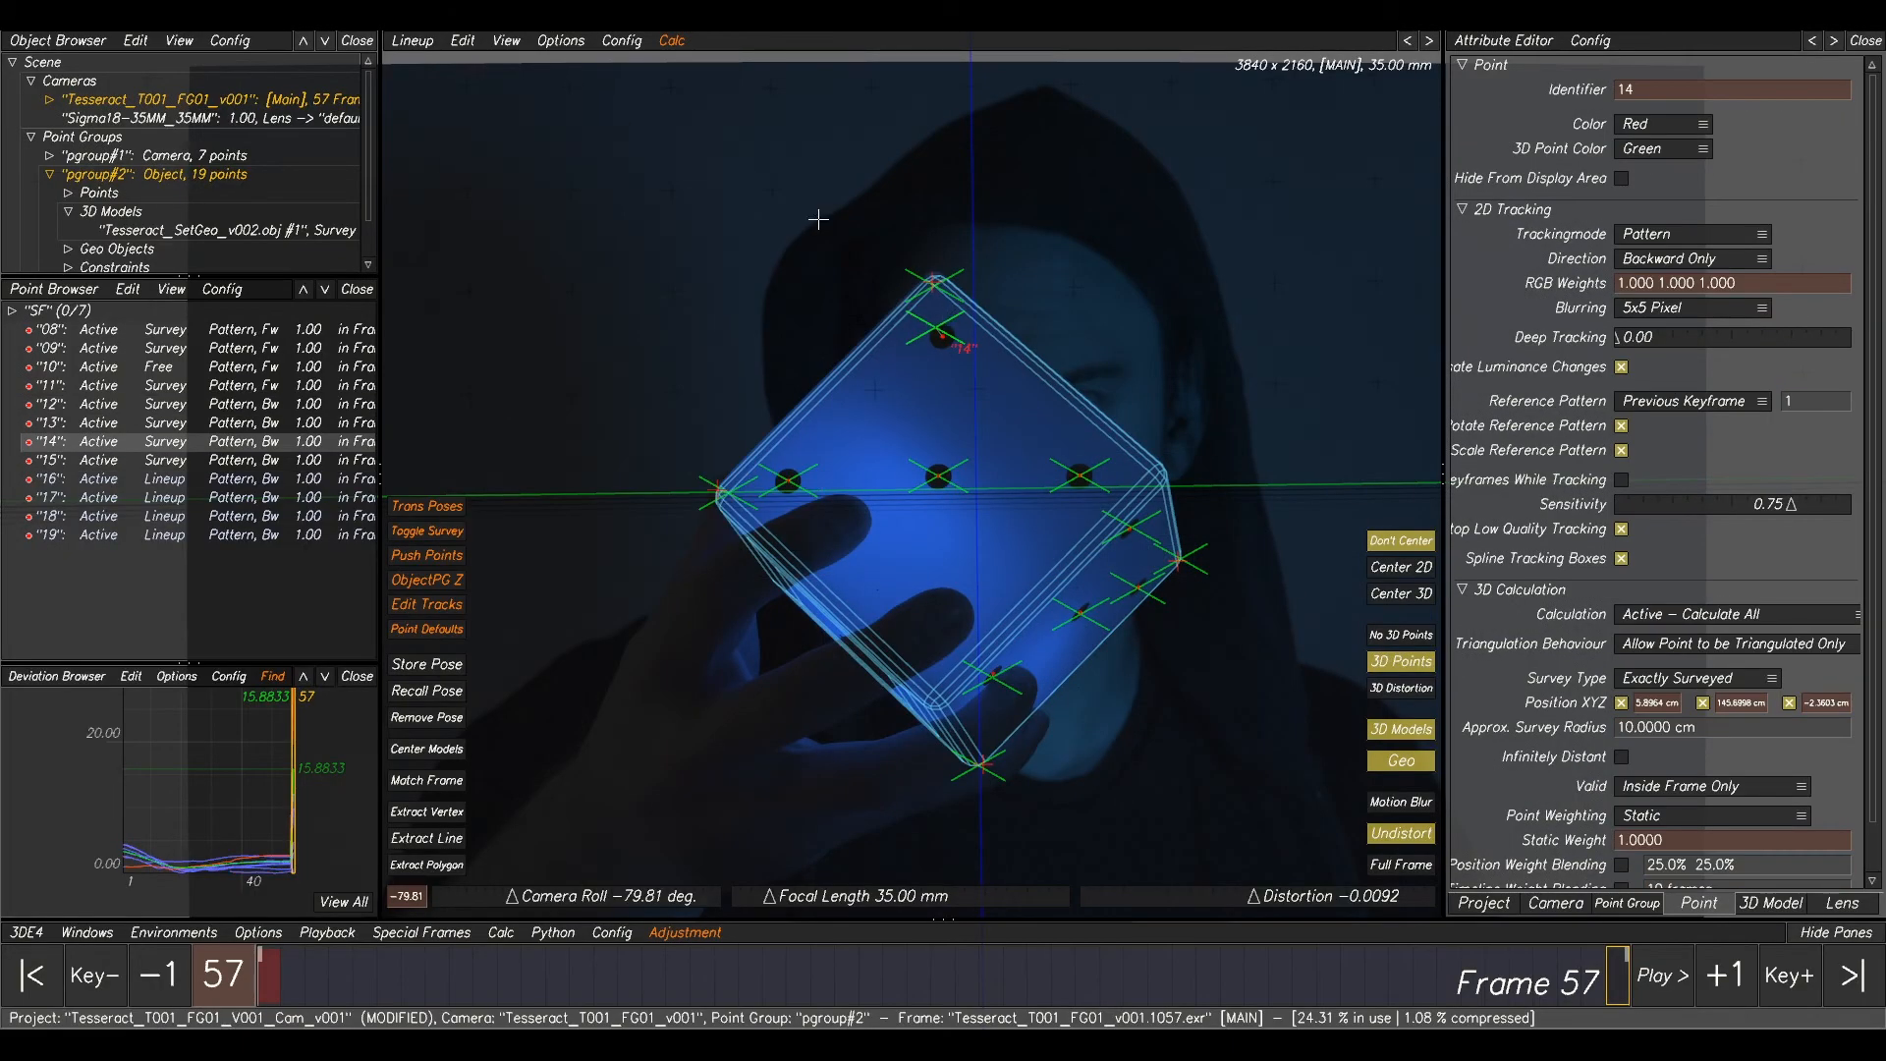
pyautogui.click(460, 41)
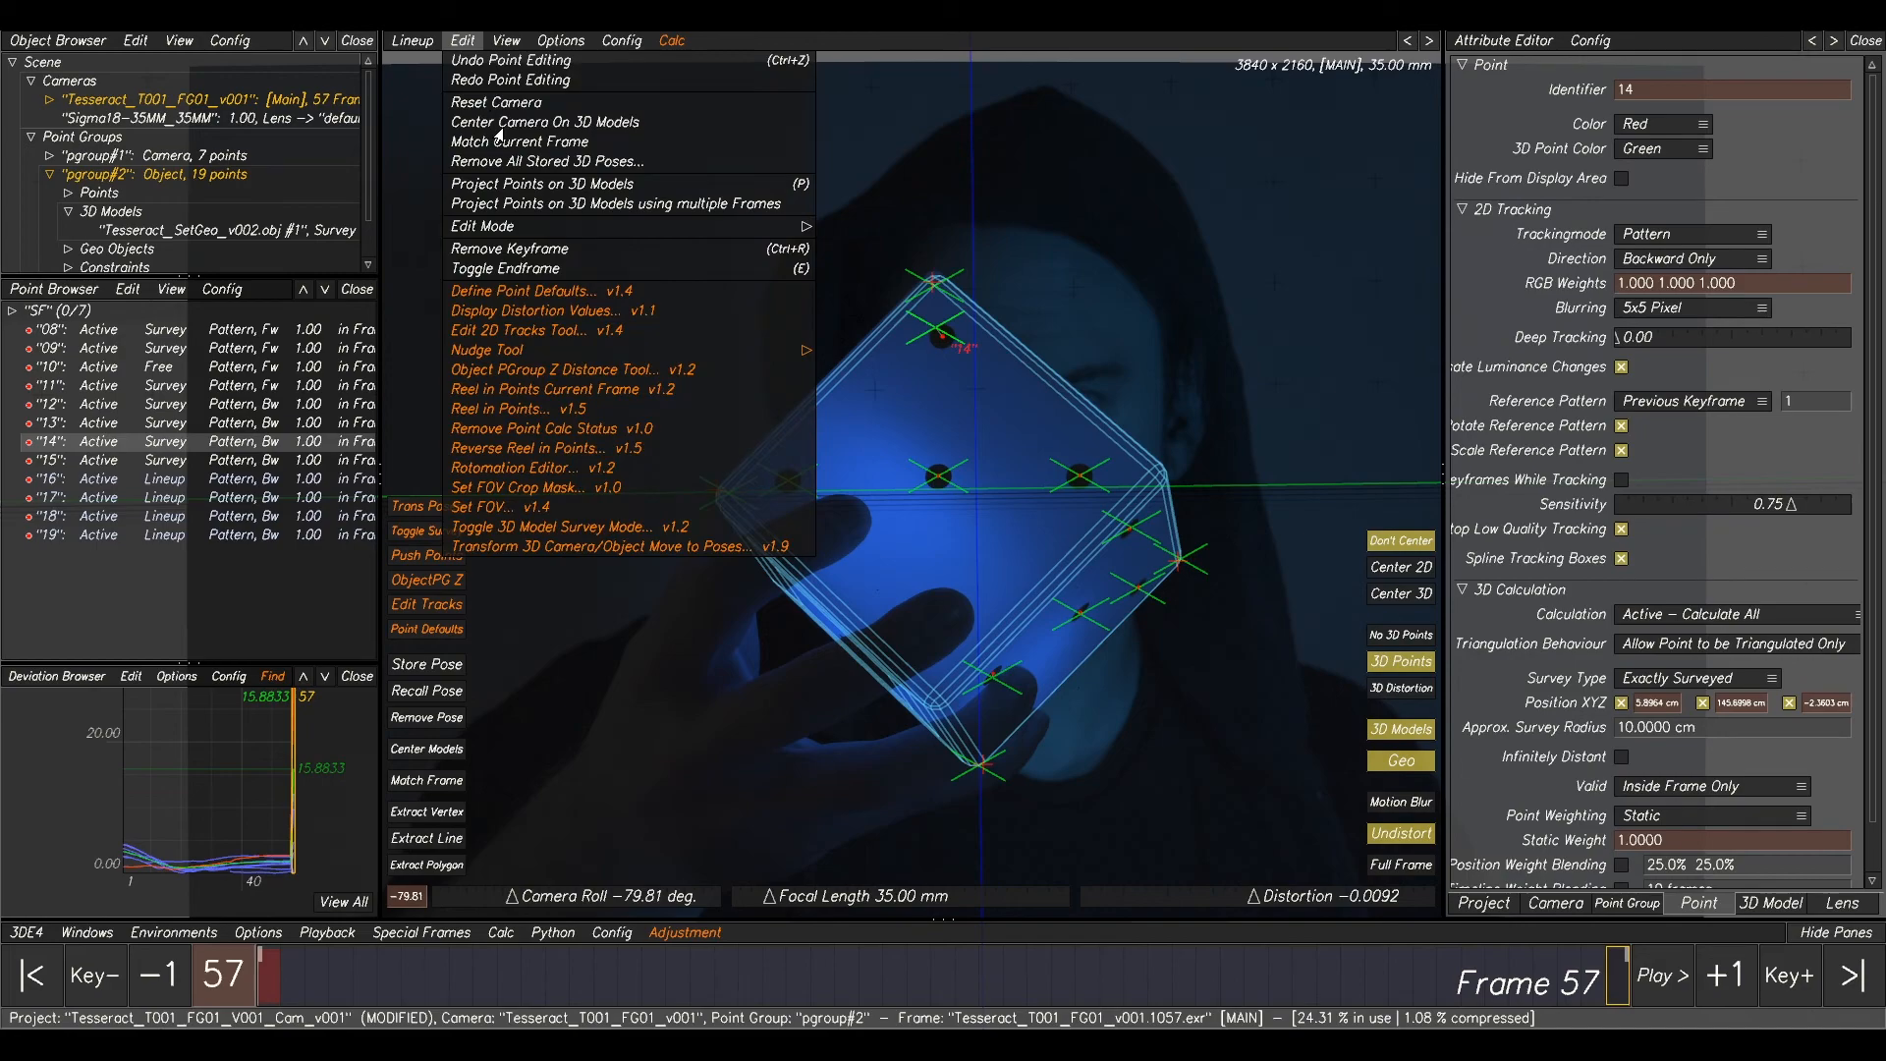
pyautogui.click(530, 185)
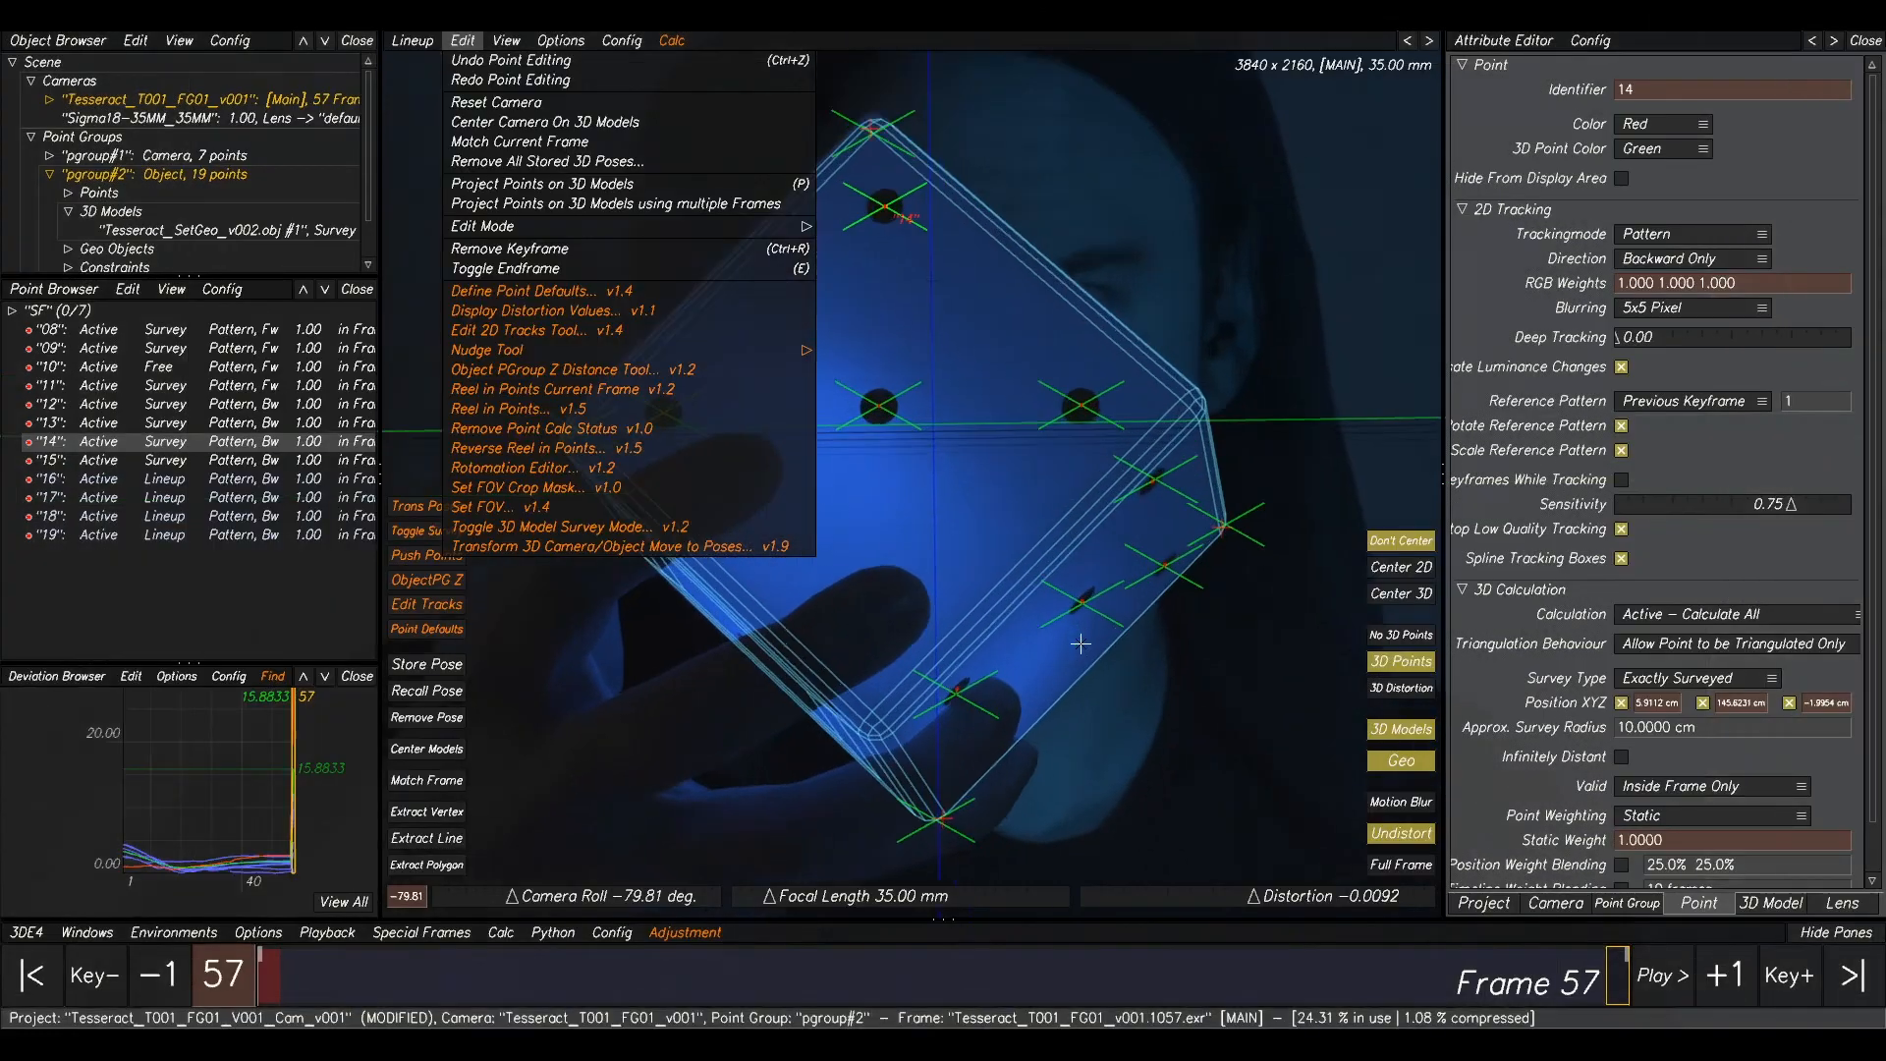
# - Select the side-face points 08, 09 and 11 and project them onto the 3D models
pyautogui.click(1189, 543)
pyautogui.keyDown('shift'); pyautogui.click(1081, 592); pyautogui.keyUp('shift')
pyautogui.keyDown('shift'); pyautogui.click(921, 704); pyautogui.keyUp('shift')
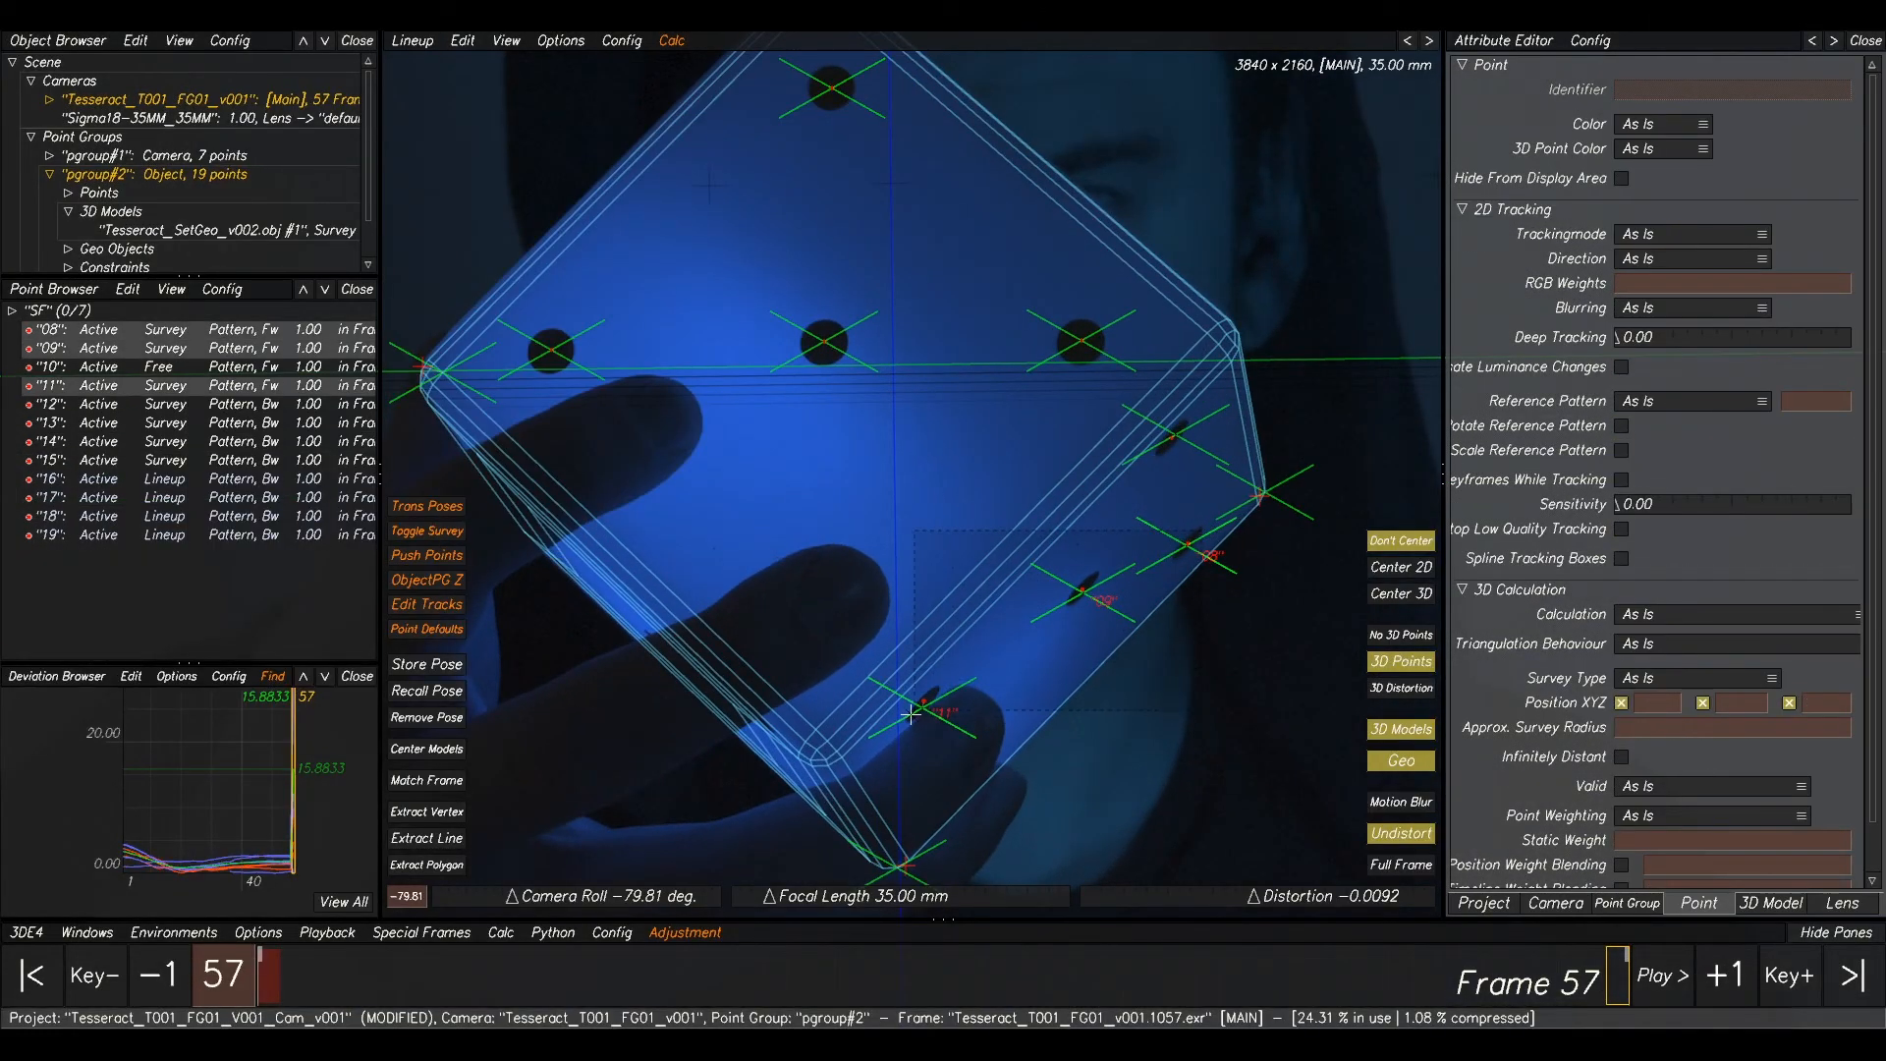
pyautogui.click(462, 40)
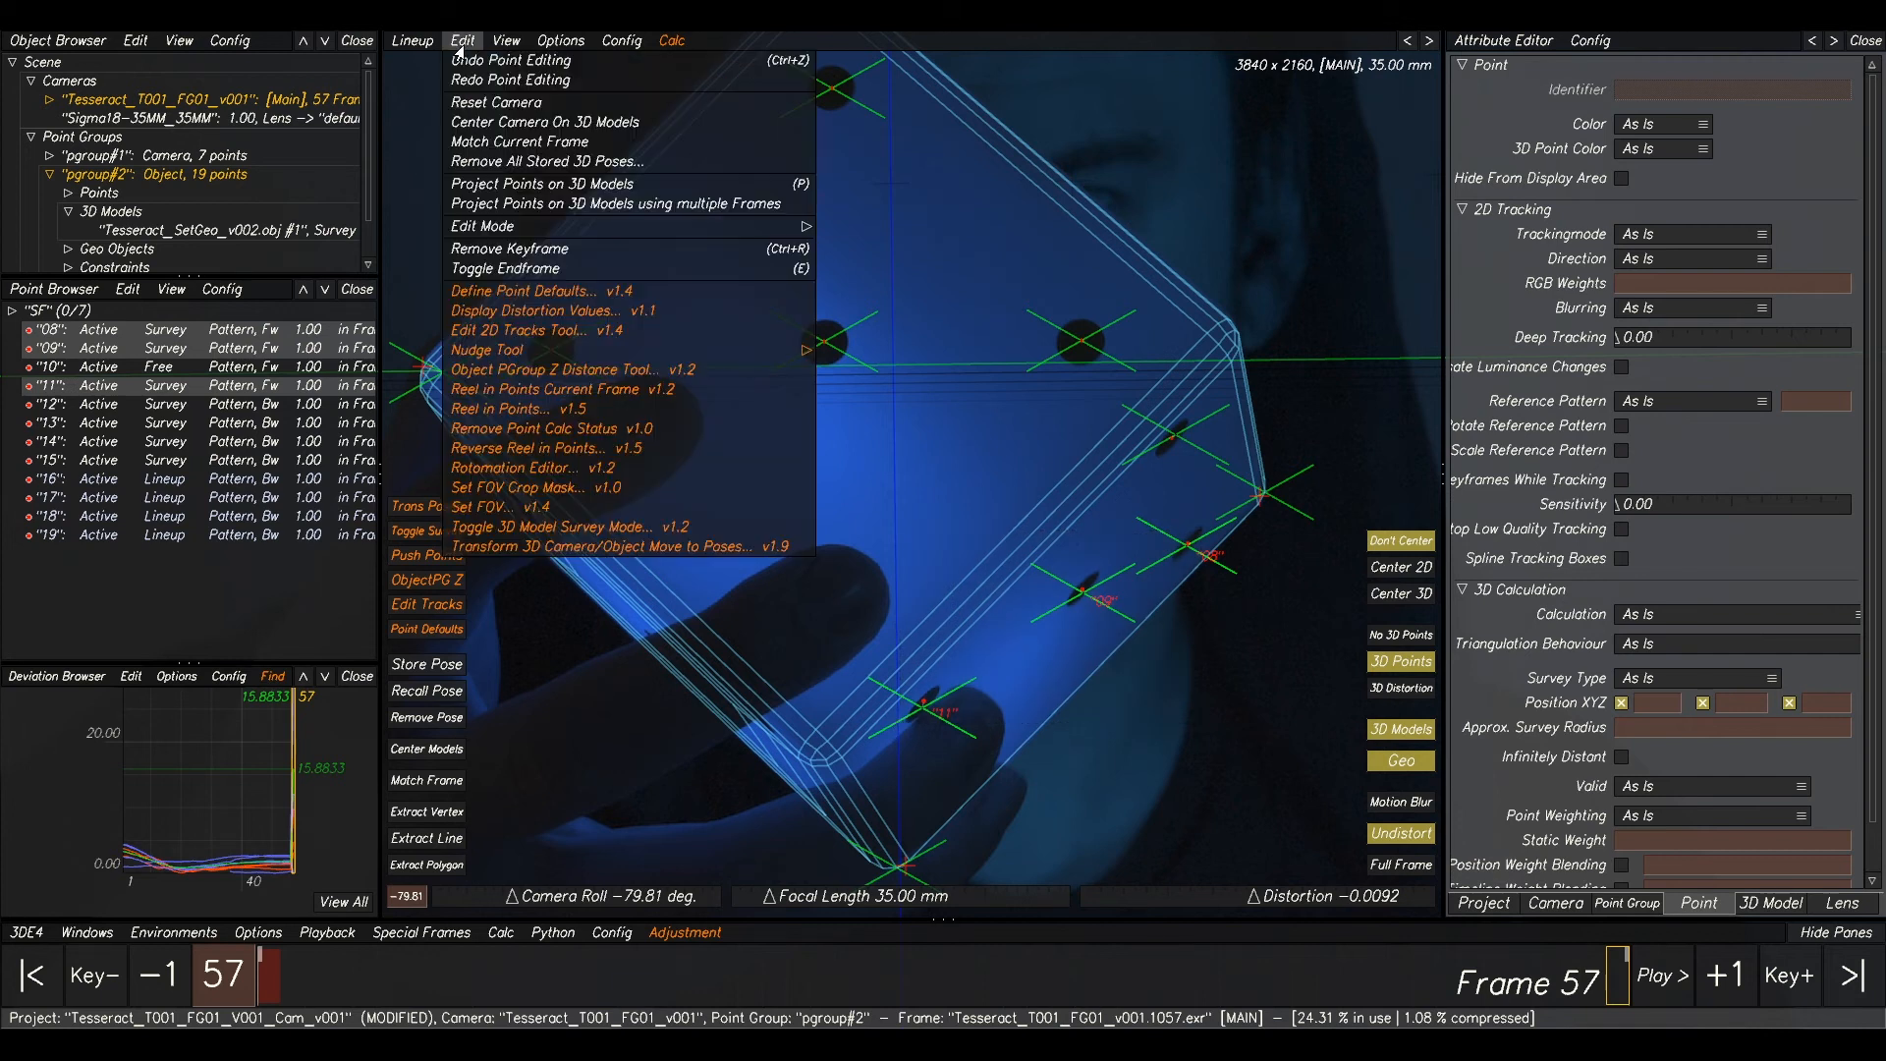
pyautogui.click(511, 185)
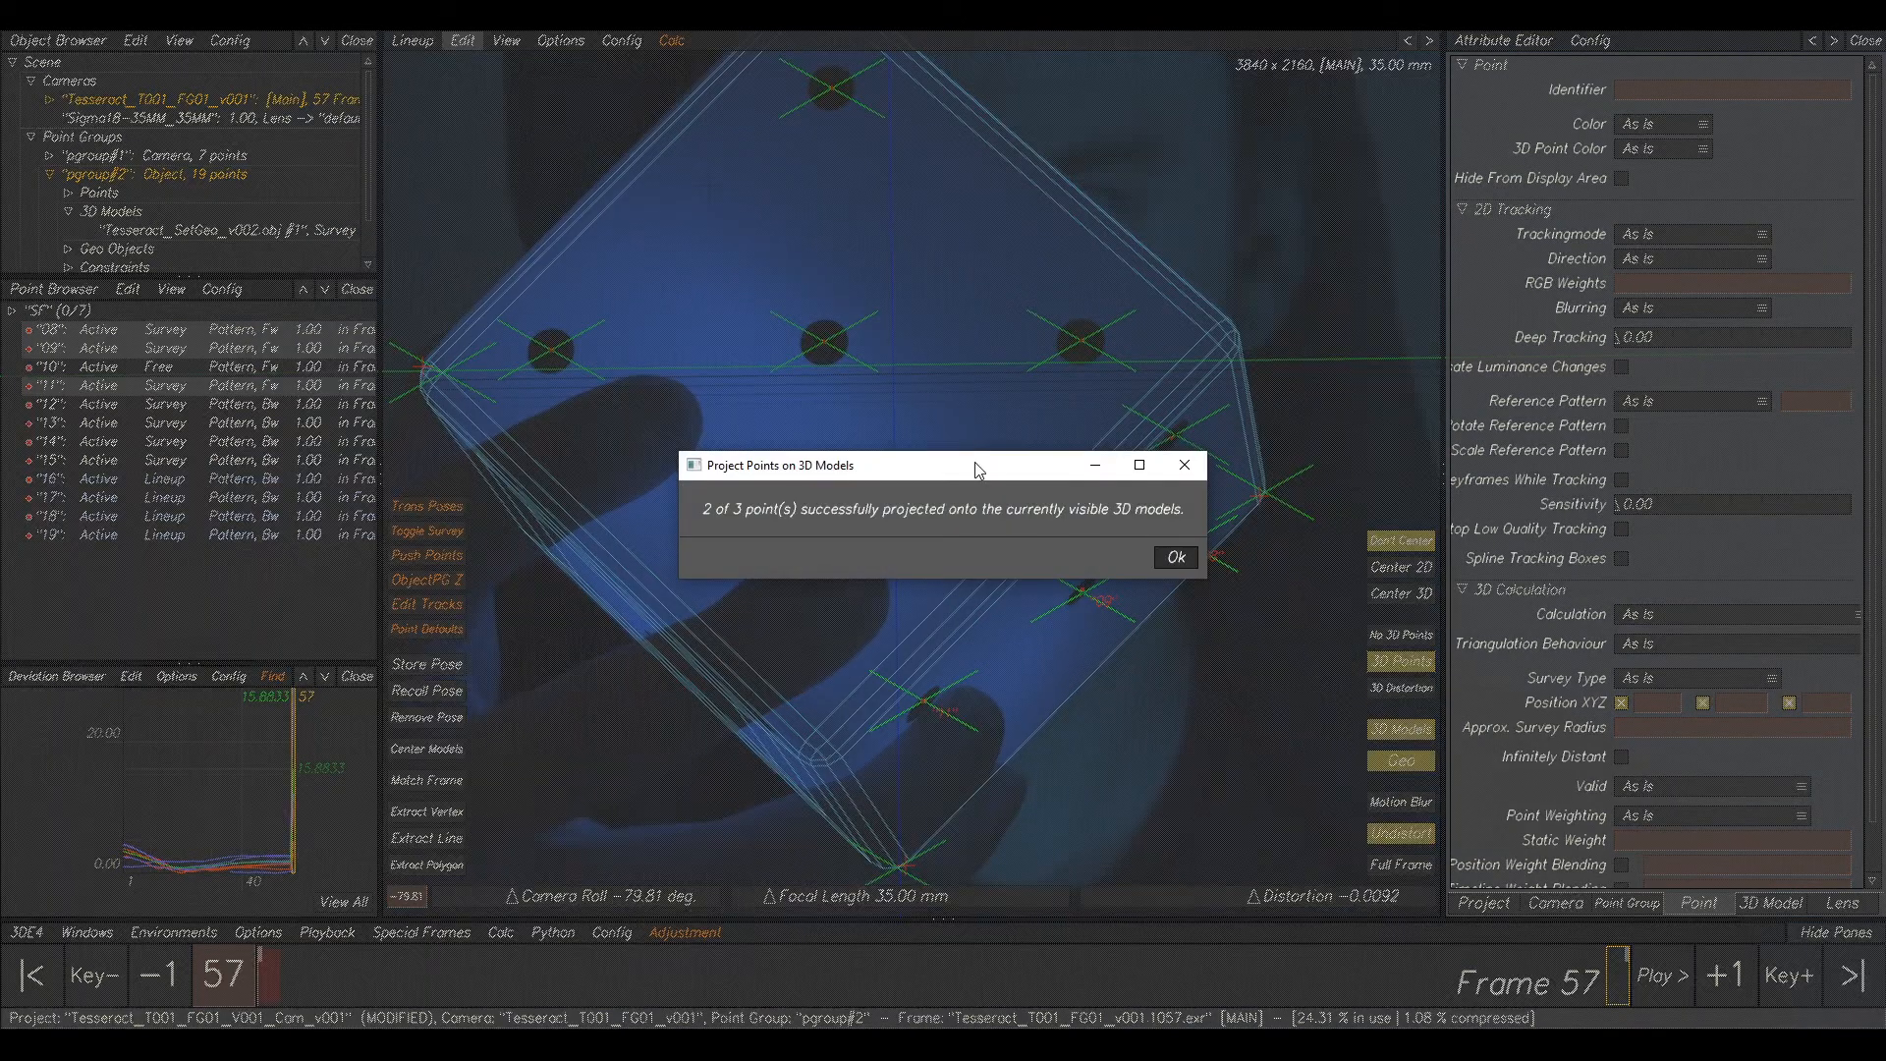
pyautogui.click(1158, 565)
# - Run Calc All with the reprojected points, use the result and scrub the shot to check the cube's fit
pyautogui.hotkey('alt', 'c')
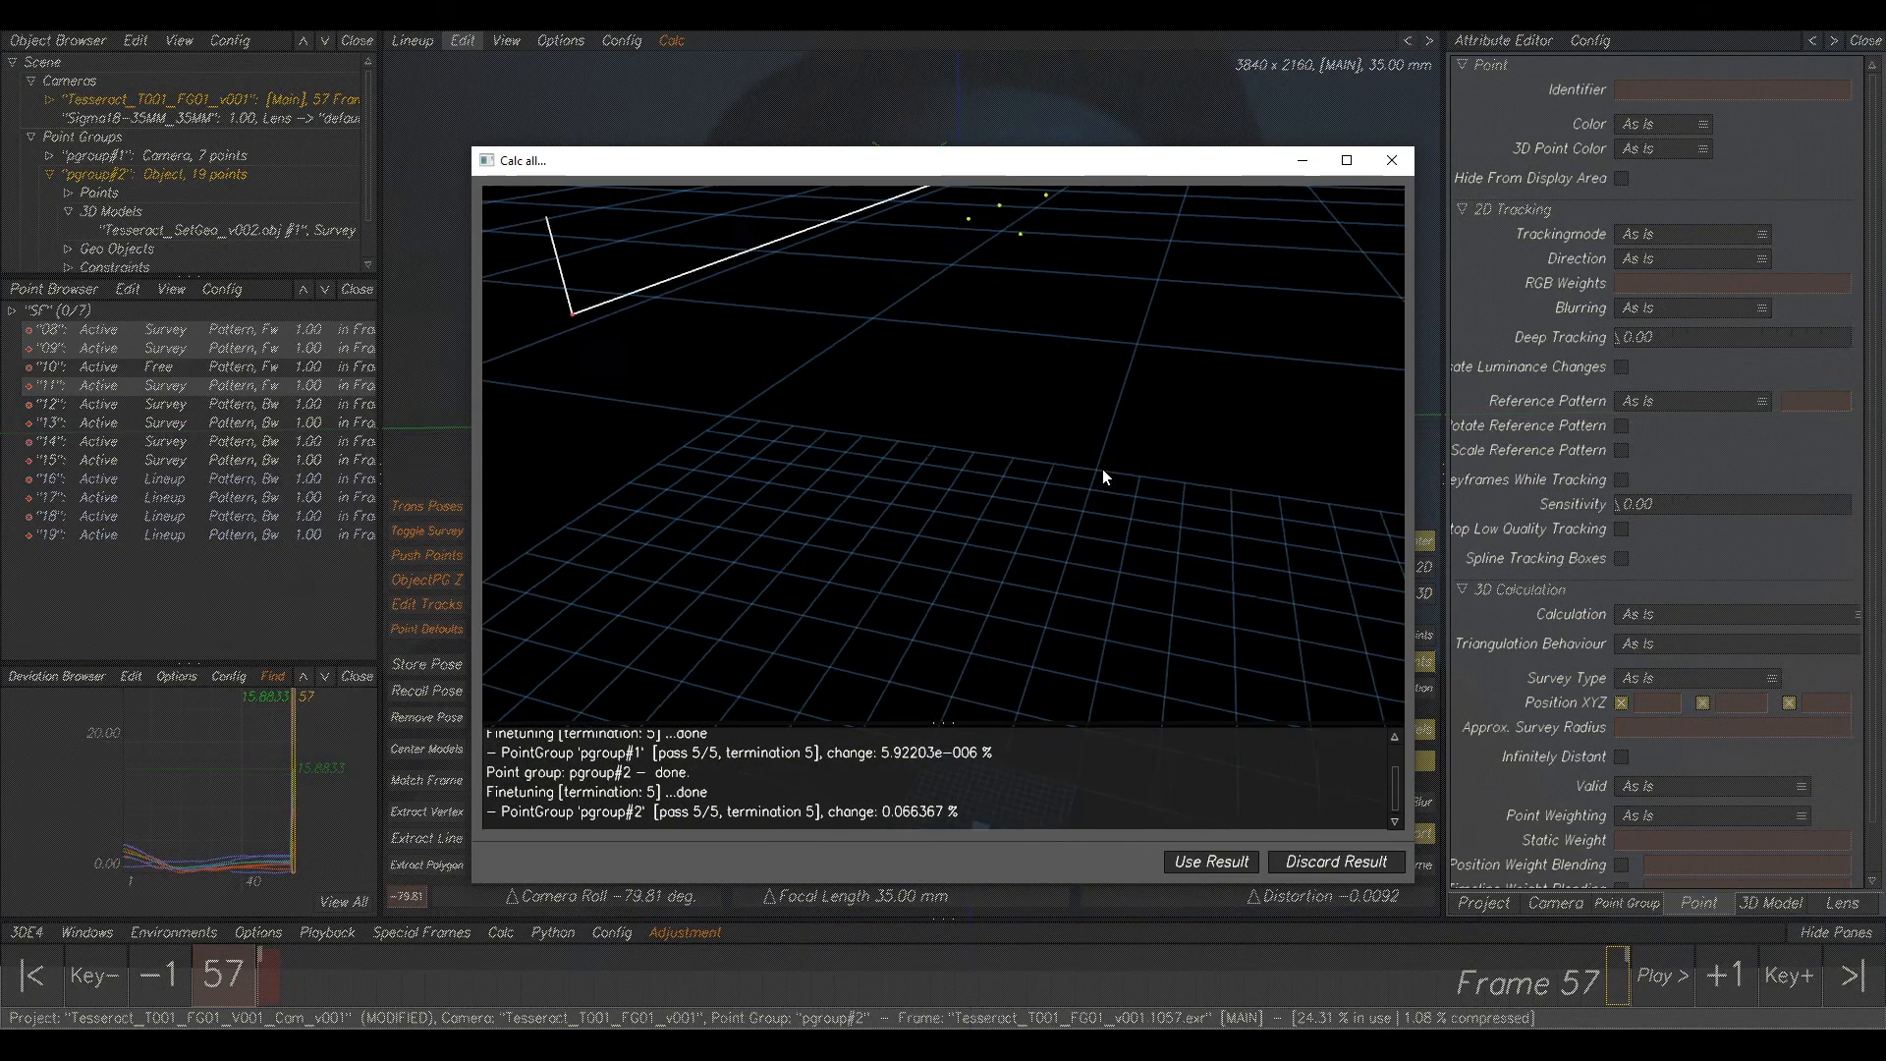
pyautogui.click(1190, 855)
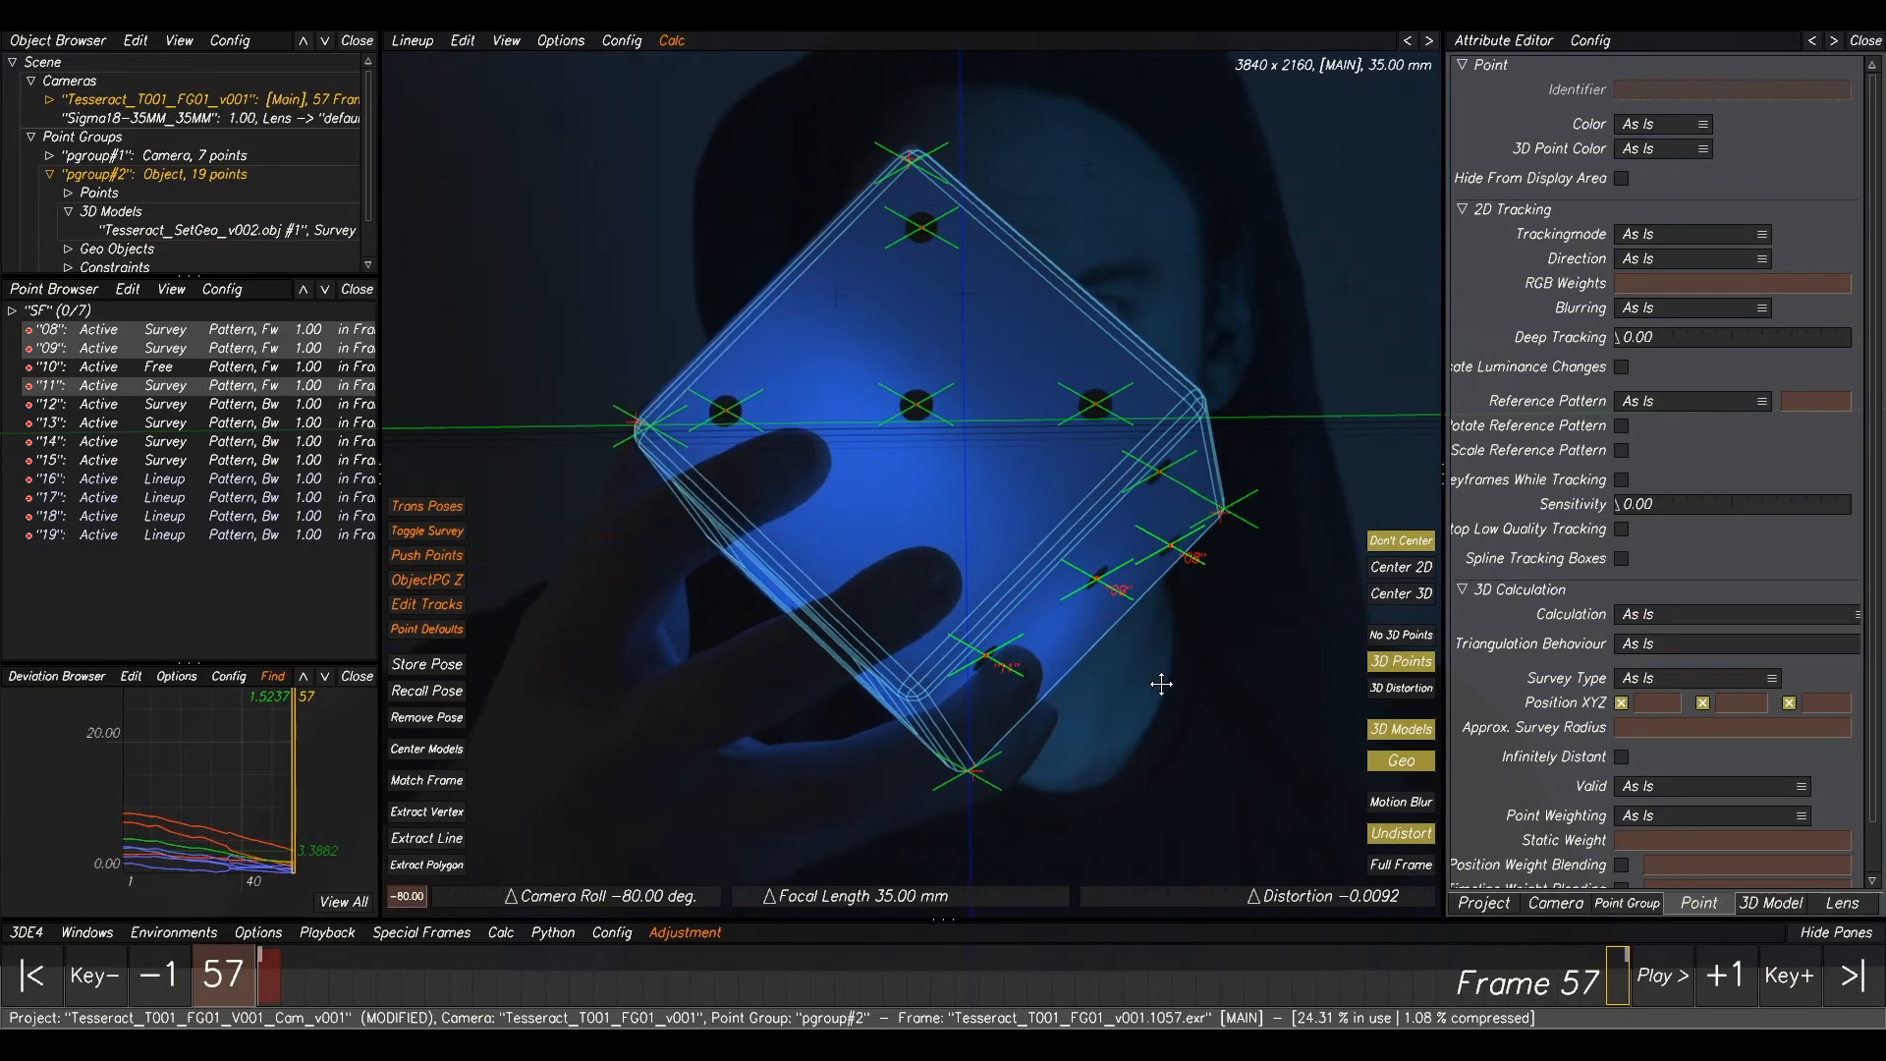
pyautogui.scroll(-3, 1155, 729)
pyautogui.click(966, 966)
pyautogui.moveTo(960, 970); pyautogui.dragTo(1593, 896)
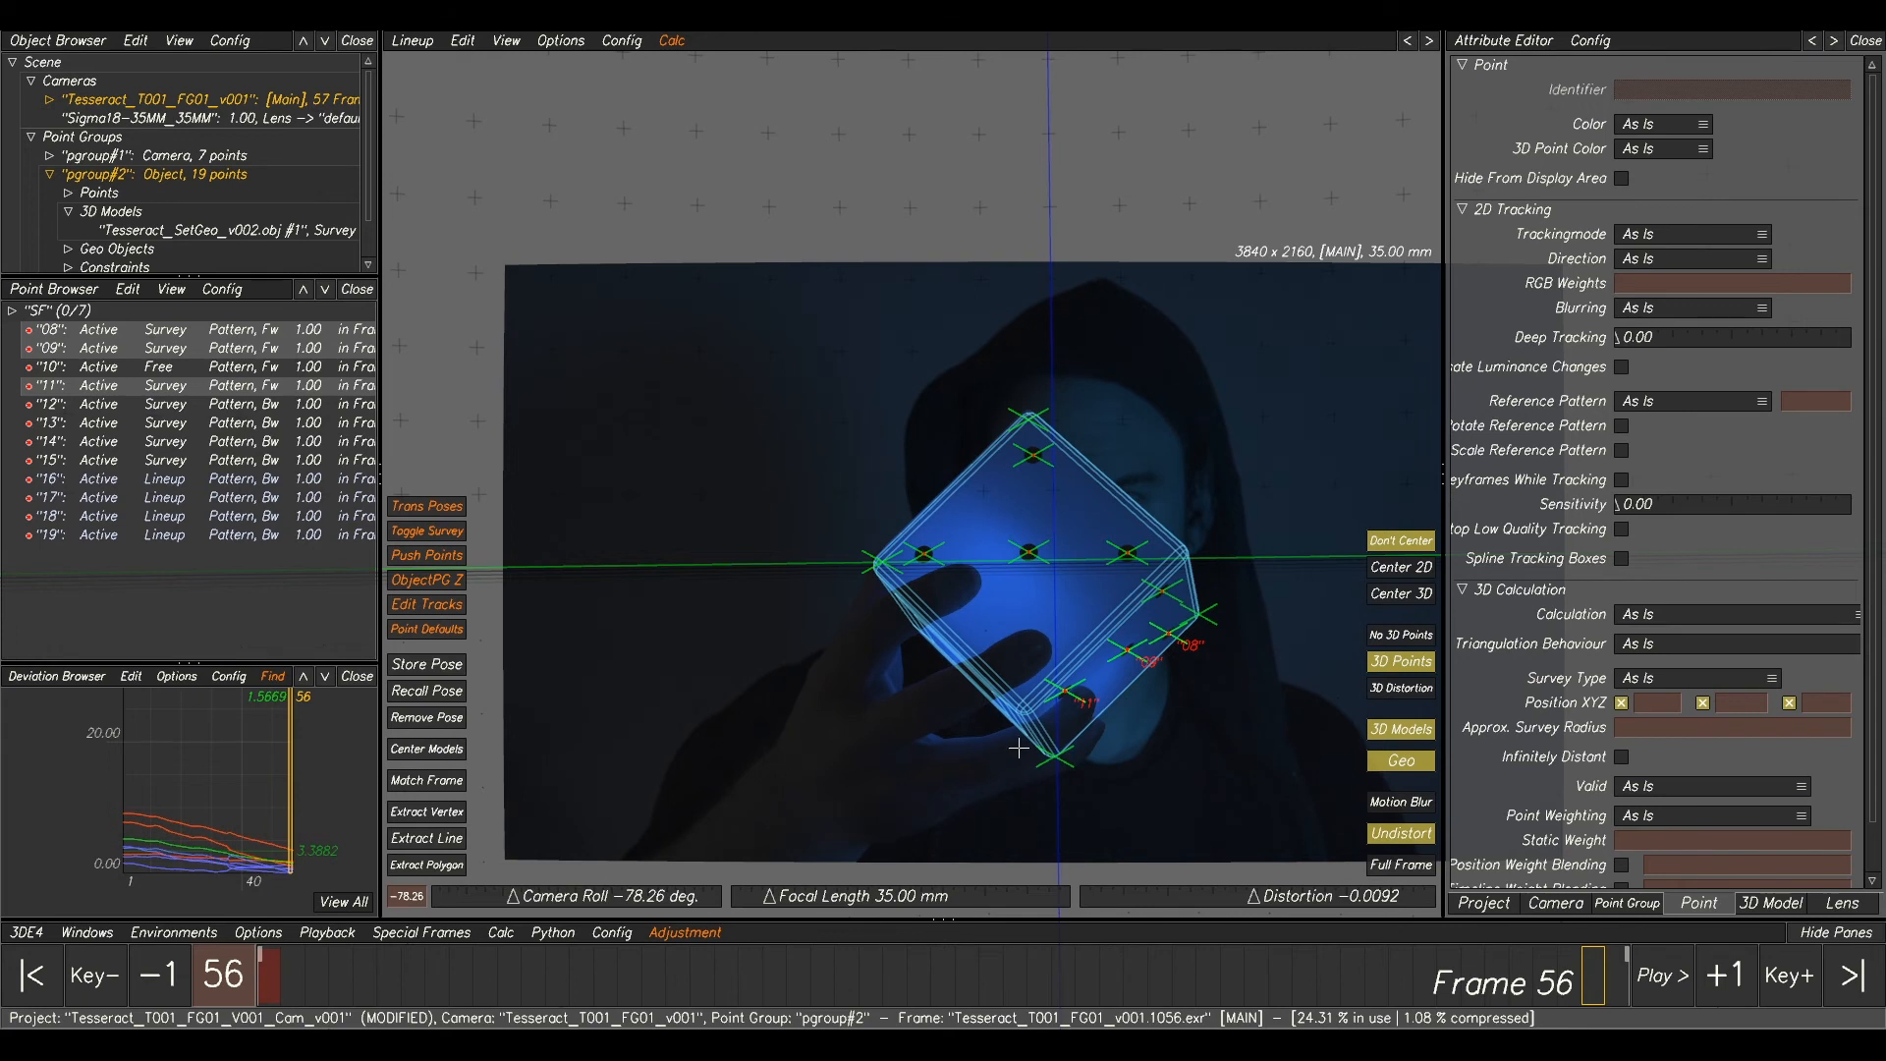
# - Scrub the final frames of the shot and examine the deviation curves and the cube model's fit to the footage
pyautogui.moveTo(1082, 987); pyautogui.dragTo(1642, 968)
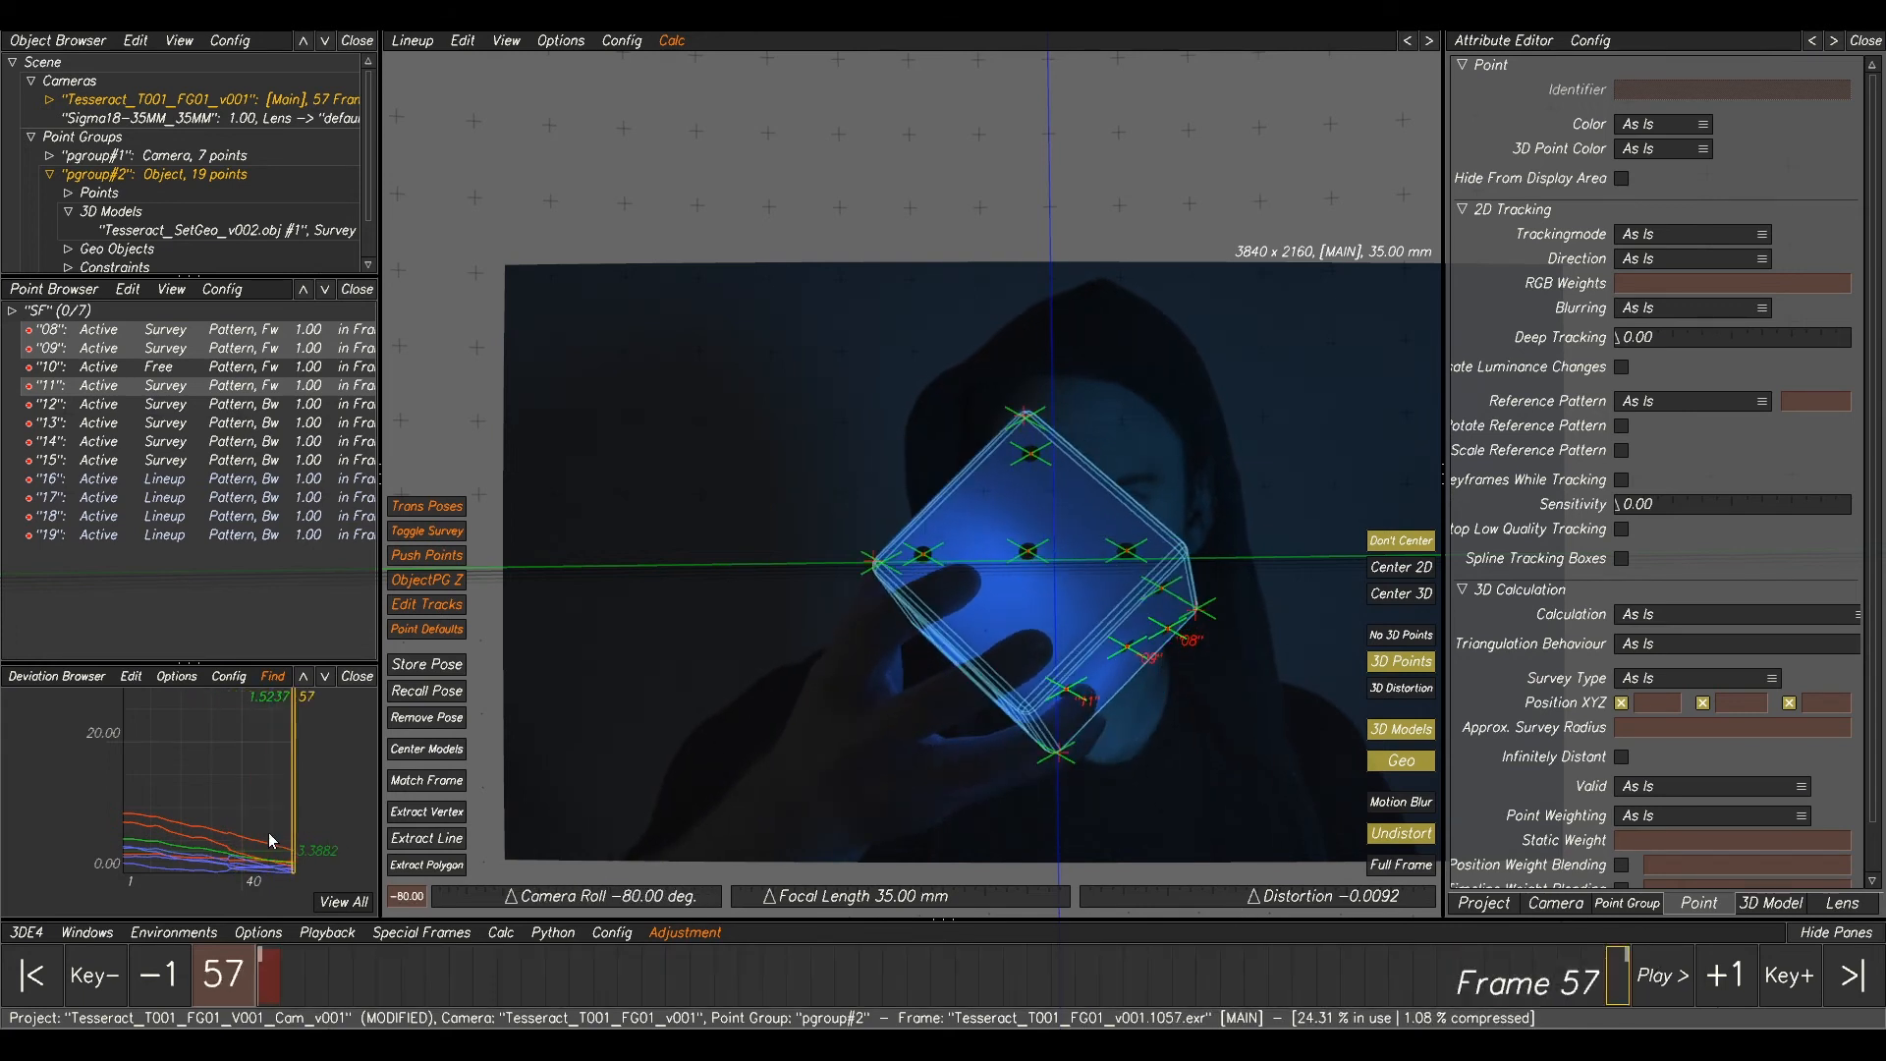
pyautogui.moveTo(169, 800); pyautogui.dragTo(234, 789, button='right')
pyautogui.moveTo(253, 801); pyautogui.dragTo(190, 763, button='middle')
pyautogui.moveTo(190, 763); pyautogui.dragTo(194, 820, button='right')
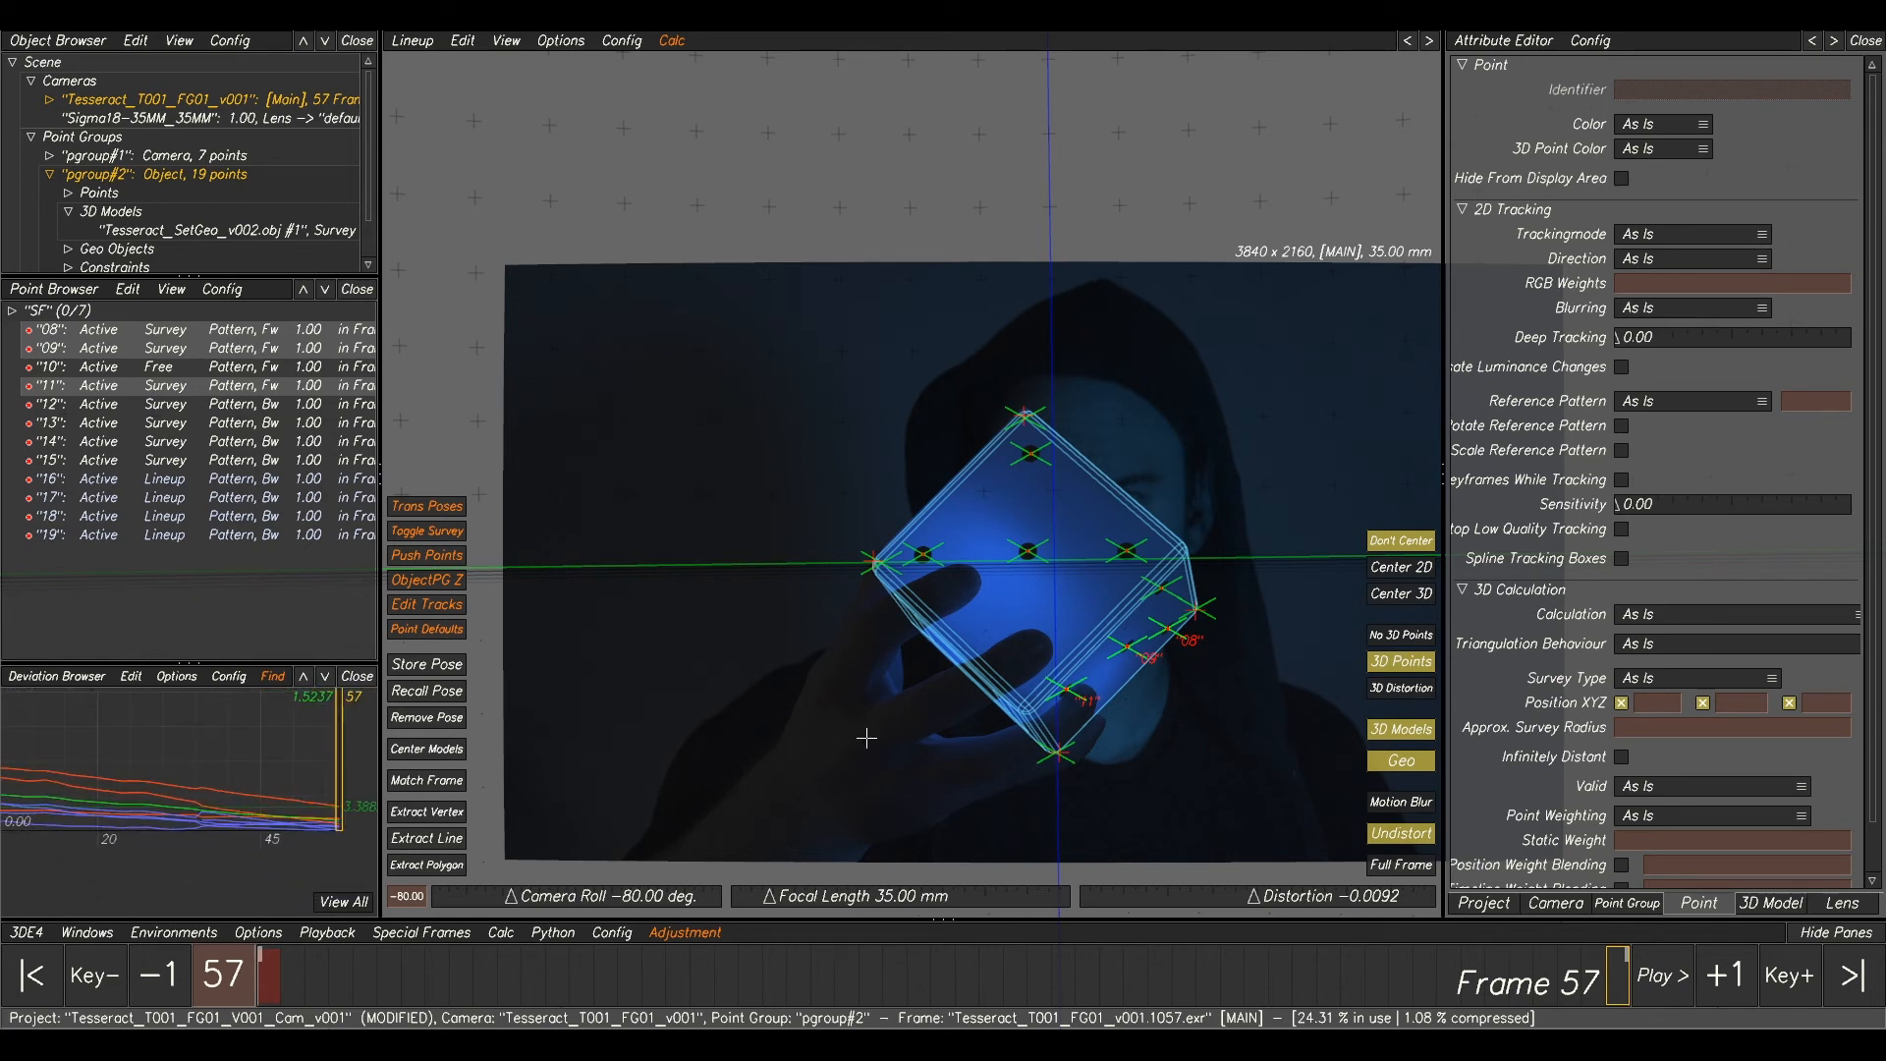
pyautogui.moveTo(208, 750); pyautogui.dragTo(267, 753, button='middle')
pyautogui.moveTo(267, 753); pyautogui.dragTo(228, 762, button='right')
pyautogui.moveTo(1045, 656); pyautogui.dragTo(989, 659, button='middle')
pyautogui.moveTo(989, 659); pyautogui.dragTo(1061, 699, button='right')
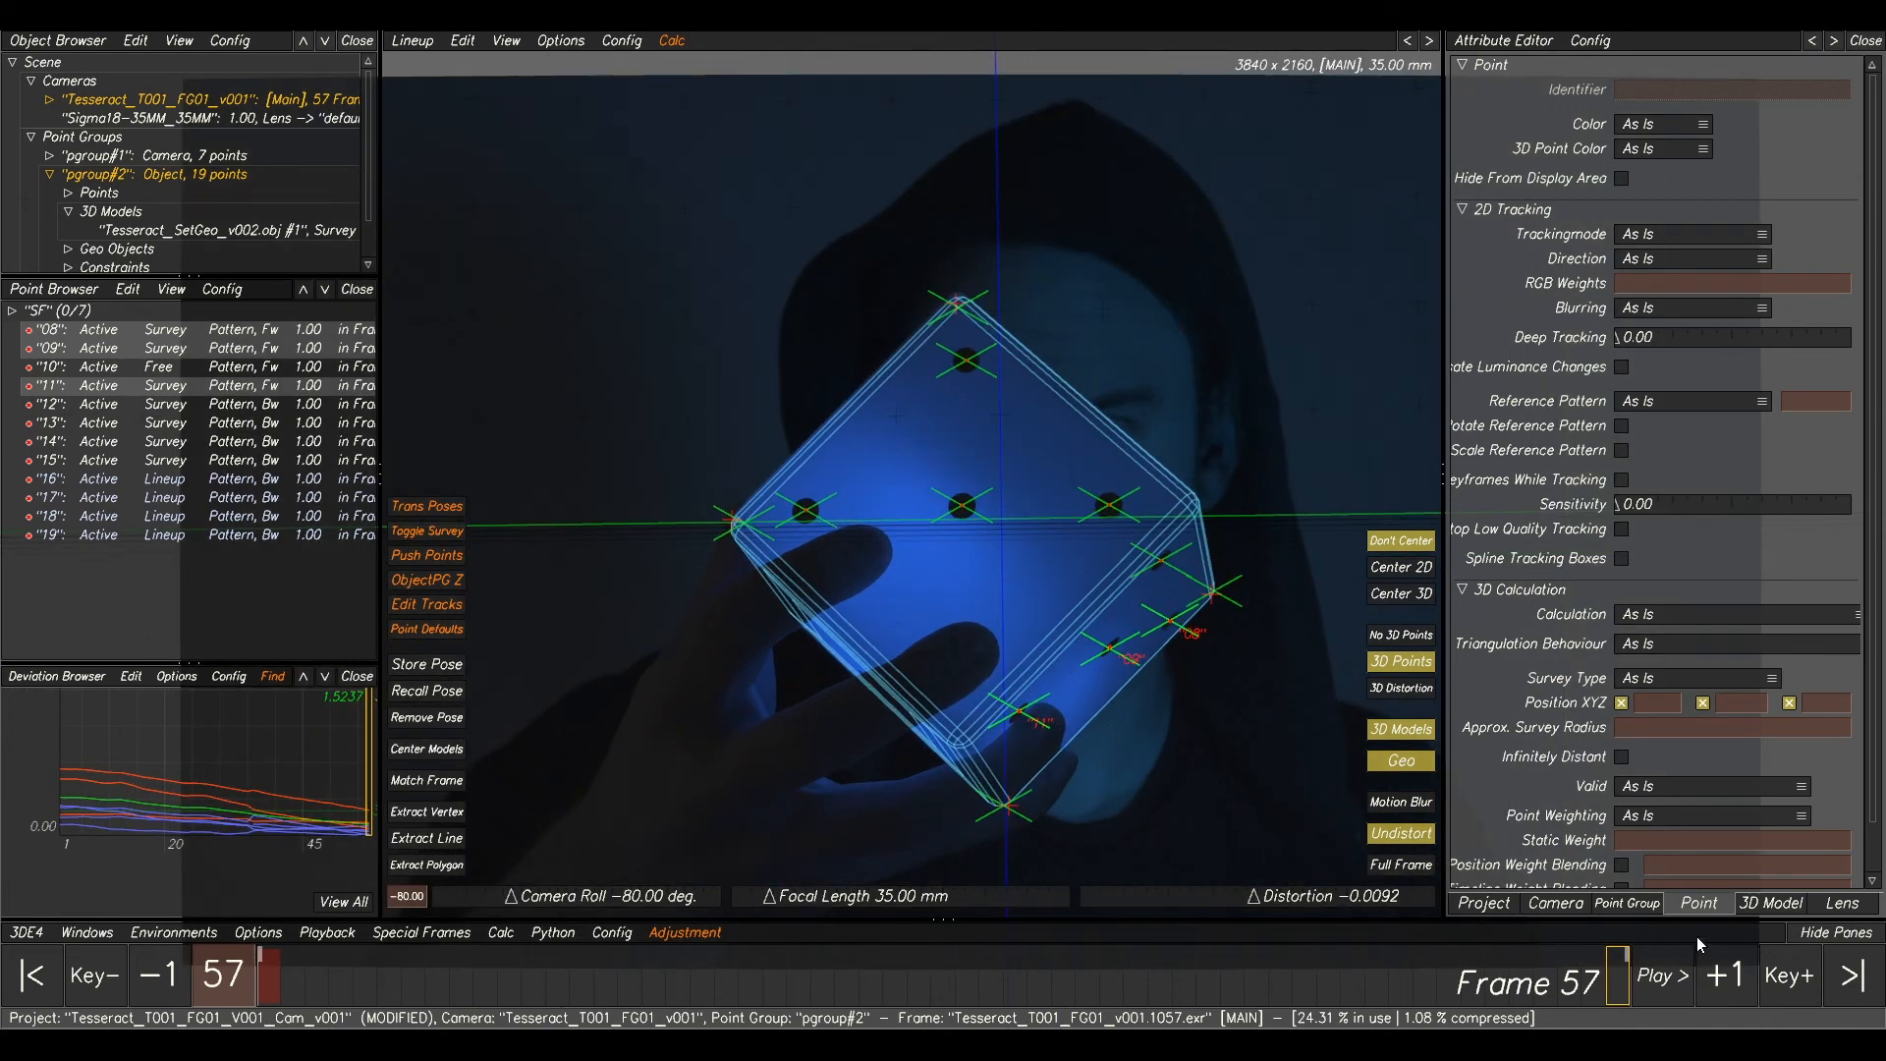
pyautogui.moveTo(1579, 994)
pyautogui.mouseDown()
pyautogui.moveTo(917, 977)
pyautogui.moveTo(1222, 935)
pyautogui.moveTo(1473, 933)
pyautogui.mouseUp()
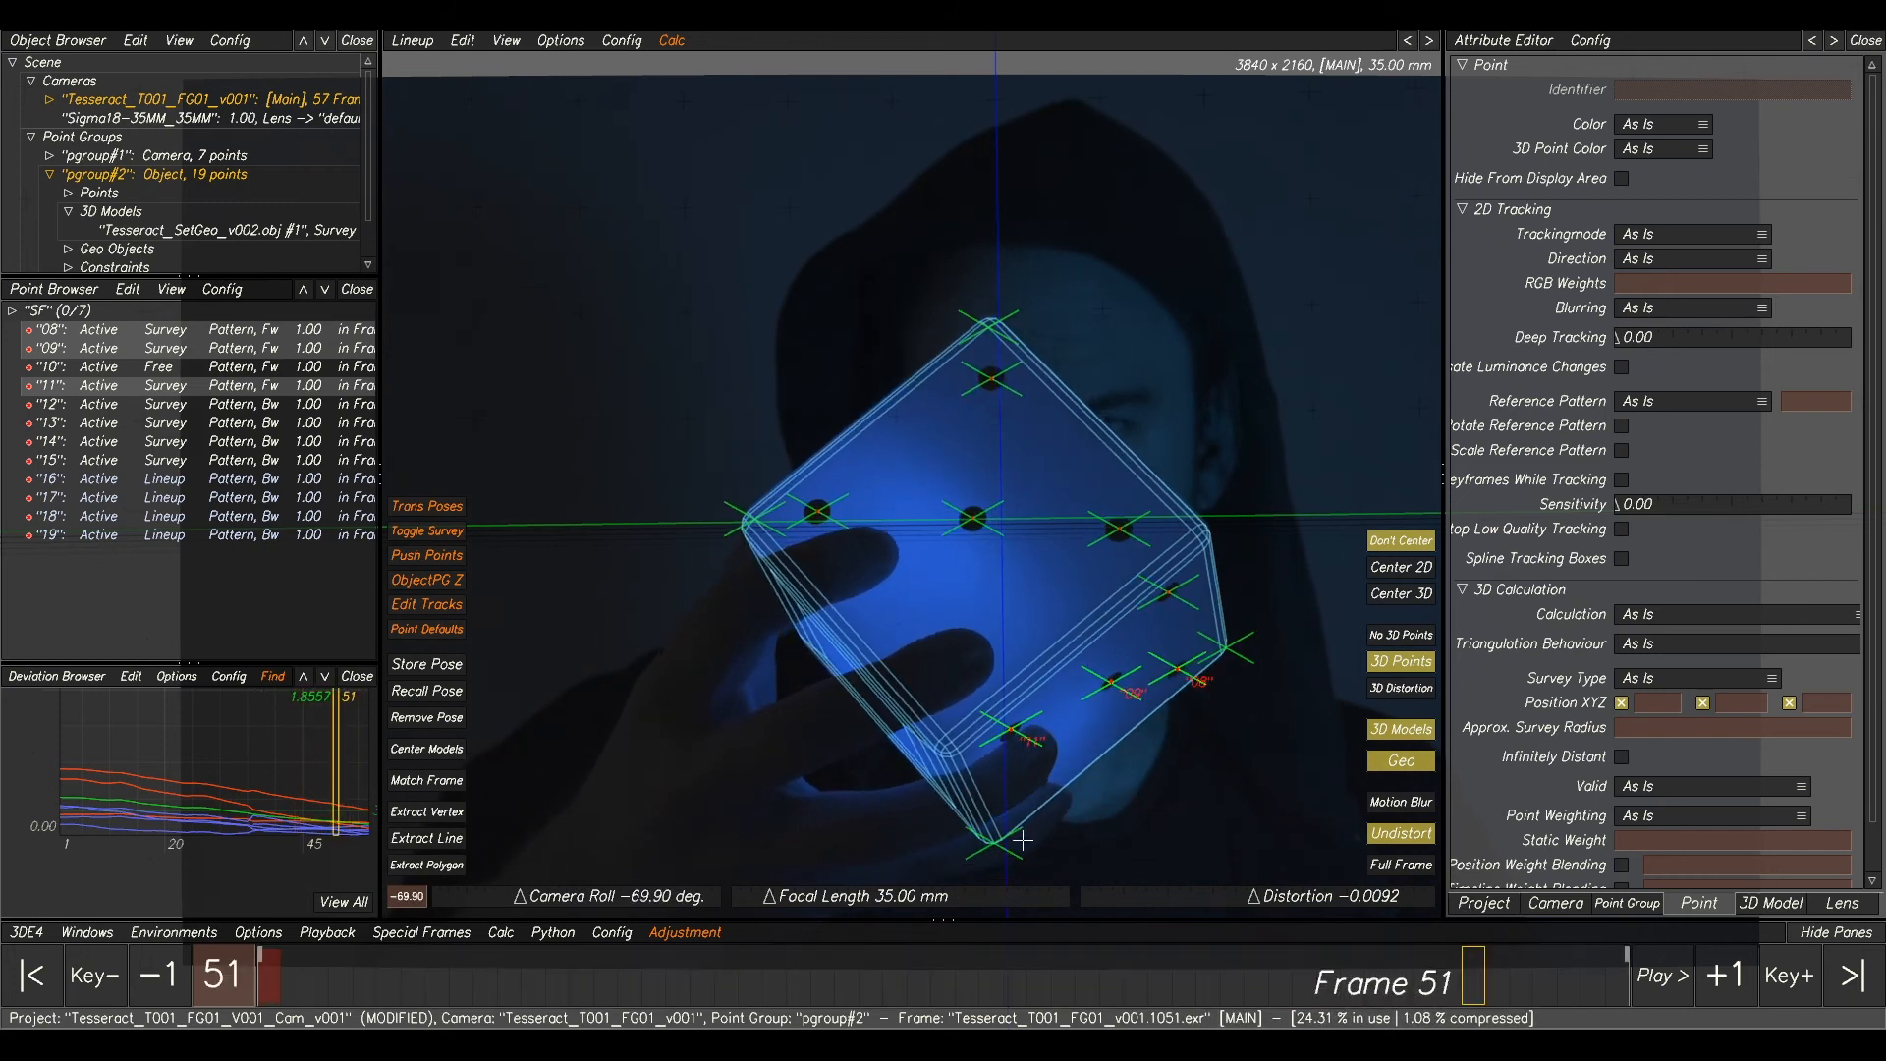
# - Set point 09, which has the highest deviation curve, to Approximately Surveyed, run Calc All and use the result
pyautogui.click(193, 788)
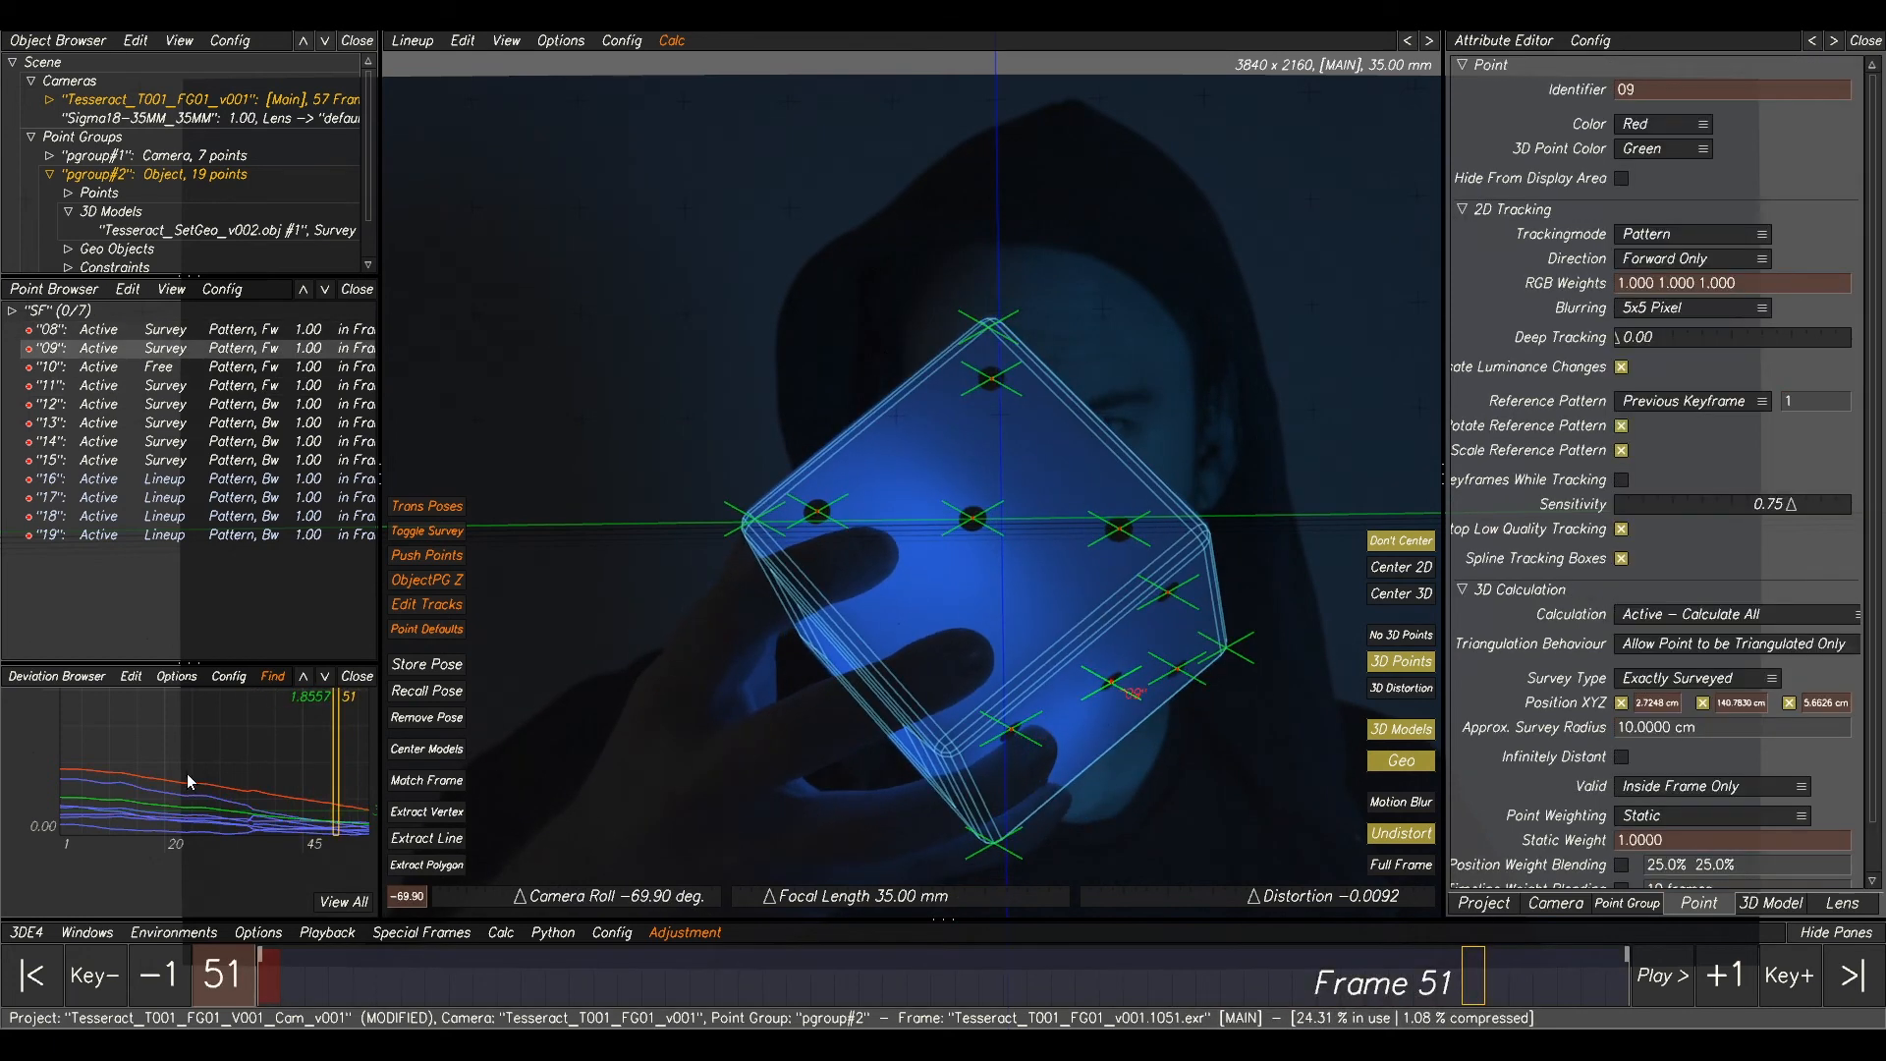
pyautogui.rightClick(271, 352)
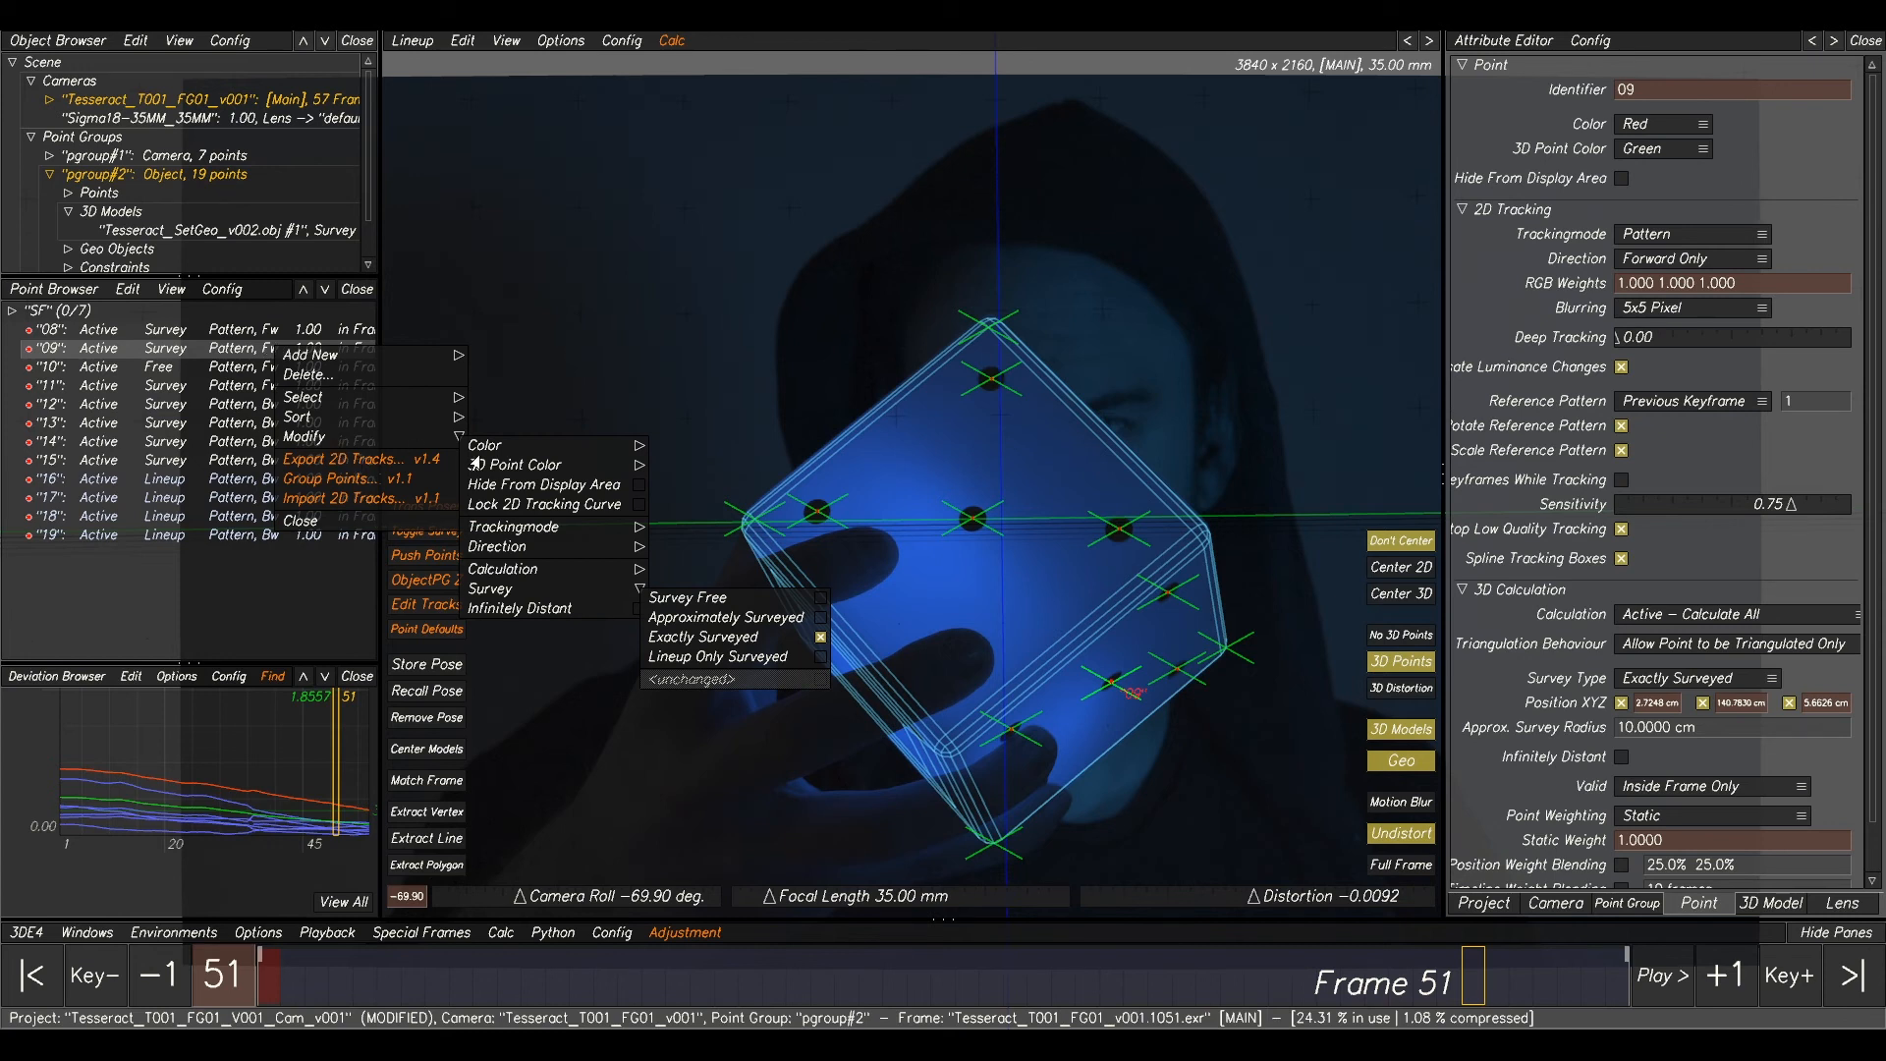
pyautogui.click(710, 619)
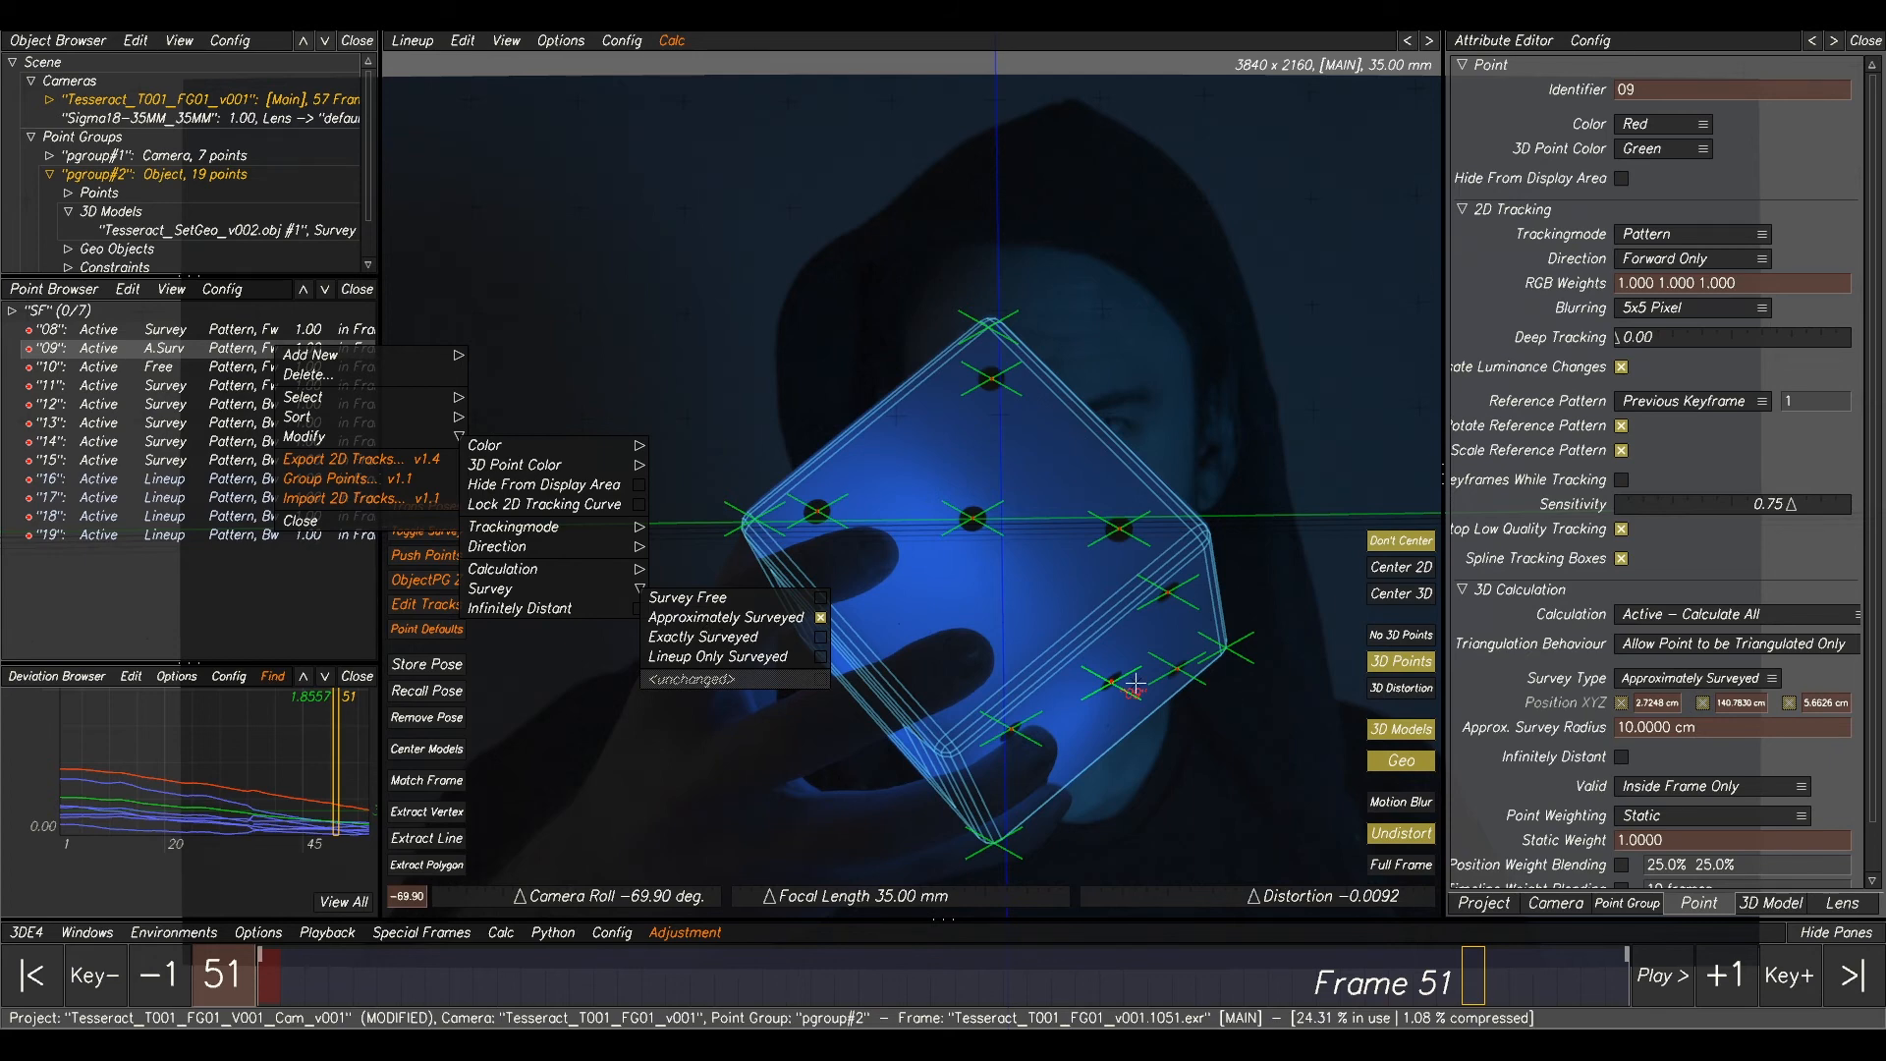
pyautogui.hotkey('alt', 'c')
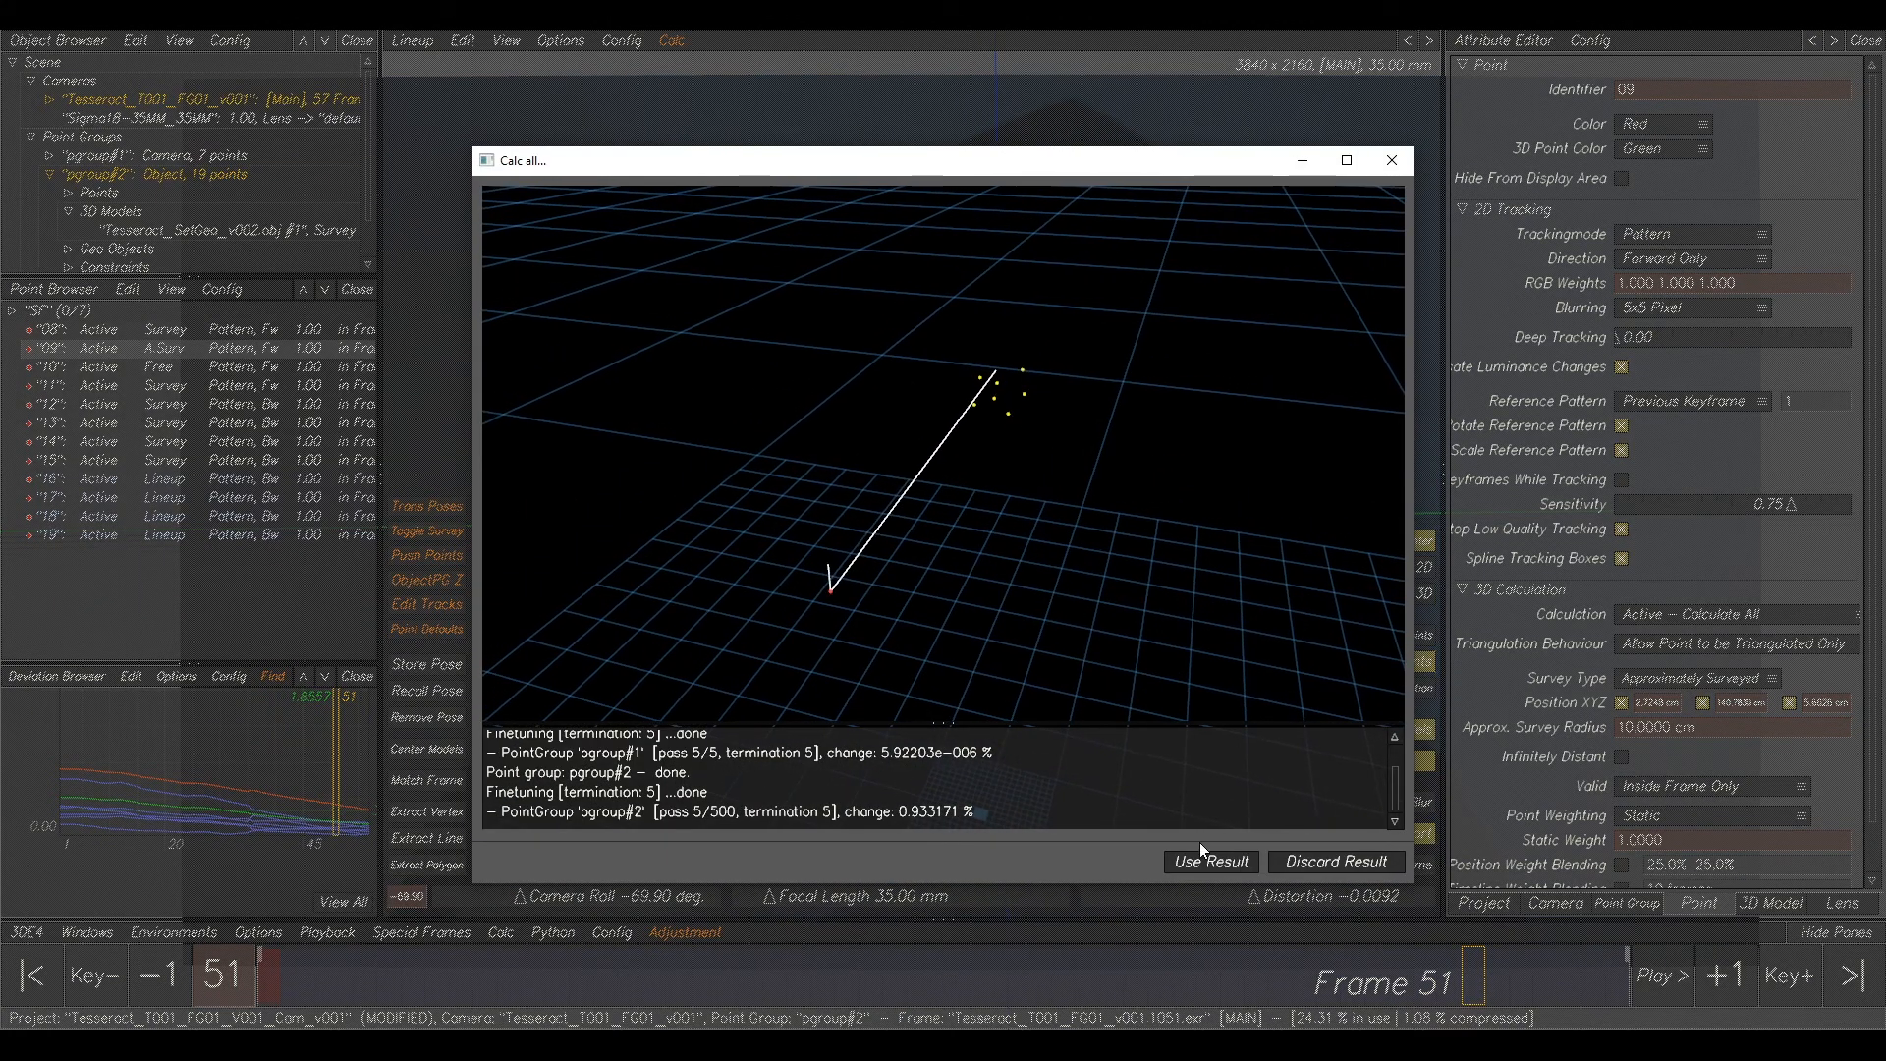
pyautogui.click(1206, 861)
# - Pick point 14 by its high deviation curve, set it to Approximately Surveyed, recalculate everything and use the result
pyautogui.keyDown('alt'); pyautogui.moveTo(271, 815); pyautogui.dragTo(199, 787, button='right'); pyautogui.keyUp('alt')
pyautogui.keyDown('alt'); pyautogui.moveTo(203, 787); pyautogui.dragTo(241, 835, button='middle'); pyautogui.keyUp('alt')
pyautogui.keyDown('alt'); pyautogui.moveTo(240, 835); pyautogui.dragTo(265, 817, button='right'); pyautogui.keyUp('alt')
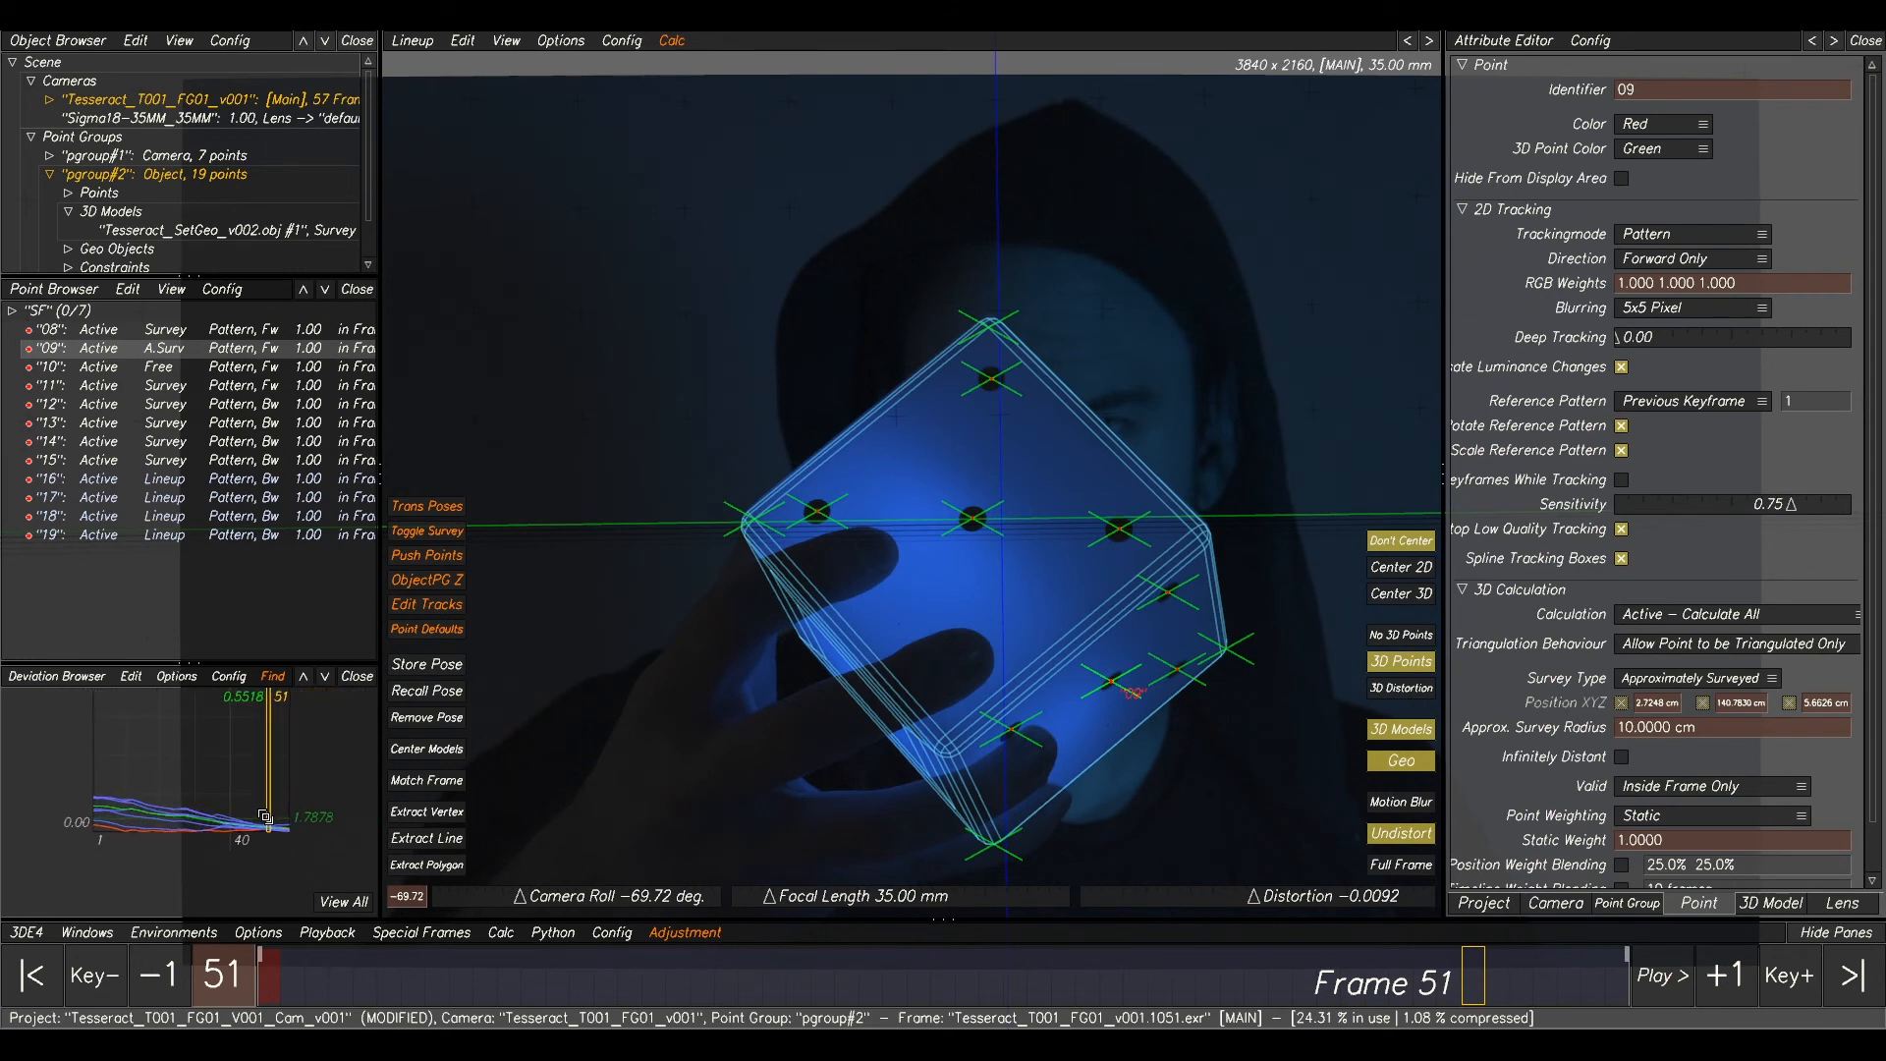
pyautogui.keyDown('alt'); pyautogui.moveTo(152, 821); pyautogui.dragTo(226, 846, button='right'); pyautogui.keyUp('alt')
pyautogui.click(129, 754)
pyautogui.moveTo(129, 754); pyautogui.dragTo(83, 794)
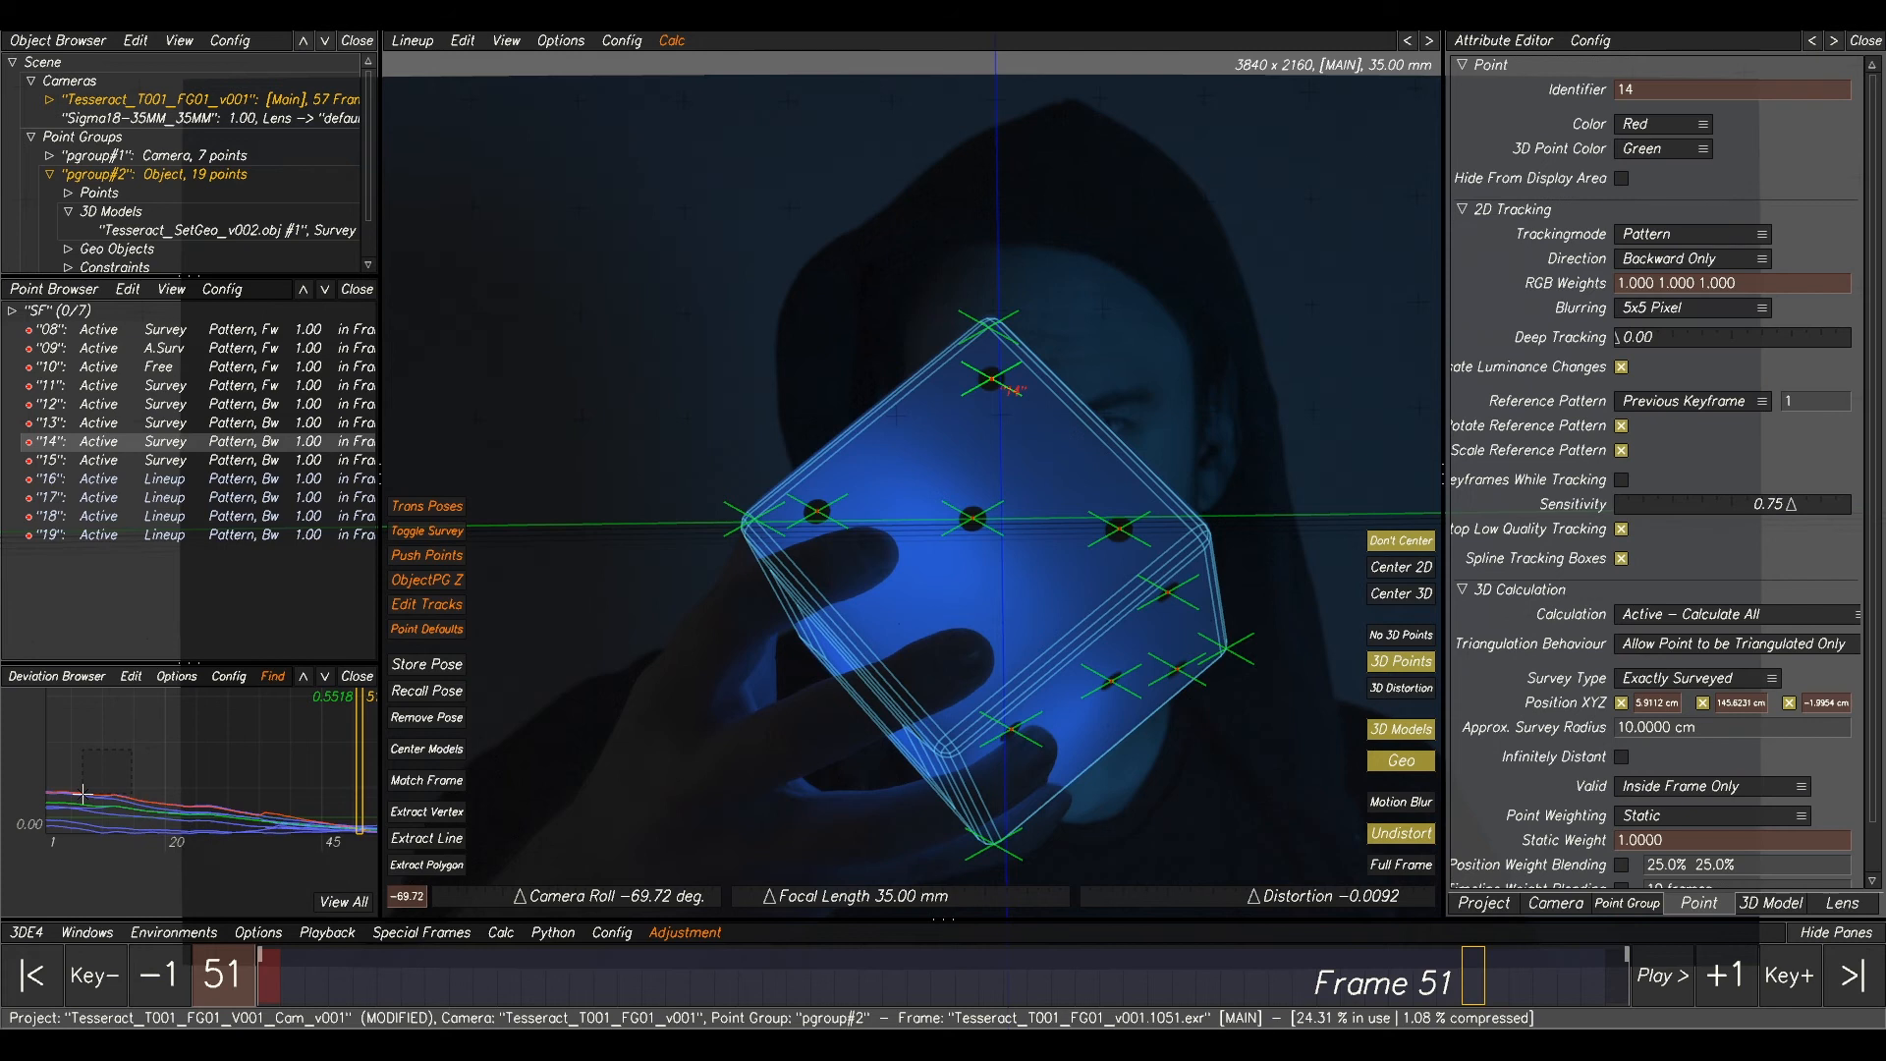
pyautogui.rightClick(183, 450)
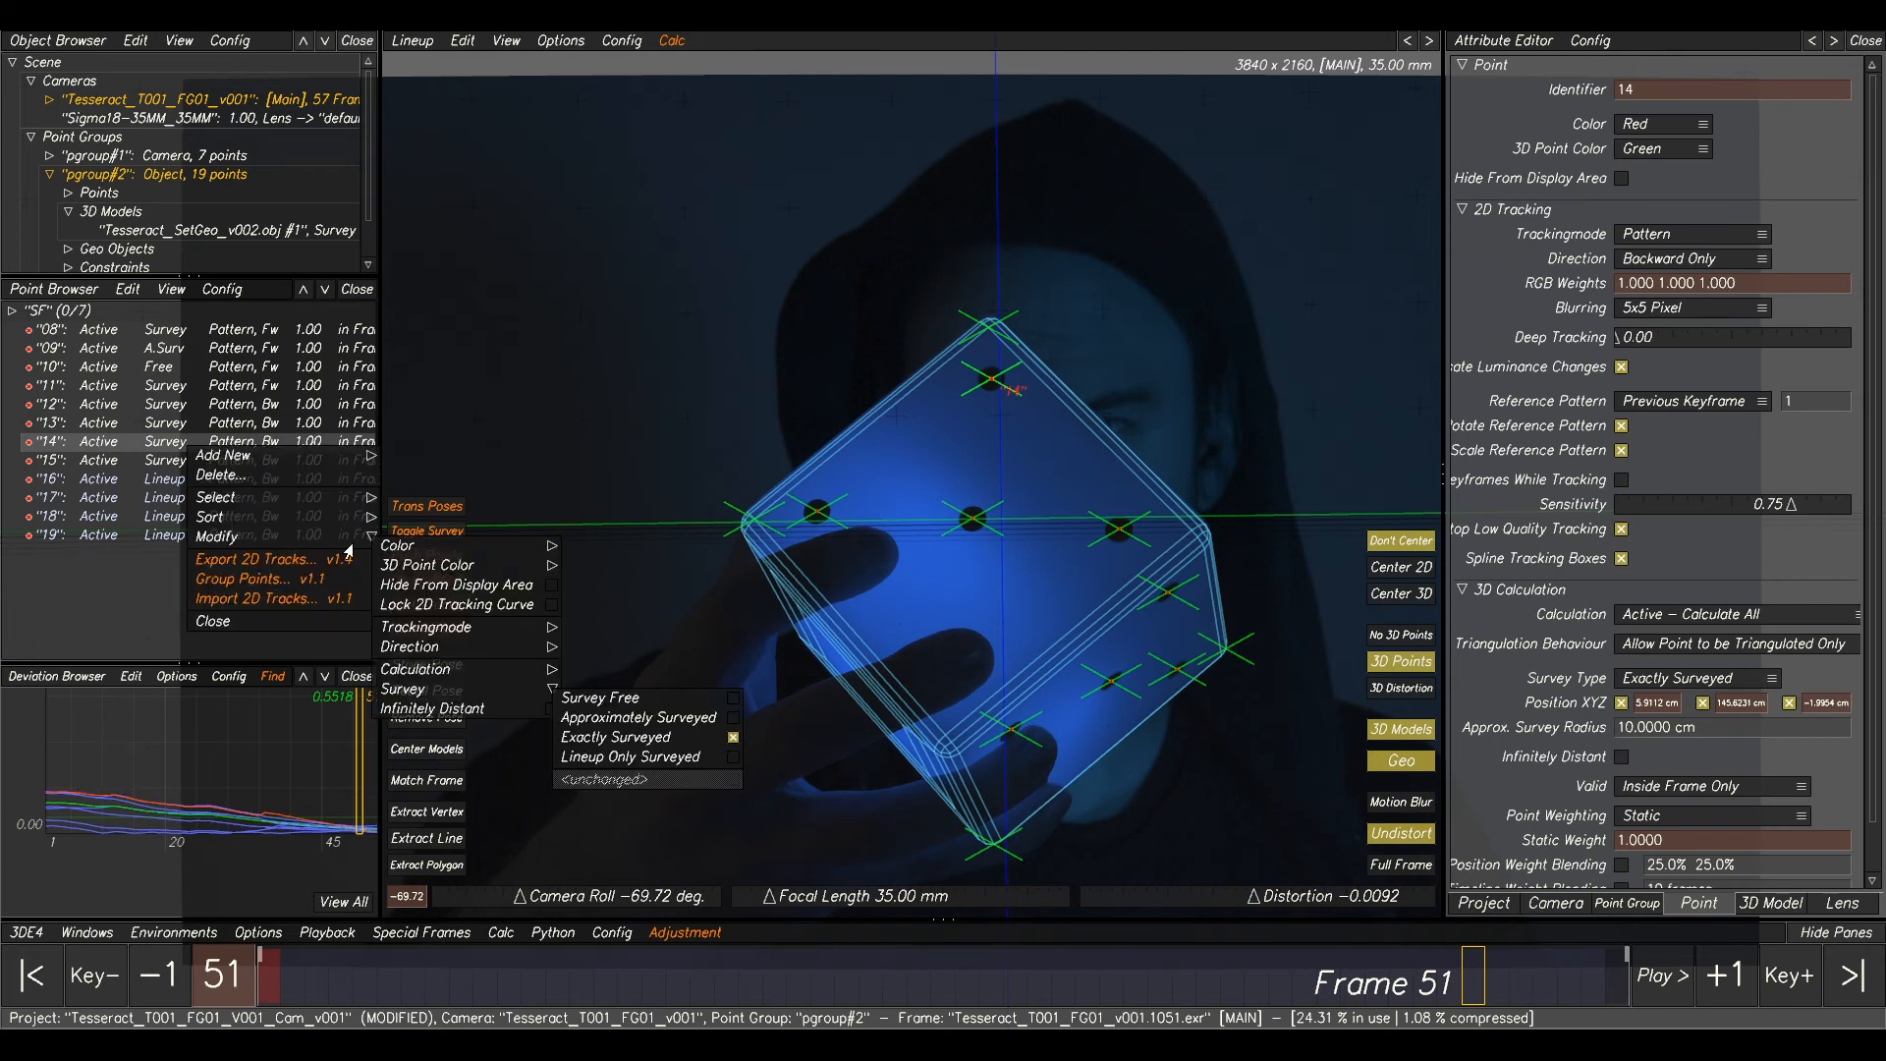
pyautogui.click(577, 718)
pyautogui.hotkey('alt', 'c')
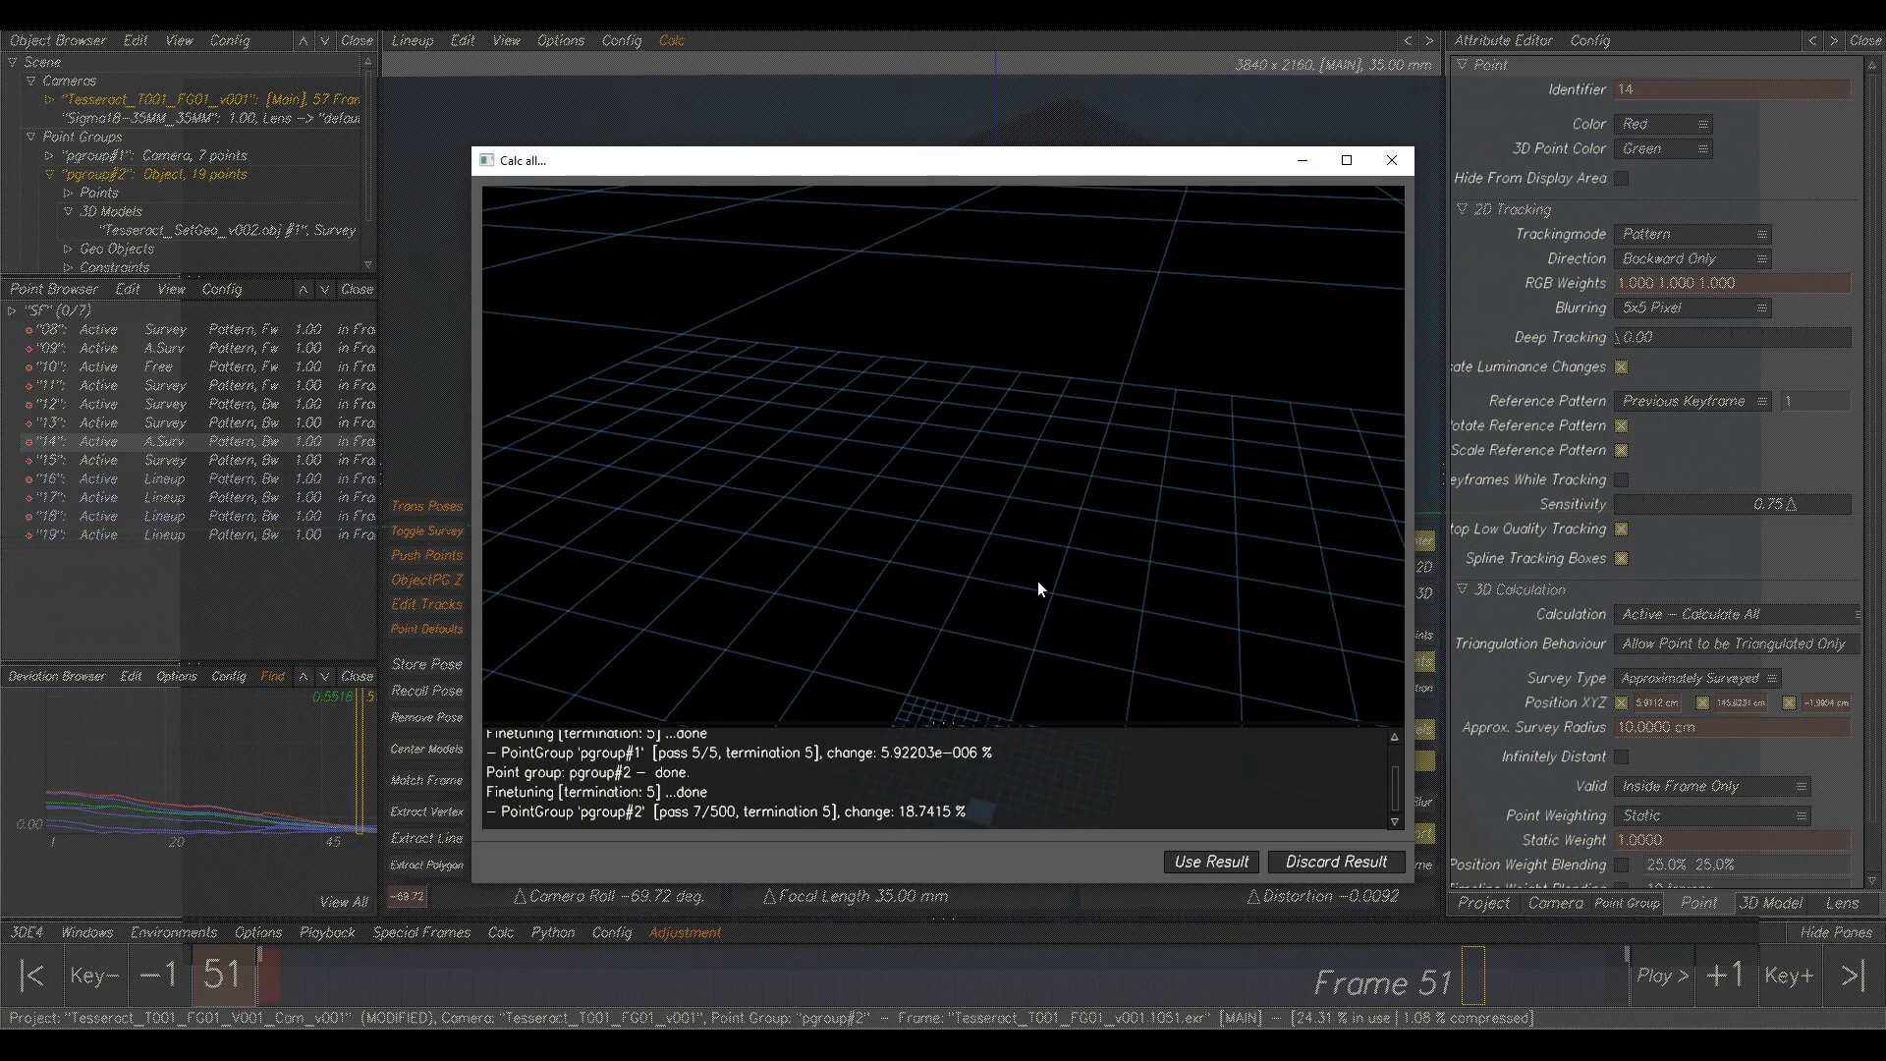
pyautogui.click(1211, 861)
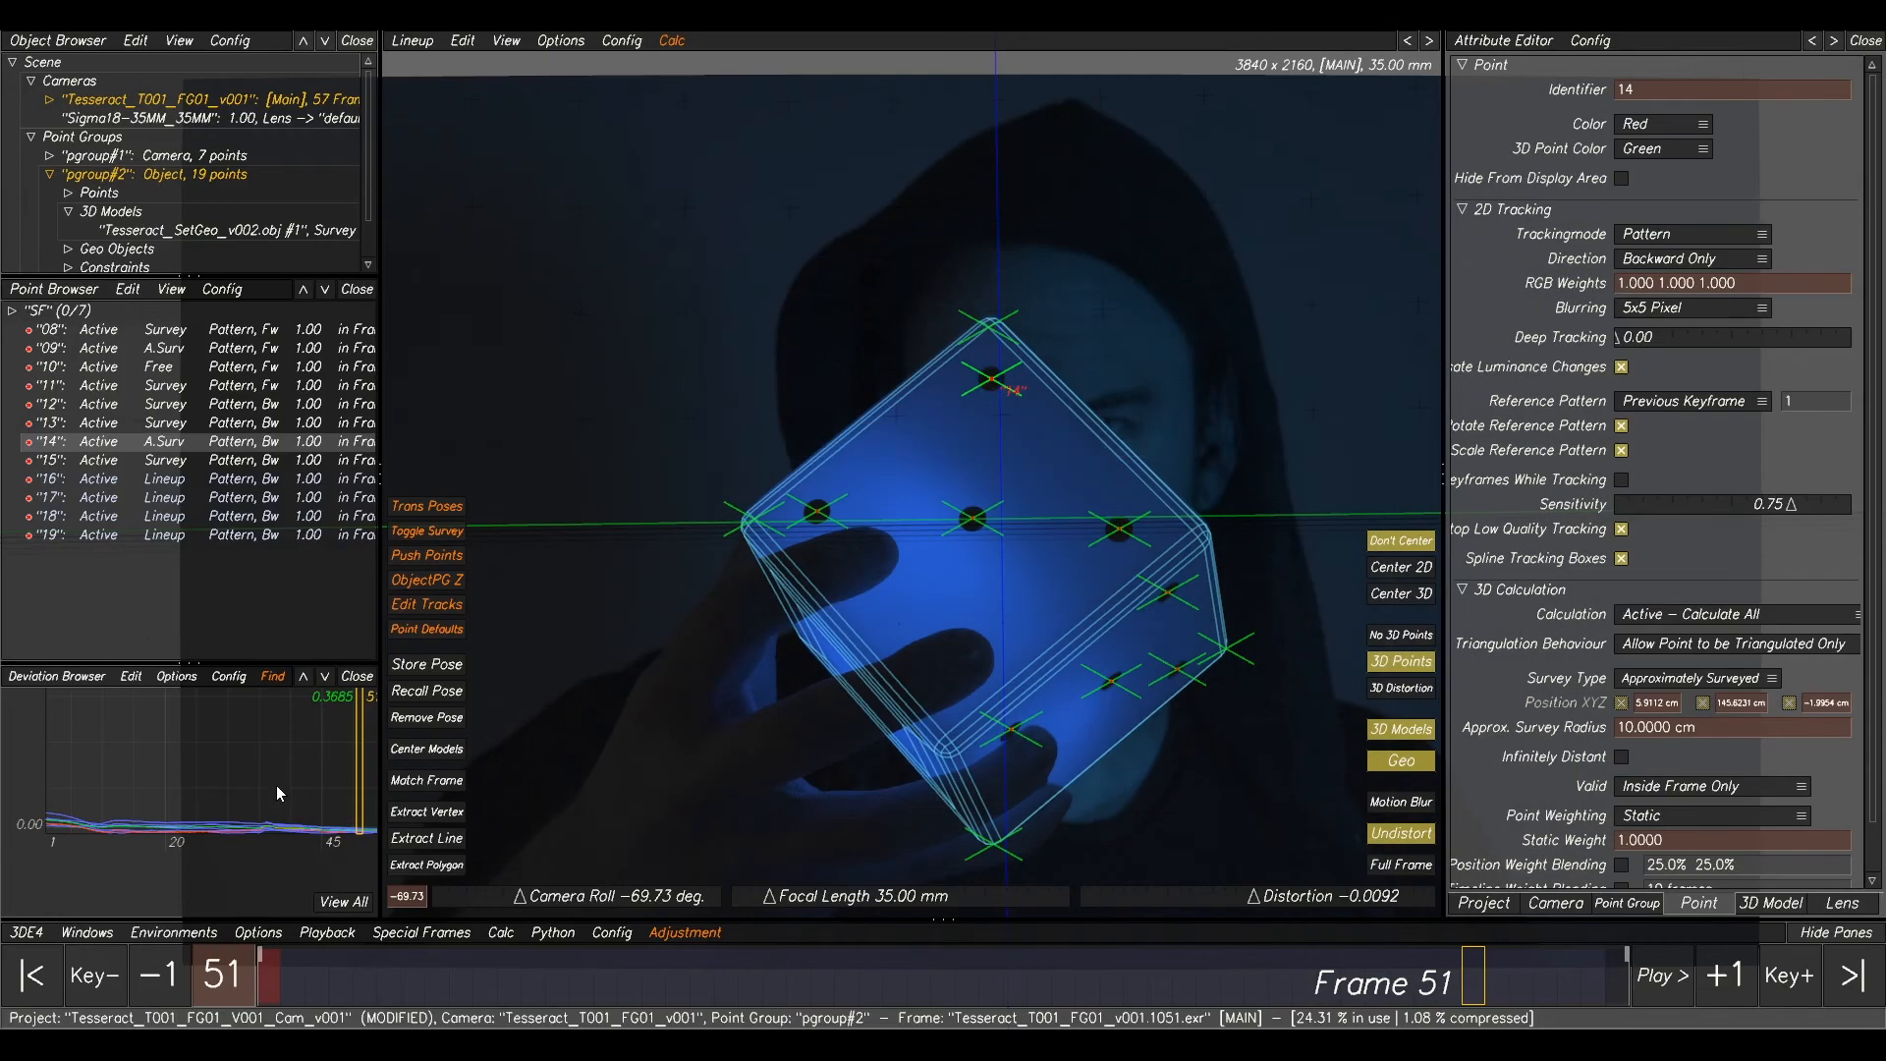
# - Pick point 11 by its deviation peak at the shot's start, set it to Approximately Surveyed, recalculate and use the result
pyautogui.keyDown('ctrl'); pyautogui.moveTo(277, 793); pyautogui.dragTo(159, 769, button='middle'); pyautogui.keyUp('ctrl')
pyautogui.keyDown('ctrl'); pyautogui.moveTo(159, 769); pyautogui.dragTo(139, 880, button='right'); pyautogui.keyUp('ctrl')
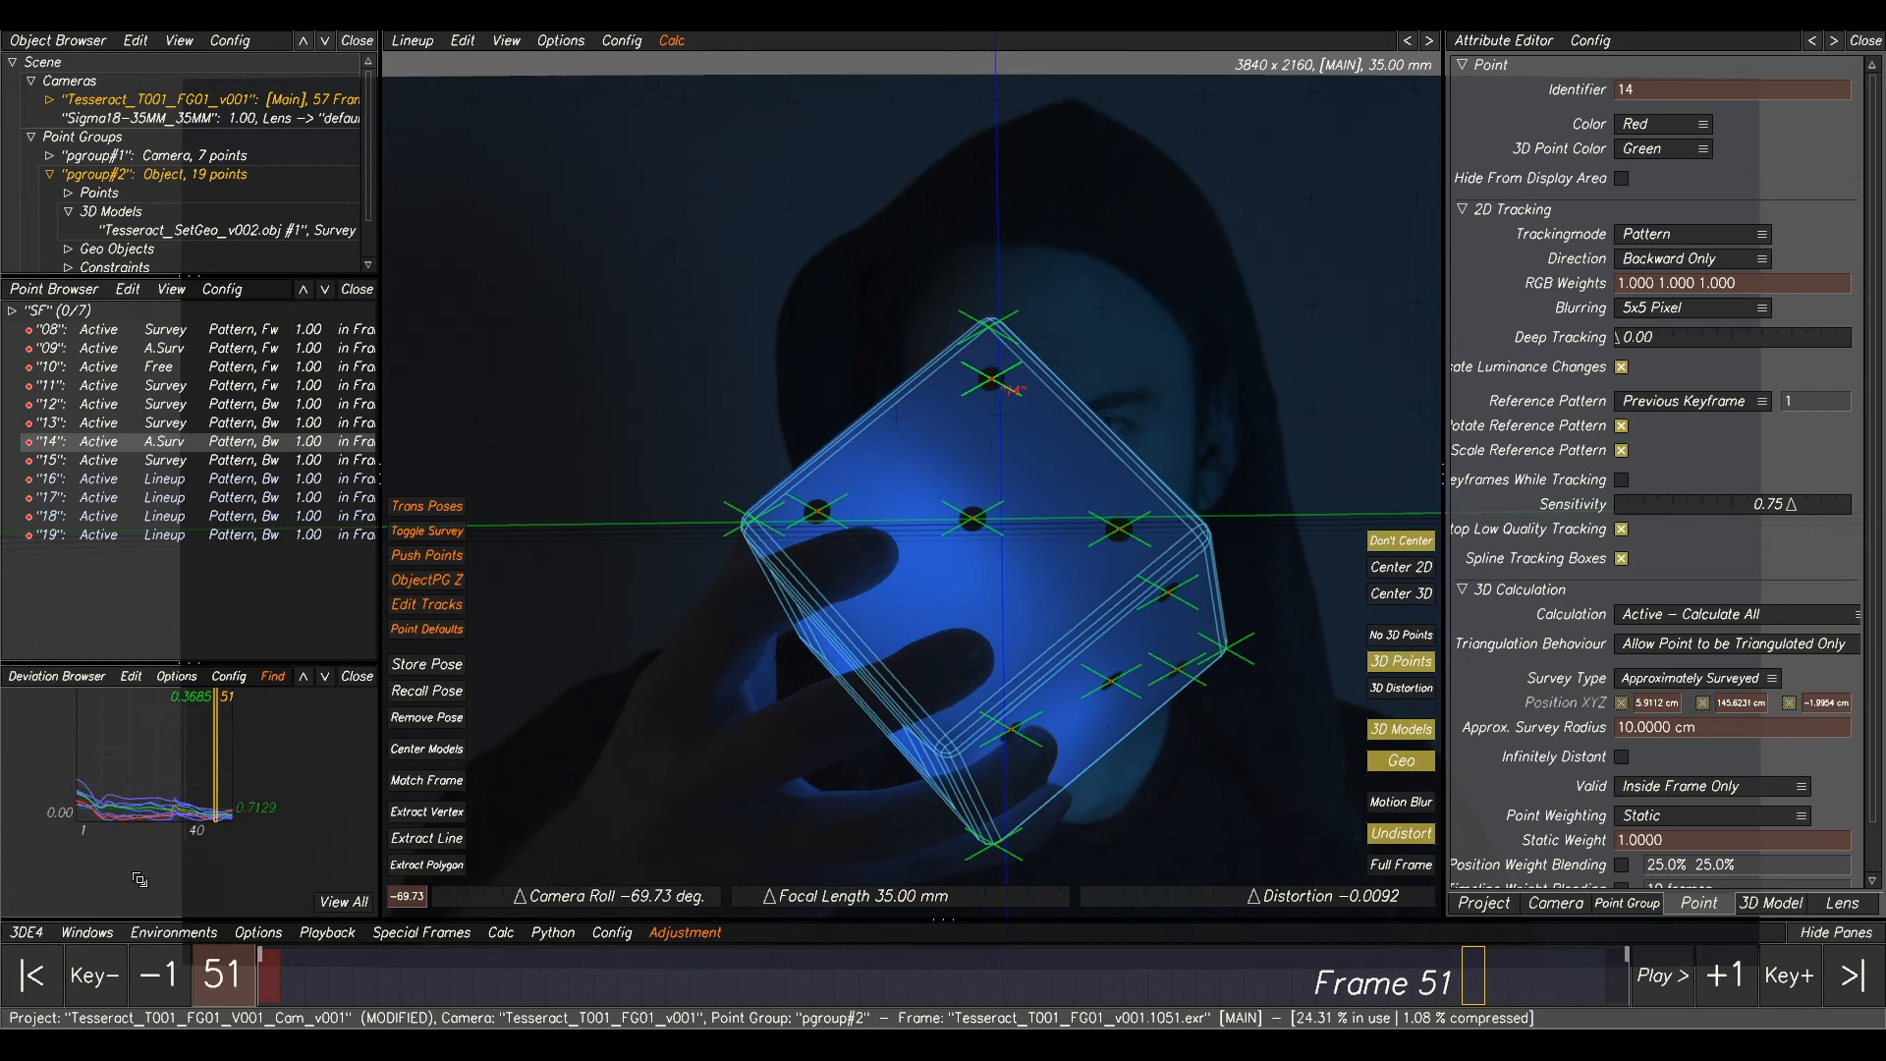
pyautogui.click(44, 769)
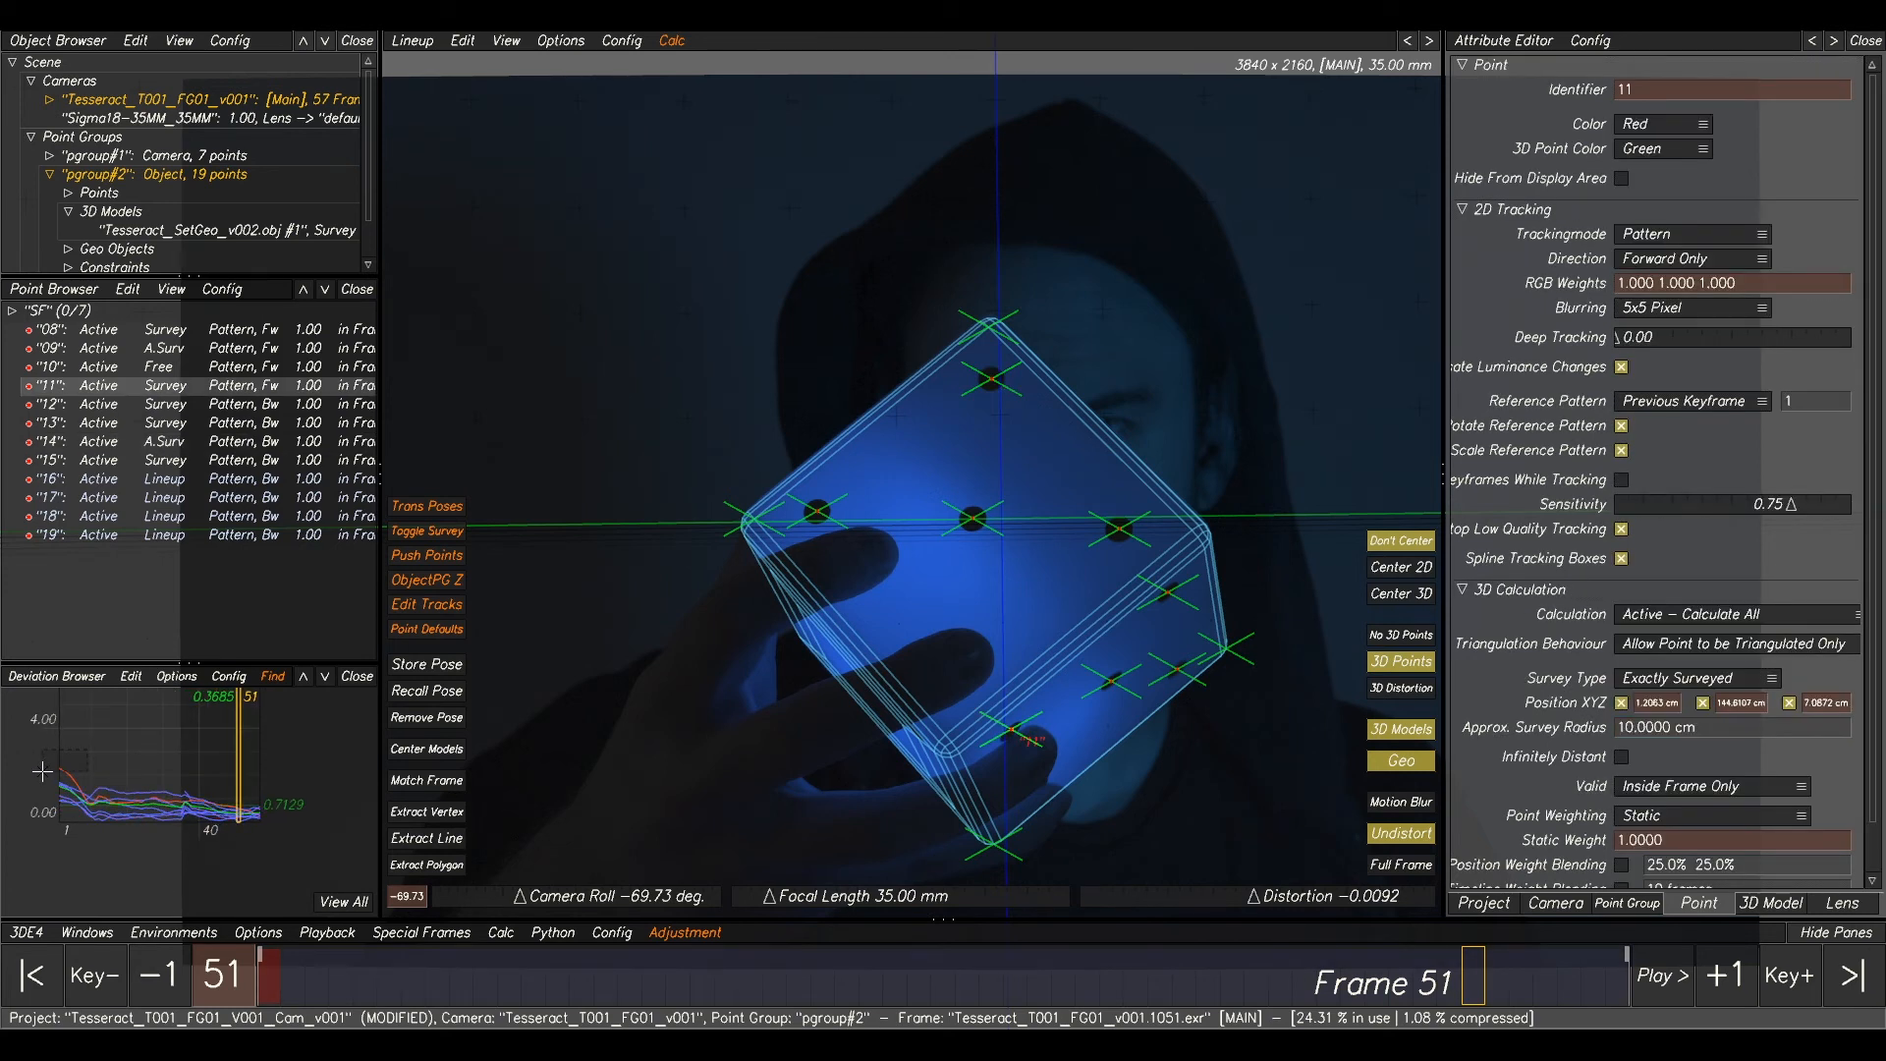
pyautogui.rightClick(192, 399)
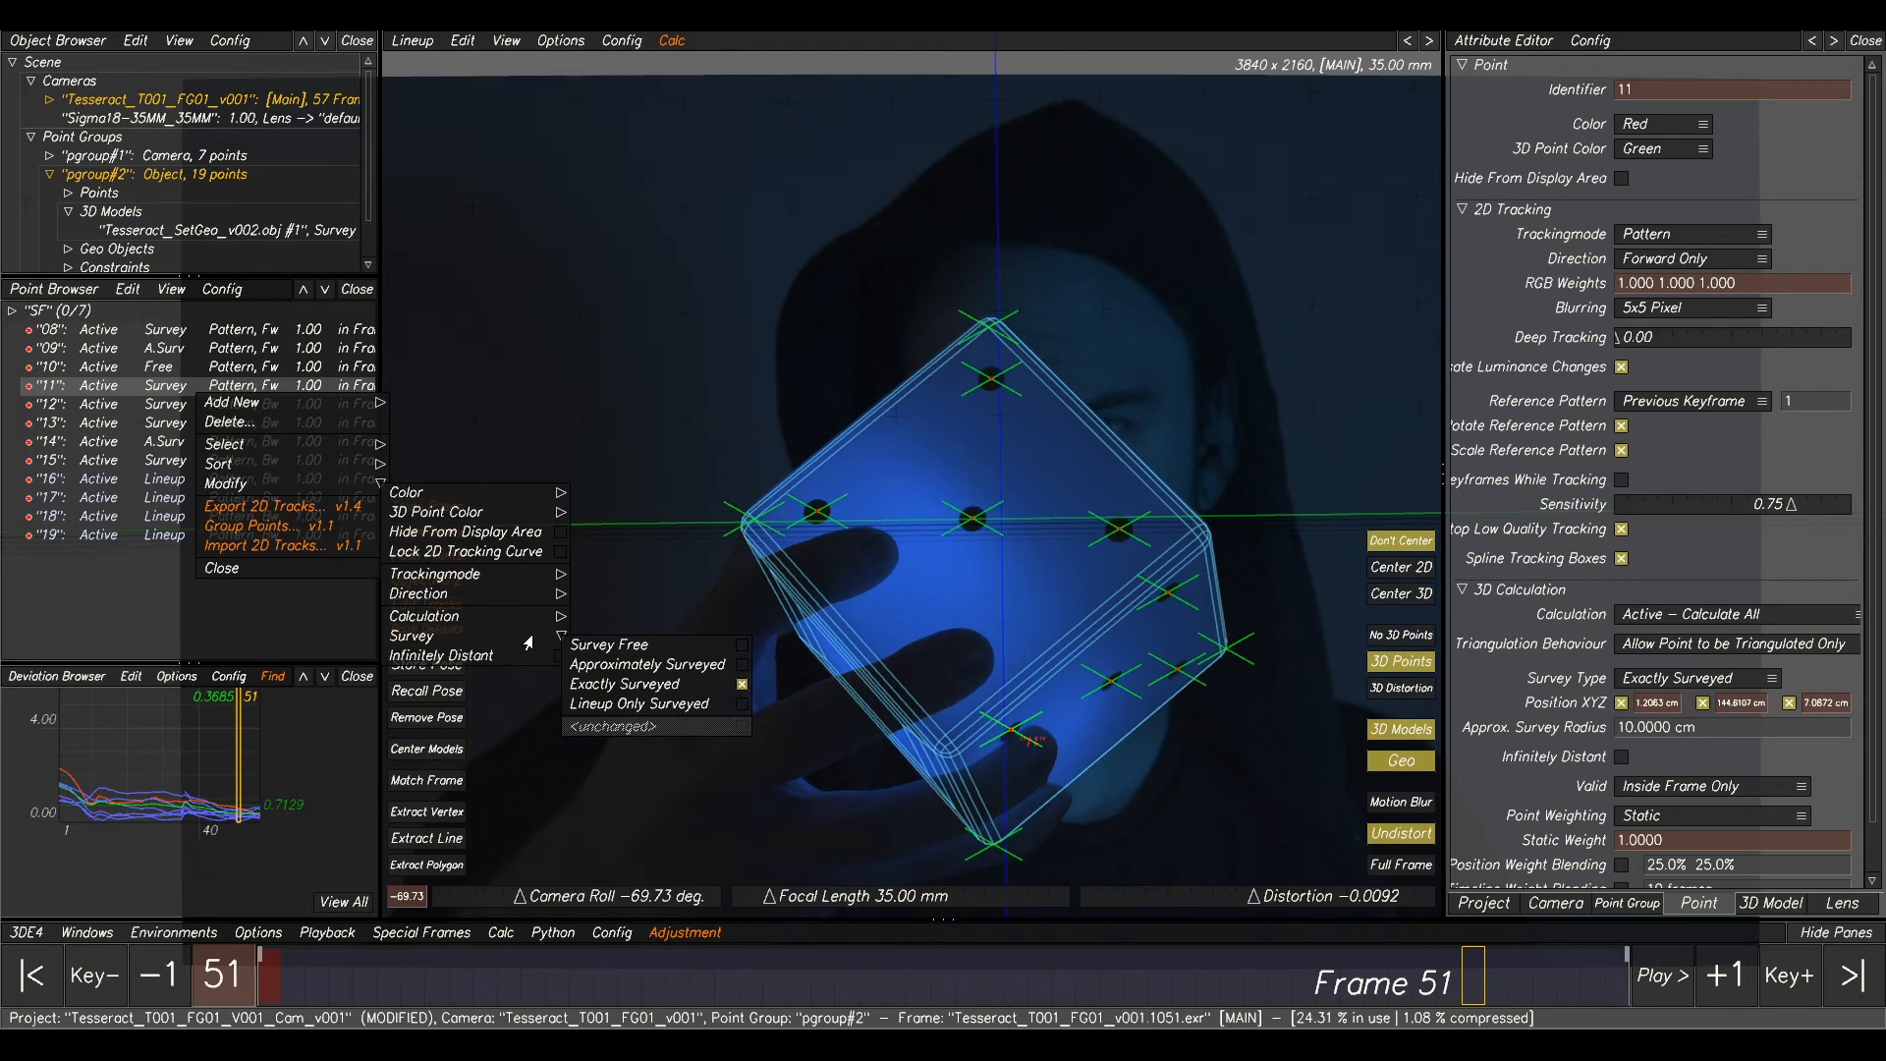
pyautogui.click(619, 666)
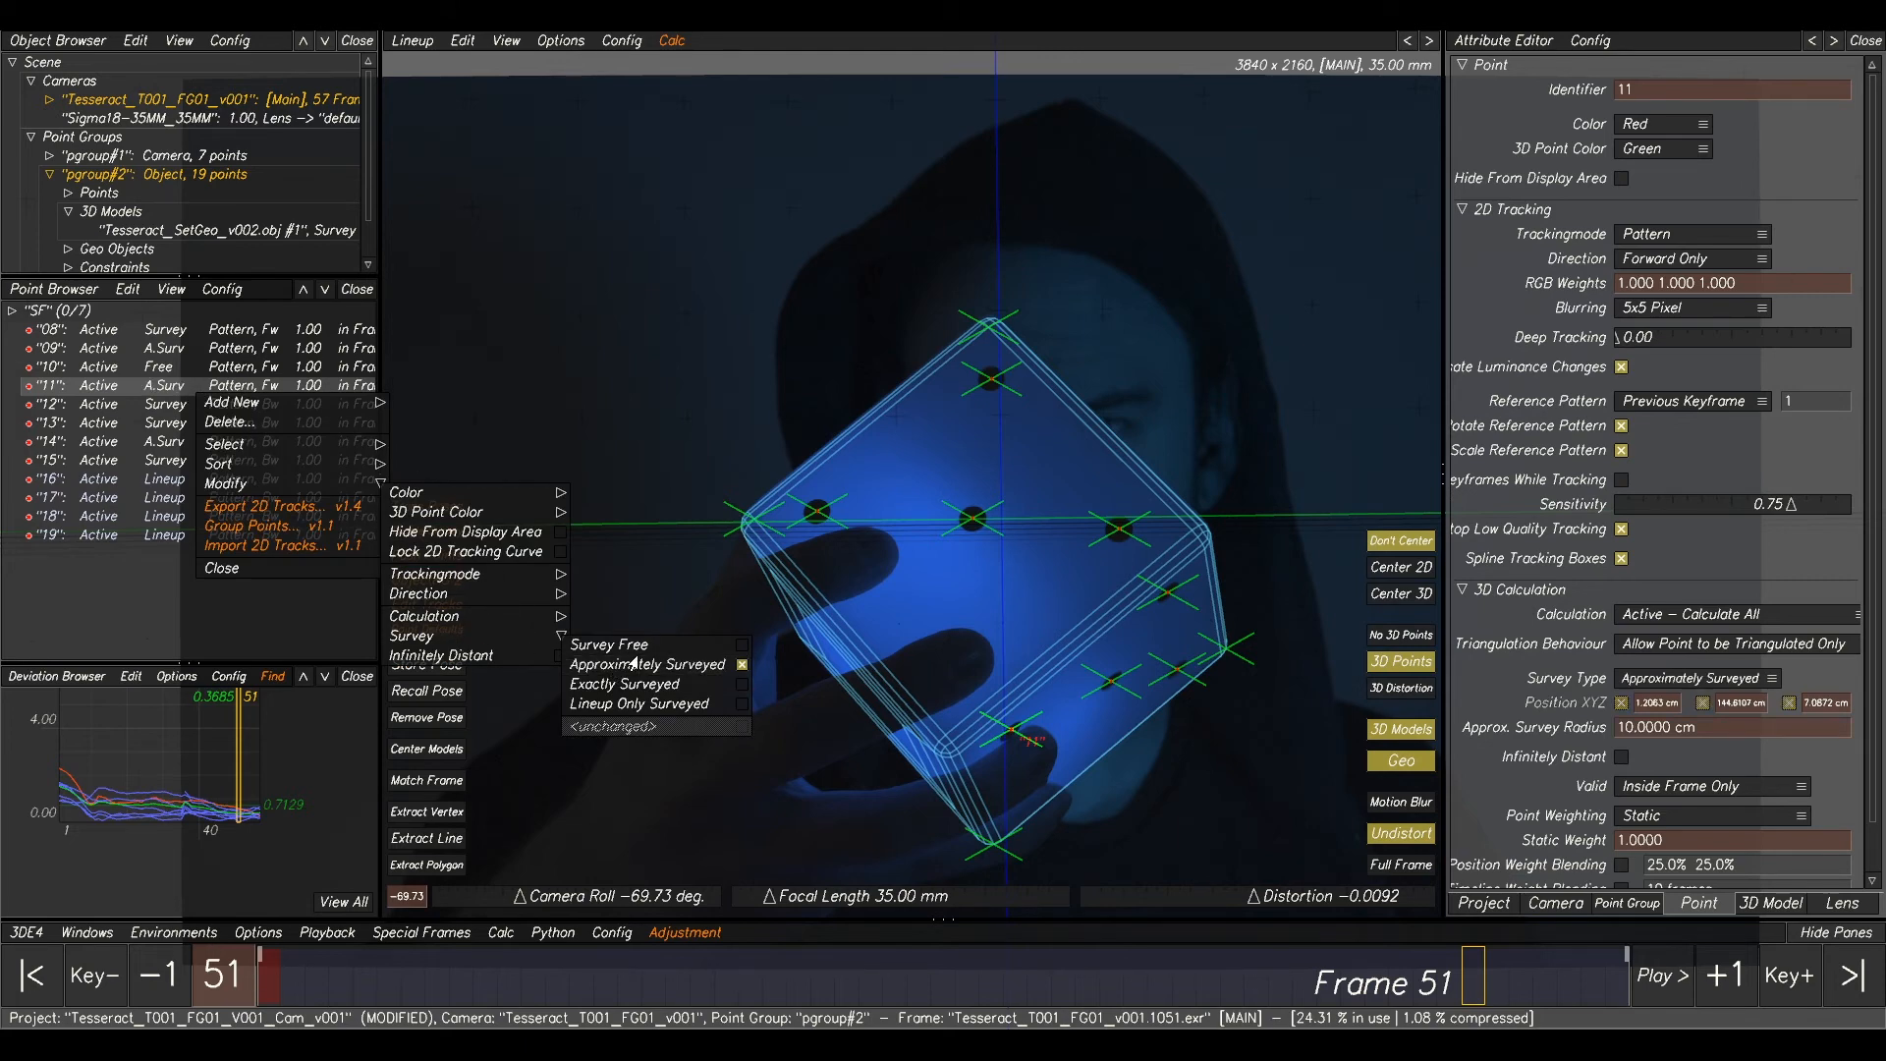
pyautogui.hotkey('alt', 'c')
pyautogui.click(1210, 861)
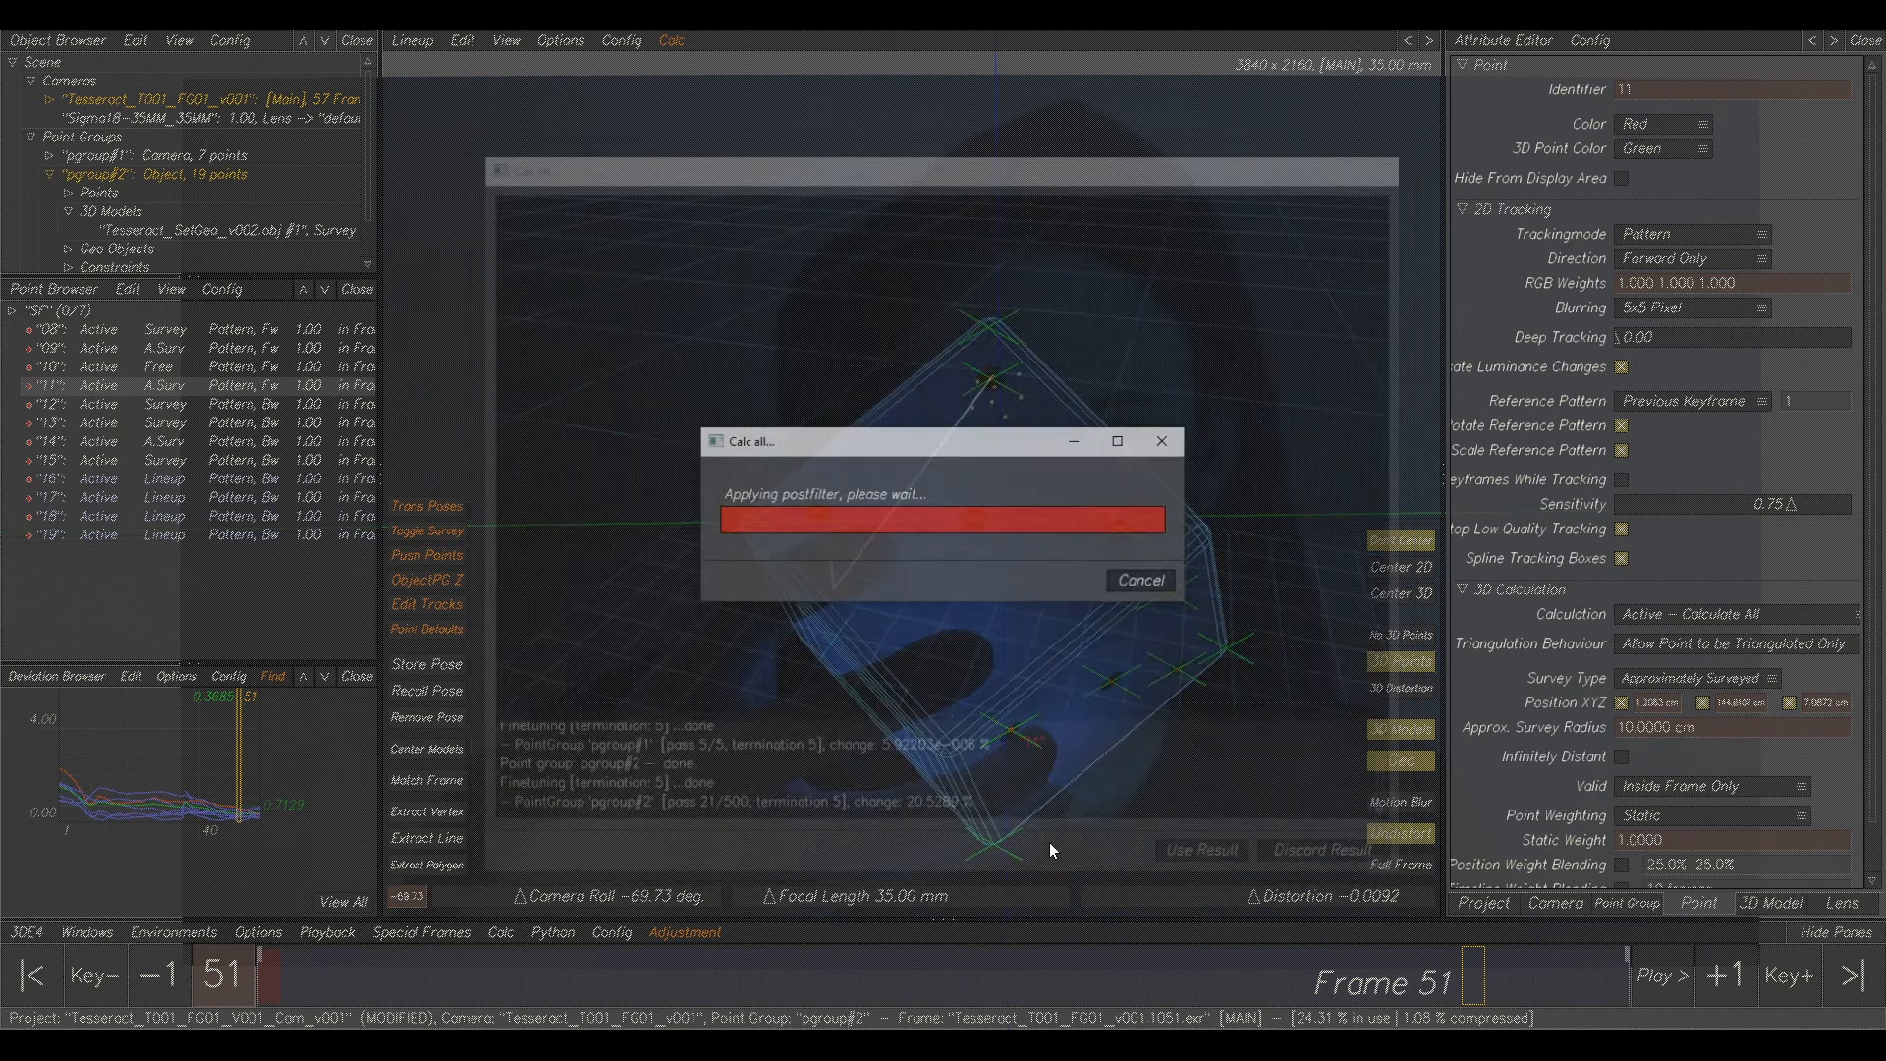
# - Inspect the recalculated deviation curves and play back the shot to check how the cube model sticks to the footage
pyautogui.moveTo(50, 817); pyautogui.dragTo(213, 724, button='right')
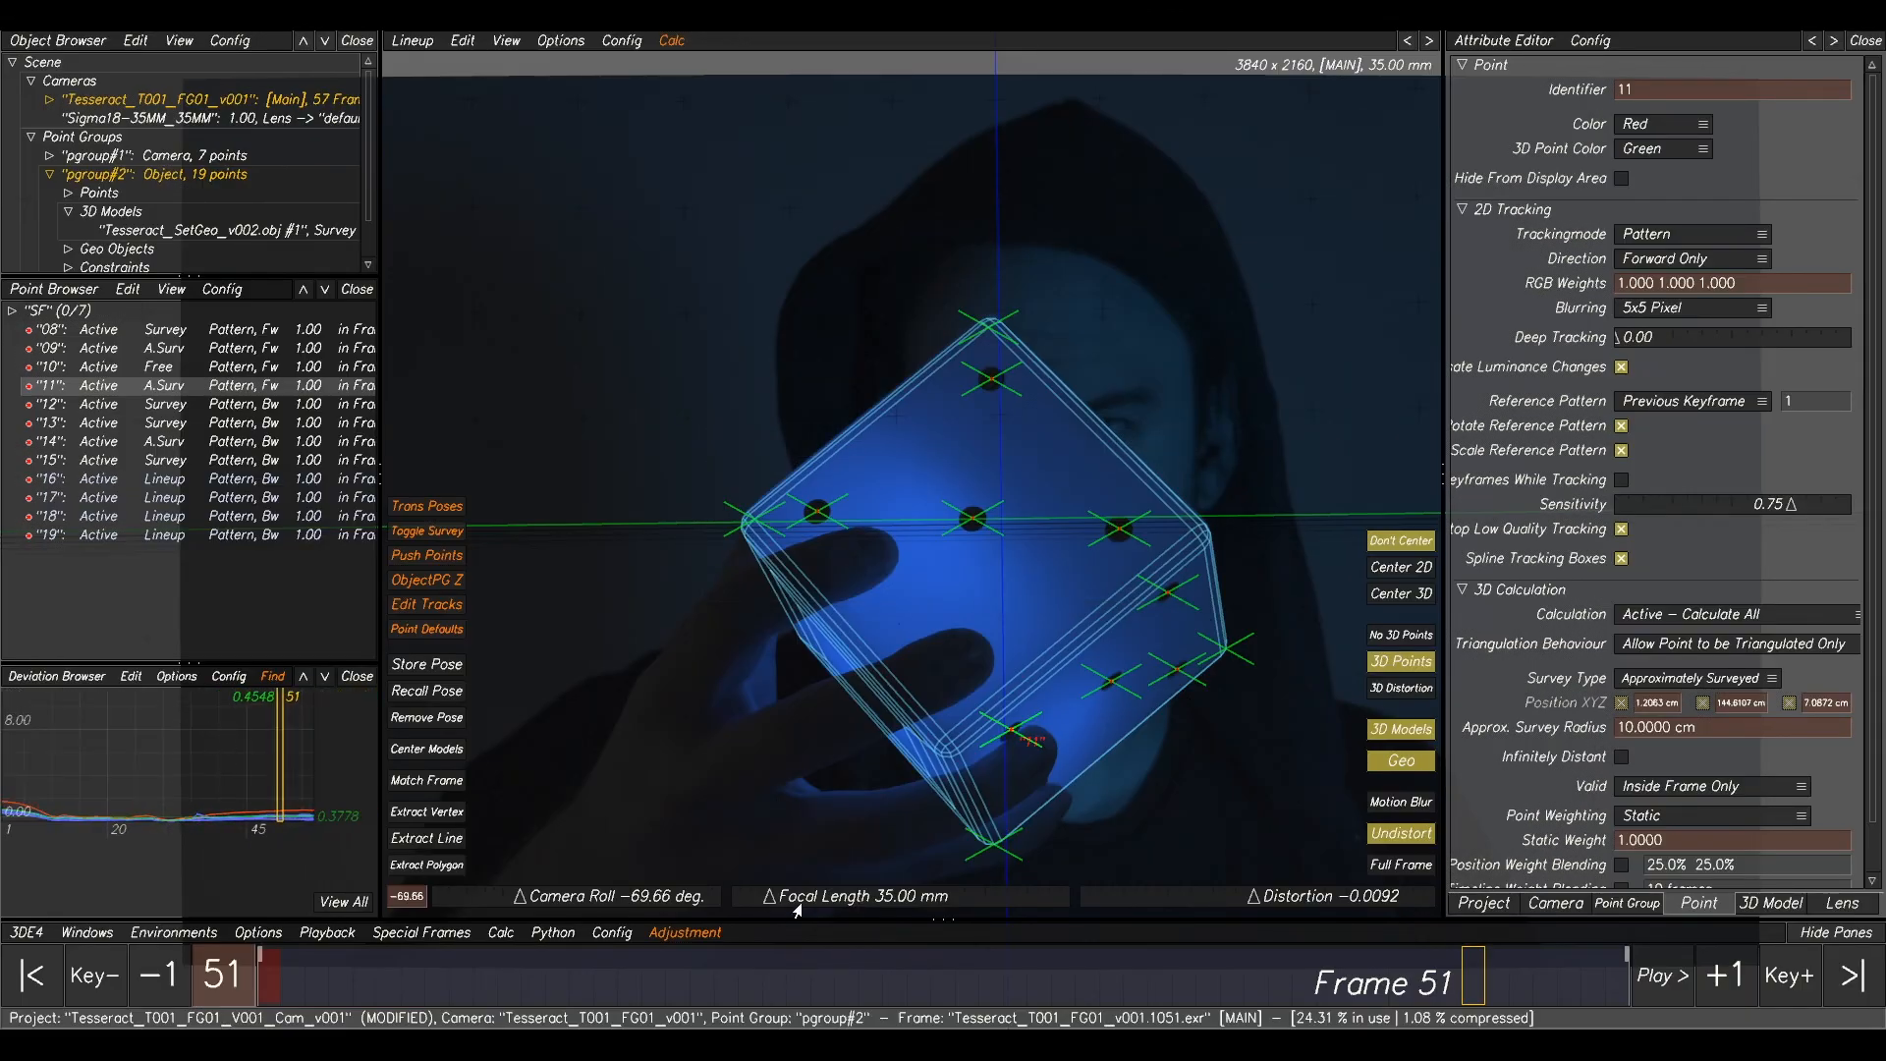
pyautogui.moveTo(266, 829); pyautogui.dragTo(340, 835, button='middle')
pyautogui.moveTo(340, 835); pyautogui.dragTo(325, 823, button='right')
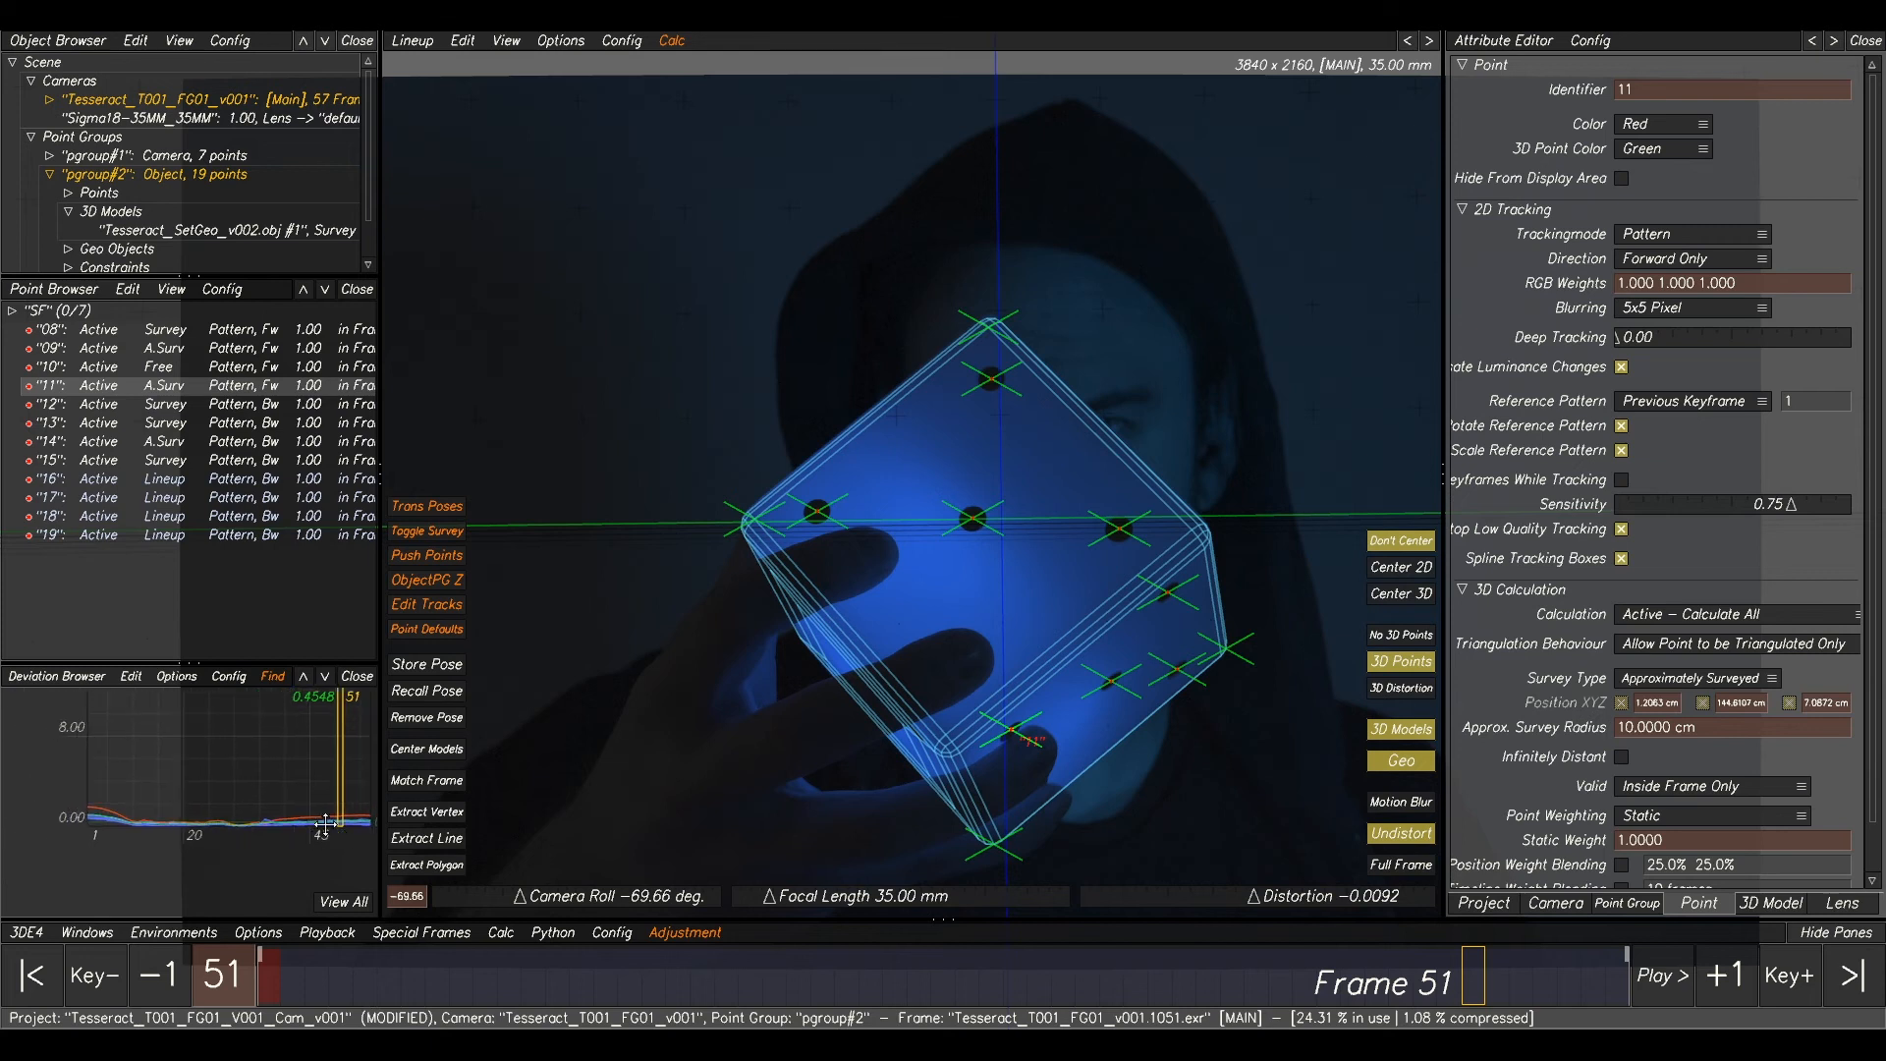
pyautogui.moveTo(325, 823); pyautogui.dragTo(264, 811, button='middle')
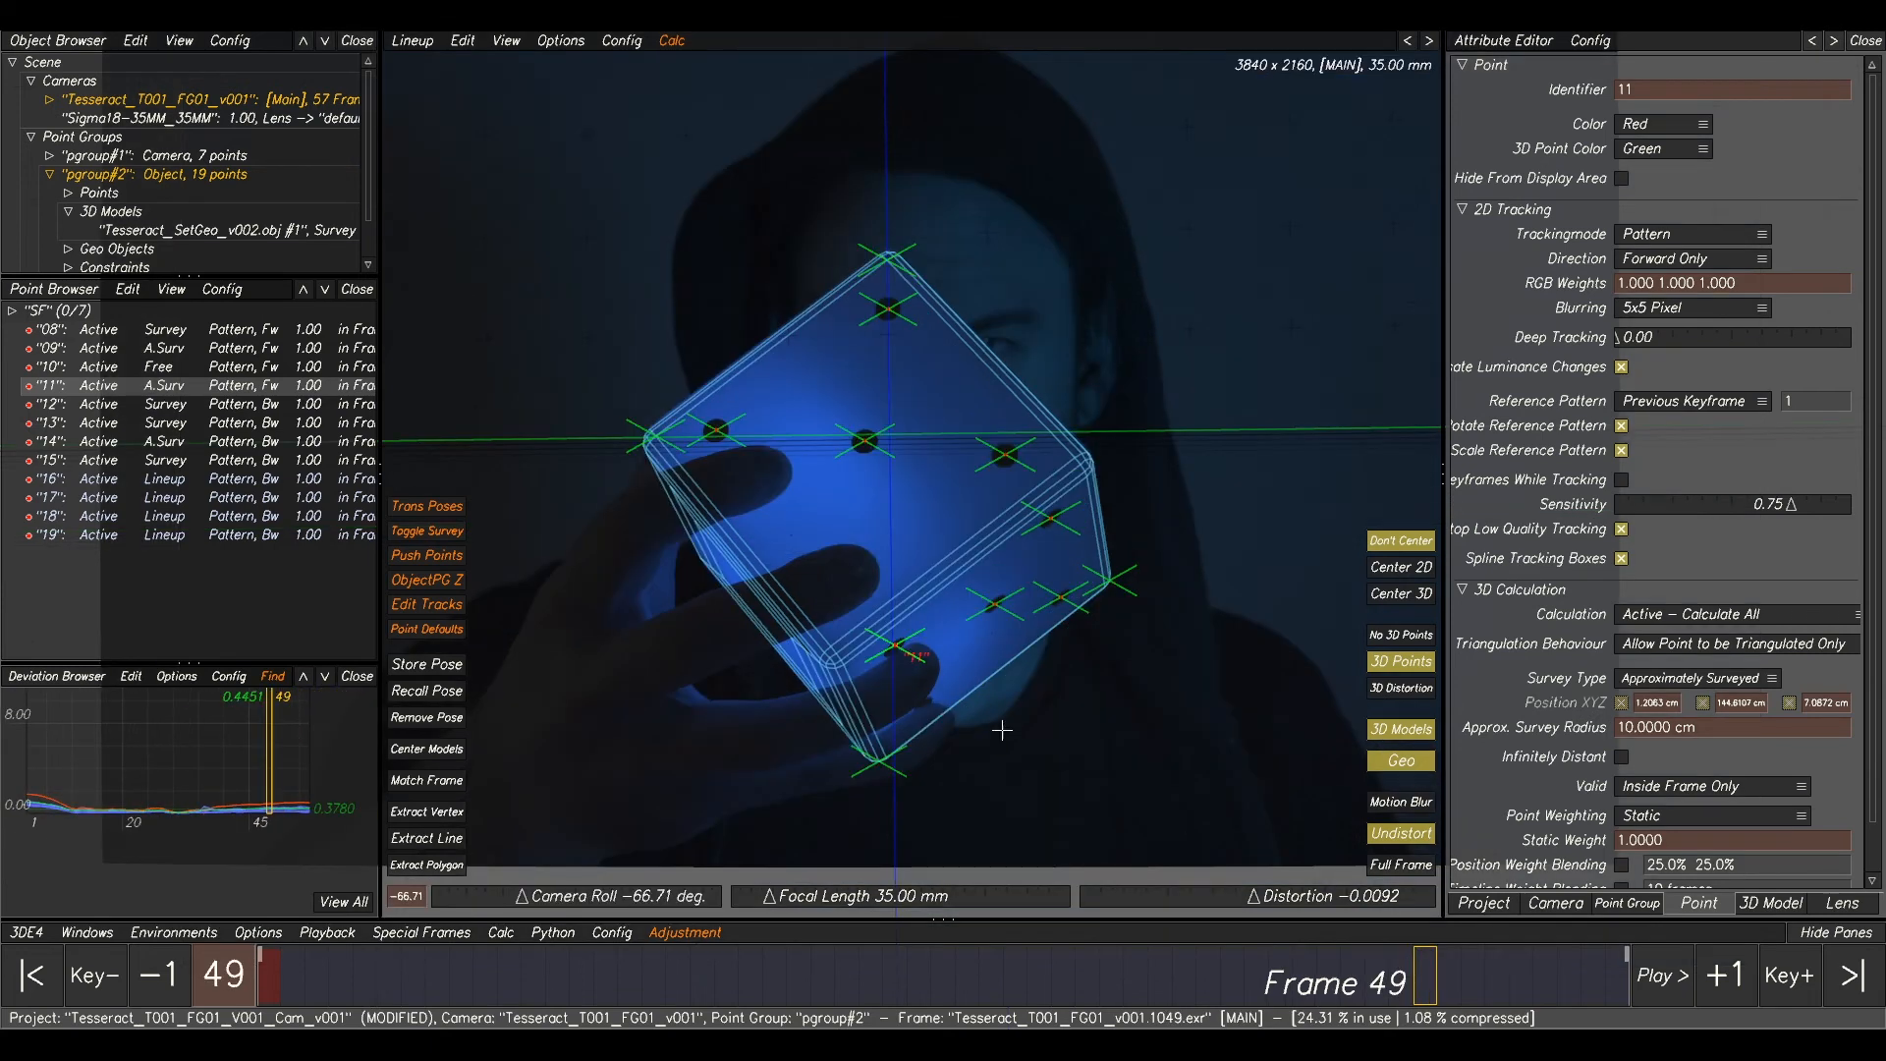
pyautogui.press('space')
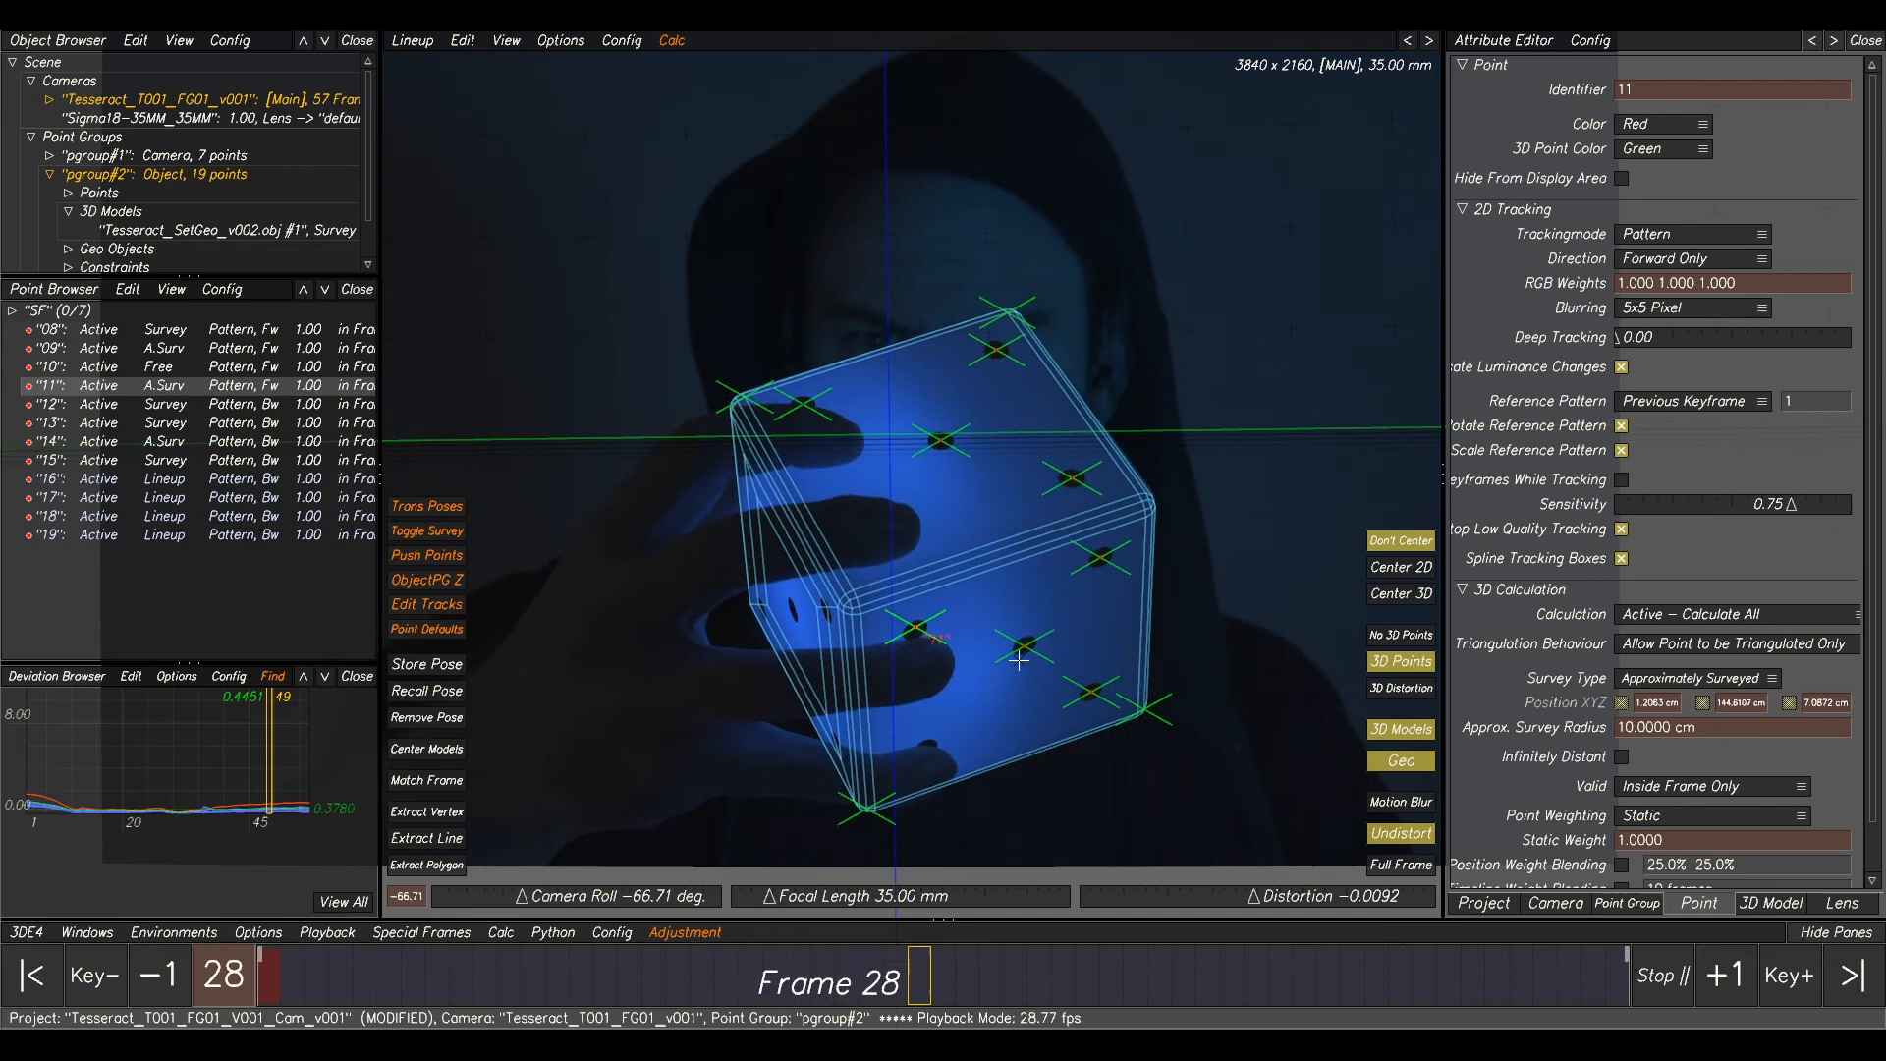
pyautogui.scroll(-2, 996, 703)
pyautogui.press('space')
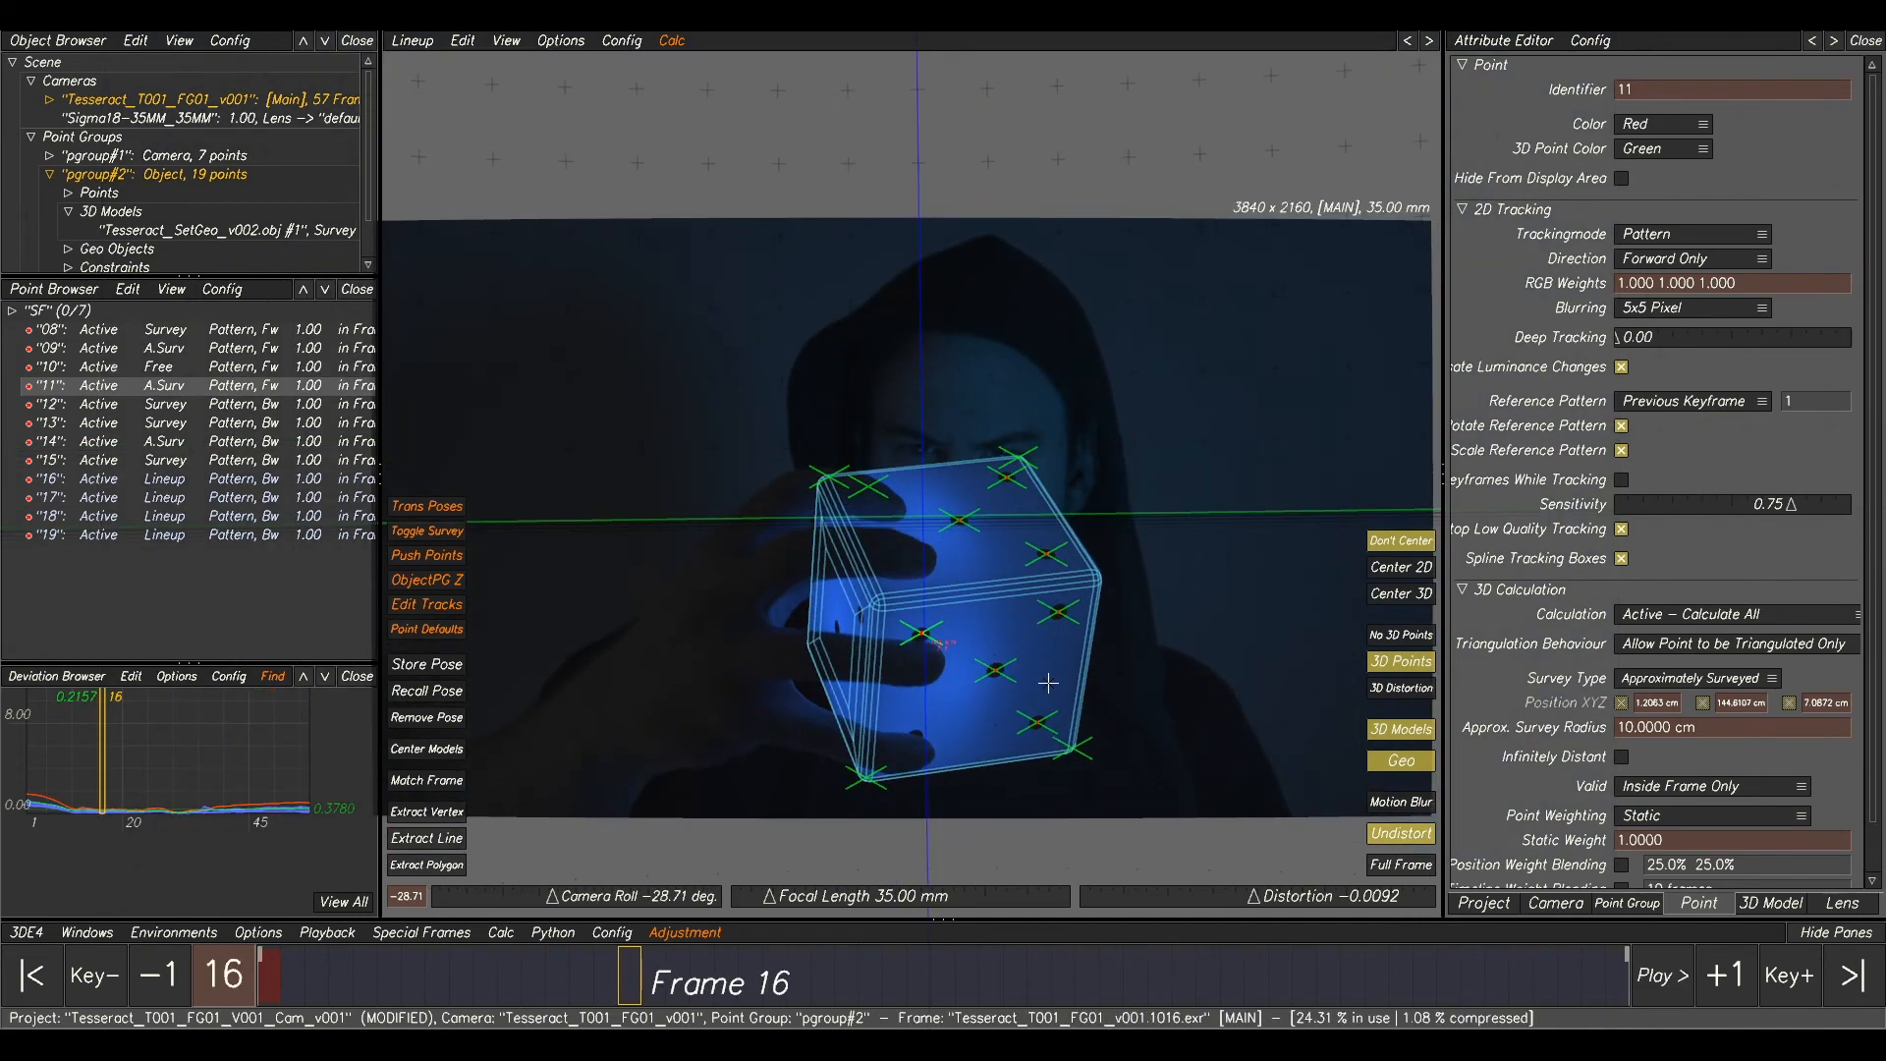
pyautogui.press('space')
pyautogui.press('space')
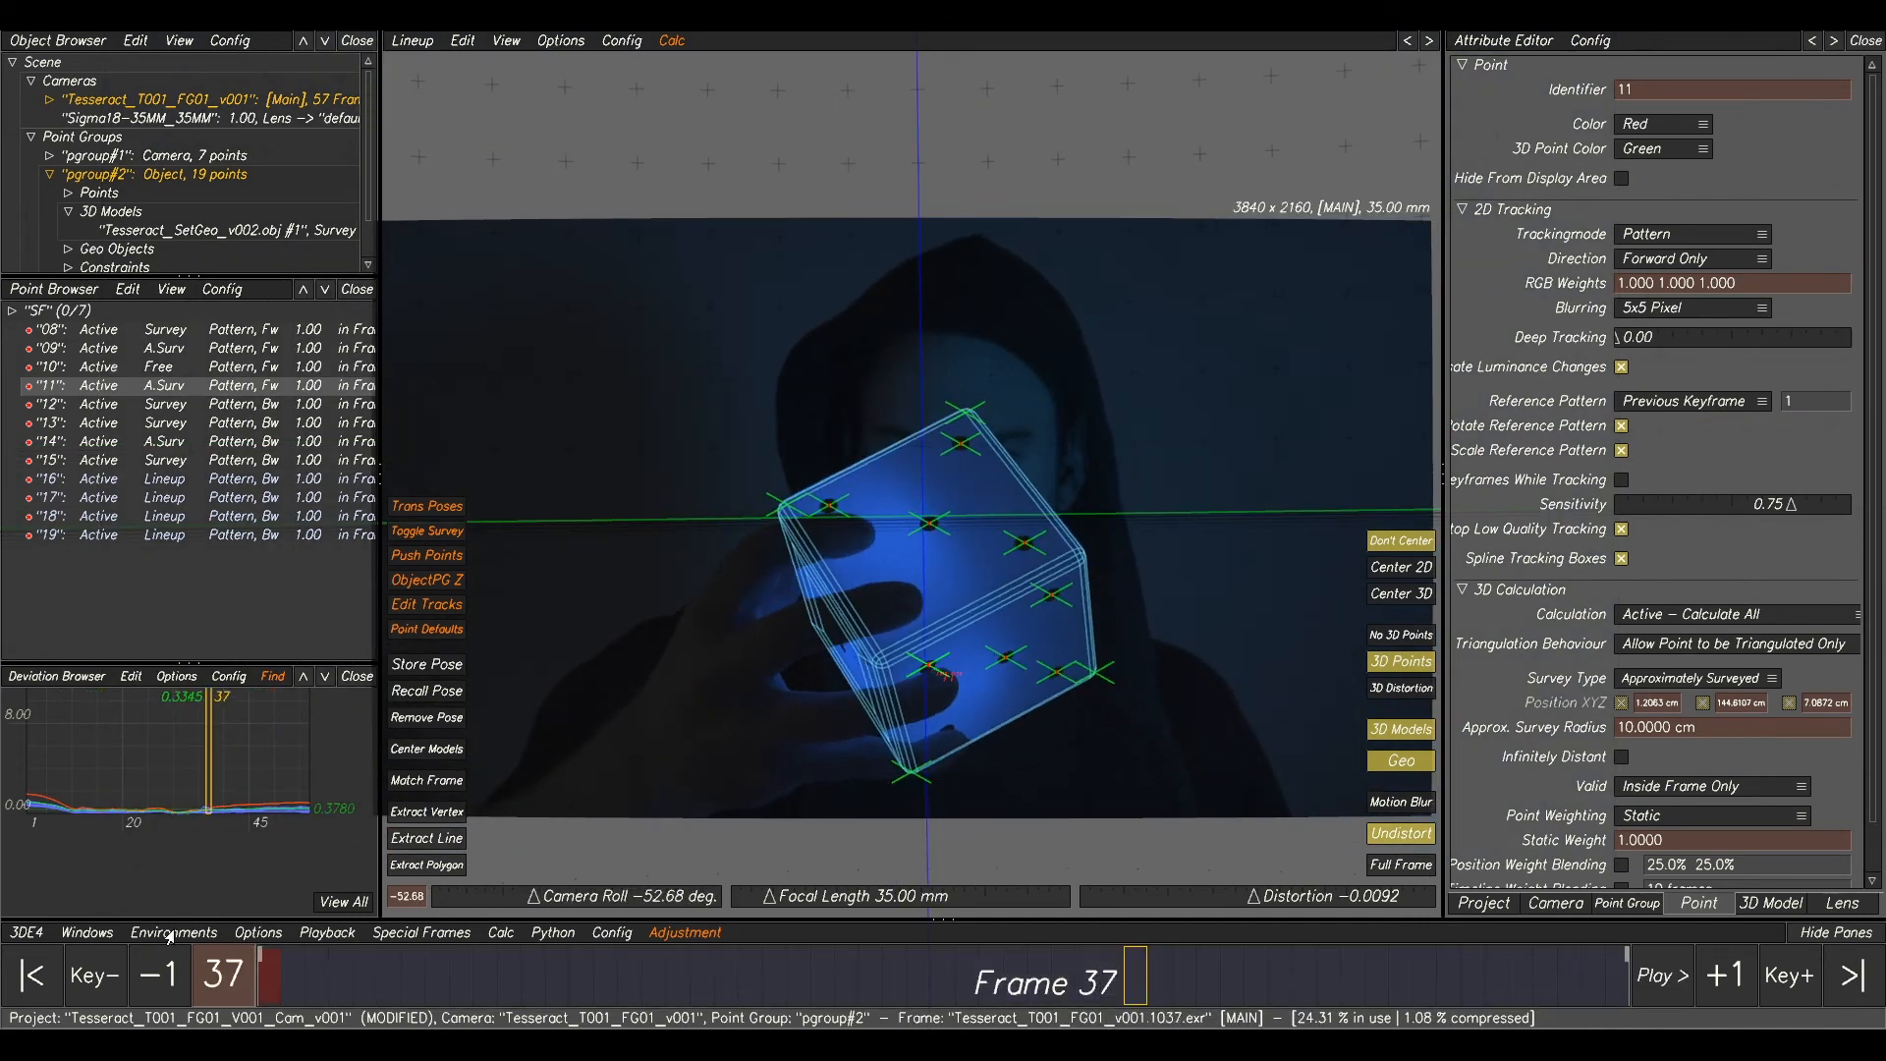
# - Save the project in the MM017 tut folder, overwriting Tesseract_T001_FG01_V001_Cam_v001.3de, and deselect point 11
pyautogui.click(21, 931)
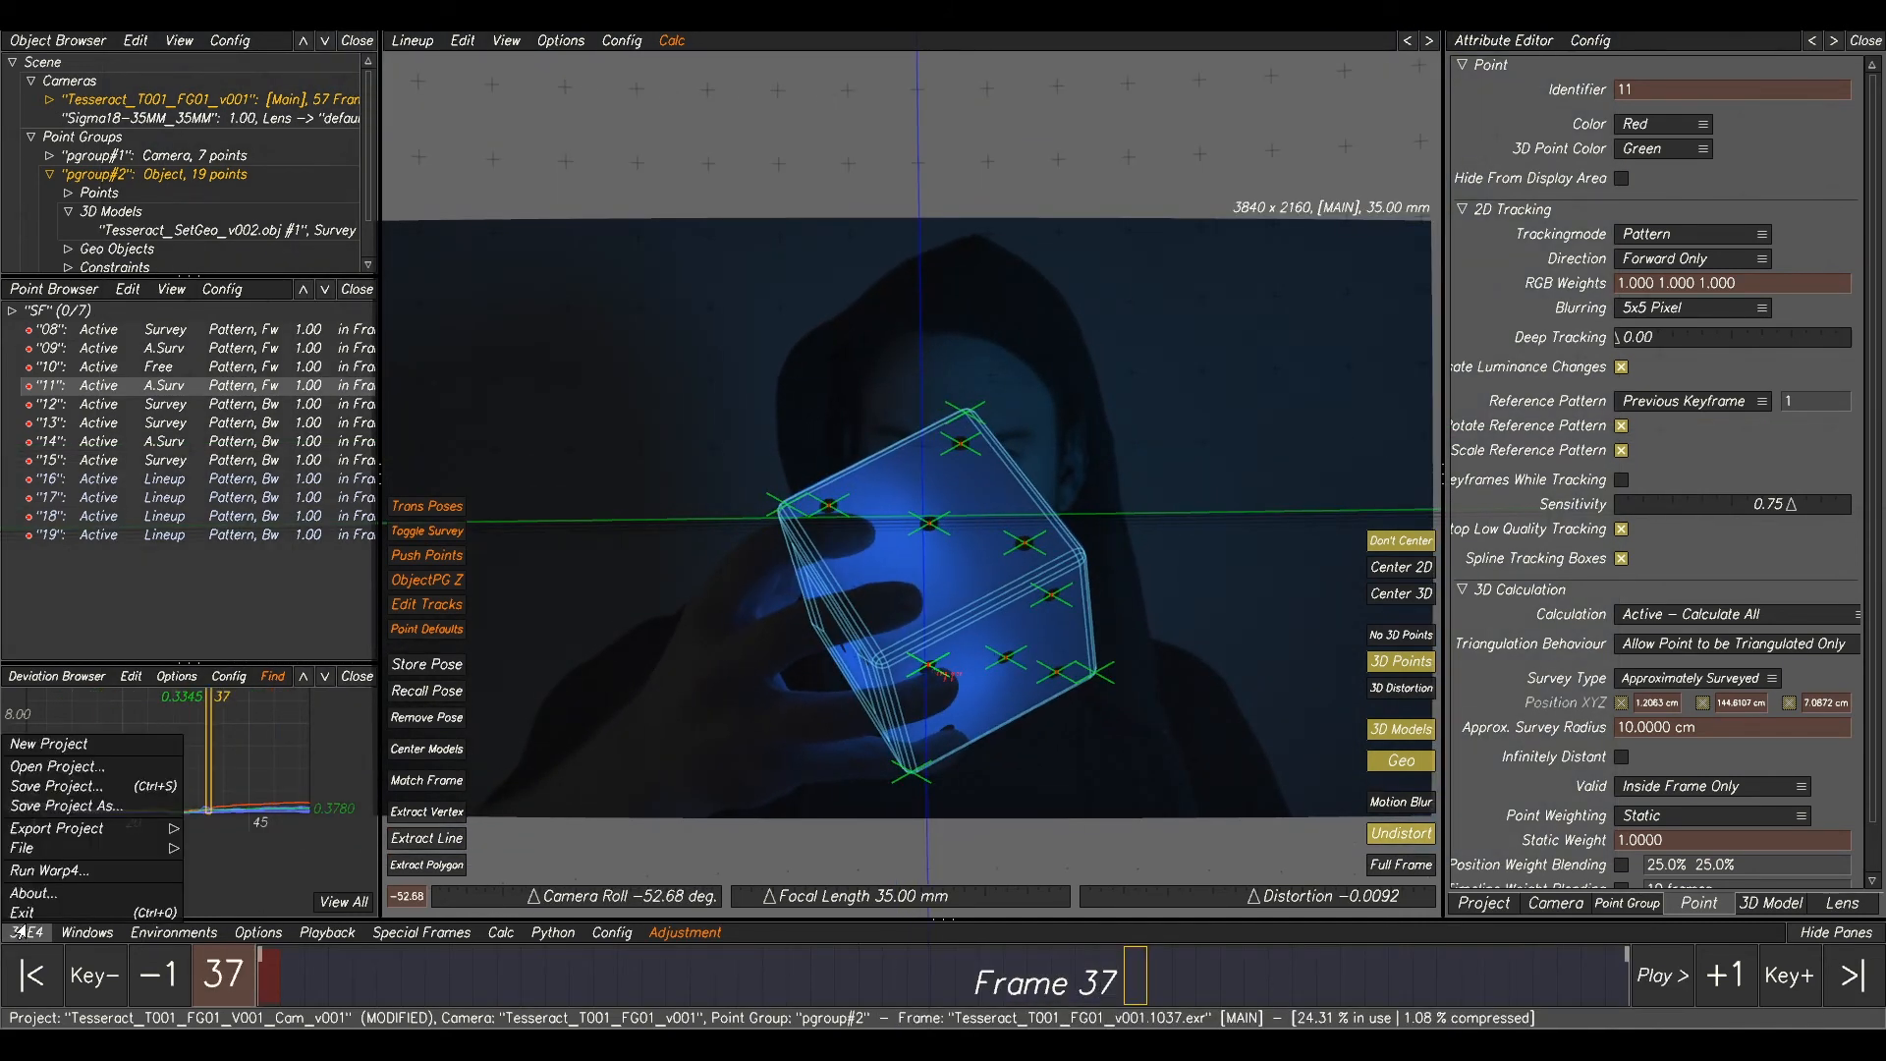
pyautogui.click(70, 805)
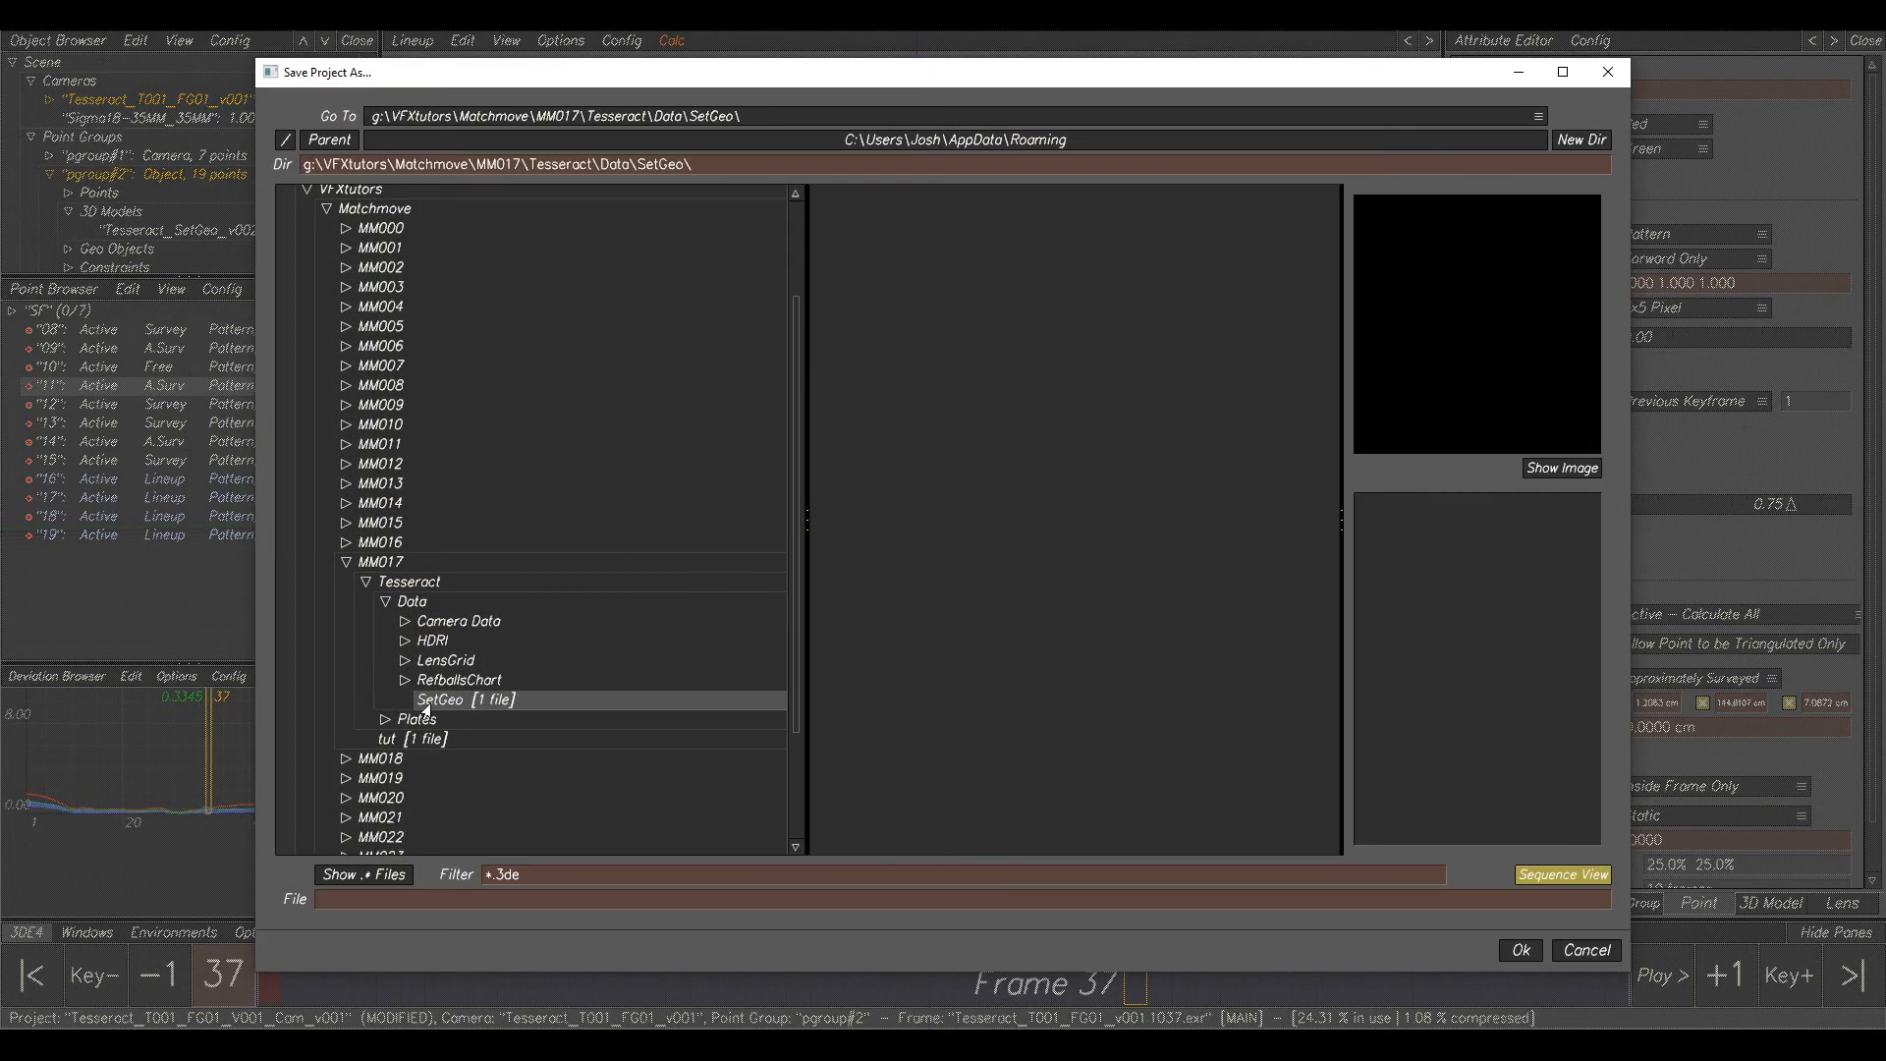
pyautogui.click(432, 739)
pyautogui.click(885, 196)
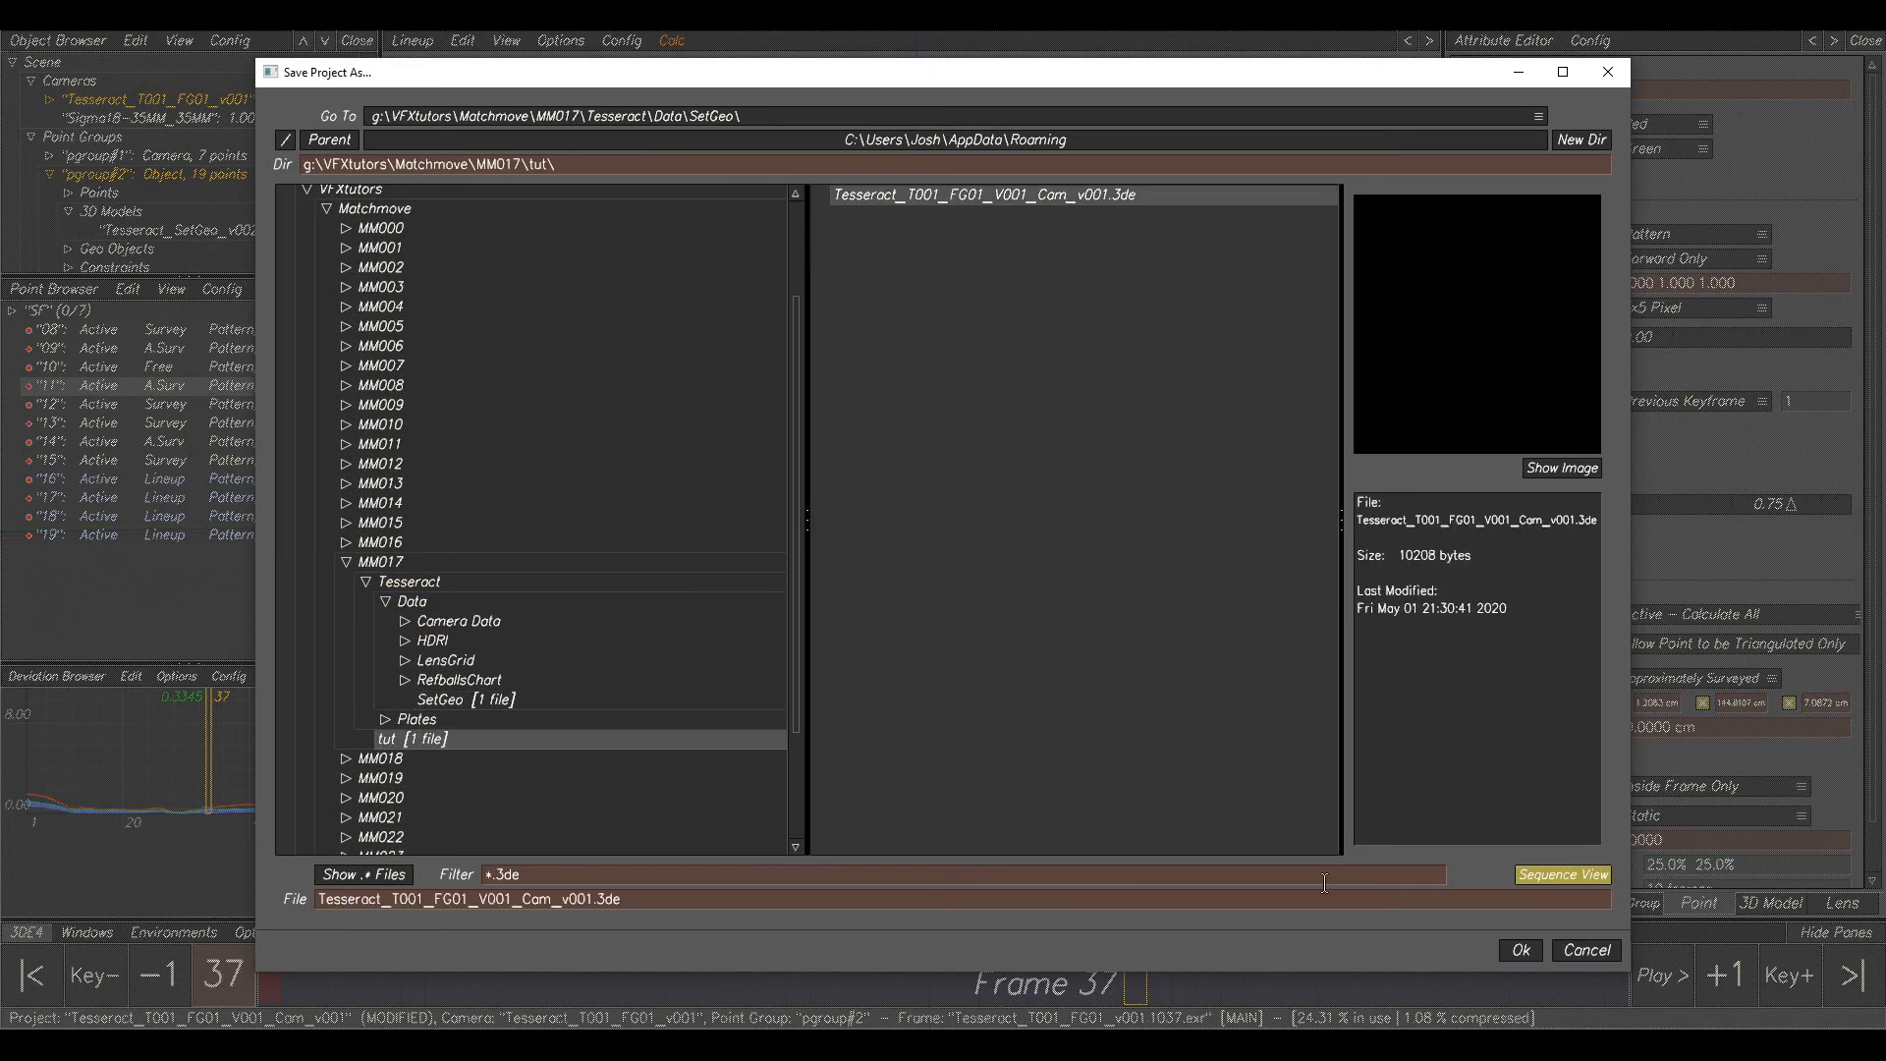
pyautogui.click(1504, 957)
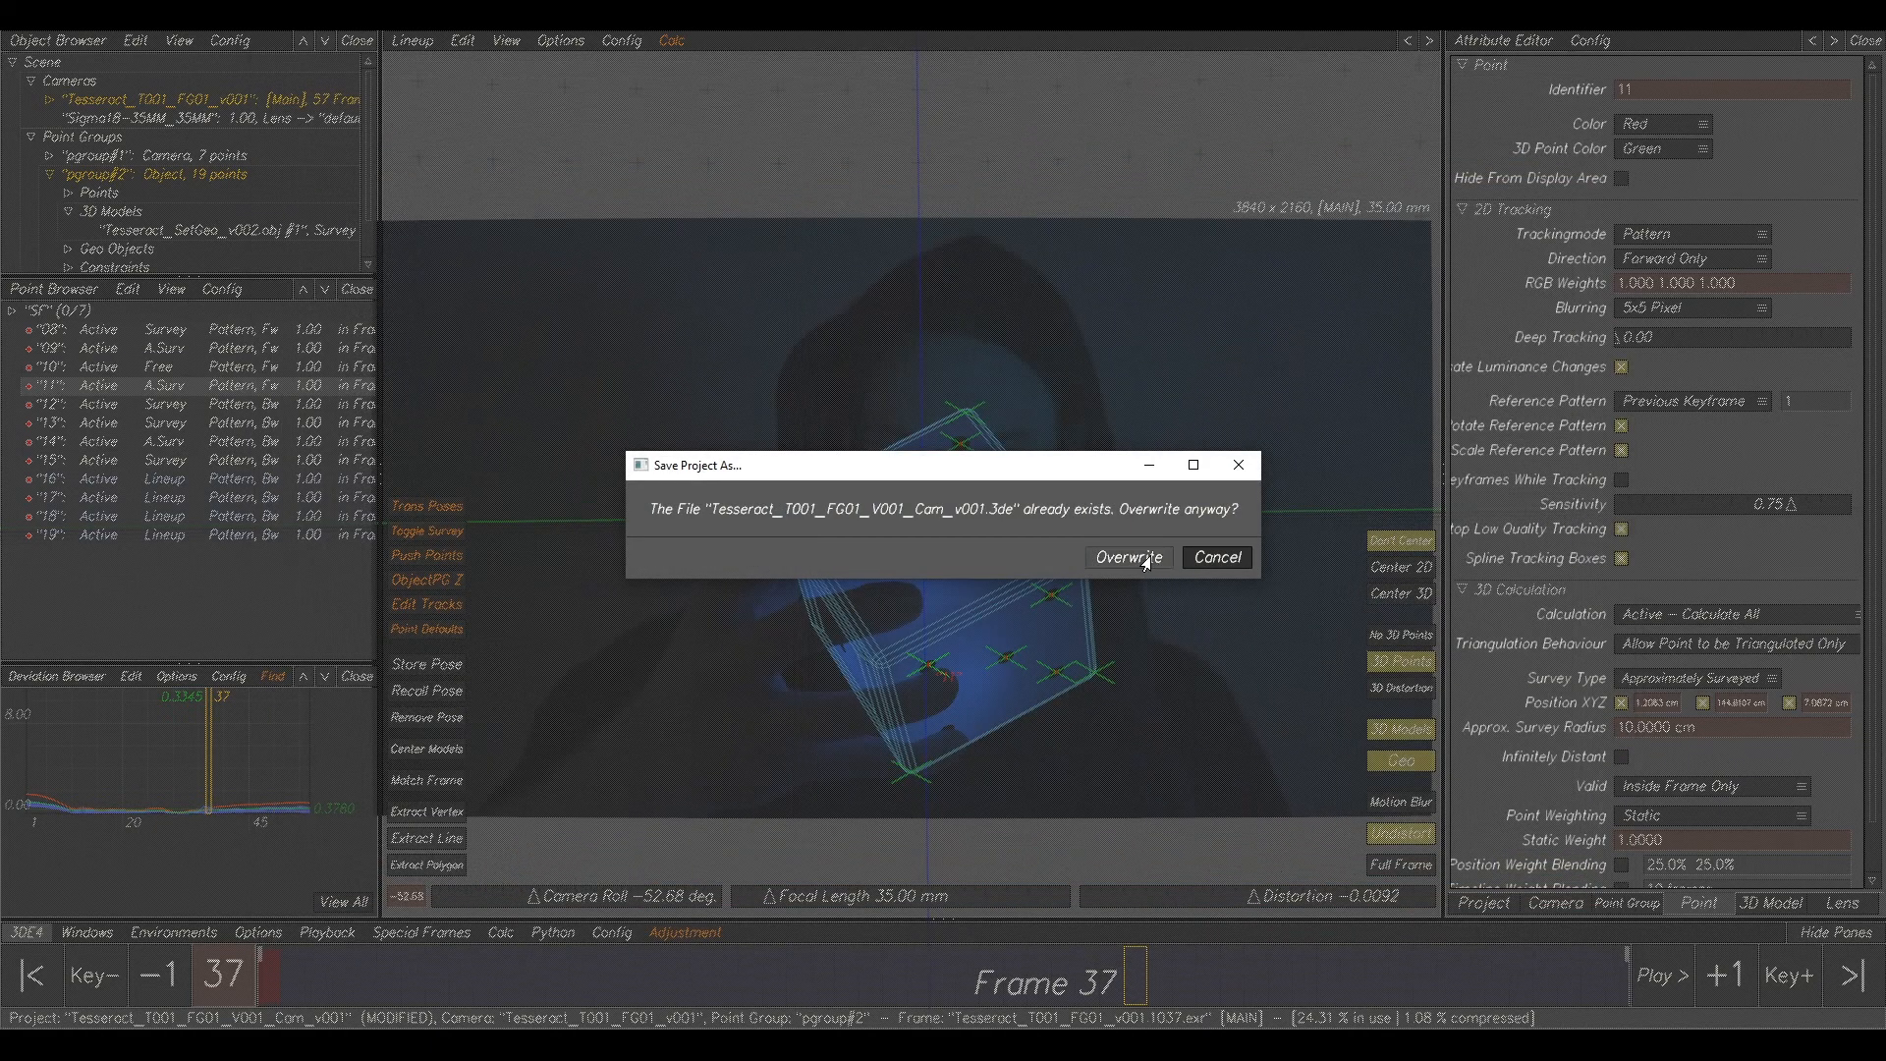
pyautogui.click(1165, 557)
pyautogui.click(1113, 625)
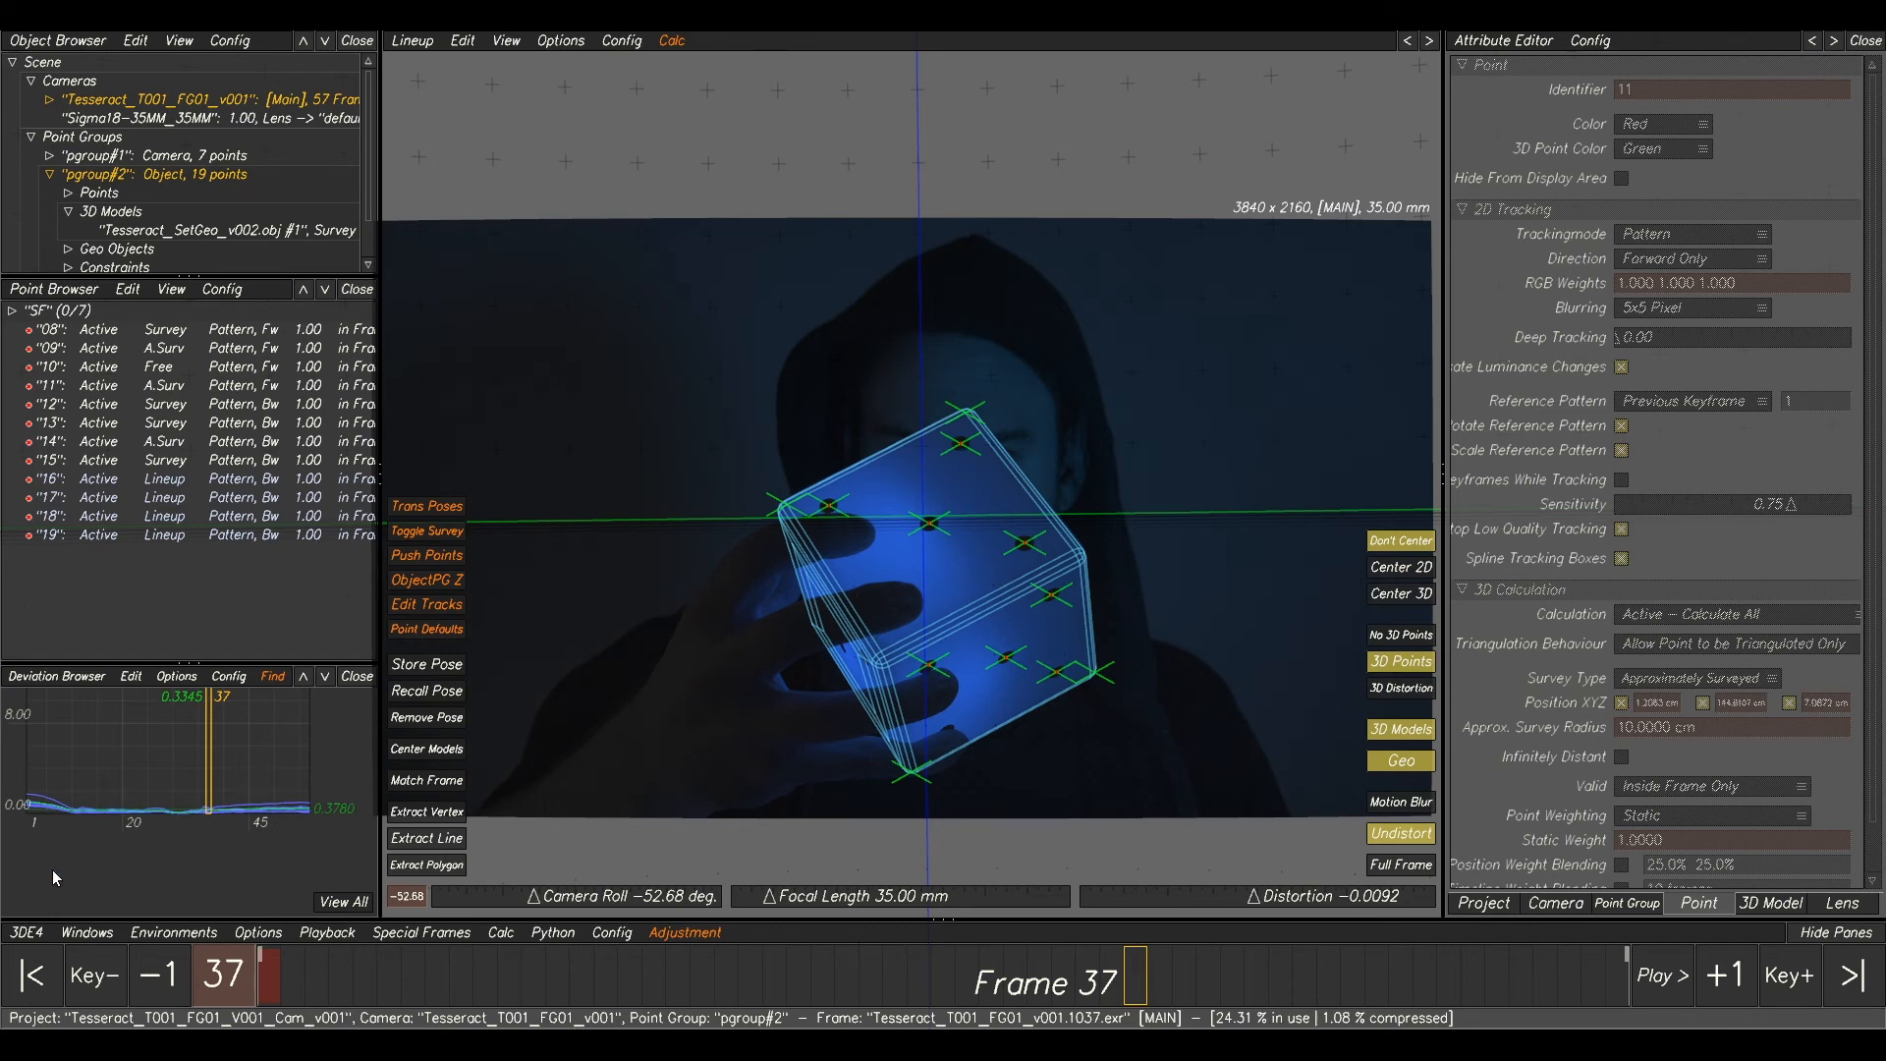
# - Start a Maya MEL script export with start frame 1001 and all 3D models included
pyautogui.click(26, 932)
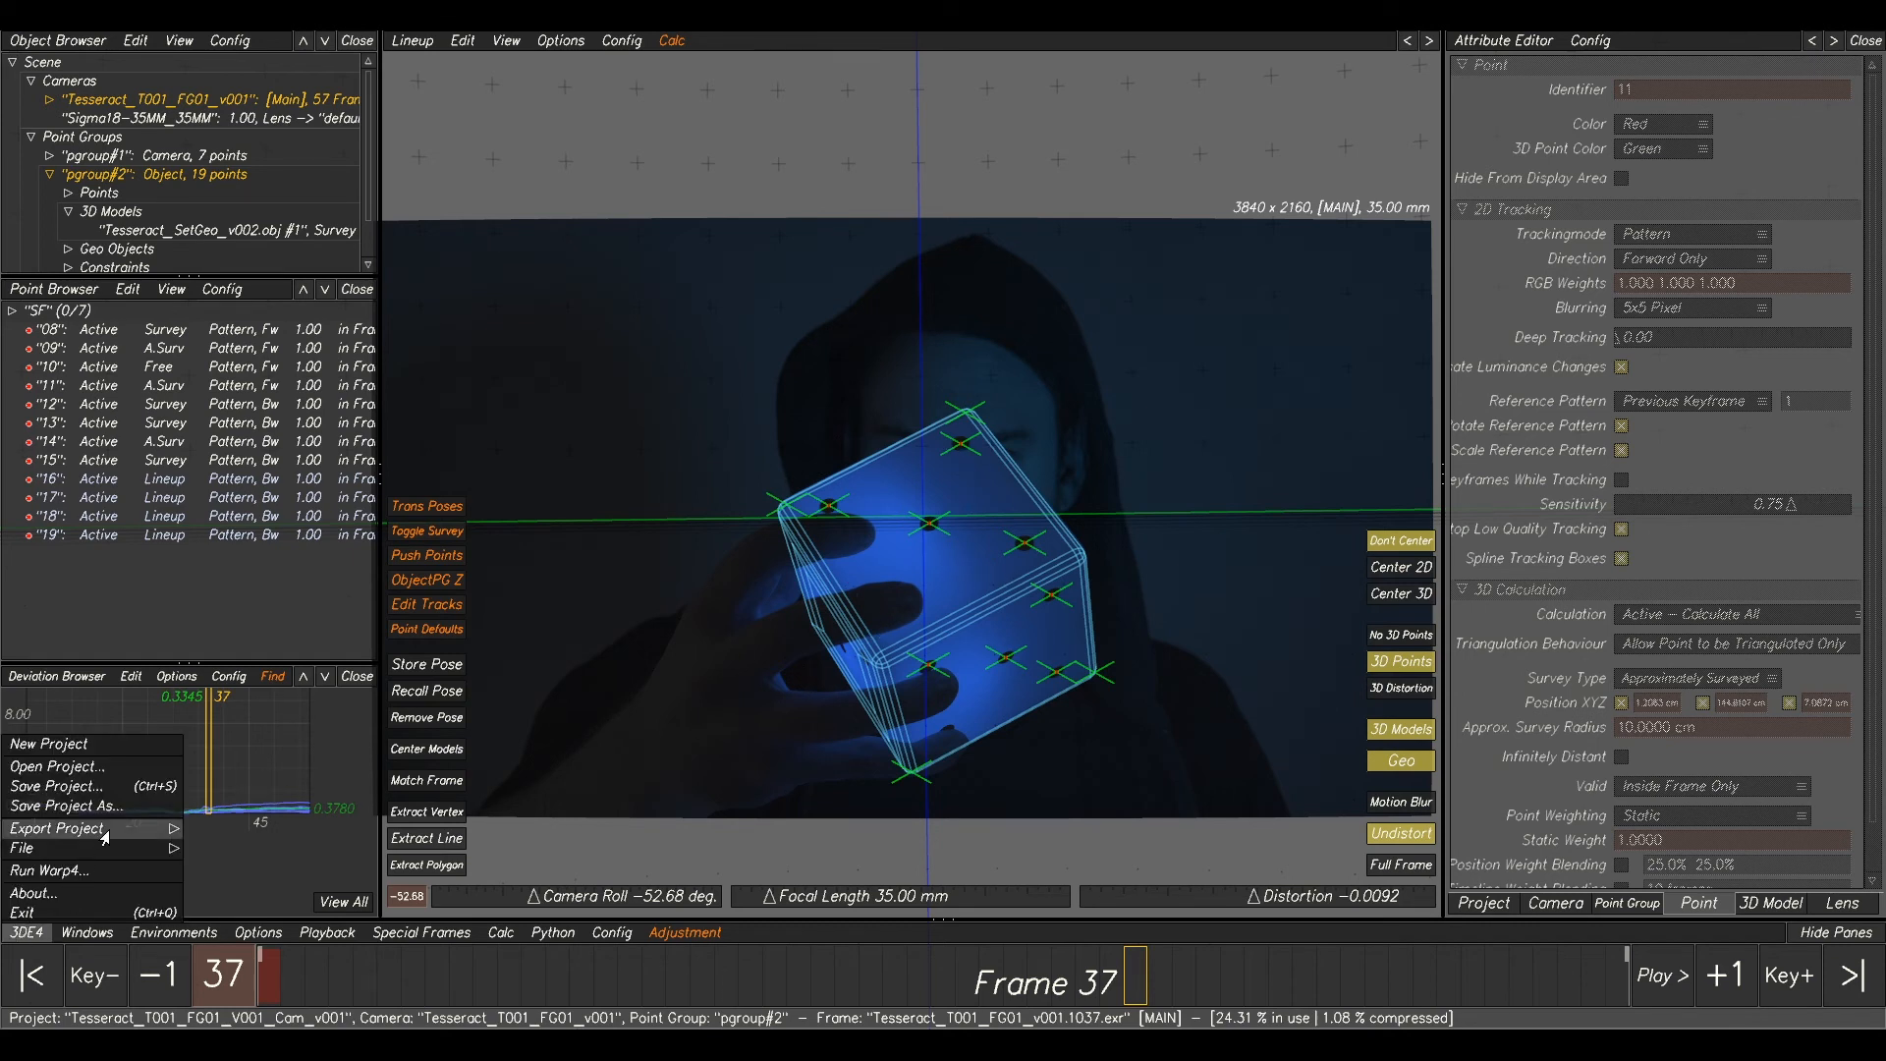
pyautogui.moveTo(103, 835)
pyautogui.click(233, 784)
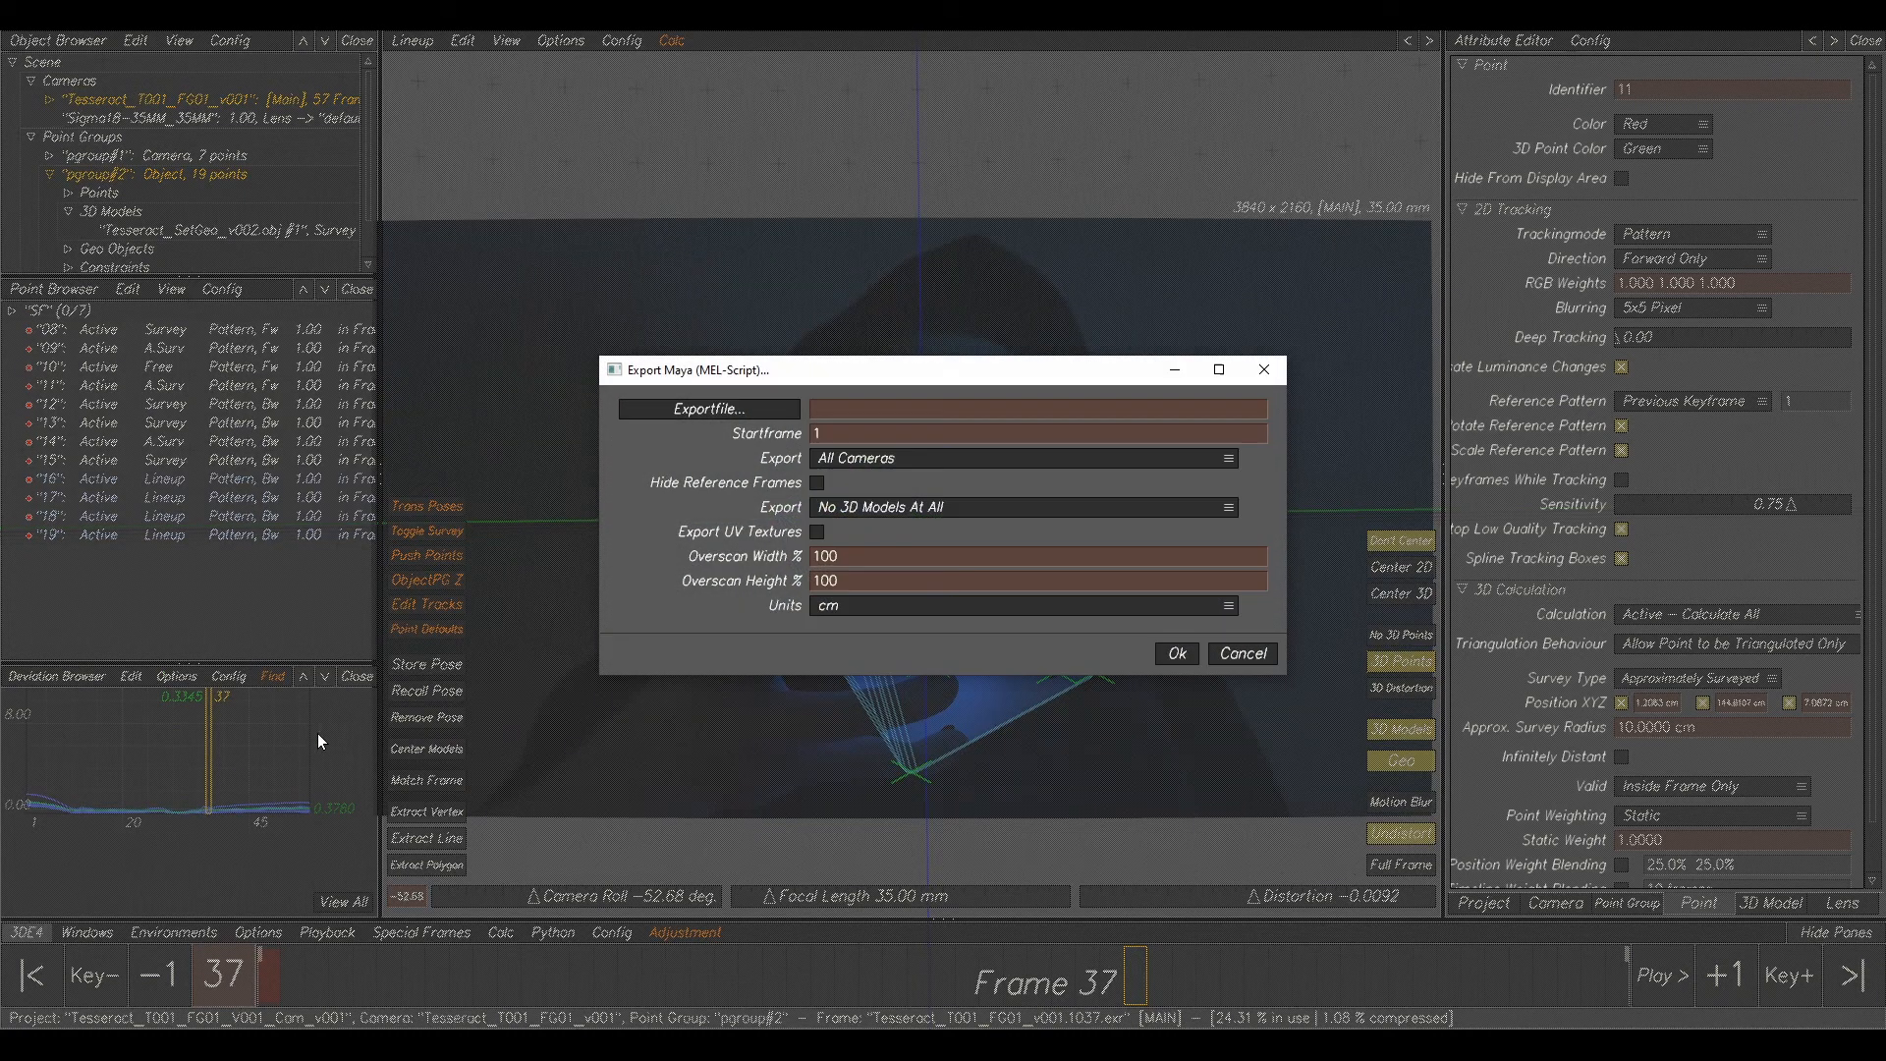
pyautogui.click(843, 437)
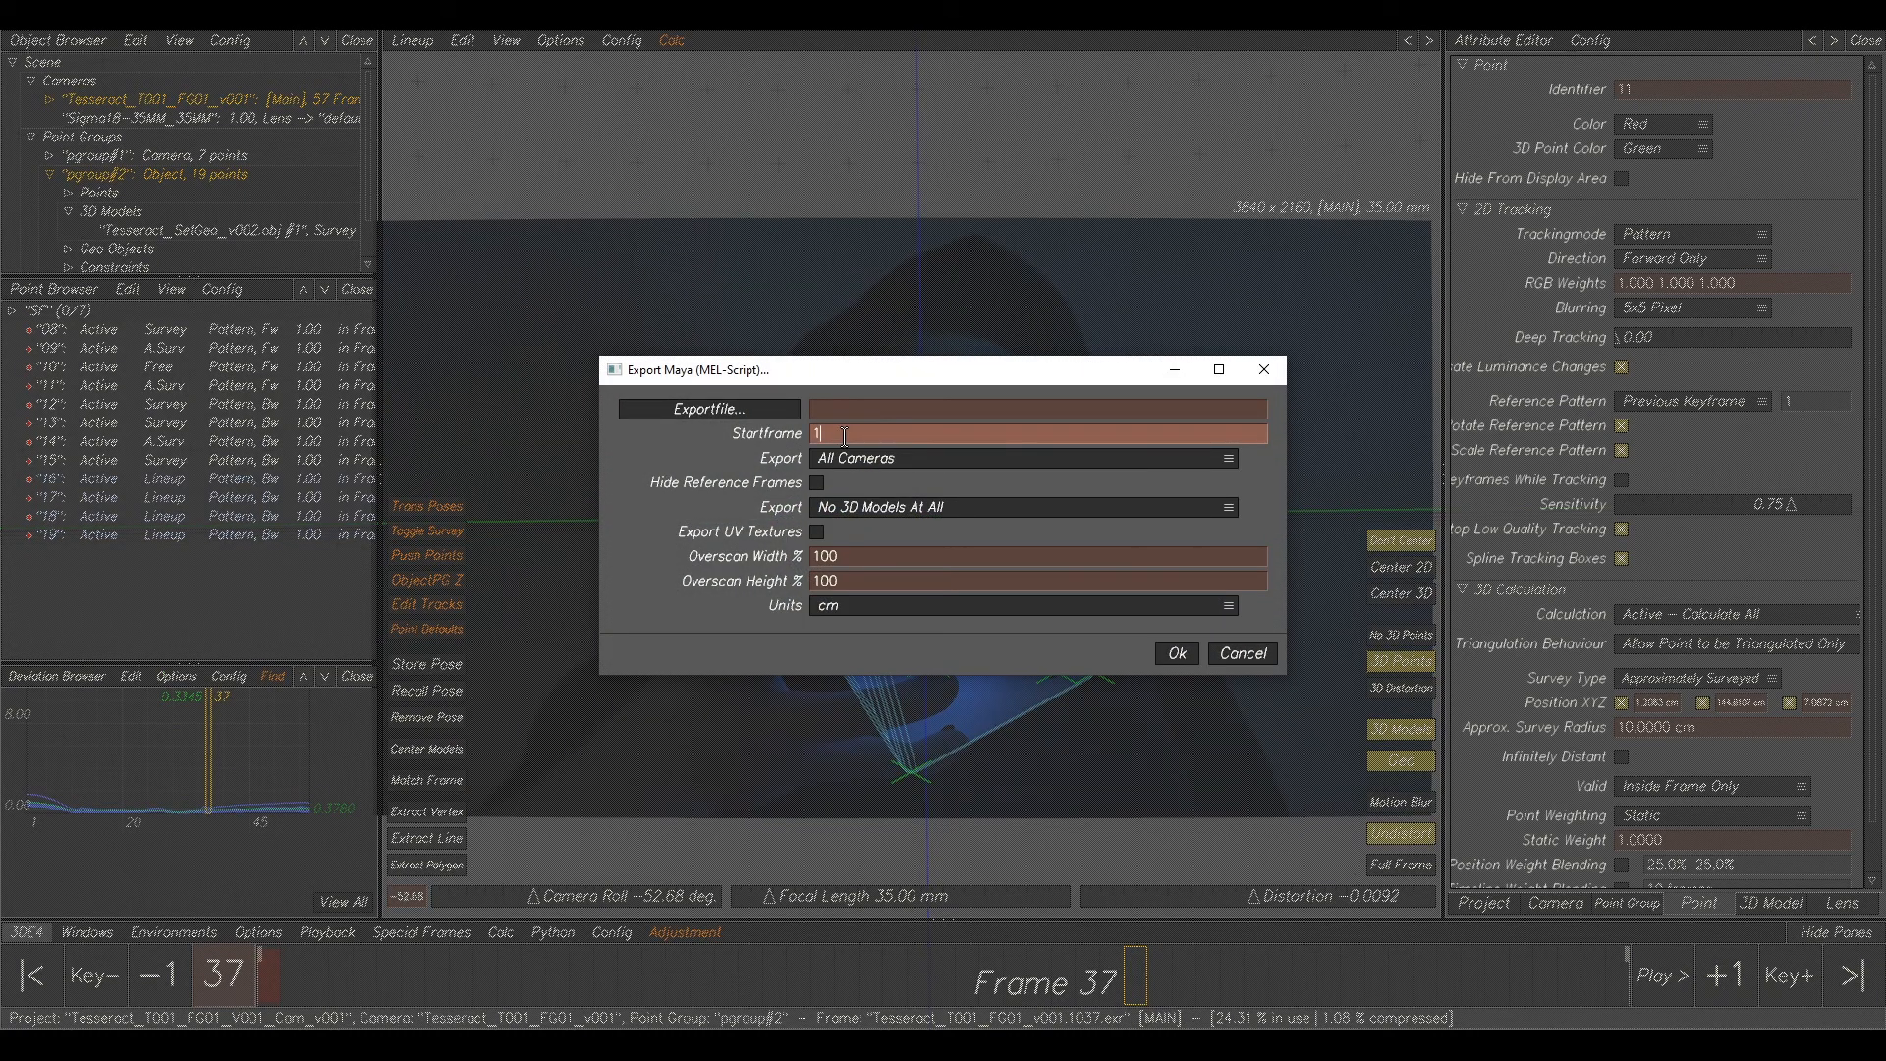
pyautogui.write('001')
pyautogui.click(842, 510)
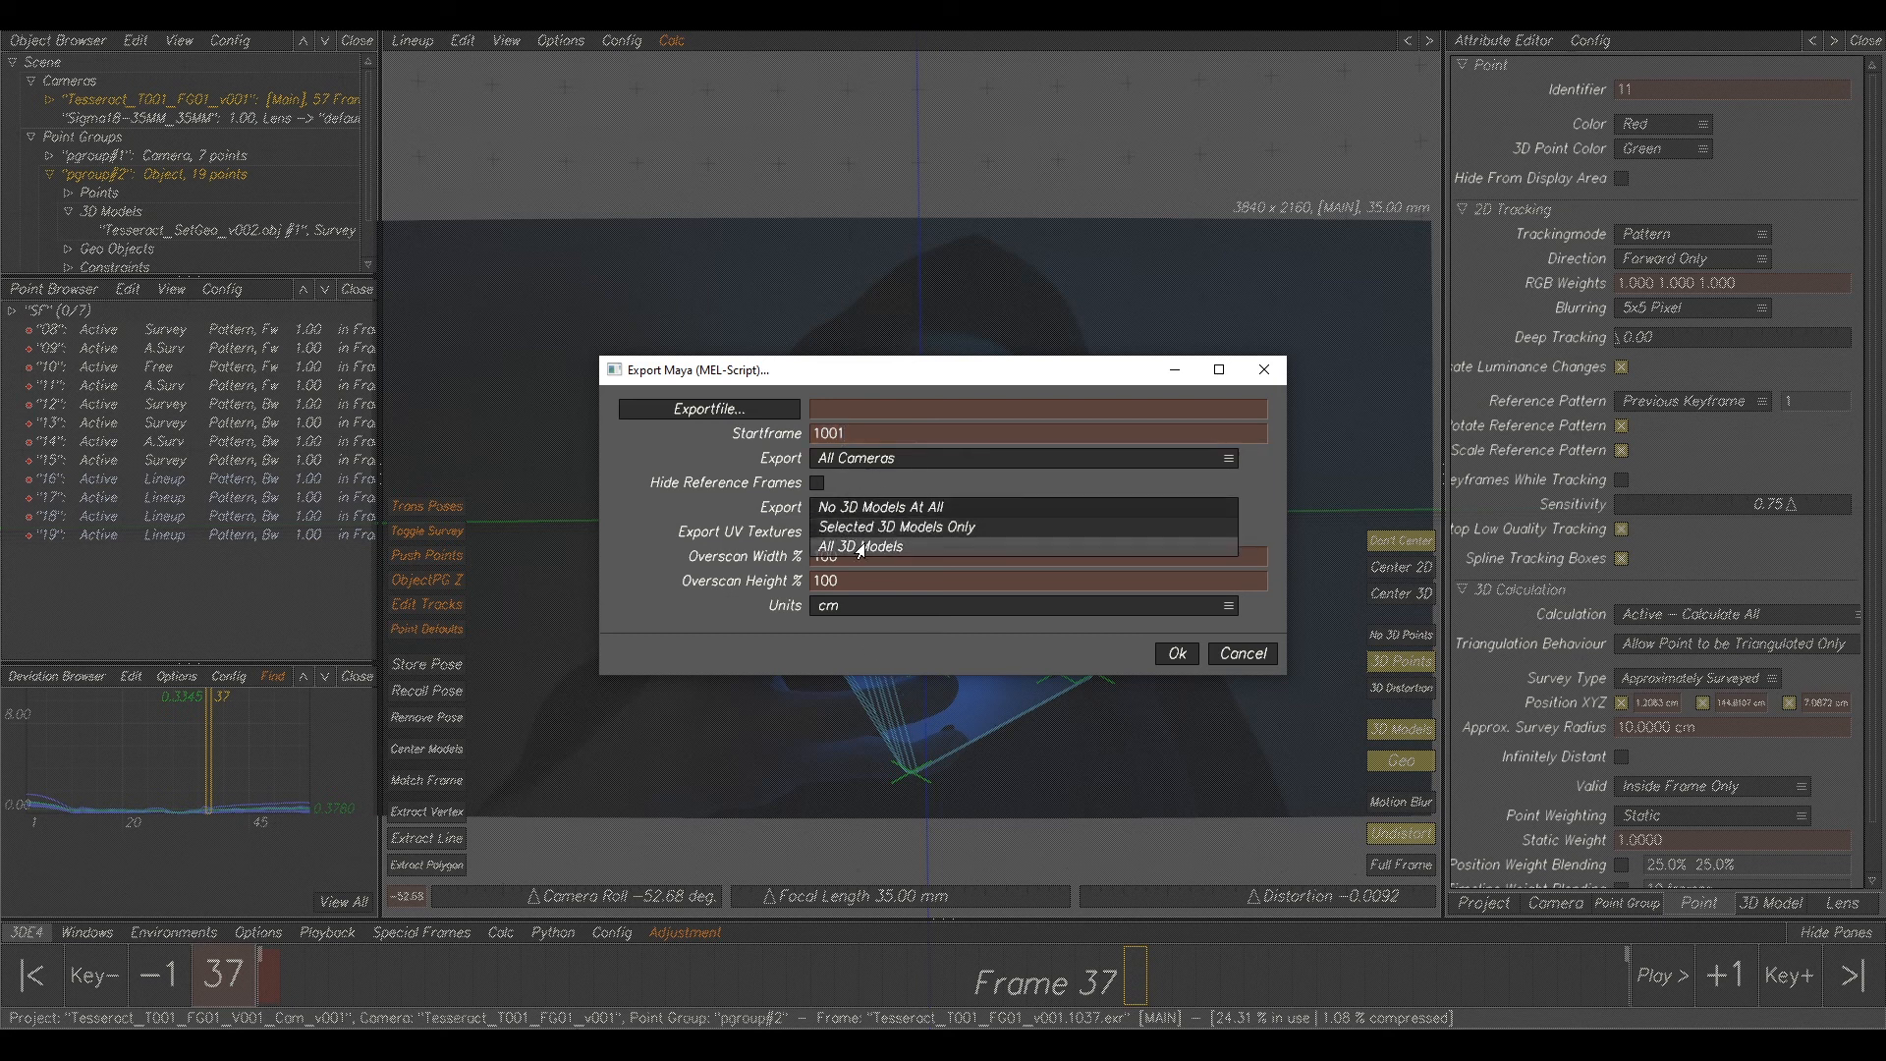
pyautogui.click(862, 544)
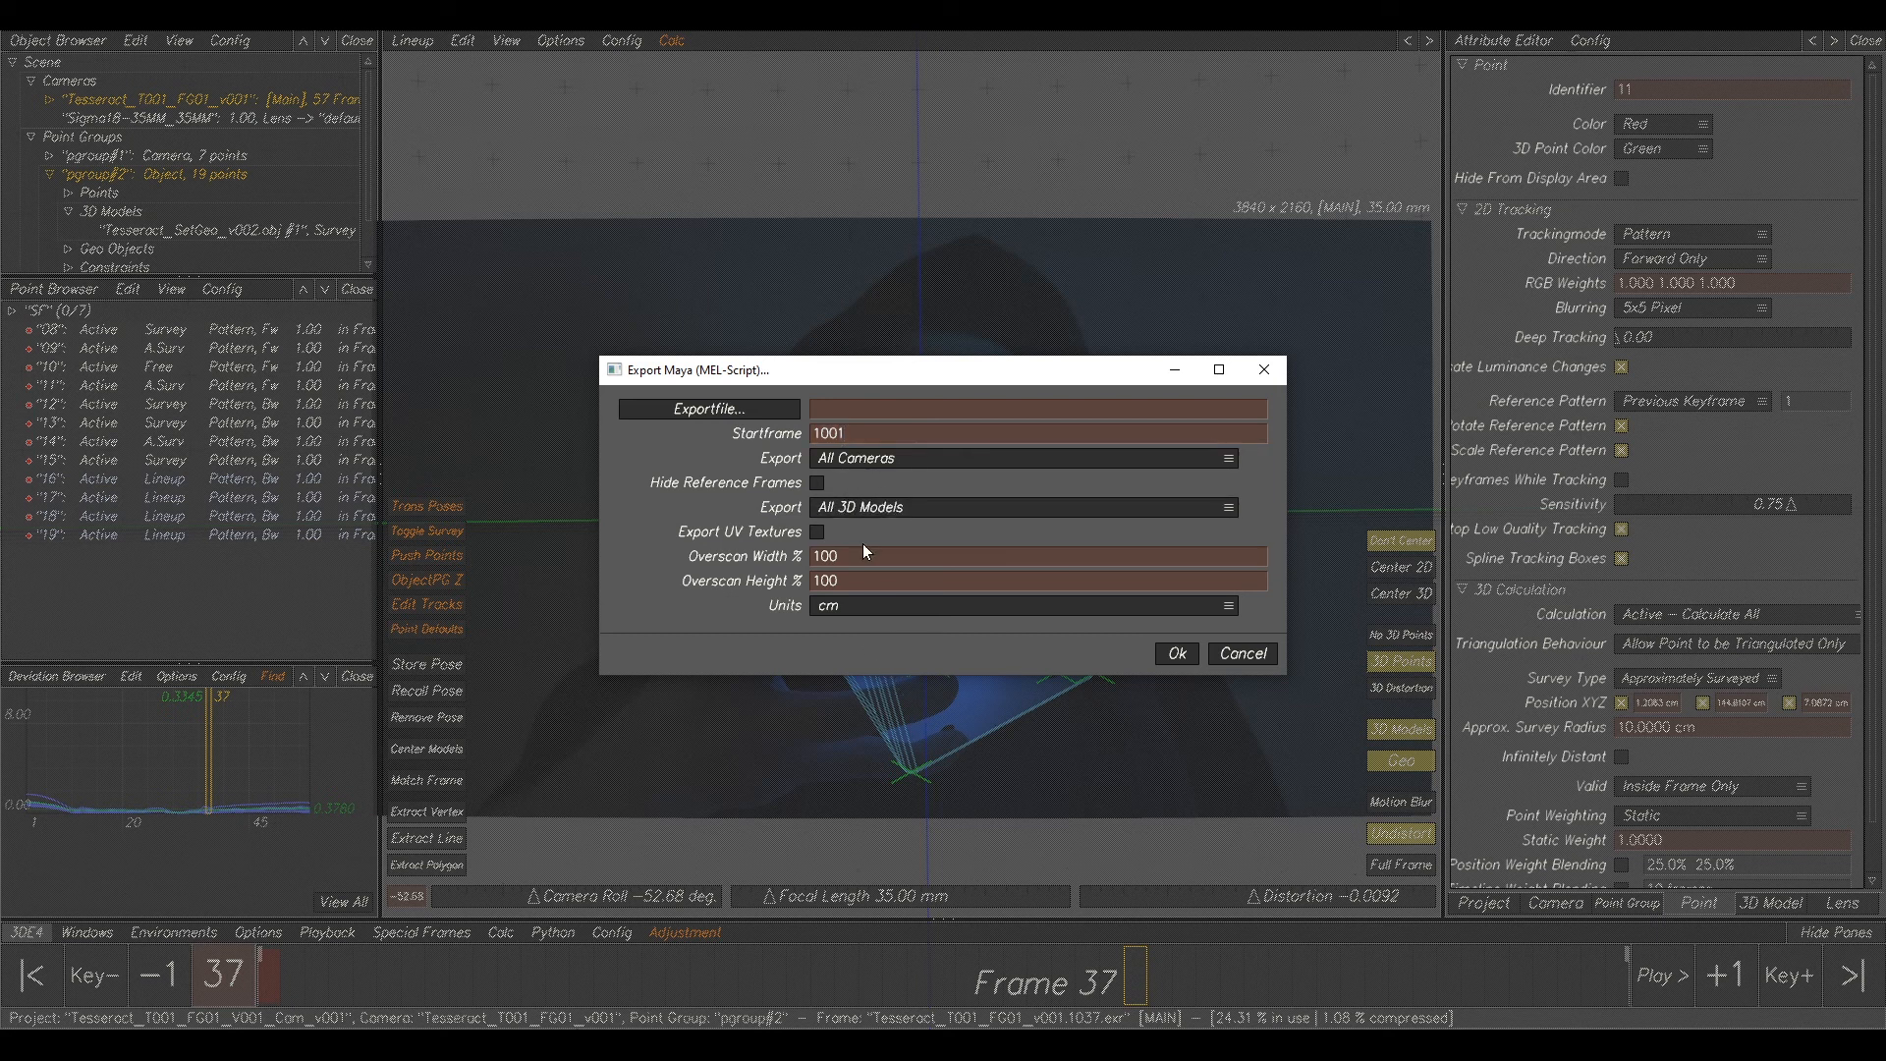
# - Name the export file Tesseract_T001_BG01_V001_Cam_v001 in the MM017 tut folder and run the Maya export
pyautogui.click(748, 410)
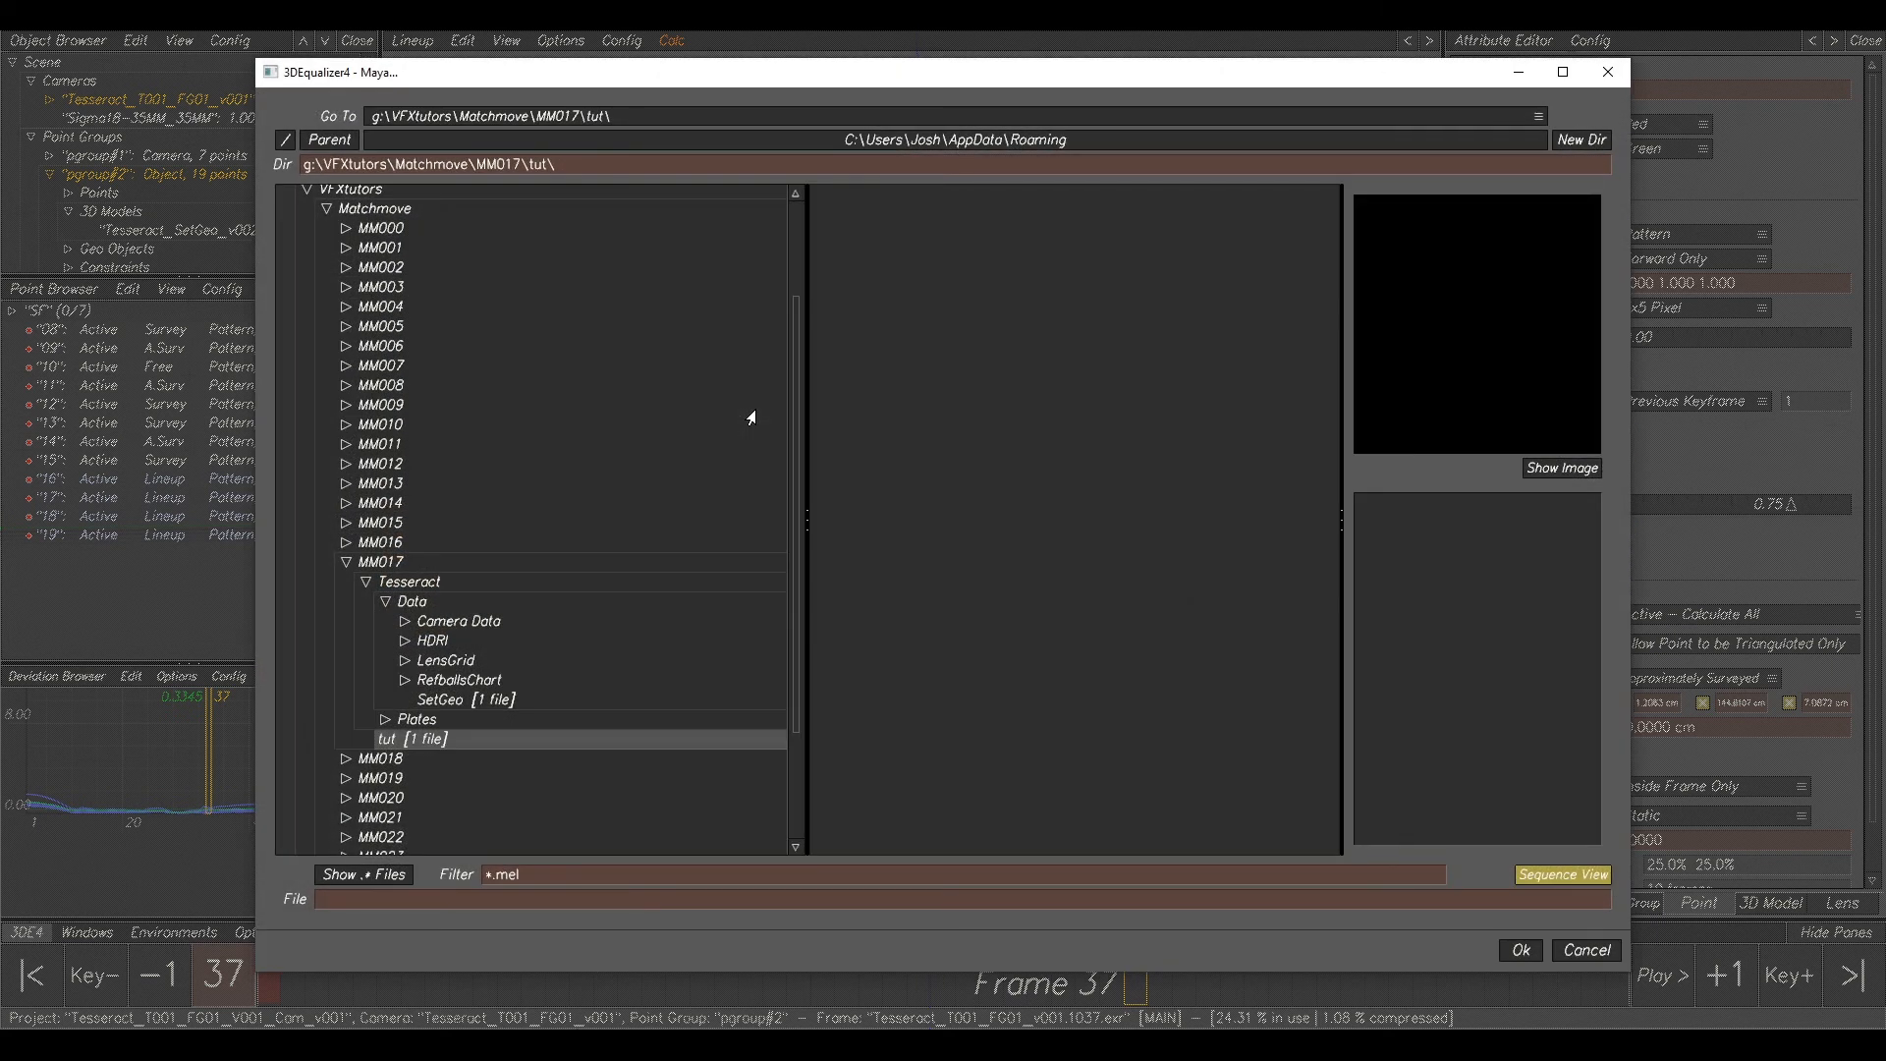
pyautogui.click(420, 896)
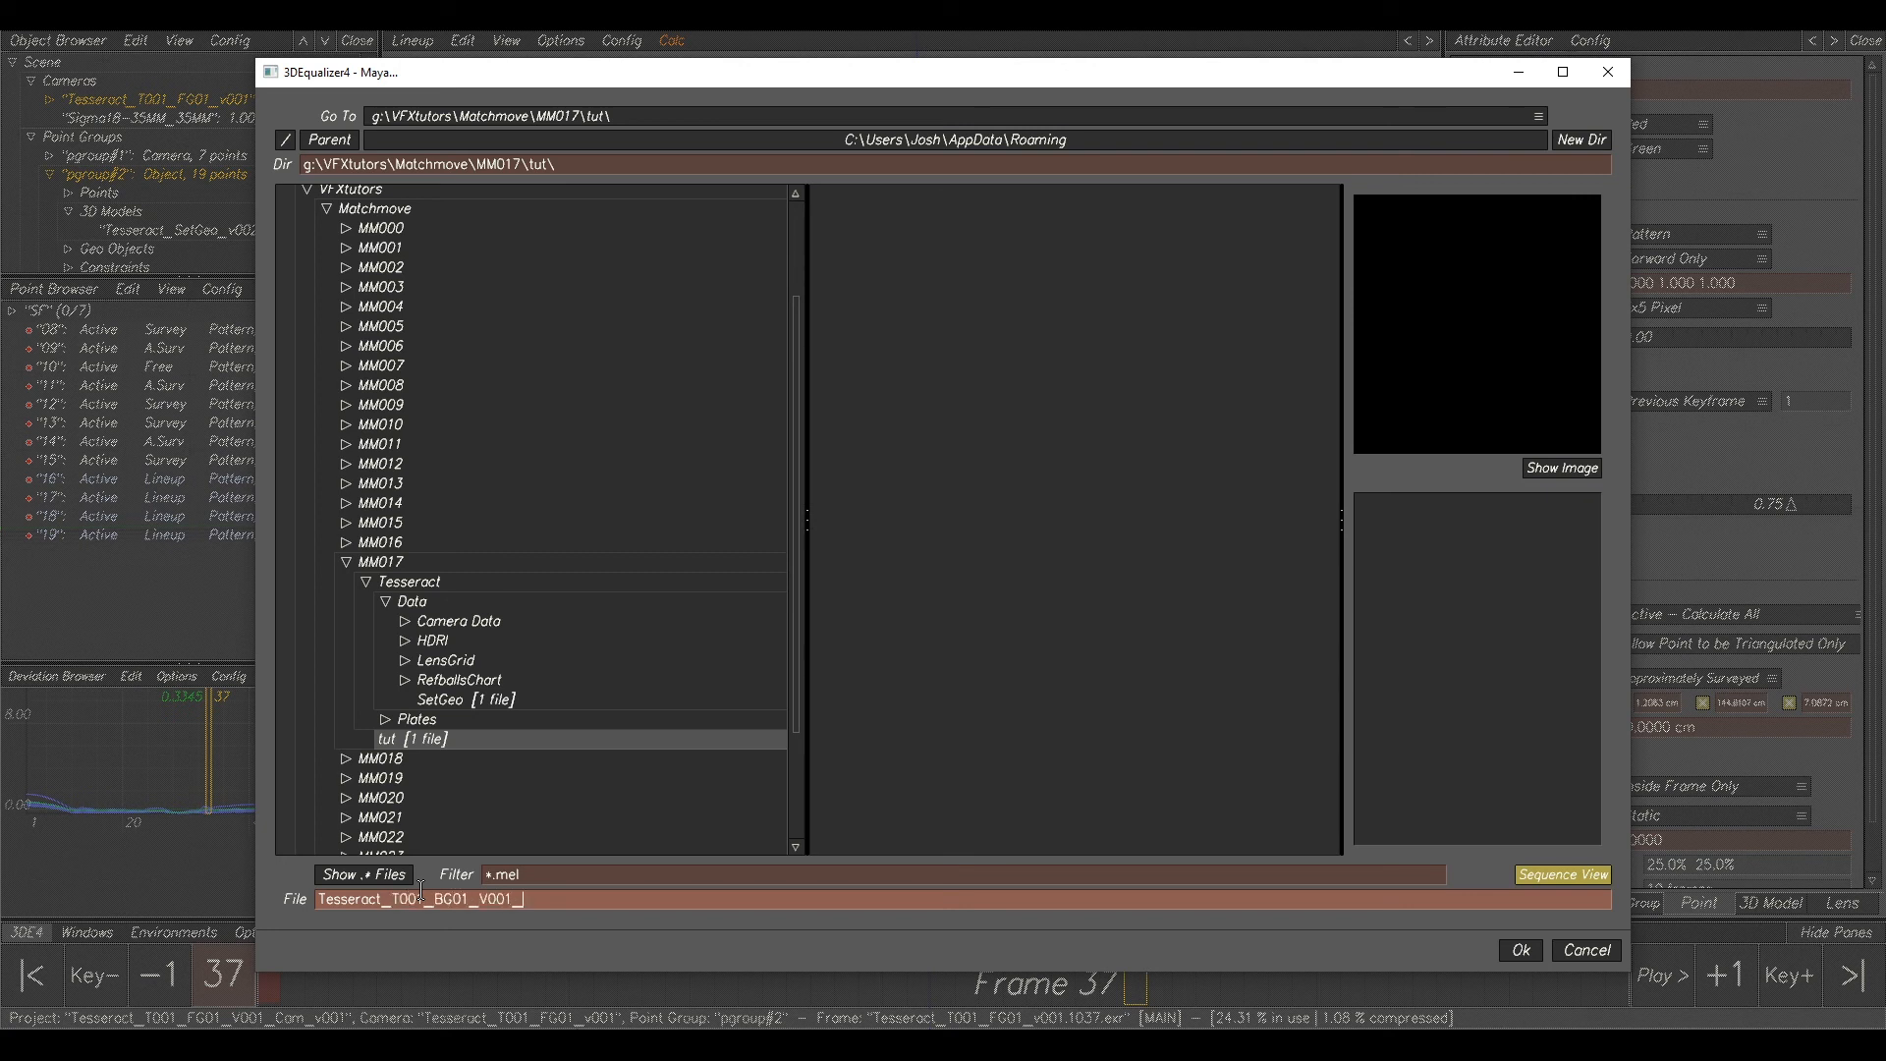
pyautogui.write('am_v001')
pyautogui.click(1521, 951)
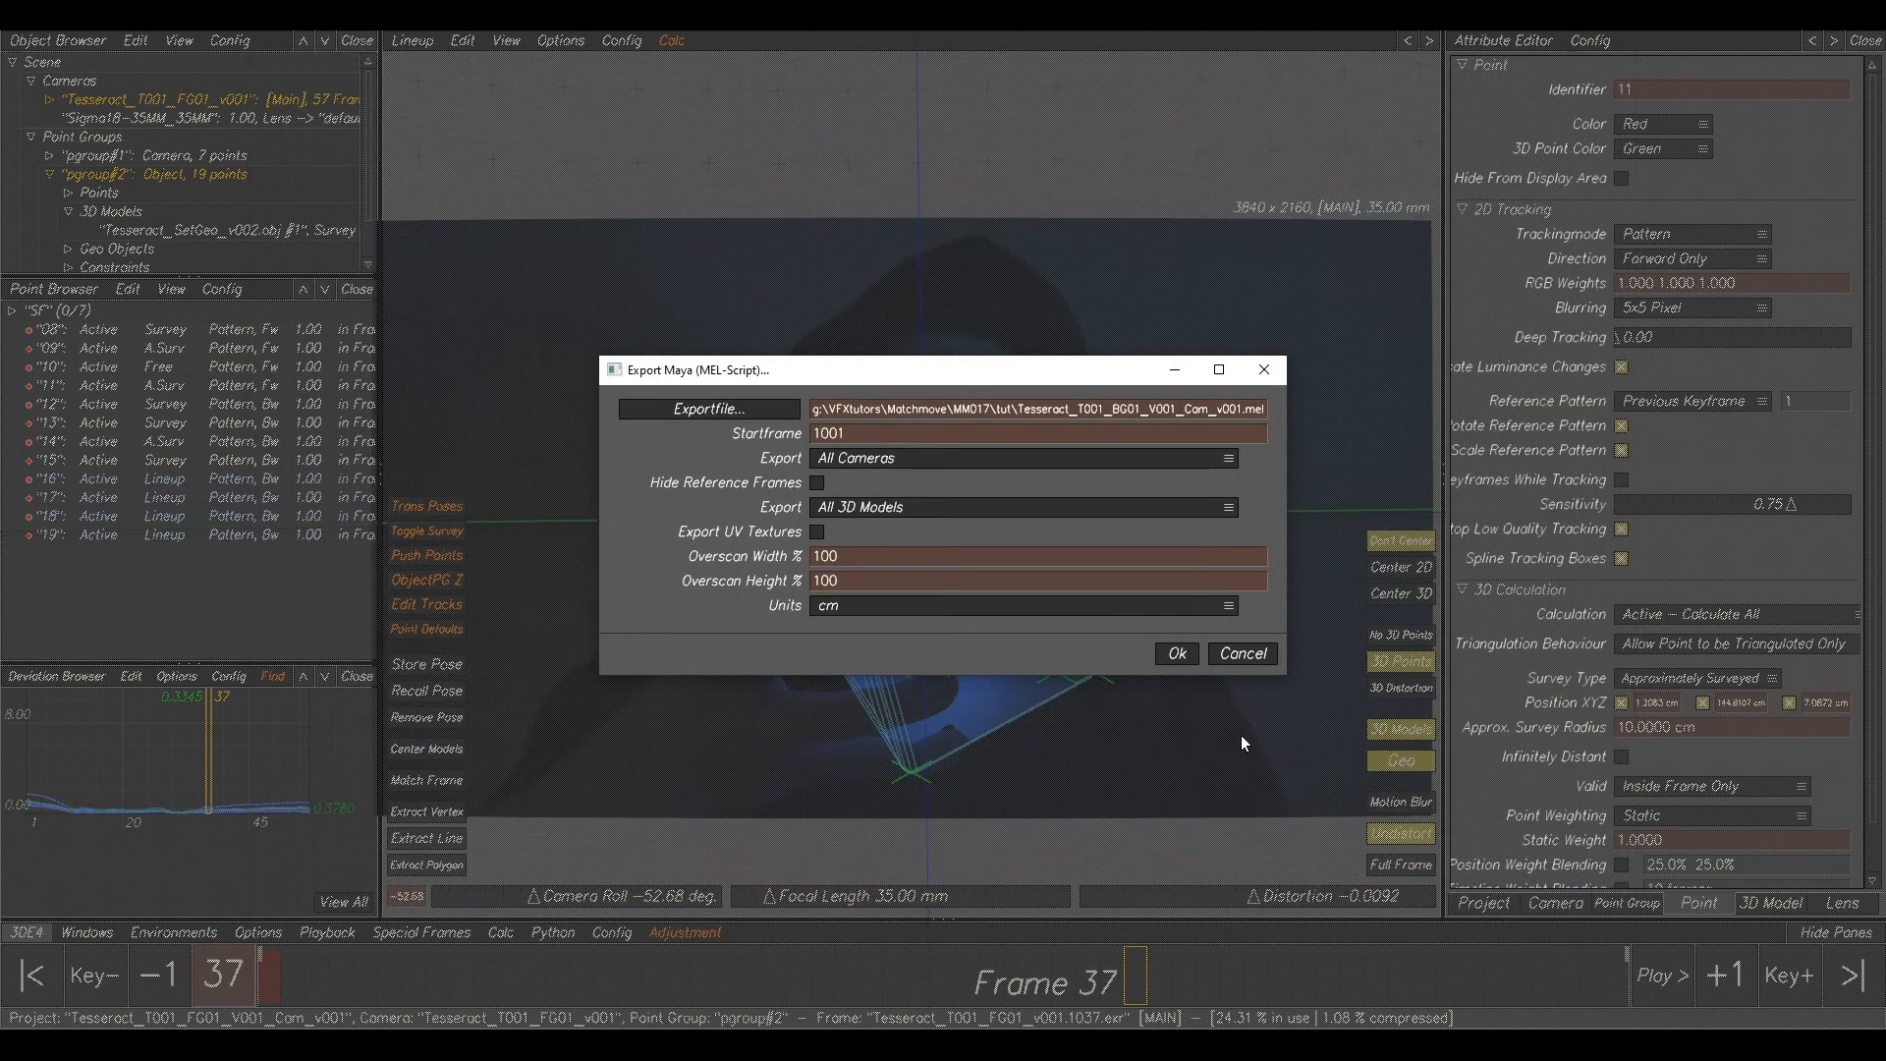
pyautogui.click(1176, 653)
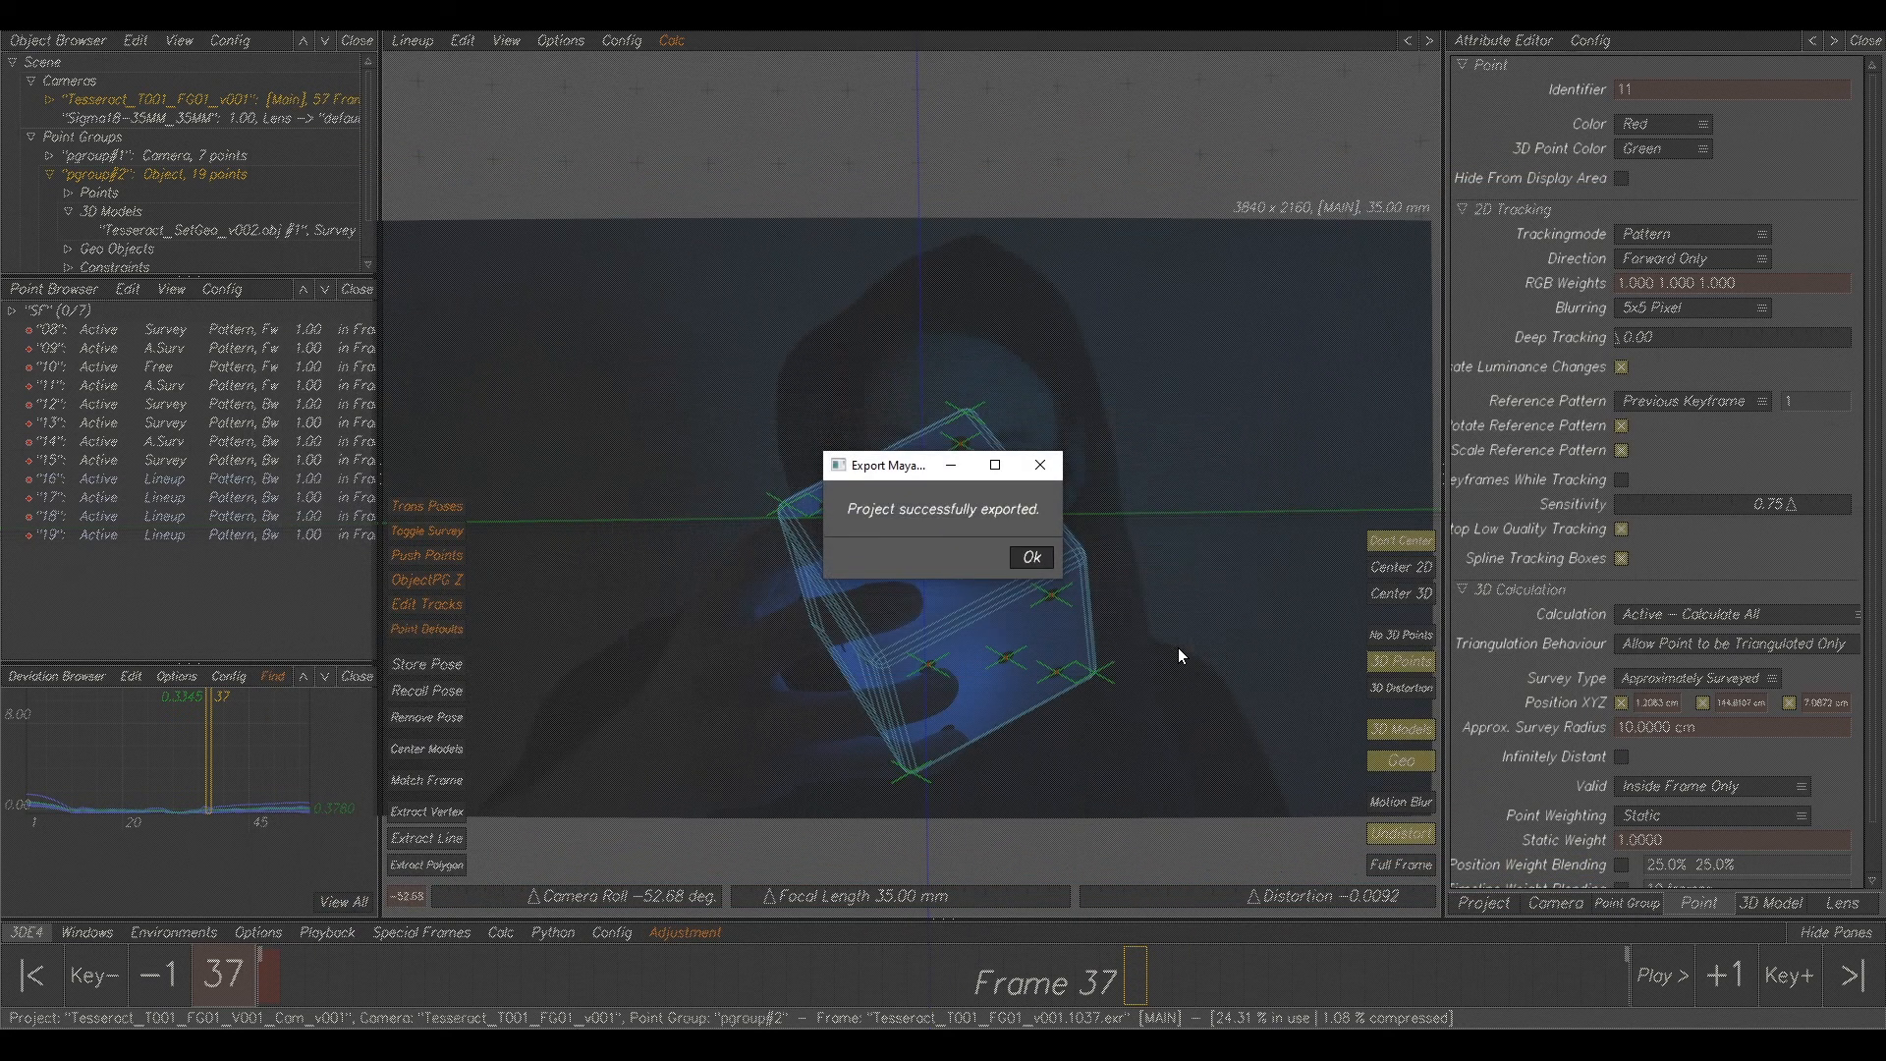
pyautogui.click(1026, 556)
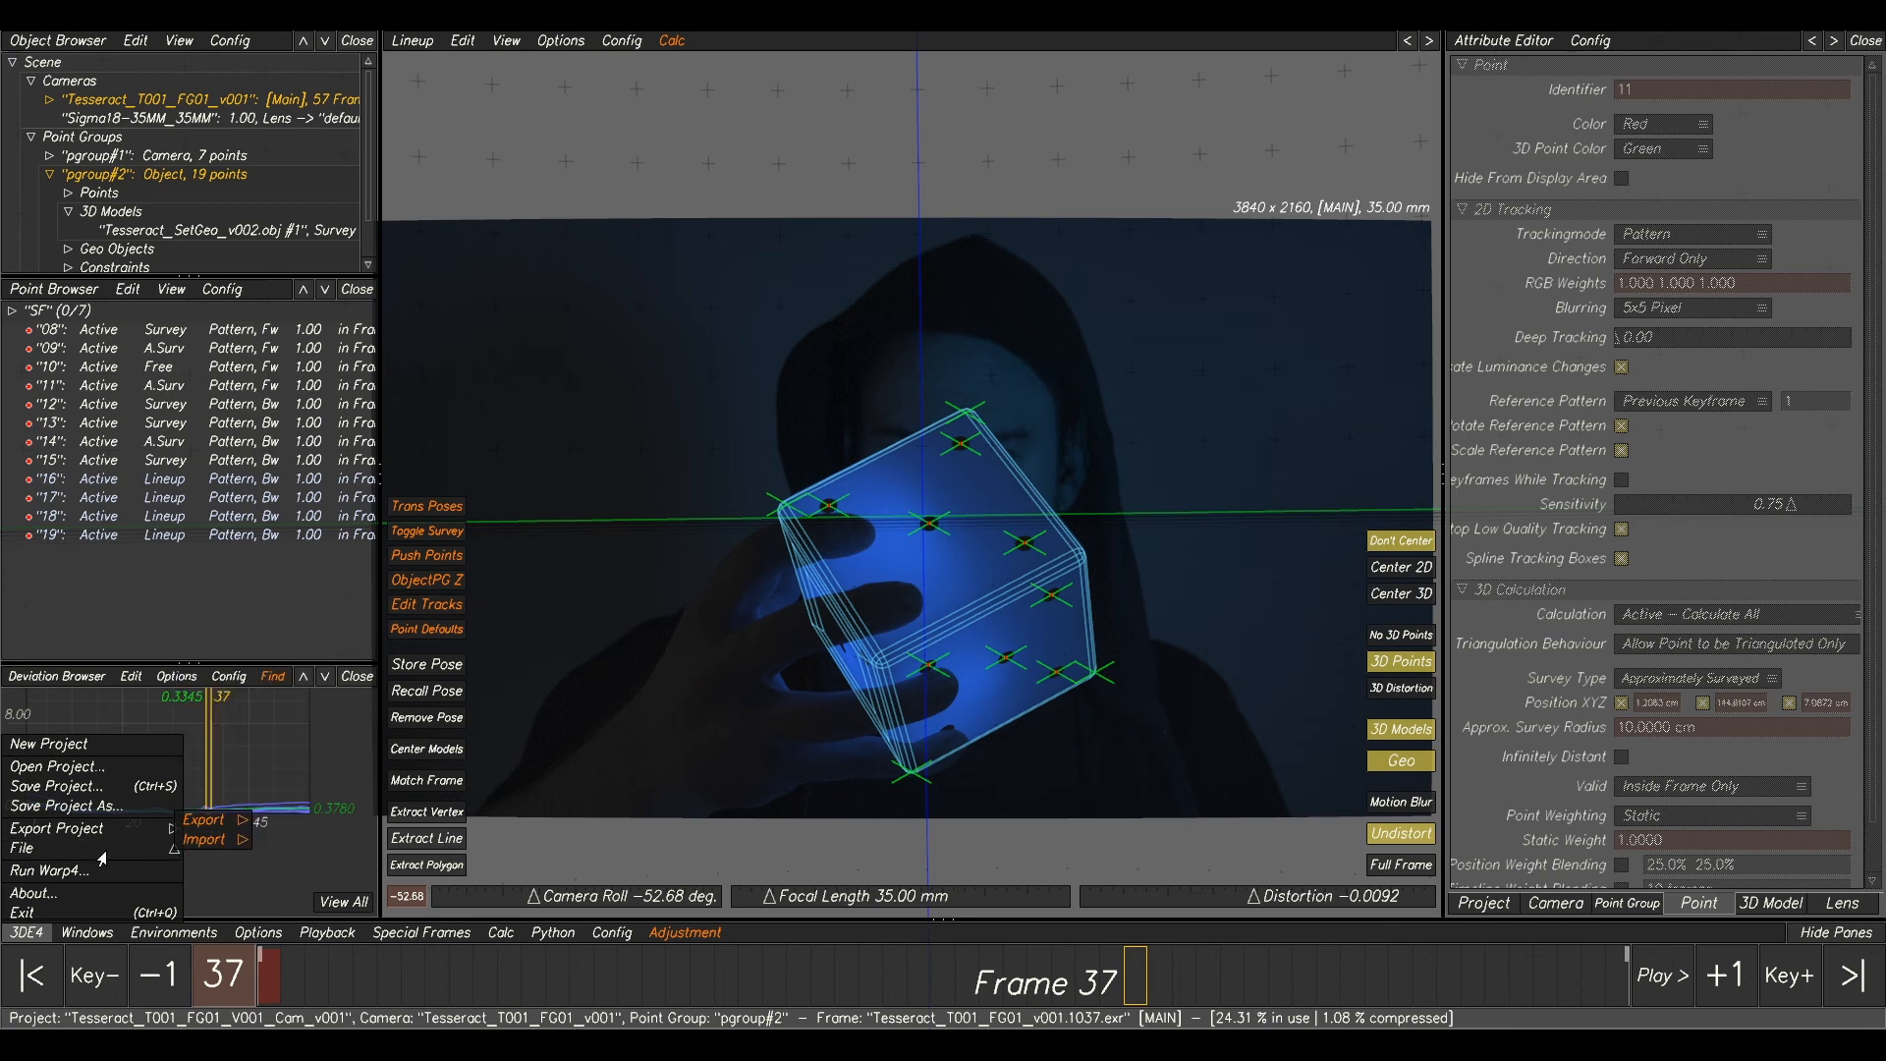
# - Export the Nuke LD_3DE4 lens distortion node to the MM017 tut folder as Tesseract_T001_BG01_v001_NukeLDnode_v001
pyautogui.moveTo(155, 854)
pyautogui.moveTo(217, 830)
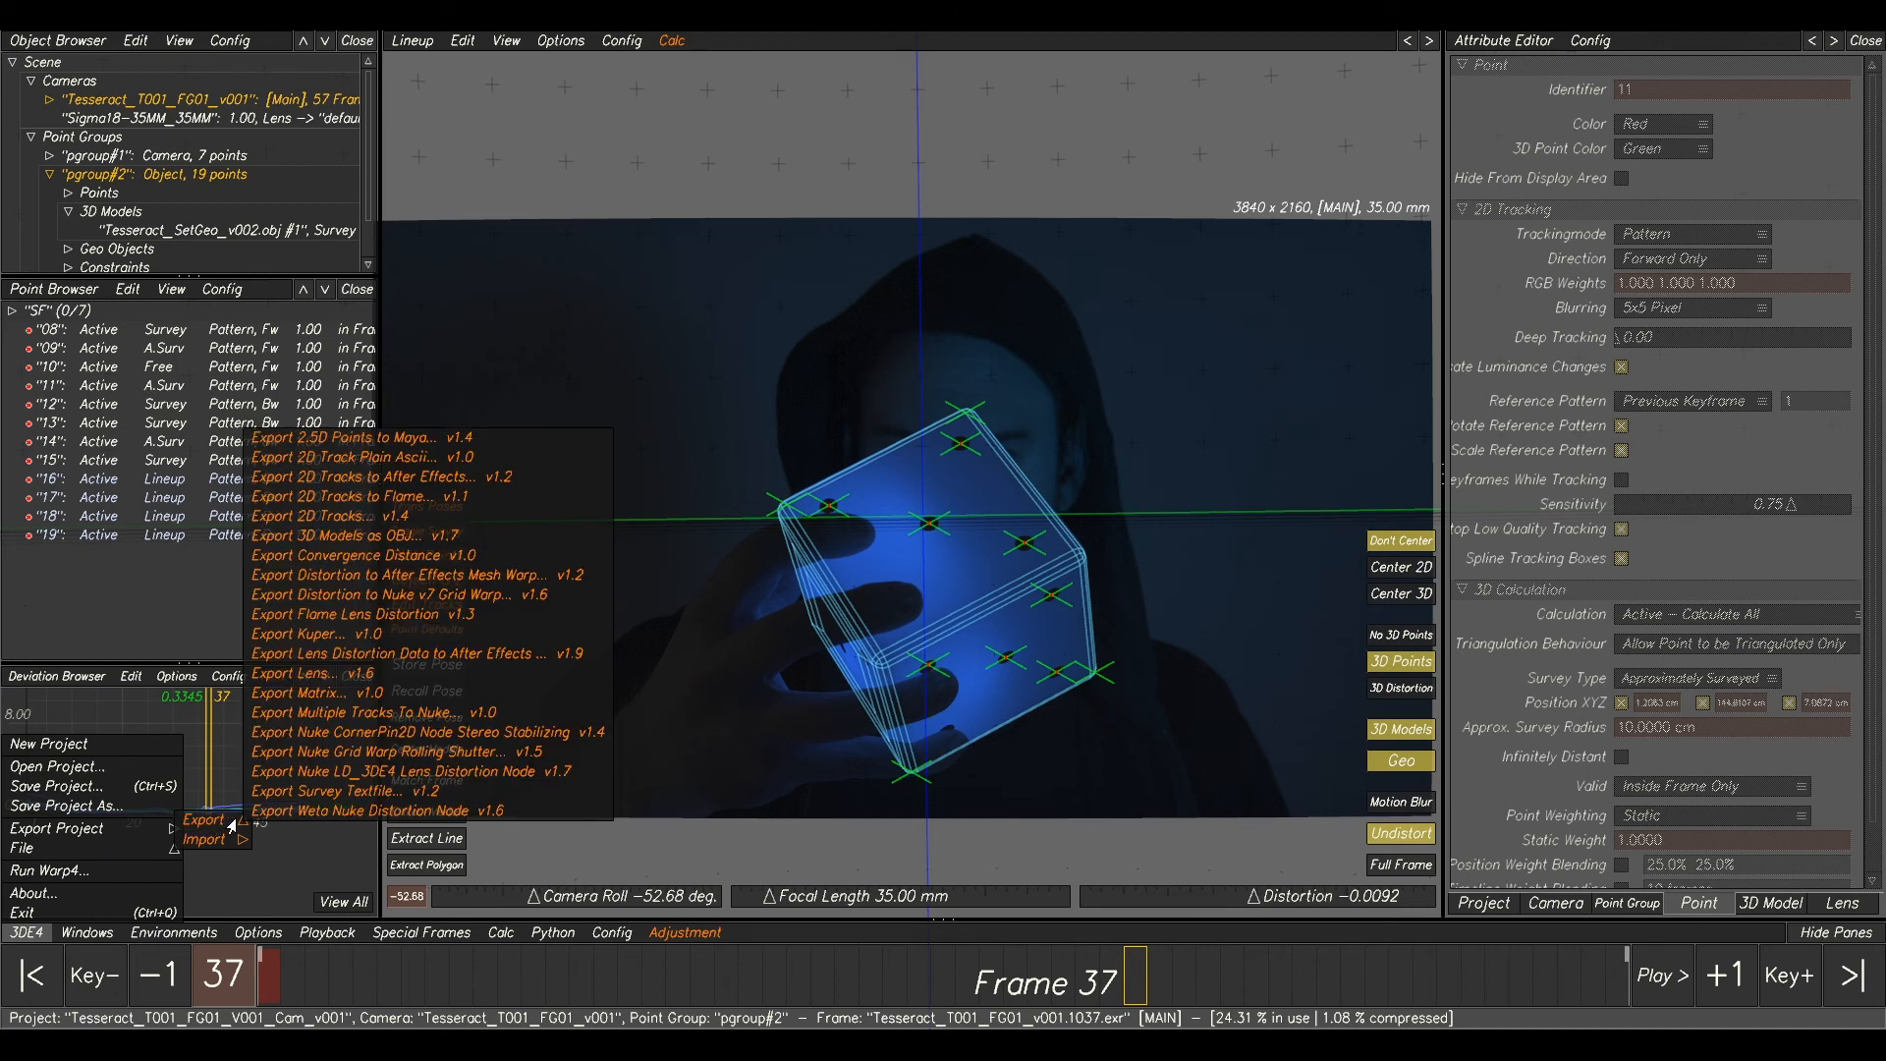
pyautogui.click(442, 772)
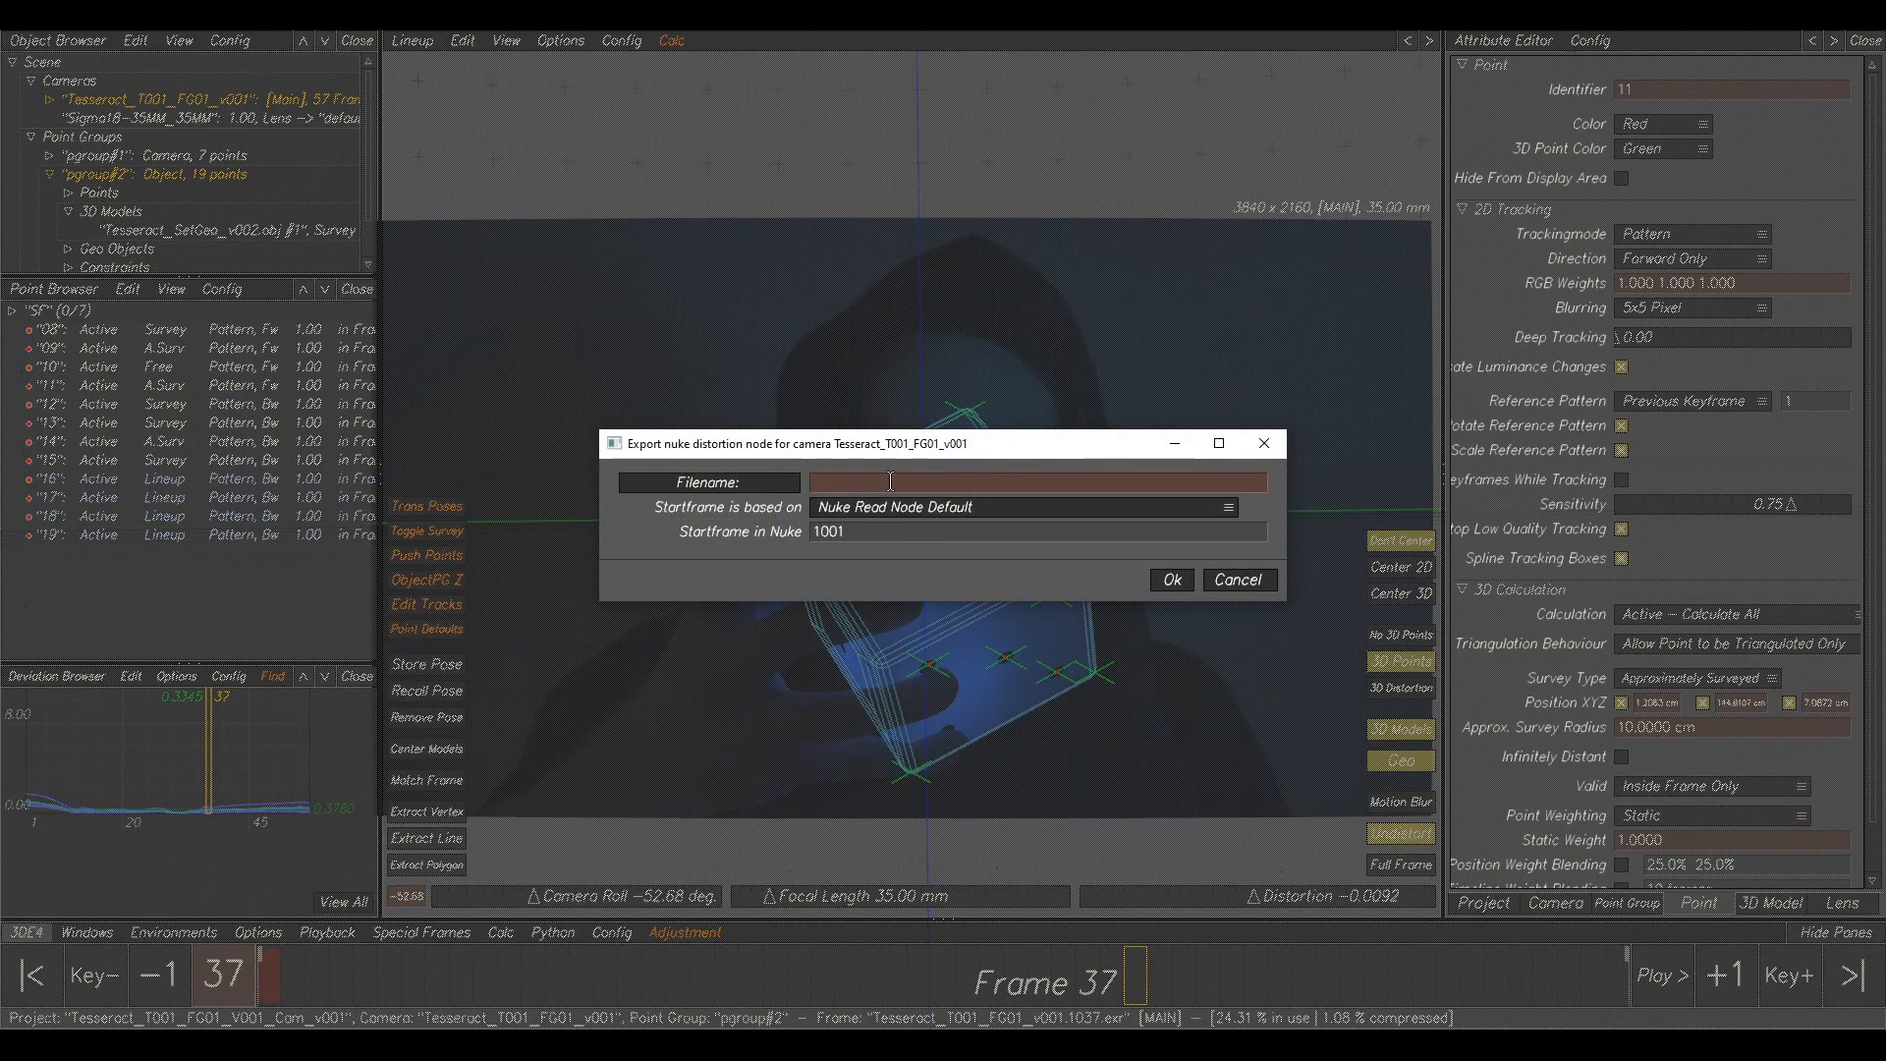
pyautogui.click(759, 486)
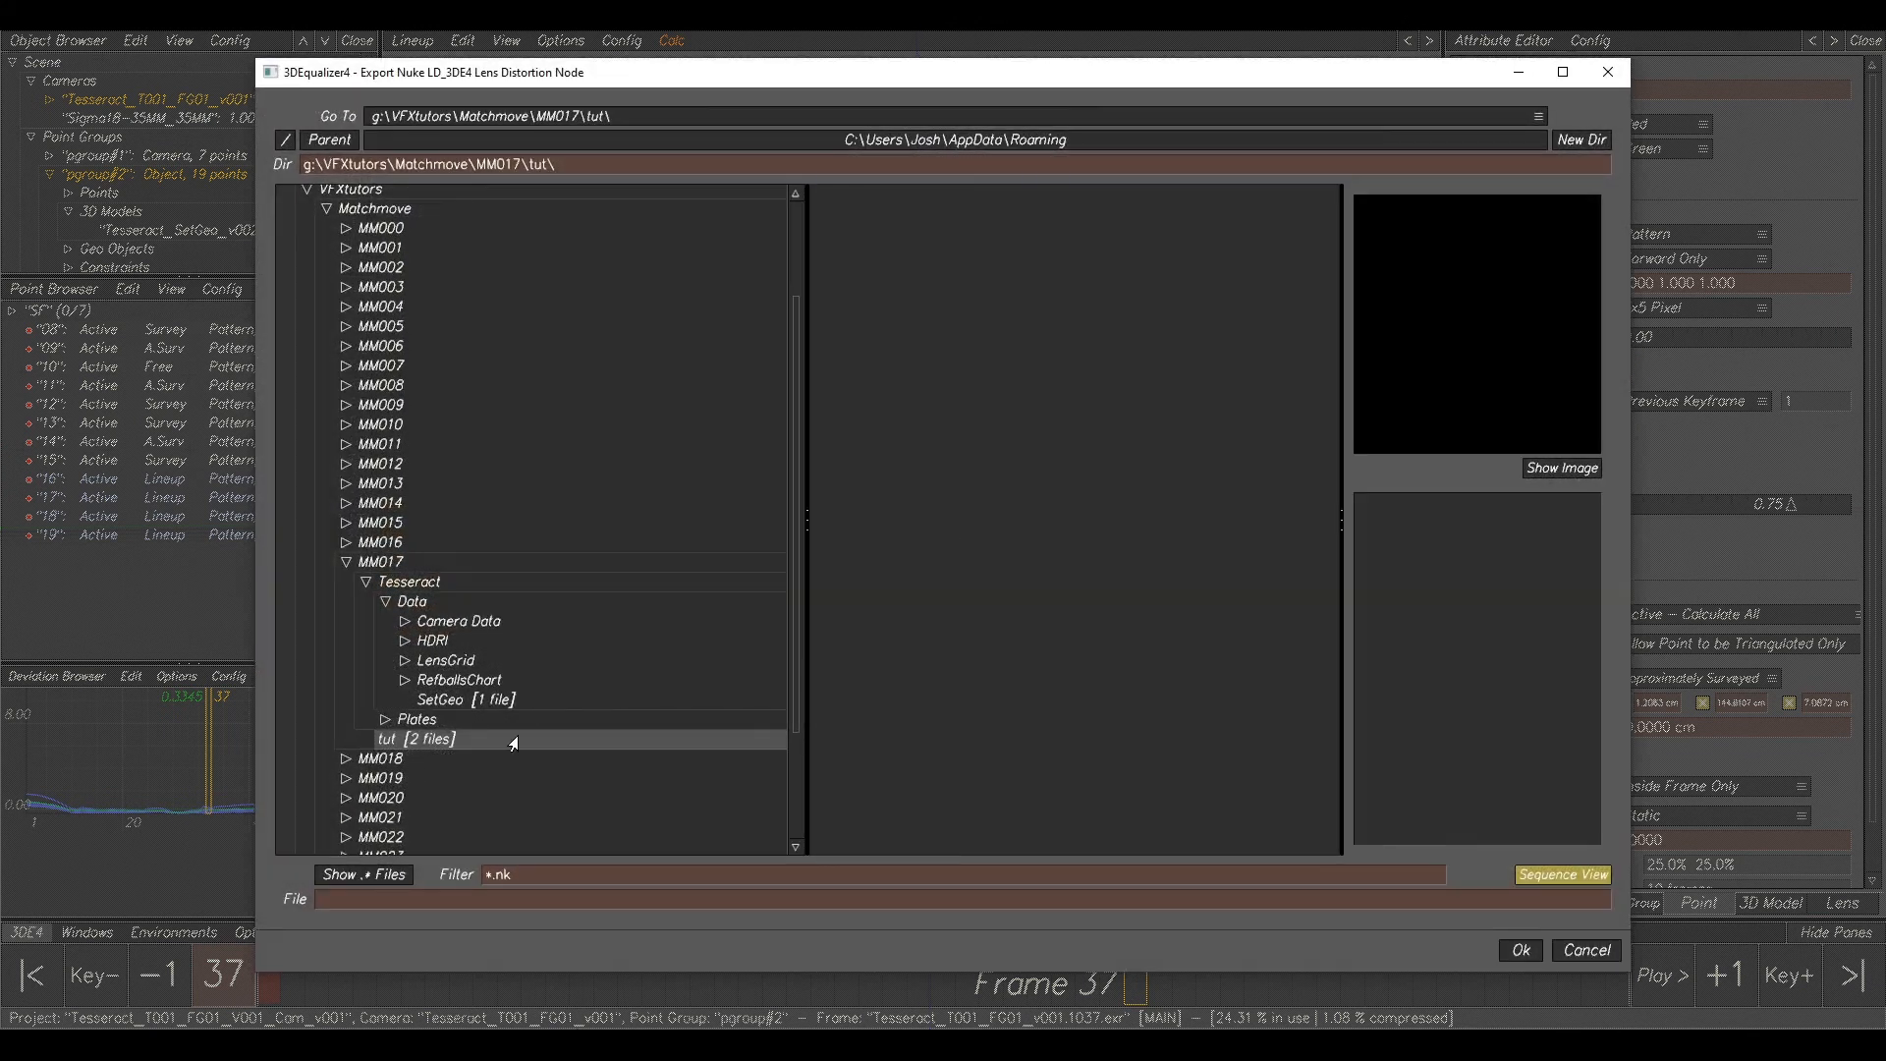
pyautogui.click(424, 898)
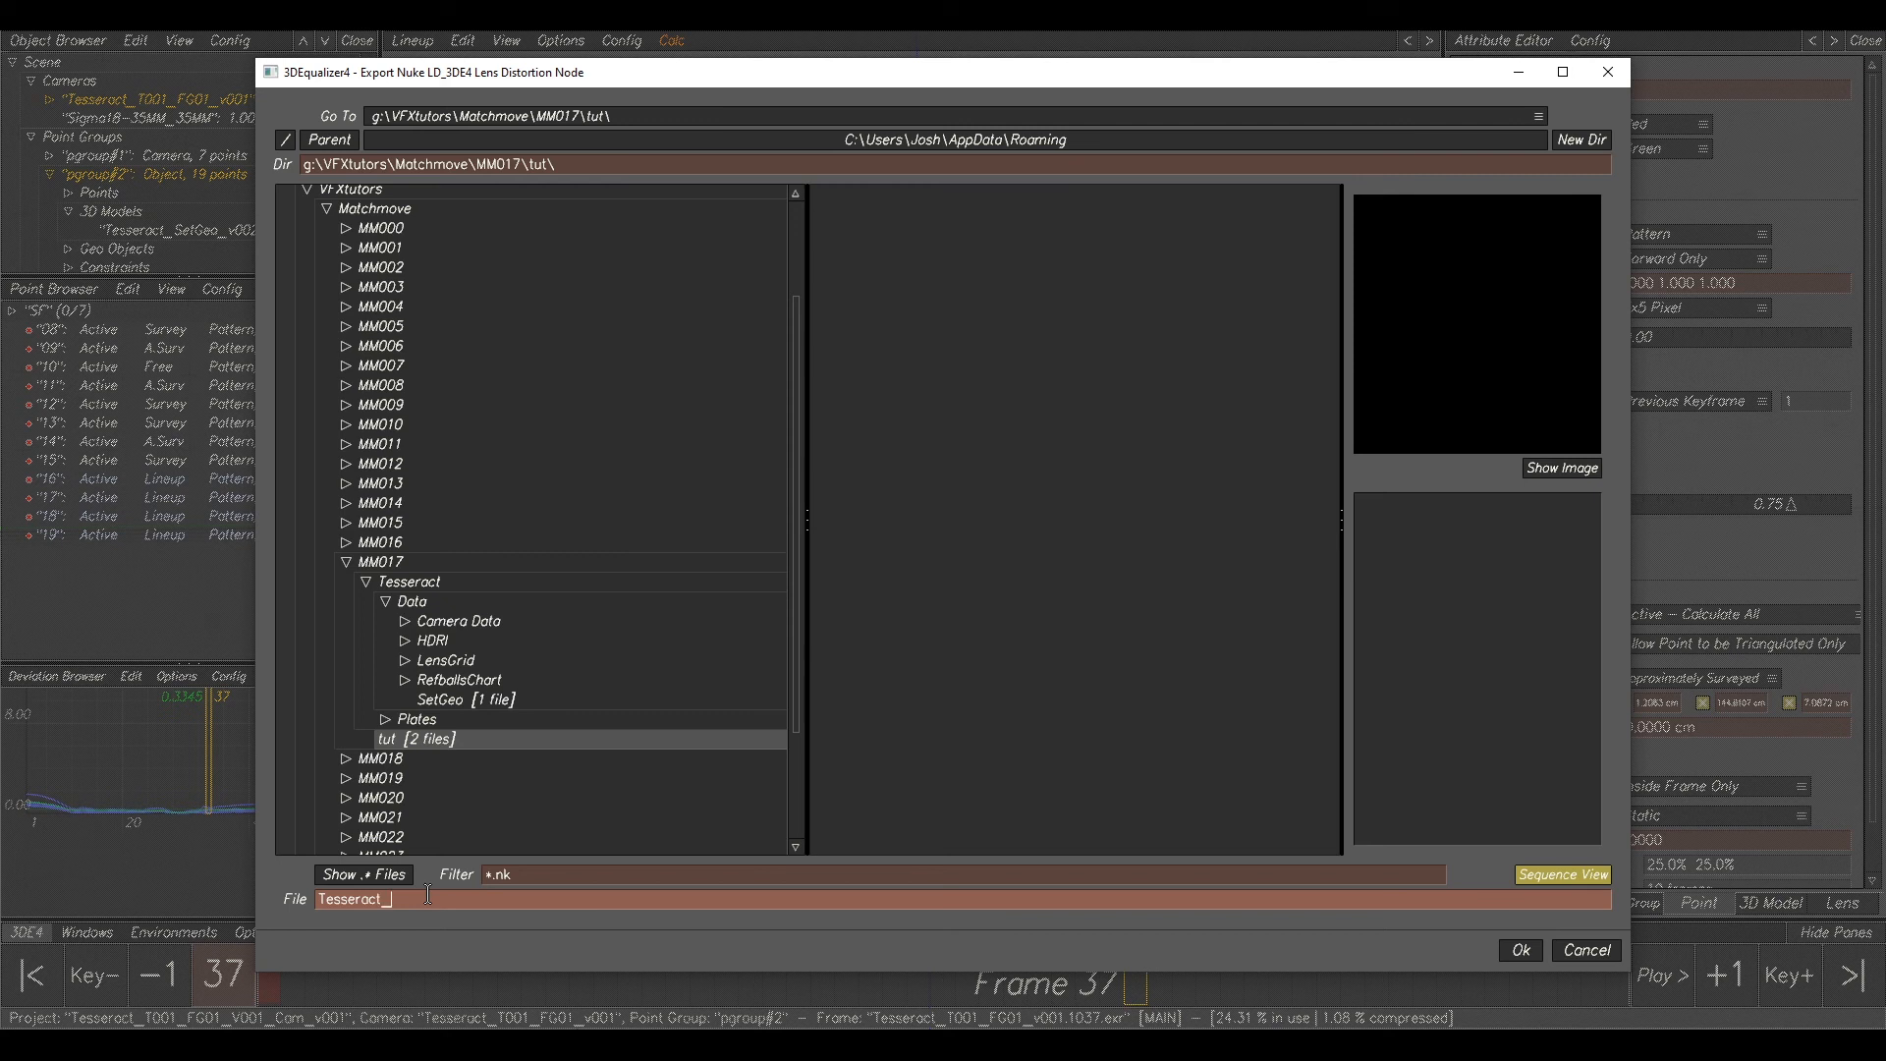
pyautogui.write('Tesseract_T001_BG01_v001_NukeLDnode_v001')
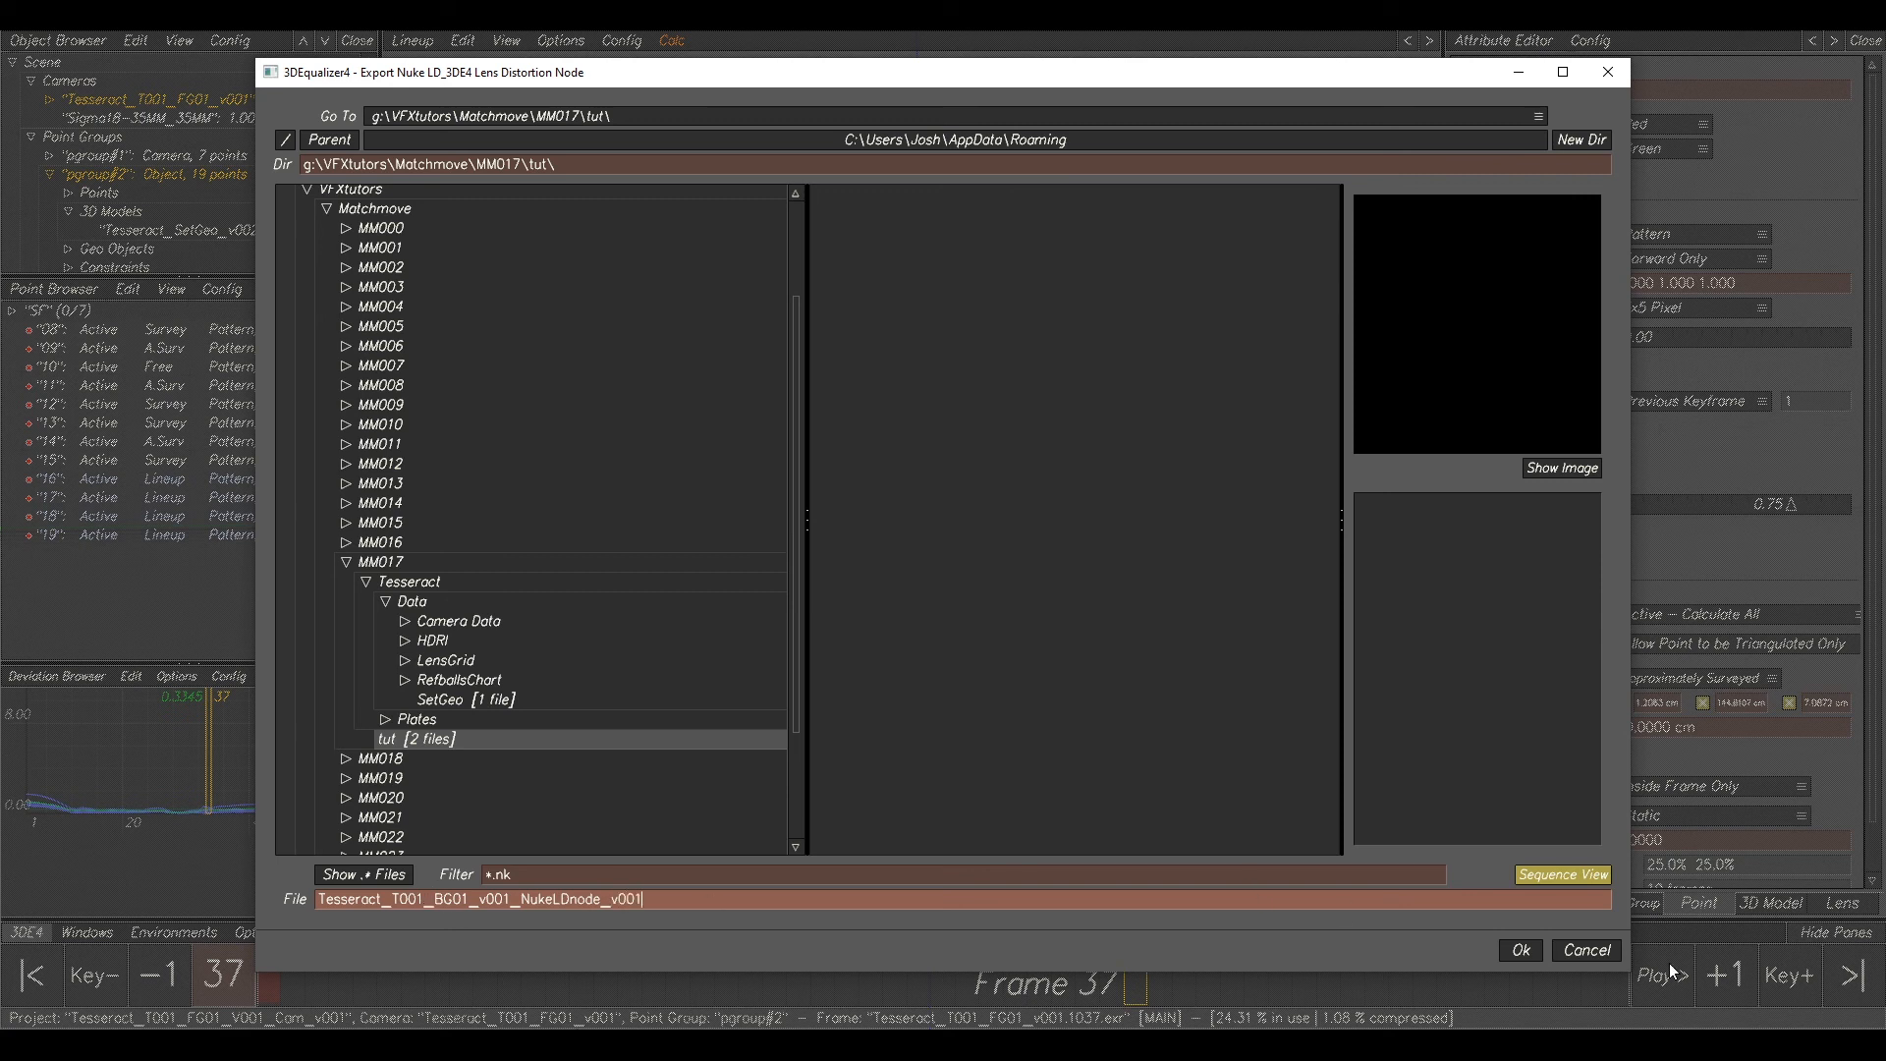
pyautogui.click(1517, 951)
pyautogui.click(1170, 580)
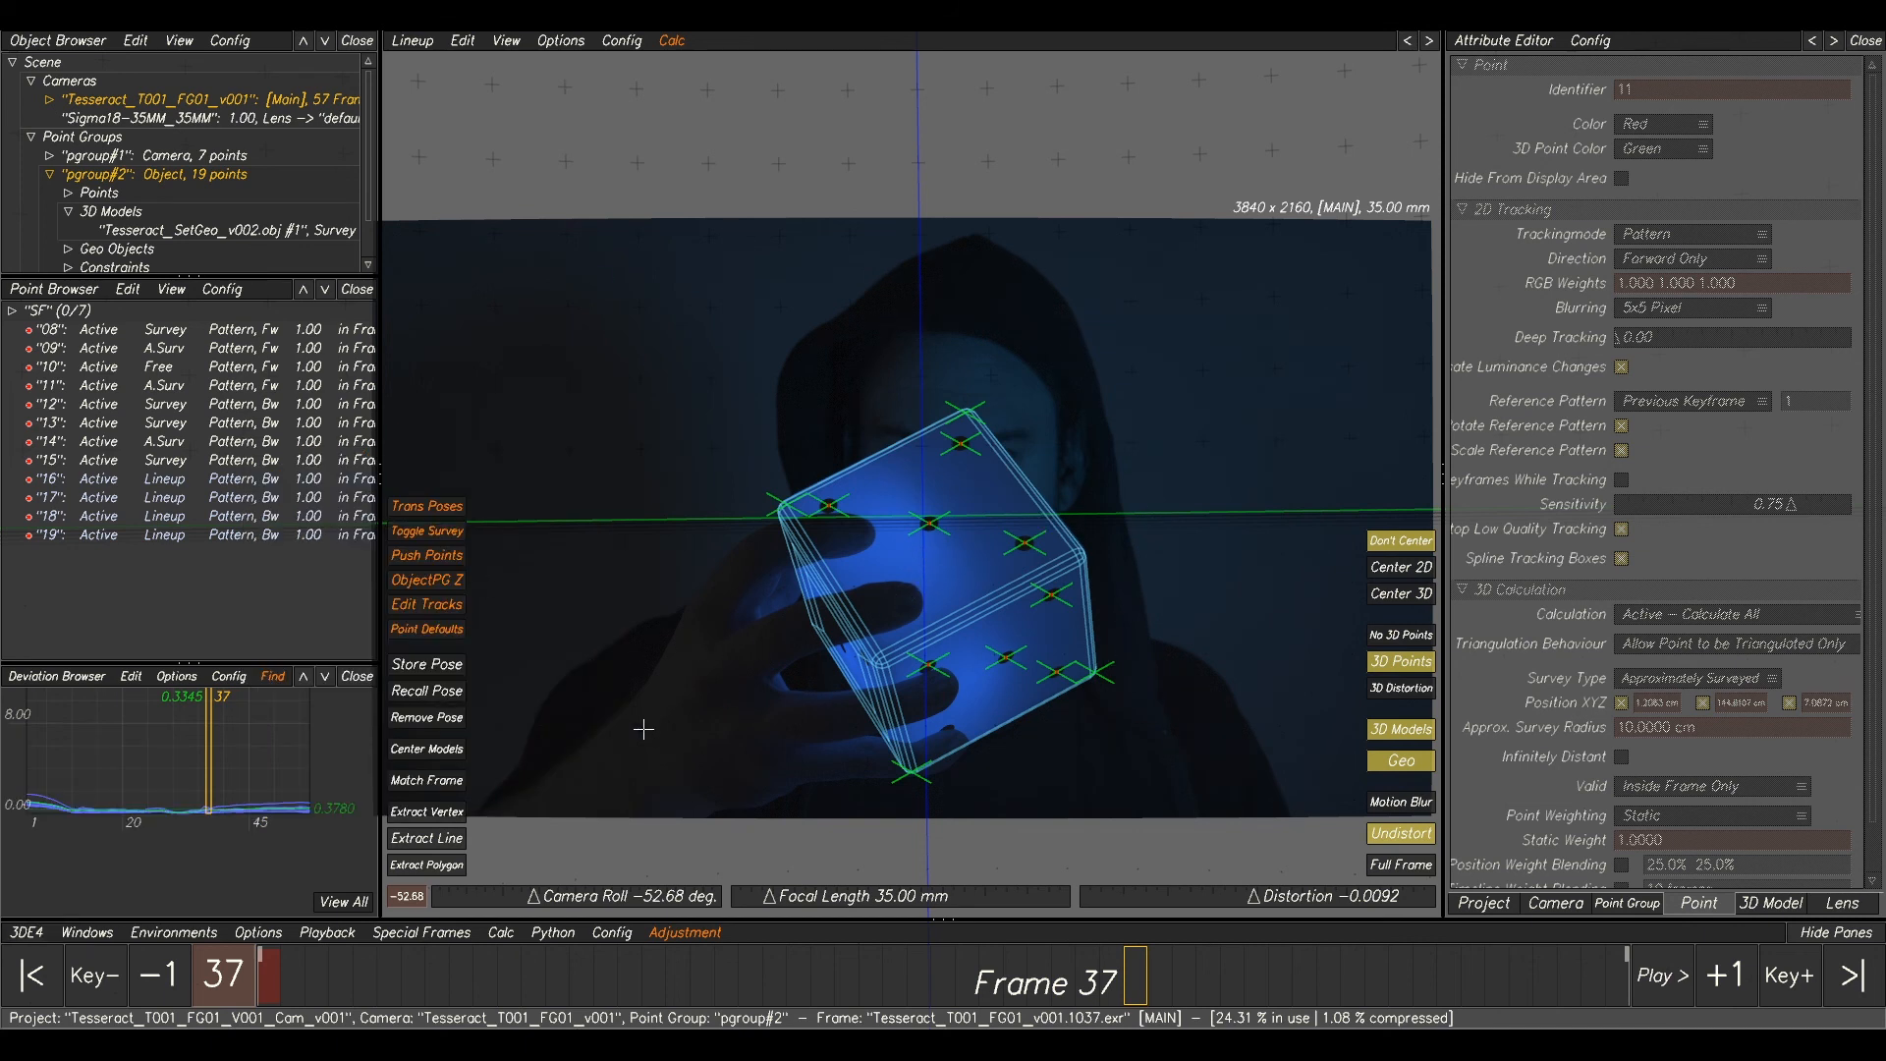
# - Launch Warp4 and preview the warped footage of the Tesseract camera
pyautogui.click(26, 931)
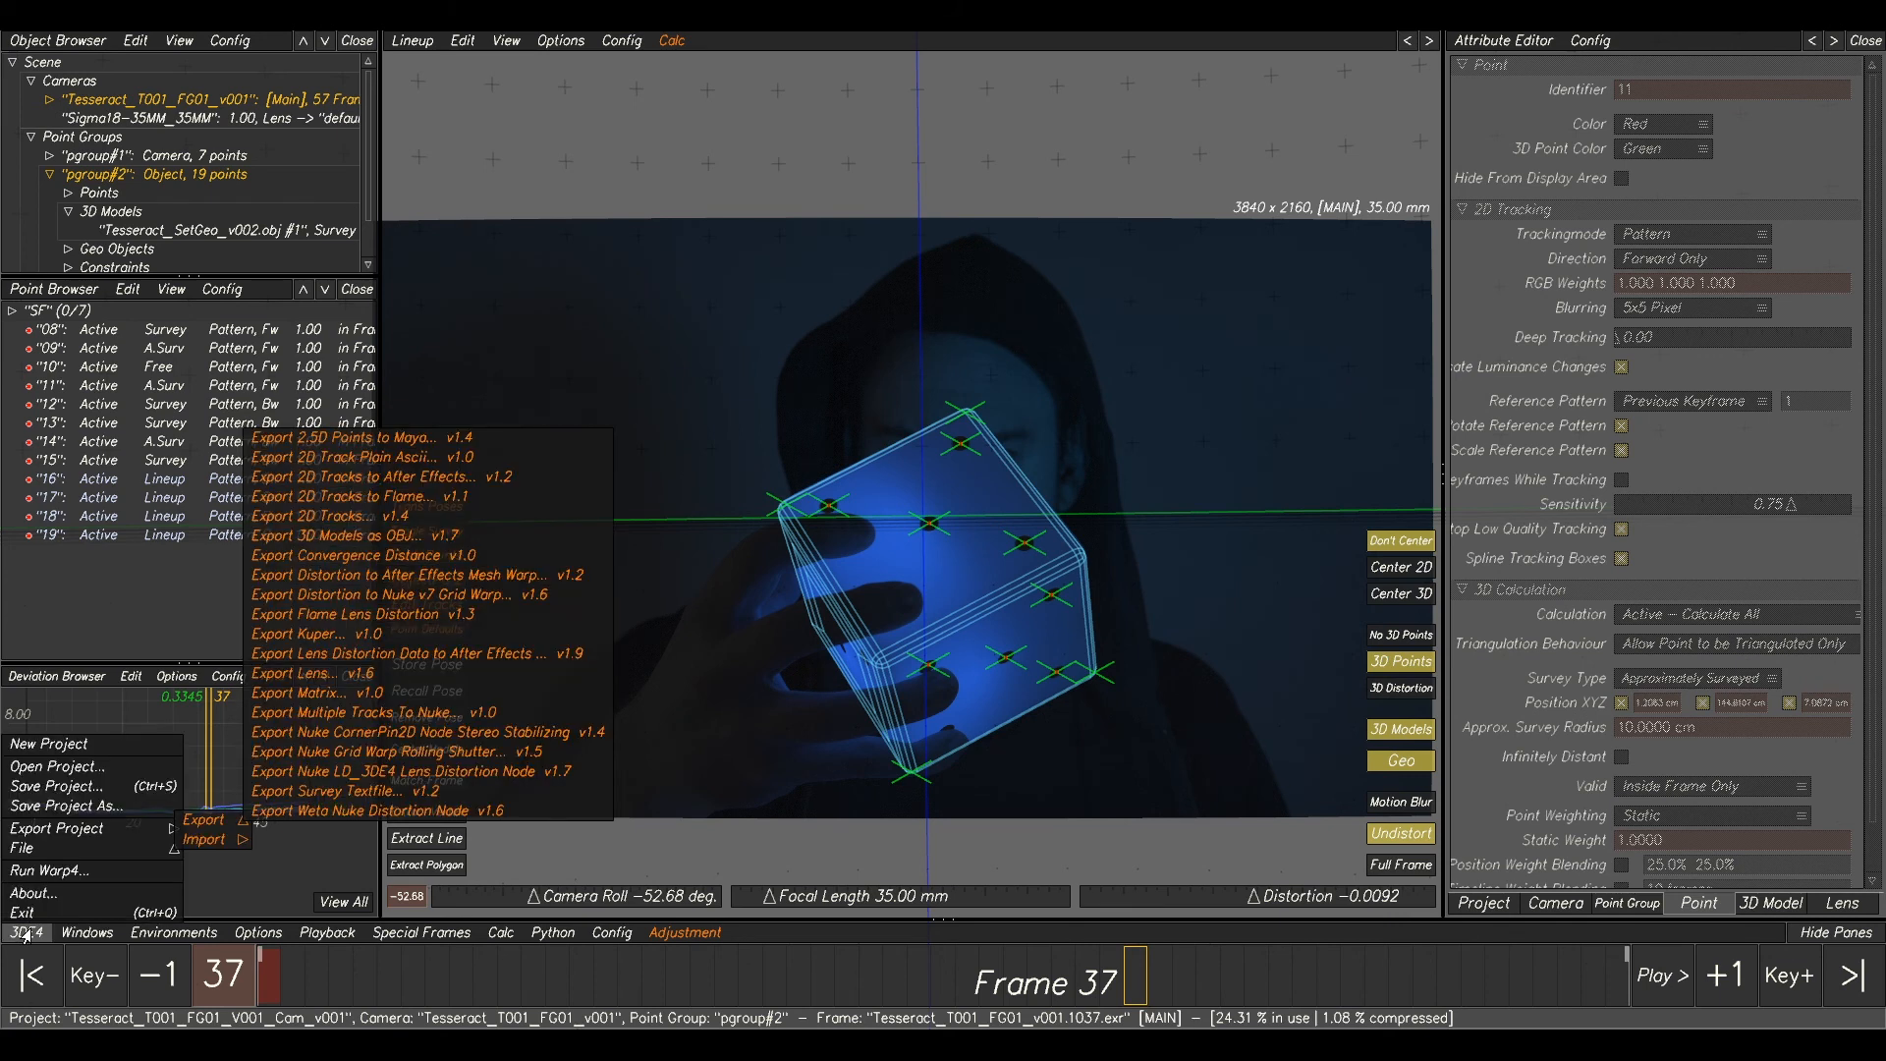
pyautogui.click(51, 870)
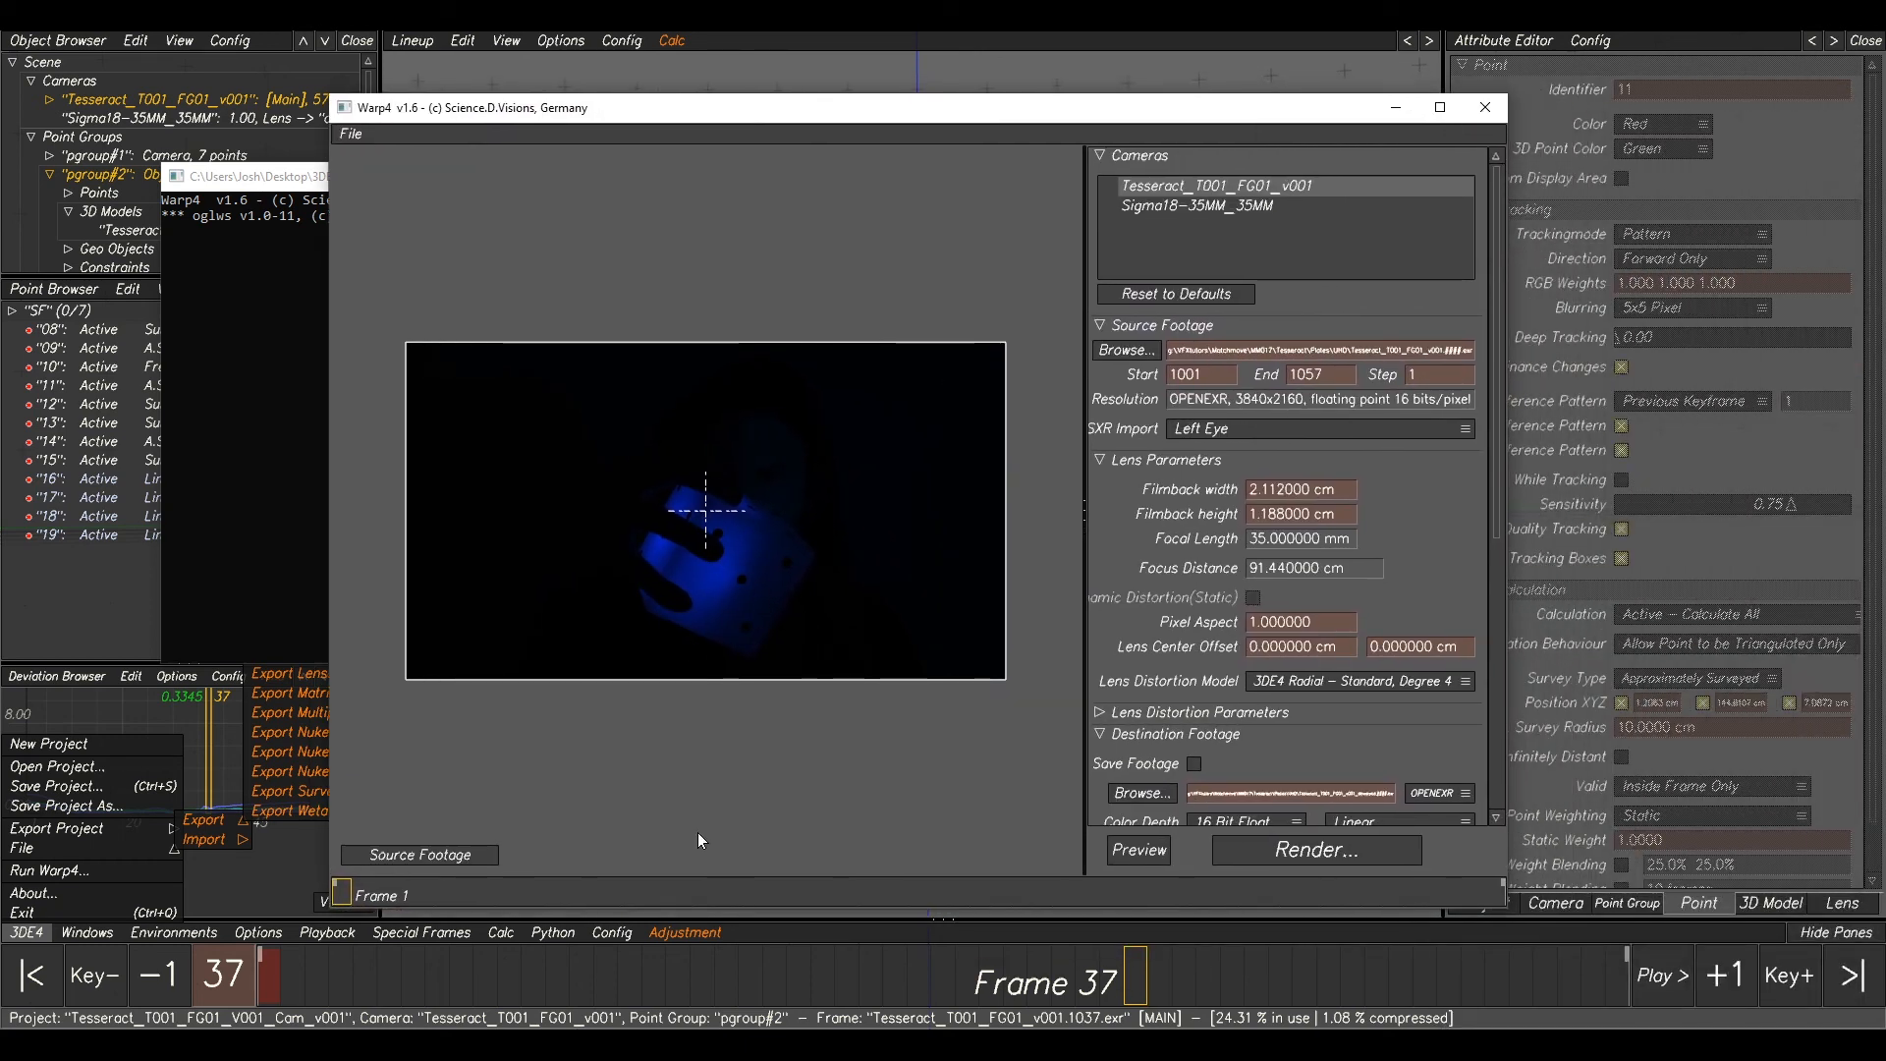
pyautogui.click(420, 855)
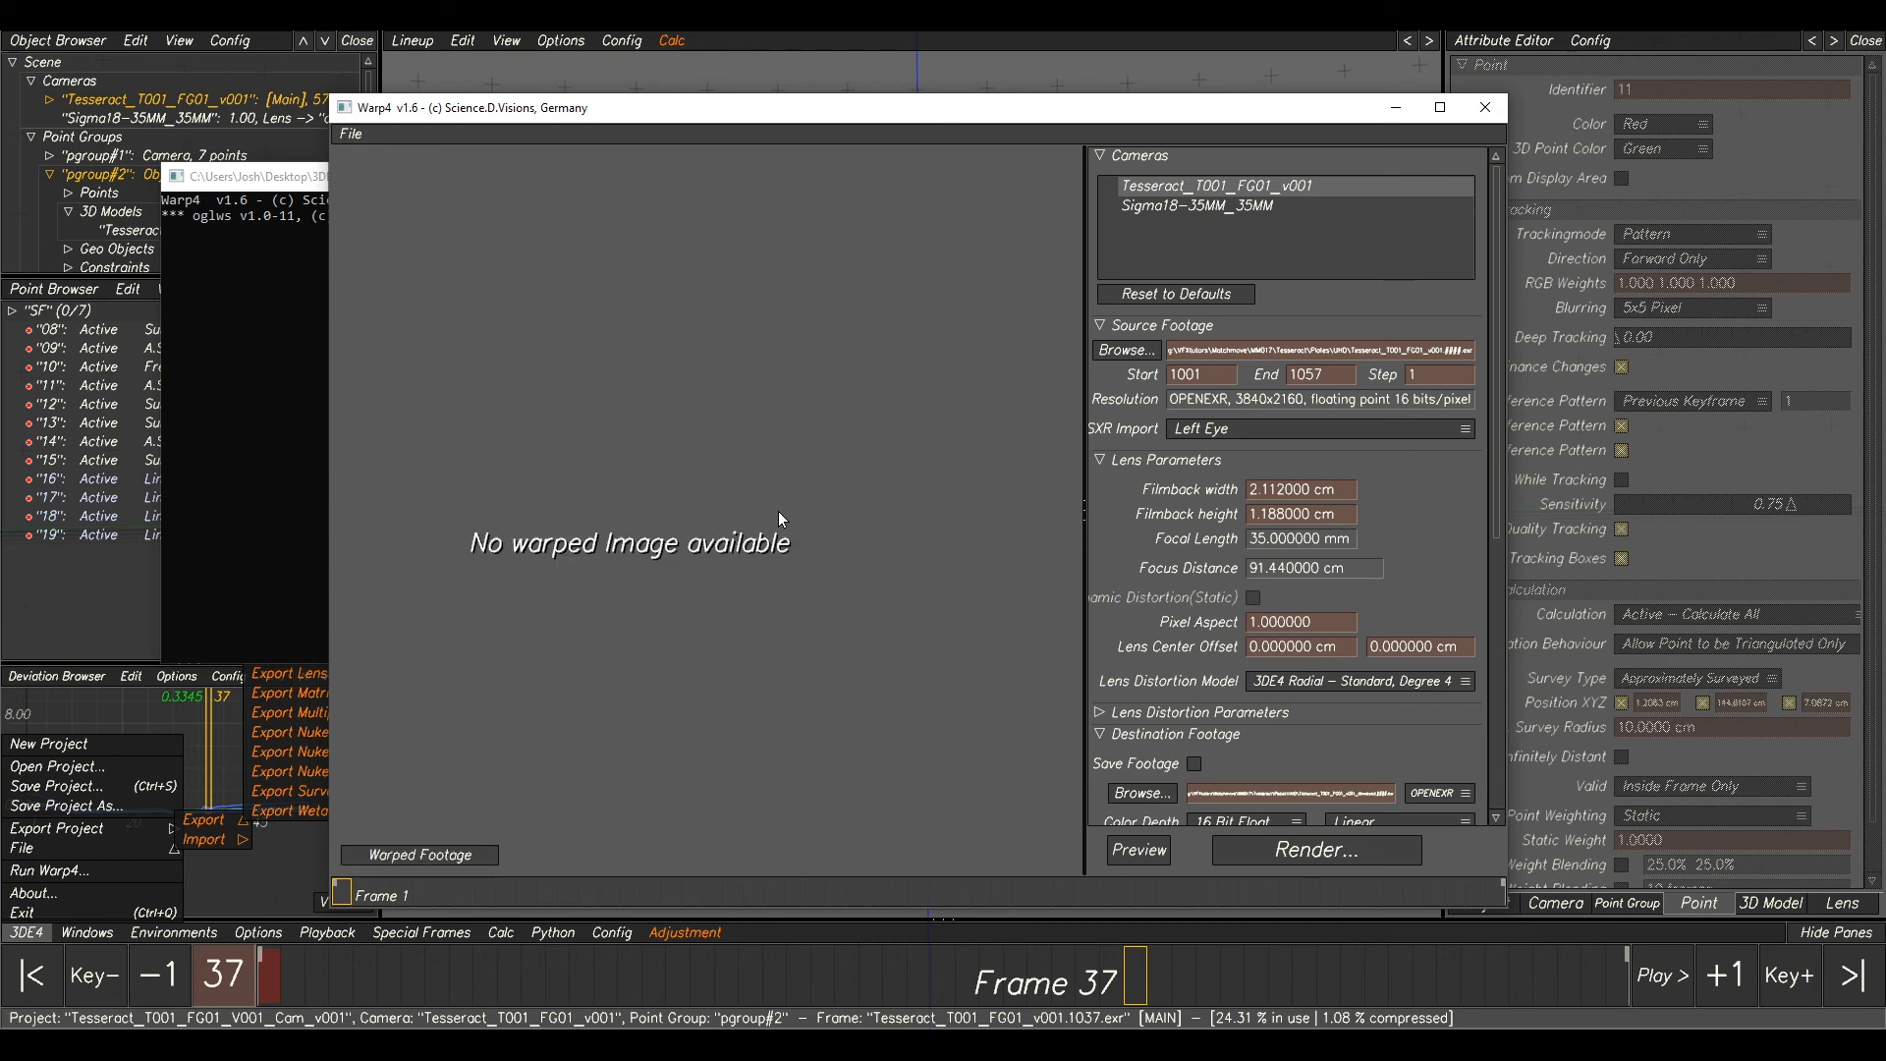
pyautogui.click(1128, 862)
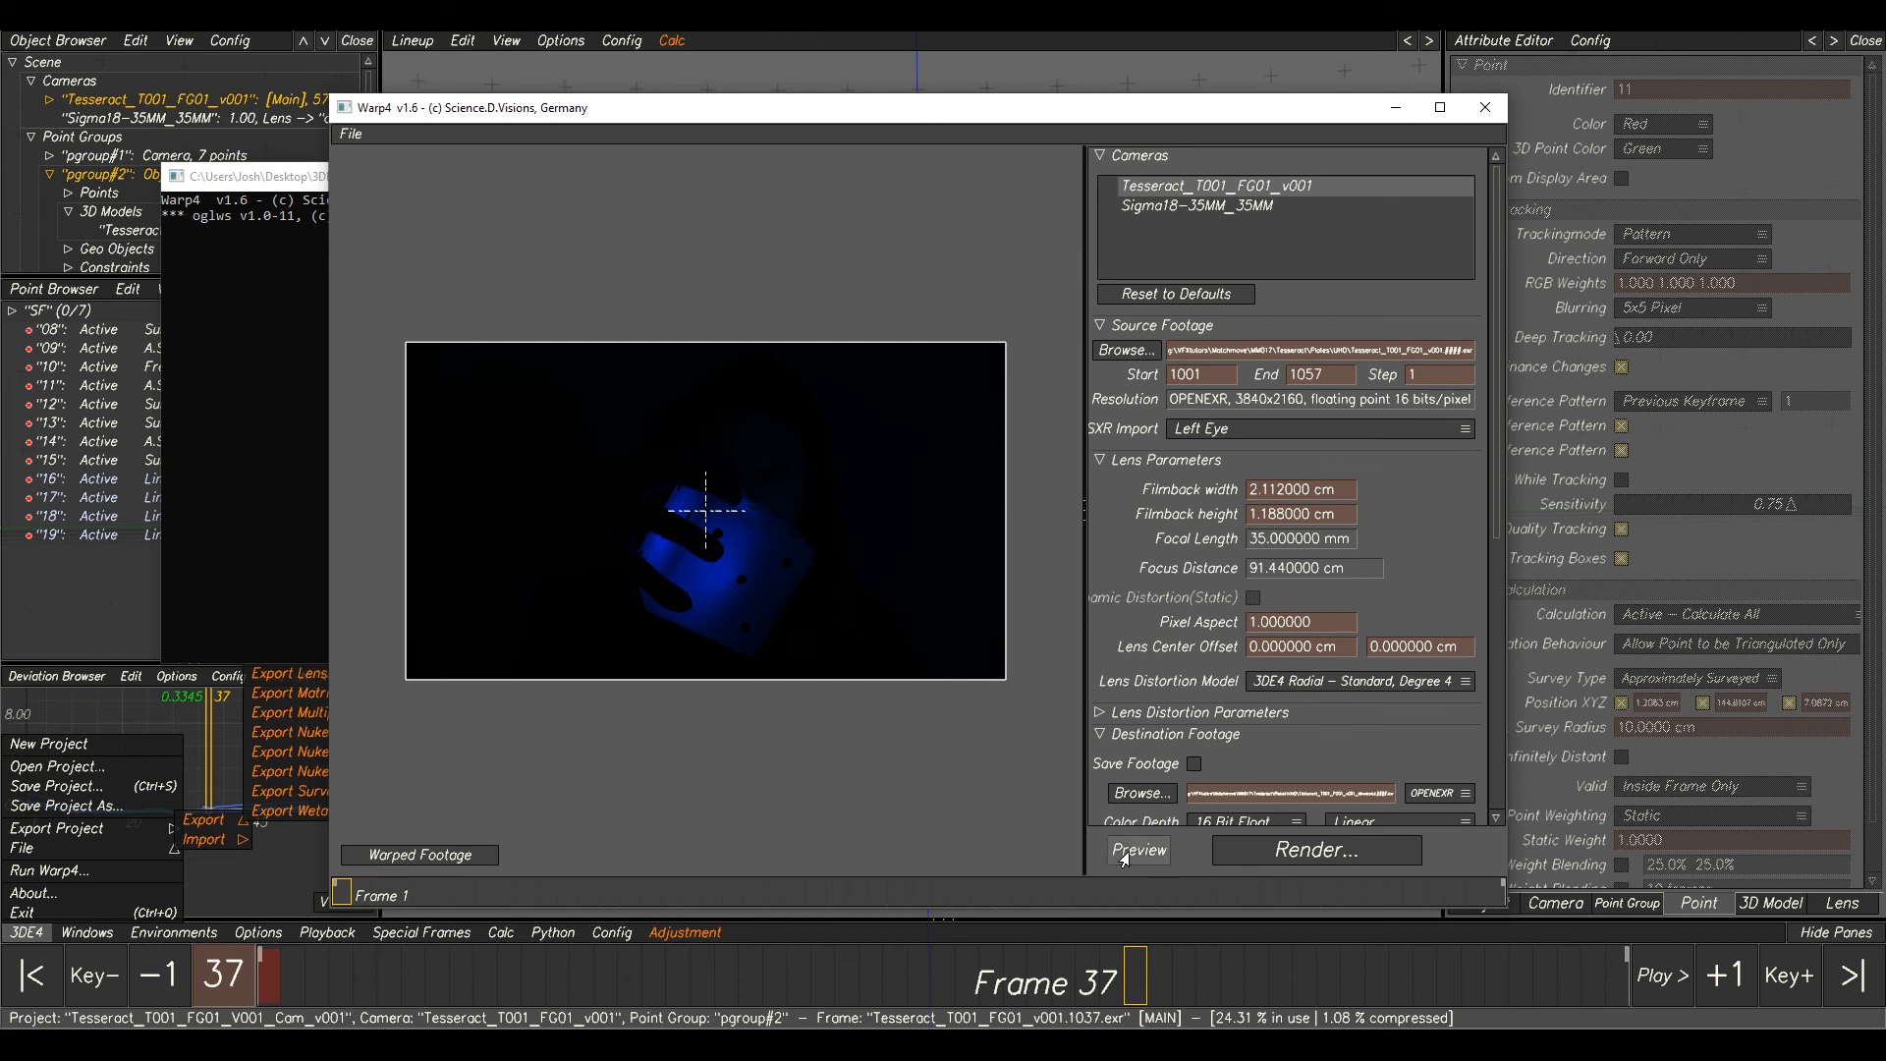
pyautogui.click(1126, 861)
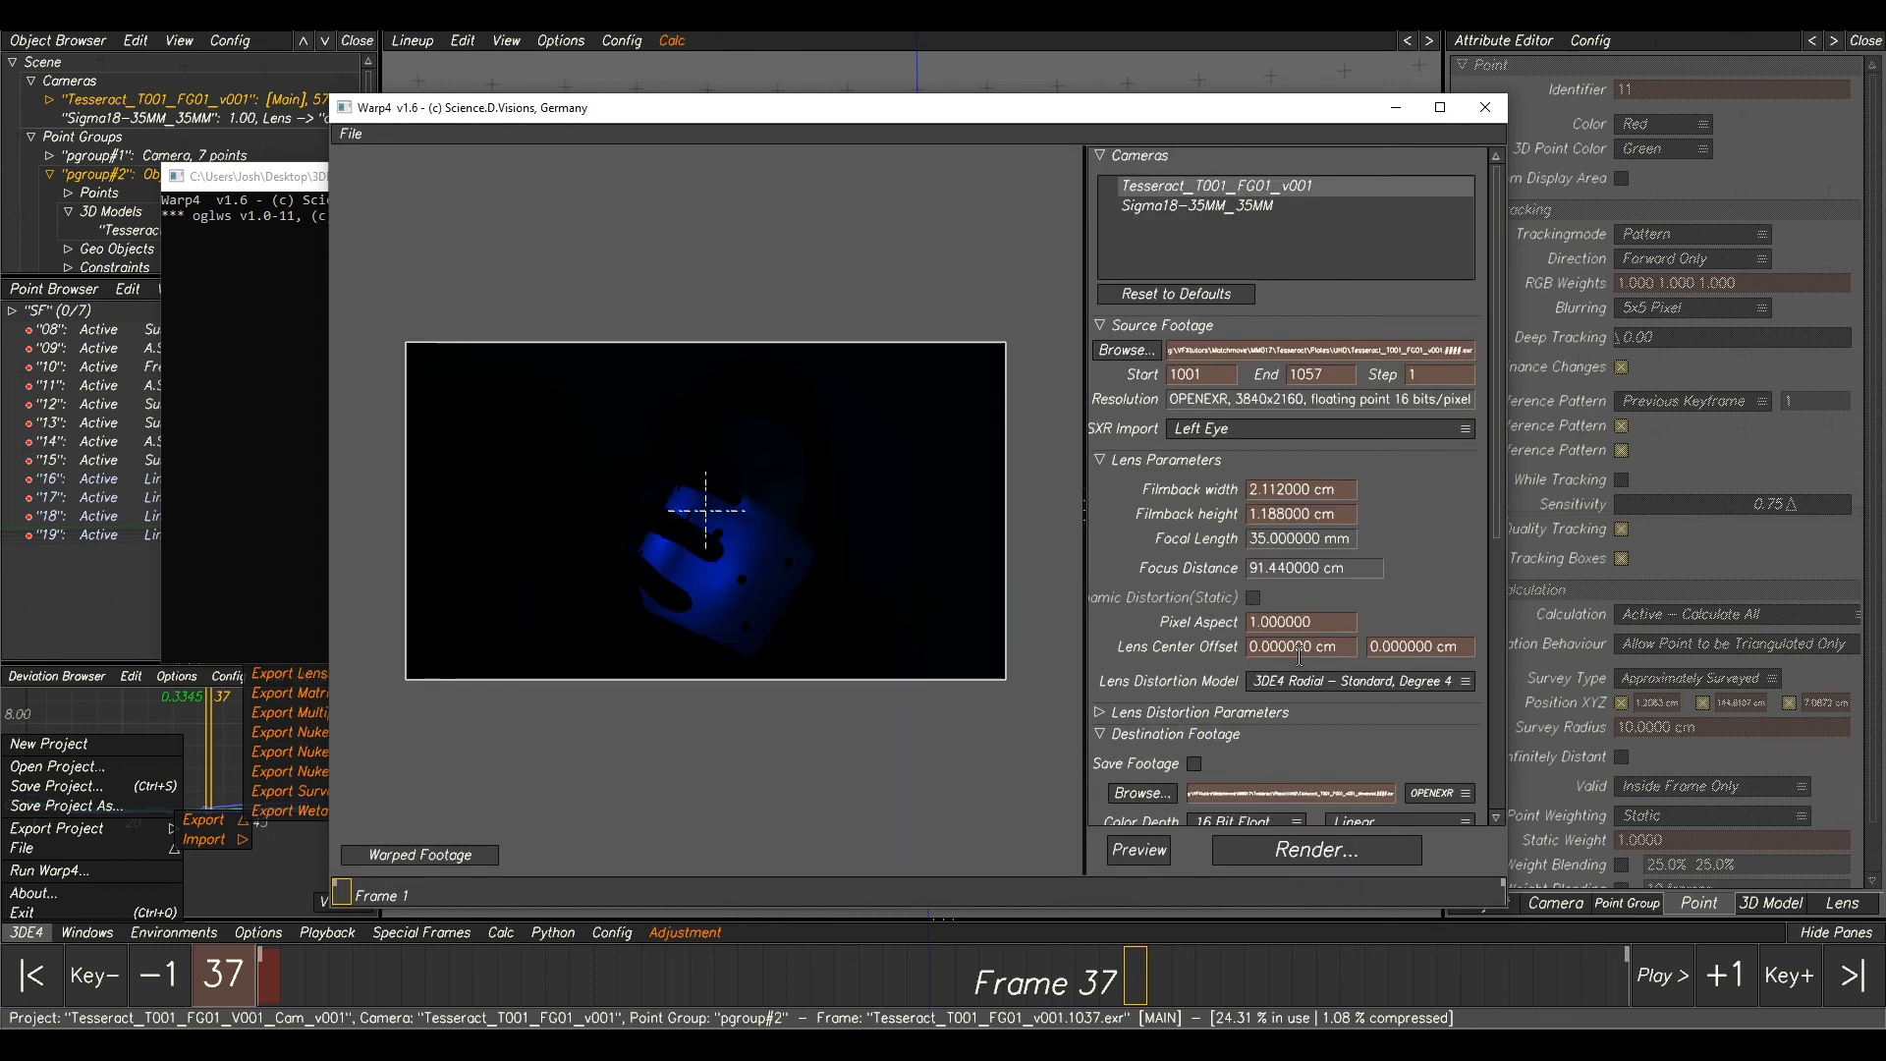
# - Enable saving of the destination footage and browse to g:\VFXtutors\Matchmove\MM017\tut as its location
pyautogui.scroll(-3, 1283, 652)
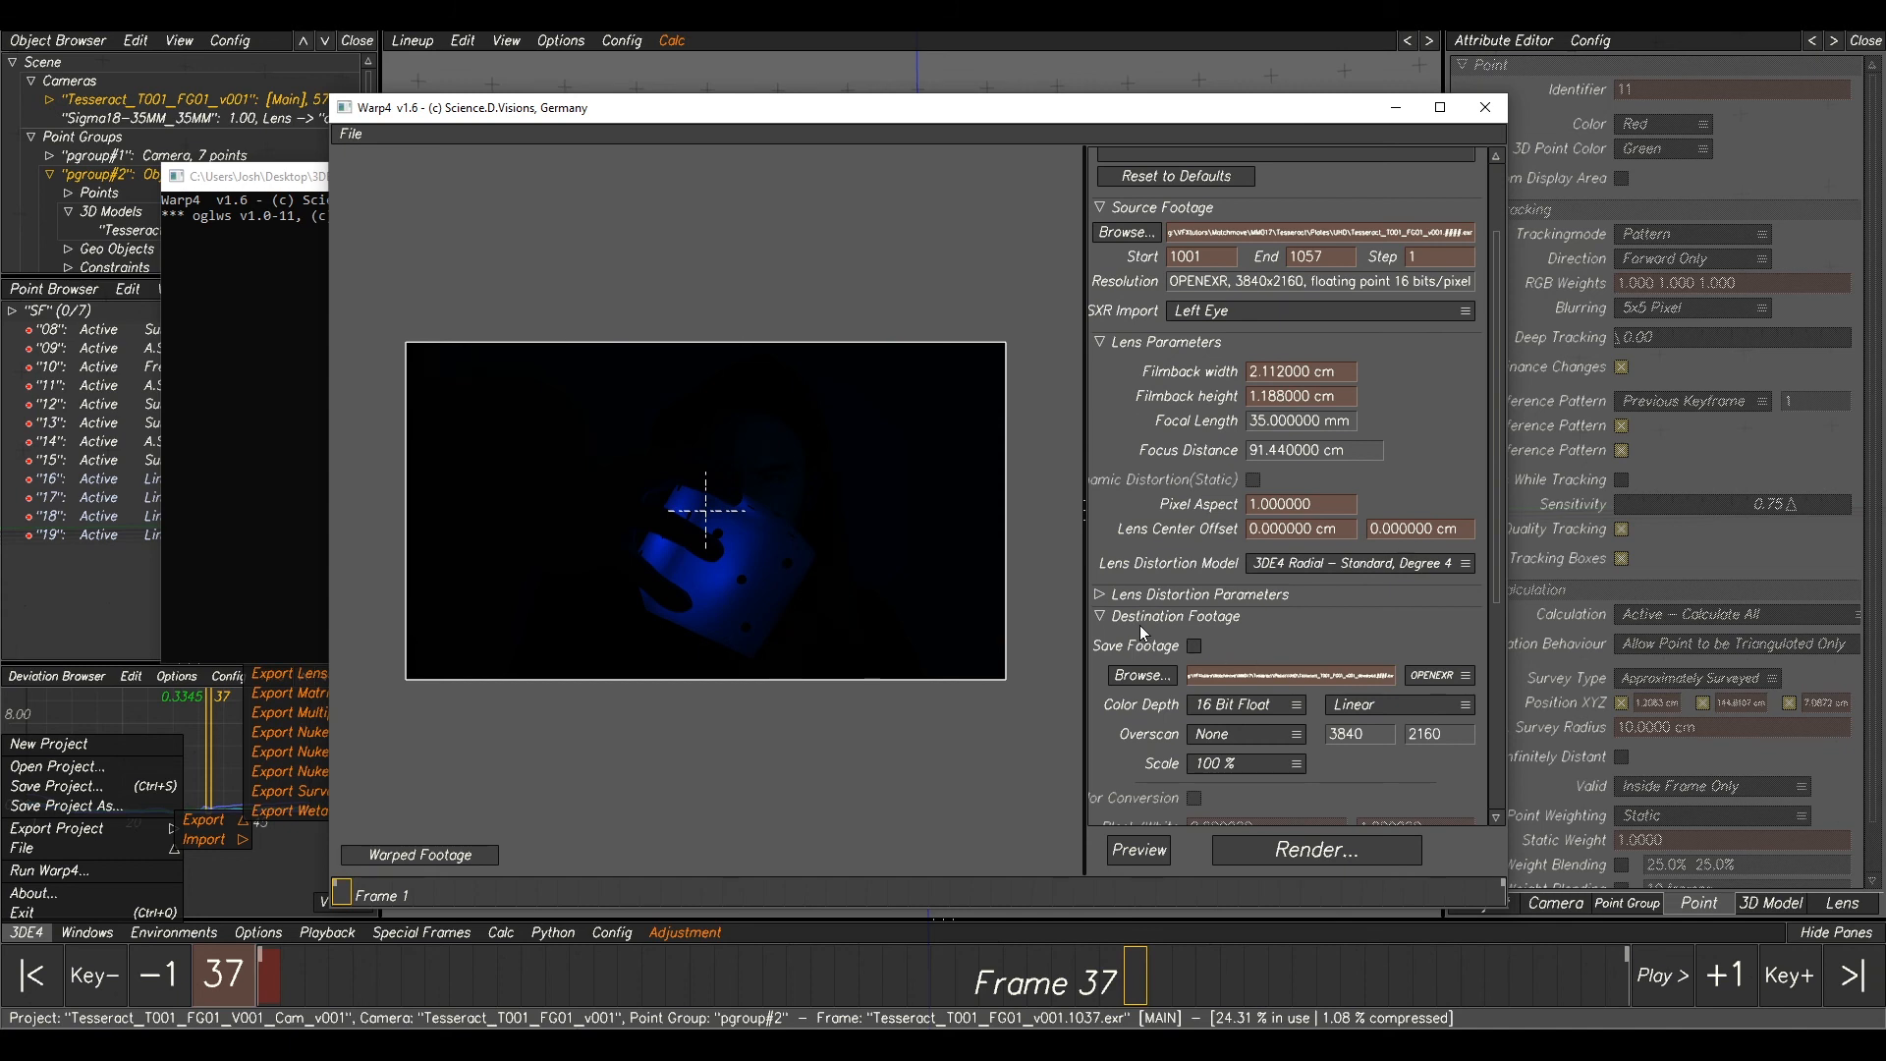
pyautogui.click(1196, 647)
pyautogui.scroll(-1, 1167, 650)
pyautogui.click(1142, 646)
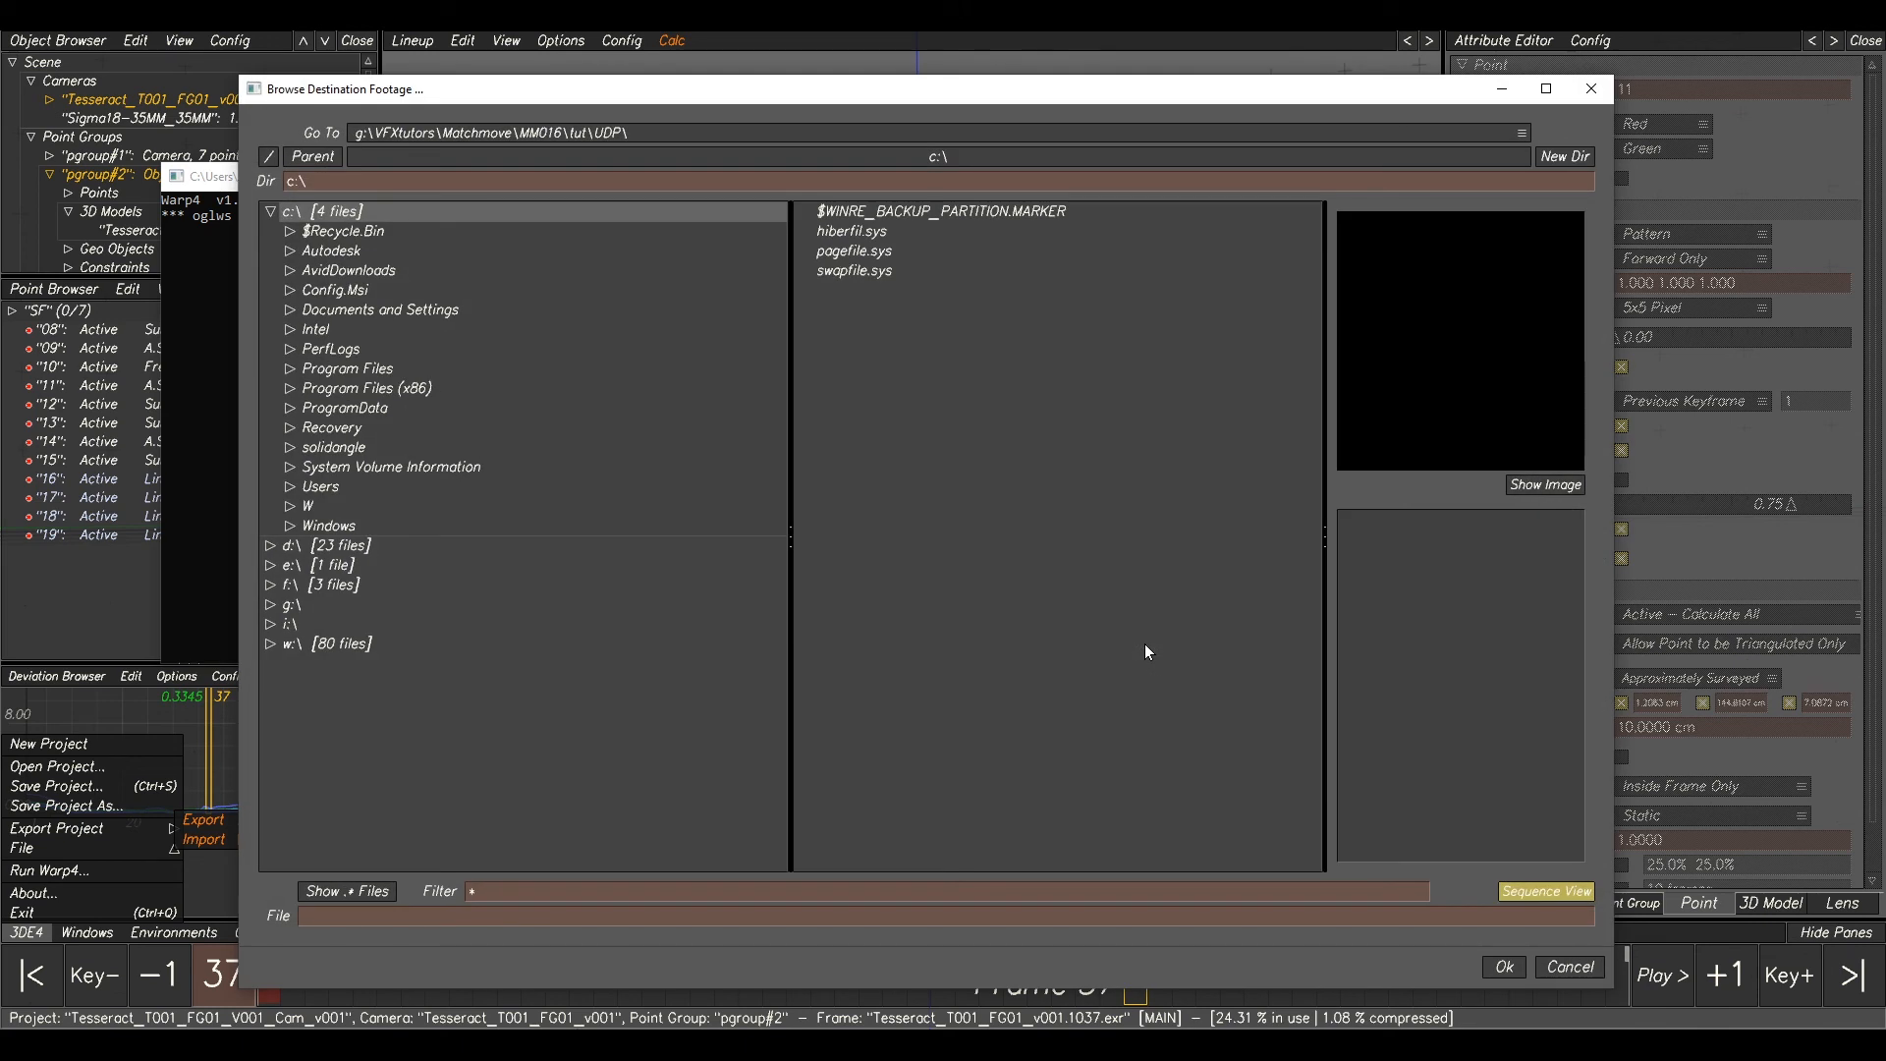
pyautogui.click(270, 211)
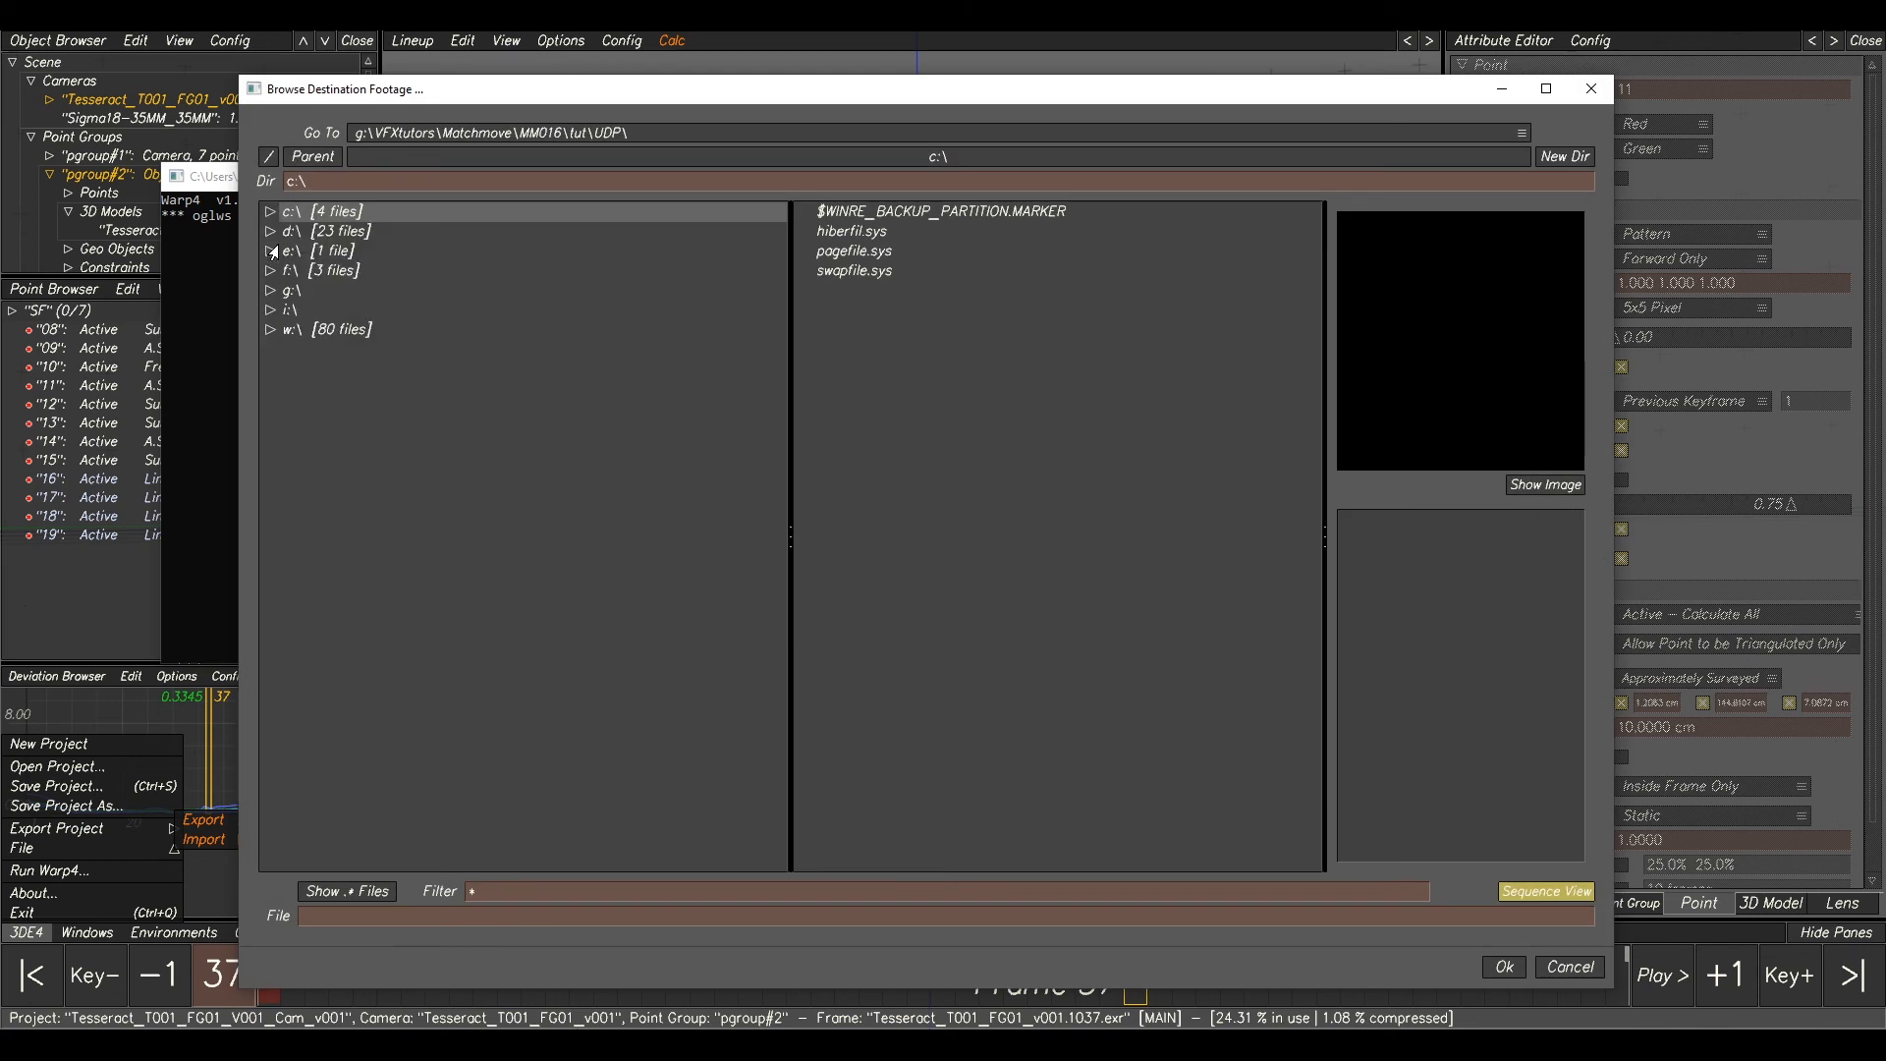
pyautogui.click(270, 291)
pyautogui.click(290, 349)
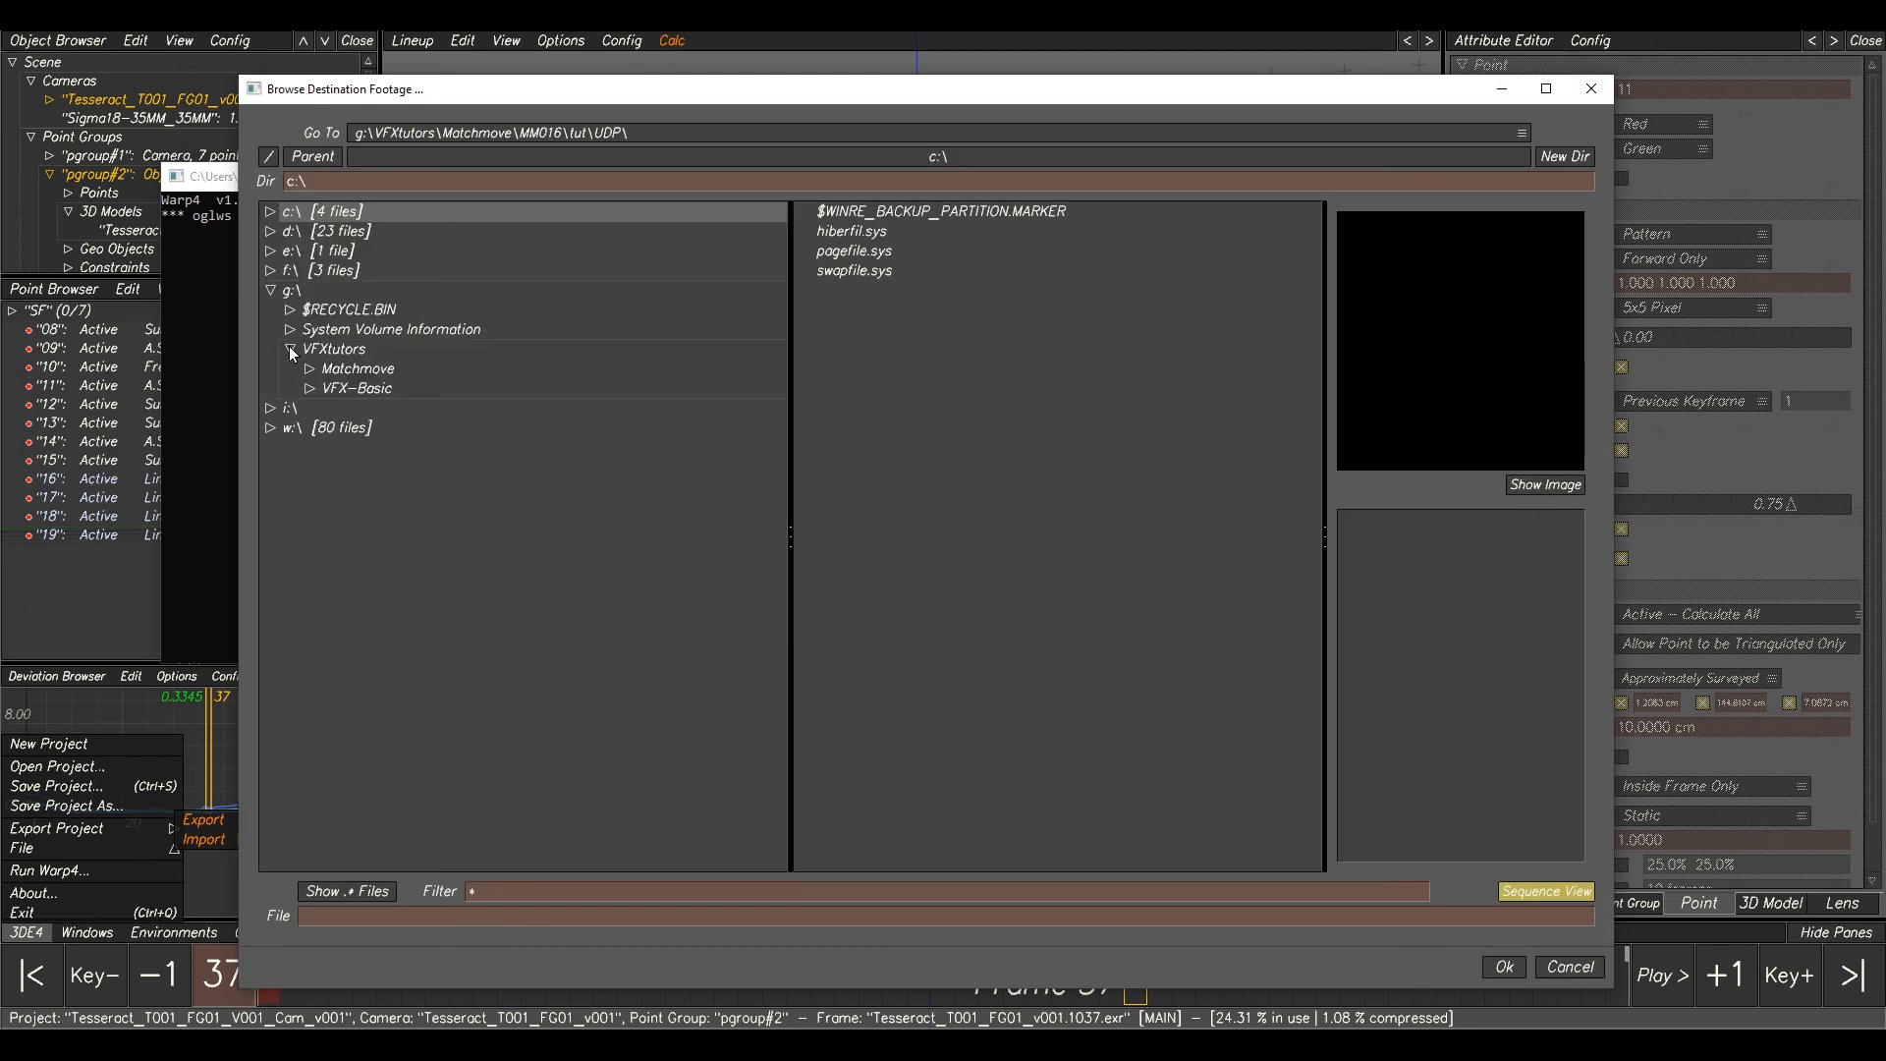
pyautogui.click(301, 371)
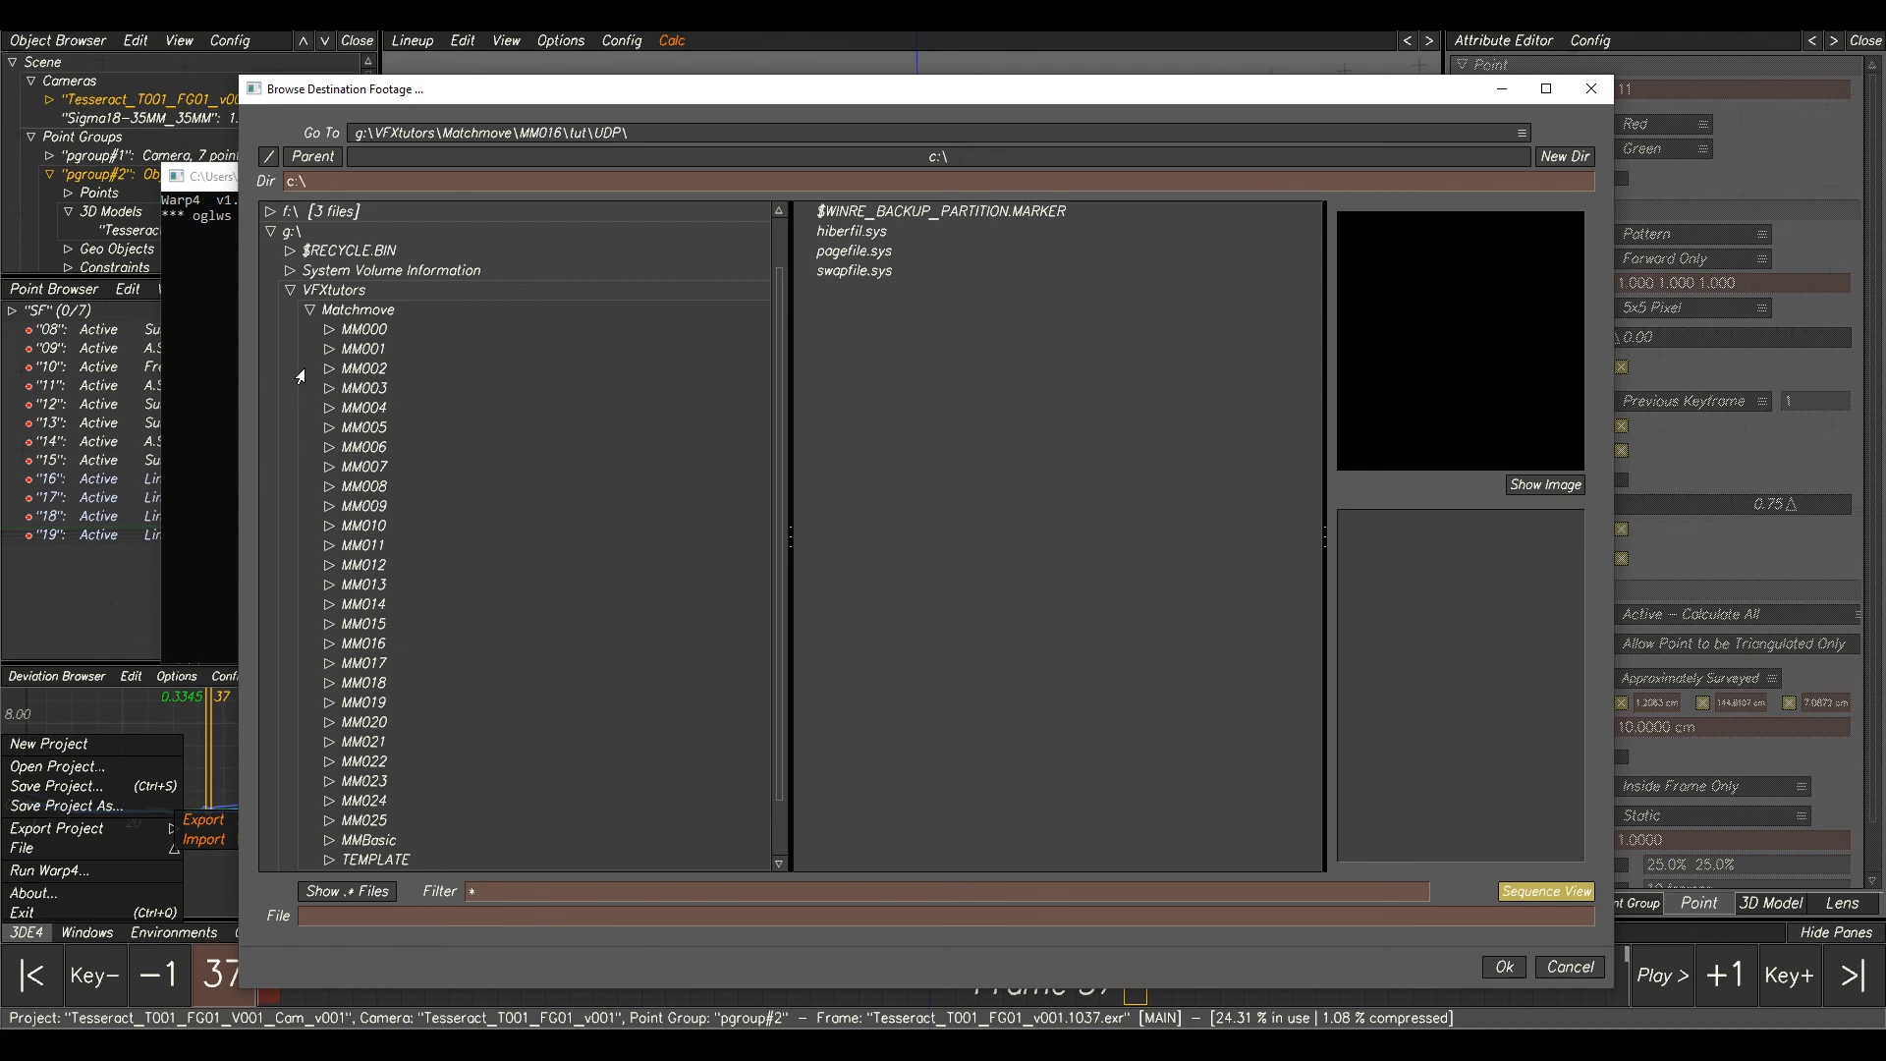
pyautogui.click(351, 663)
pyautogui.click(324, 664)
pyautogui.click(369, 702)
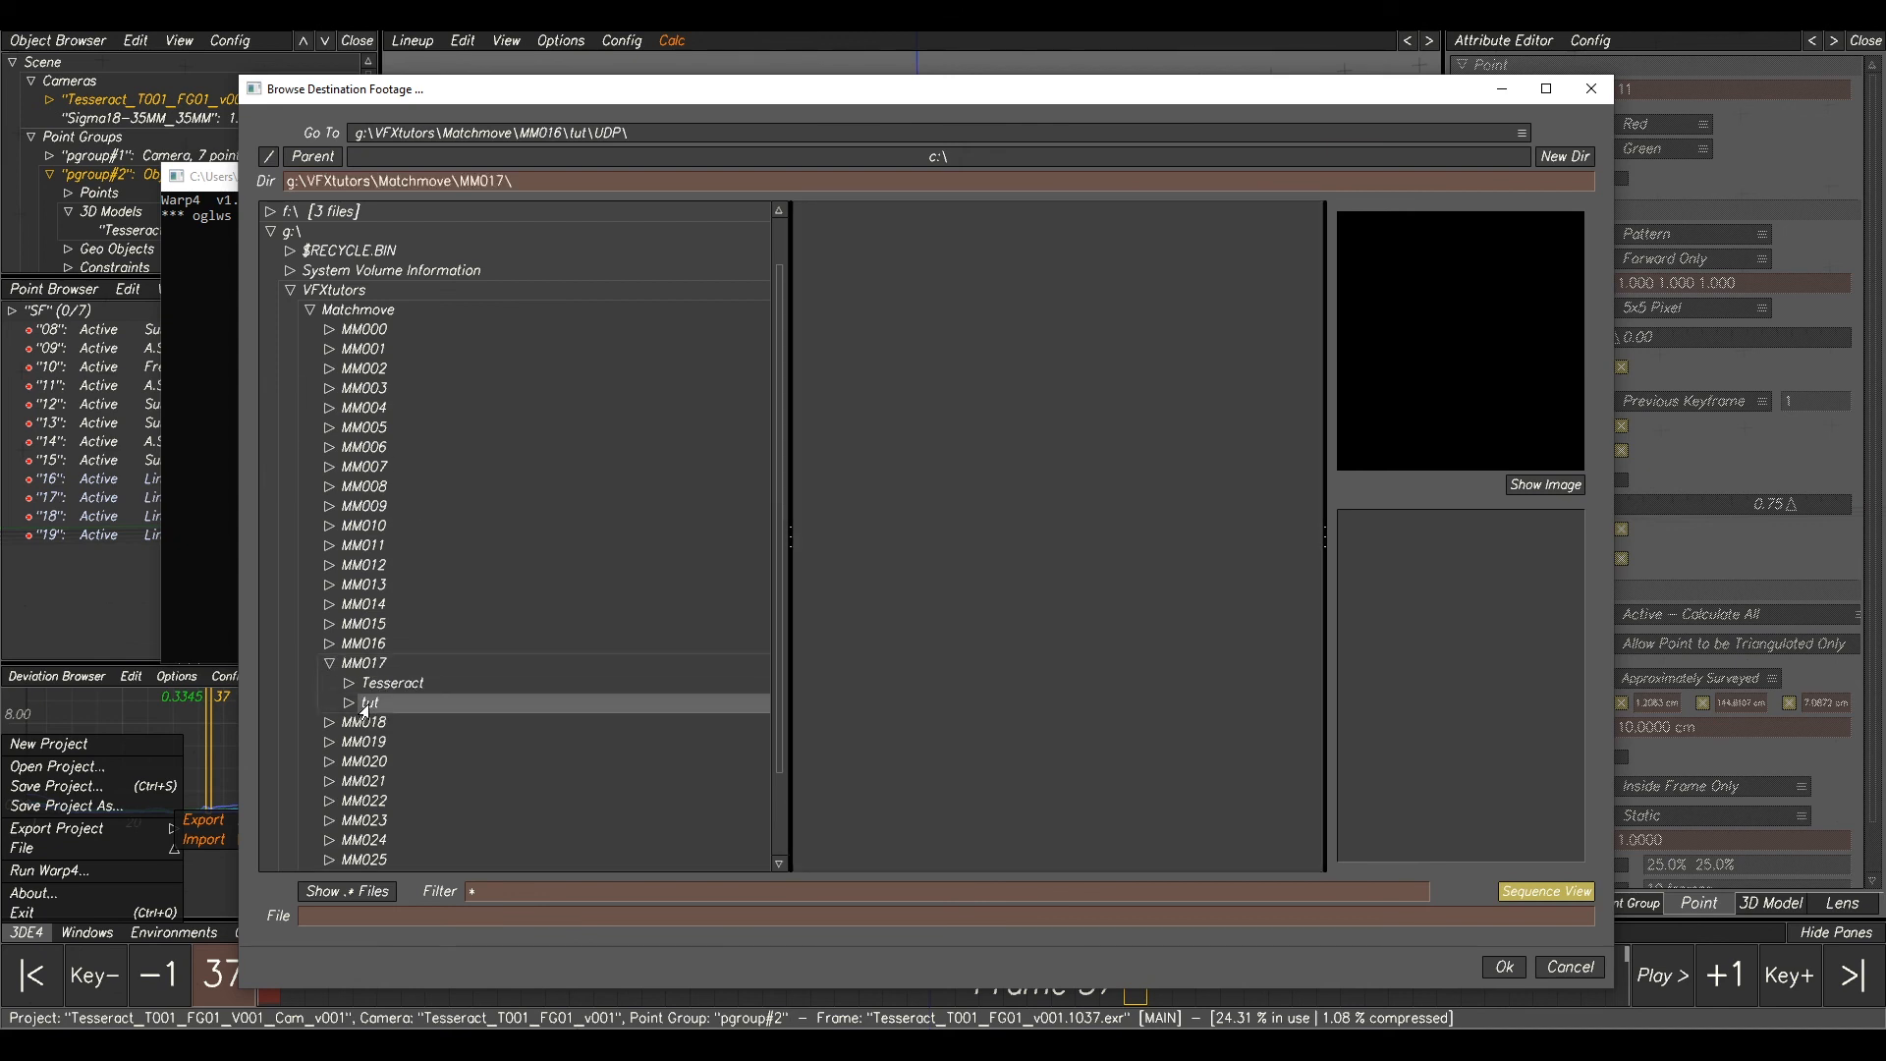
# - Create a UDP directory inside tut and set the destination footage there to Tesseract_T01_BG01_V001_UDP.####.exr
pyautogui.click(1565, 156)
pyautogui.click(977, 565)
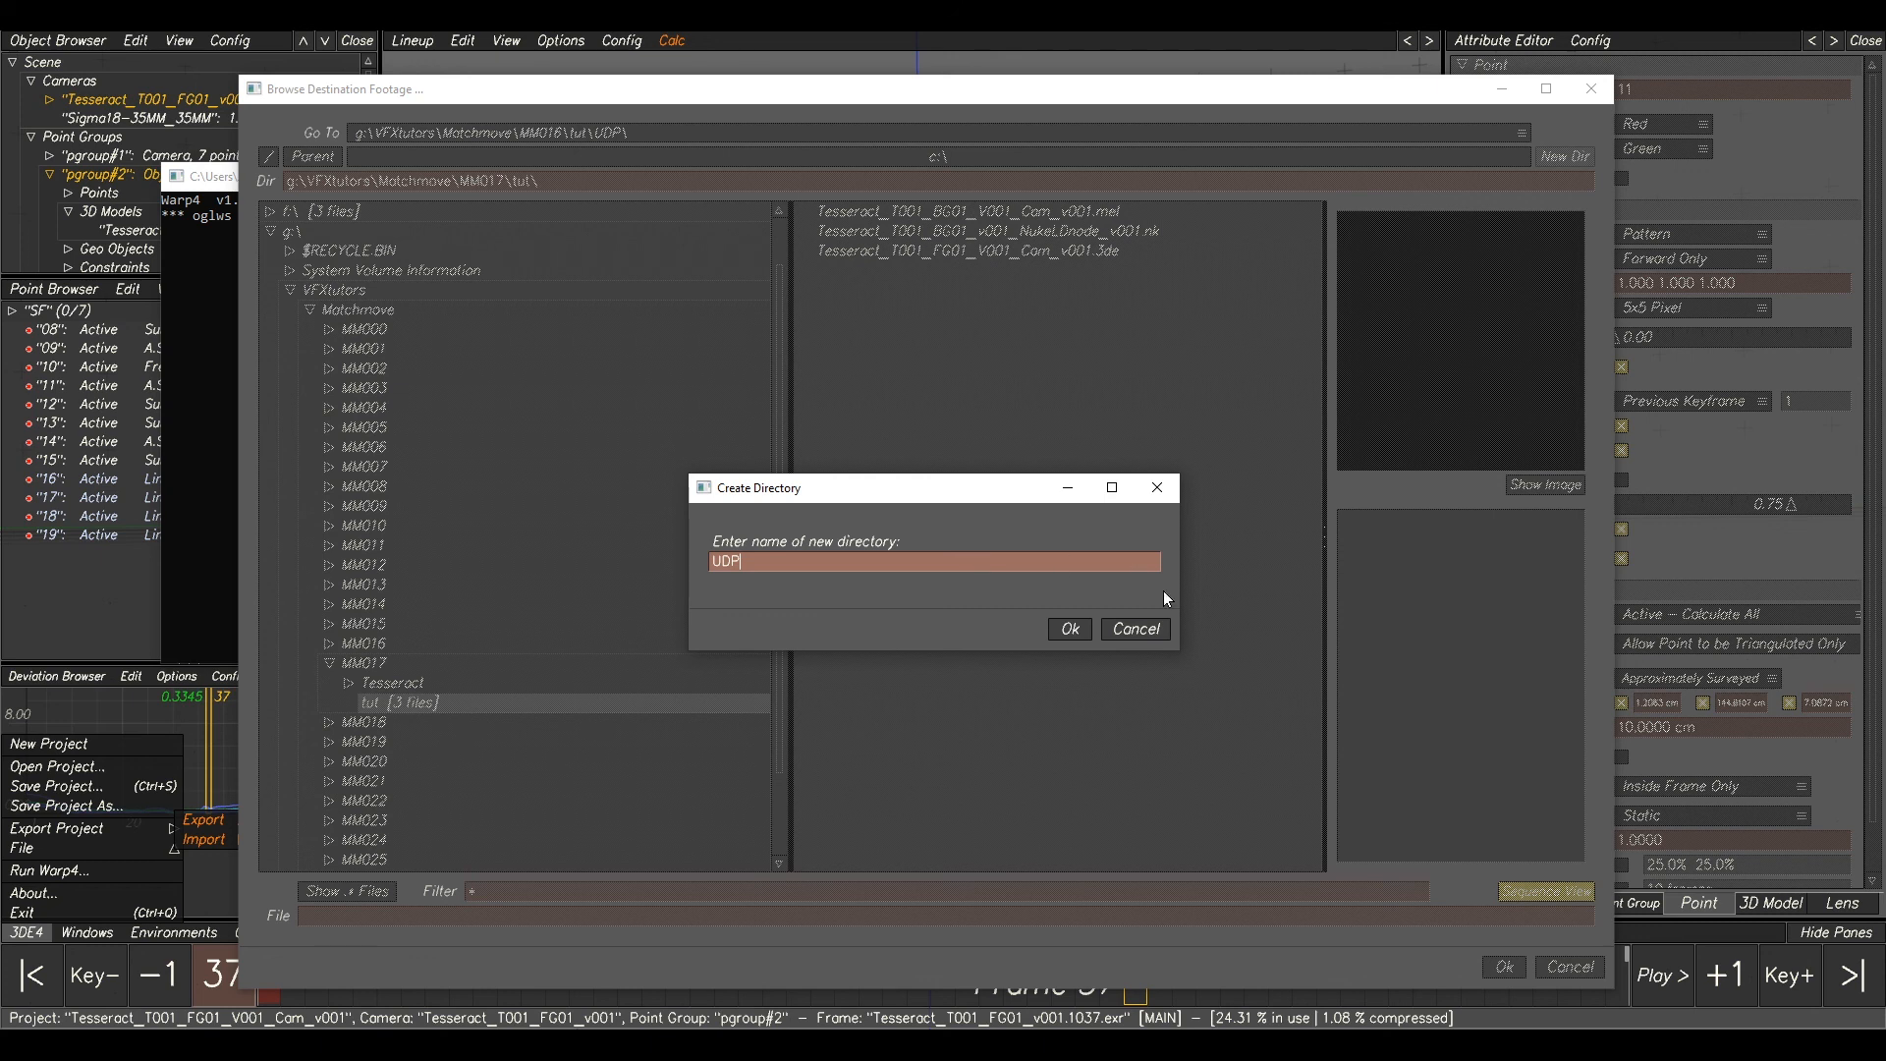
pyautogui.click(1069, 629)
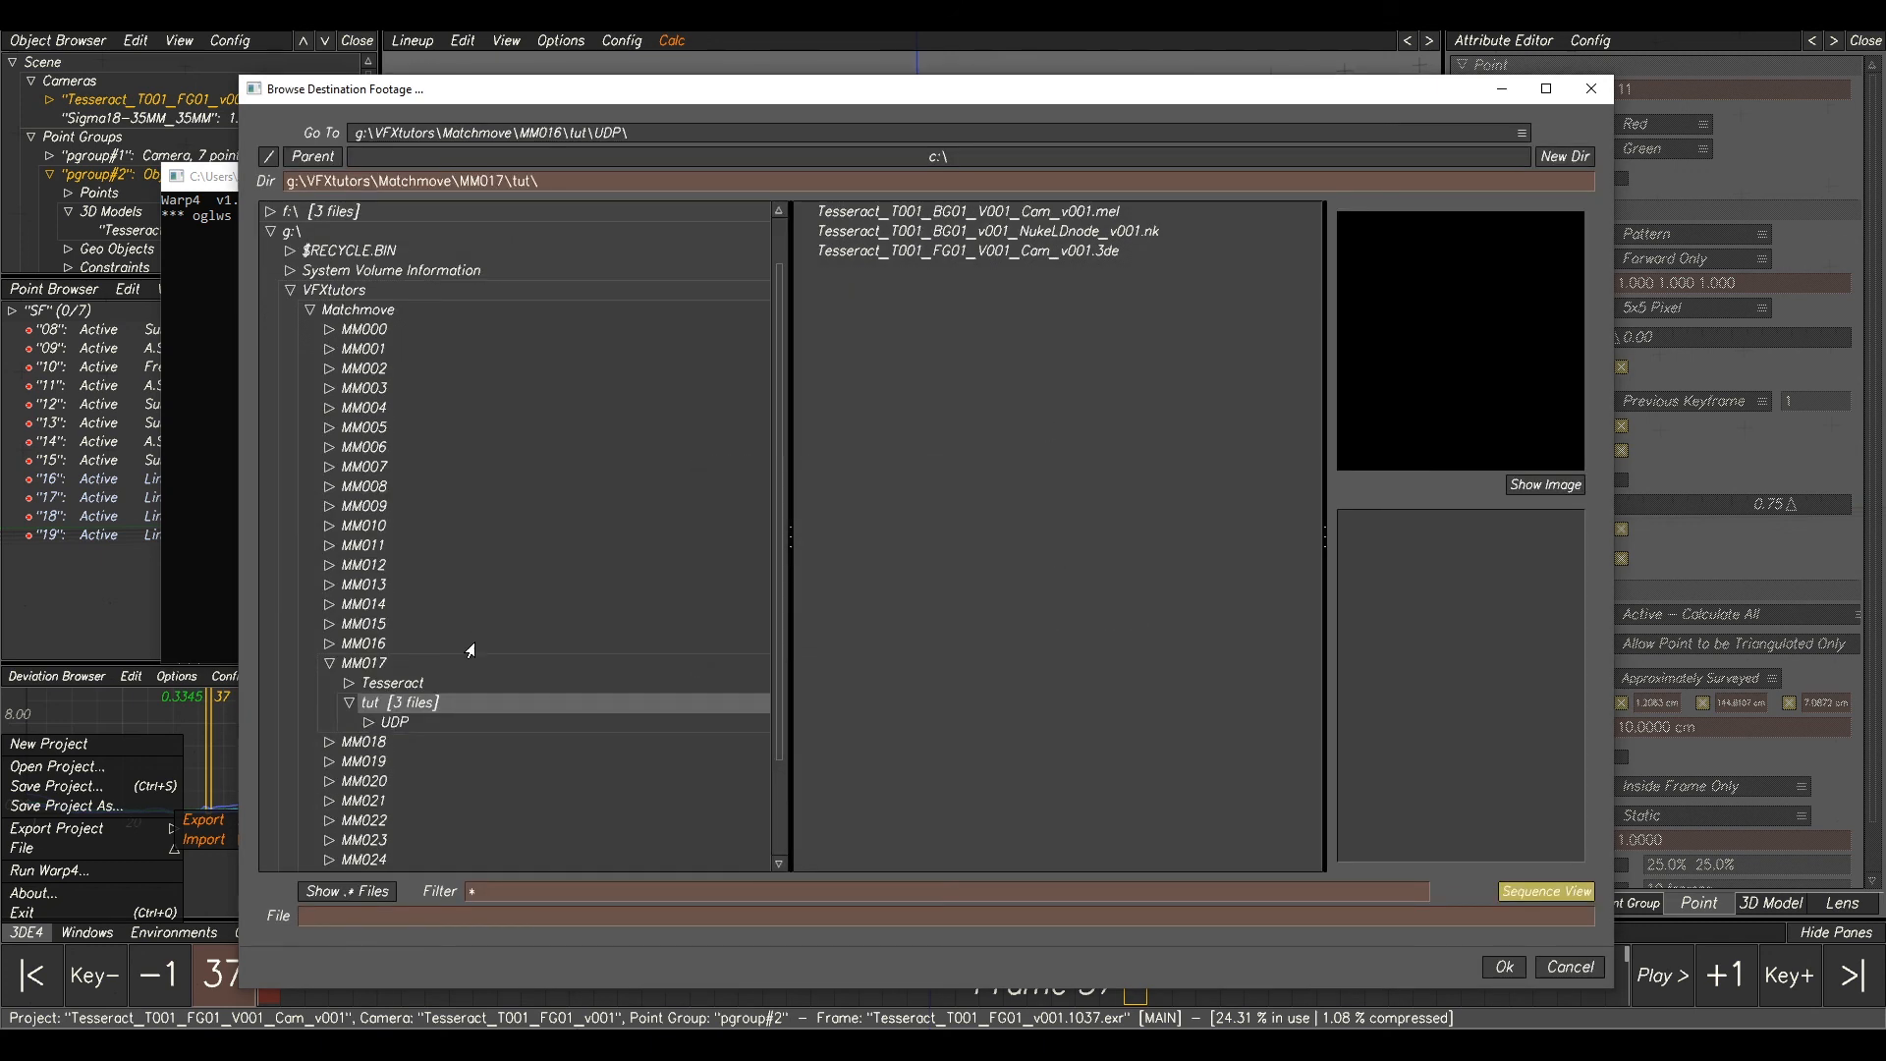
pyautogui.click(394, 724)
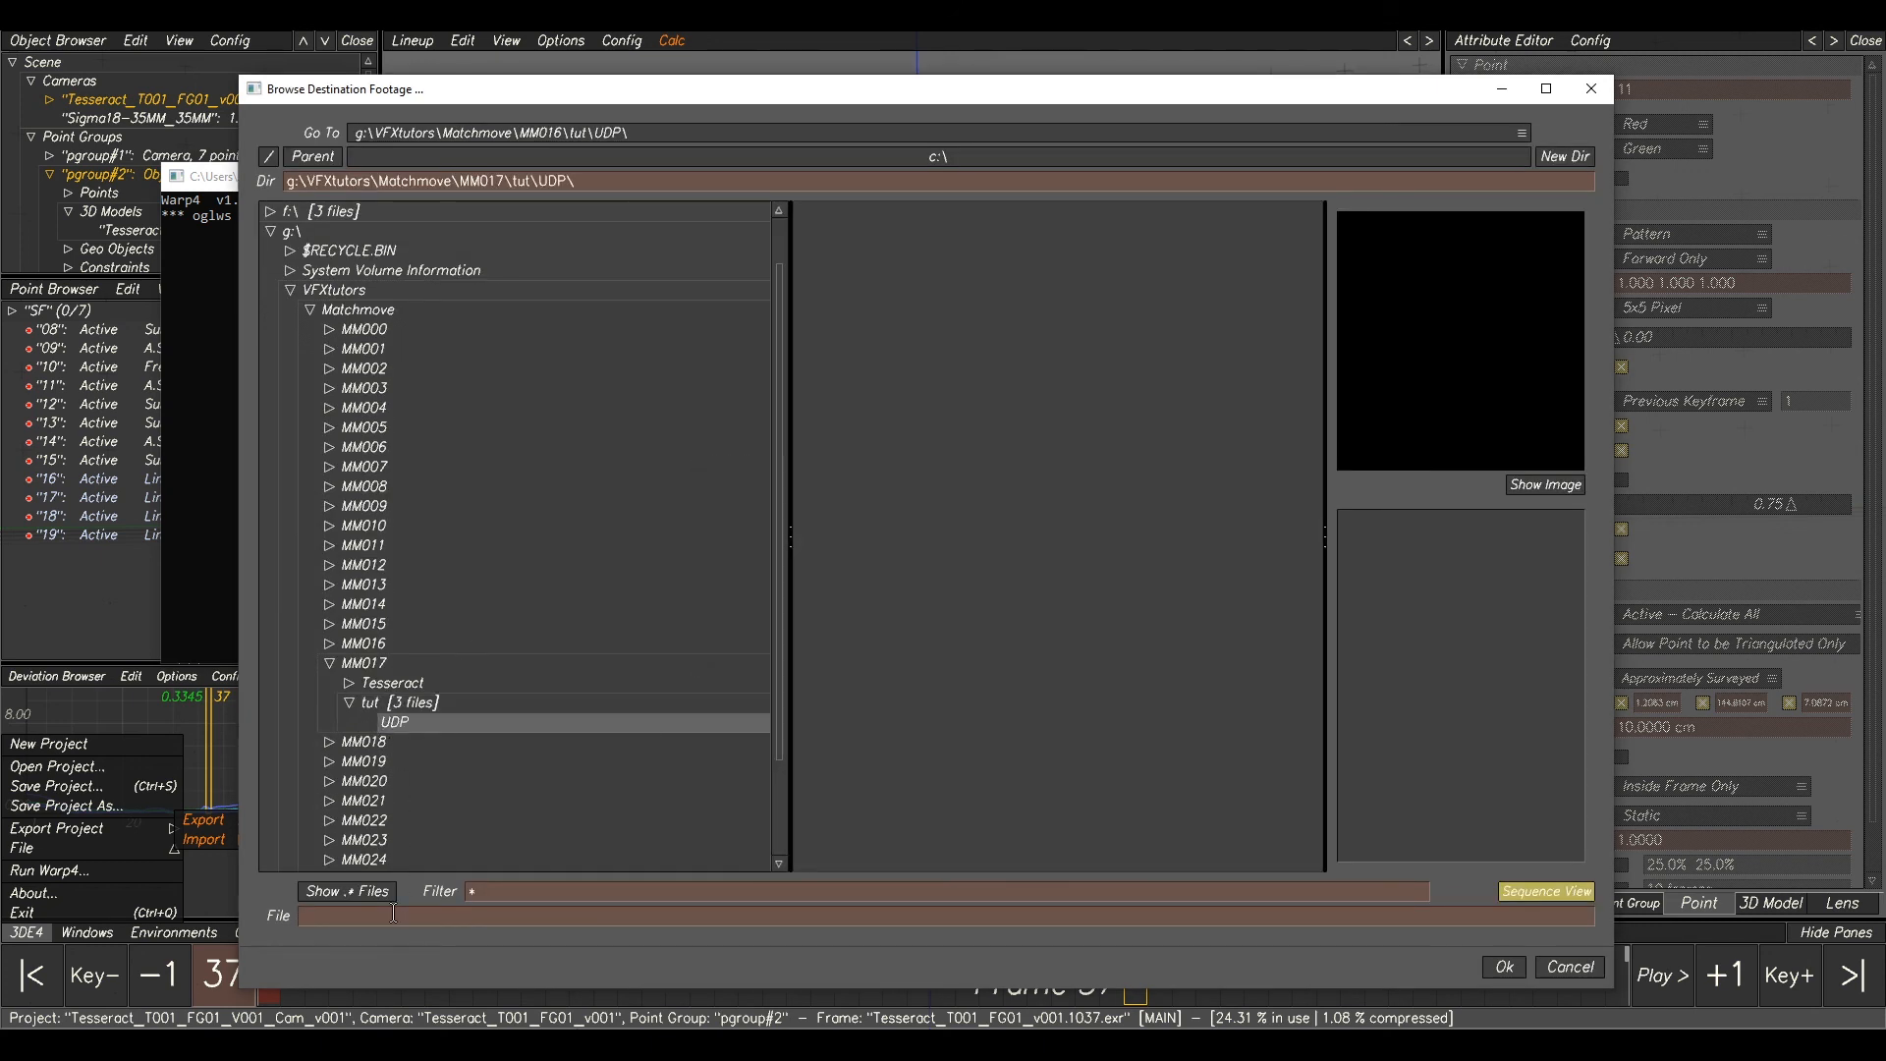
pyautogui.click(535, 915)
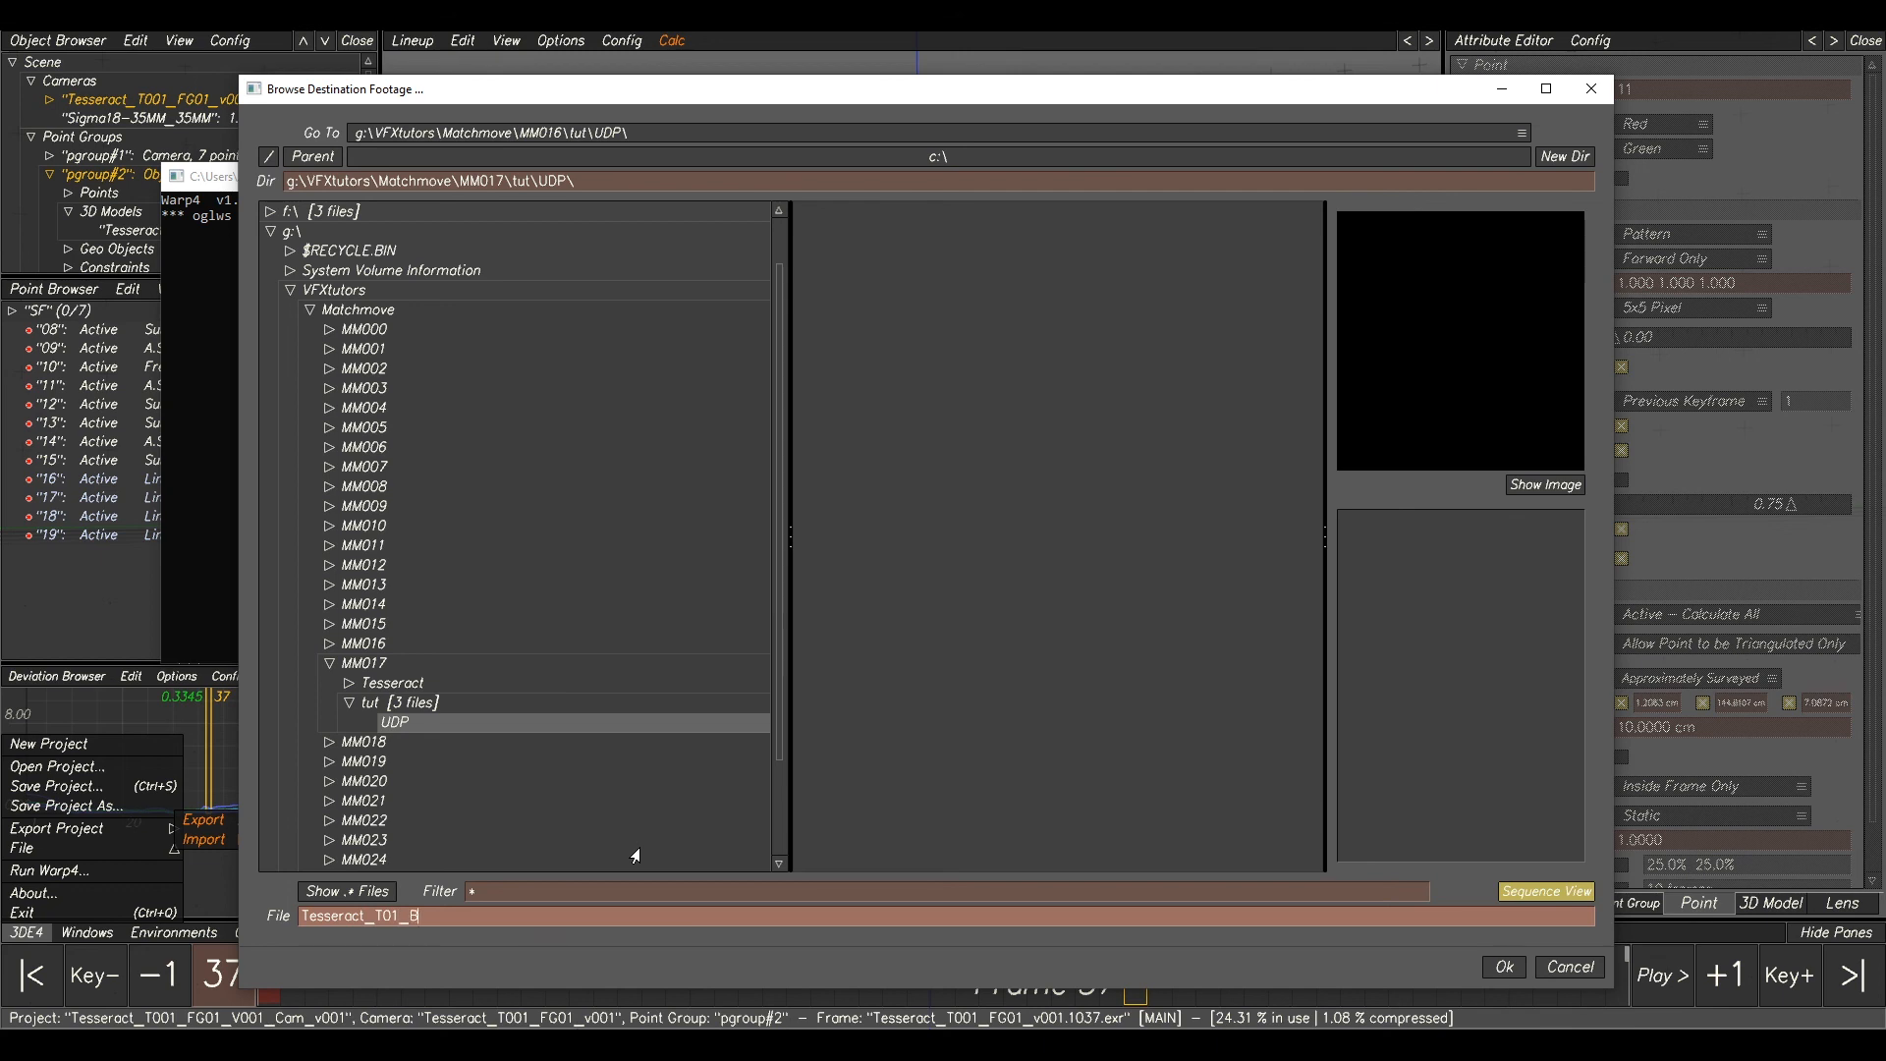
pyautogui.write('Tesseract_T01_BG01_V001_UDP.####.exr')
pyautogui.click(1507, 971)
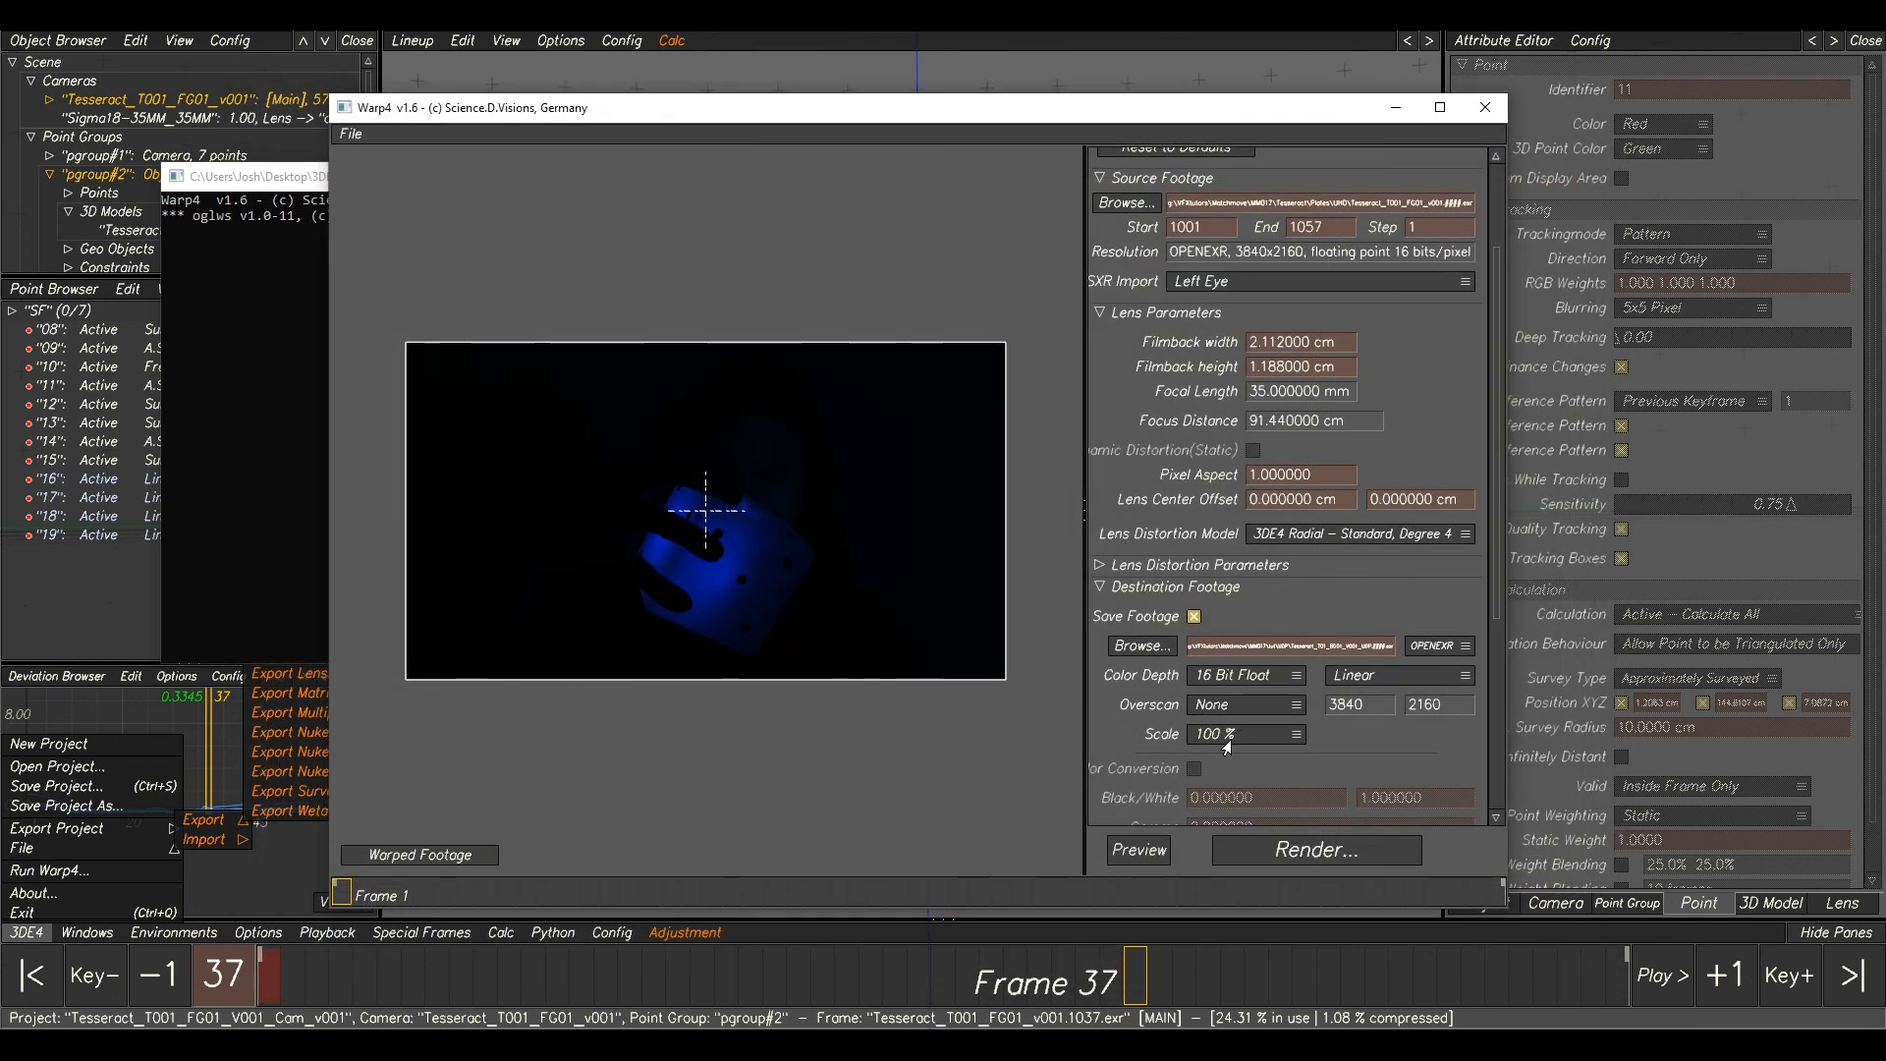
# - Set the destination footage scale to 50 % and render the undistorted plate
pyautogui.click(1226, 737)
pyautogui.click(1229, 752)
pyautogui.click(1312, 846)
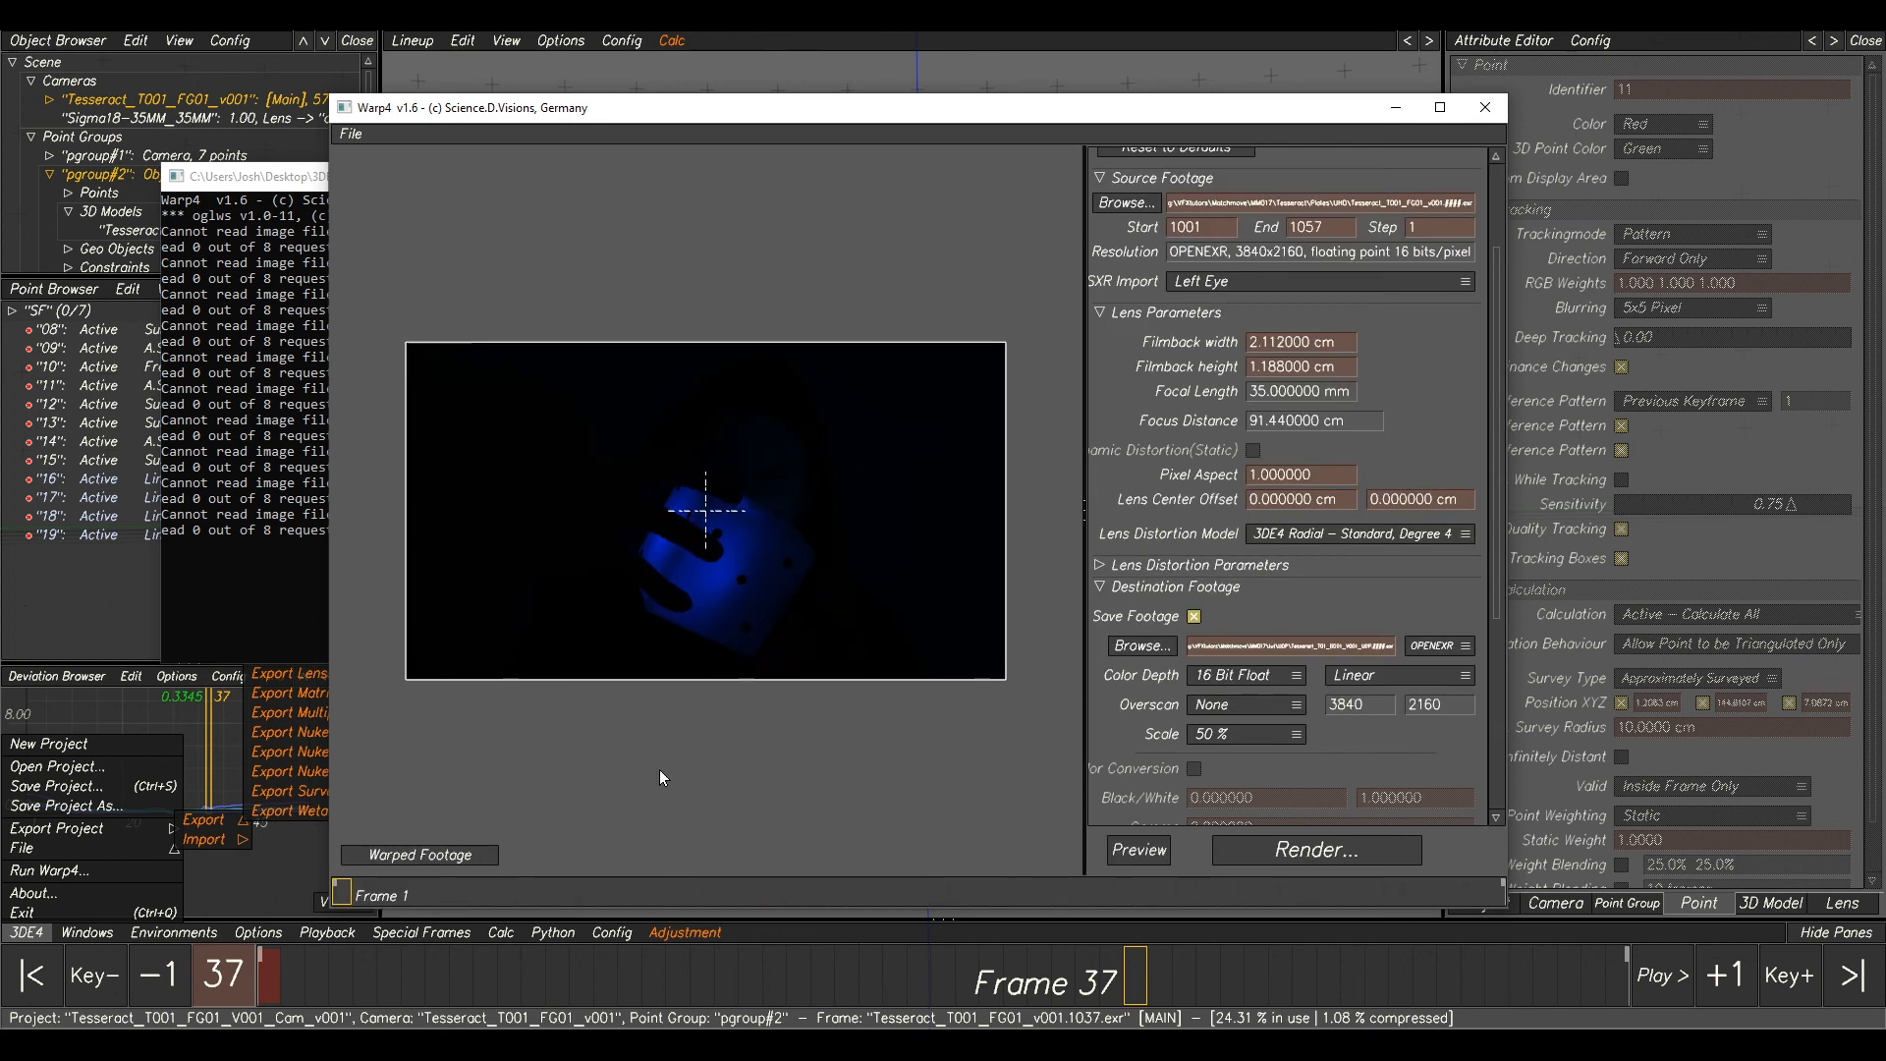
# - Quit Warp4 and dismiss the export menus left open in 3DEqualizer4
pyautogui.click(346, 138)
pyautogui.click(356, 177)
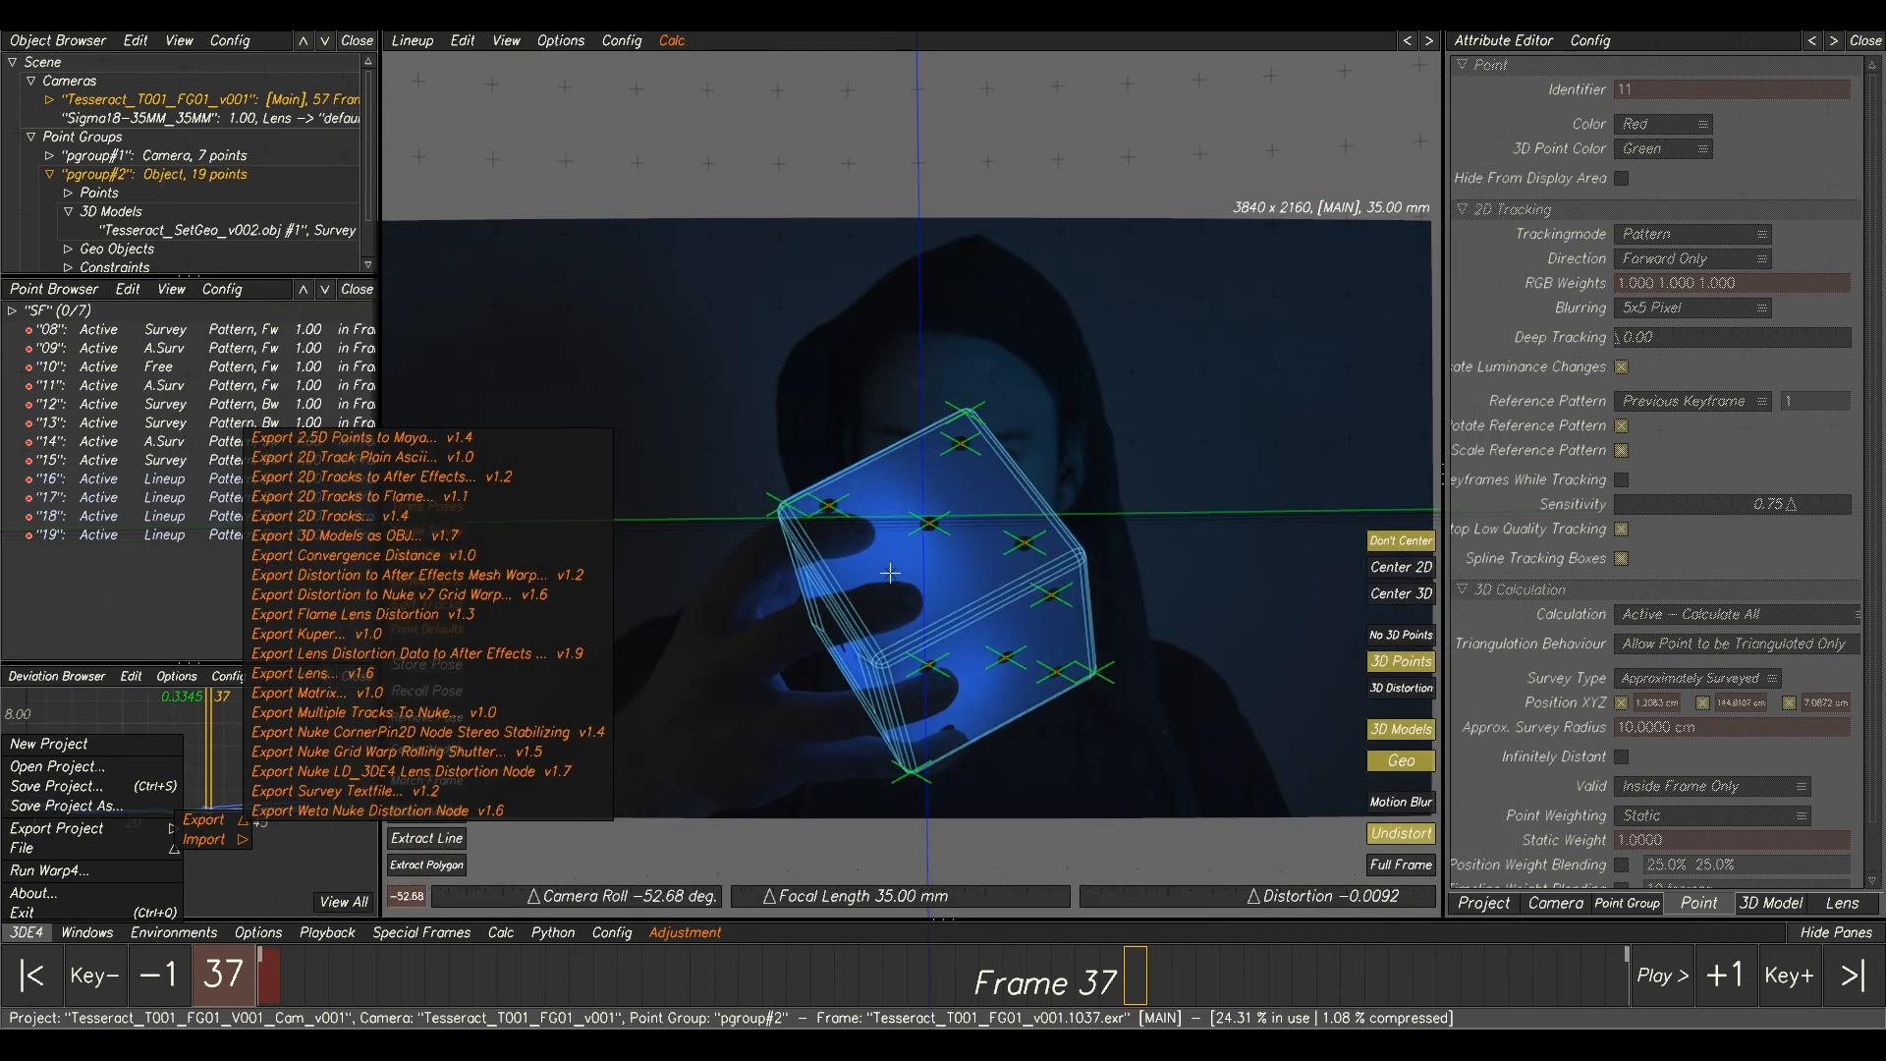
pyautogui.press('Escape')
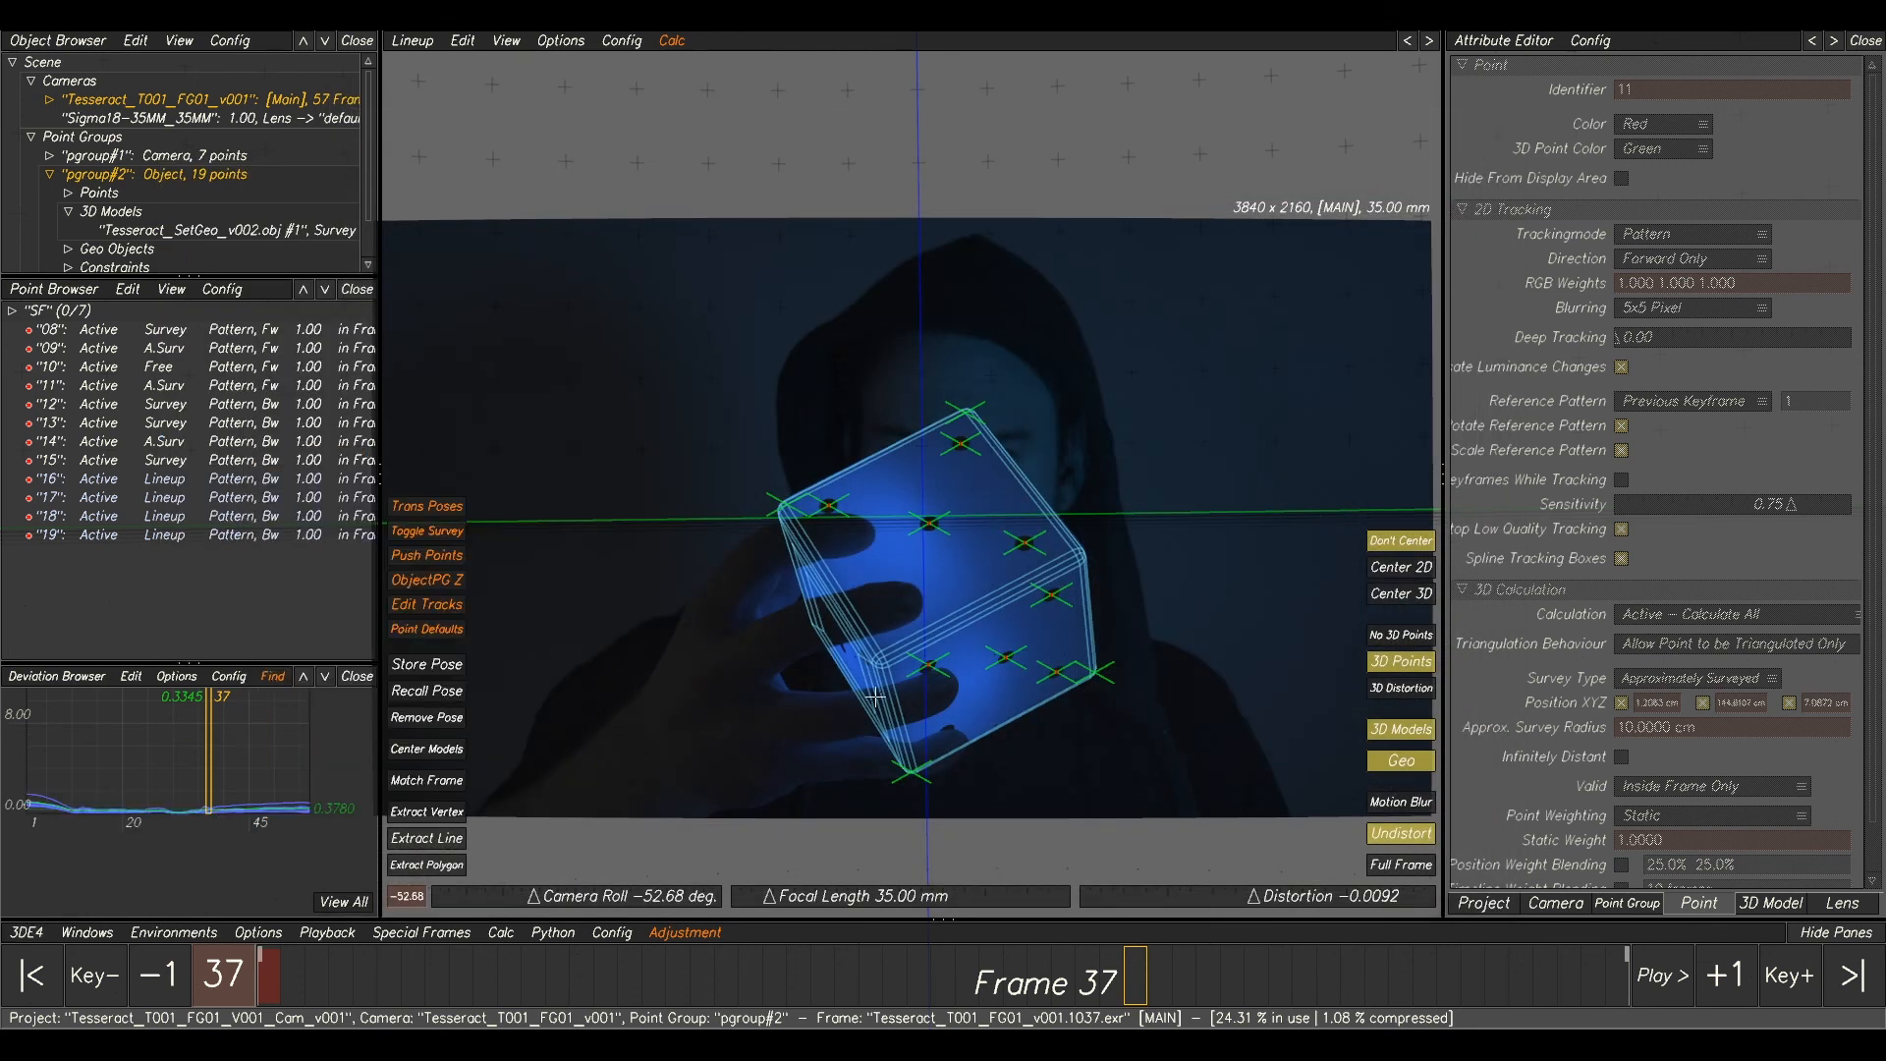